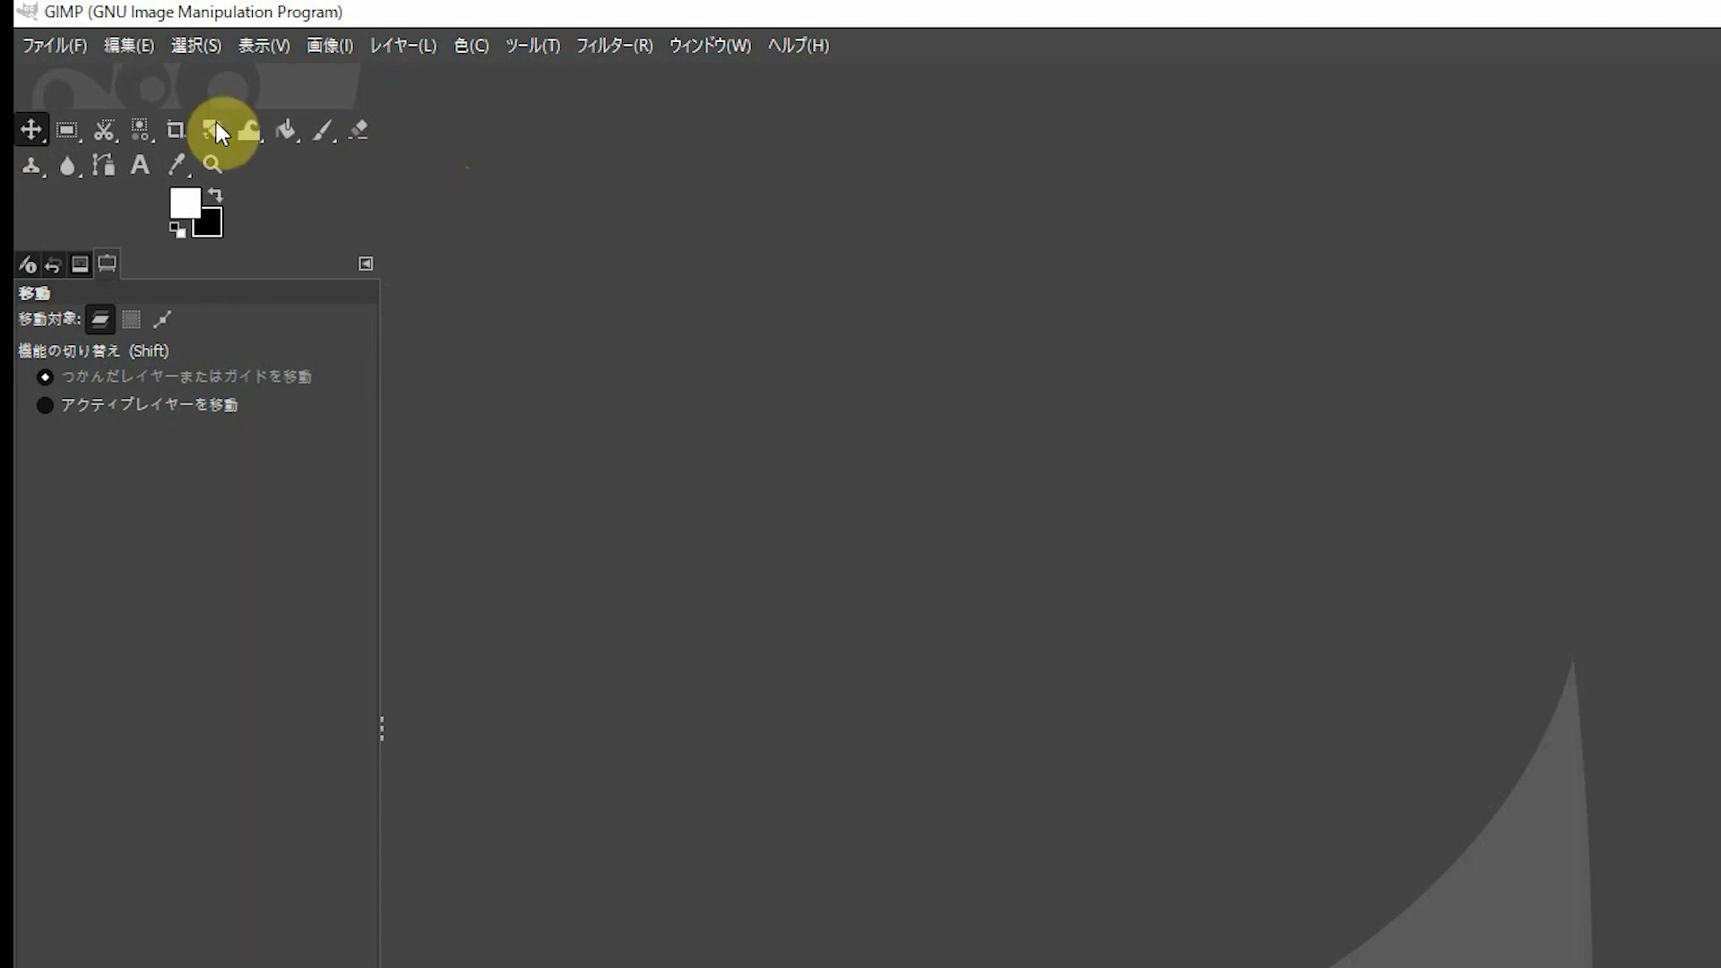
# Step: Turn off the grouping of toolbox icons in the toolbox preferences so every tool is listed separately
pyautogui.click(127, 46)
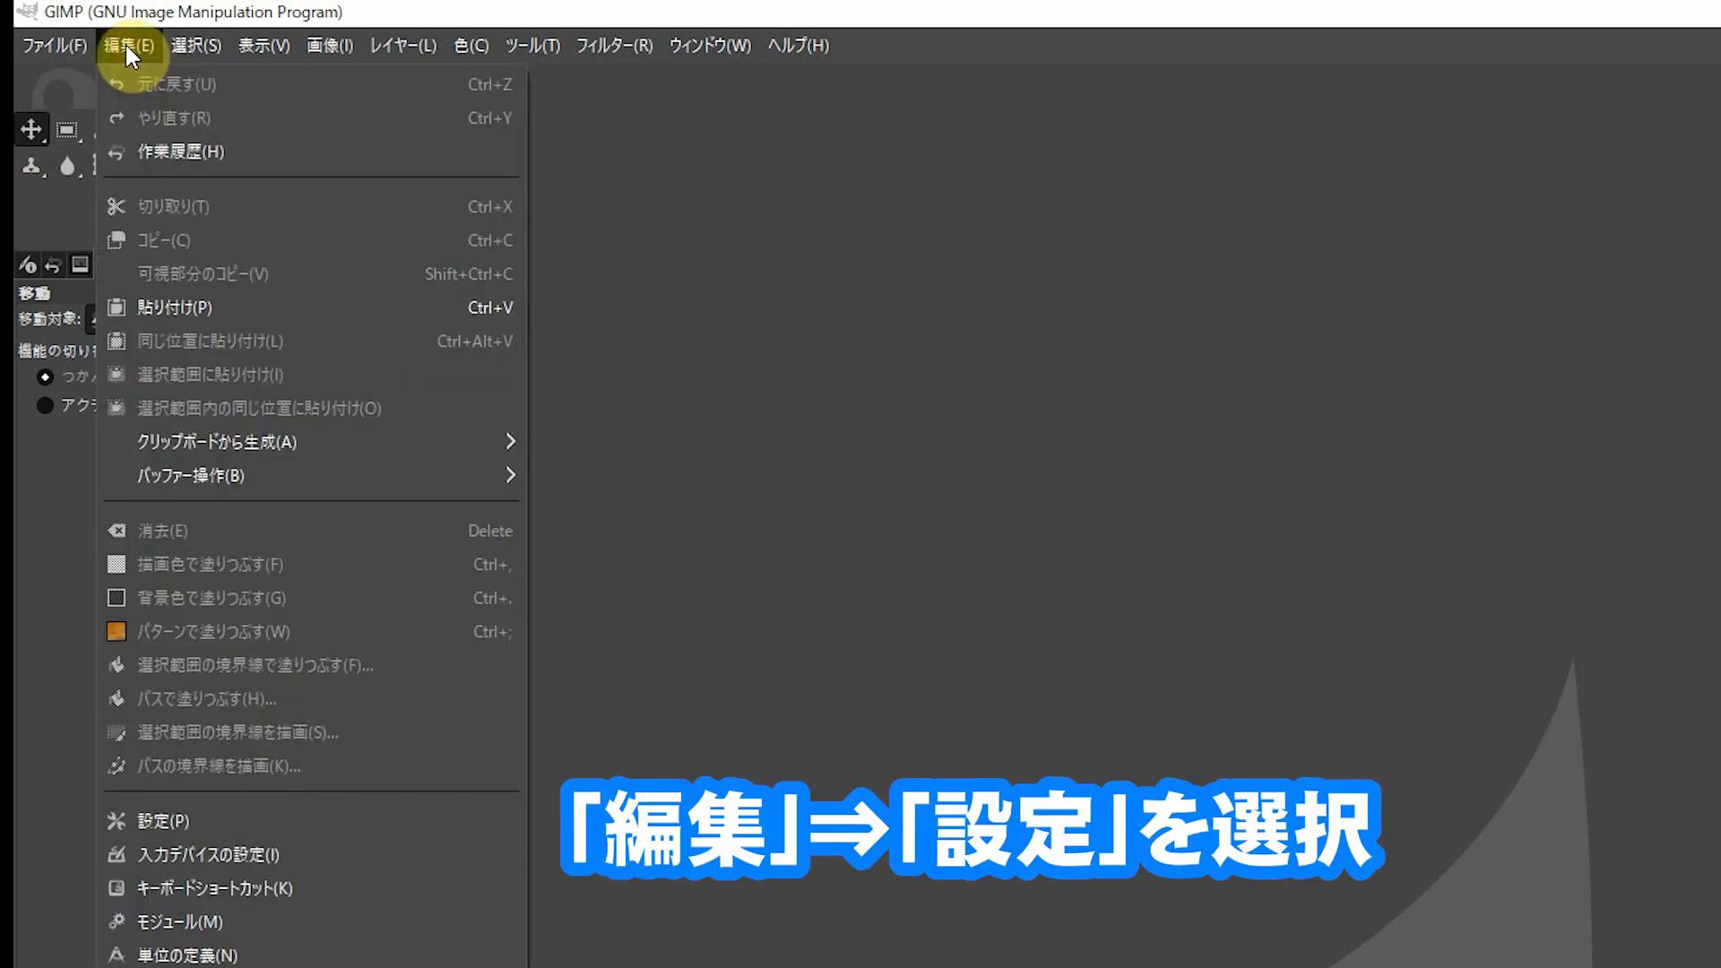
pyautogui.click(288, 819)
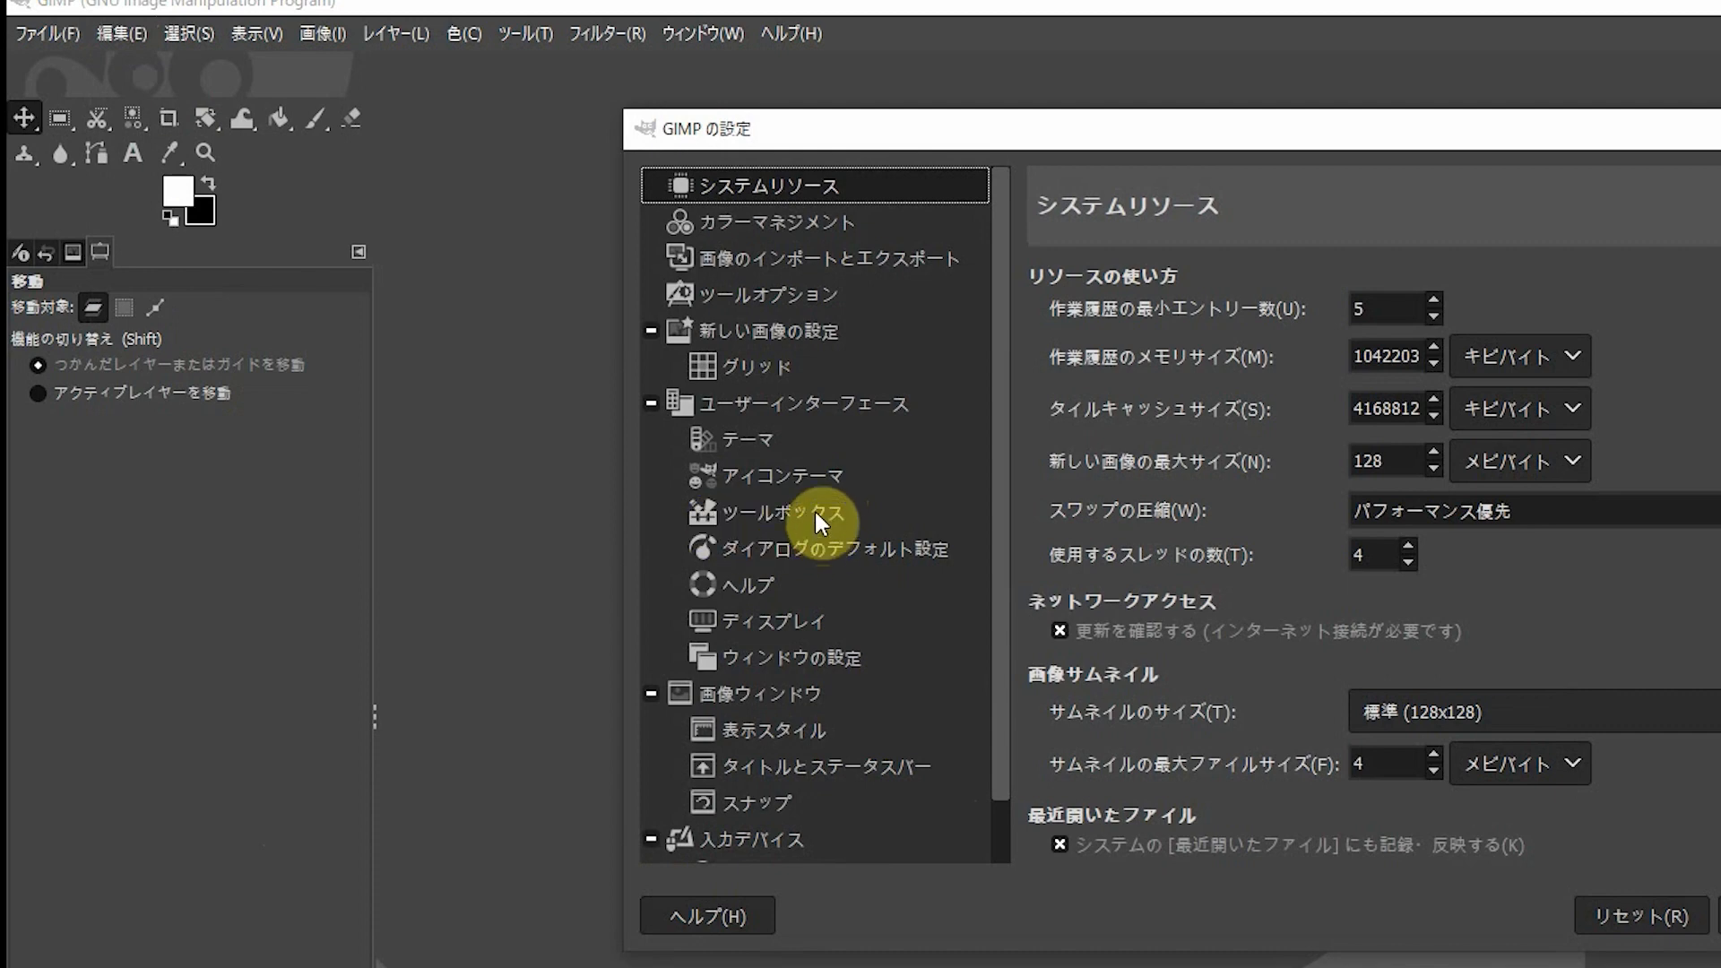
pyautogui.click(814, 511)
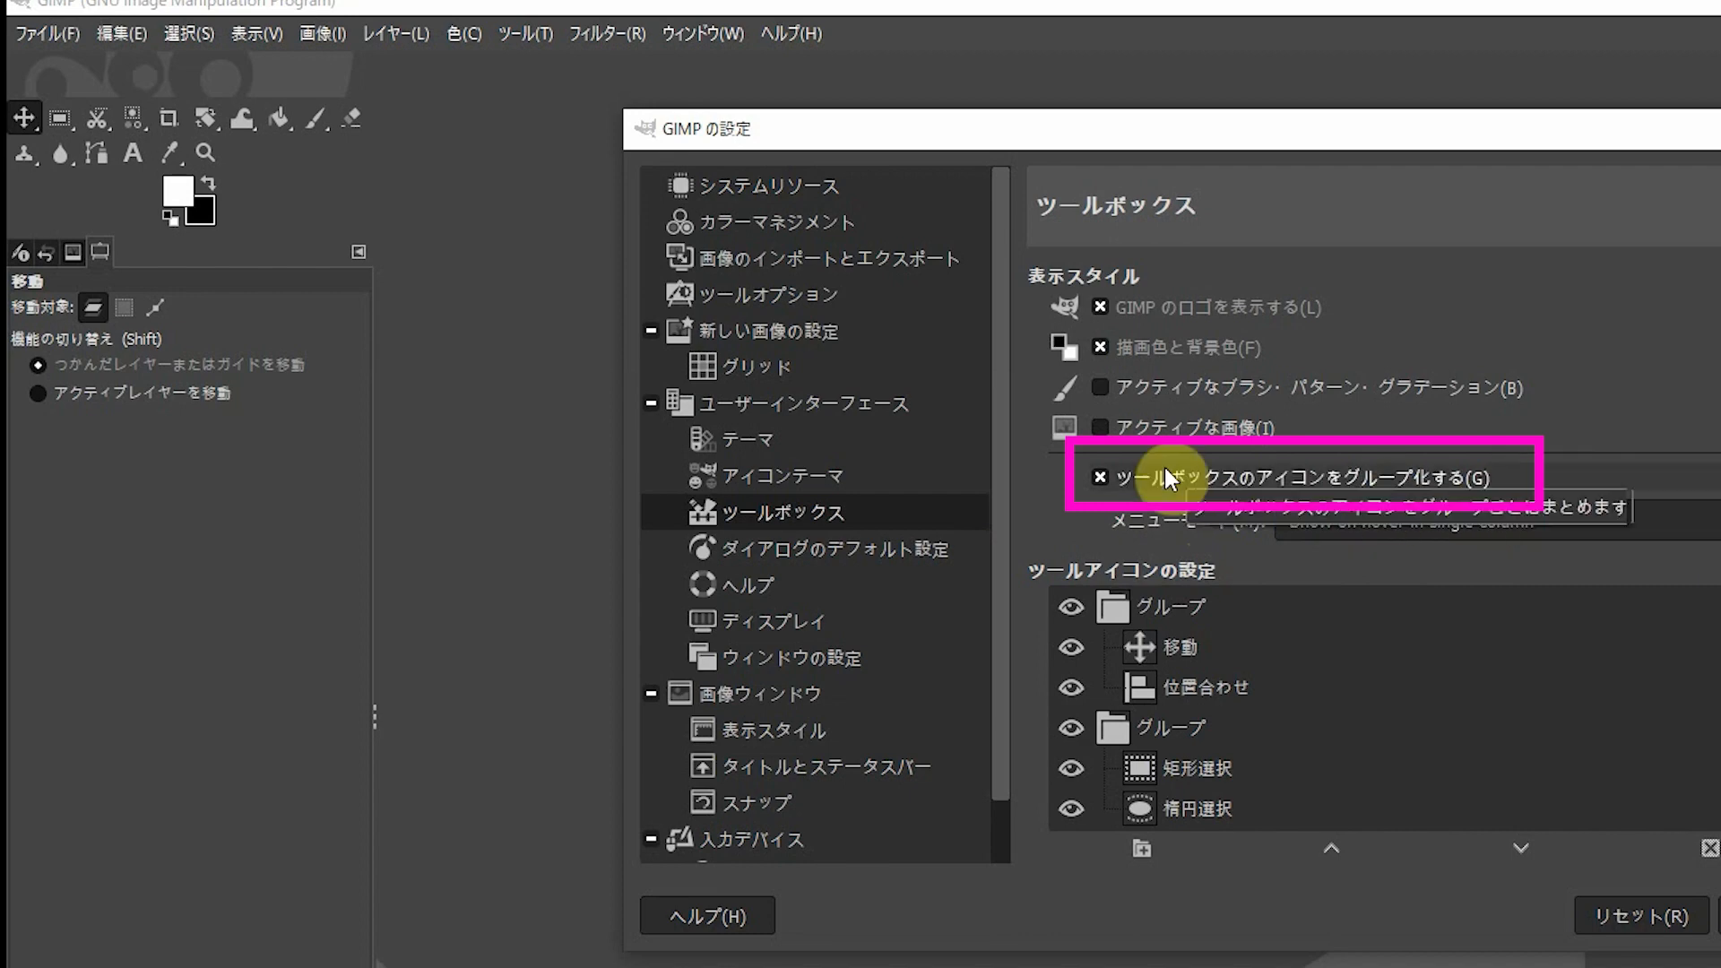
pyautogui.click(1098, 481)
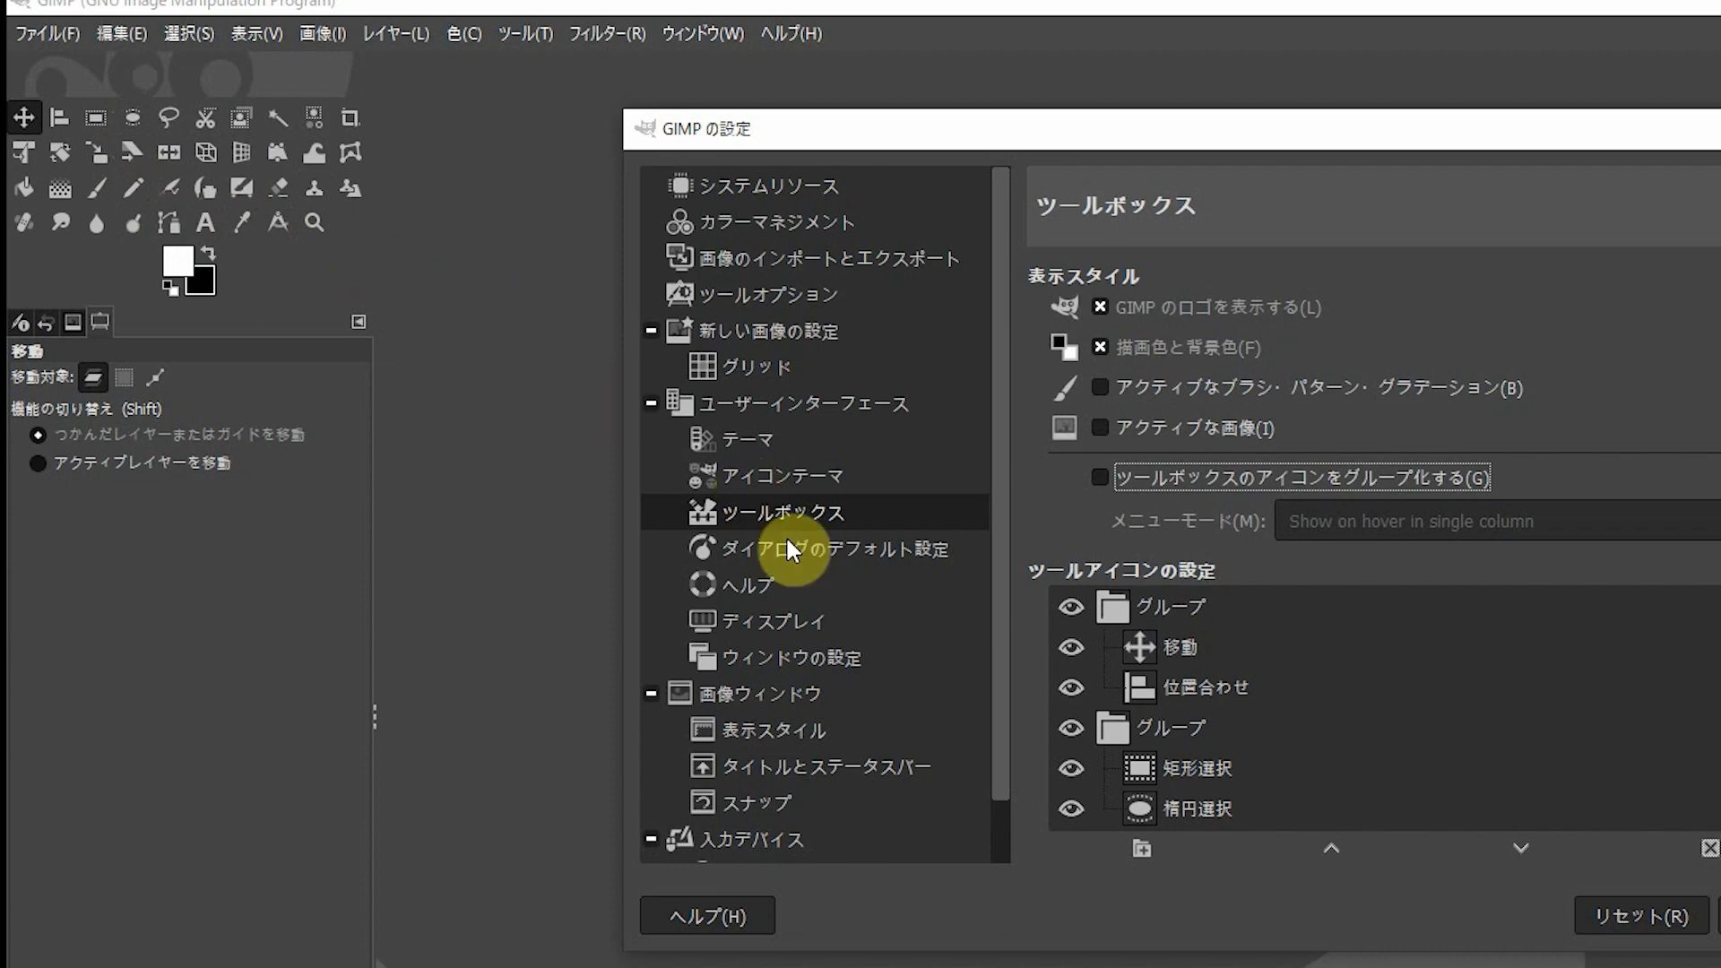
# Step: Set the custom icon size to large (大きい), choose the Color icon theme, and apply the preferences
pyautogui.click(801, 477)
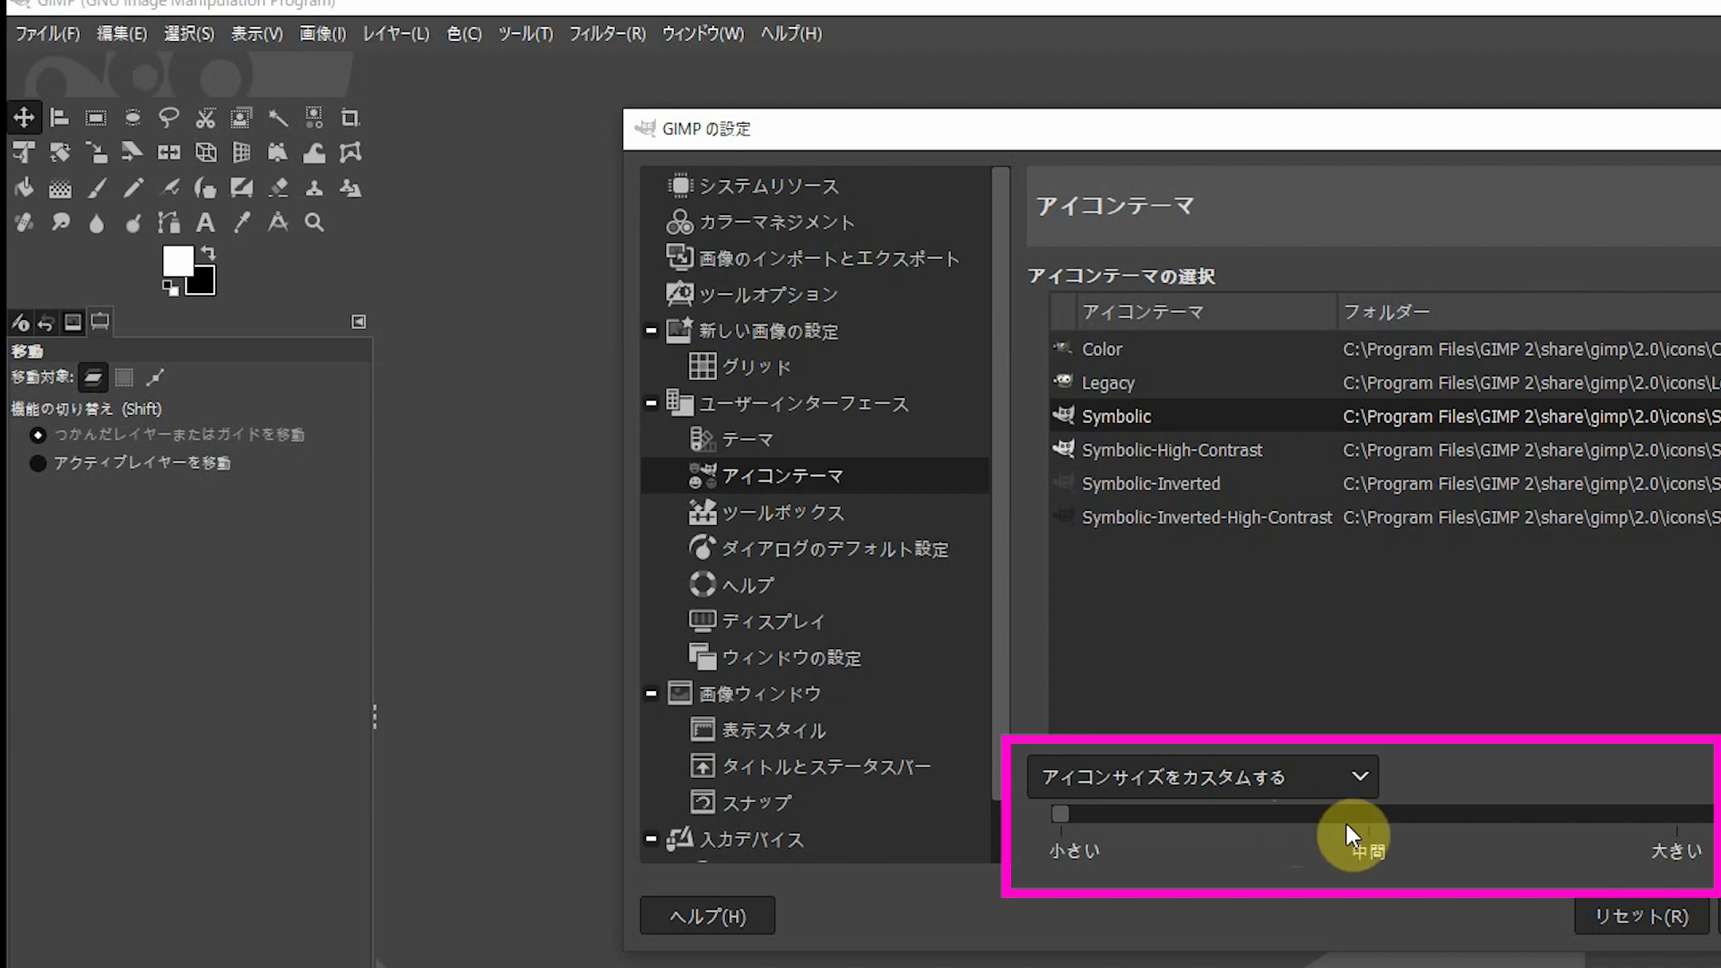
pyautogui.click(1676, 820)
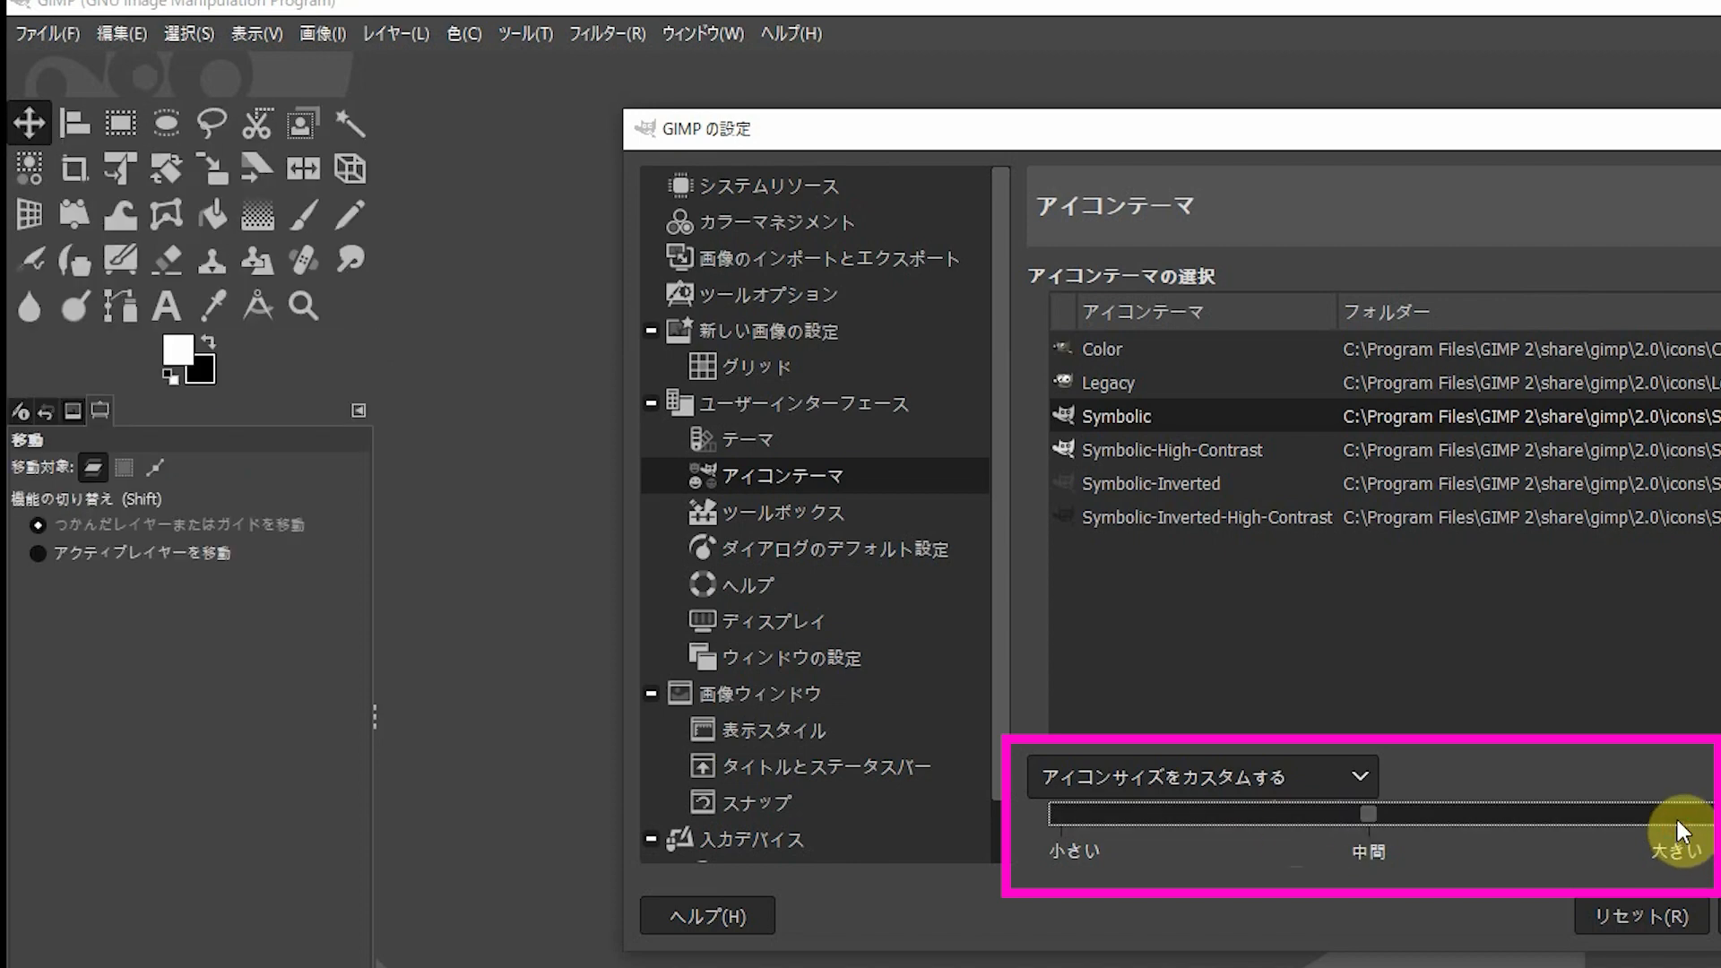
pyautogui.click(1675, 816)
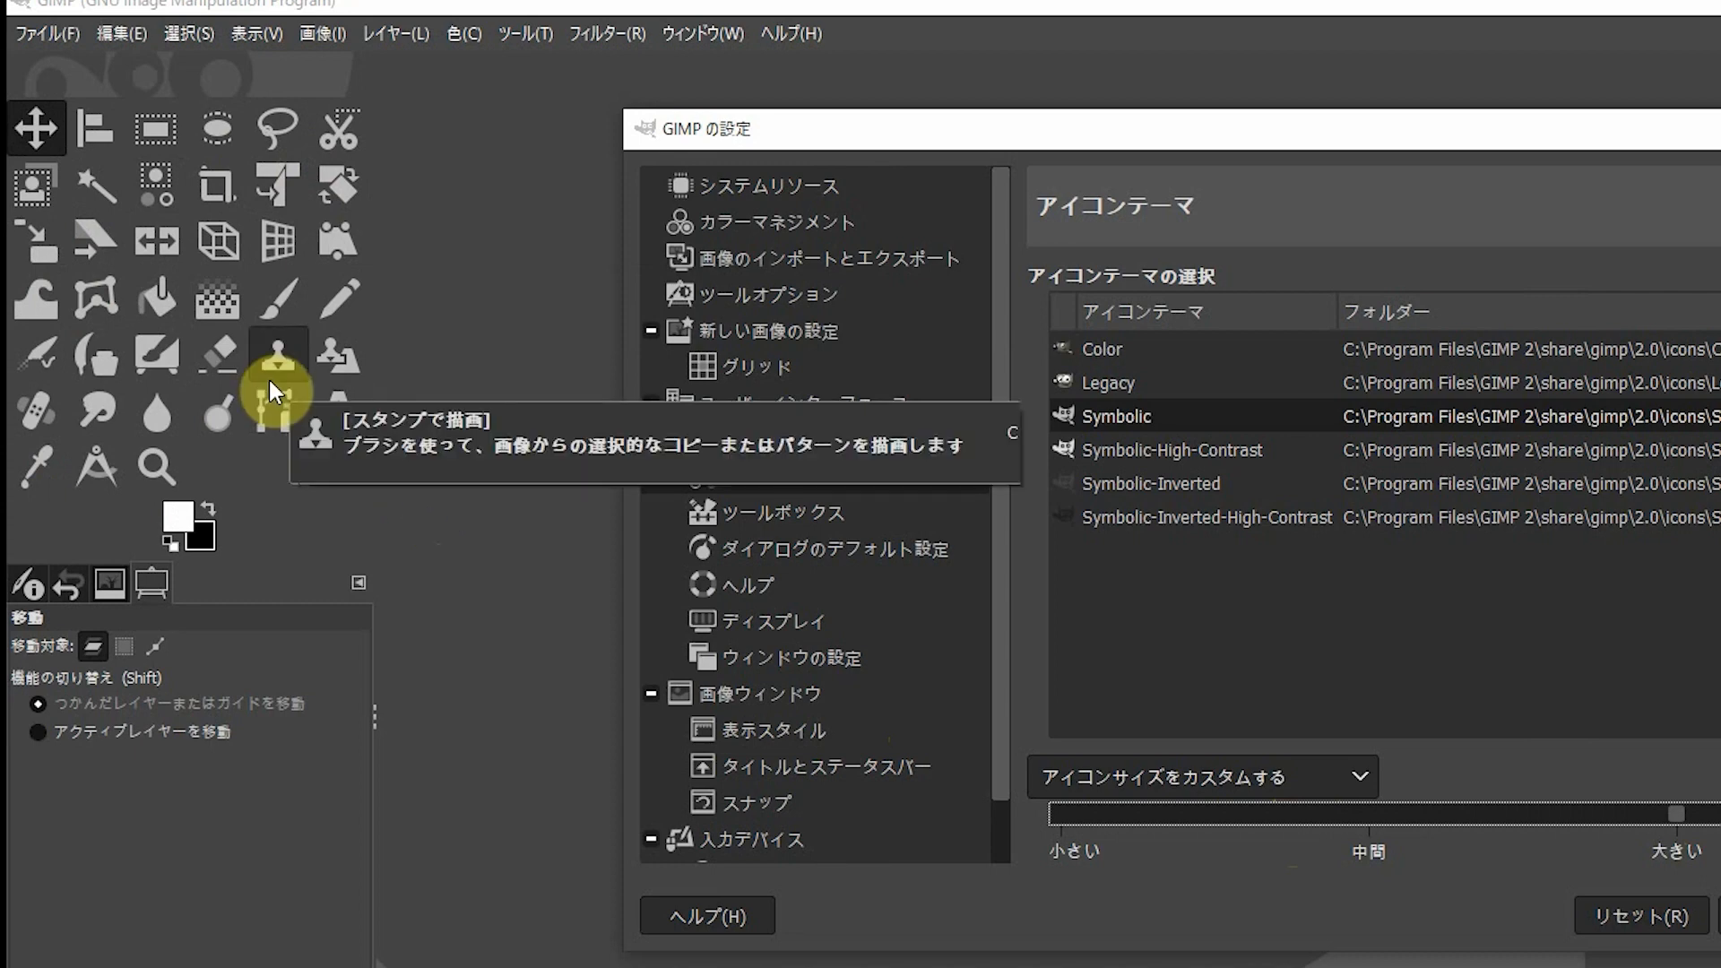
pyautogui.click(1100, 356)
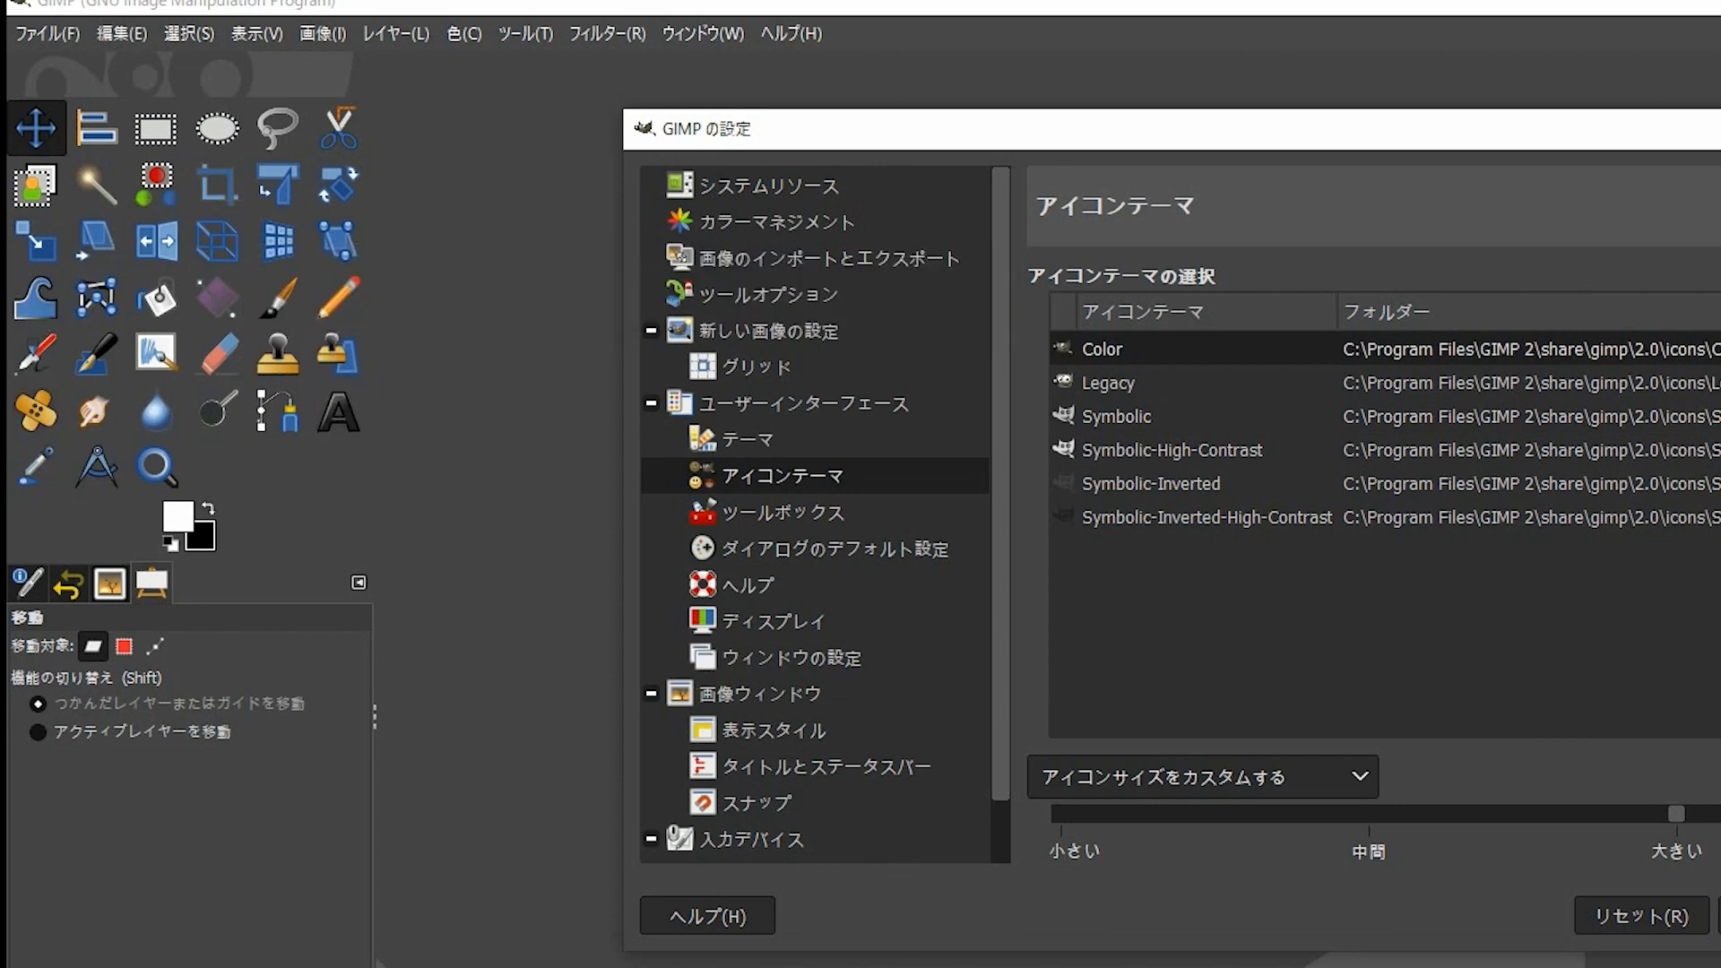
pyautogui.click(1719, 915)
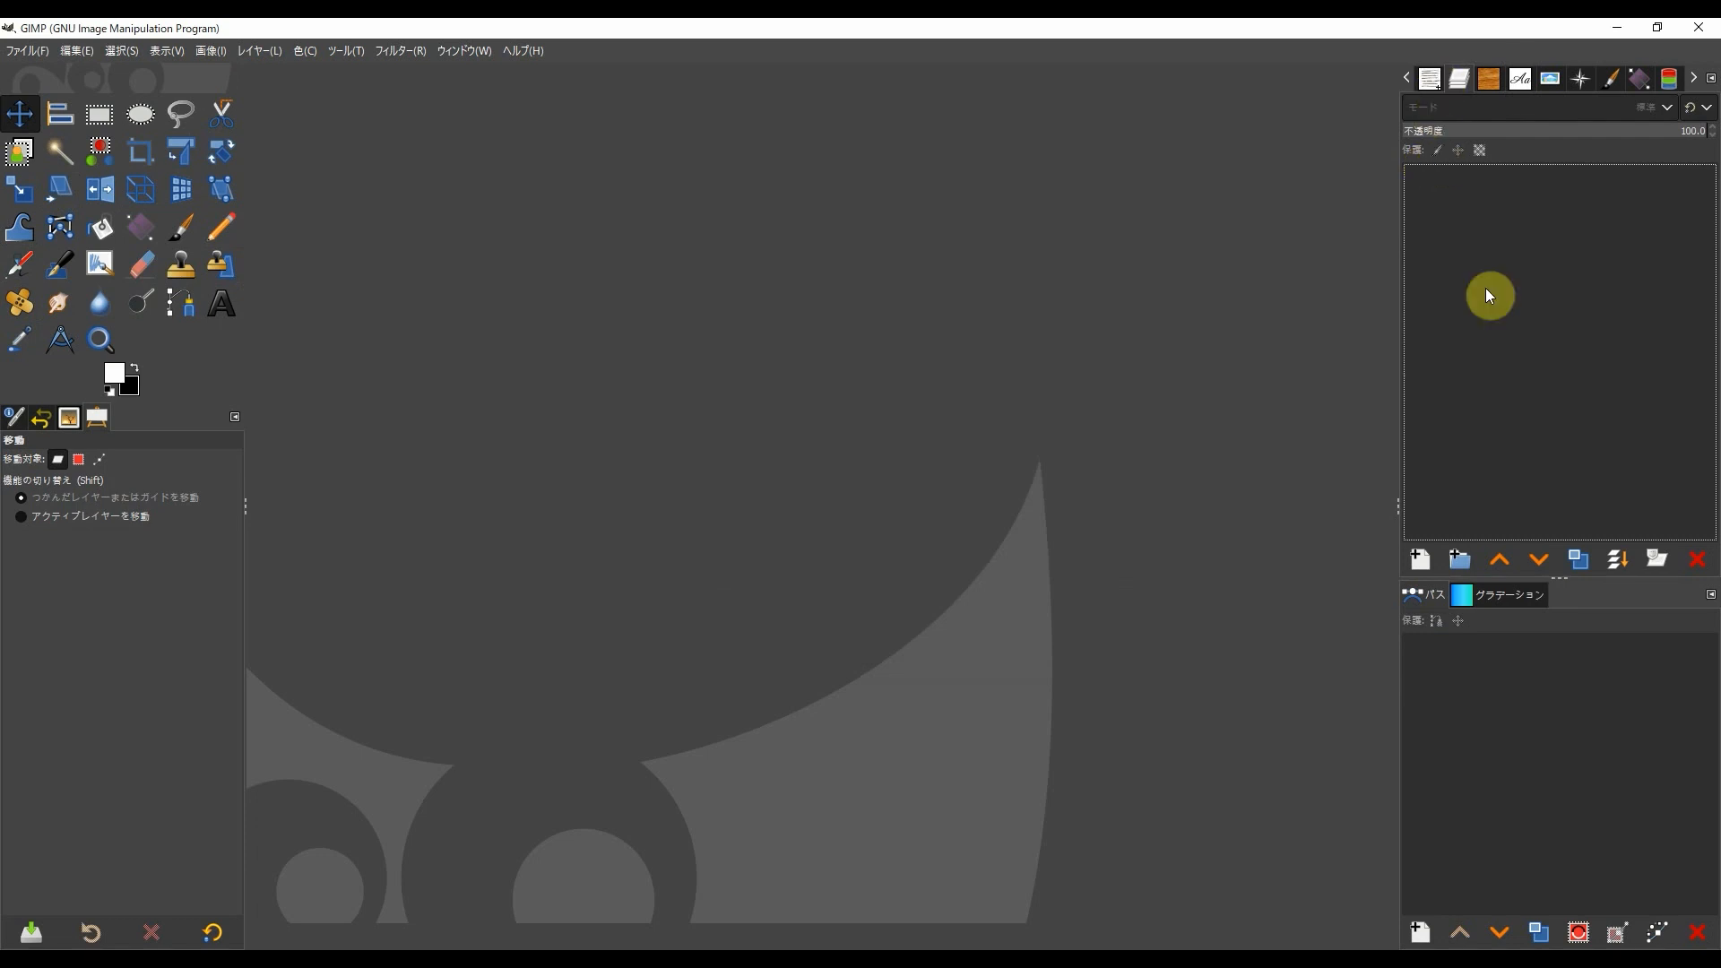
# Step: Look through the docked Brushes, Layers and Fonts dialogs, ending on Layers
pyautogui.click(1431, 81)
pyautogui.click(1456, 79)
pyautogui.click(1428, 78)
pyautogui.click(1461, 79)
pyautogui.click(1521, 79)
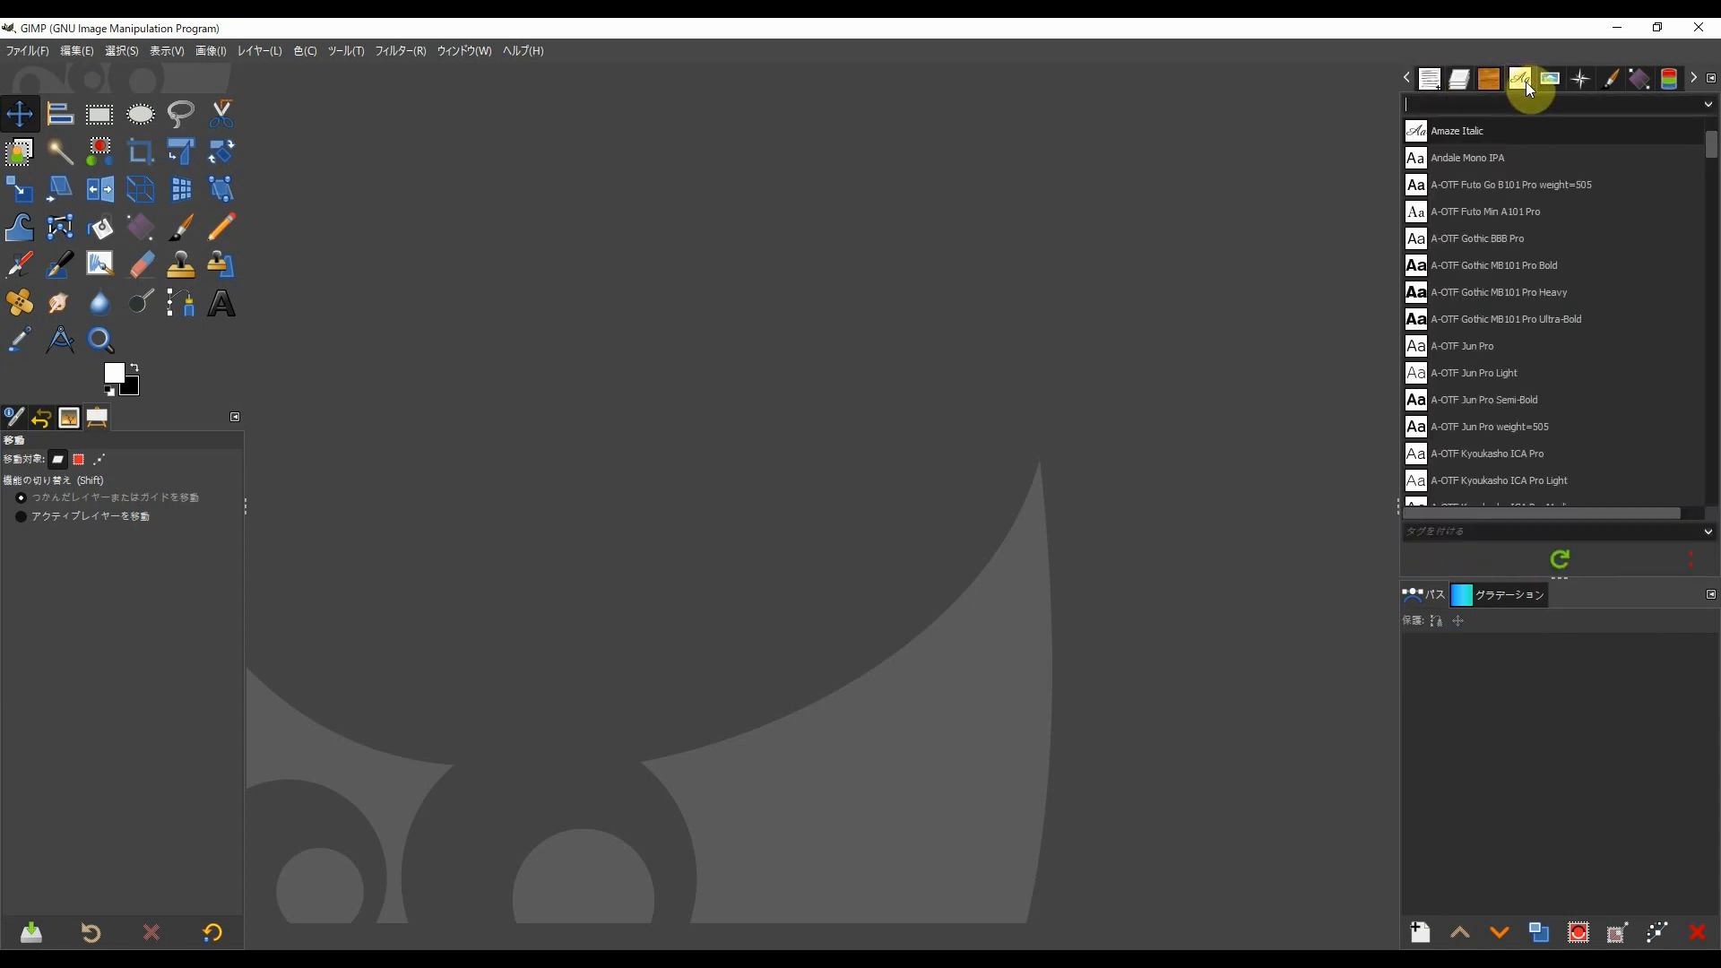
pyautogui.click(1458, 81)
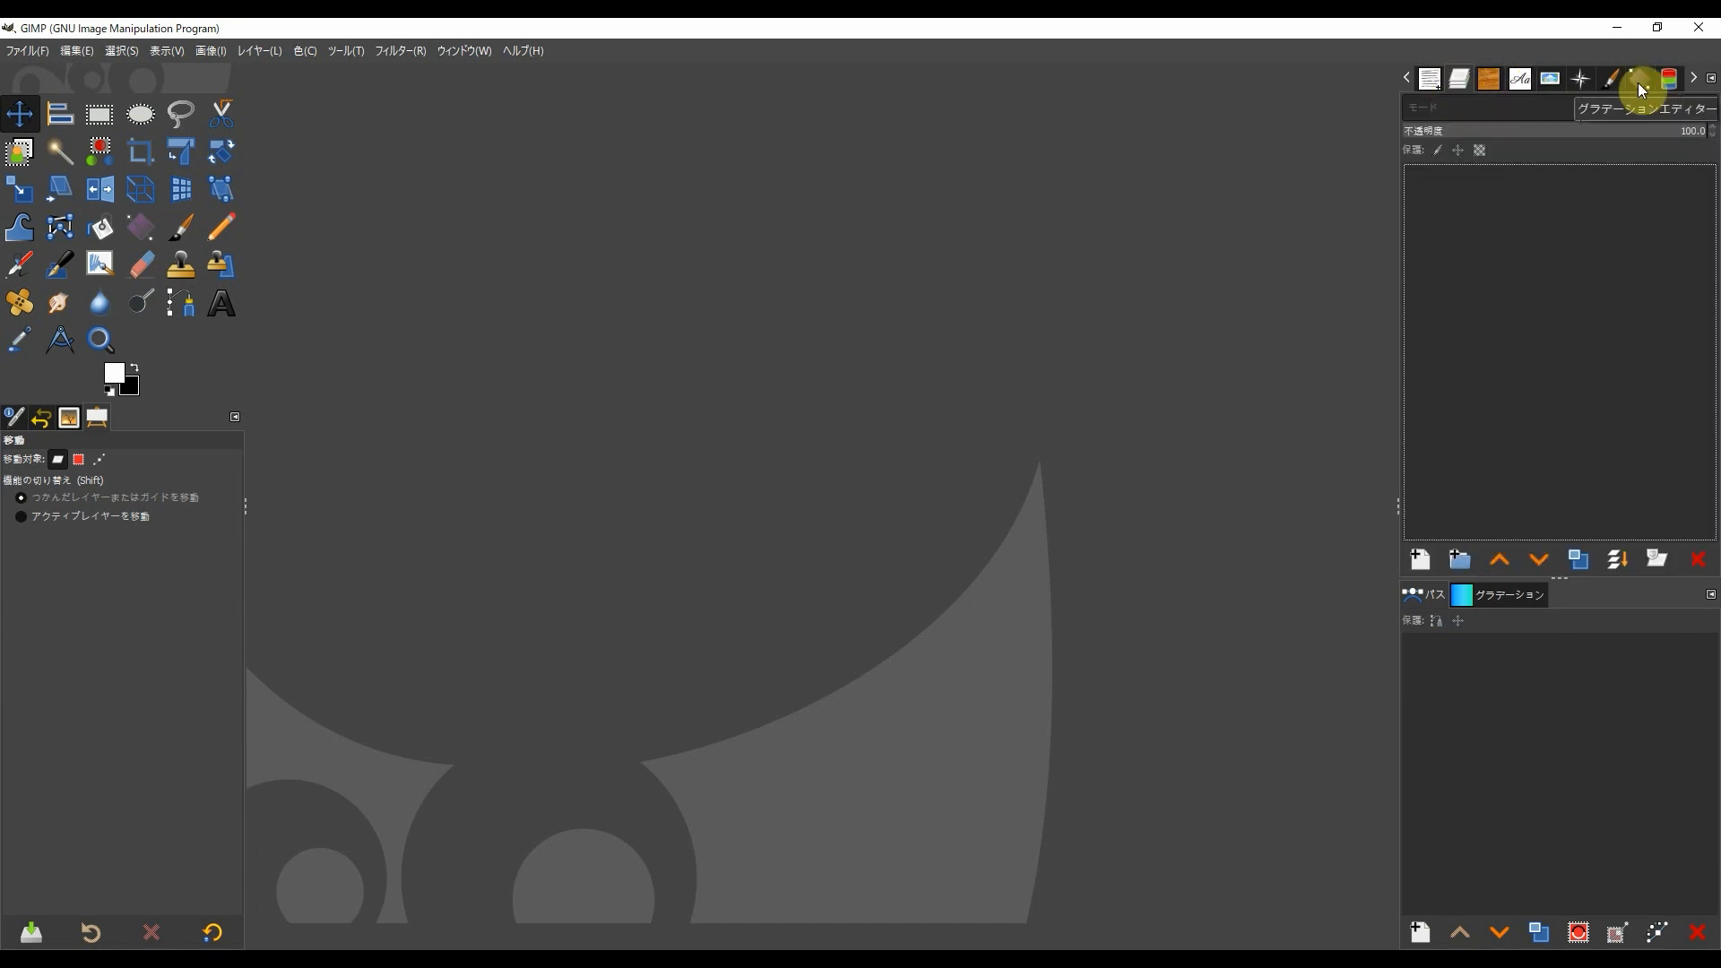
# Step: Bring up the Layers (レイヤー) dialog from the list of dockable dialogs
pyautogui.click(463, 50)
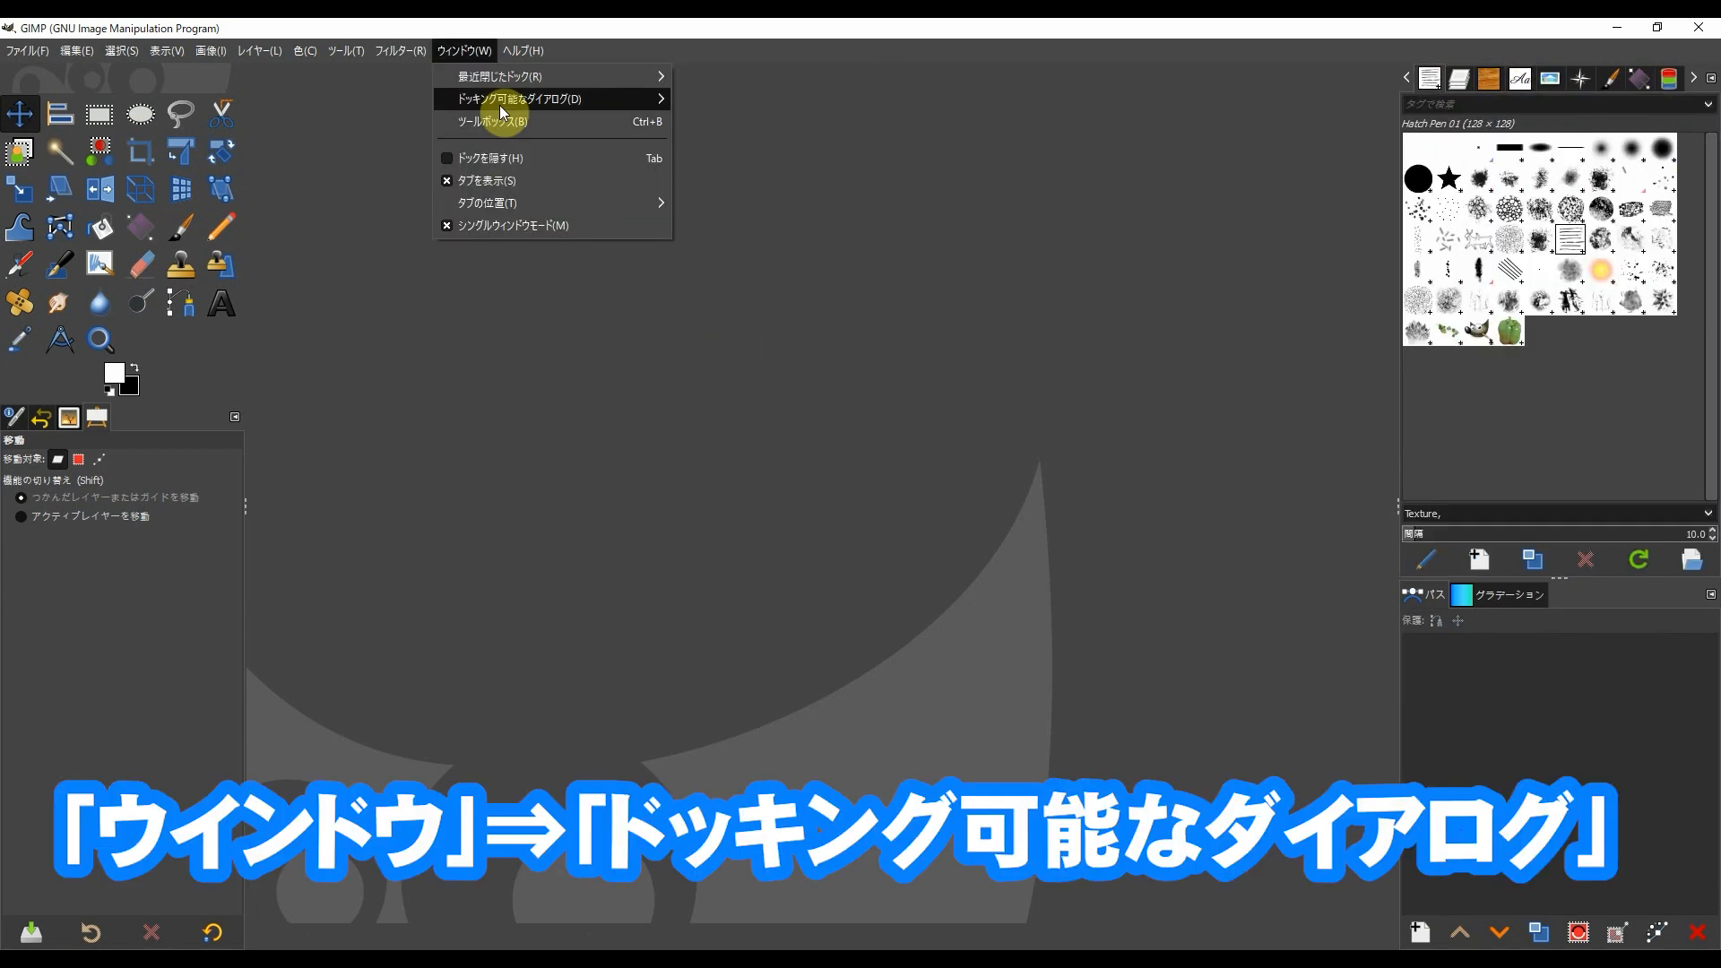
pyautogui.moveTo(498, 100)
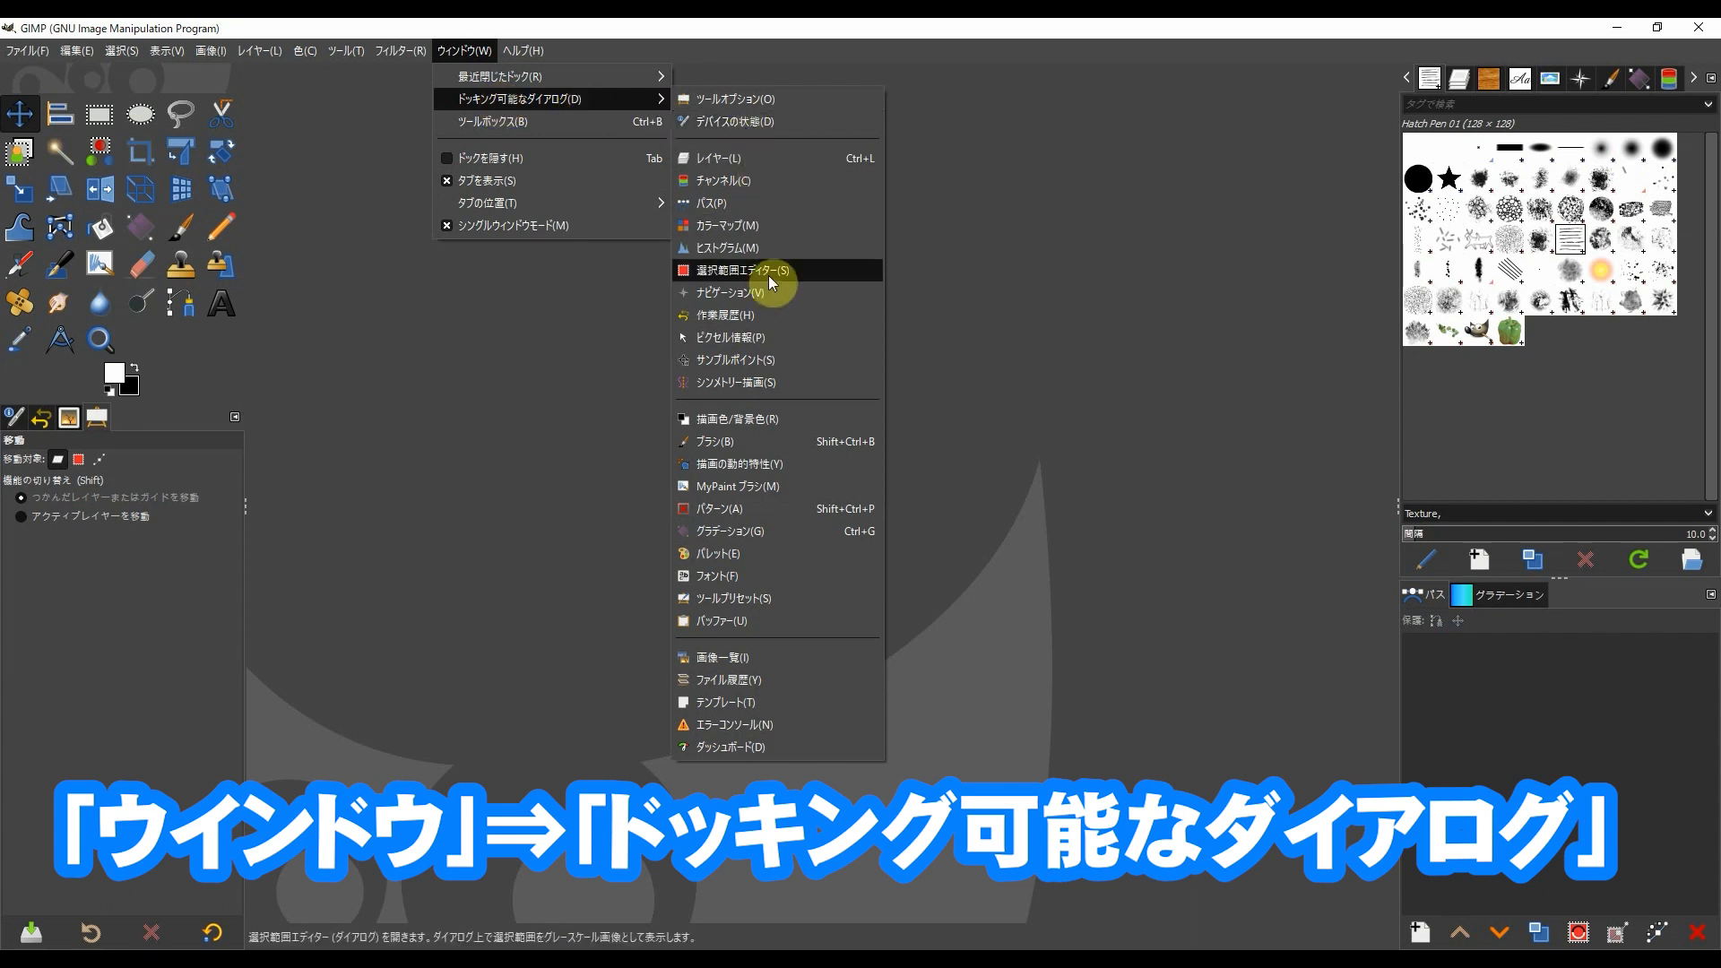
pyautogui.click(741, 161)
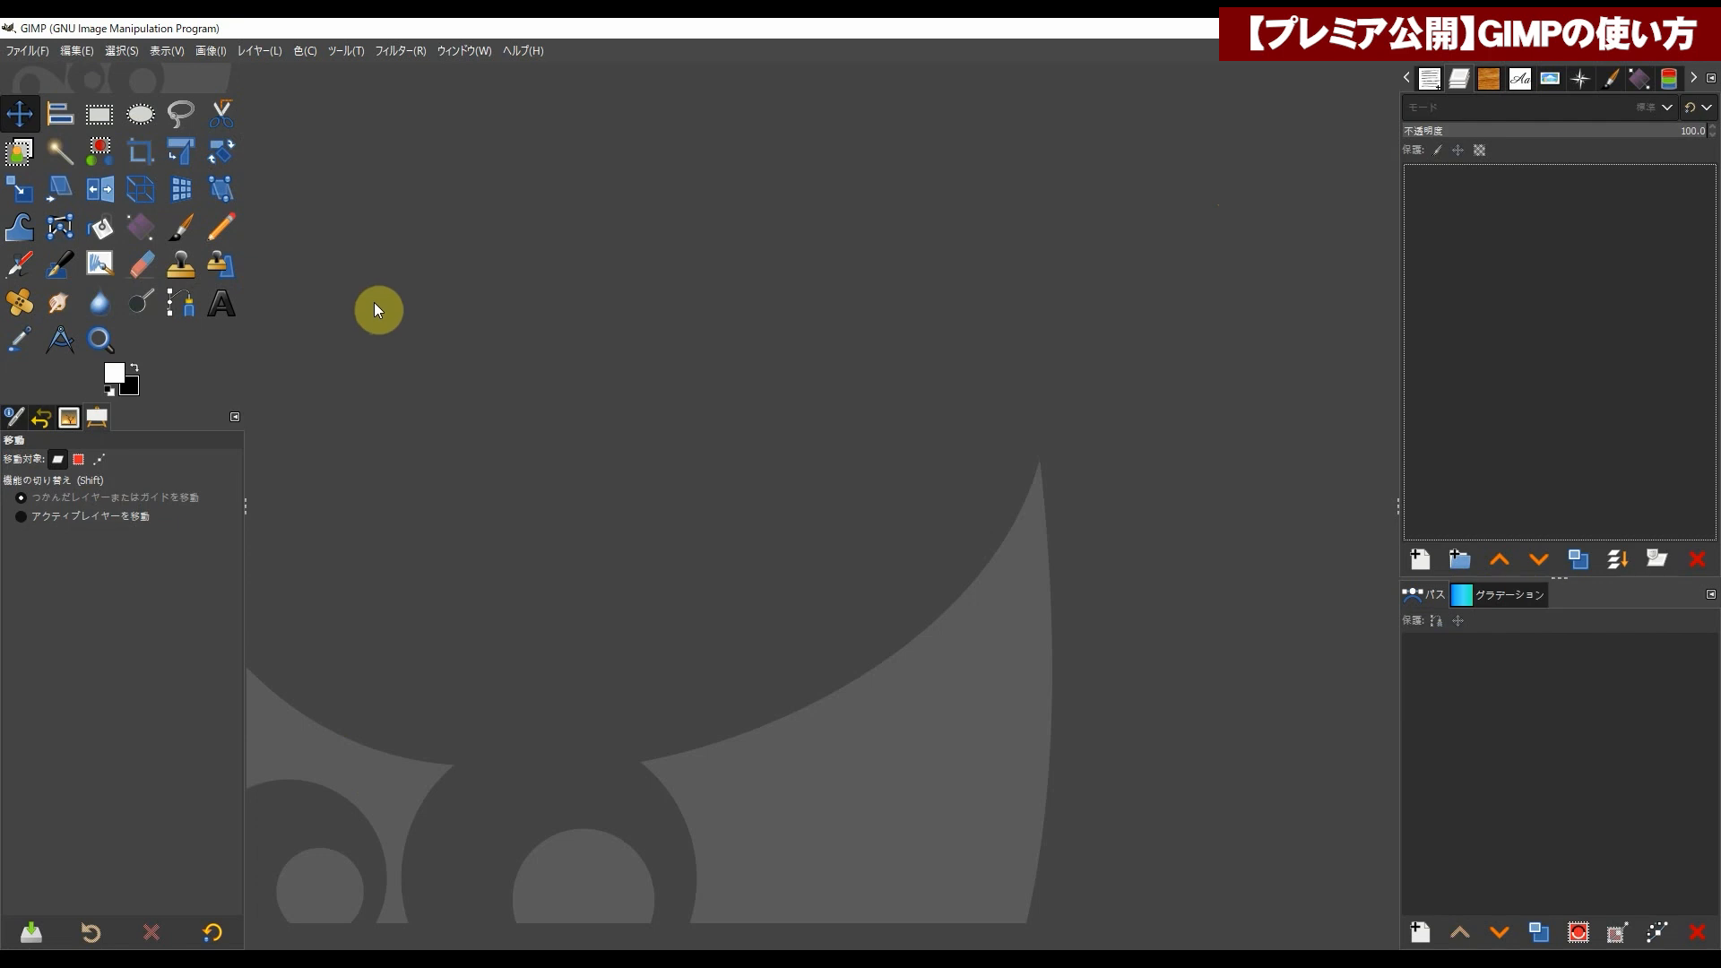
# Step: Create a new image from the 1920×1080 (Full HD 1080p) template
pyautogui.click(25, 51)
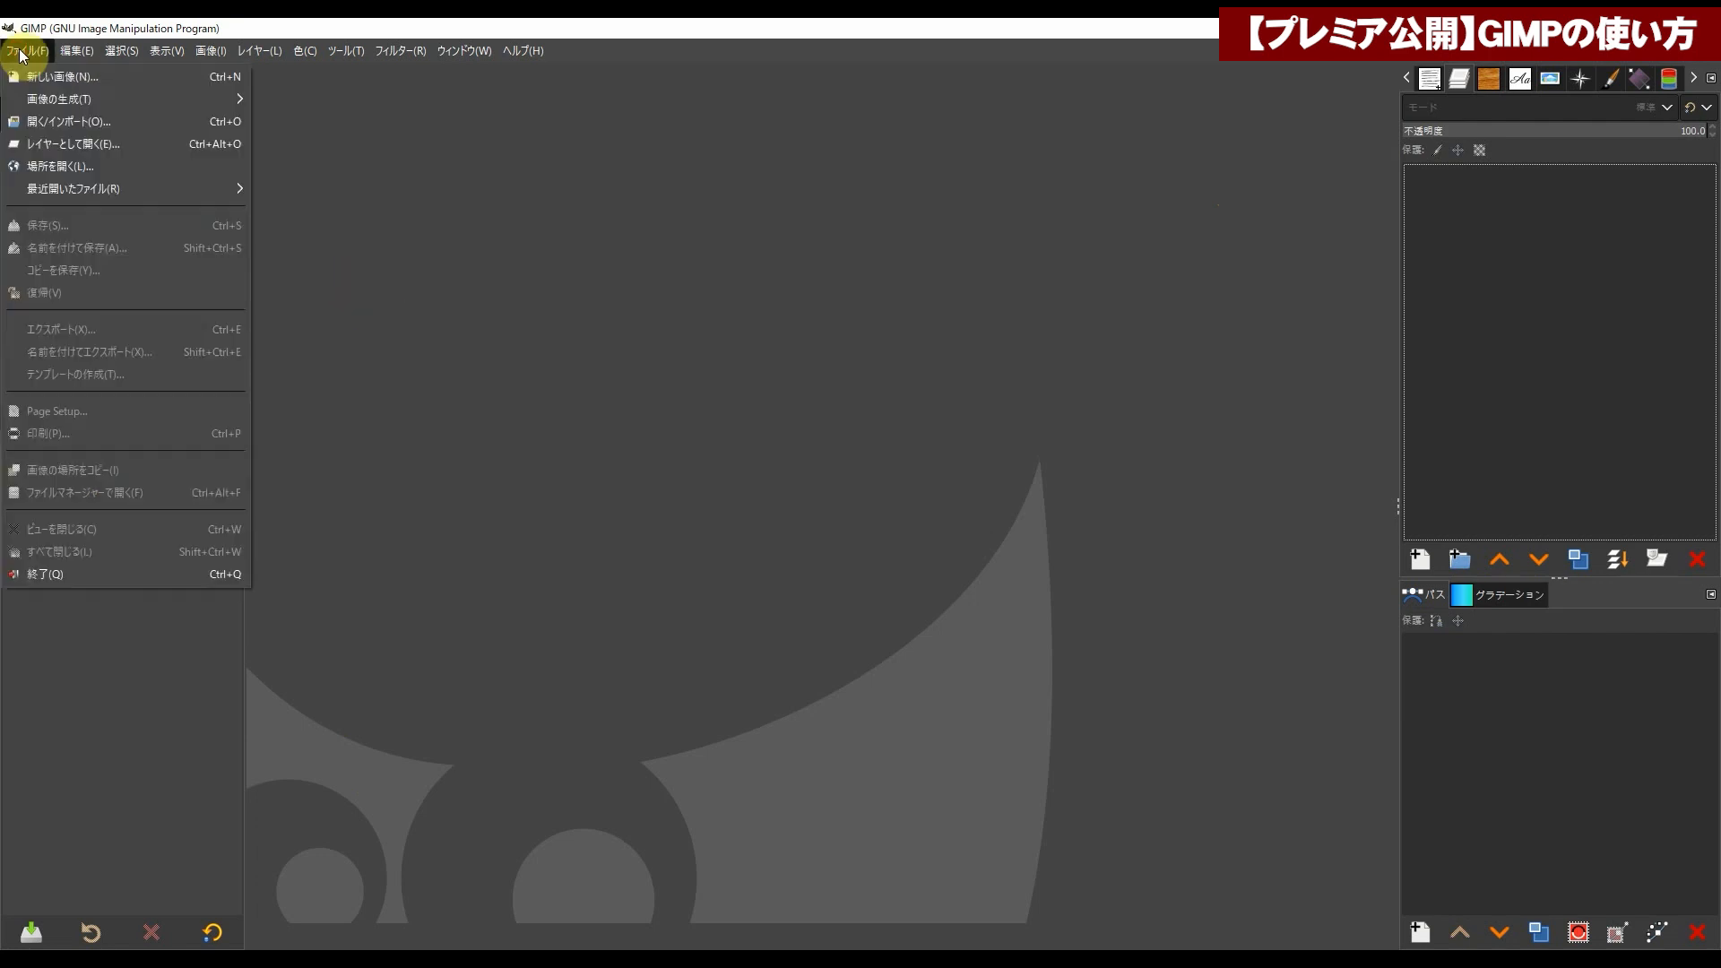
pyautogui.click(93, 79)
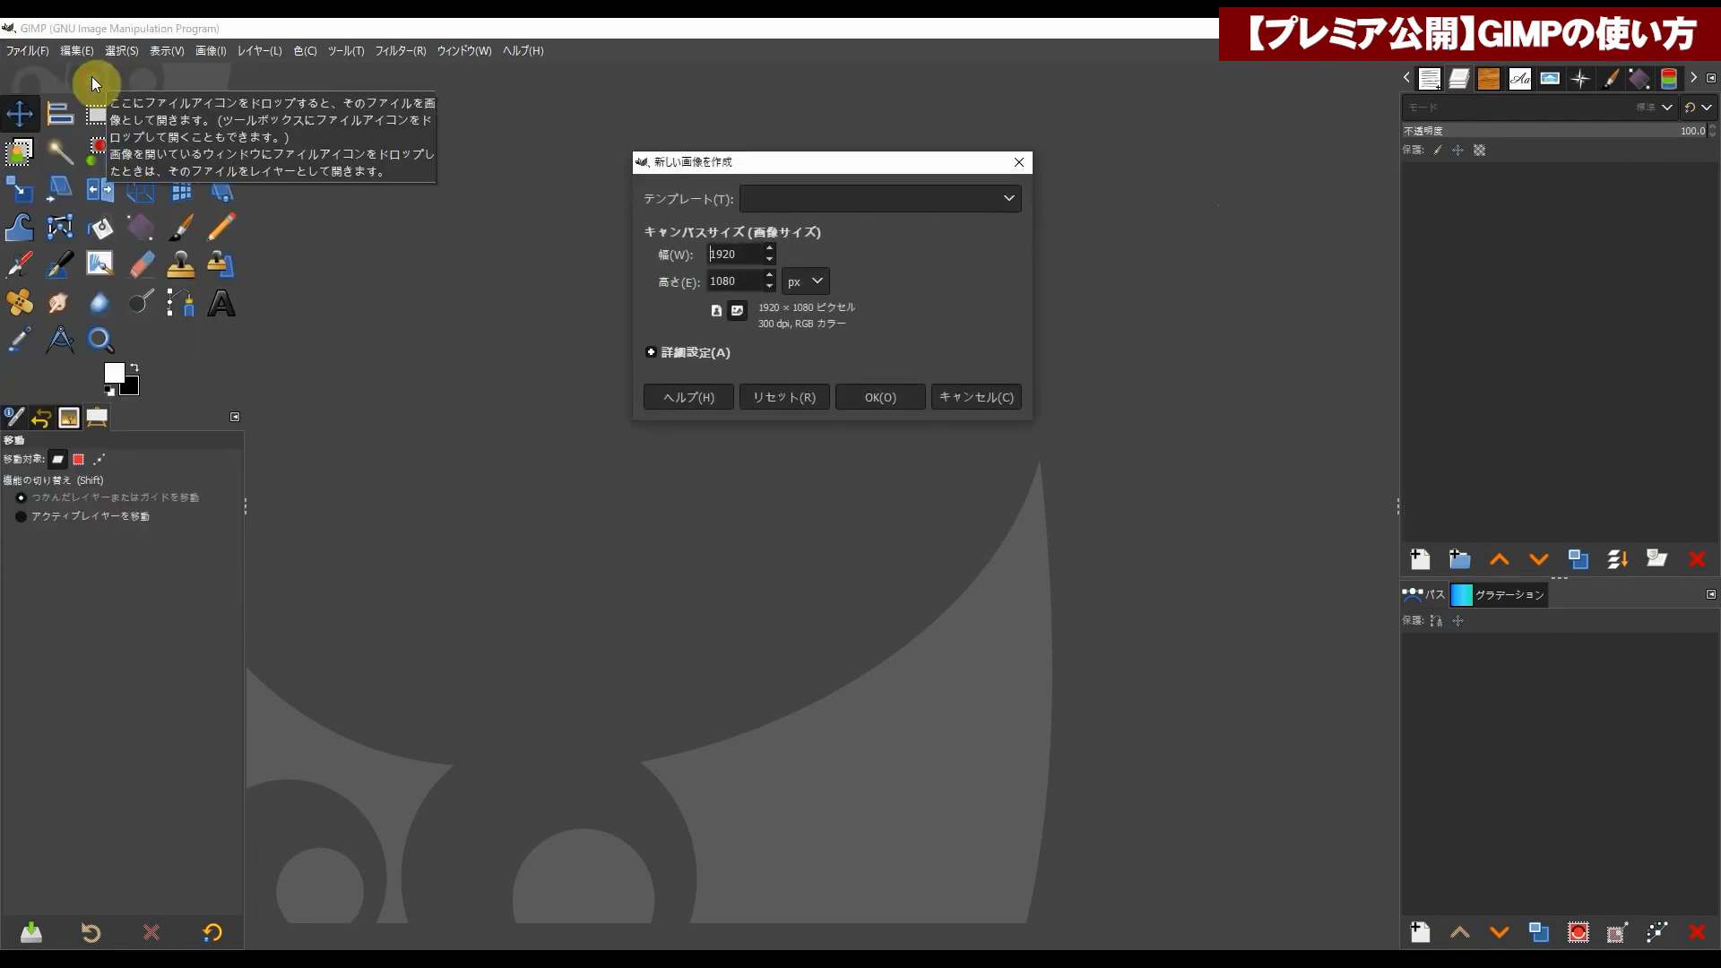
pyautogui.click(1004, 201)
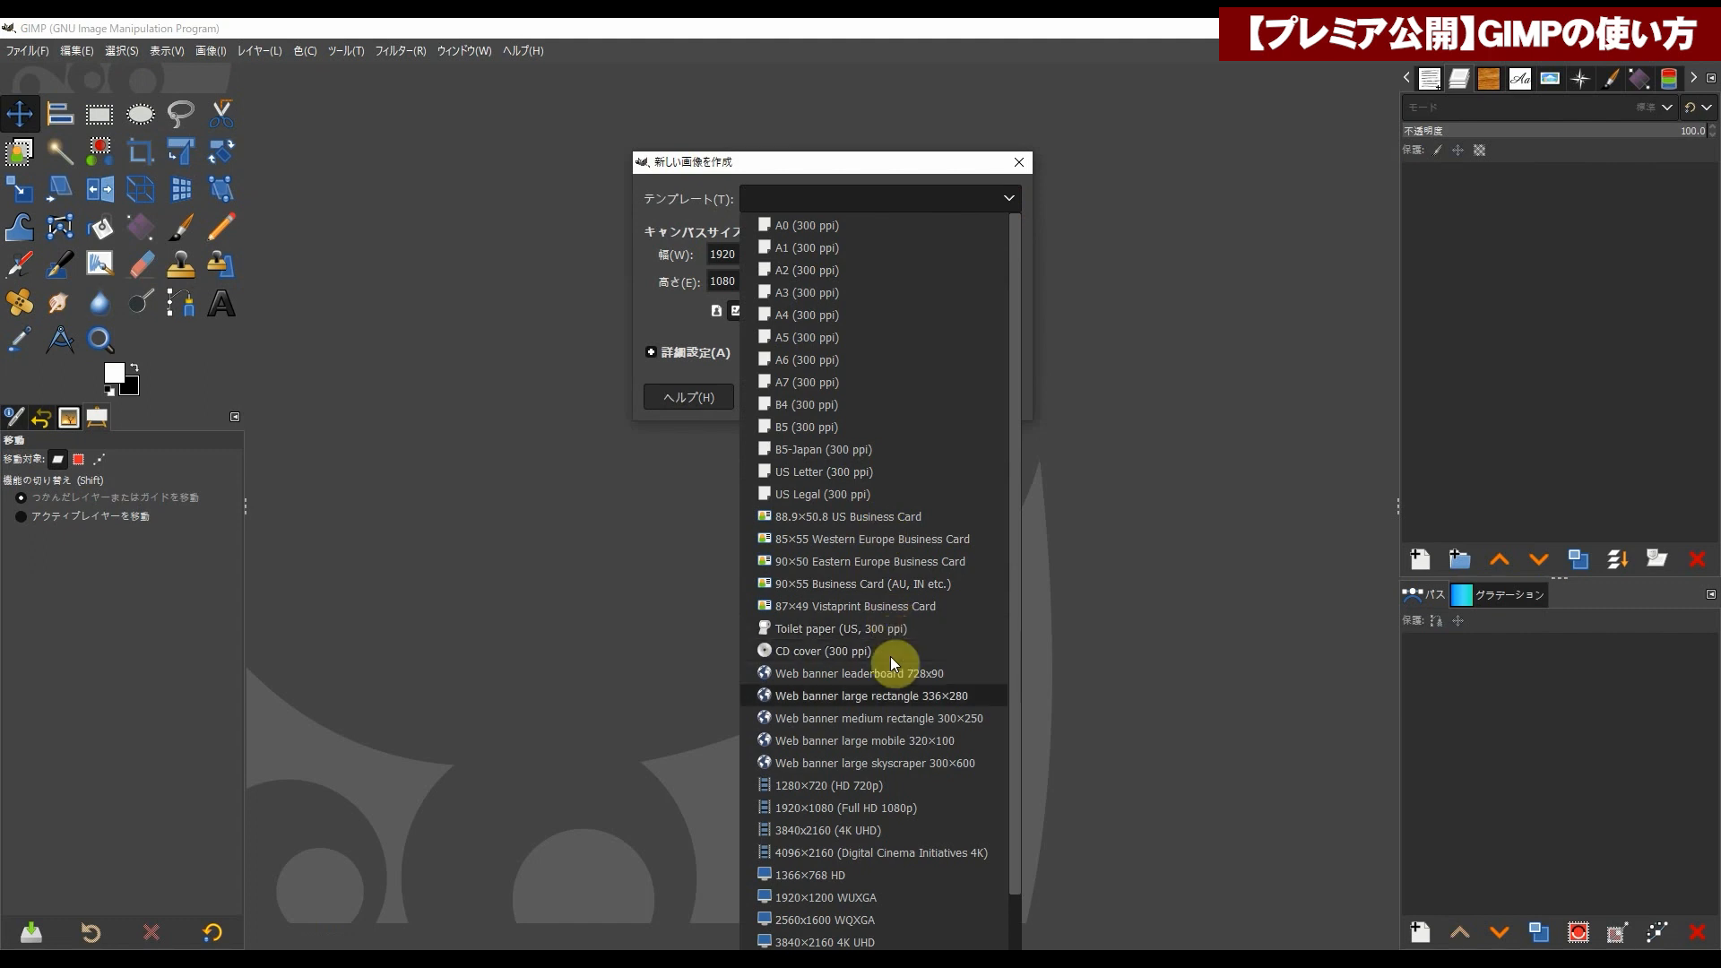
pyautogui.click(866, 826)
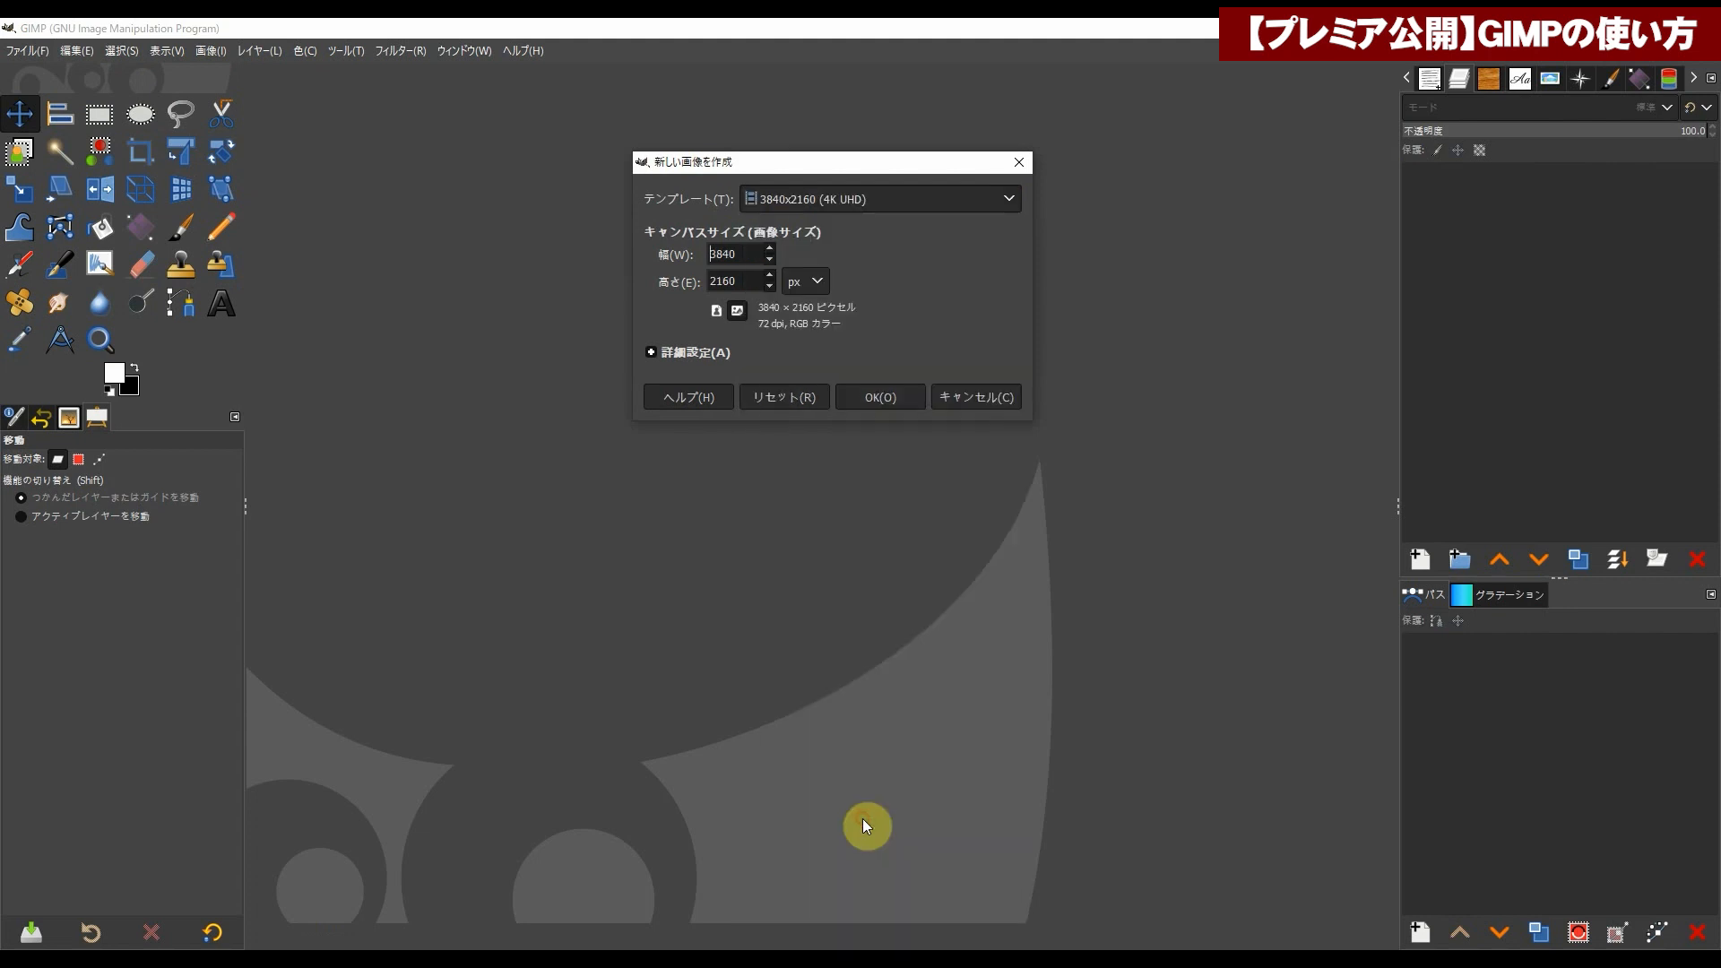
pyautogui.click(852, 198)
pyautogui.click(851, 813)
pyautogui.click(892, 403)
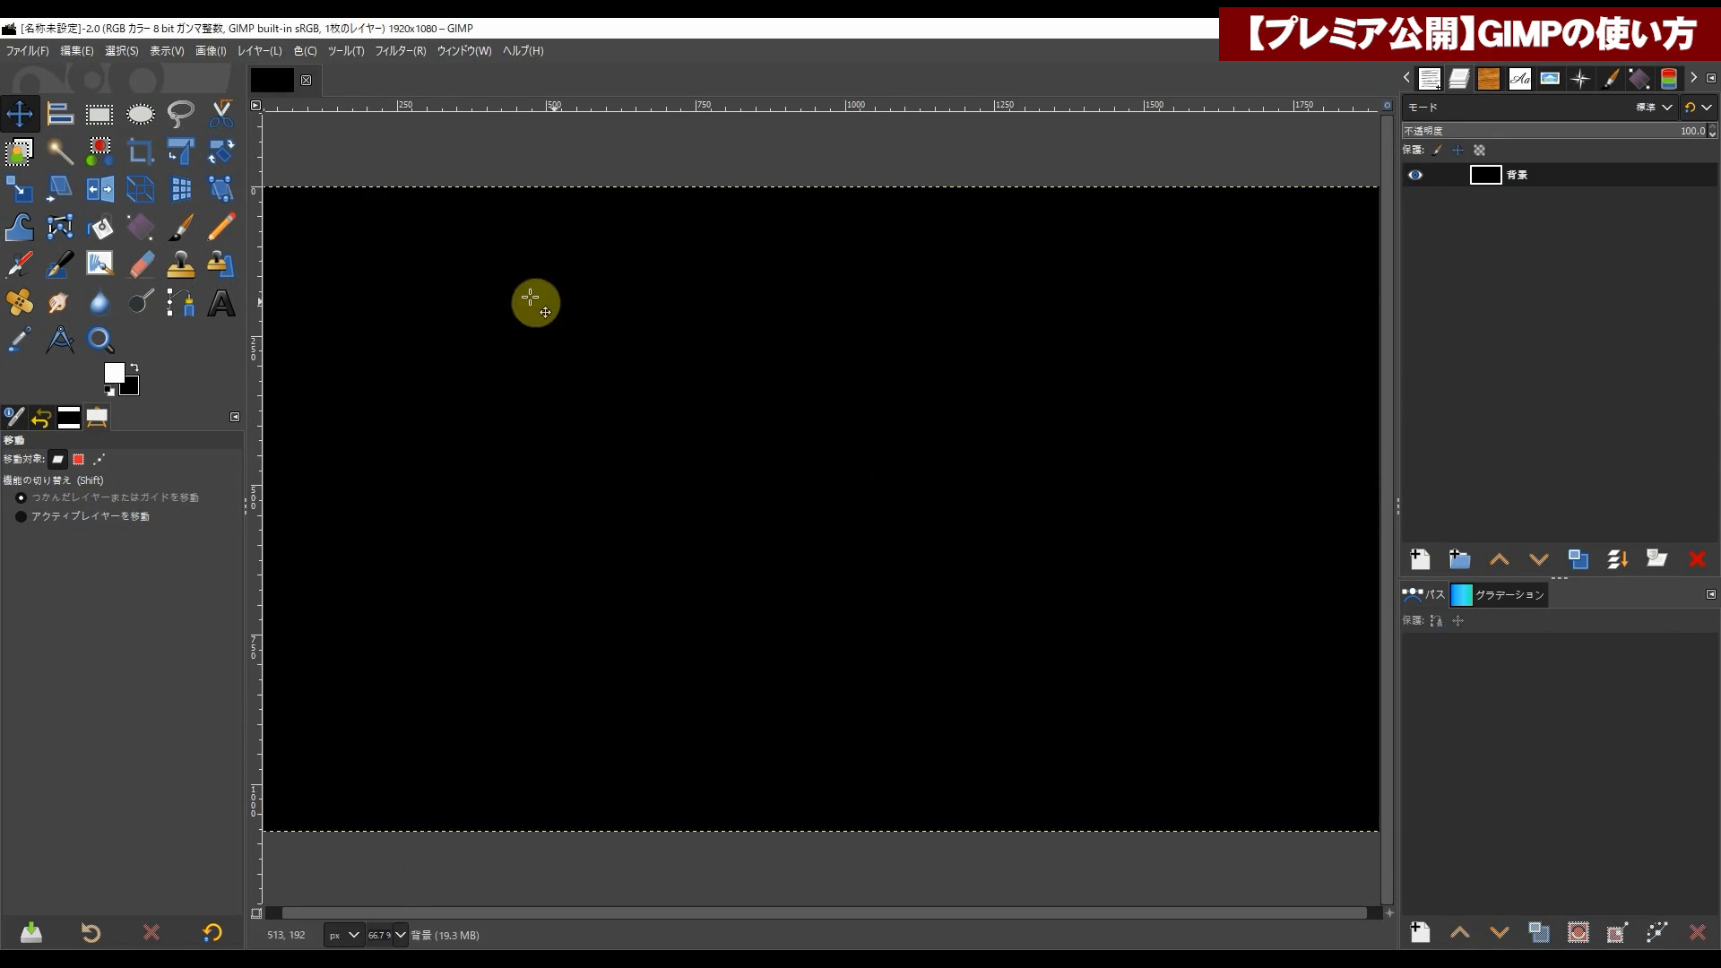
# Step: Fill the whole background layer with white (ffffff) using the Bucket Fill tool
pyautogui.click(93, 230)
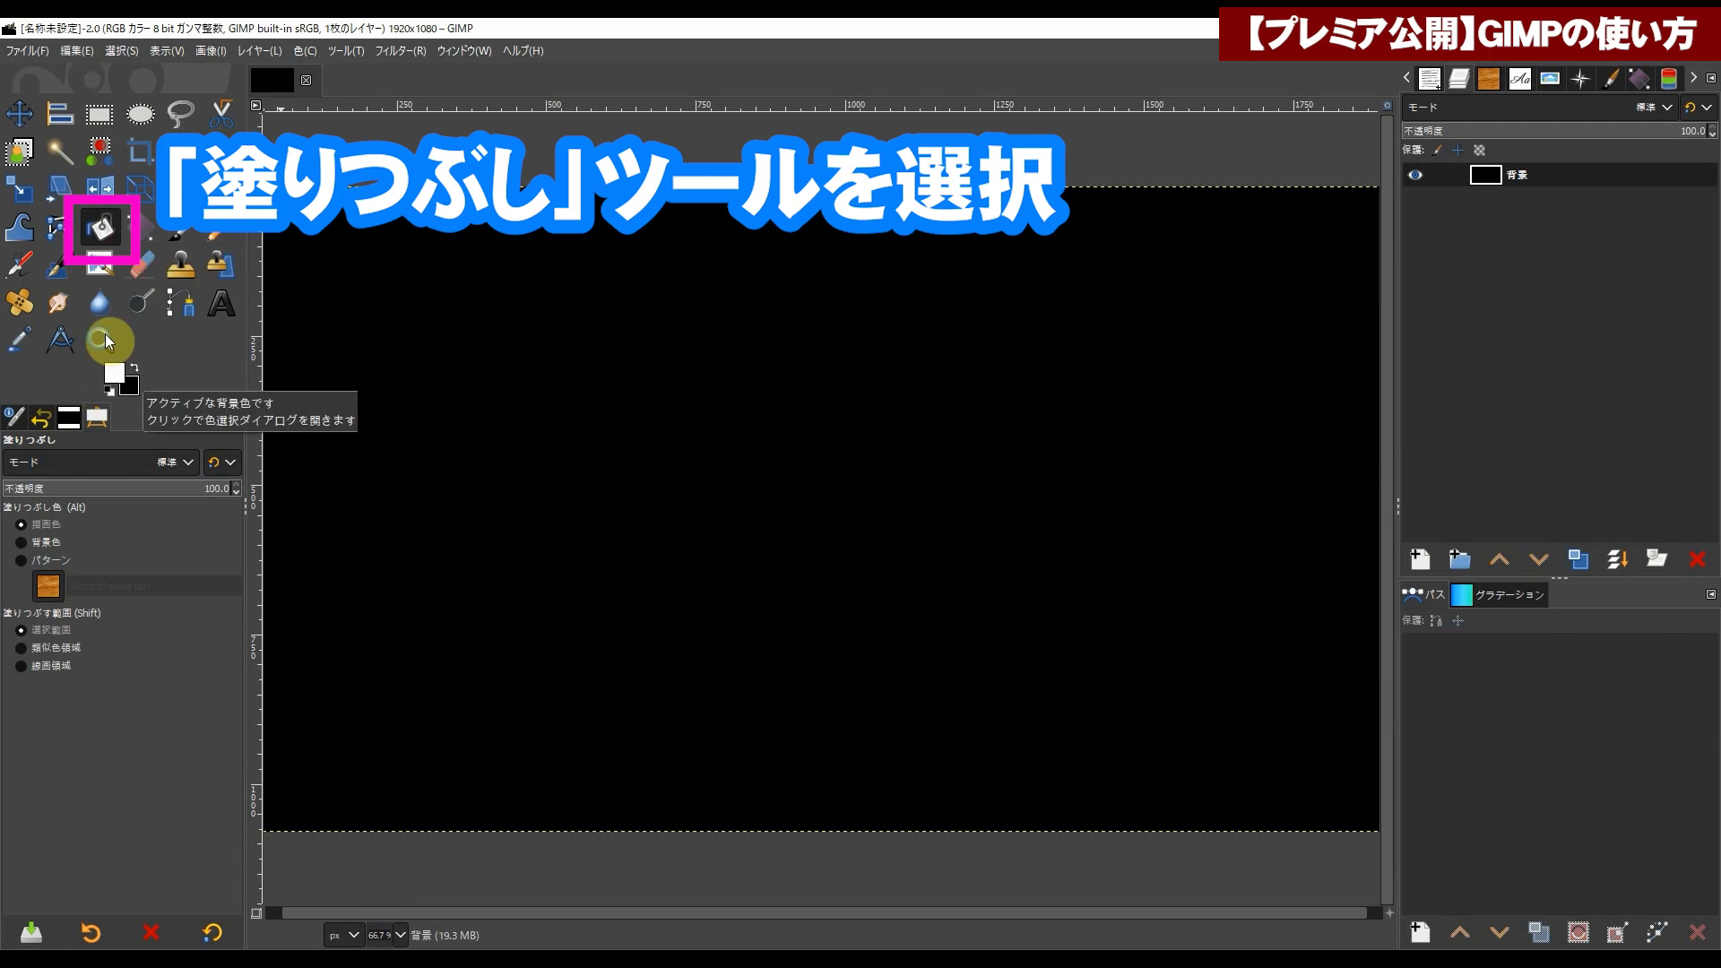
pyautogui.click(119, 372)
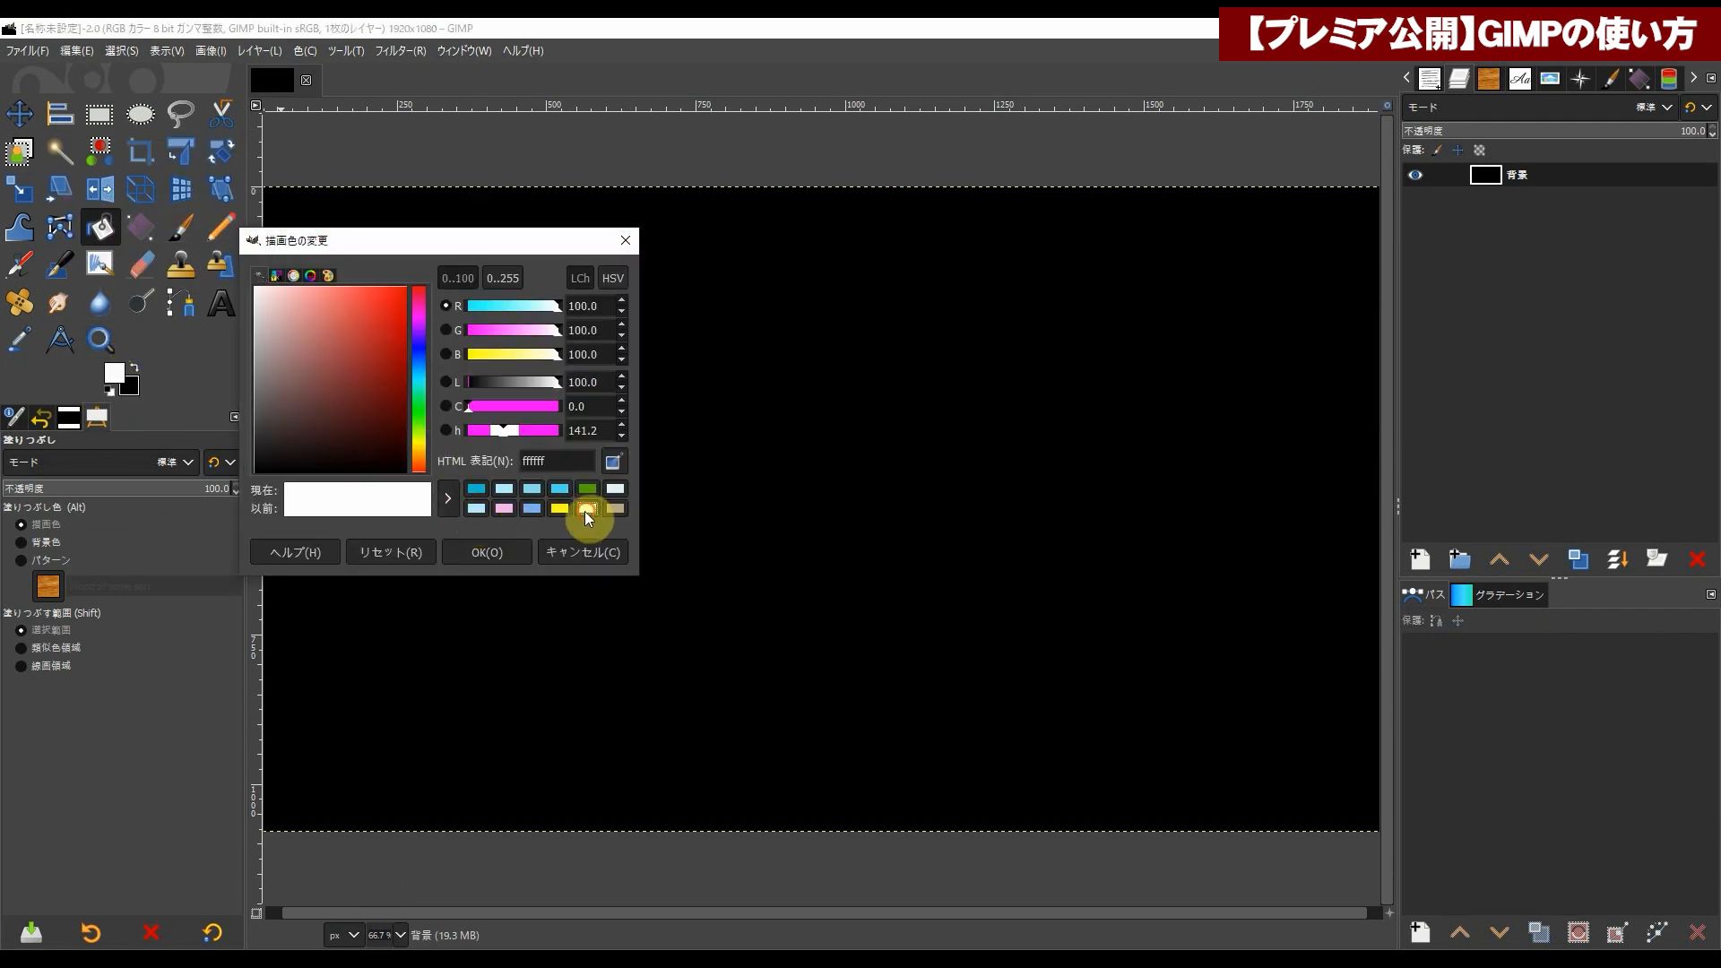
pyautogui.click(492, 552)
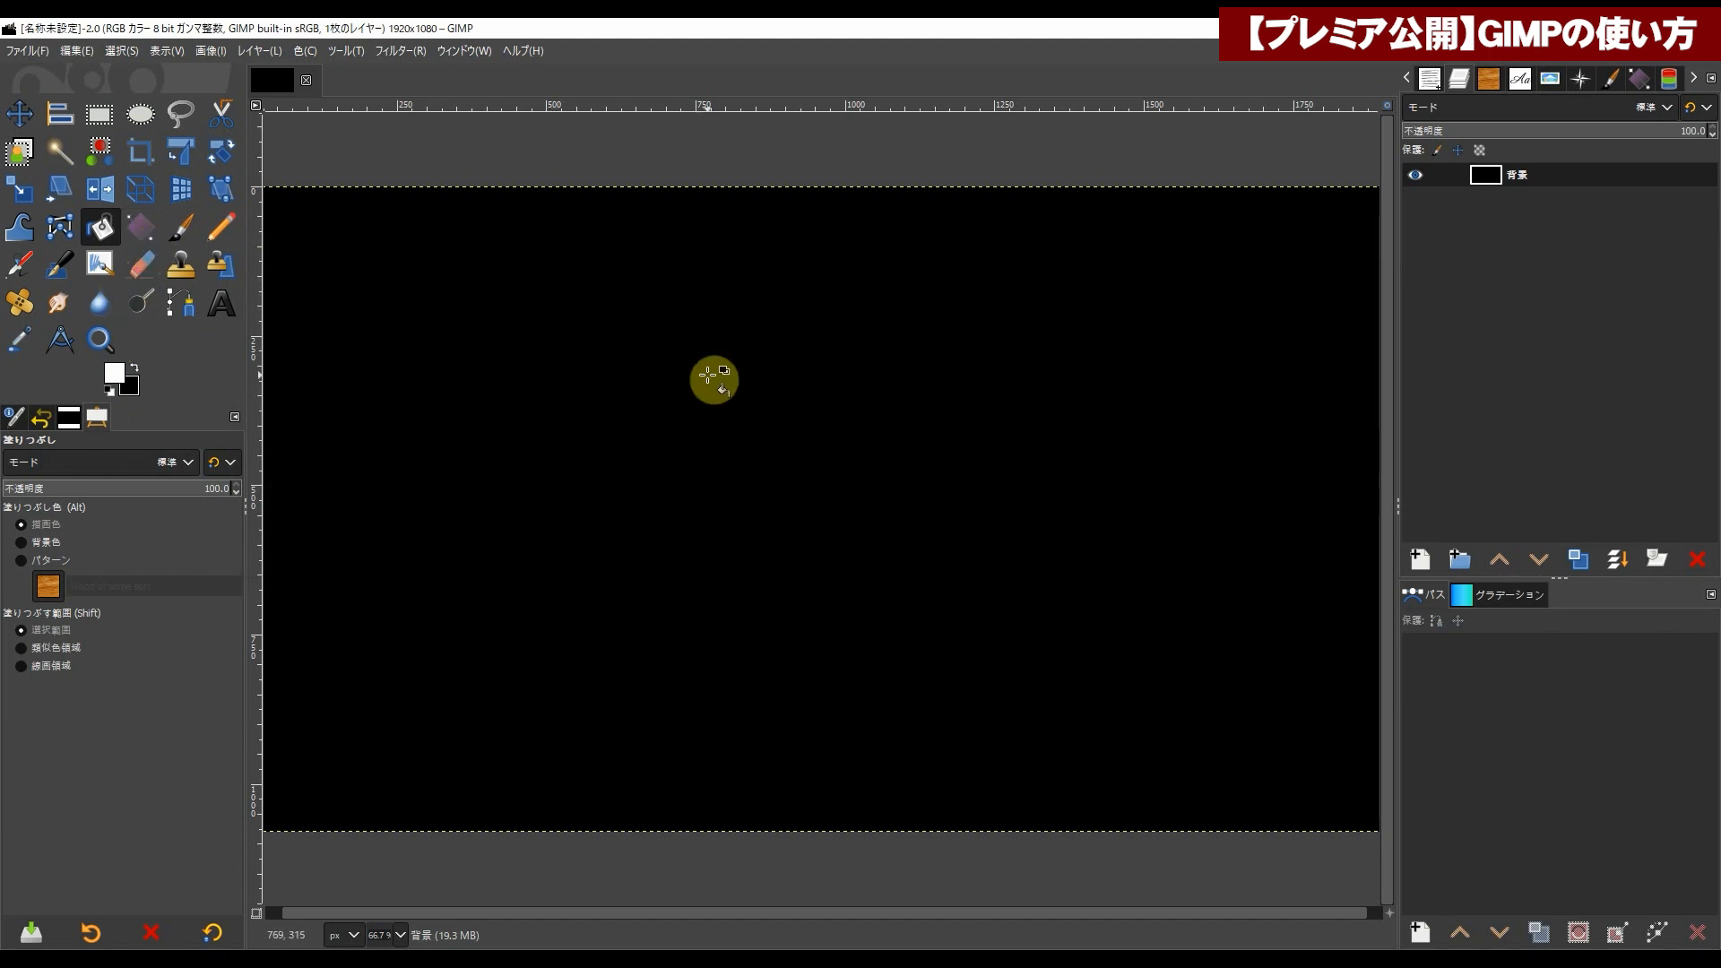
pyautogui.click(712, 378)
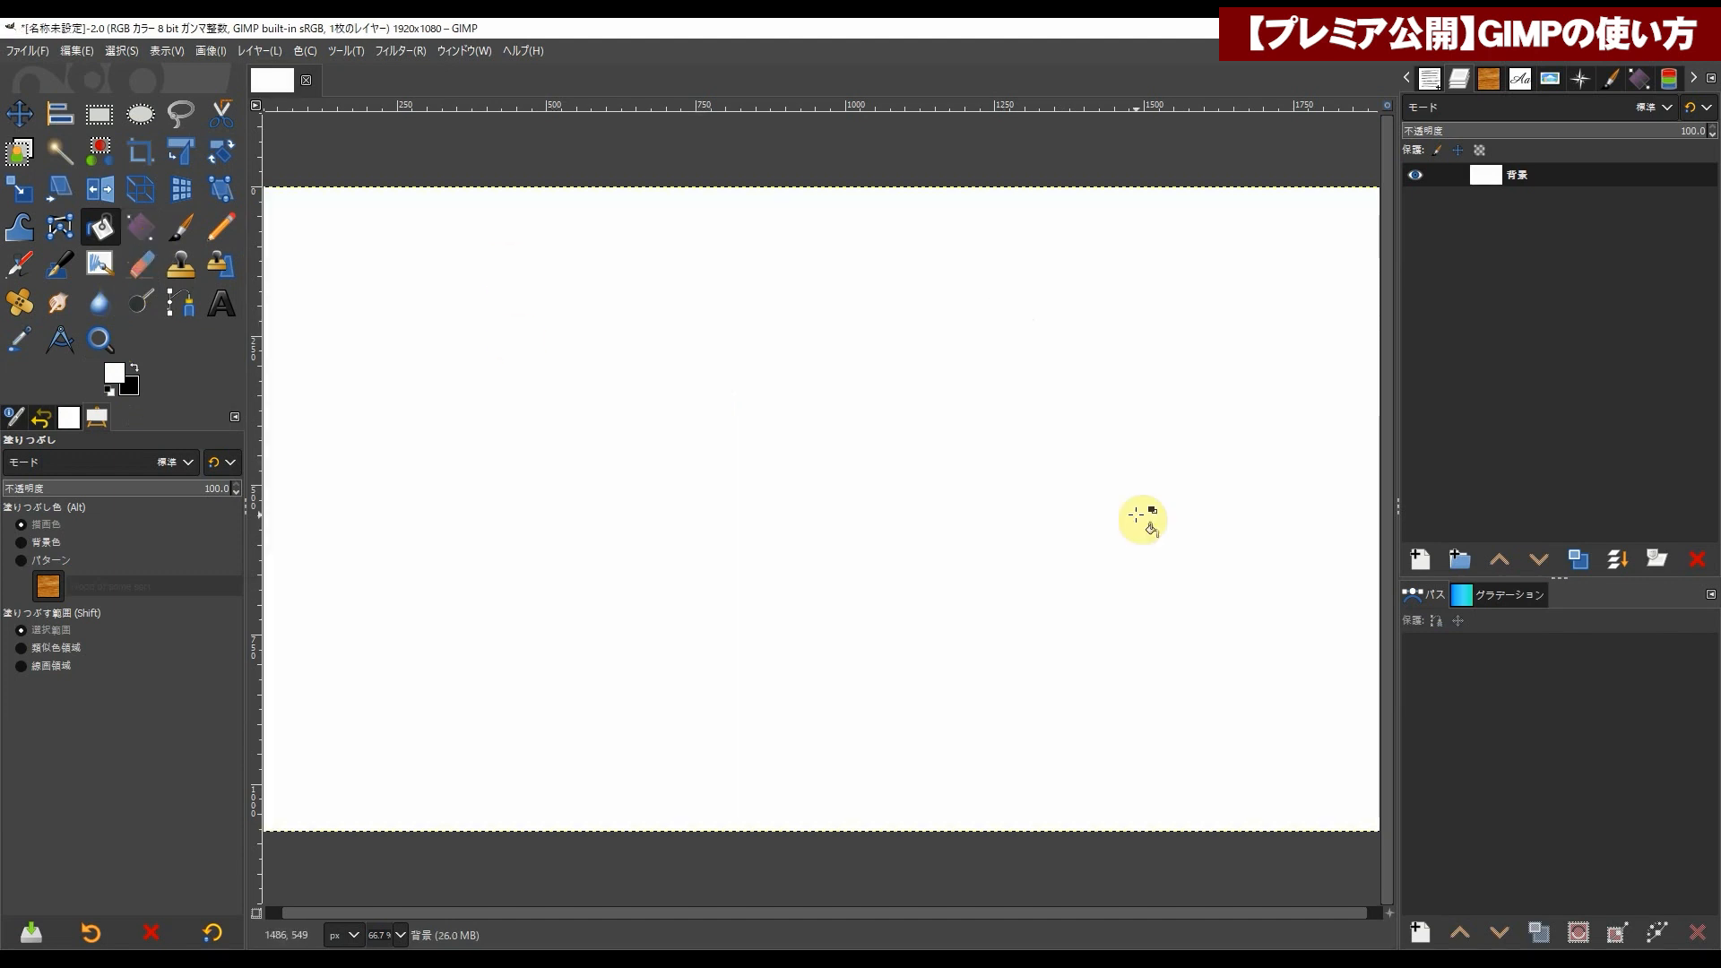
# Step: Add a new horizontal (水平) guide by percent at the 50% position of the image
pyautogui.scroll(-1, 1034, 497)
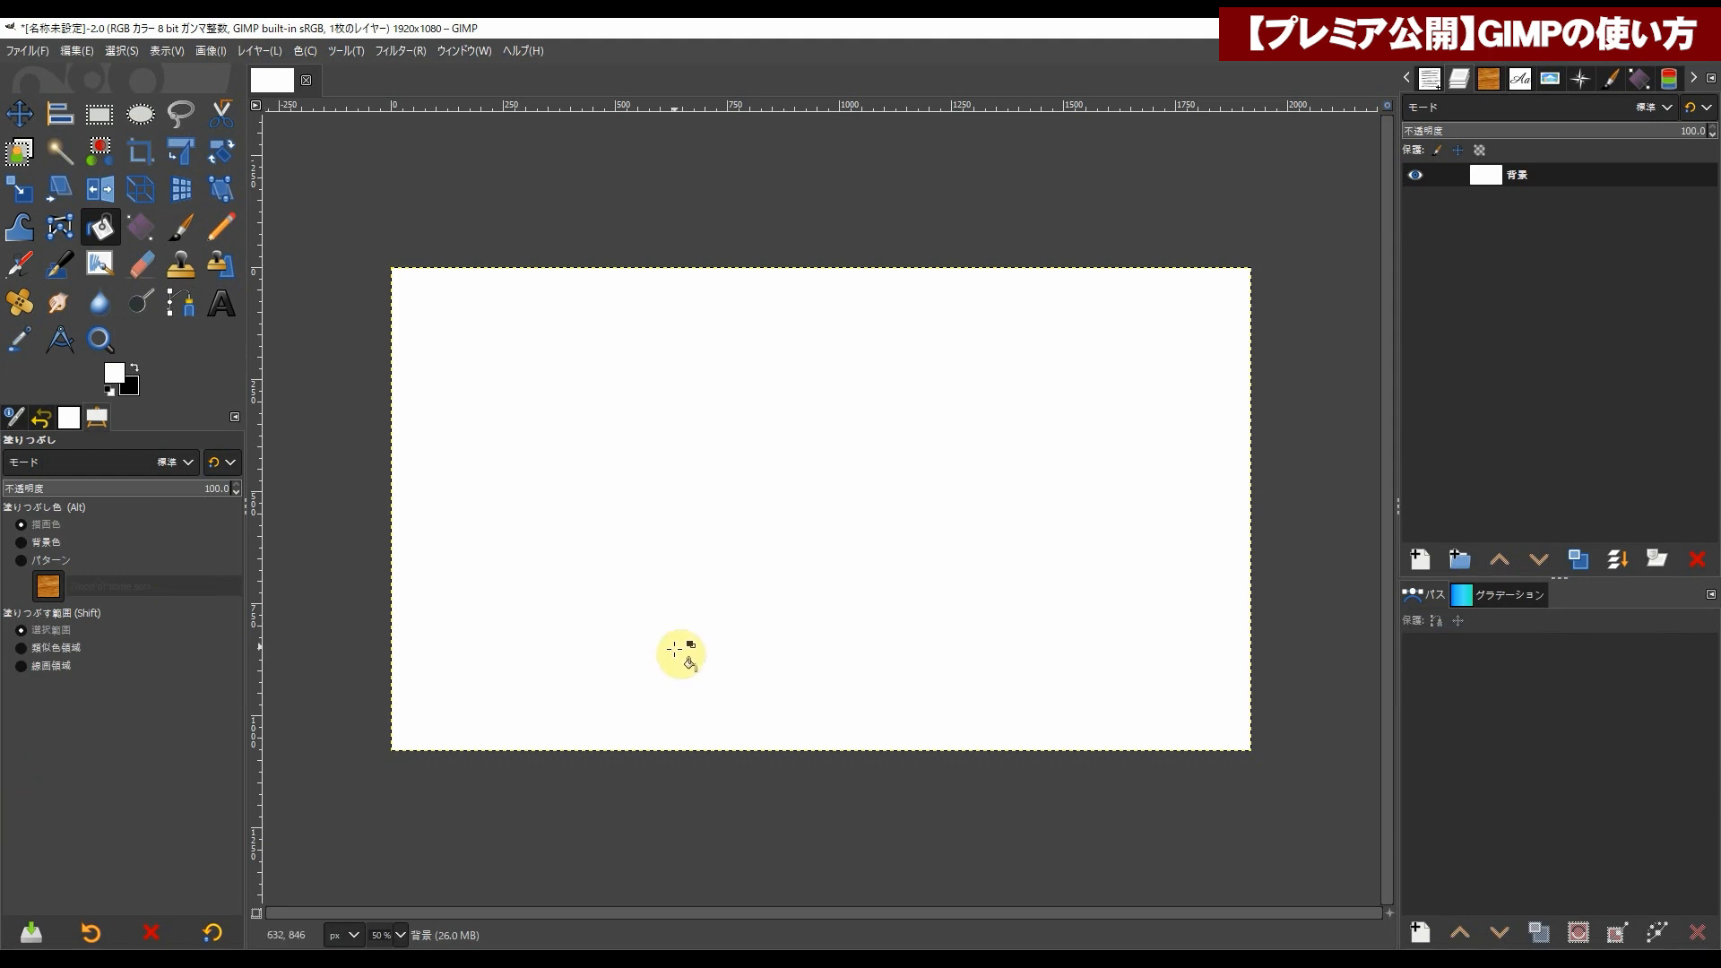
pyautogui.press('m')
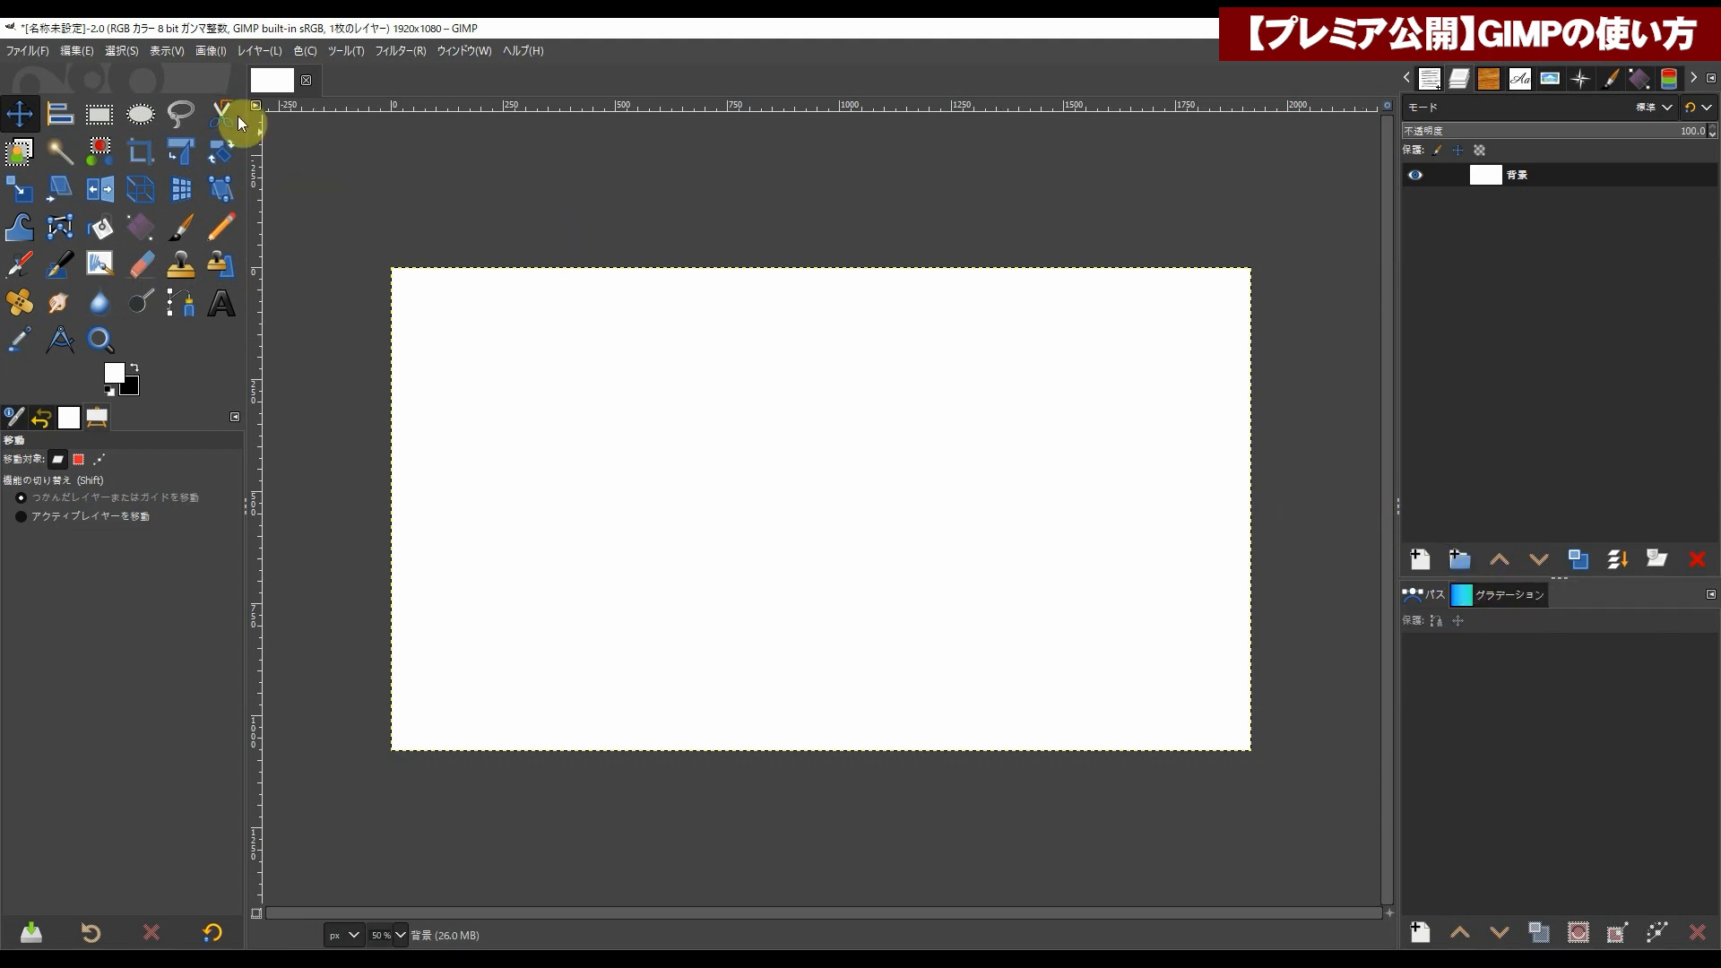
pyautogui.click(205, 51)
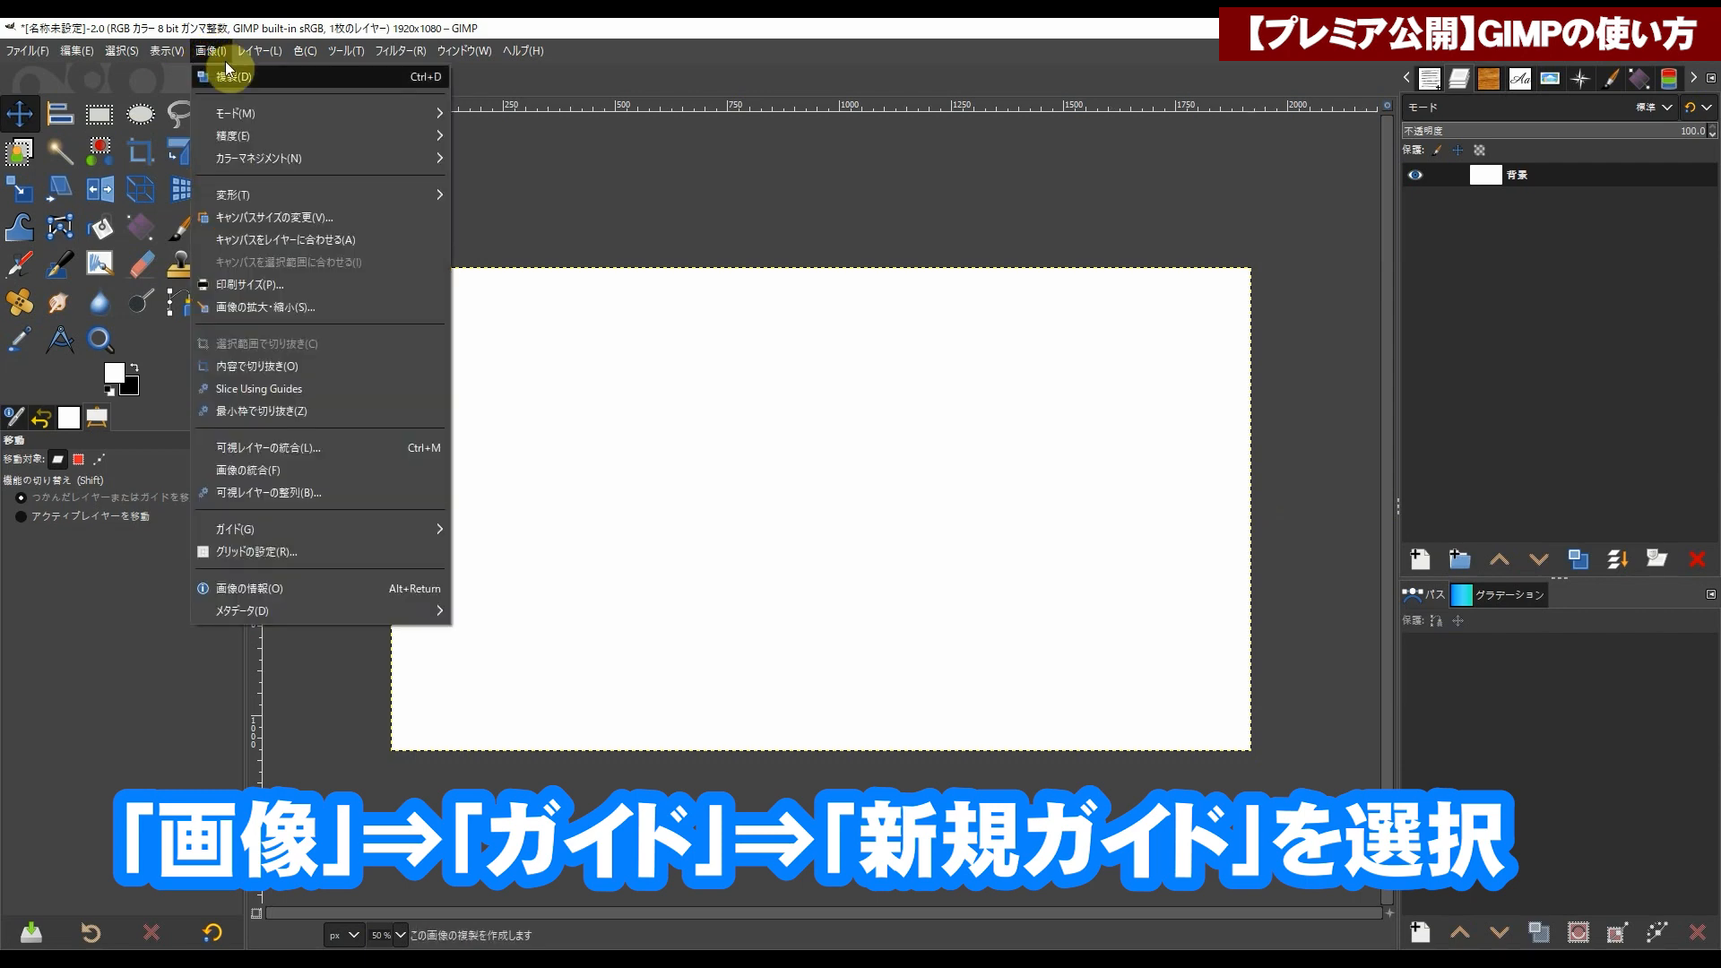
pyautogui.moveTo(315, 526)
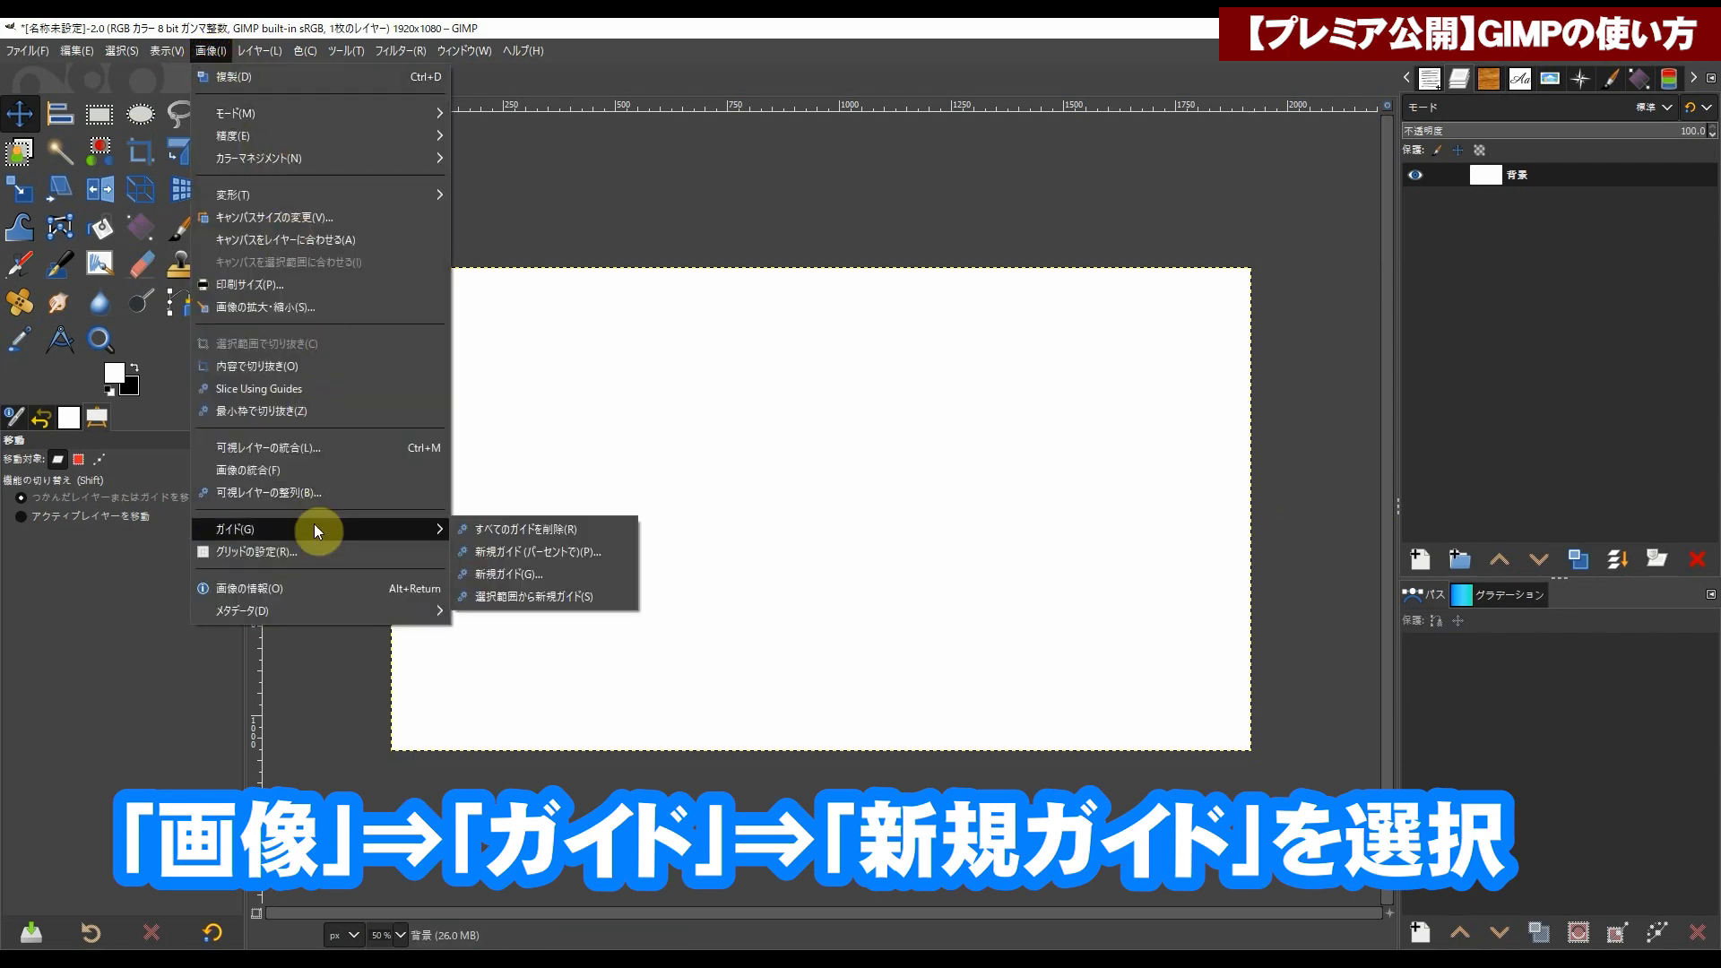
pyautogui.click(552, 559)
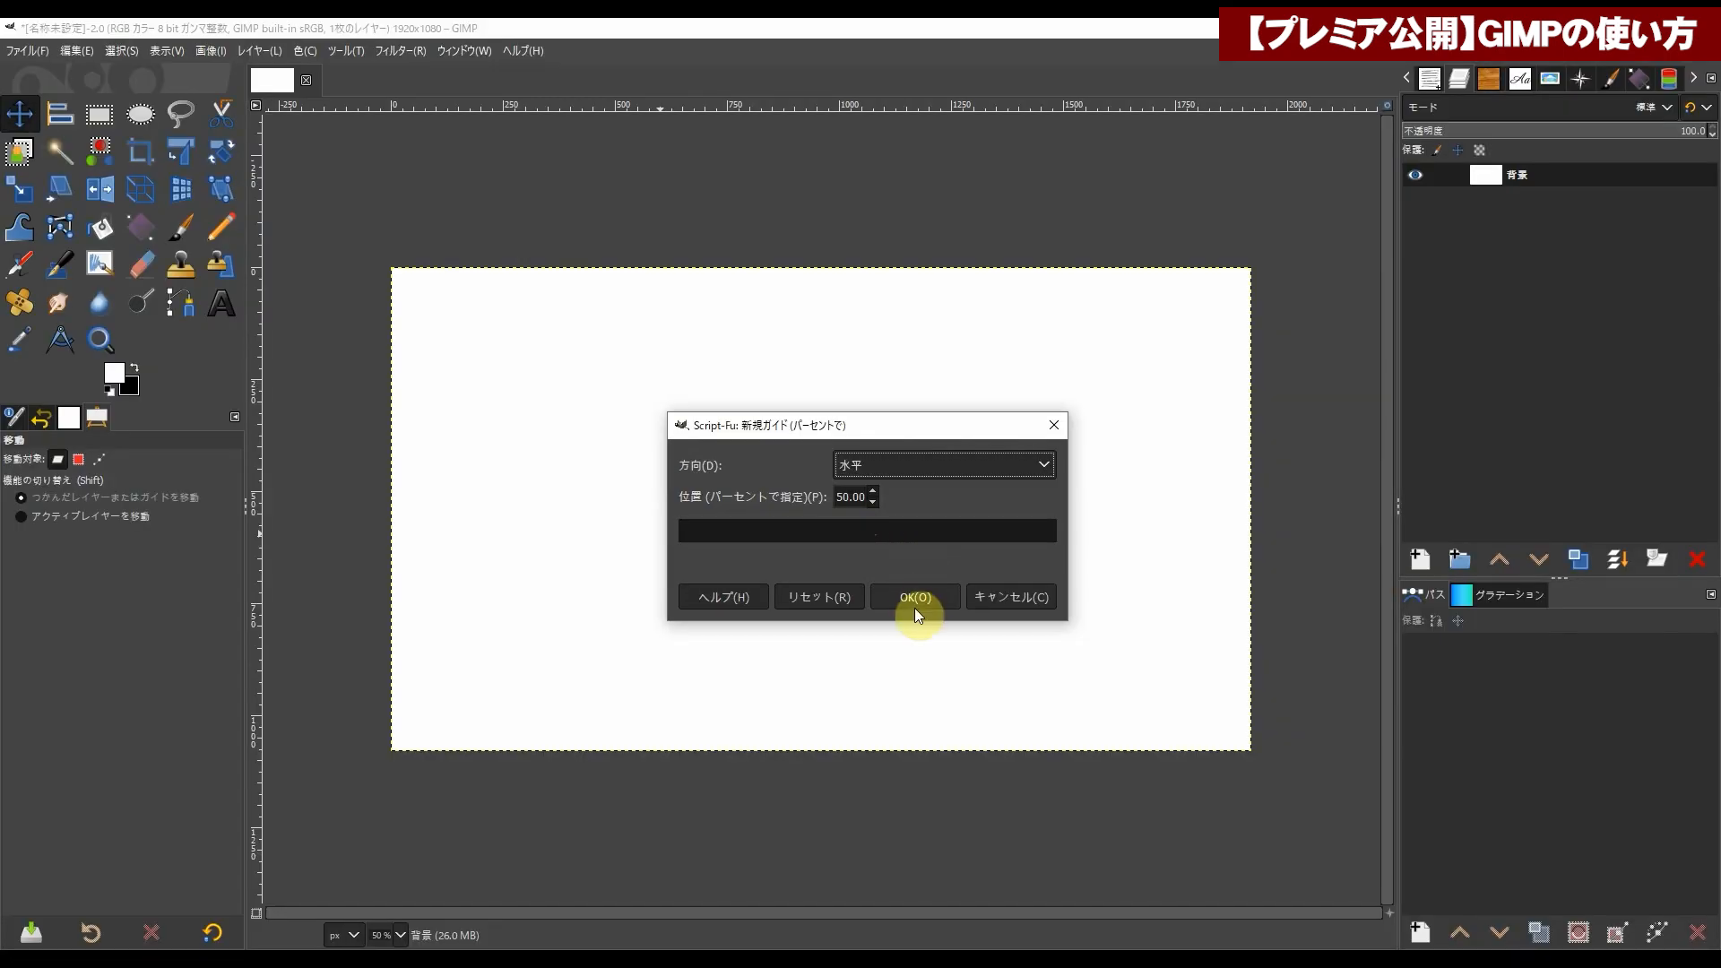
pyautogui.click(938, 657)
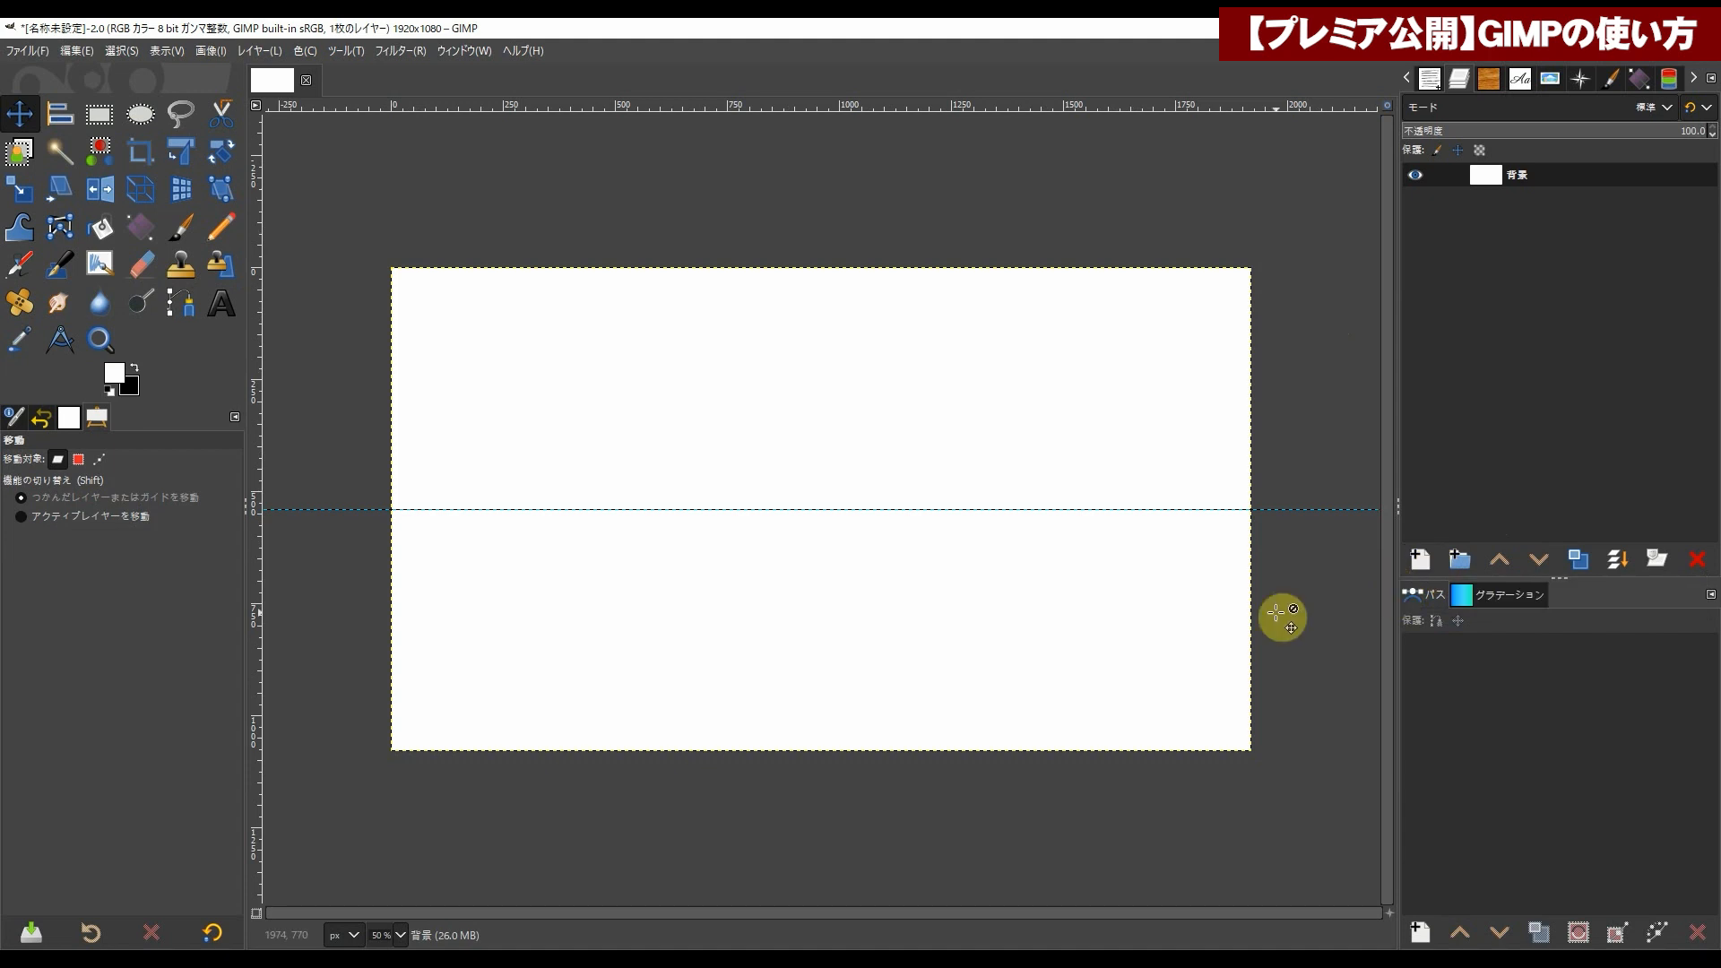
# Step: Add a new transparent 1920 × 1080 px layer above the background and name it 青空
pyautogui.click(1417, 560)
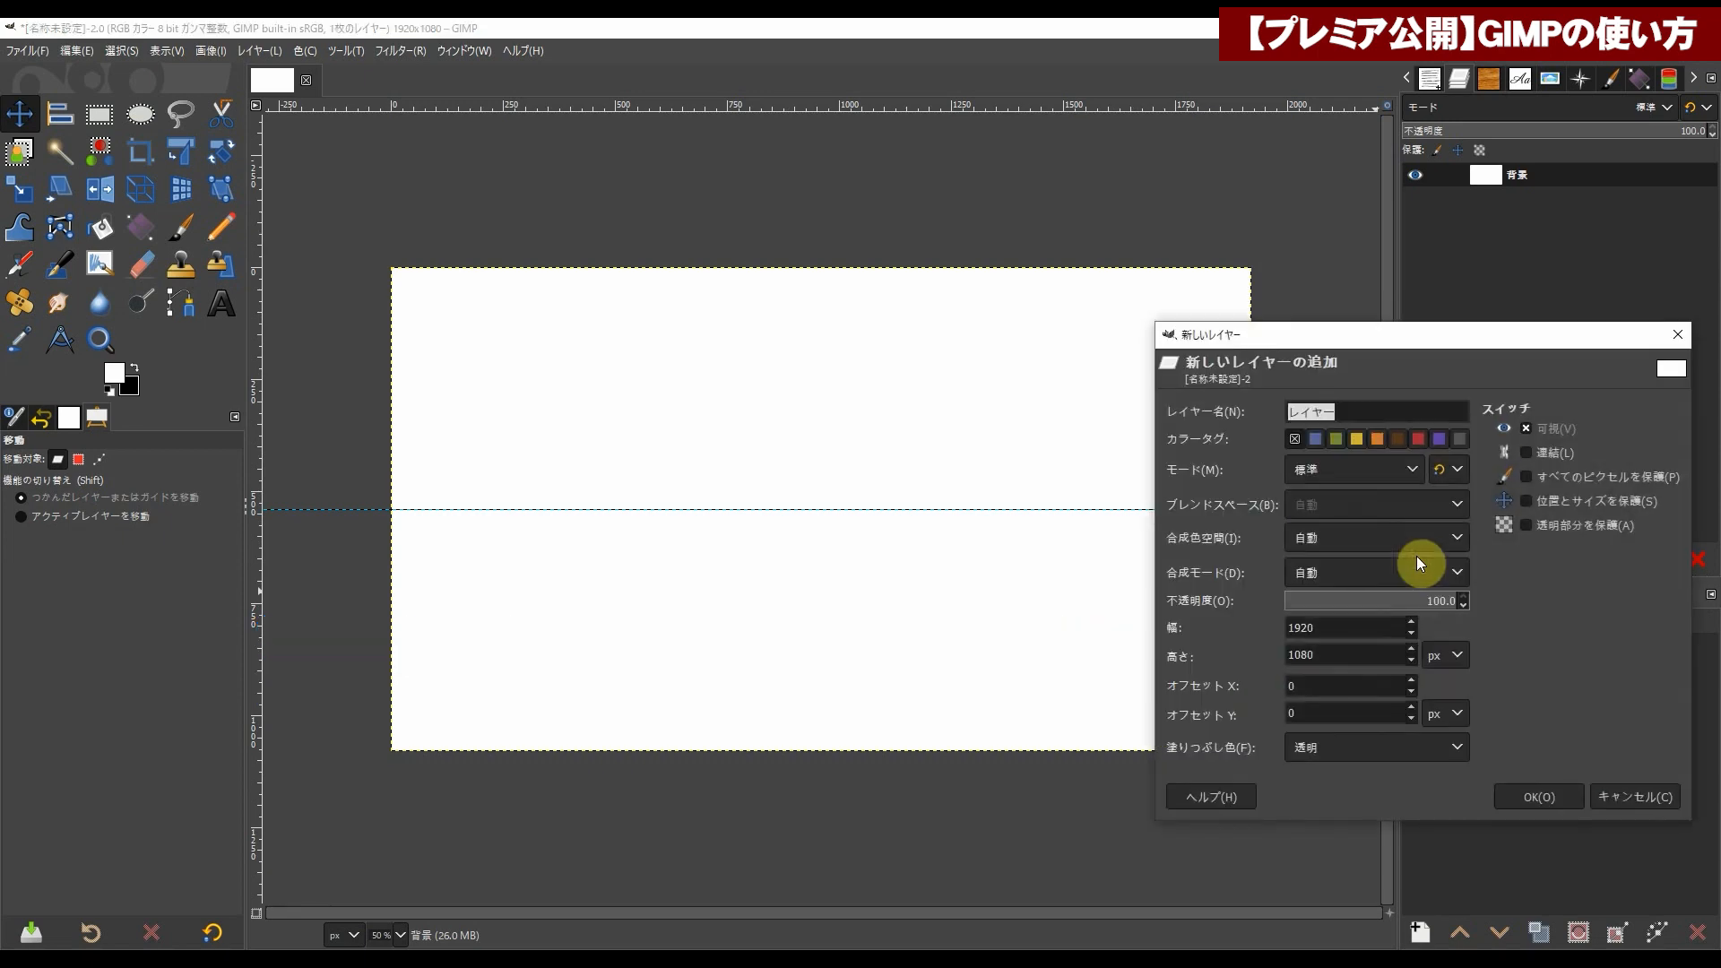
pyautogui.click(1546, 797)
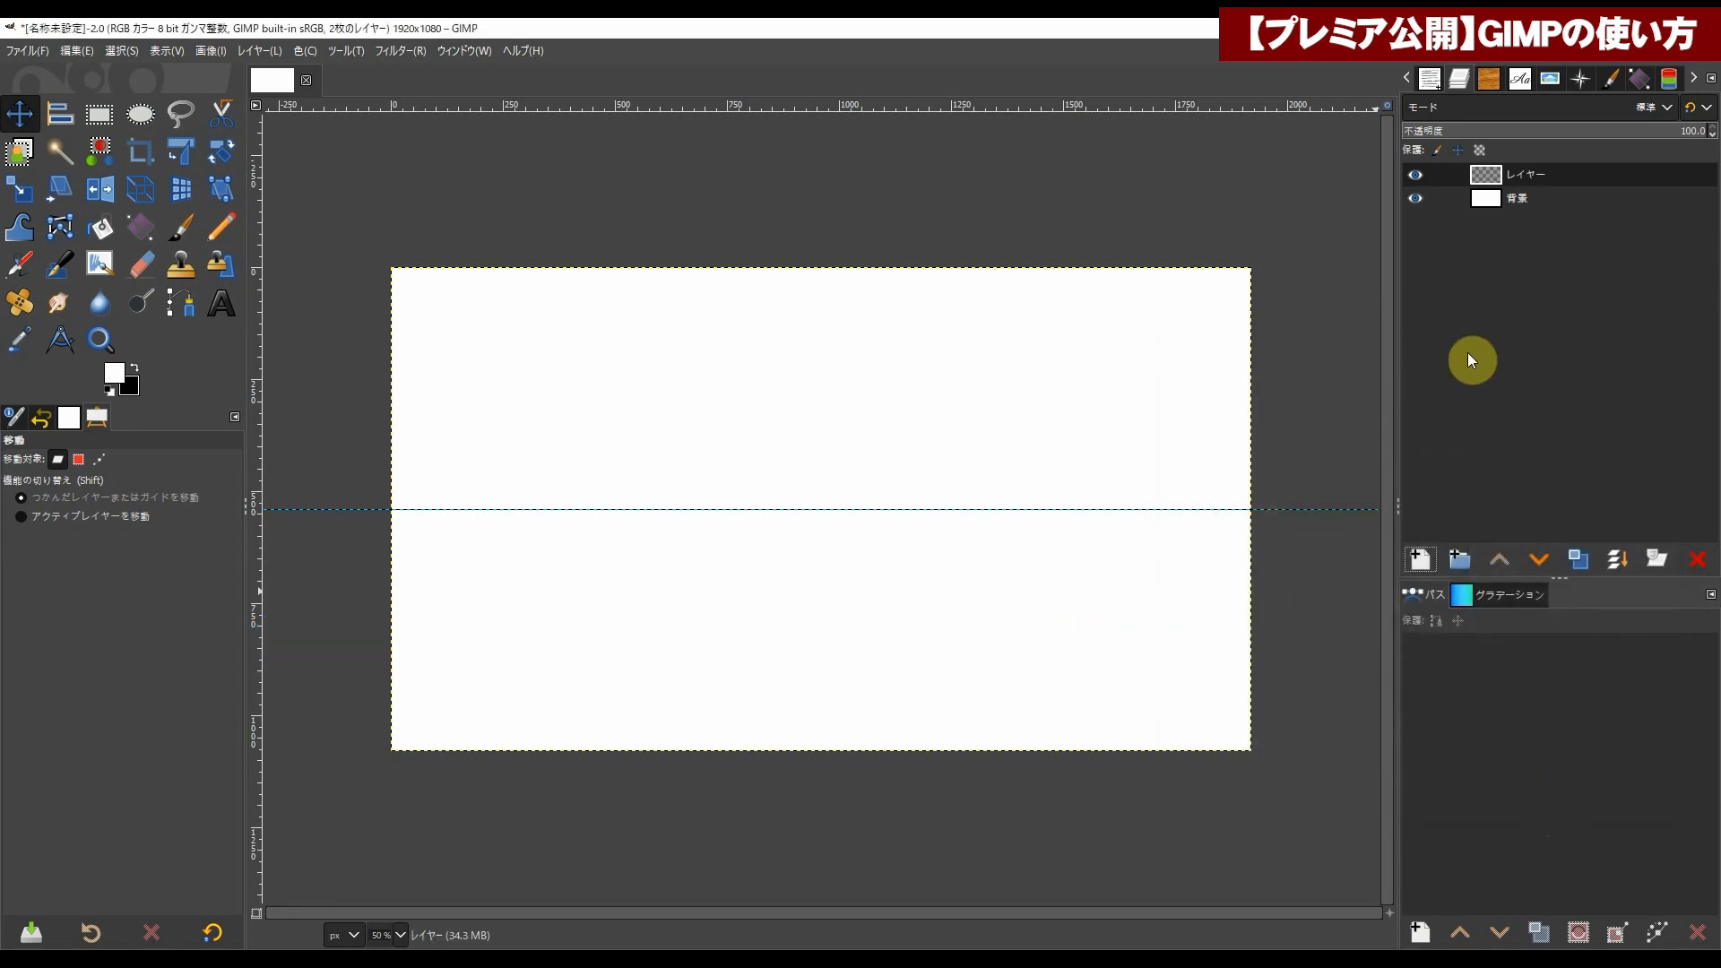
pyautogui.doubleClick(1518, 177)
pyautogui.write('aozora')
pyautogui.press('space')
pyautogui.press('Return')
pyautogui.click(1485, 181)
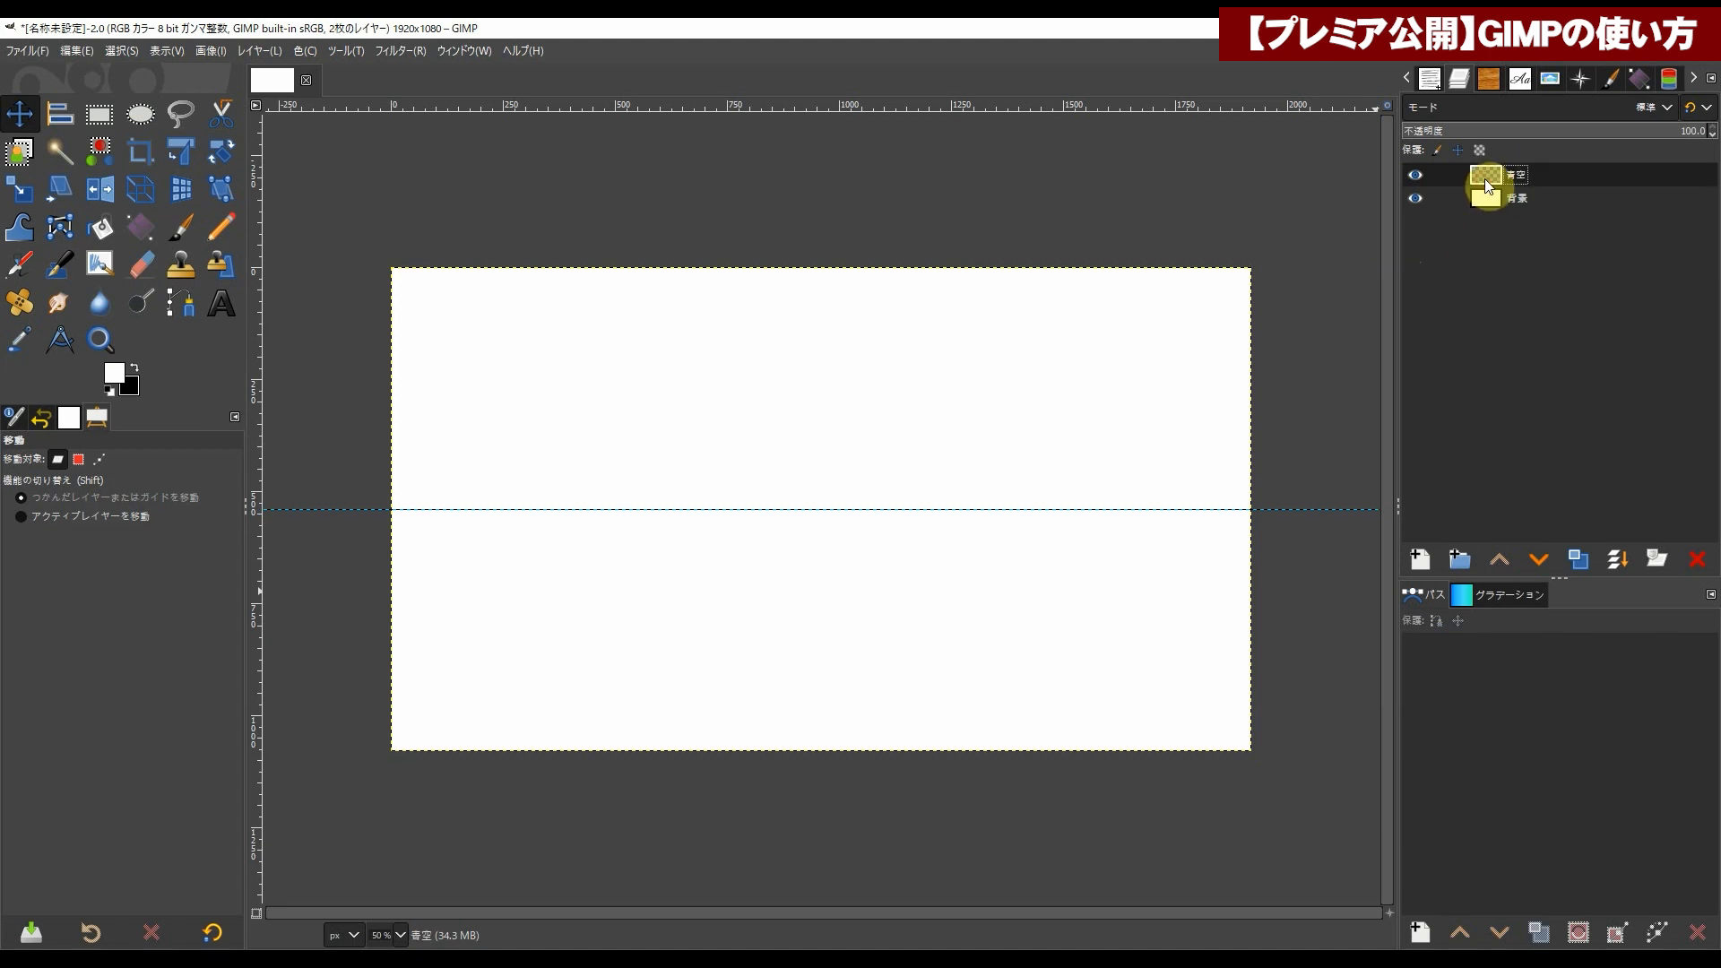
# Step: Make a rectangular selection of about 1982 × 598 px covering the canvas's upper half down to the horizontal guide
pyautogui.click(104, 119)
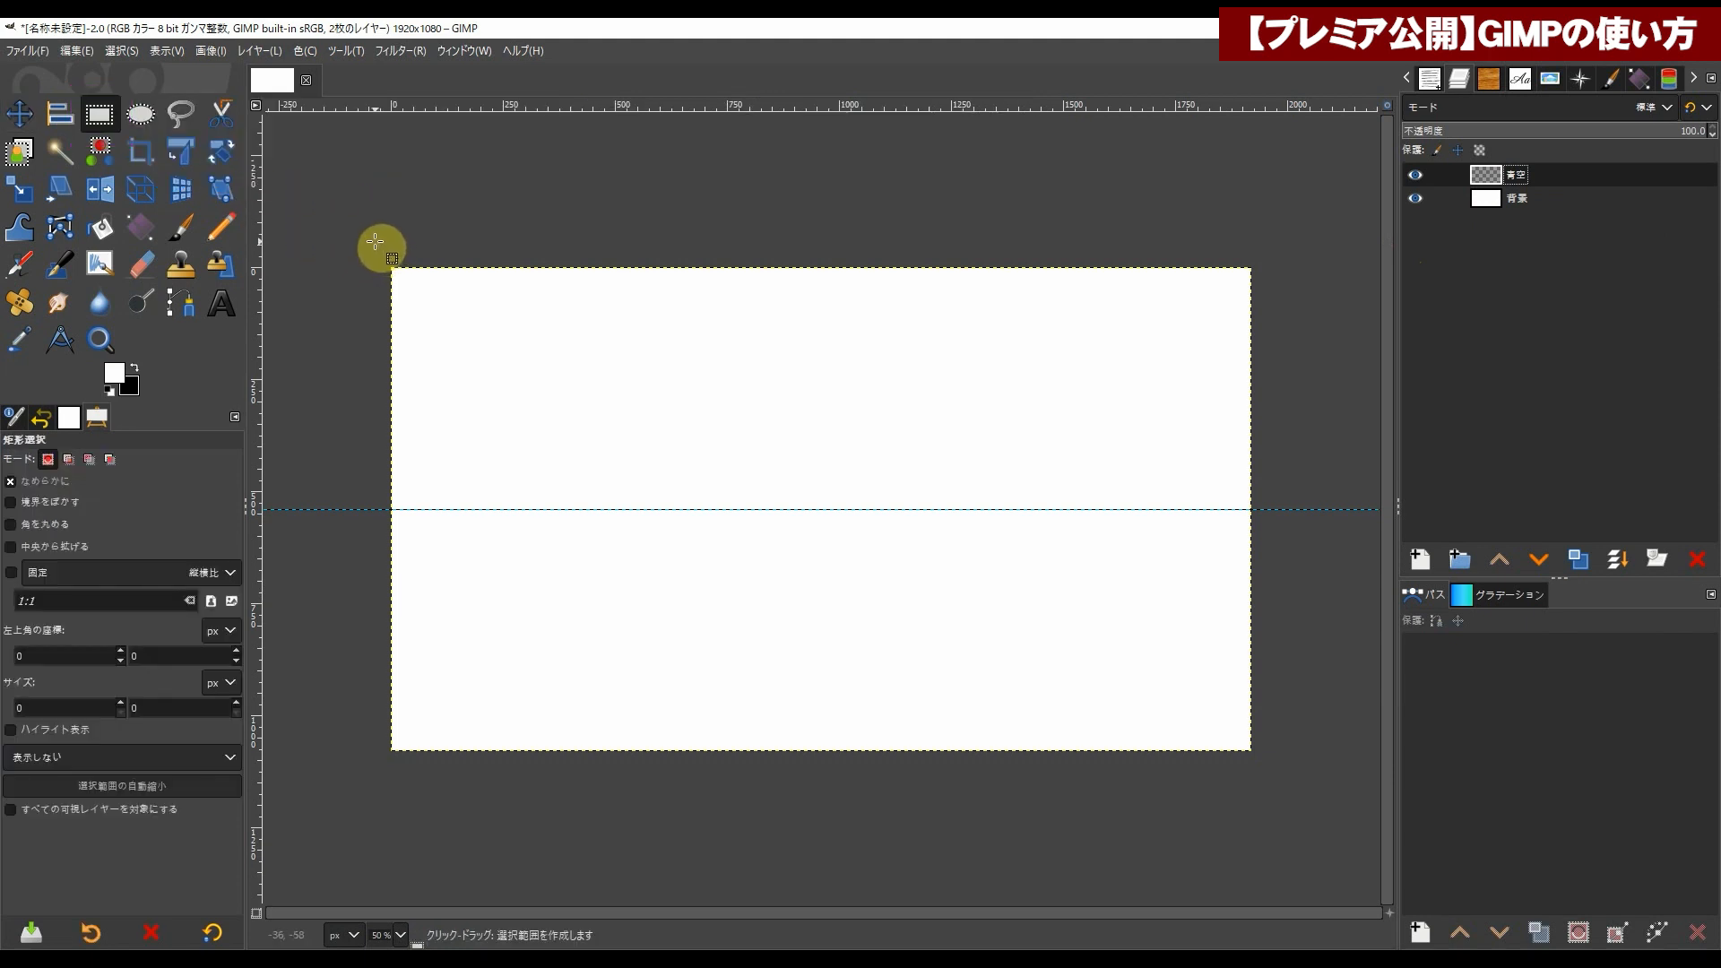
pyautogui.moveTo(375, 241); pyautogui.dragTo(1268, 507)
pyautogui.click(164, 51)
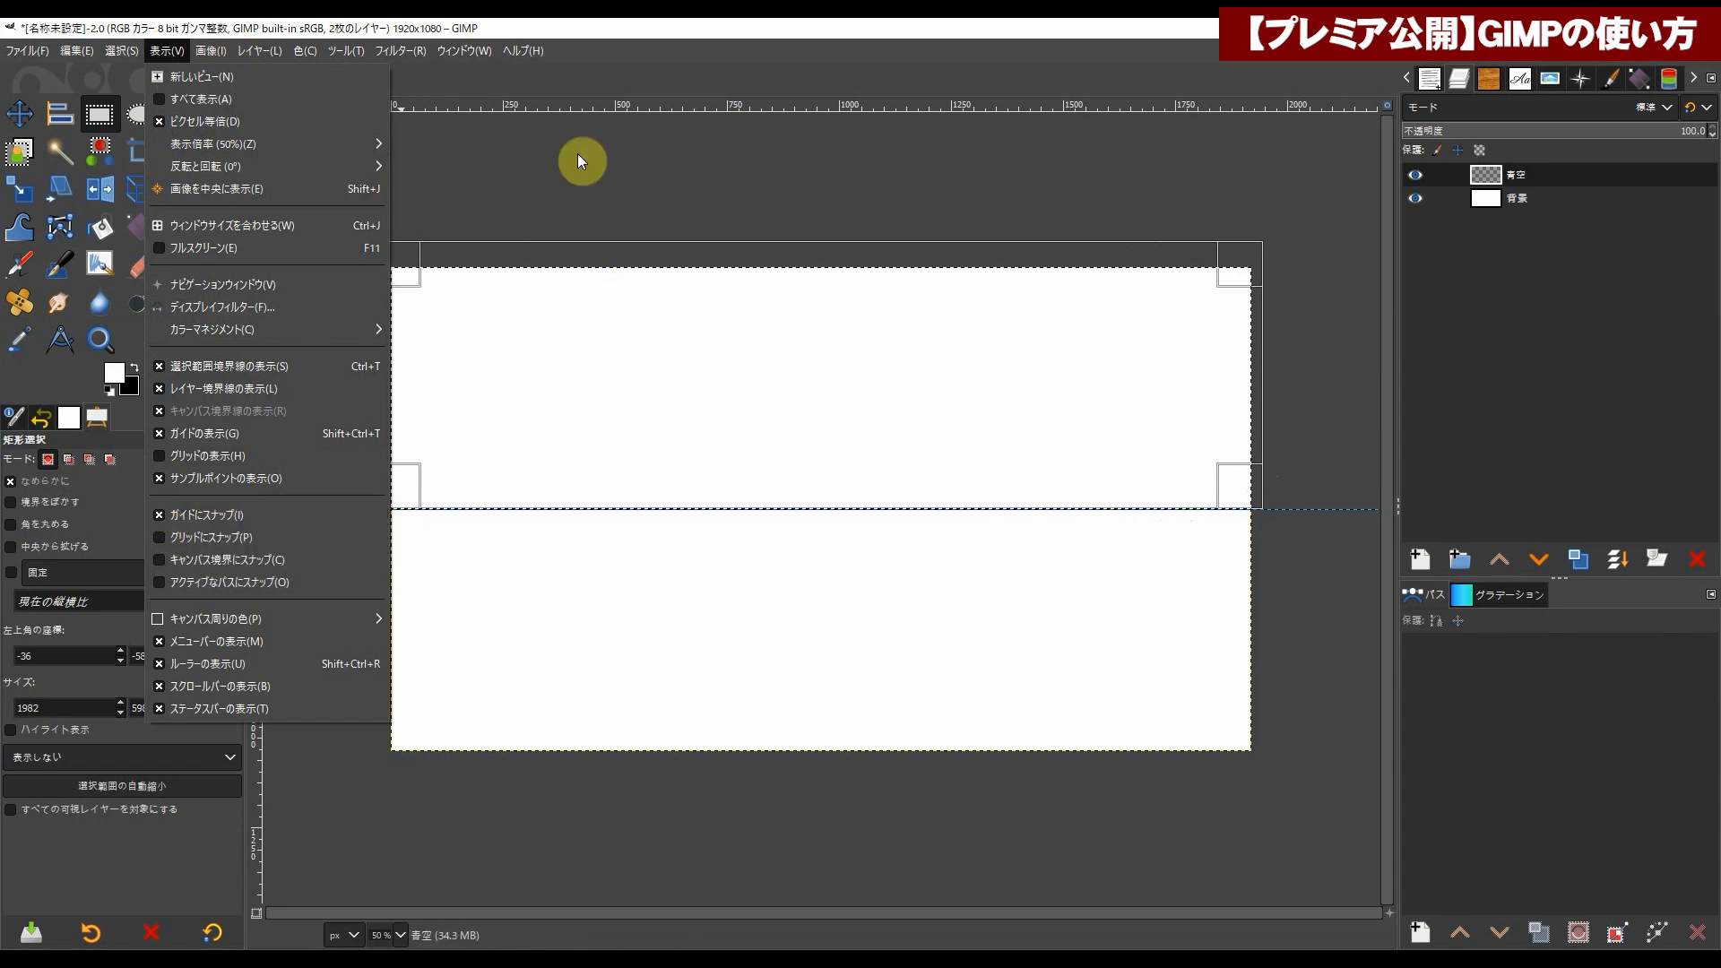
pyautogui.click(581, 36)
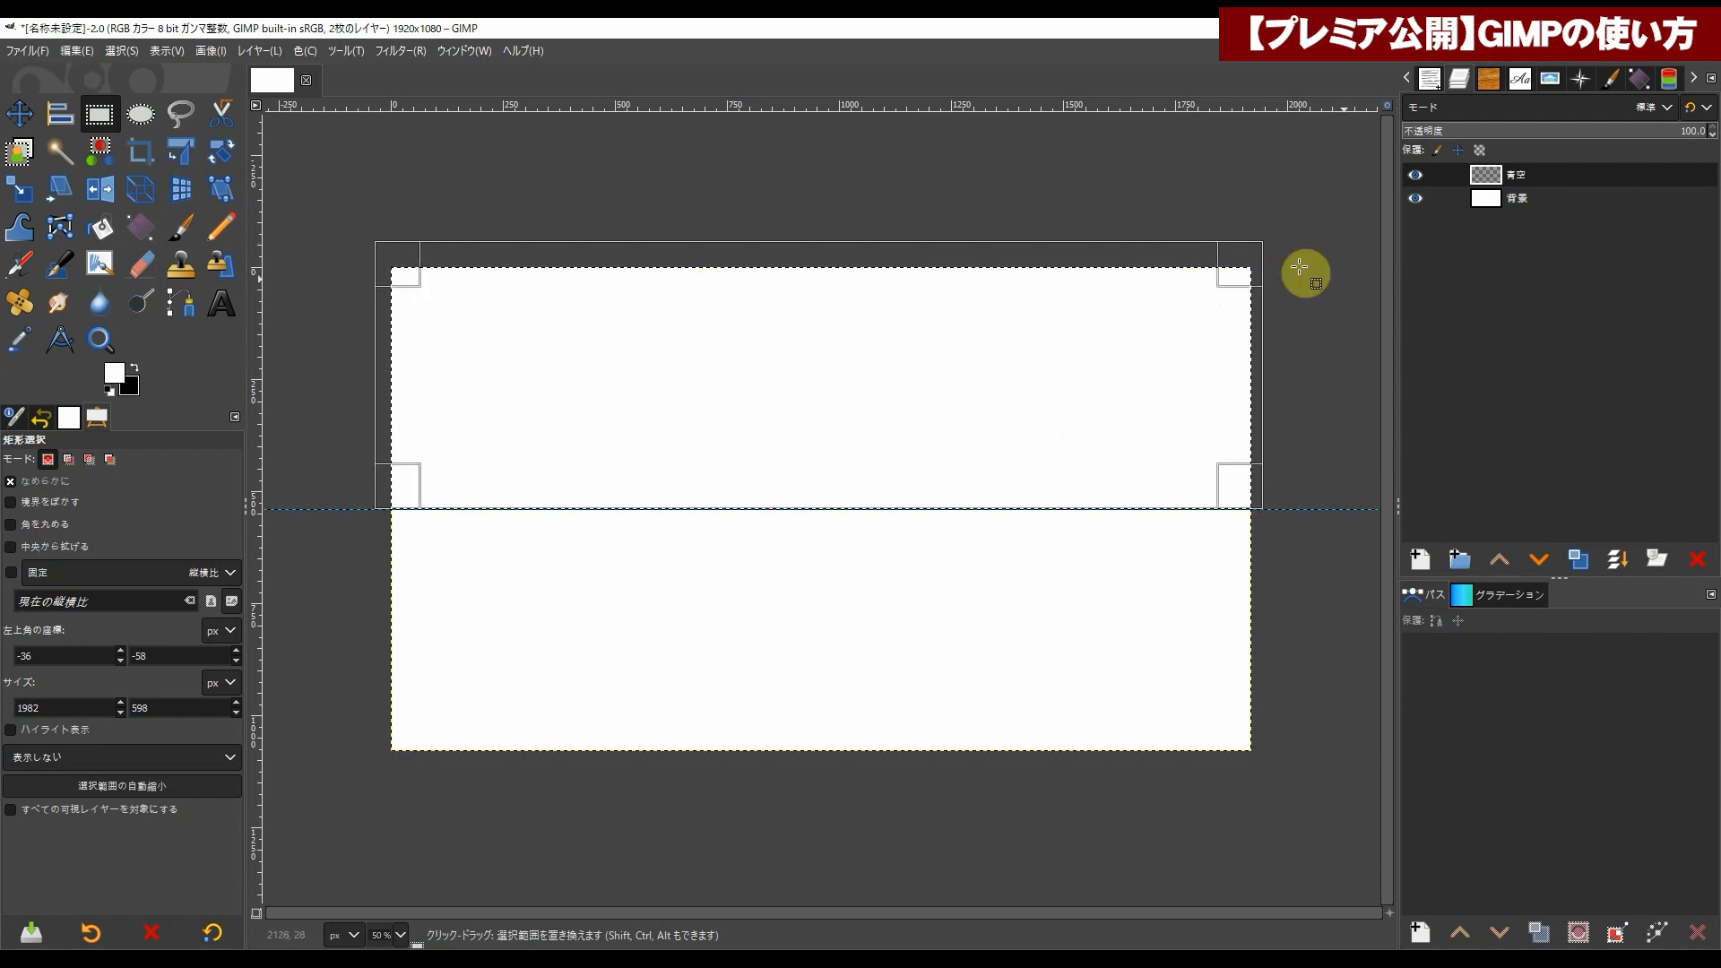
# Step: Set the foreground colour to blue (62adf9) and fill the upper-half selection on the 青空 layer with the Bucket Fill tool
pyautogui.press('Return')
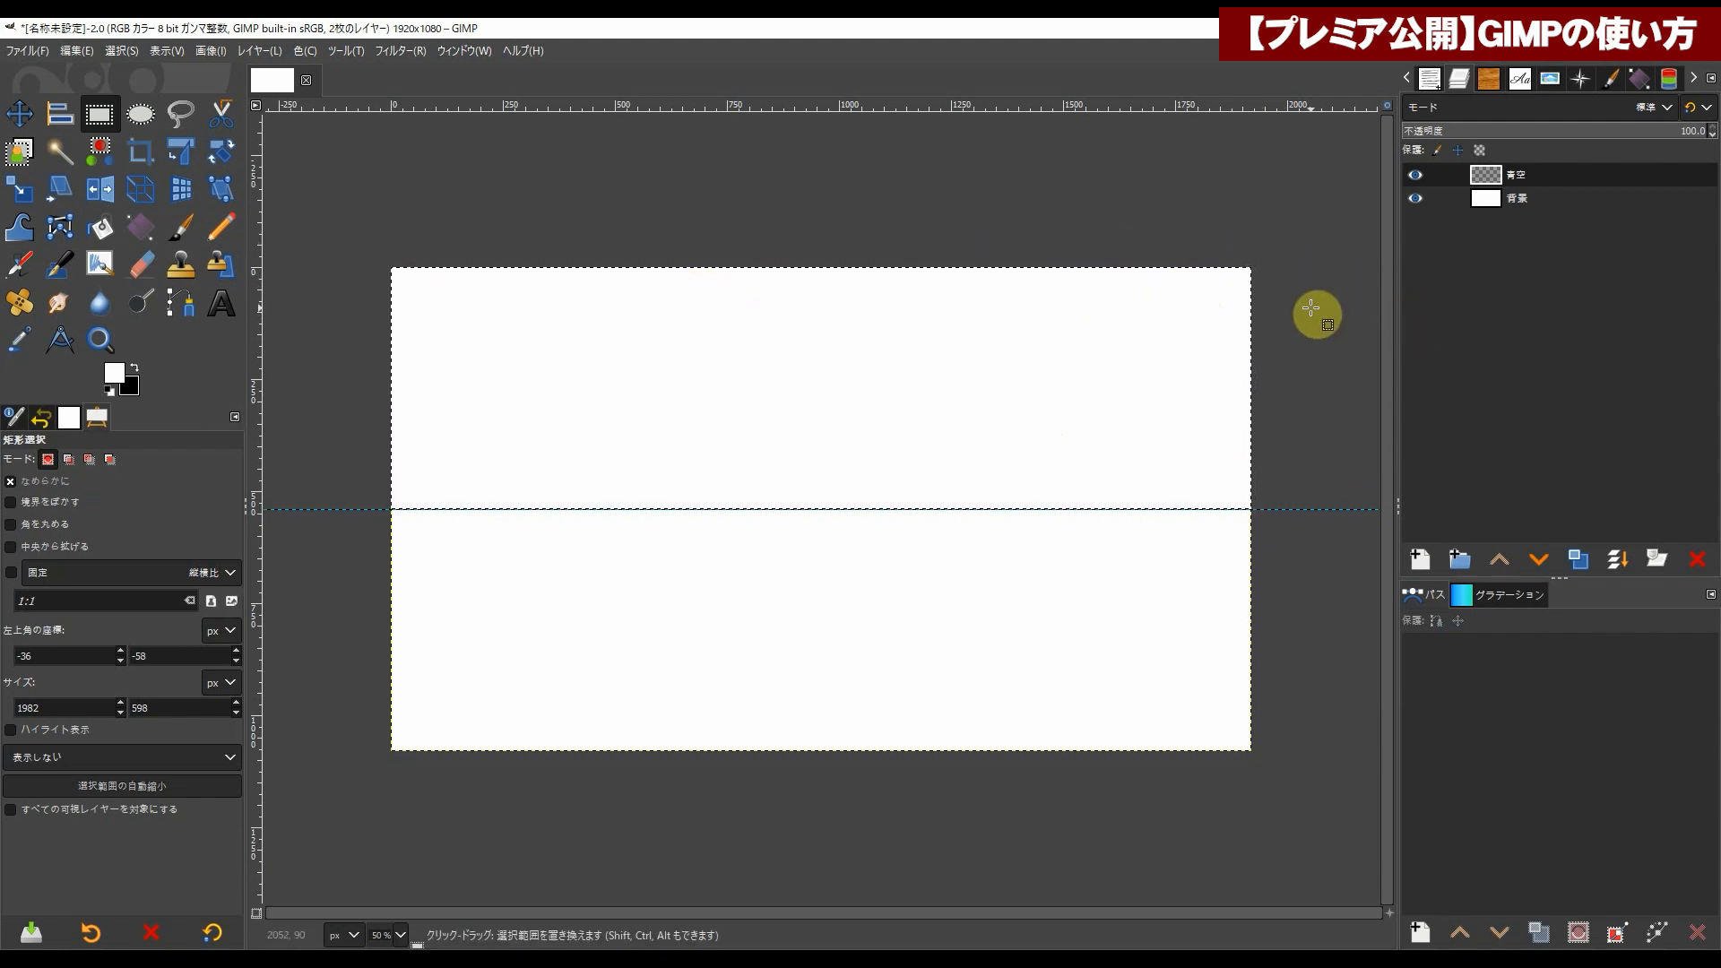
pyautogui.click(113, 374)
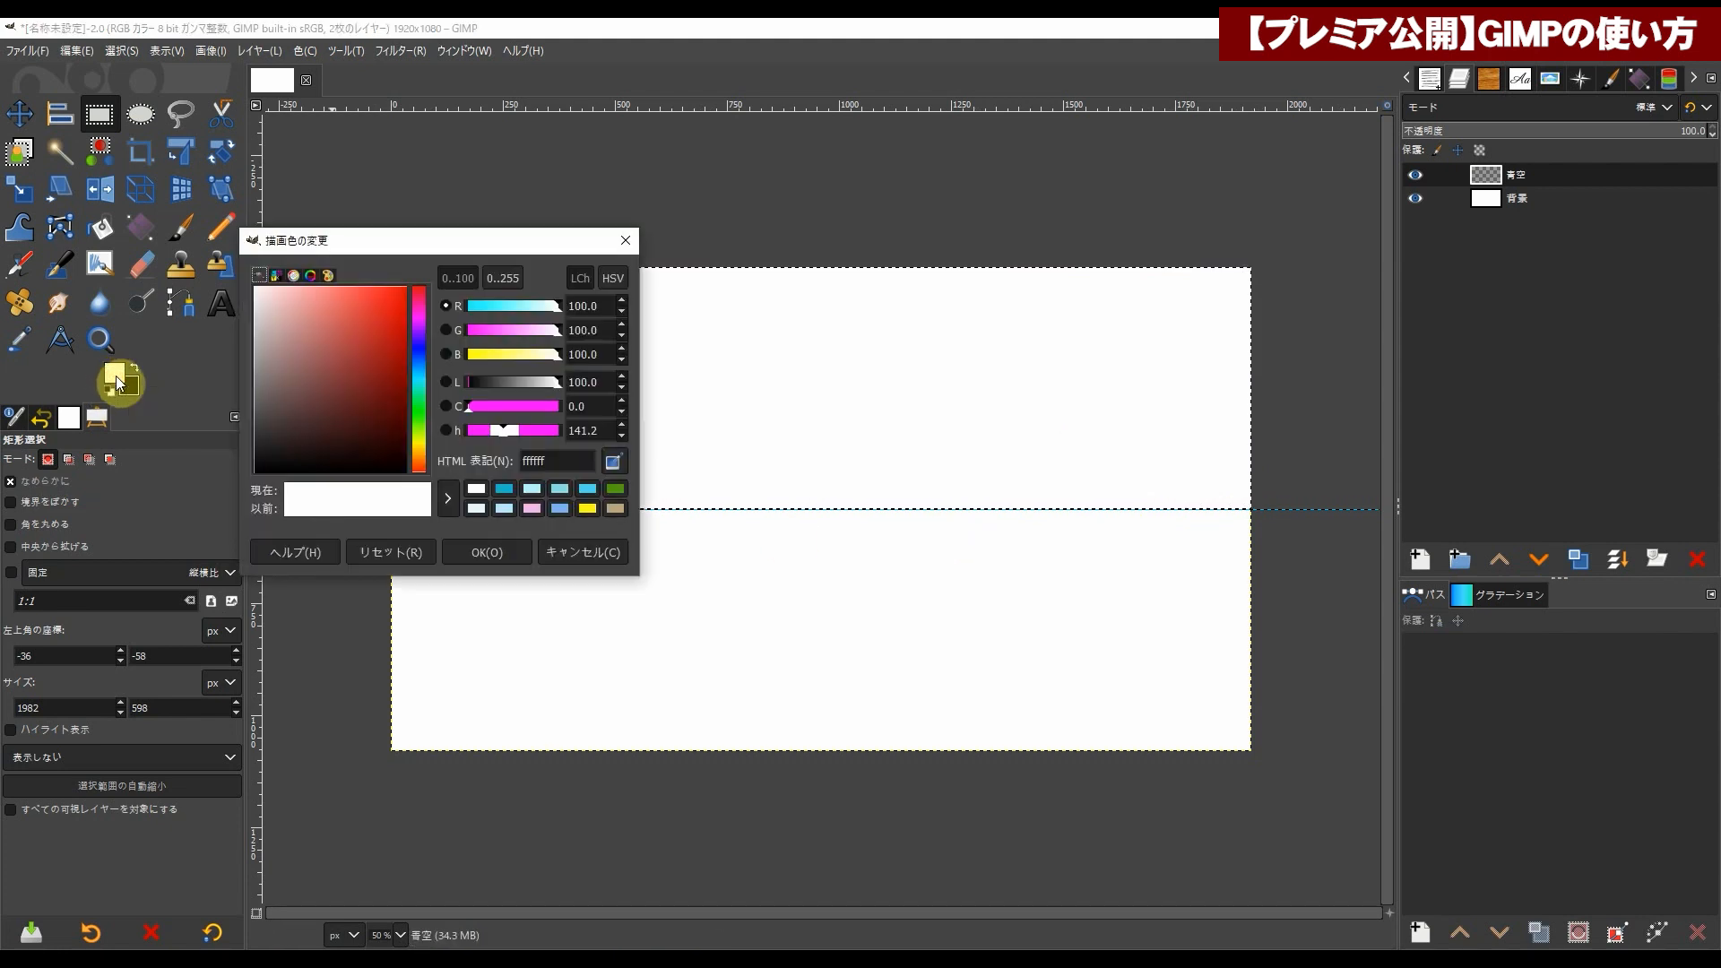
pyautogui.moveTo(417, 384); pyautogui.dragTo(415, 367)
pyautogui.moveTo(337, 296); pyautogui.dragTo(346, 289)
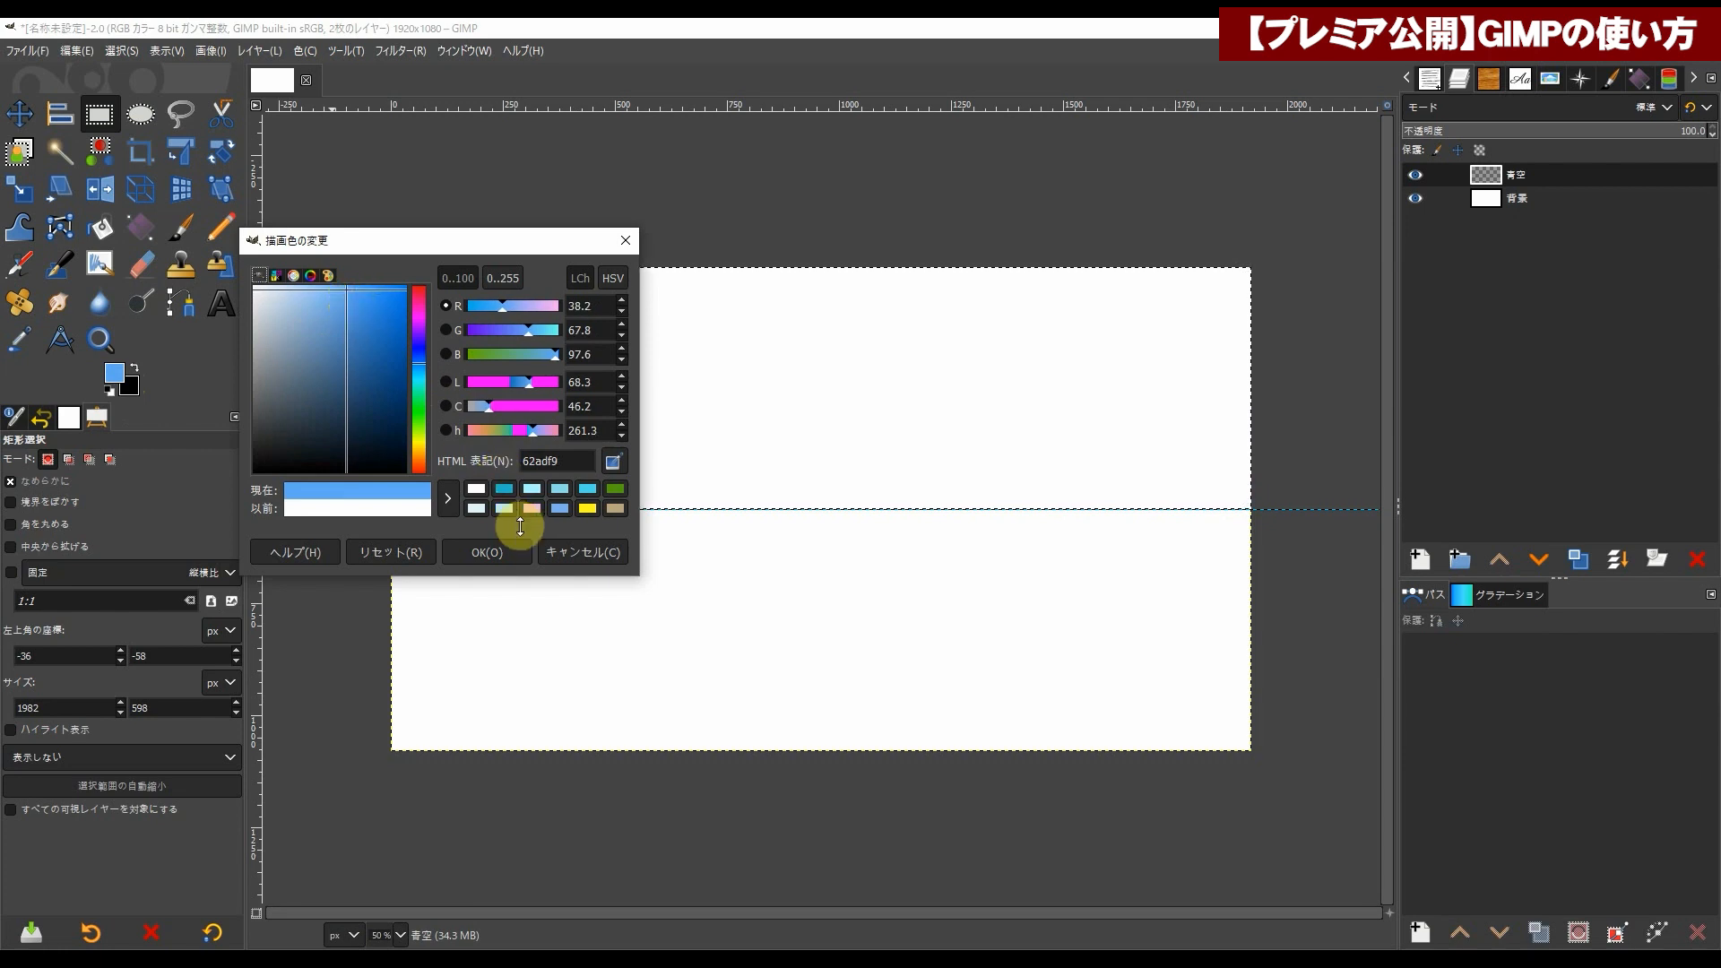
pyautogui.click(492, 556)
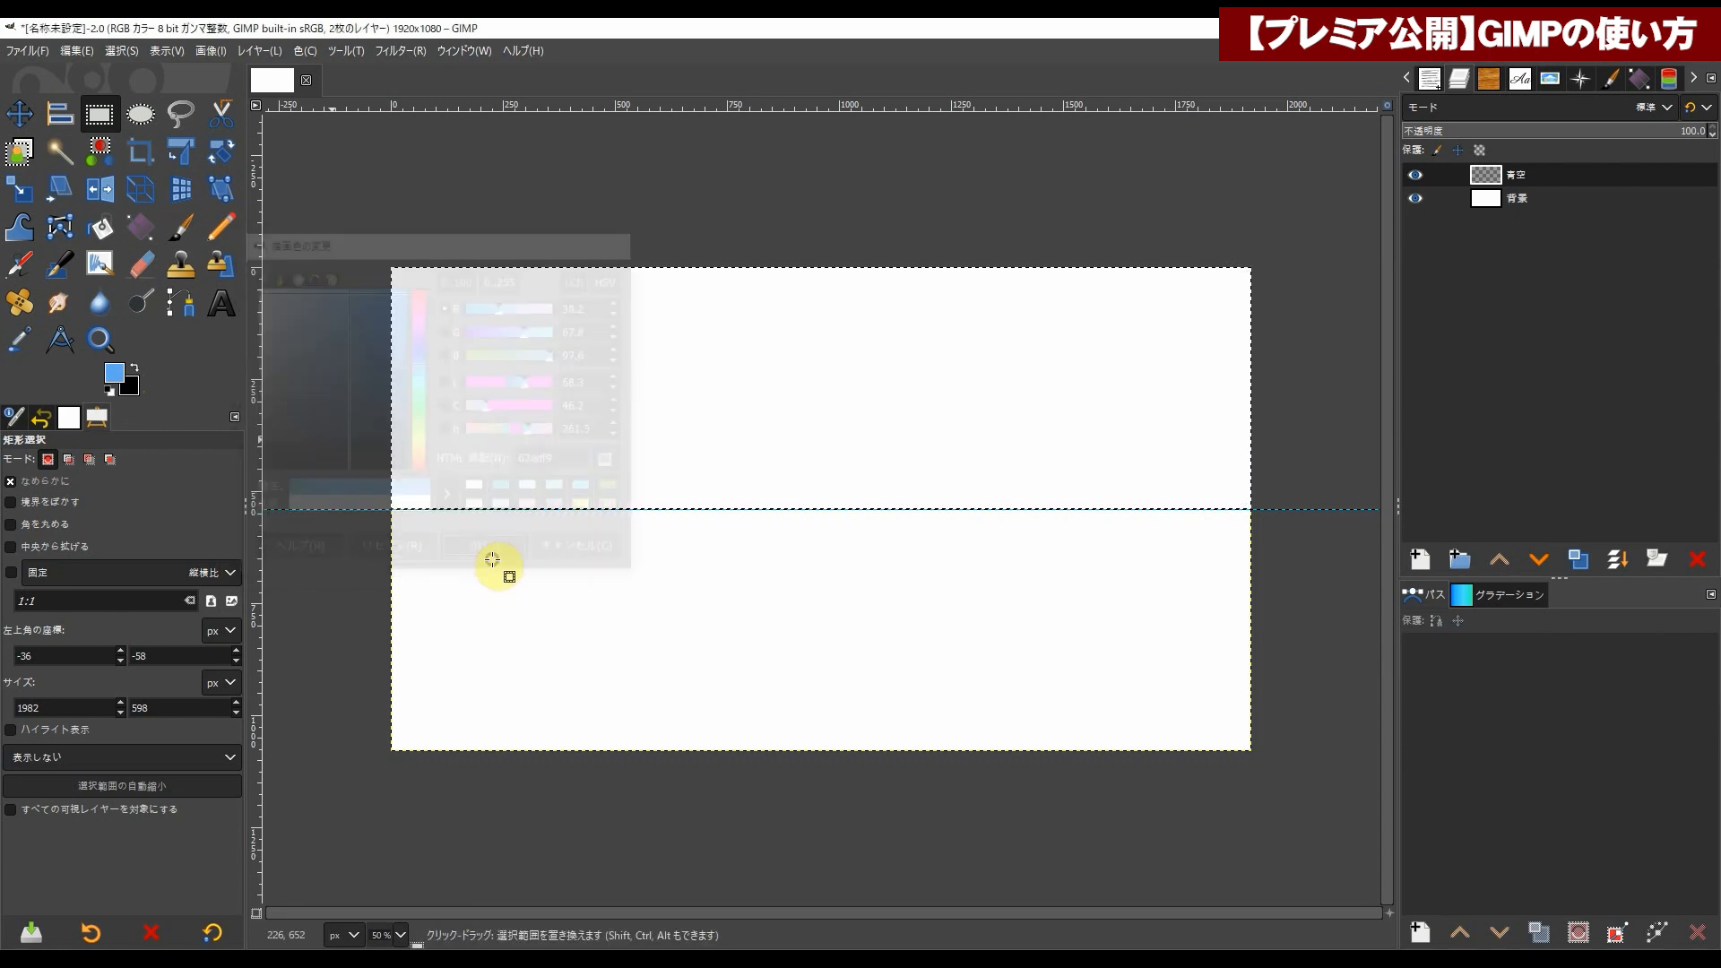
pyautogui.click(100, 232)
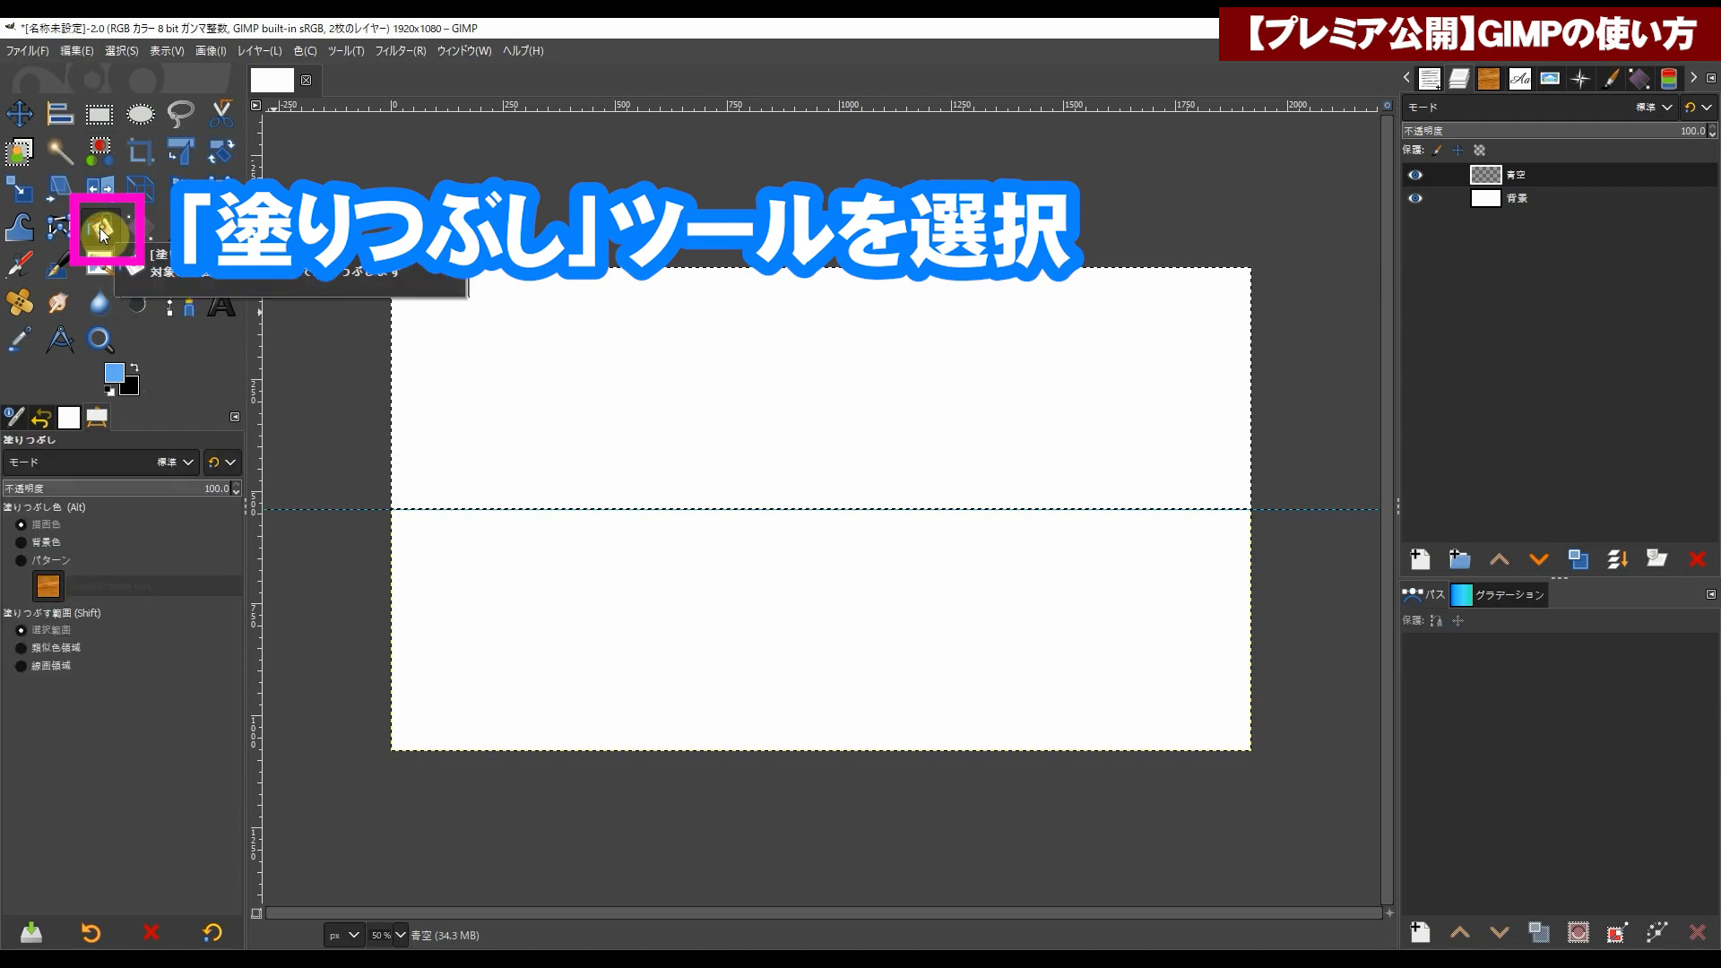
pyautogui.click(845, 380)
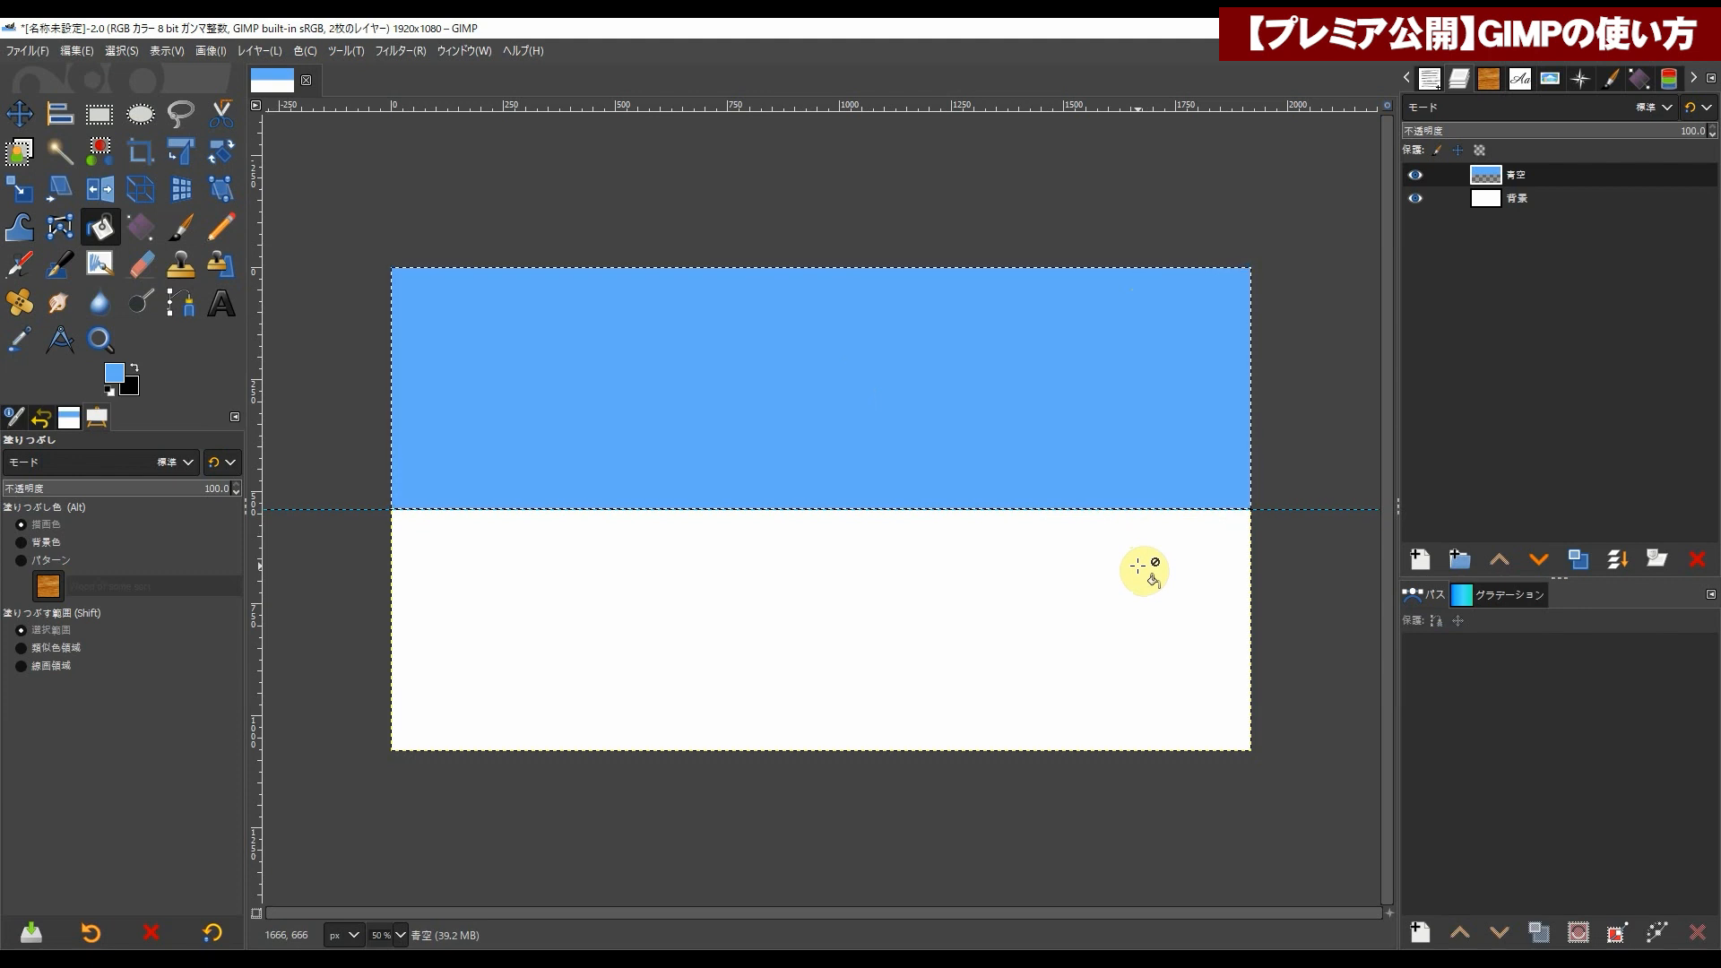
# Step: Add a new layer above 青空 and name it 海
pyautogui.click(1422, 557)
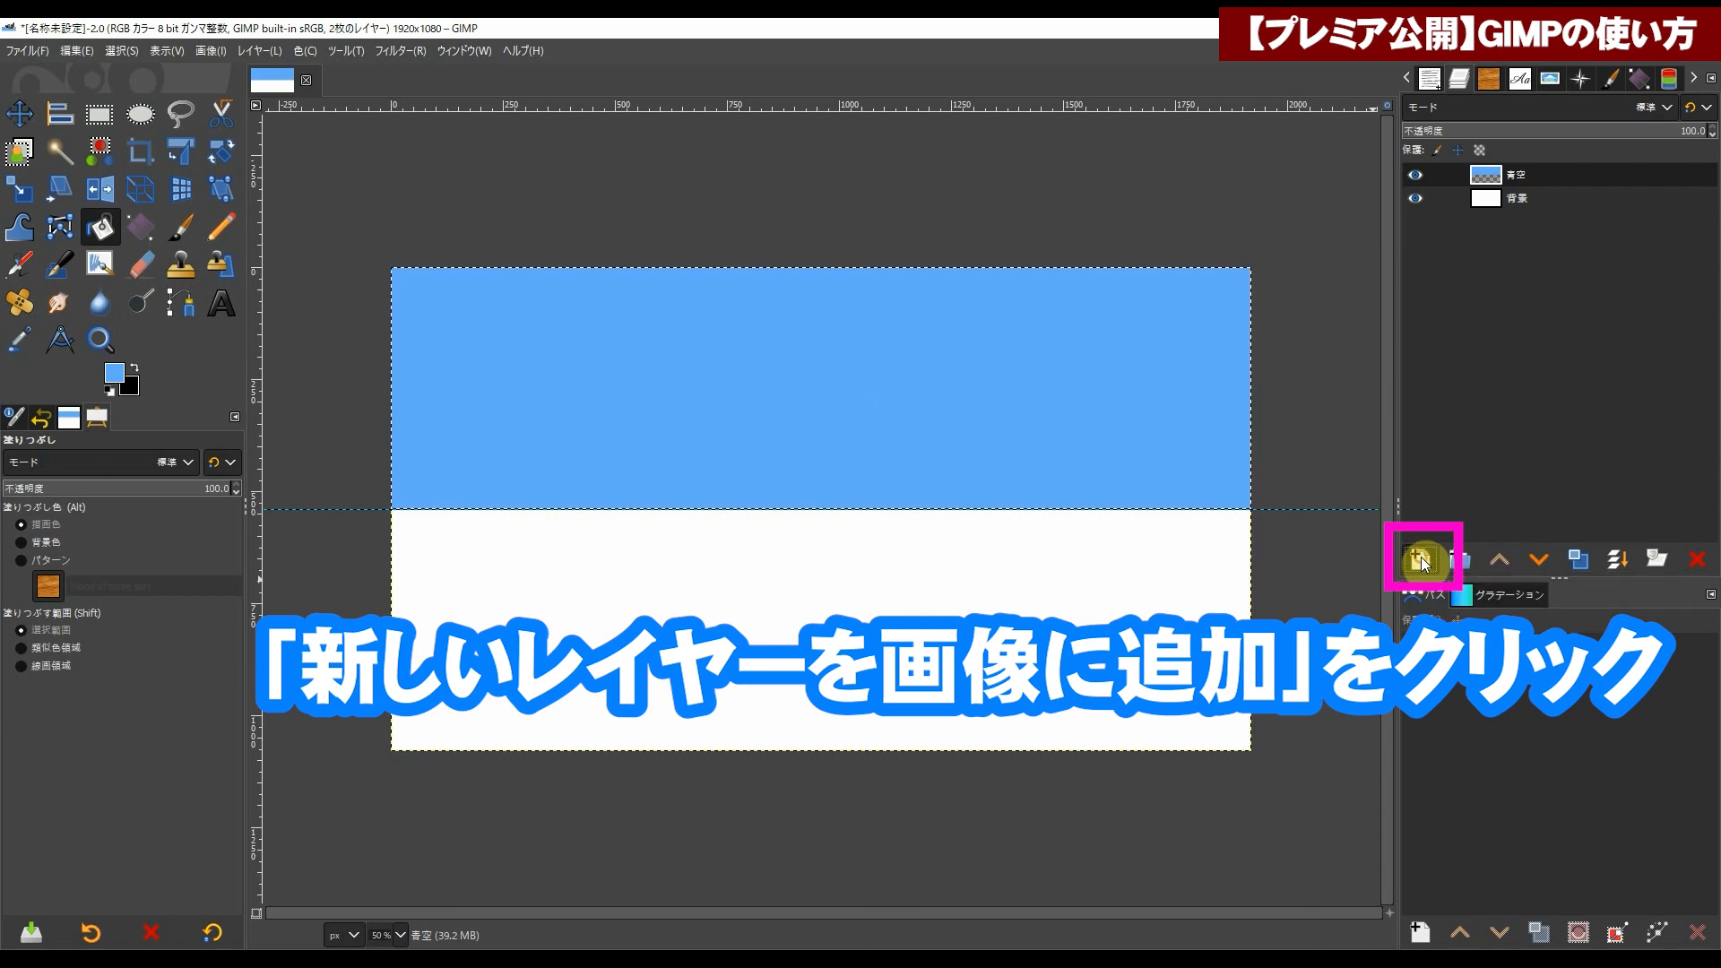
pyautogui.click(1544, 798)
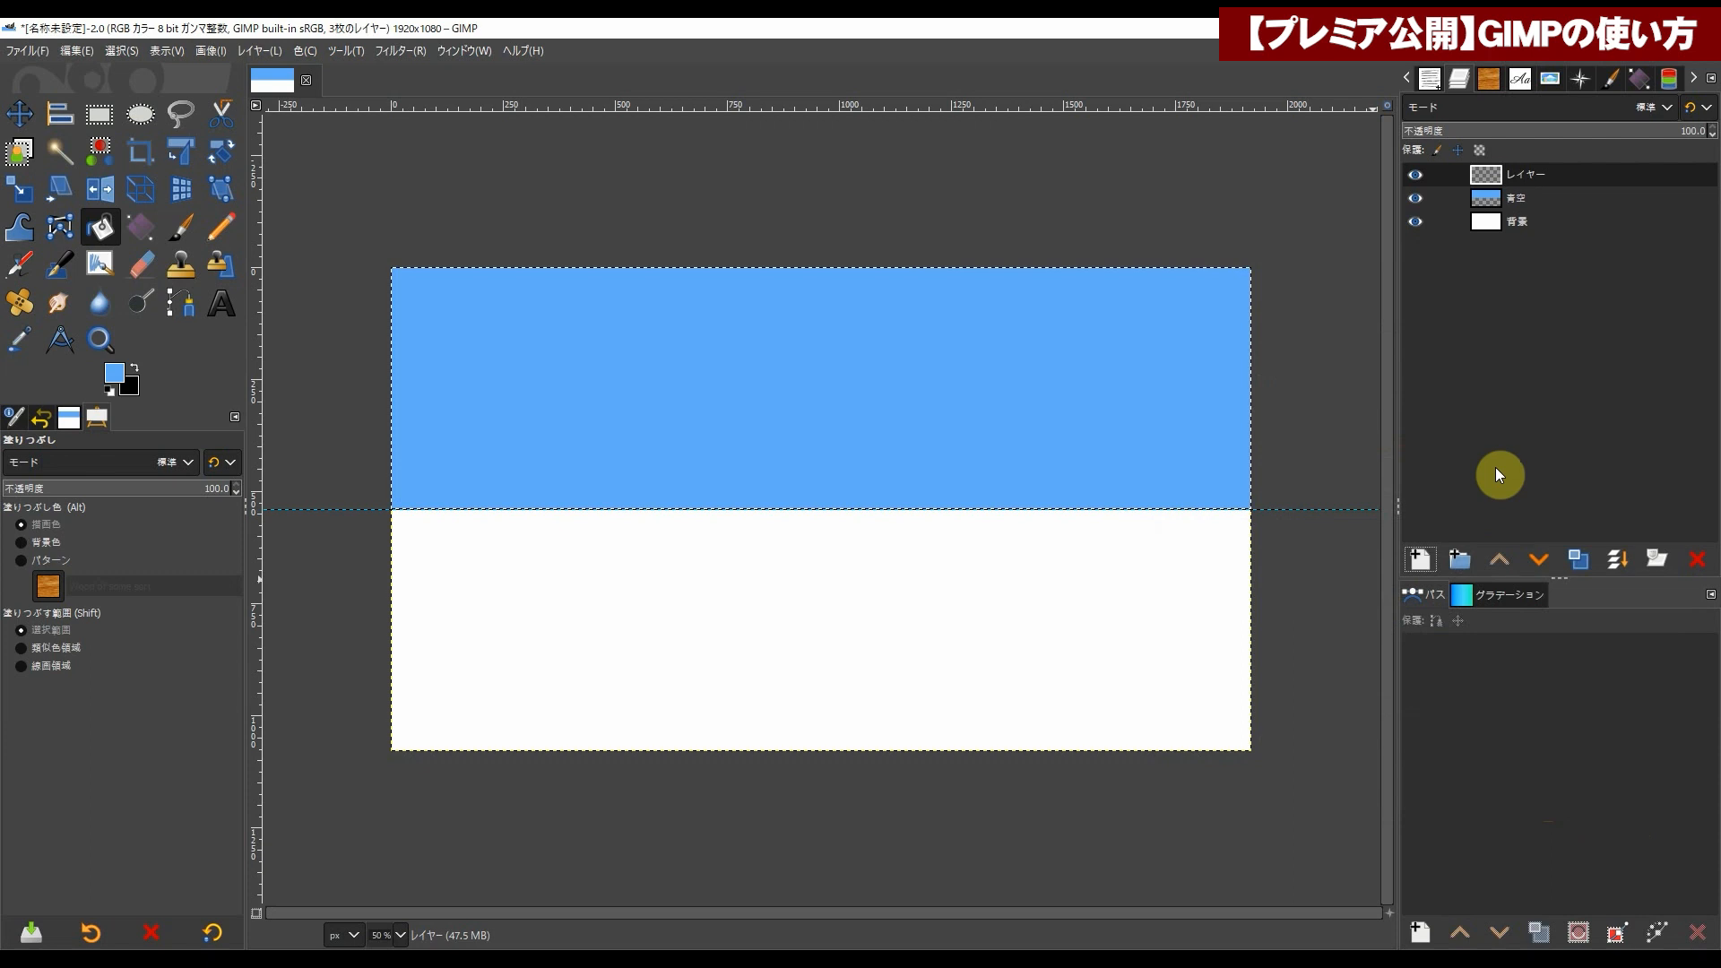
pyautogui.click(1481, 175)
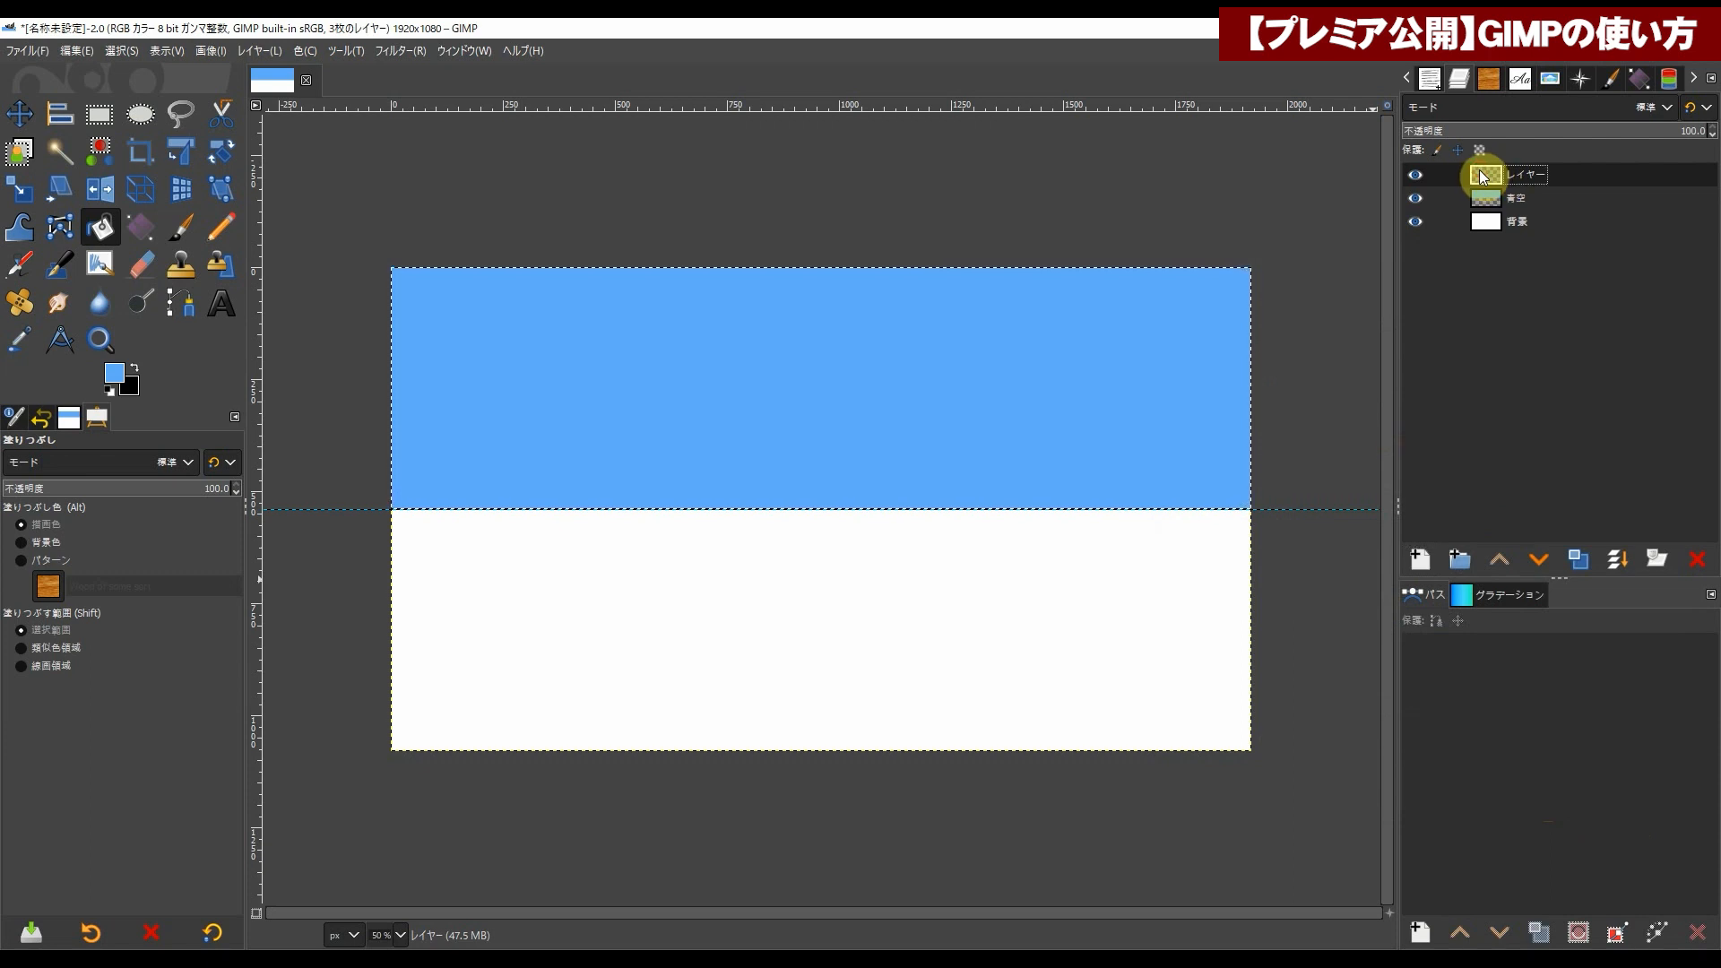
pyautogui.doubleClick(1511, 175)
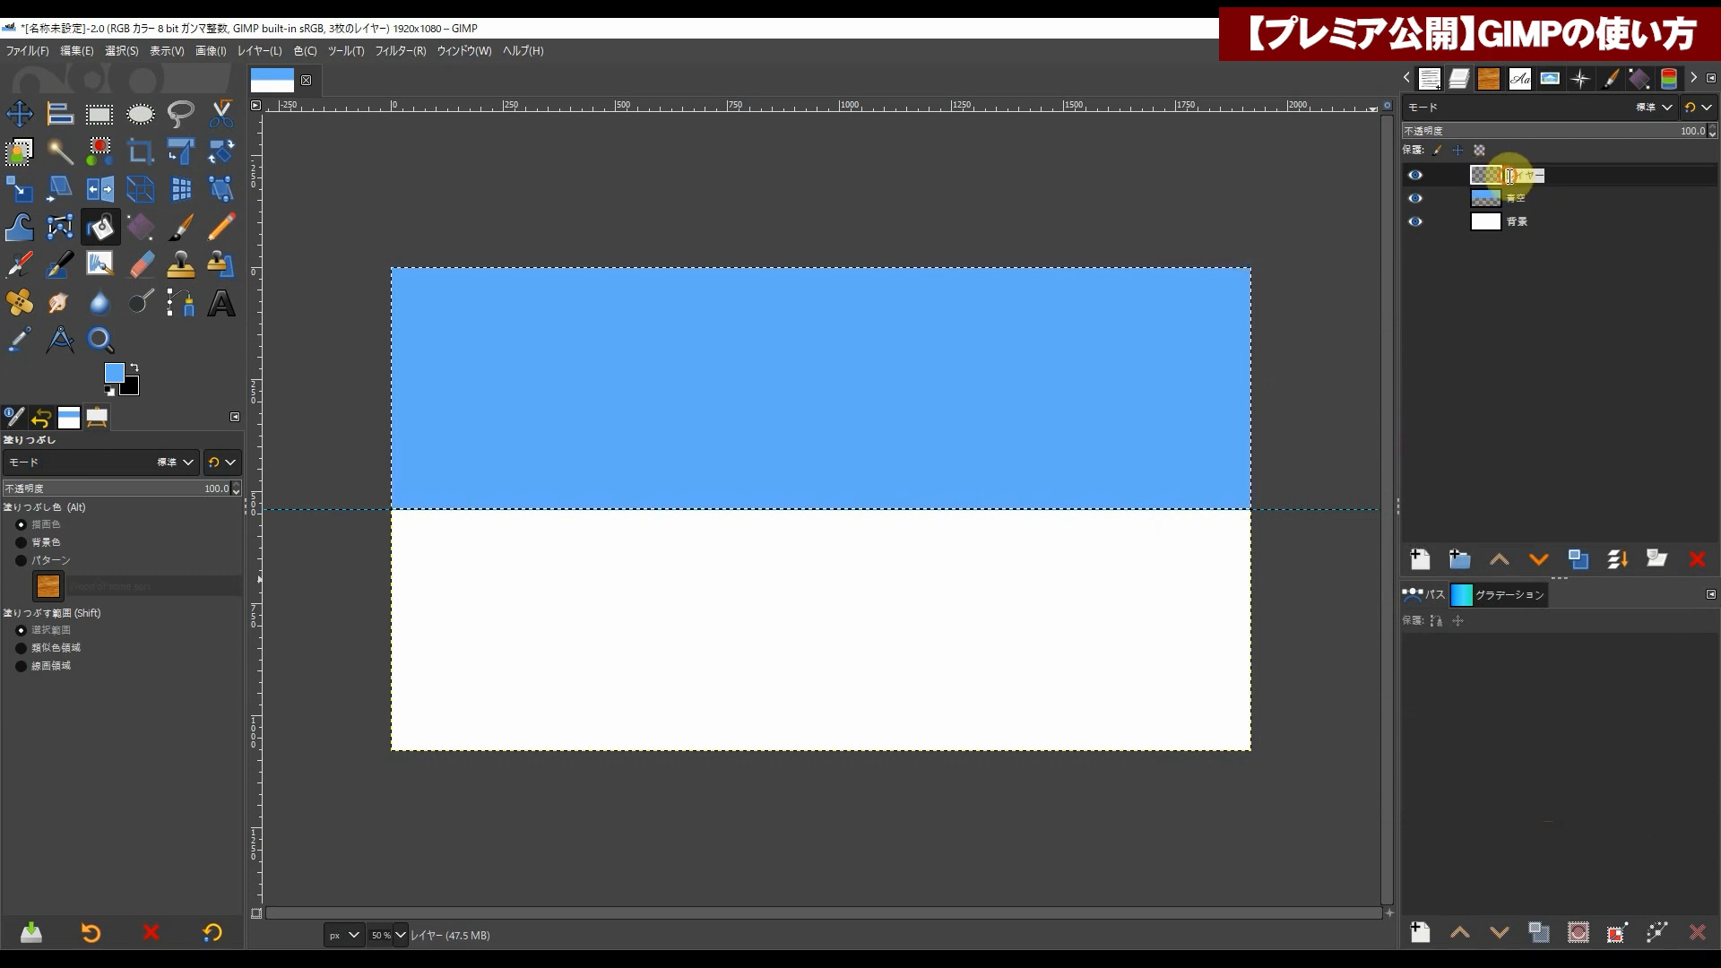
pyautogui.write('umi')
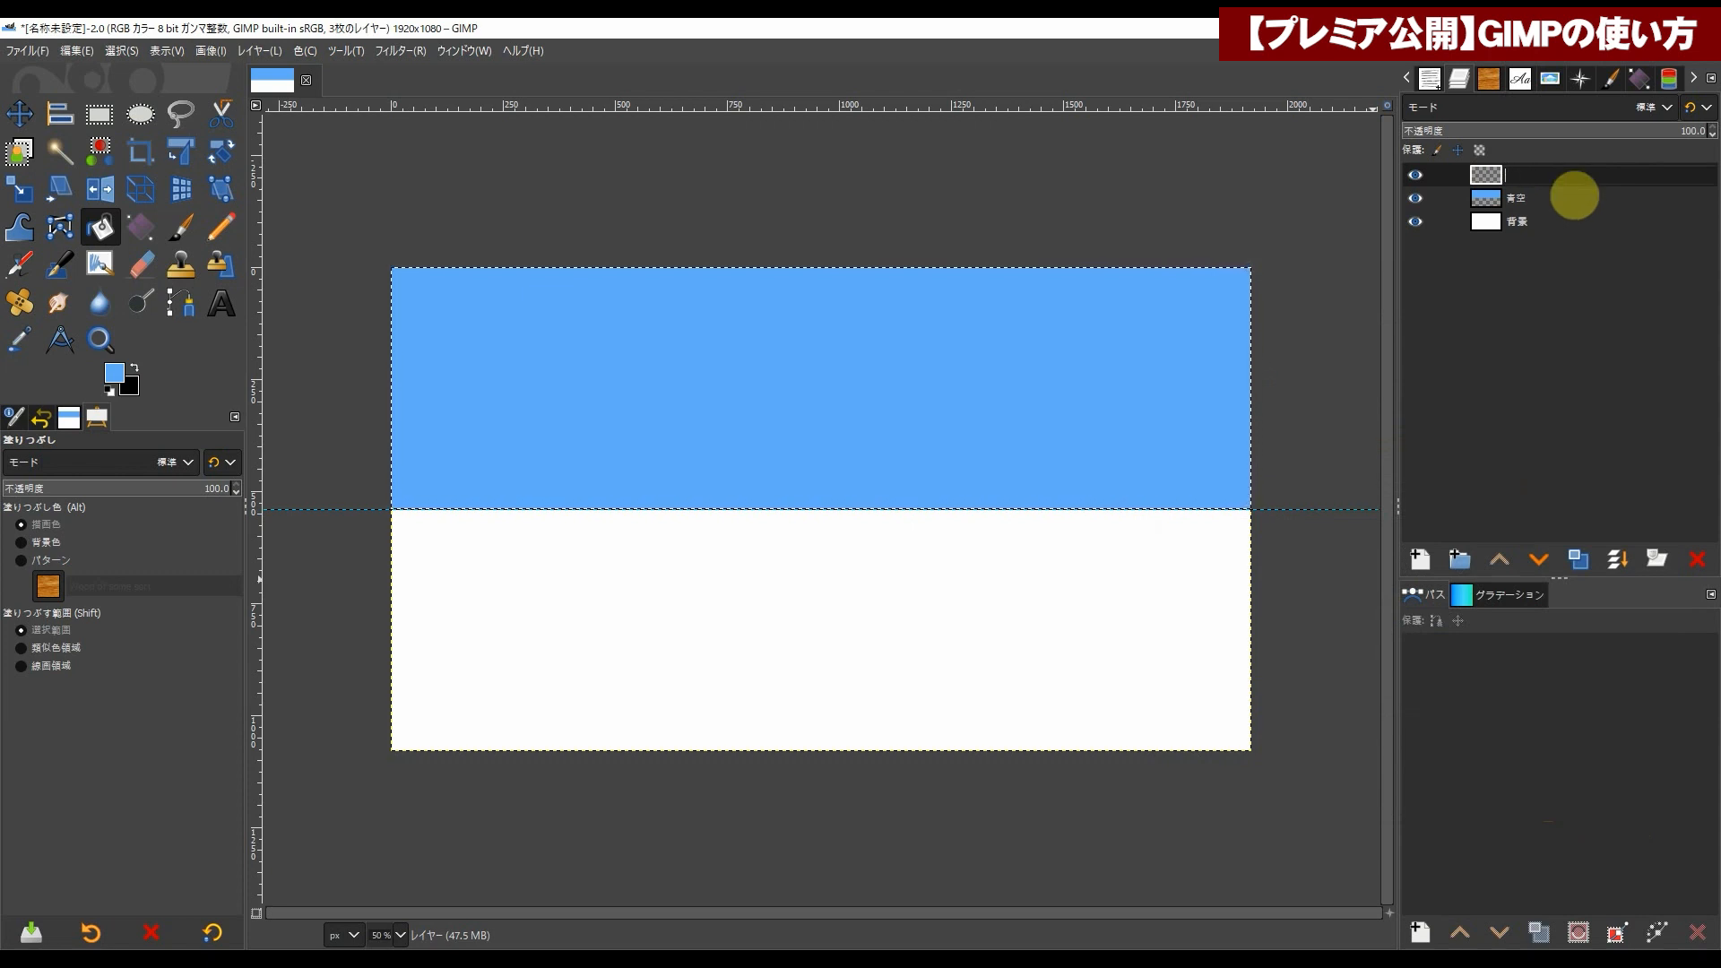
pyautogui.press('space')
pyautogui.press('space')
pyautogui.press('space')
pyautogui.press('Return')
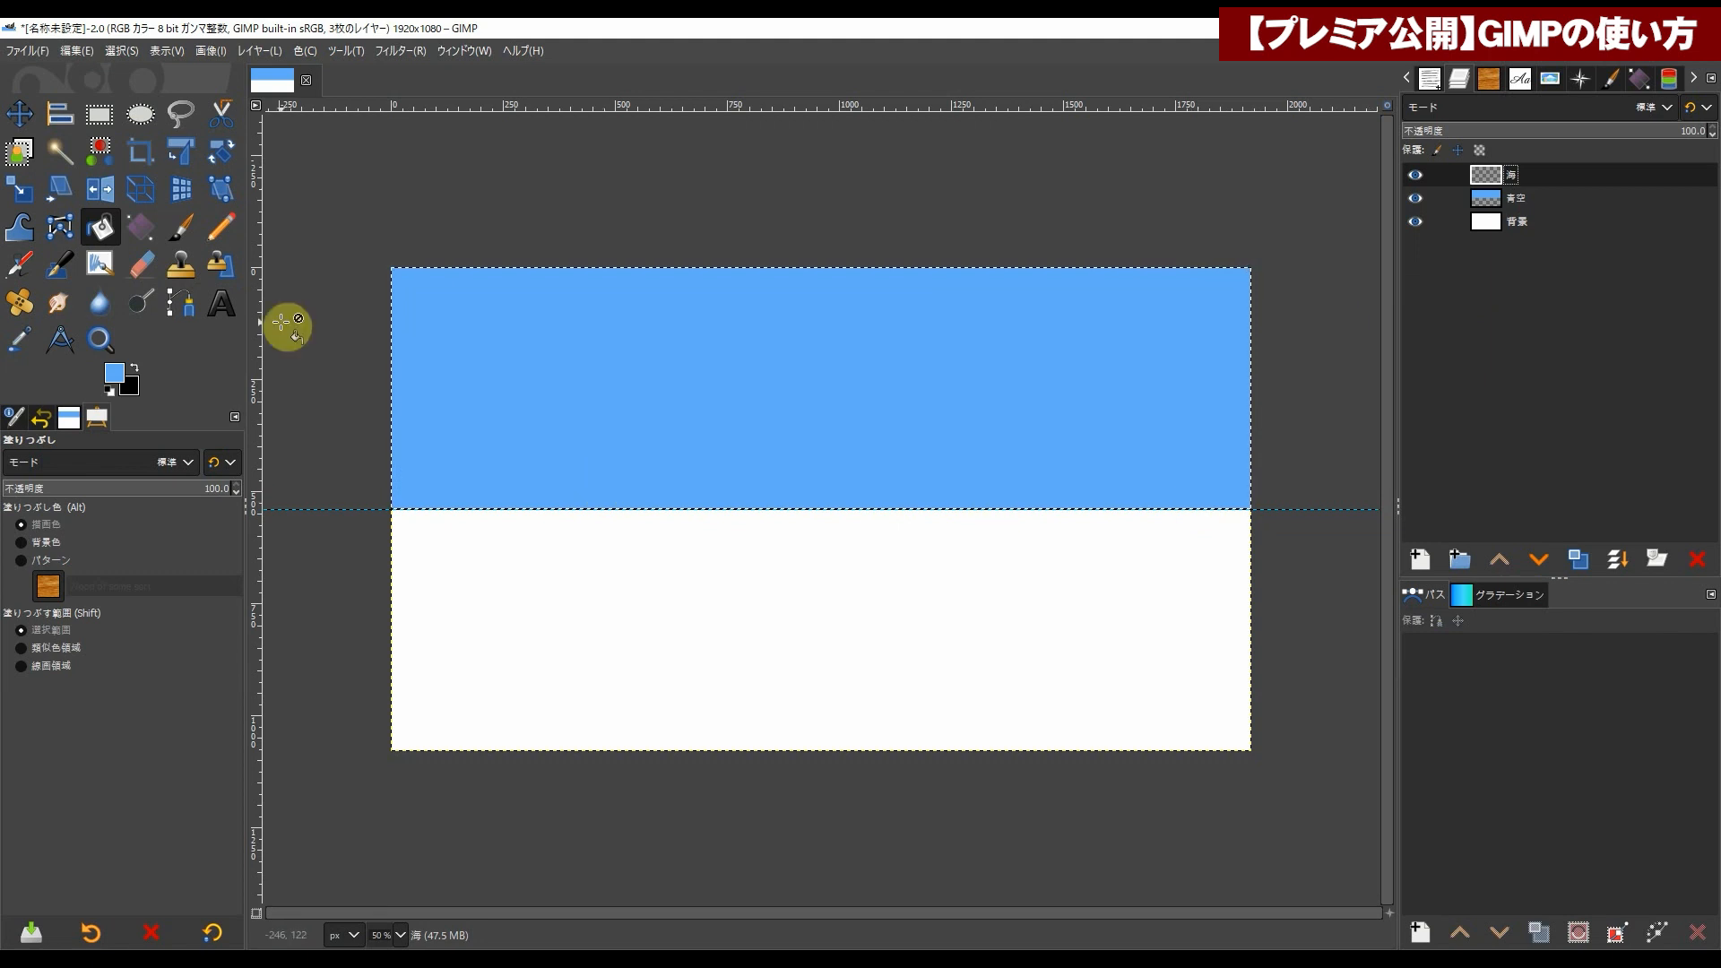
# Step: Make a rectangular selection of about 2056 × 610 px covering the canvas's lower half up to the horizontal guide
pyautogui.click(99, 113)
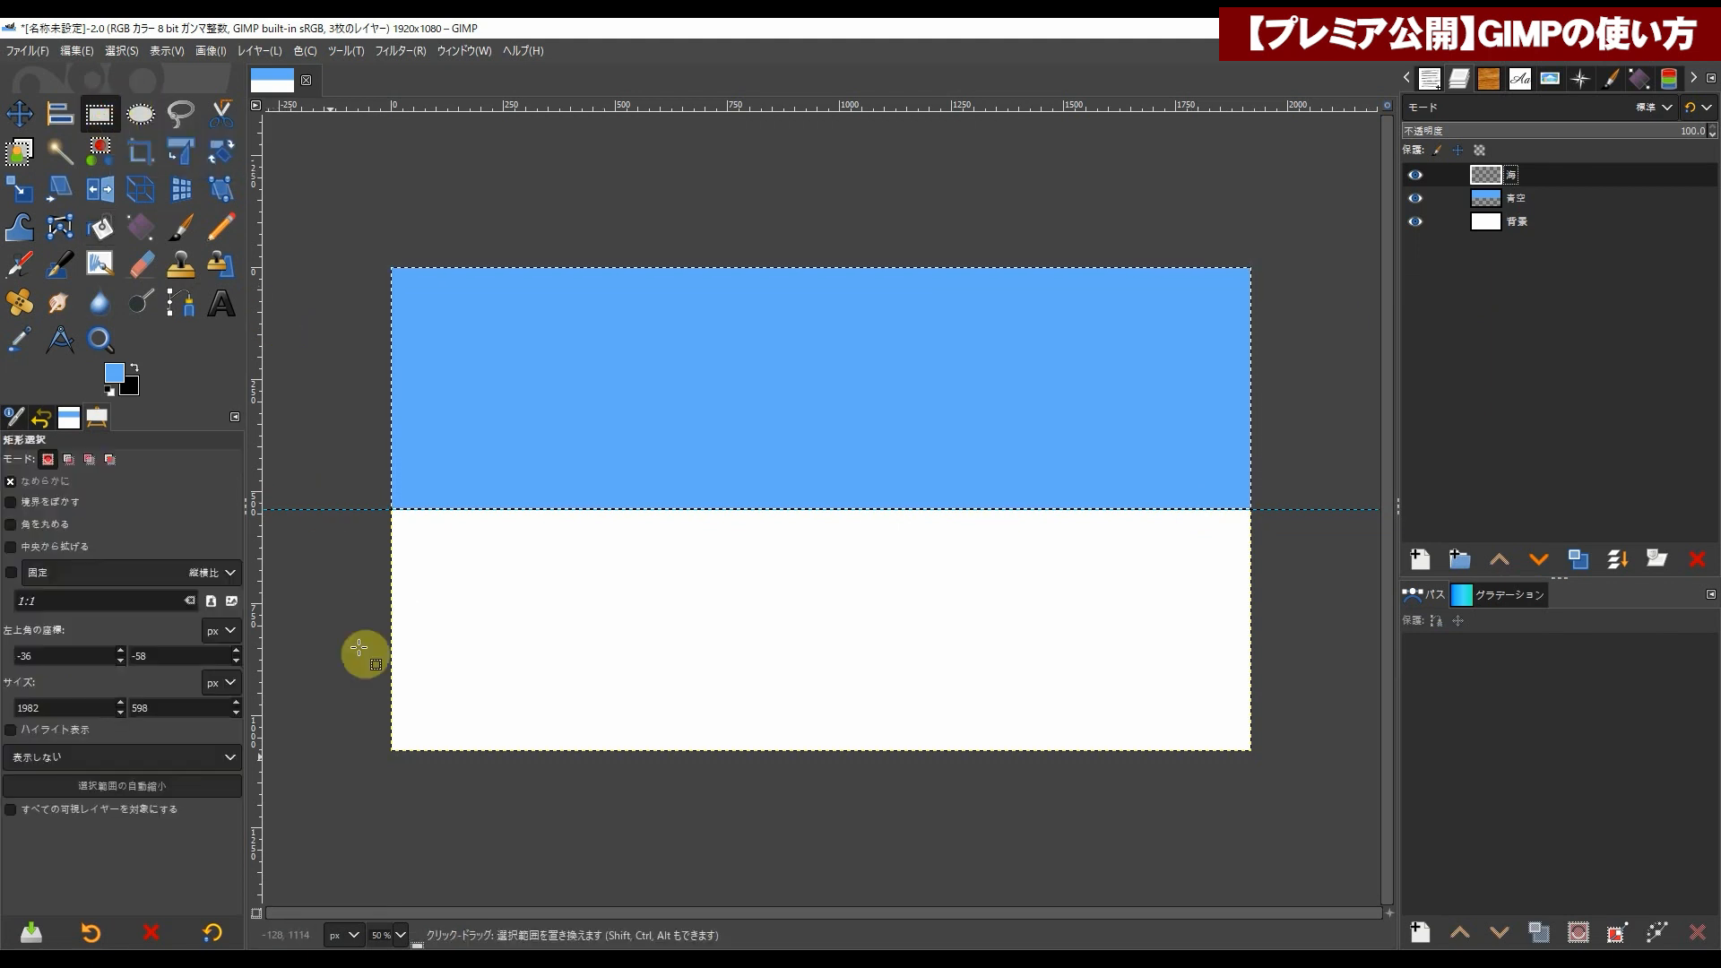
pyautogui.moveTo(368, 784); pyautogui.dragTo(1288, 511)
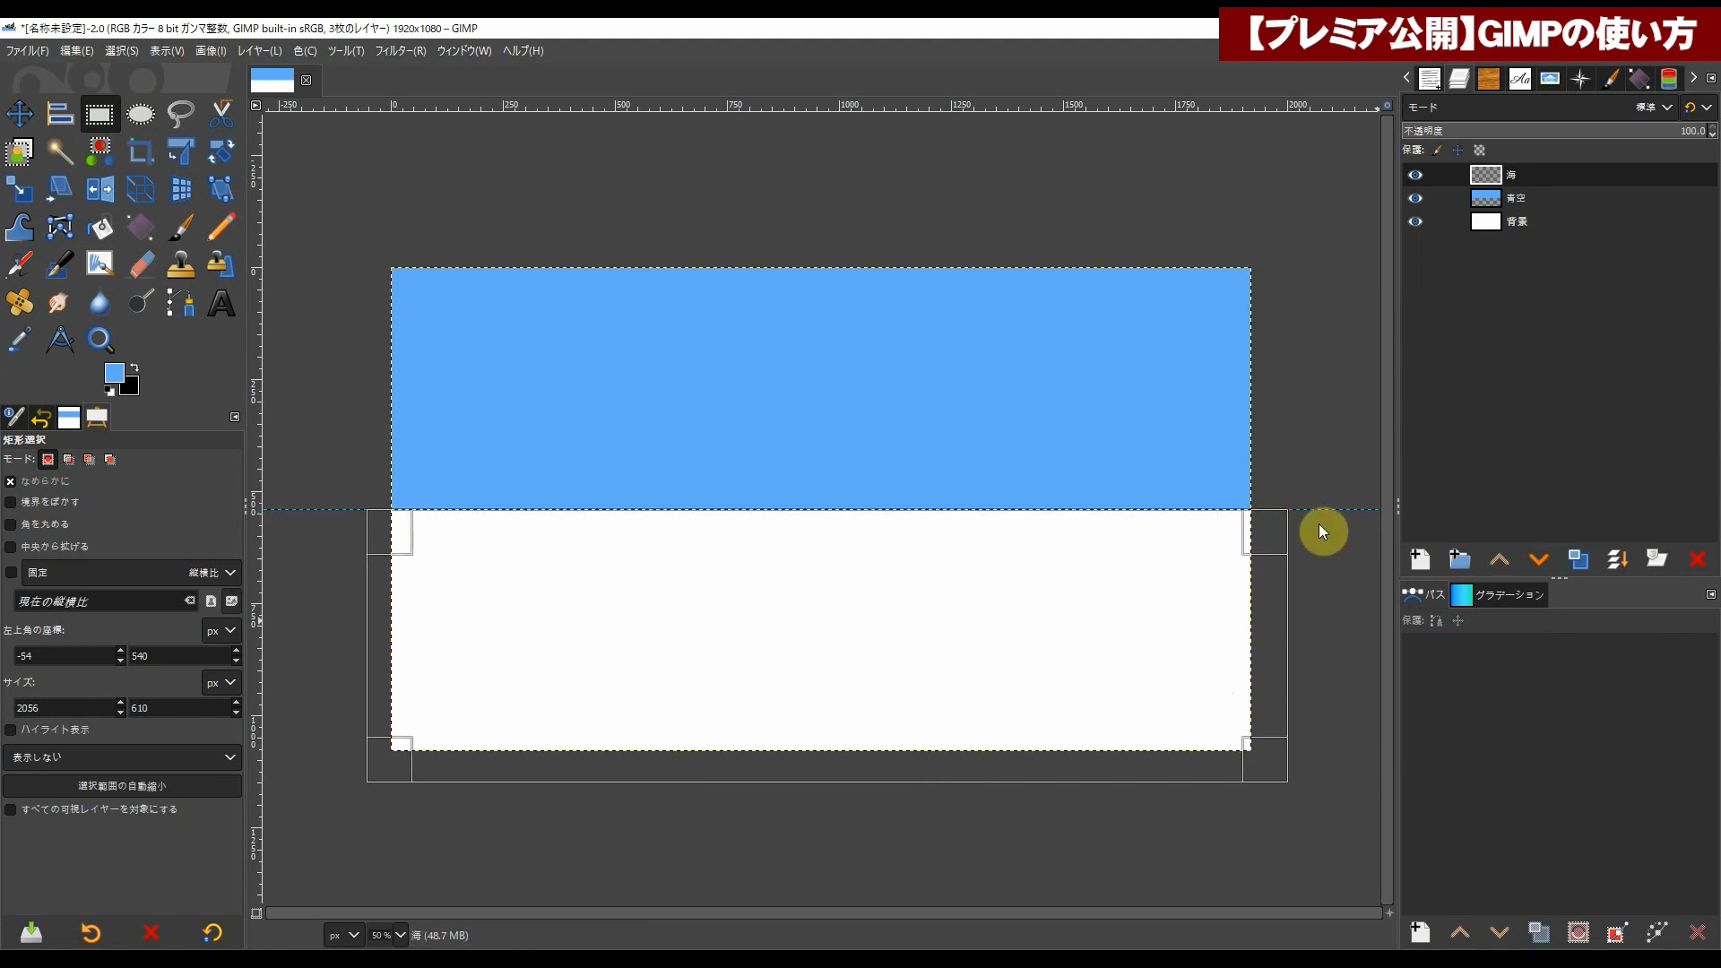
pyautogui.press('Return')
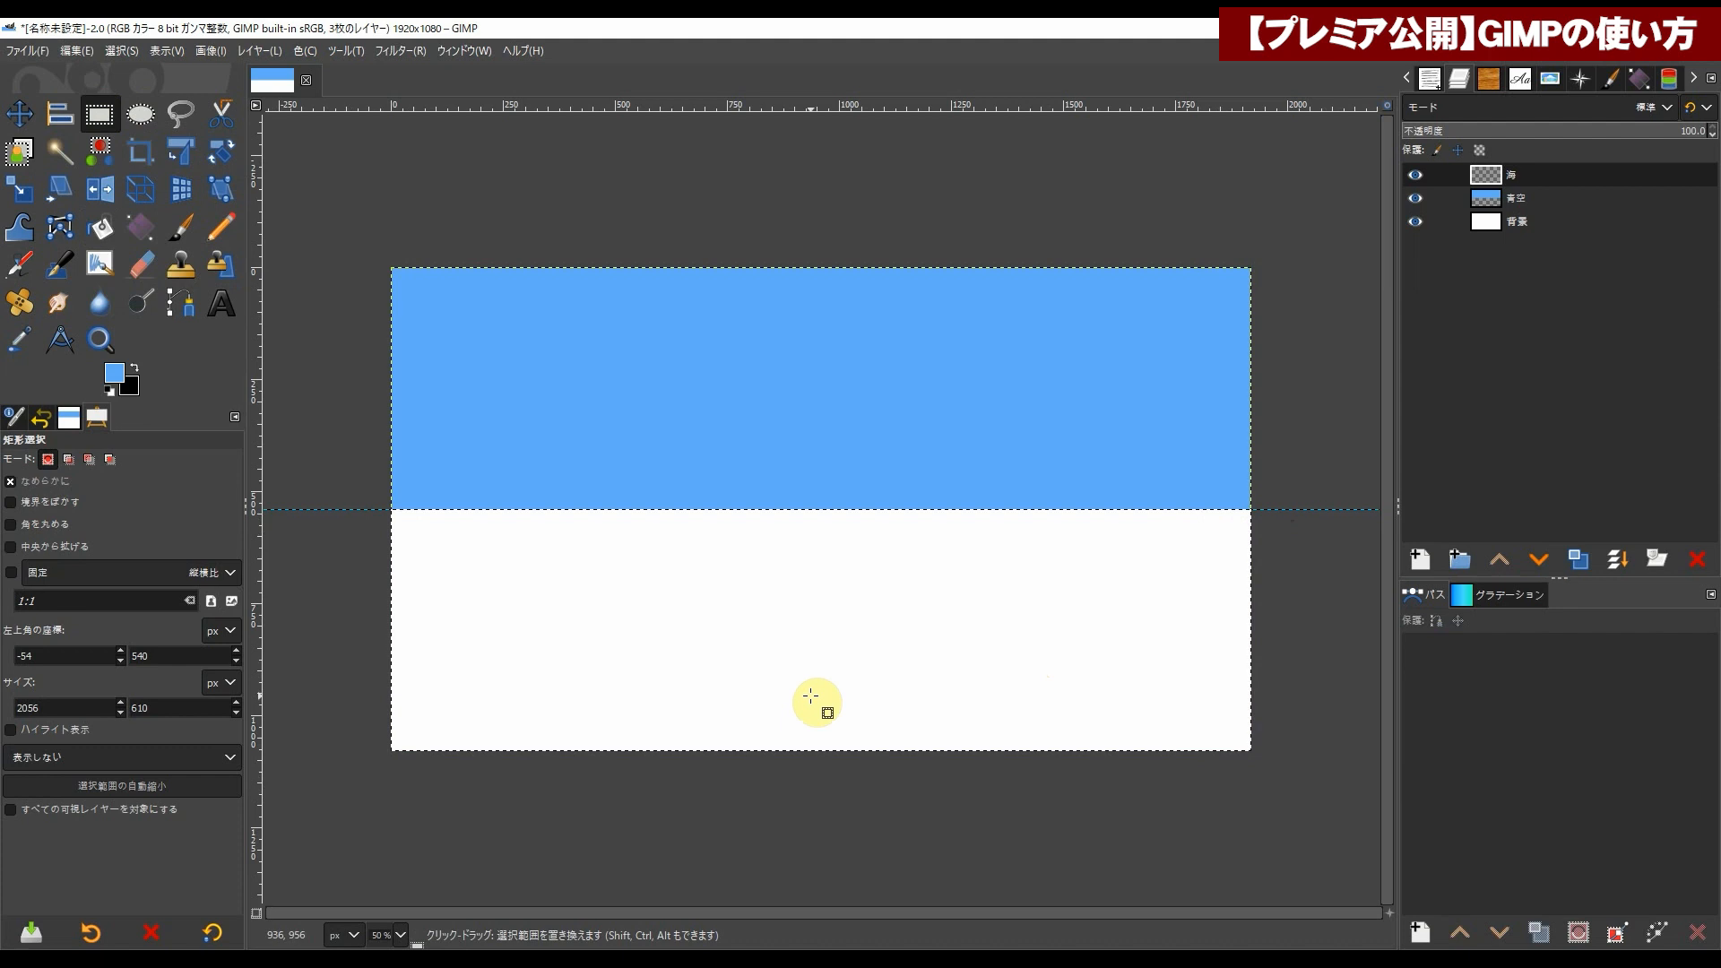
# Step: Set the foreground colour to cyan (2ae4f9) and fill the lower-half selection on the 海 layer with the Bucket Fill tool
pyautogui.click(116, 373)
pyautogui.click(419, 378)
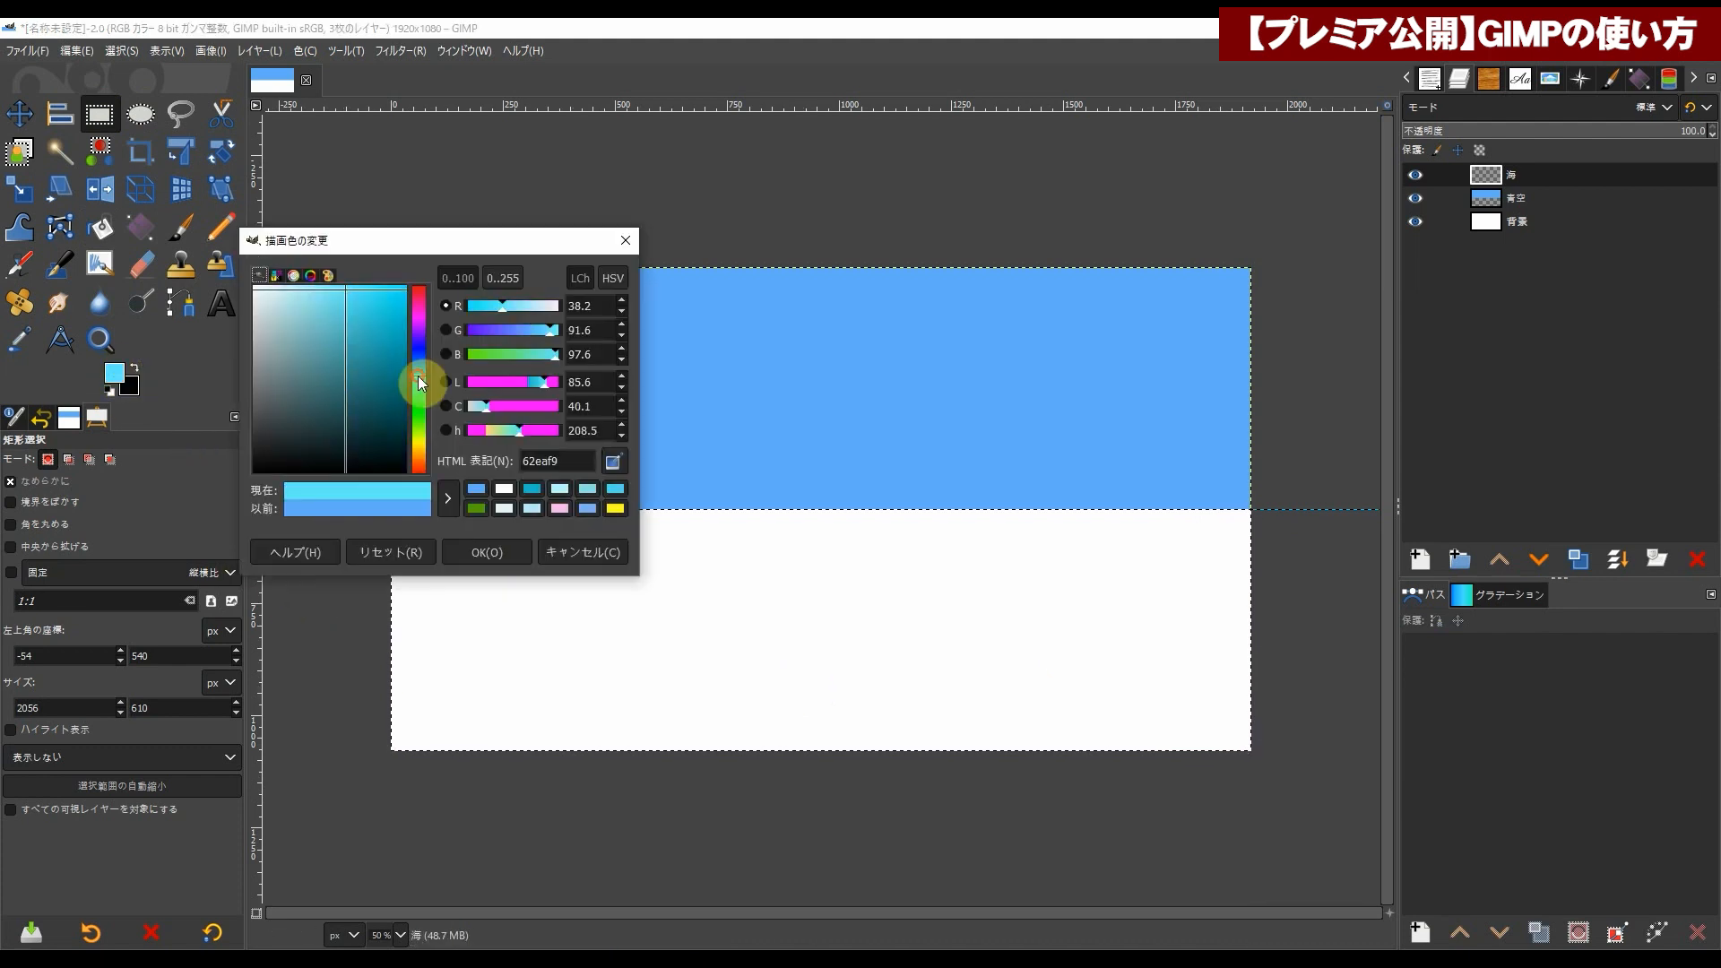
pyautogui.click(380, 289)
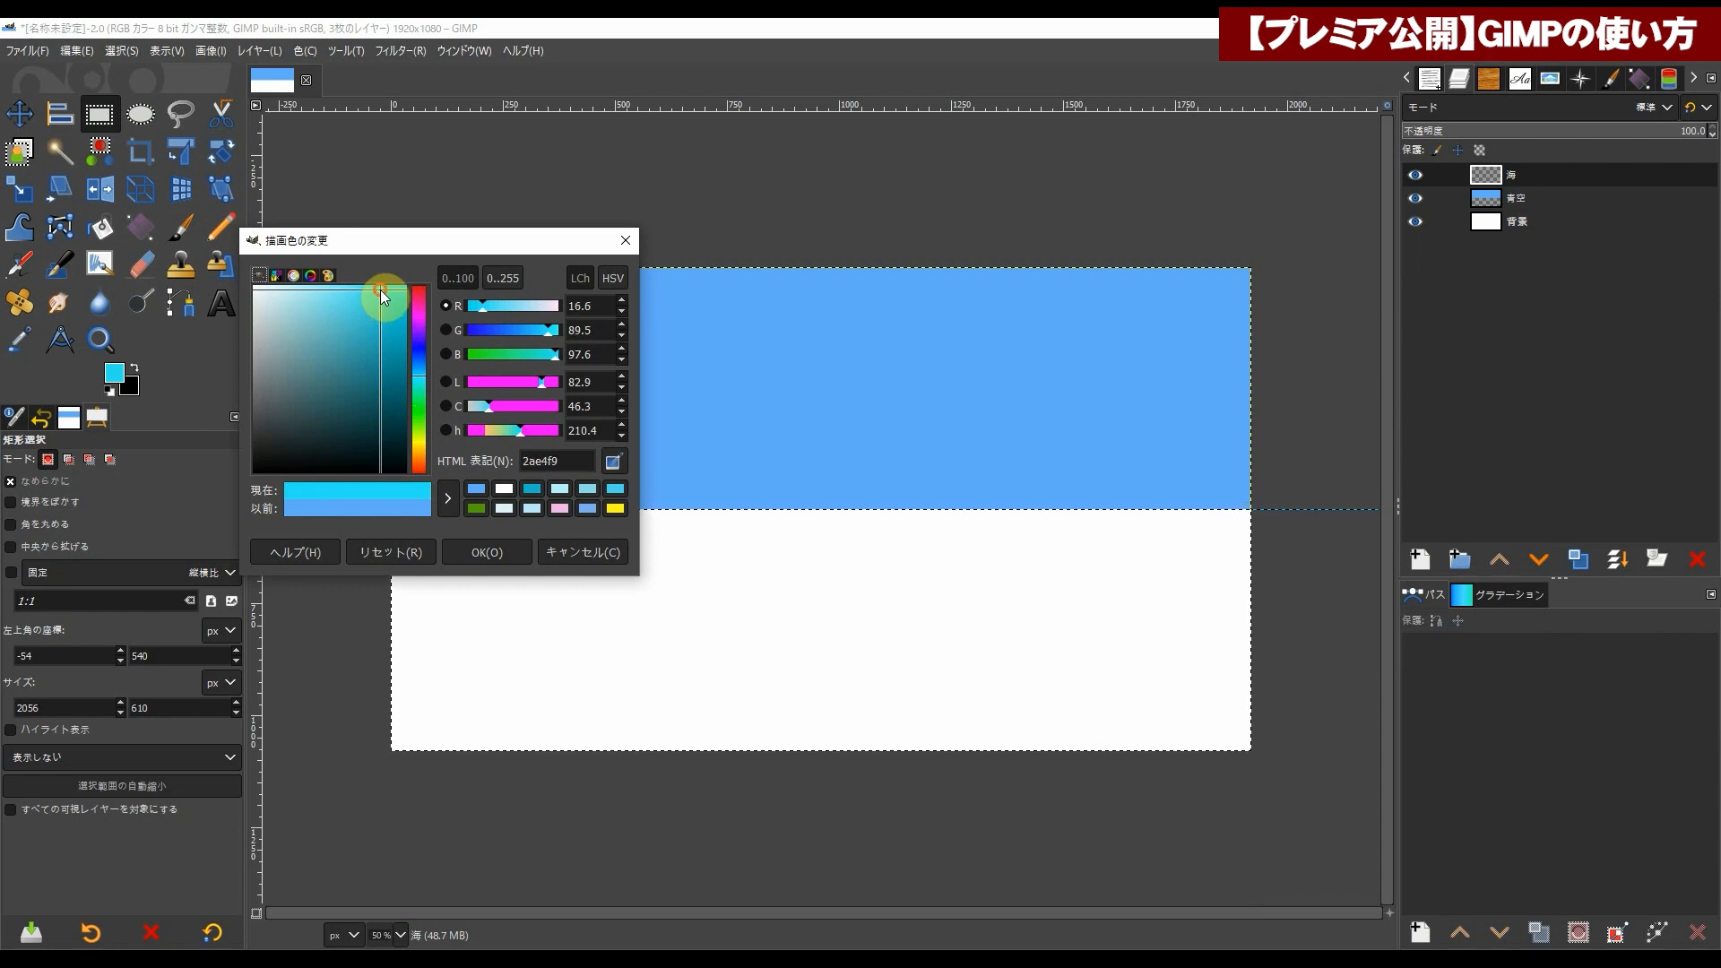
pyautogui.click(480, 547)
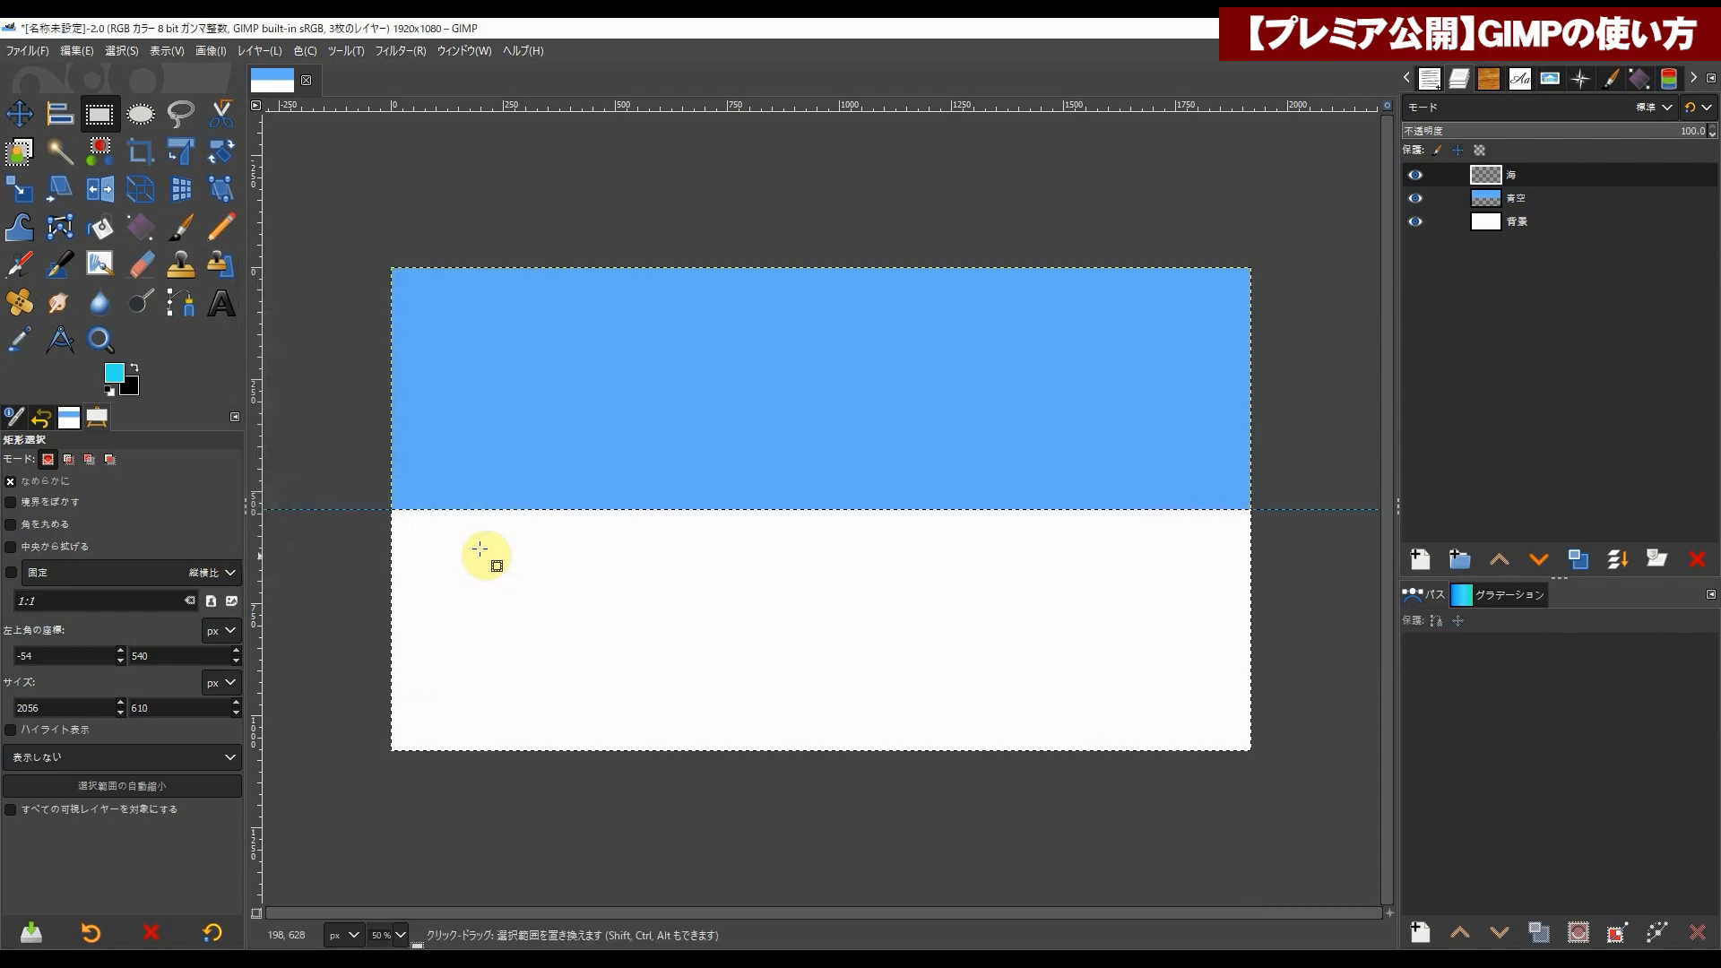
pyautogui.click(100, 227)
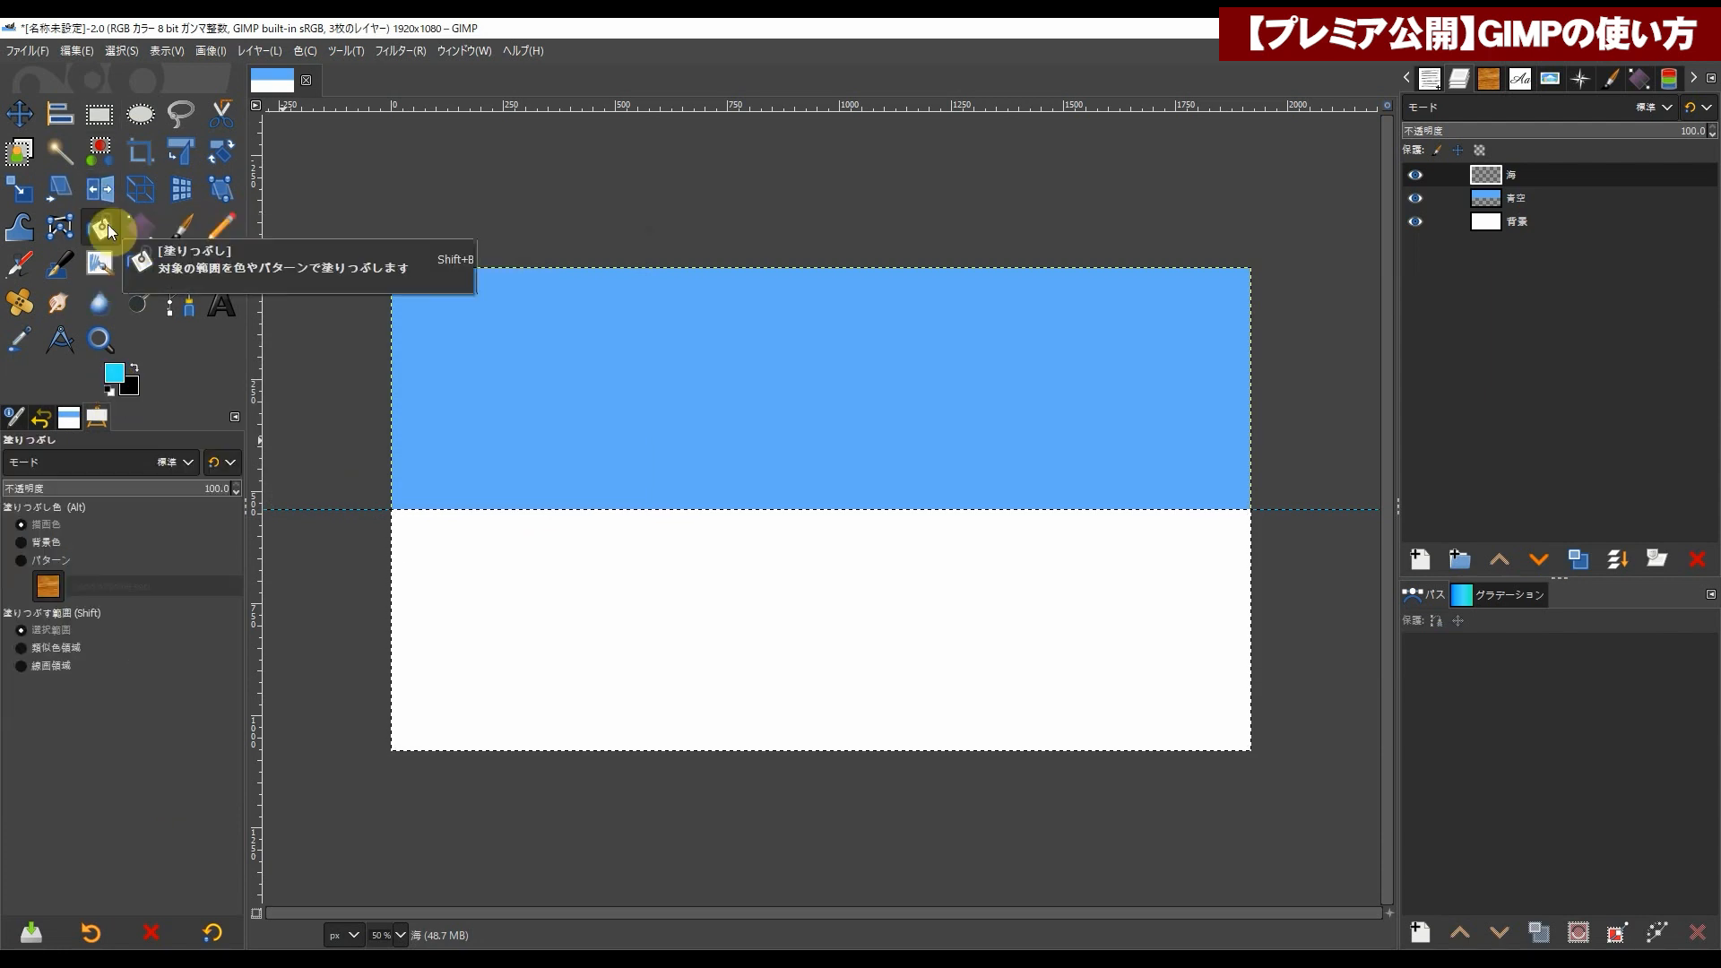
pyautogui.click(886, 643)
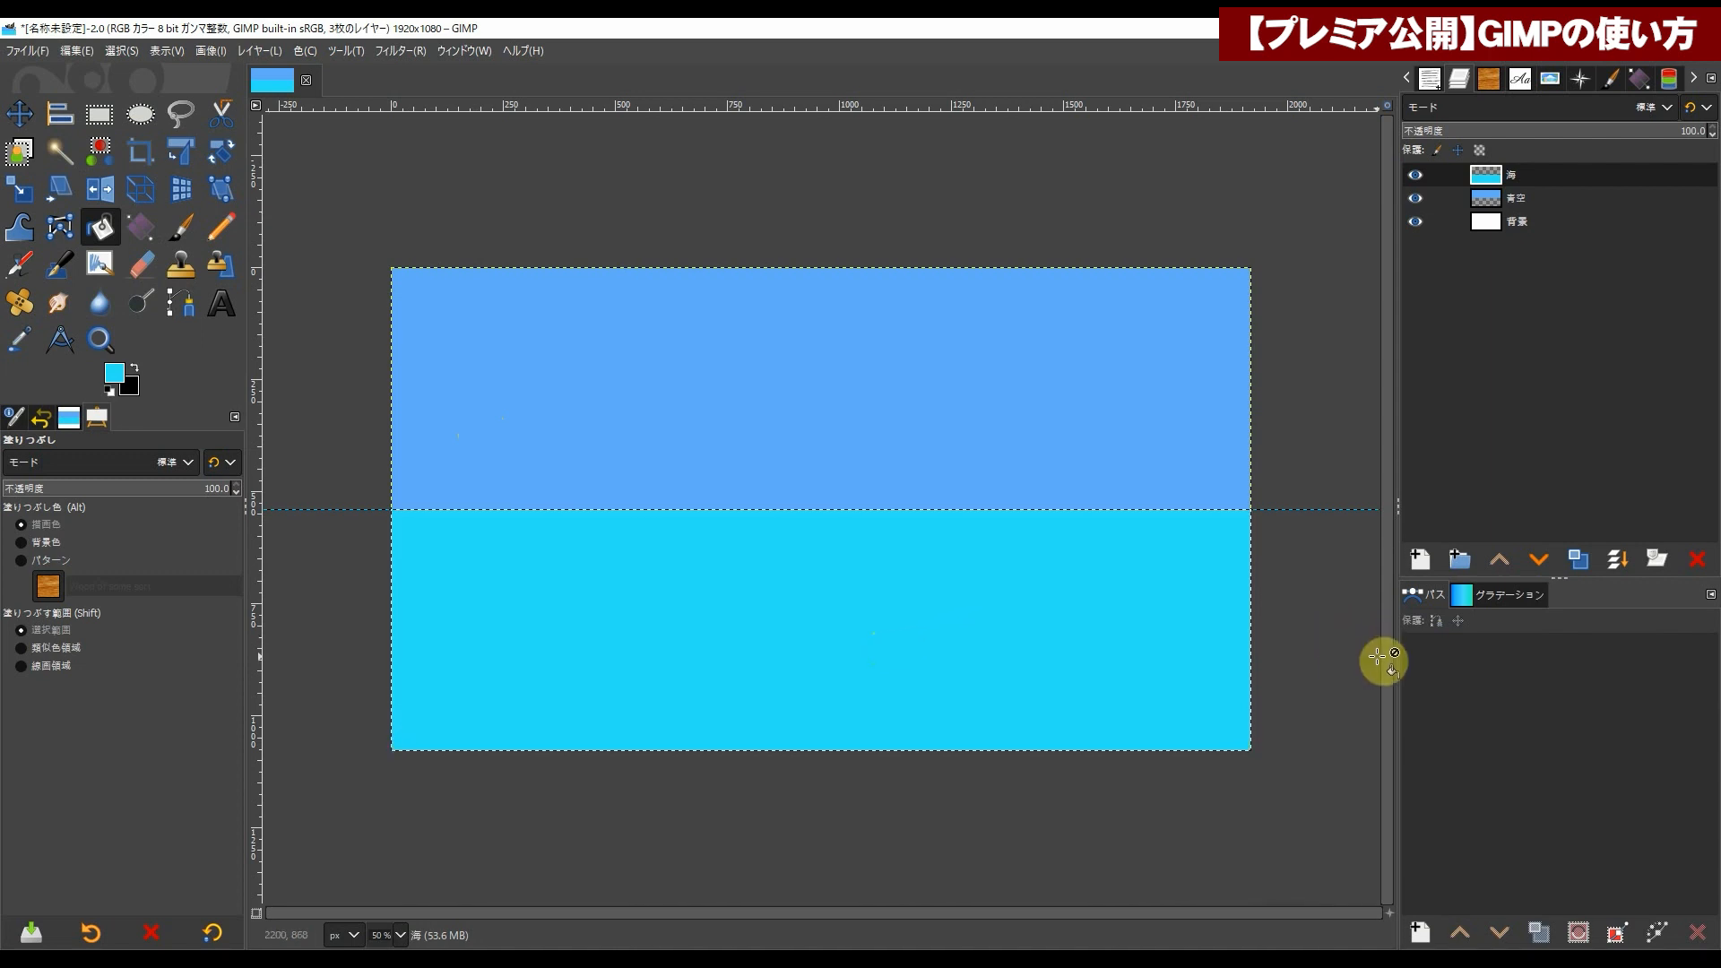
# Step: Clear the selection and remove the horizontal guide from the image using the Move tool
pyautogui.click(122, 51)
pyautogui.click(157, 106)
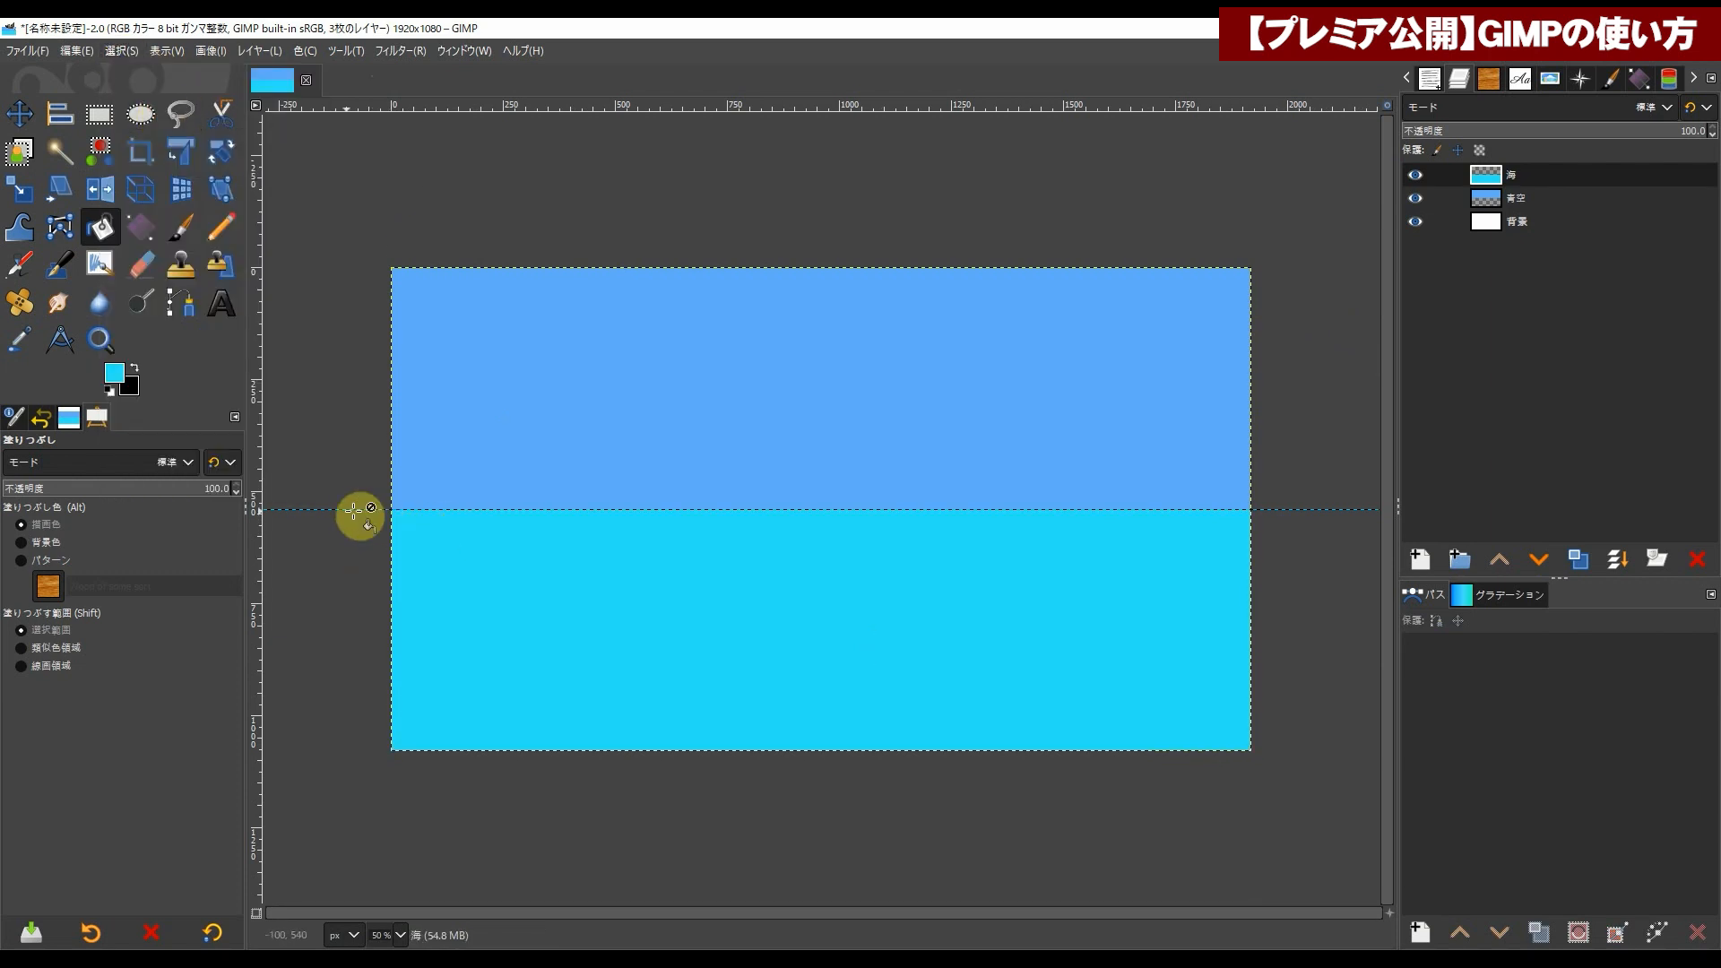
pyautogui.click(22, 114)
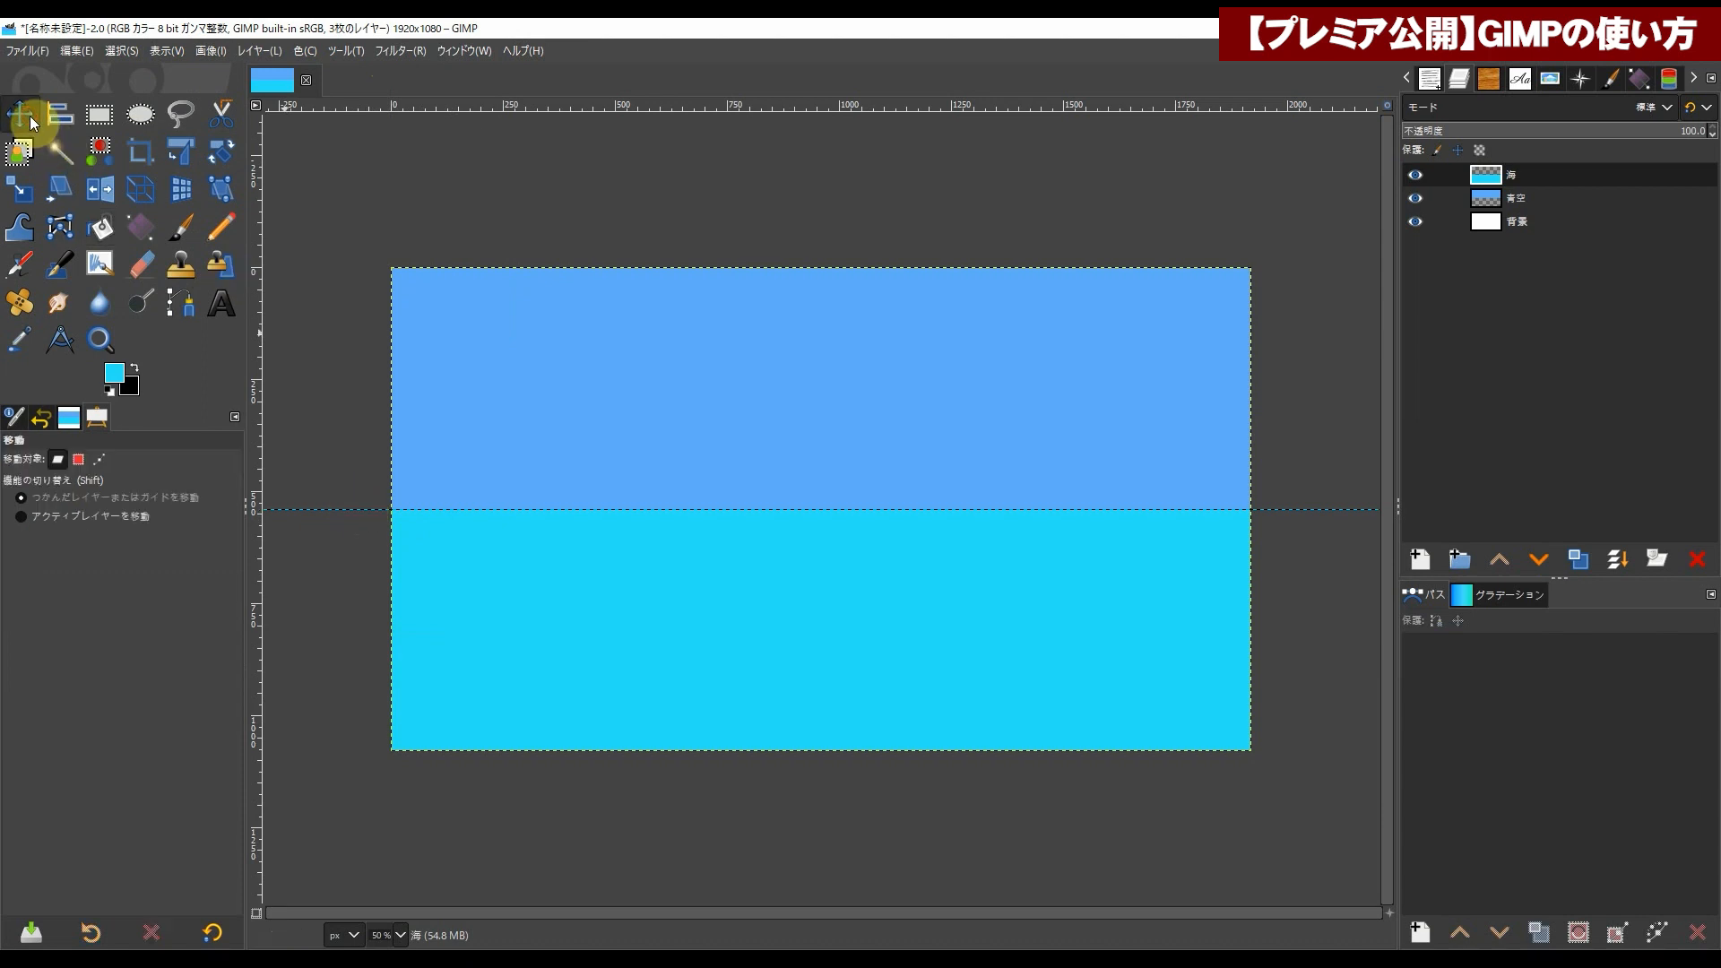
pyautogui.moveTo(334, 509); pyautogui.dragTo(334, 511)
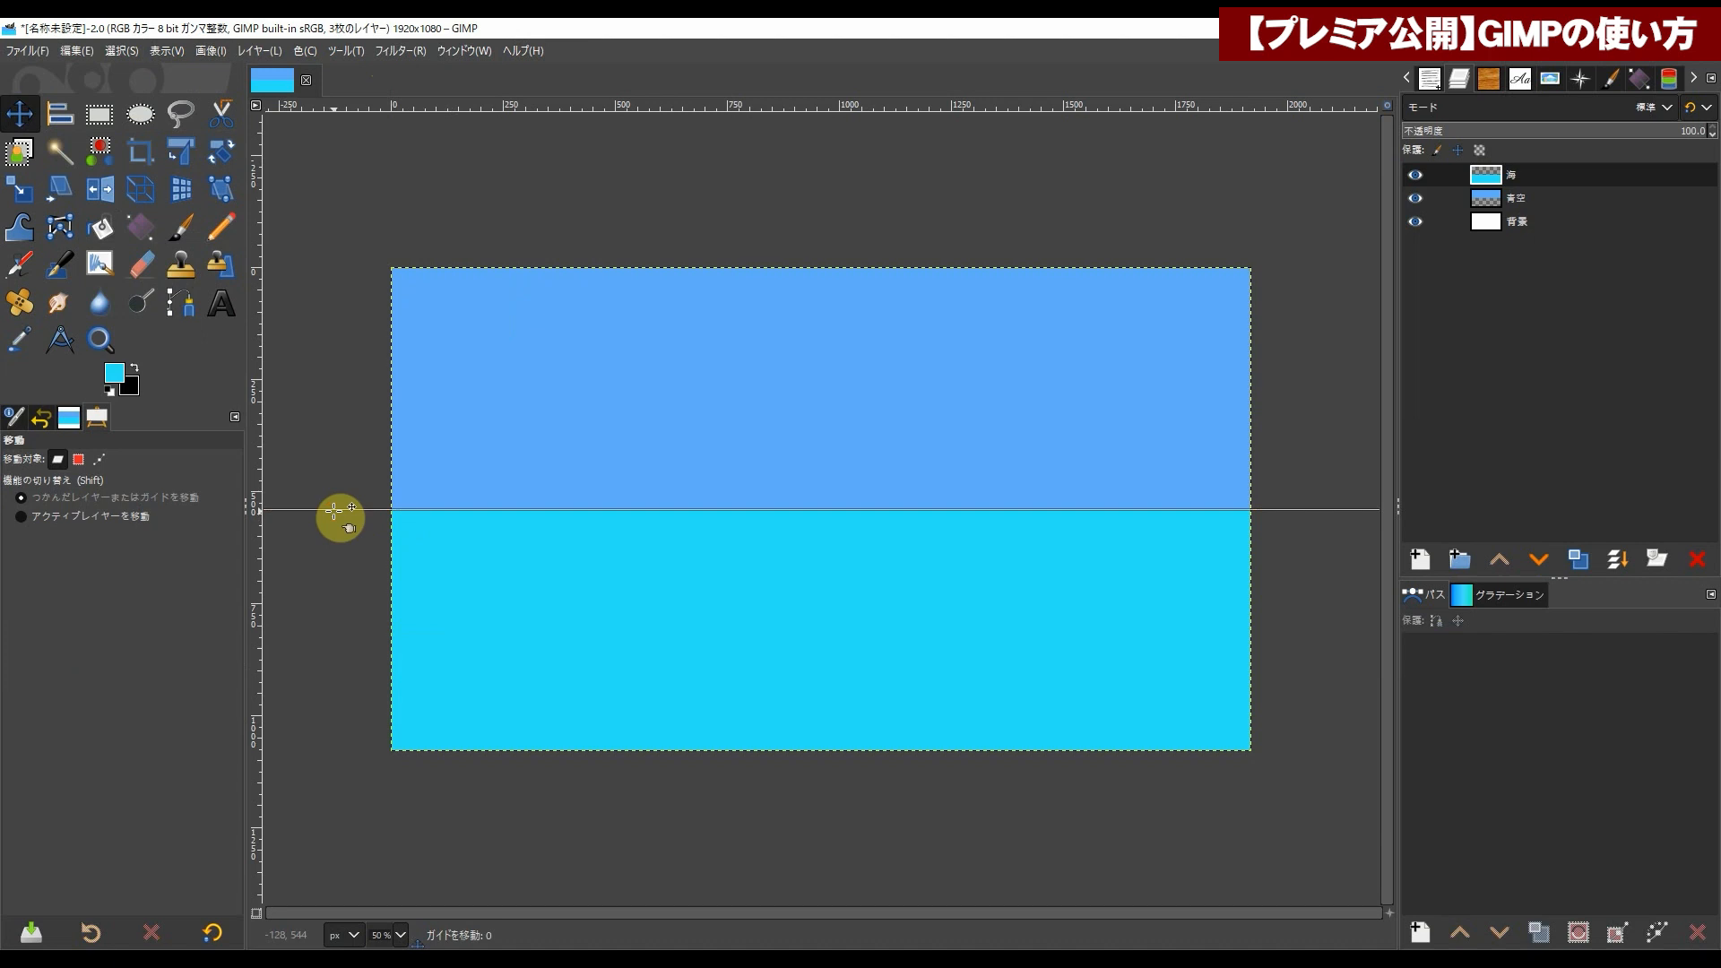
pyautogui.moveTo(334, 510); pyautogui.dragTo(362, 222)
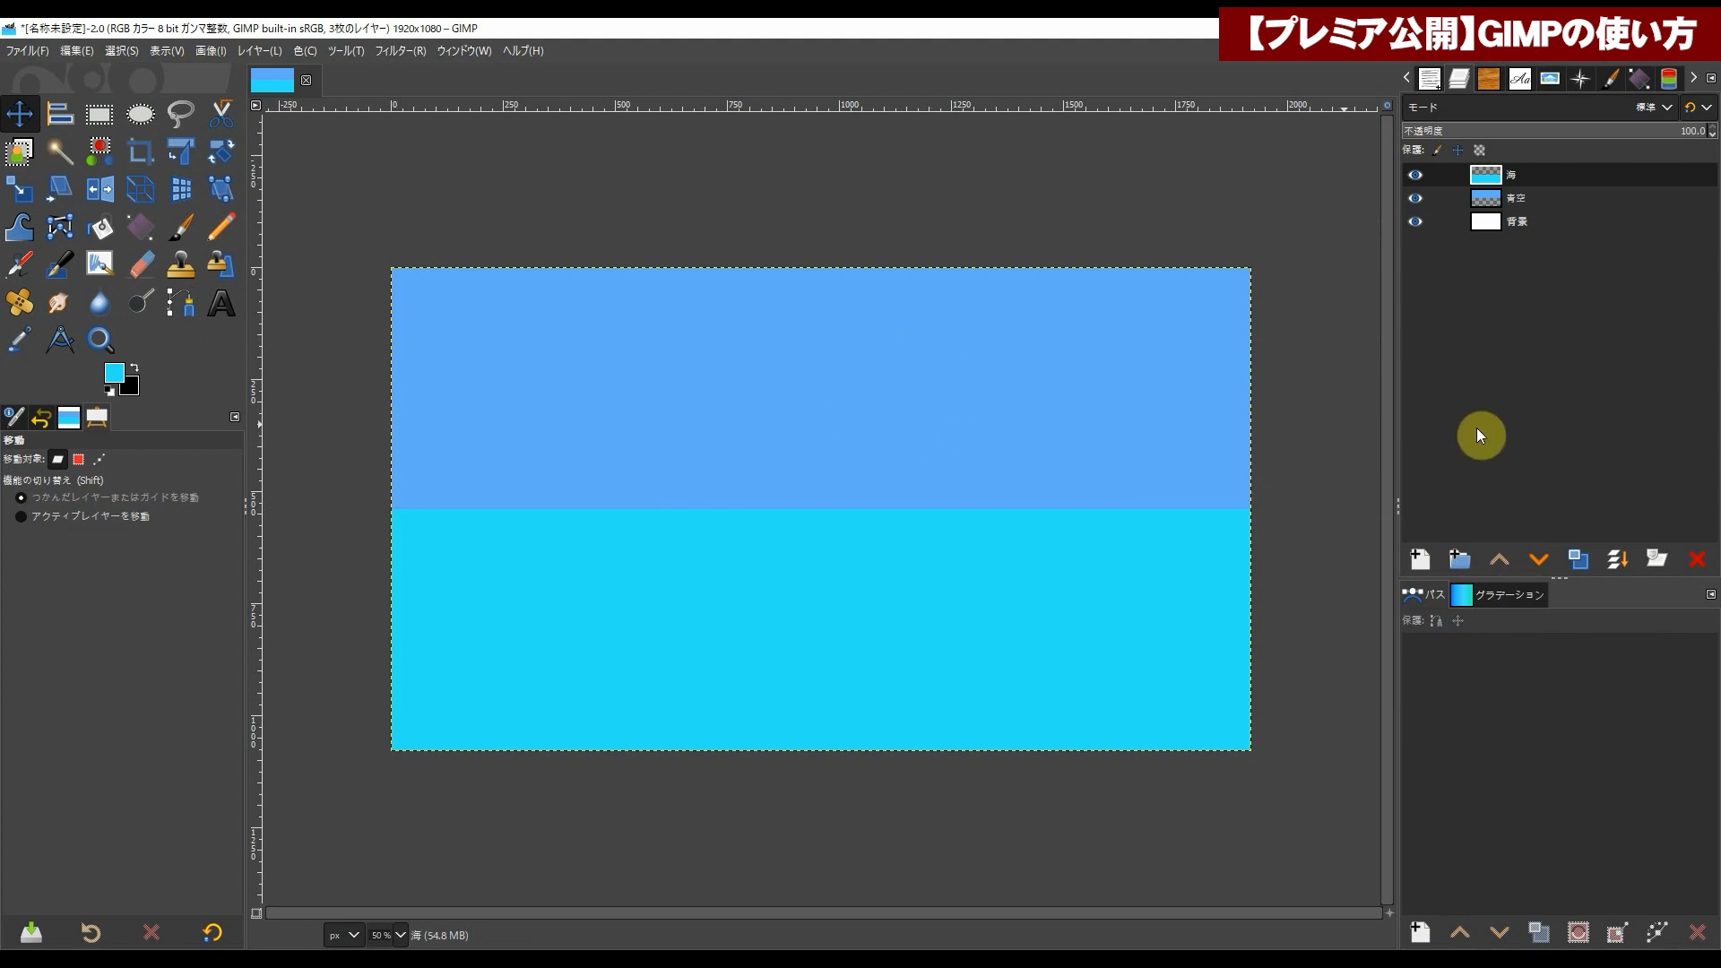
# Step: Add a new transparent 1920 × 1080 px layer above 海 and name it 雲
pyautogui.click(1420, 561)
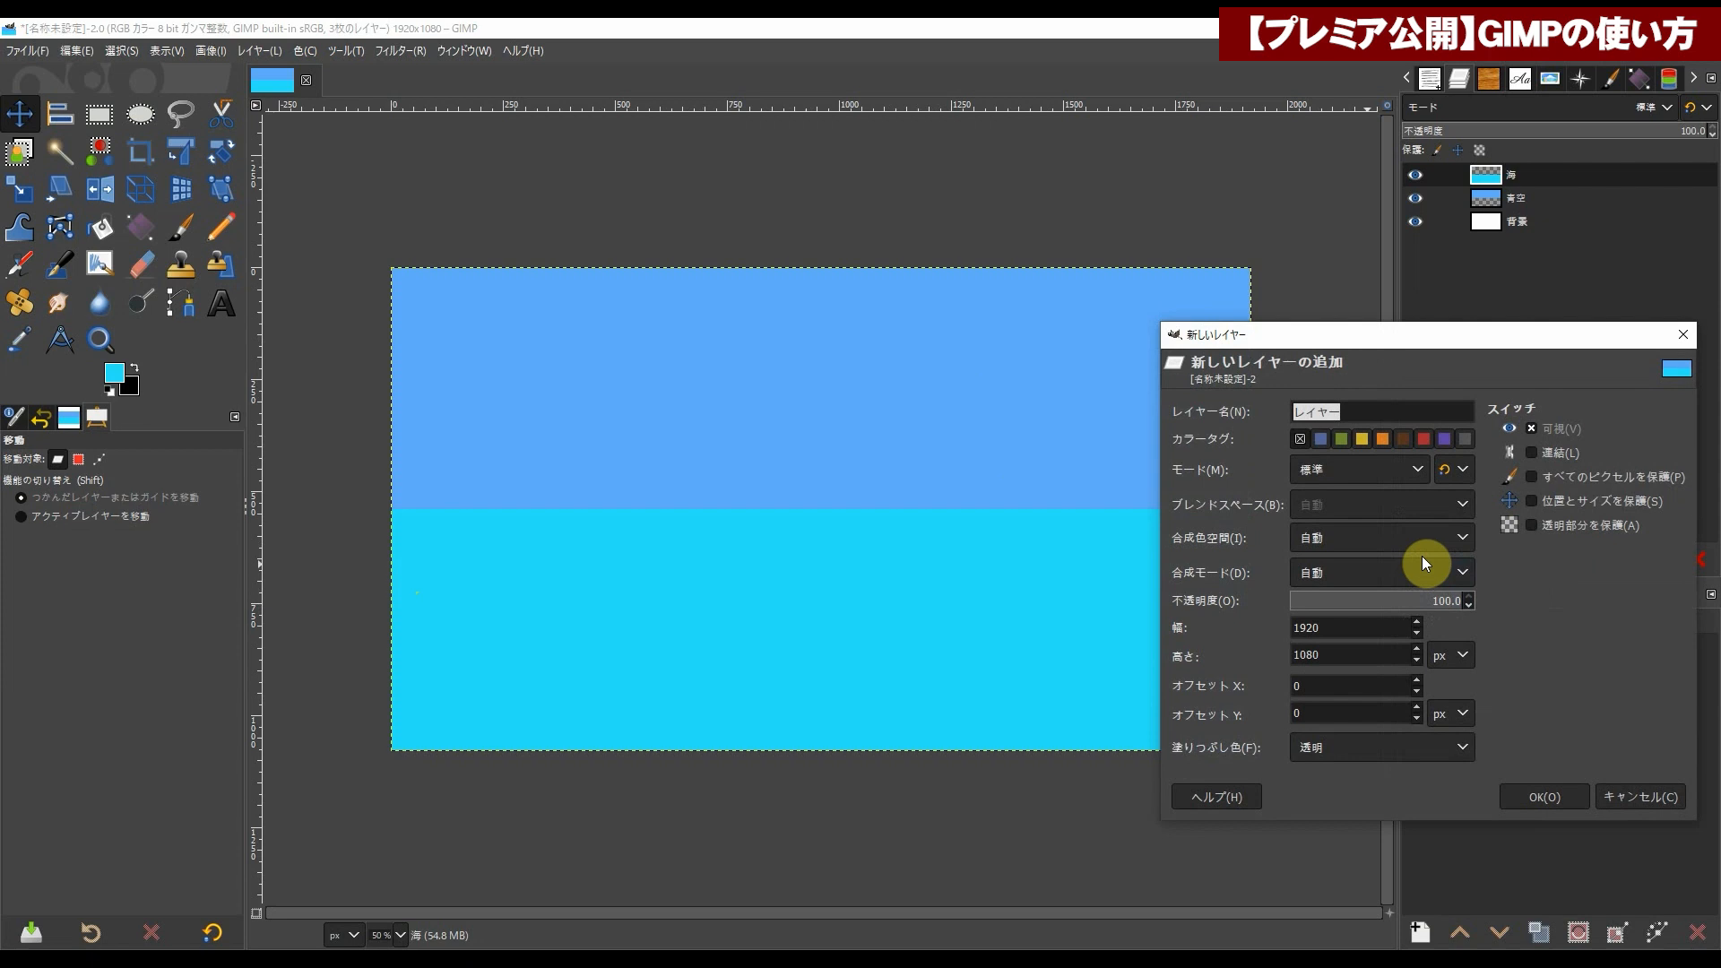
pyautogui.click(1530, 794)
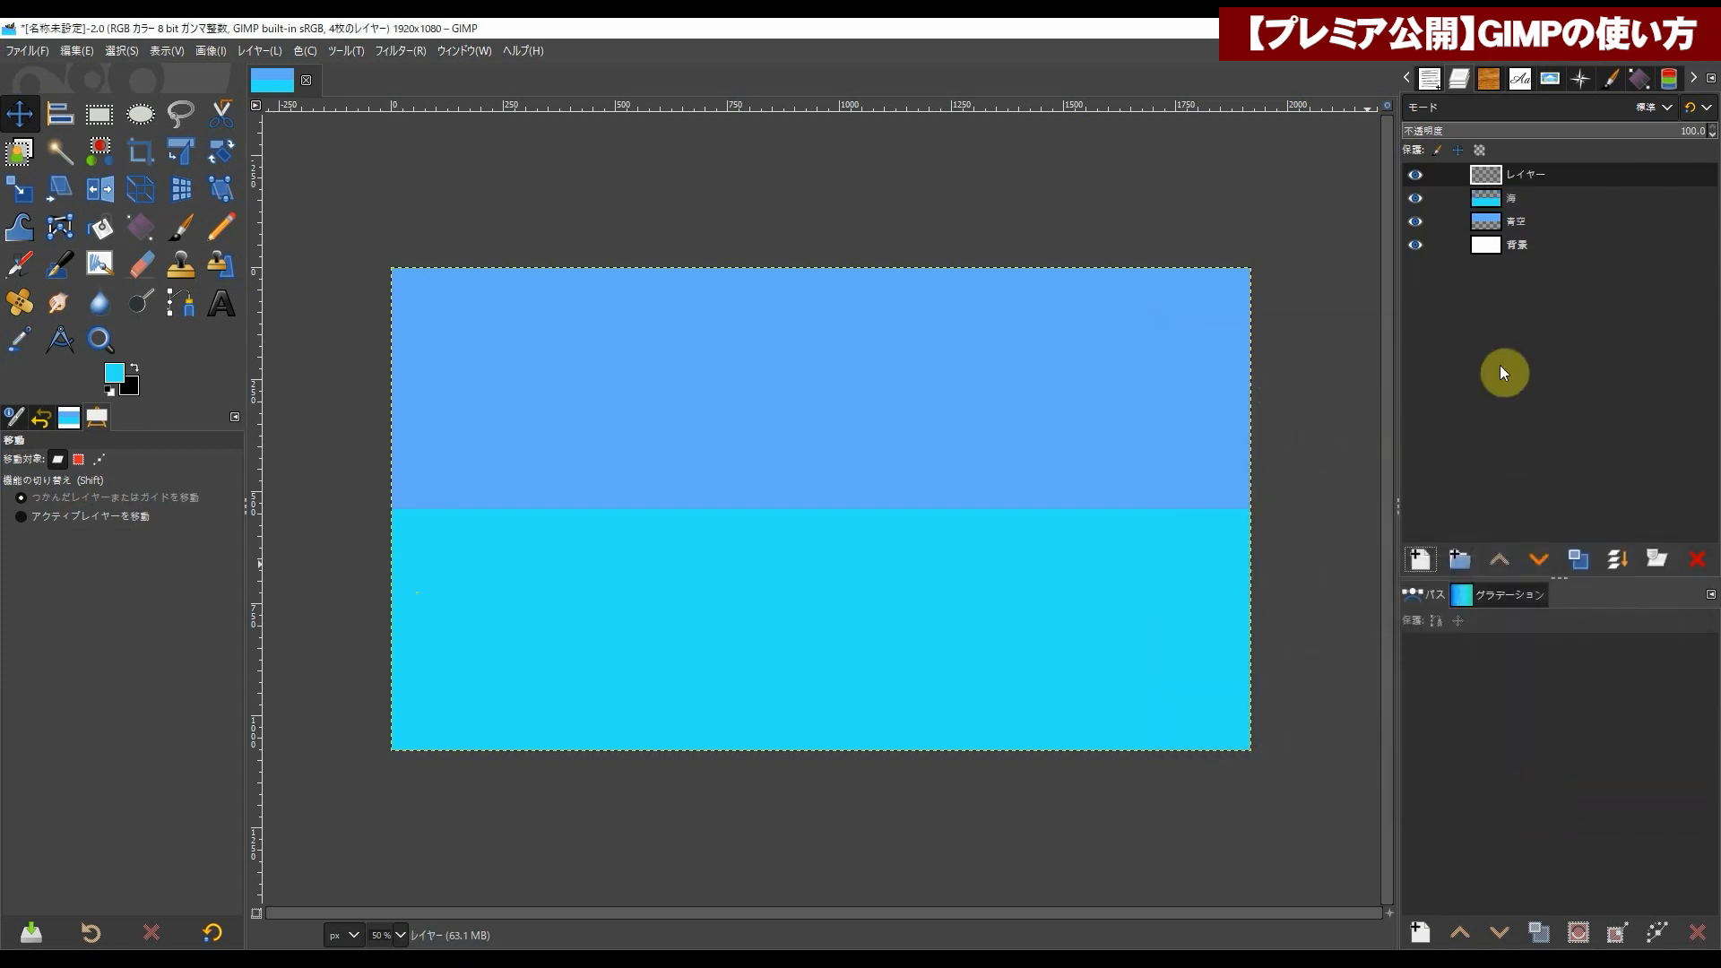
pyautogui.doubleClick(1520, 170)
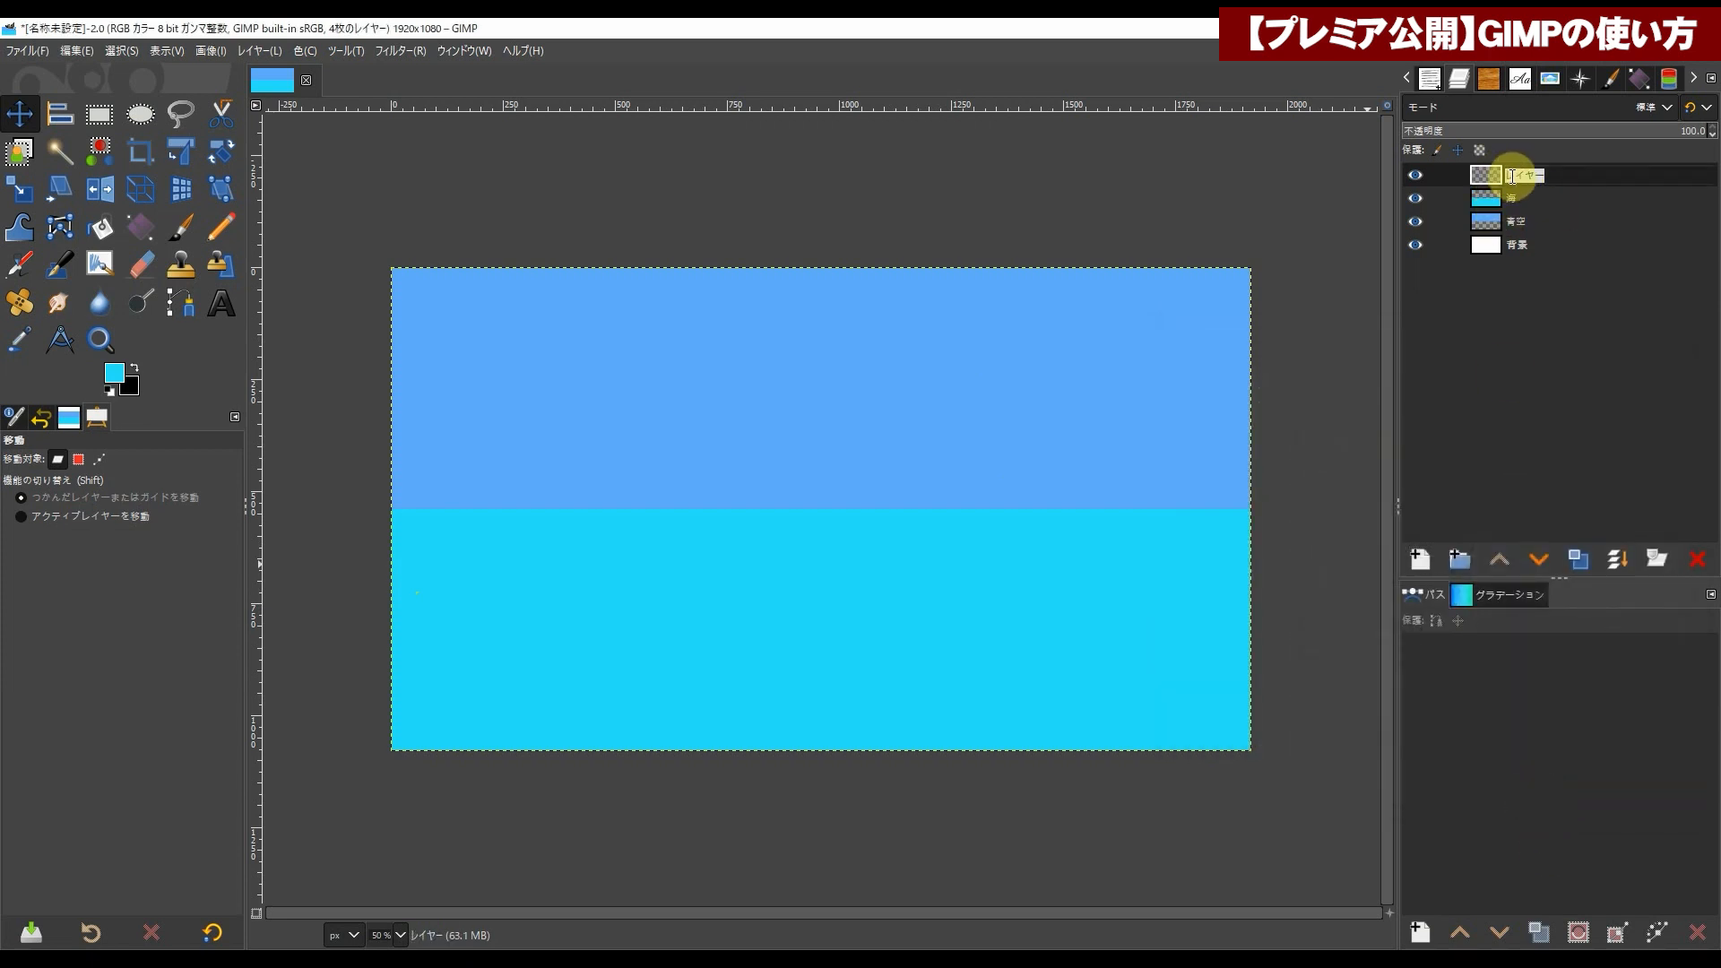
pyautogui.write('雲')
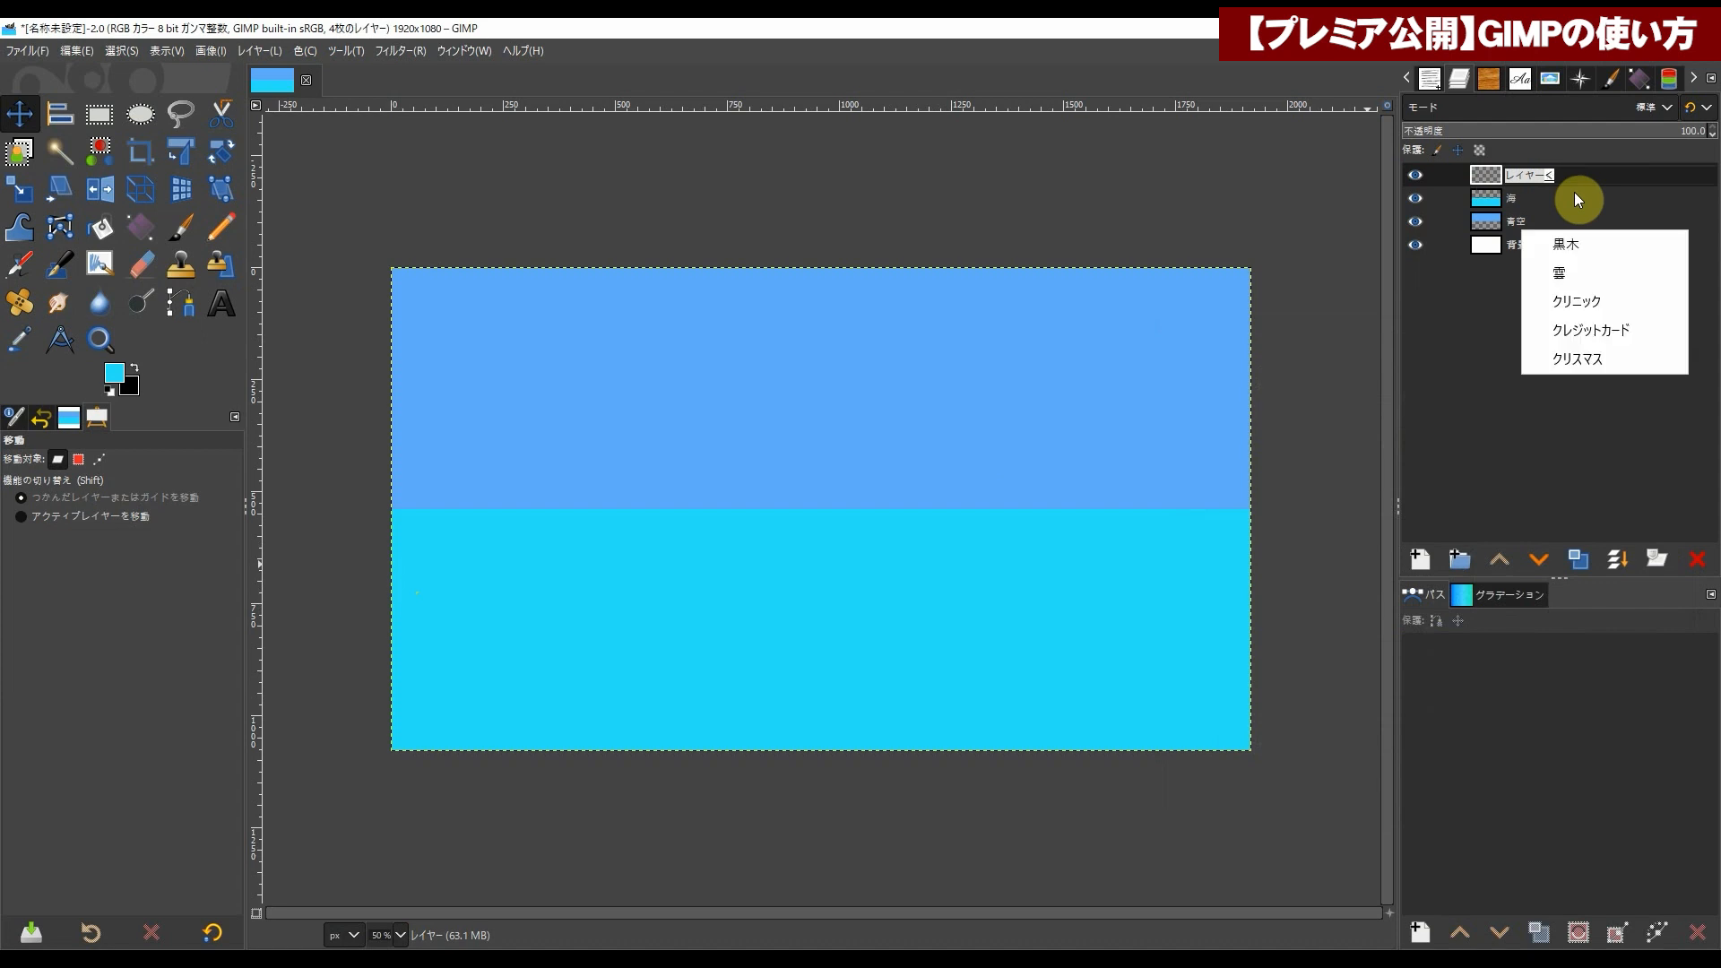
pyautogui.press('Return')
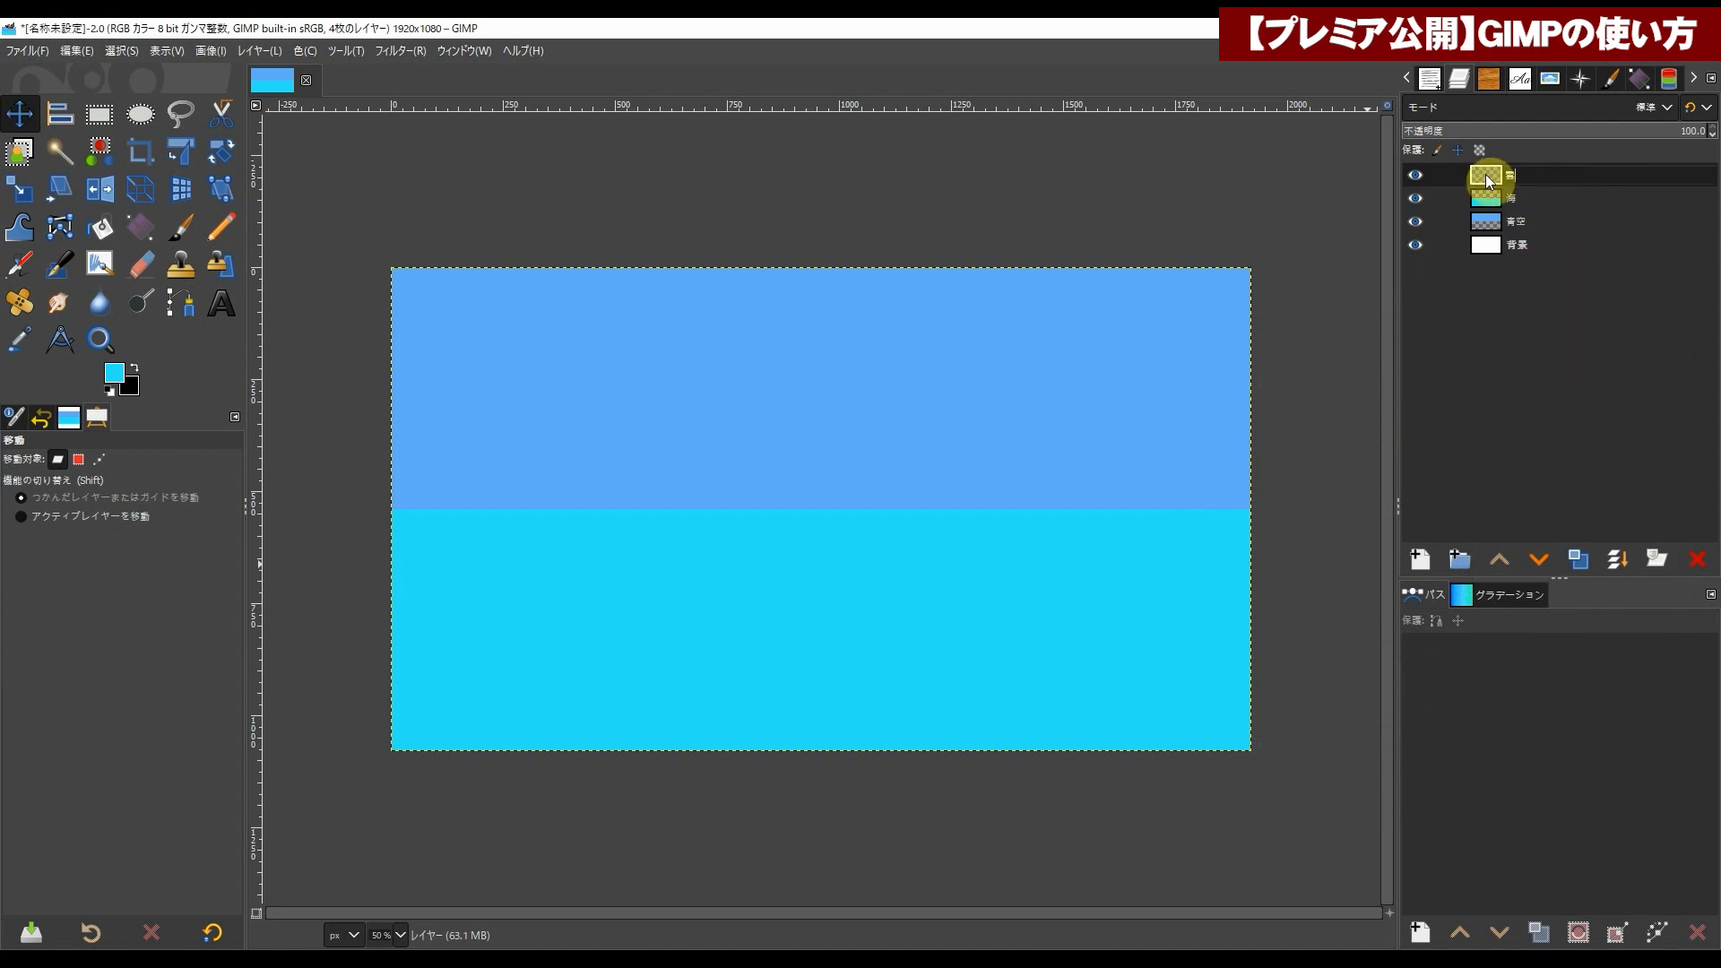
# Step: Start a cloud-shaped selection with Ellipse Select: a circle about 248 × 234 px in the sky, adding overlapping circles descending toward the canvas's left edge
pyautogui.click(143, 118)
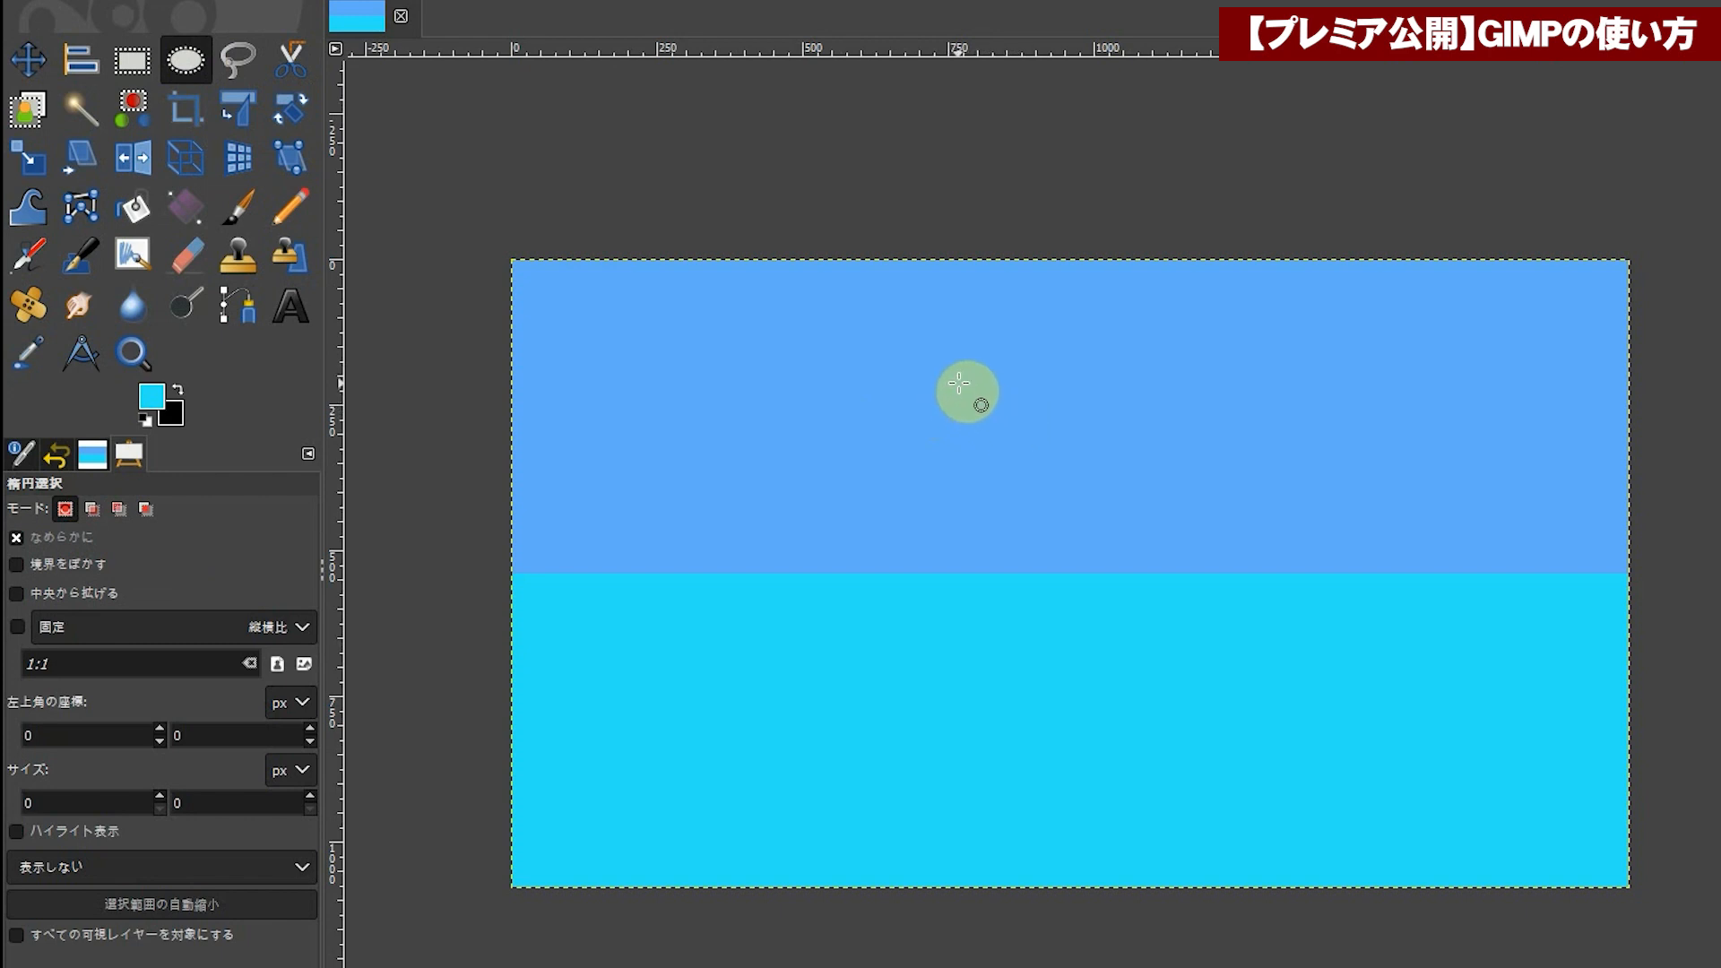
pyautogui.moveTo(951, 375); pyautogui.dragTo(1095, 511)
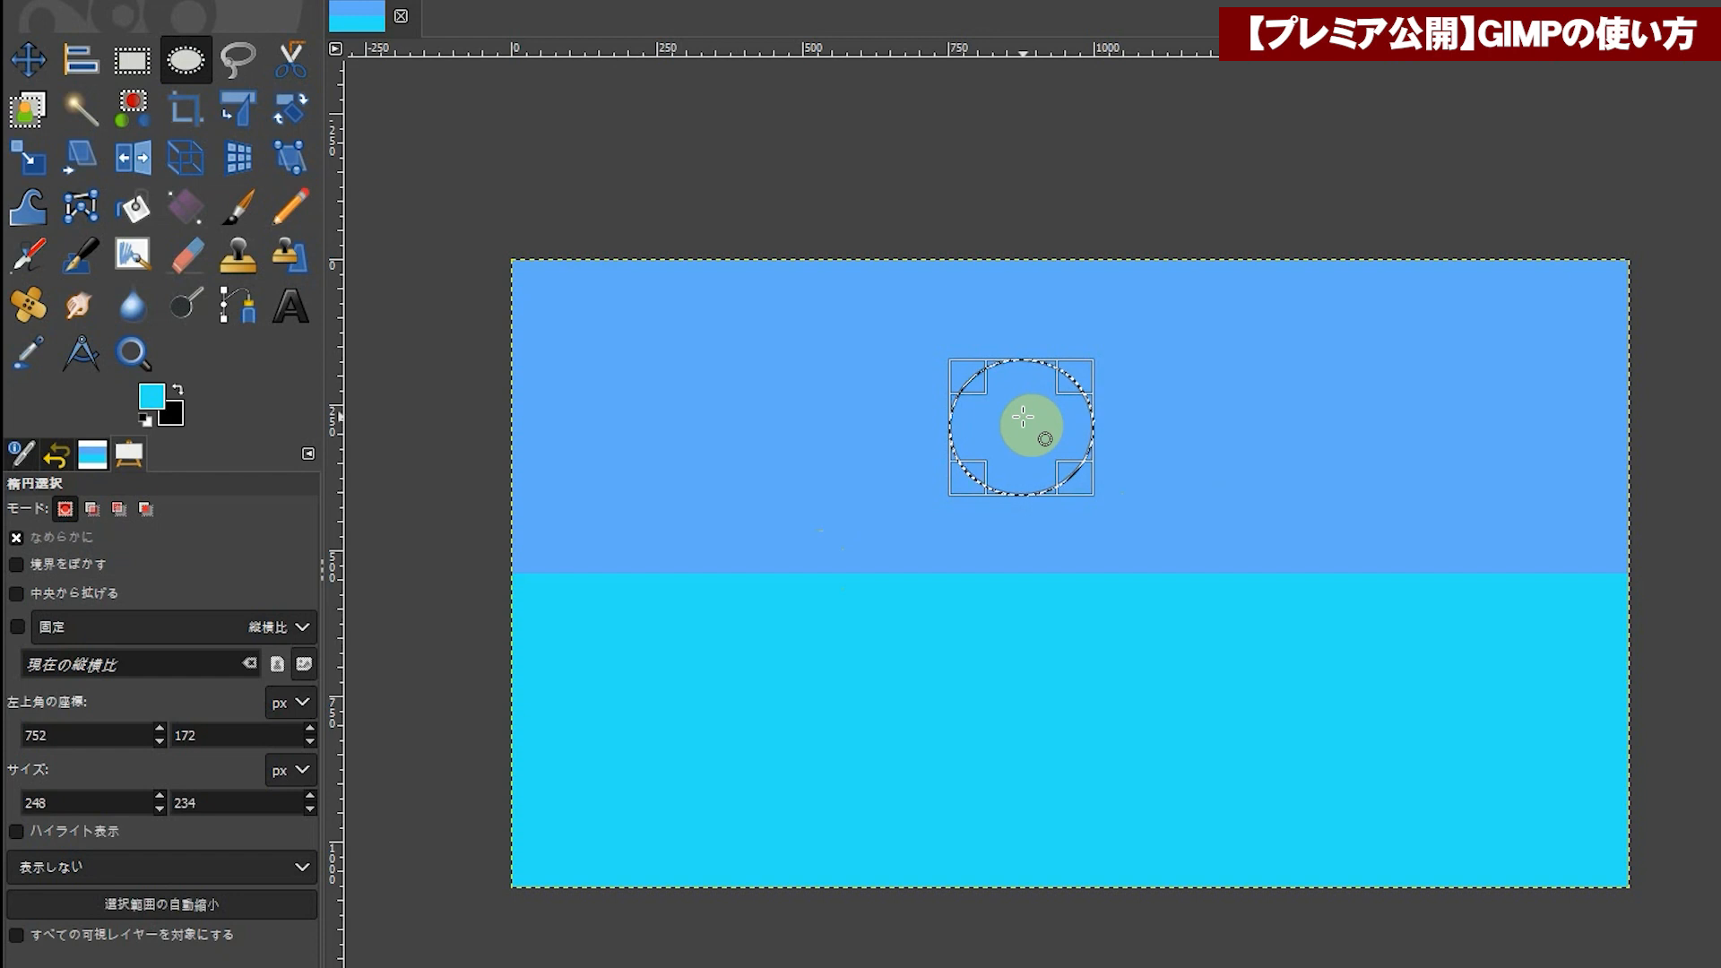
pyautogui.press('shift')
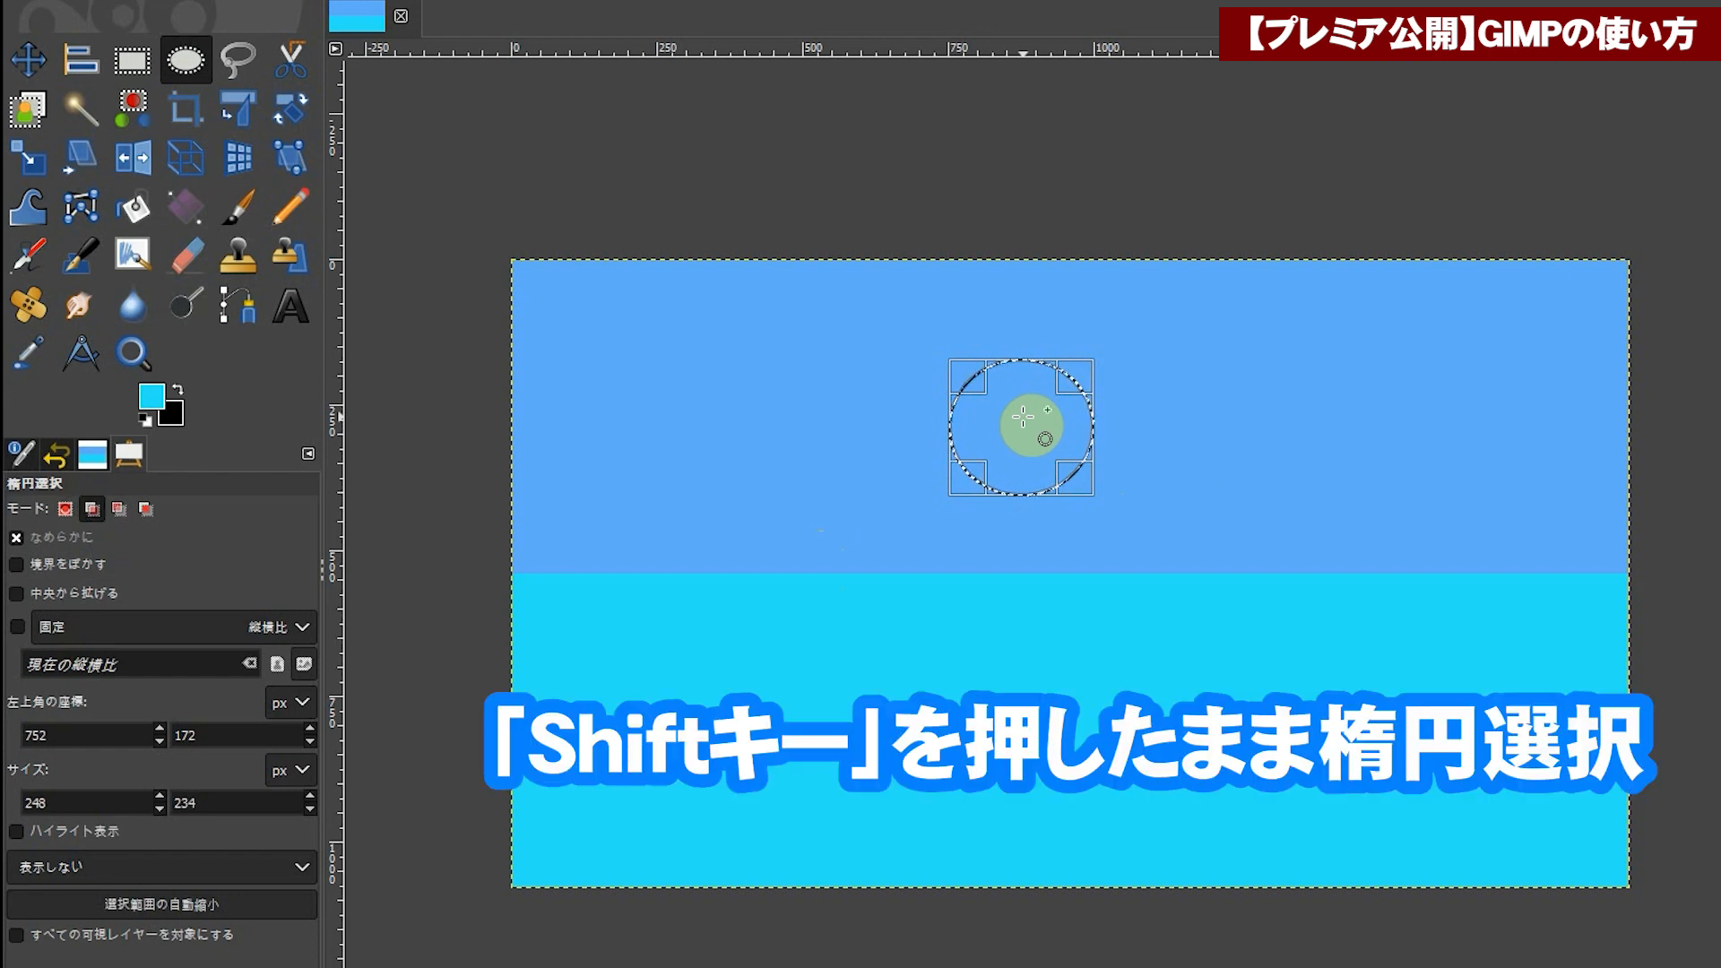
pyautogui.moveTo(876, 406); pyautogui.dragTo(1020, 537)
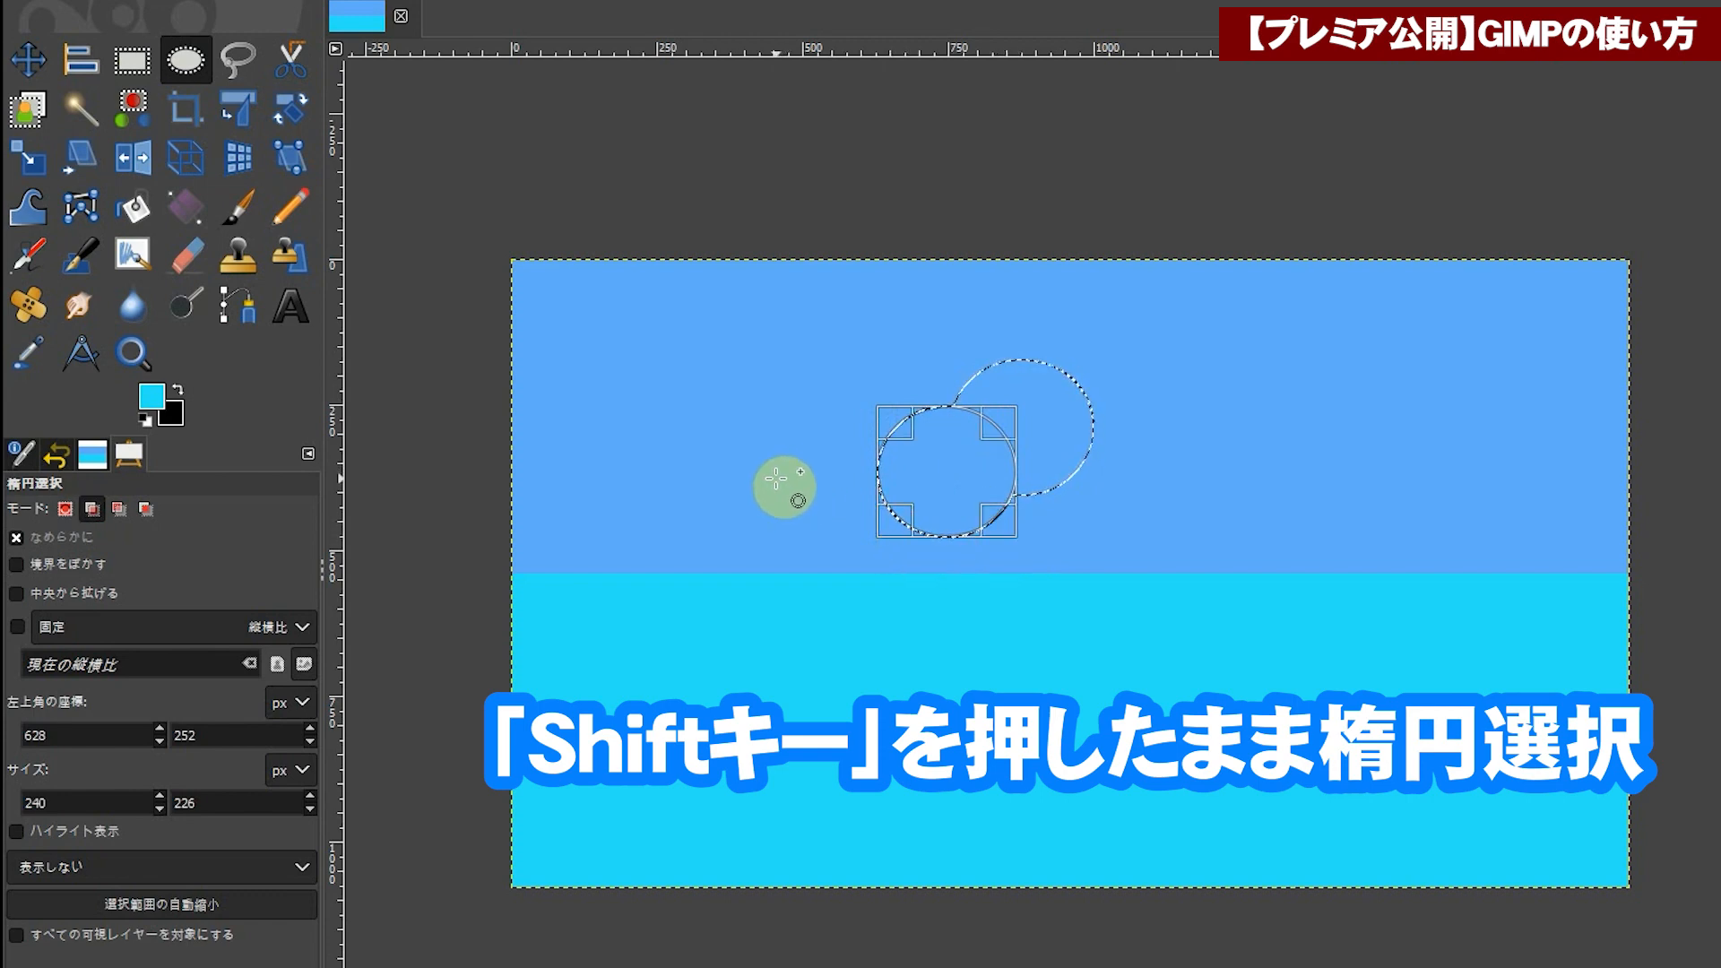
pyautogui.moveTo(778, 472); pyautogui.dragTo(944, 625)
pyautogui.moveTo(692, 513); pyautogui.dragTo(842, 663)
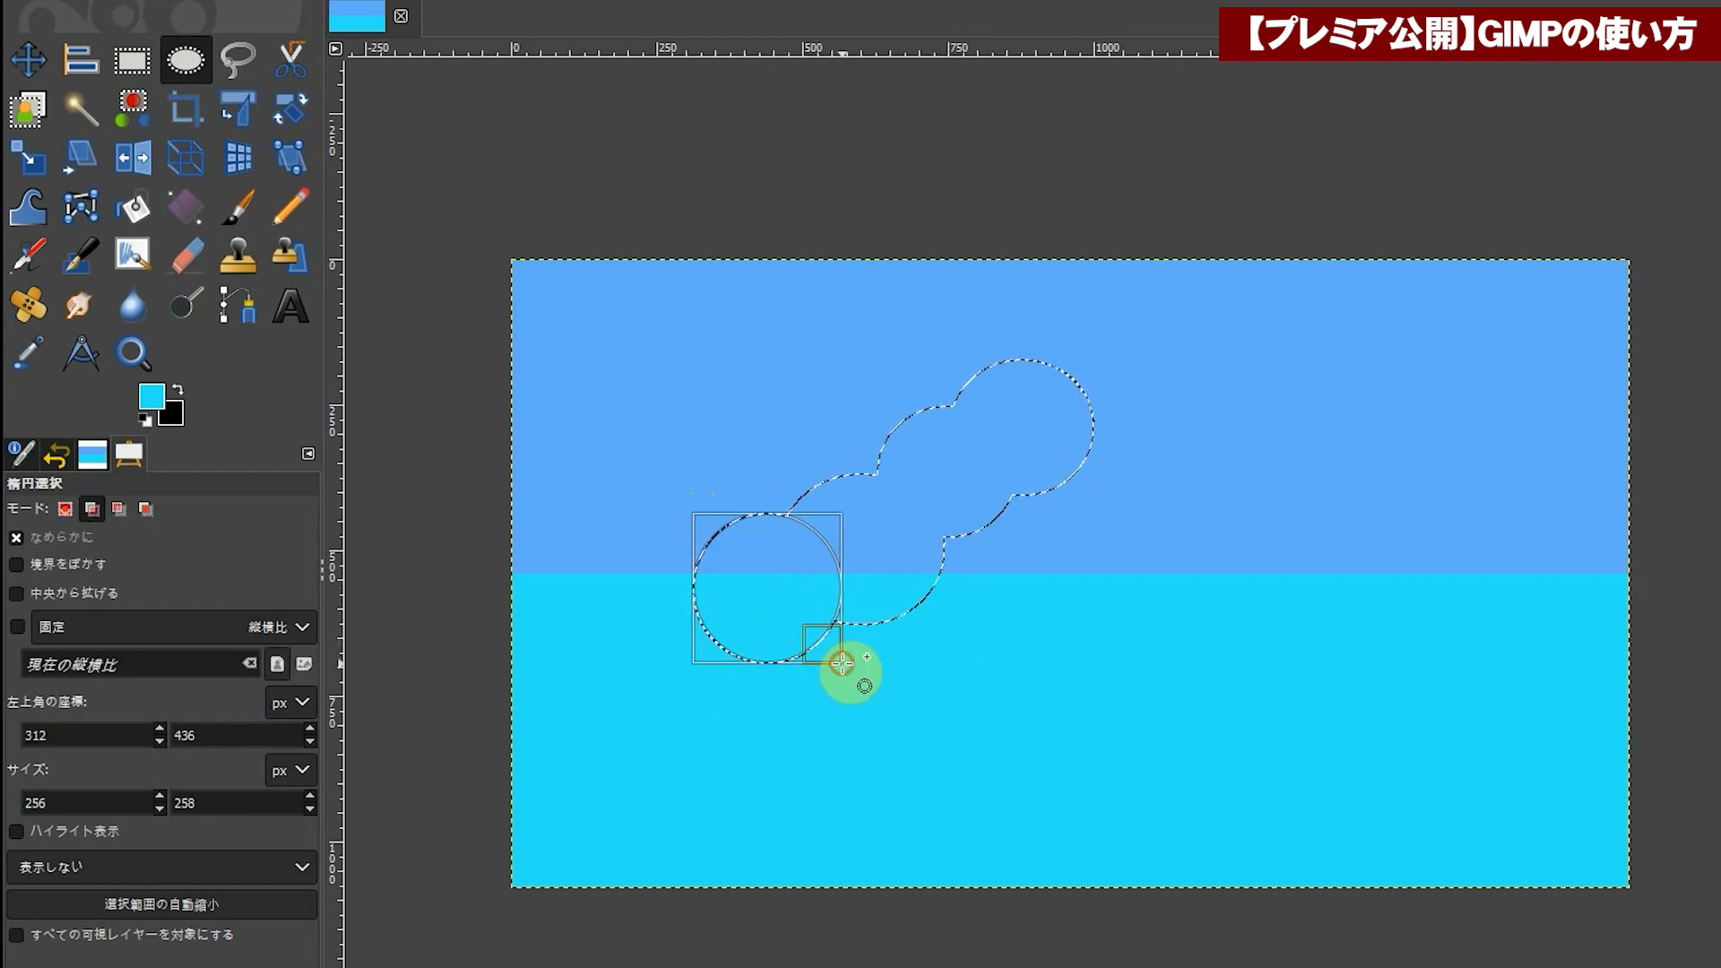
pyautogui.moveTo(606, 539); pyautogui.dragTo(739, 663)
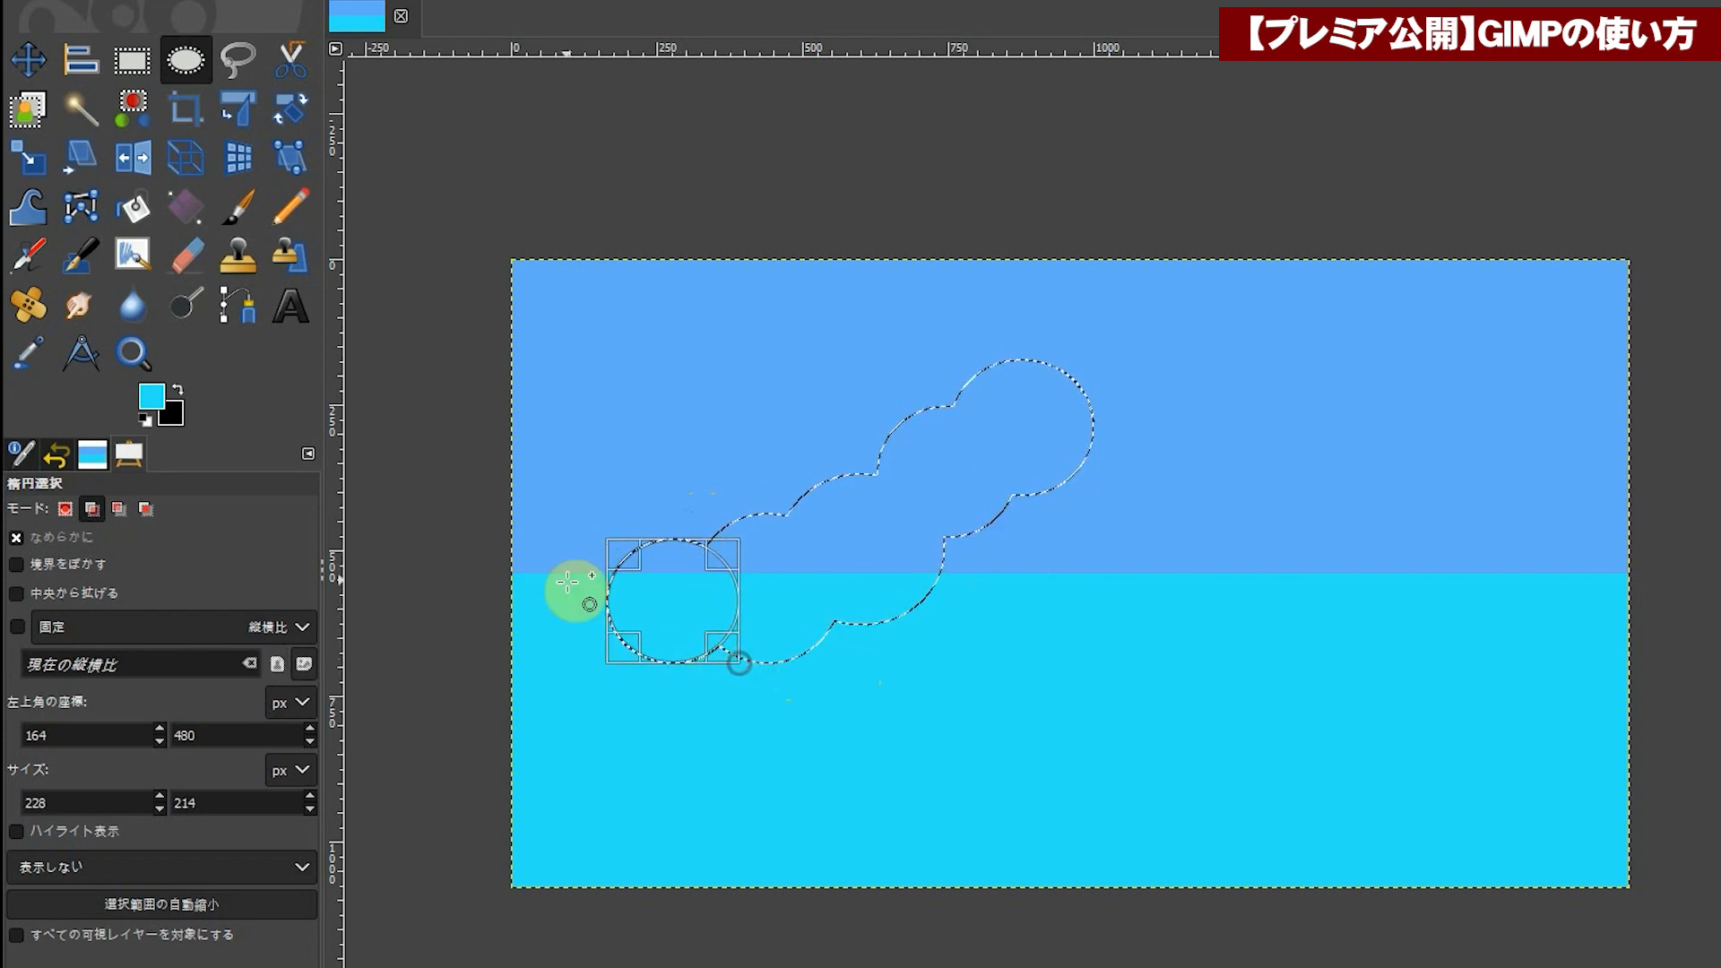
pyautogui.moveTo(544, 549); pyautogui.dragTo(650, 663)
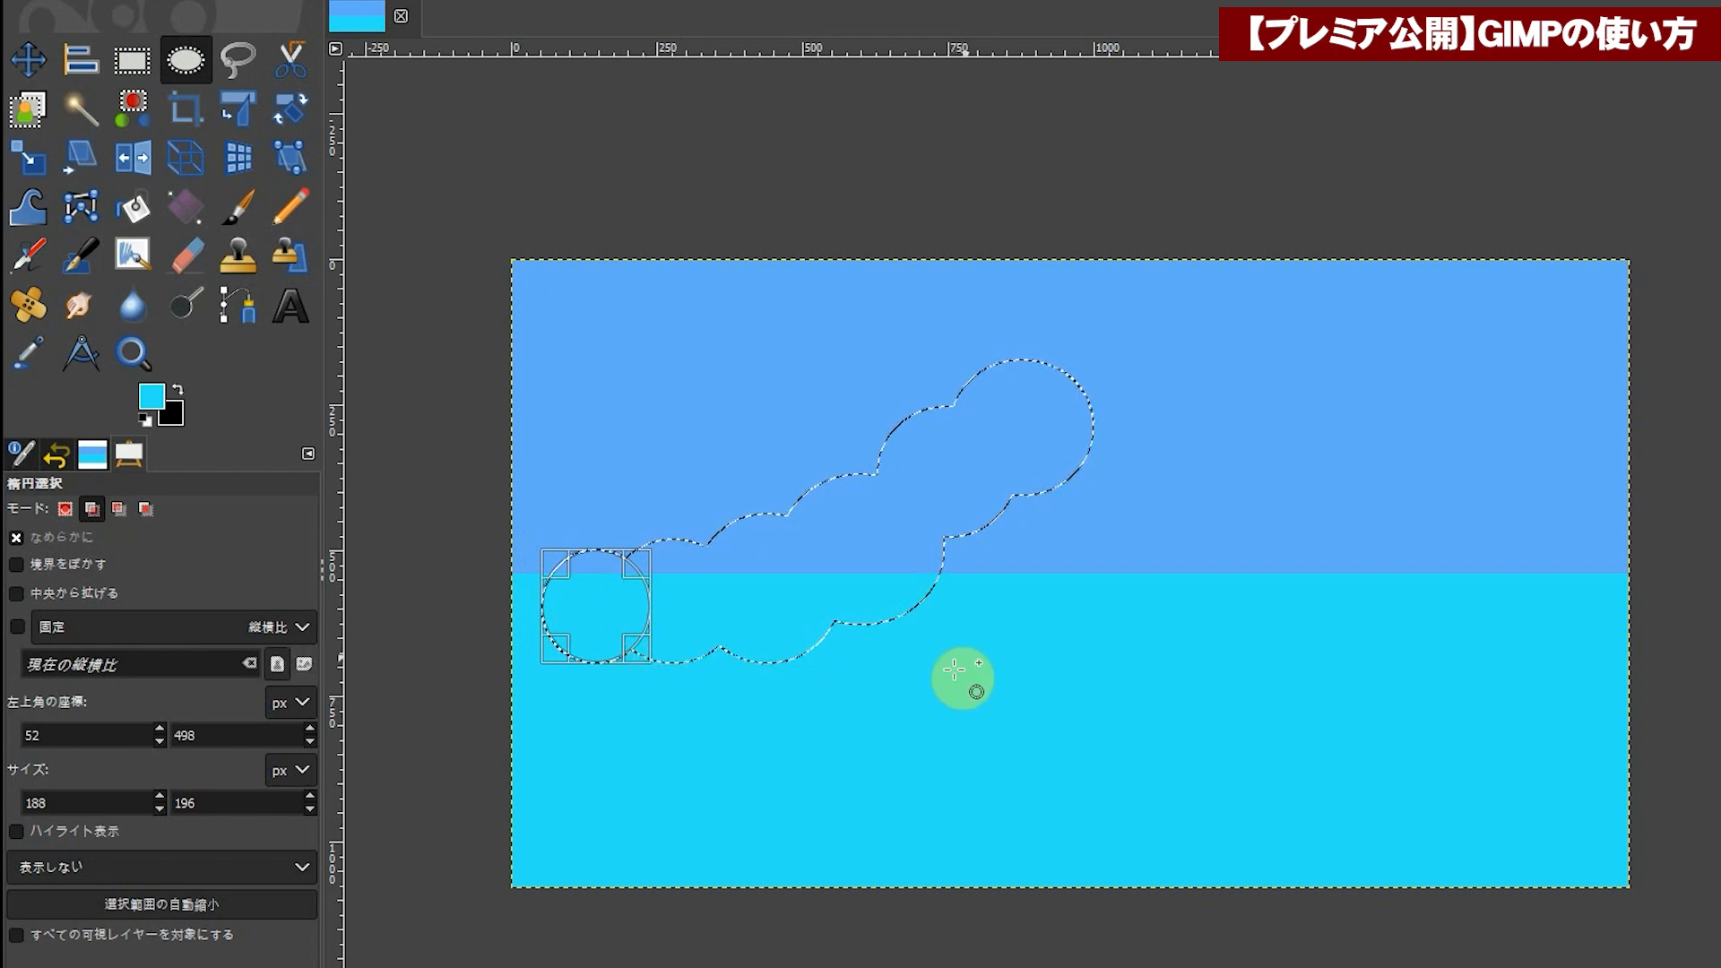
# Step: Add overlapping ellipses descending toward the canvas's right edge and fill the selection's lower-centre gap with an ellipse about 446 × 384 px
pyautogui.moveTo(1049, 391); pyautogui.dragTo(1191, 538)
pyautogui.moveTo(1142, 477); pyautogui.dragTo(1296, 629)
pyautogui.moveTo(1252, 523); pyautogui.dragTo(1391, 669)
pyautogui.click(1353, 556)
pyautogui.moveTo(1347, 546); pyautogui.dragTo(1565, 550)
pyautogui.click(1452, 638)
pyautogui.moveTo(1613, 618); pyautogui.dragTo(1551, 563)
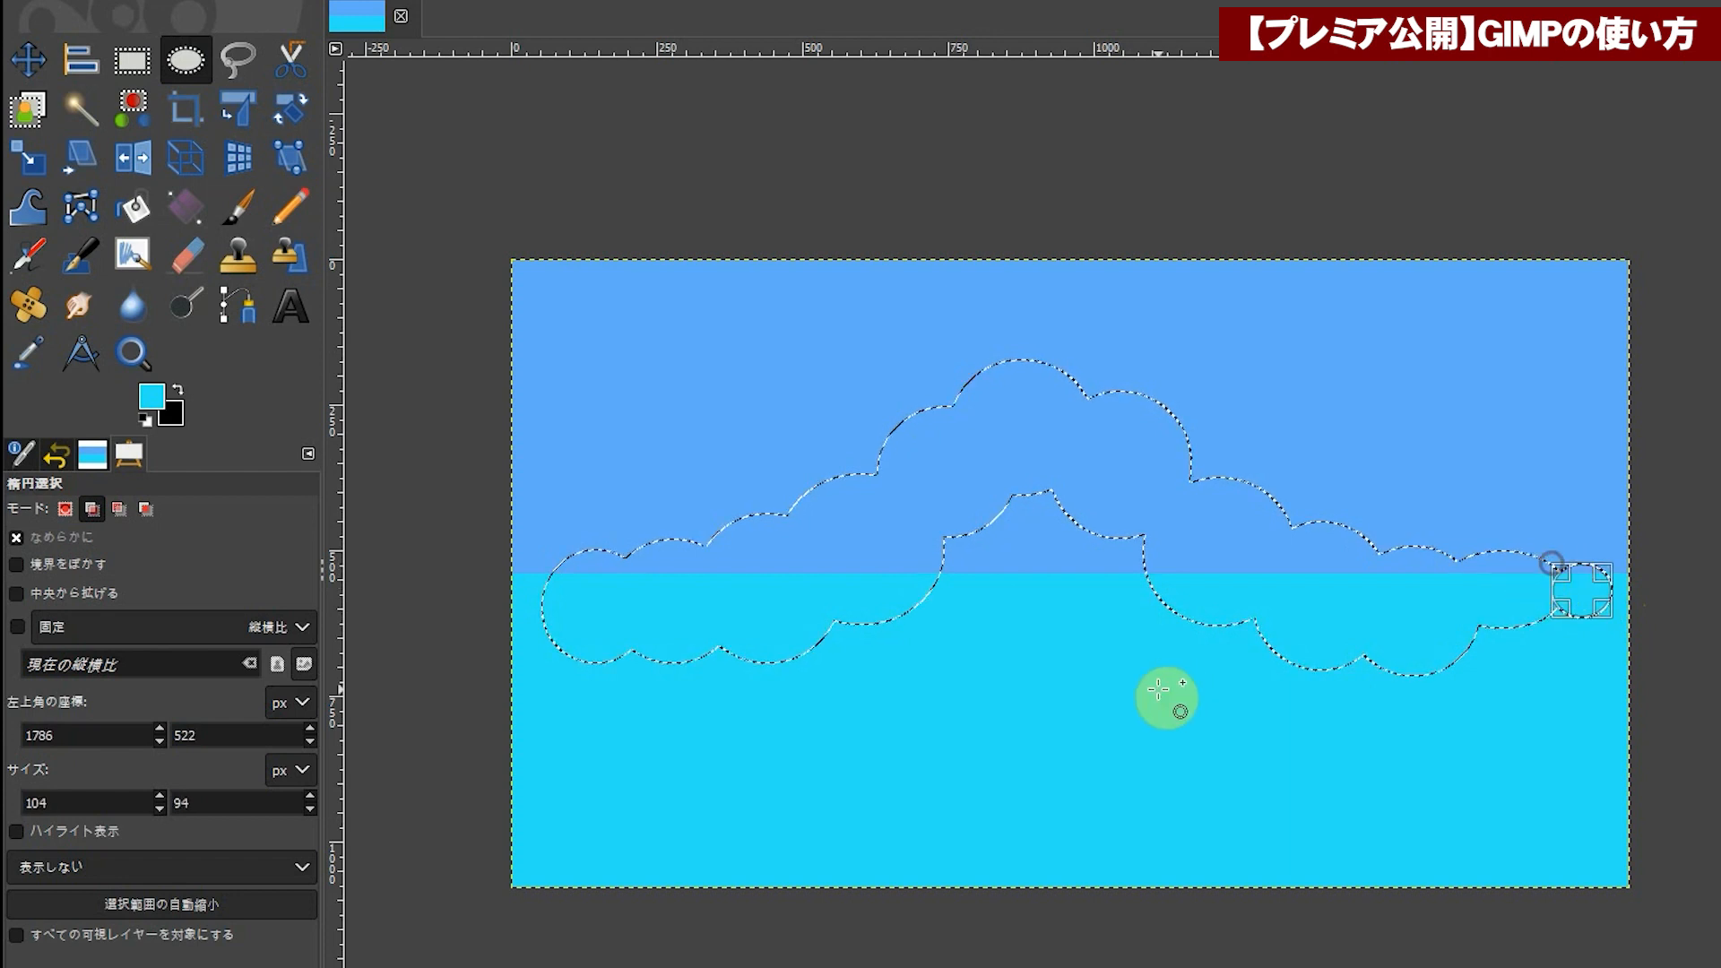
pyautogui.moveTo(918, 484); pyautogui.dragTo(1179, 692)
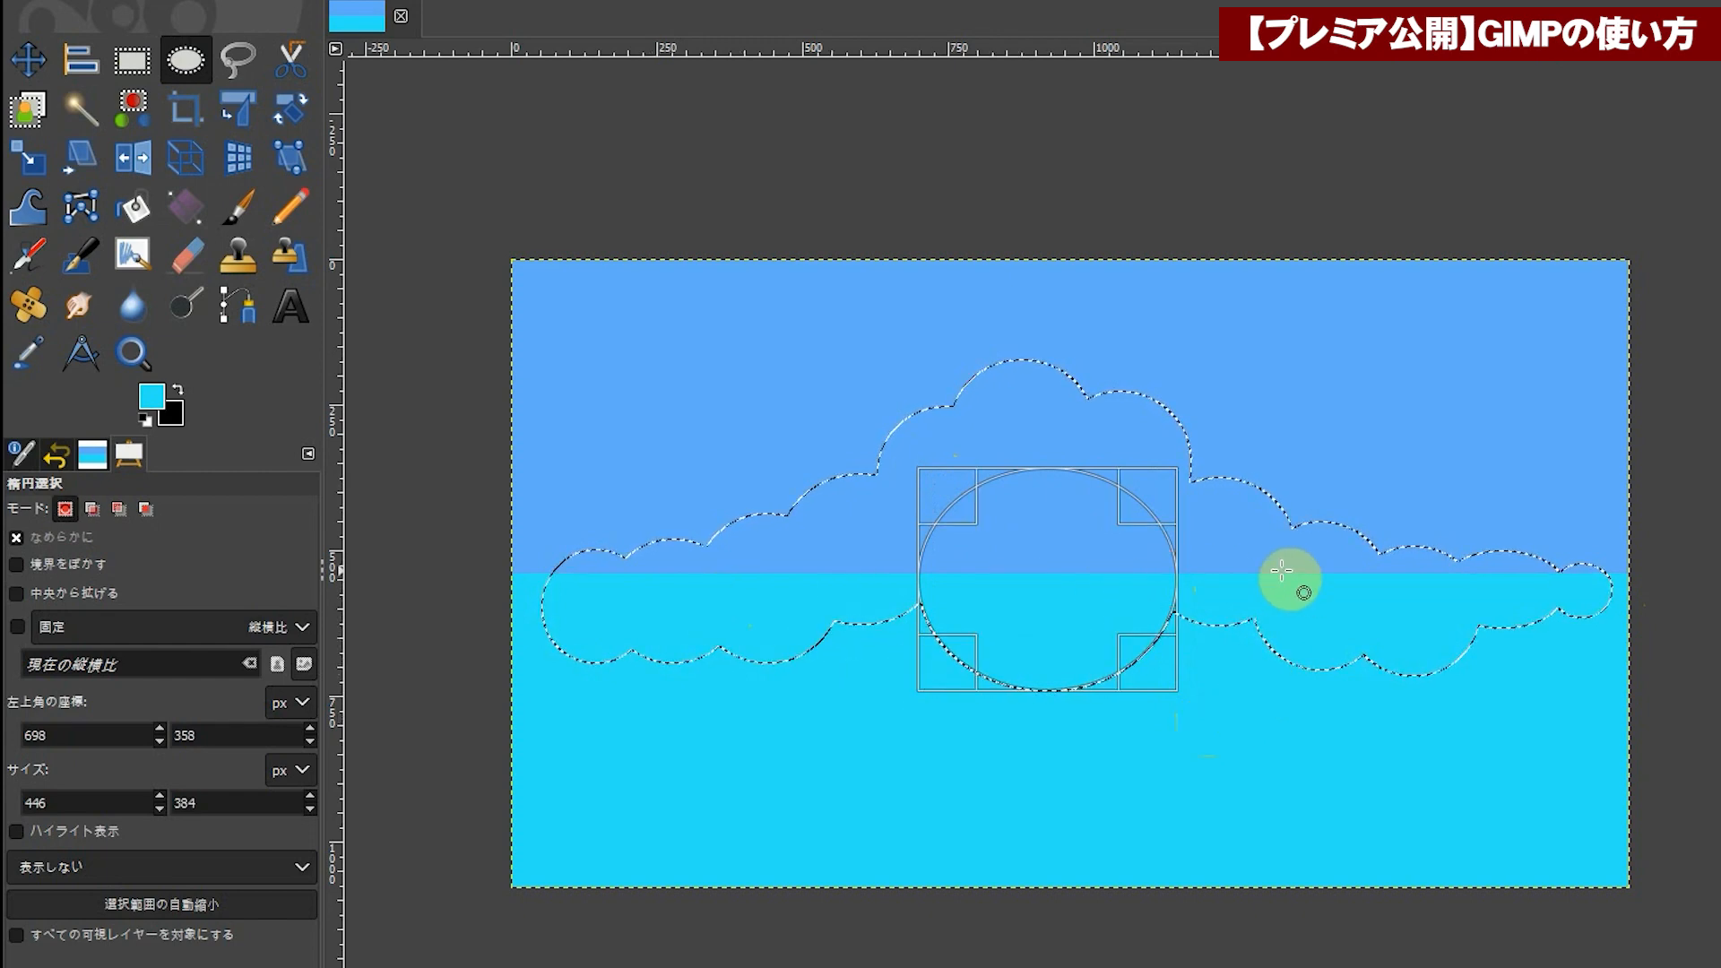
pyautogui.press('Return')
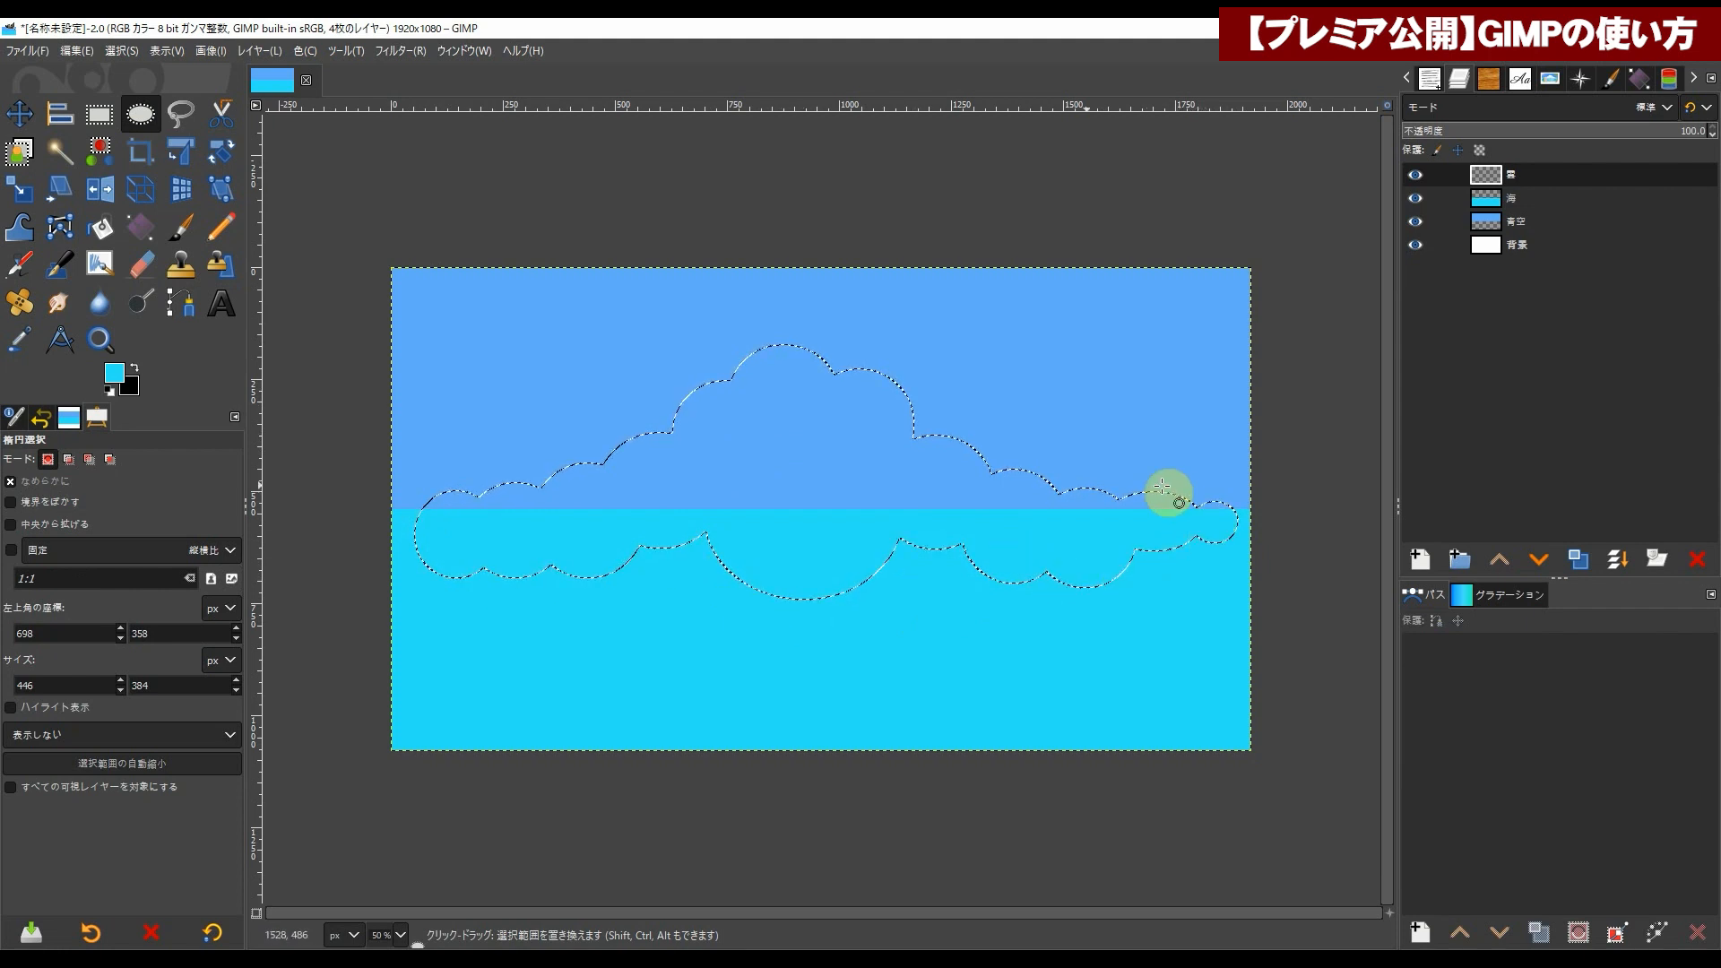
# Step: Set the foreground colour to white and fill the cloud selection on the 雲 layer with the Bucket Fill tool
pyautogui.click(115, 375)
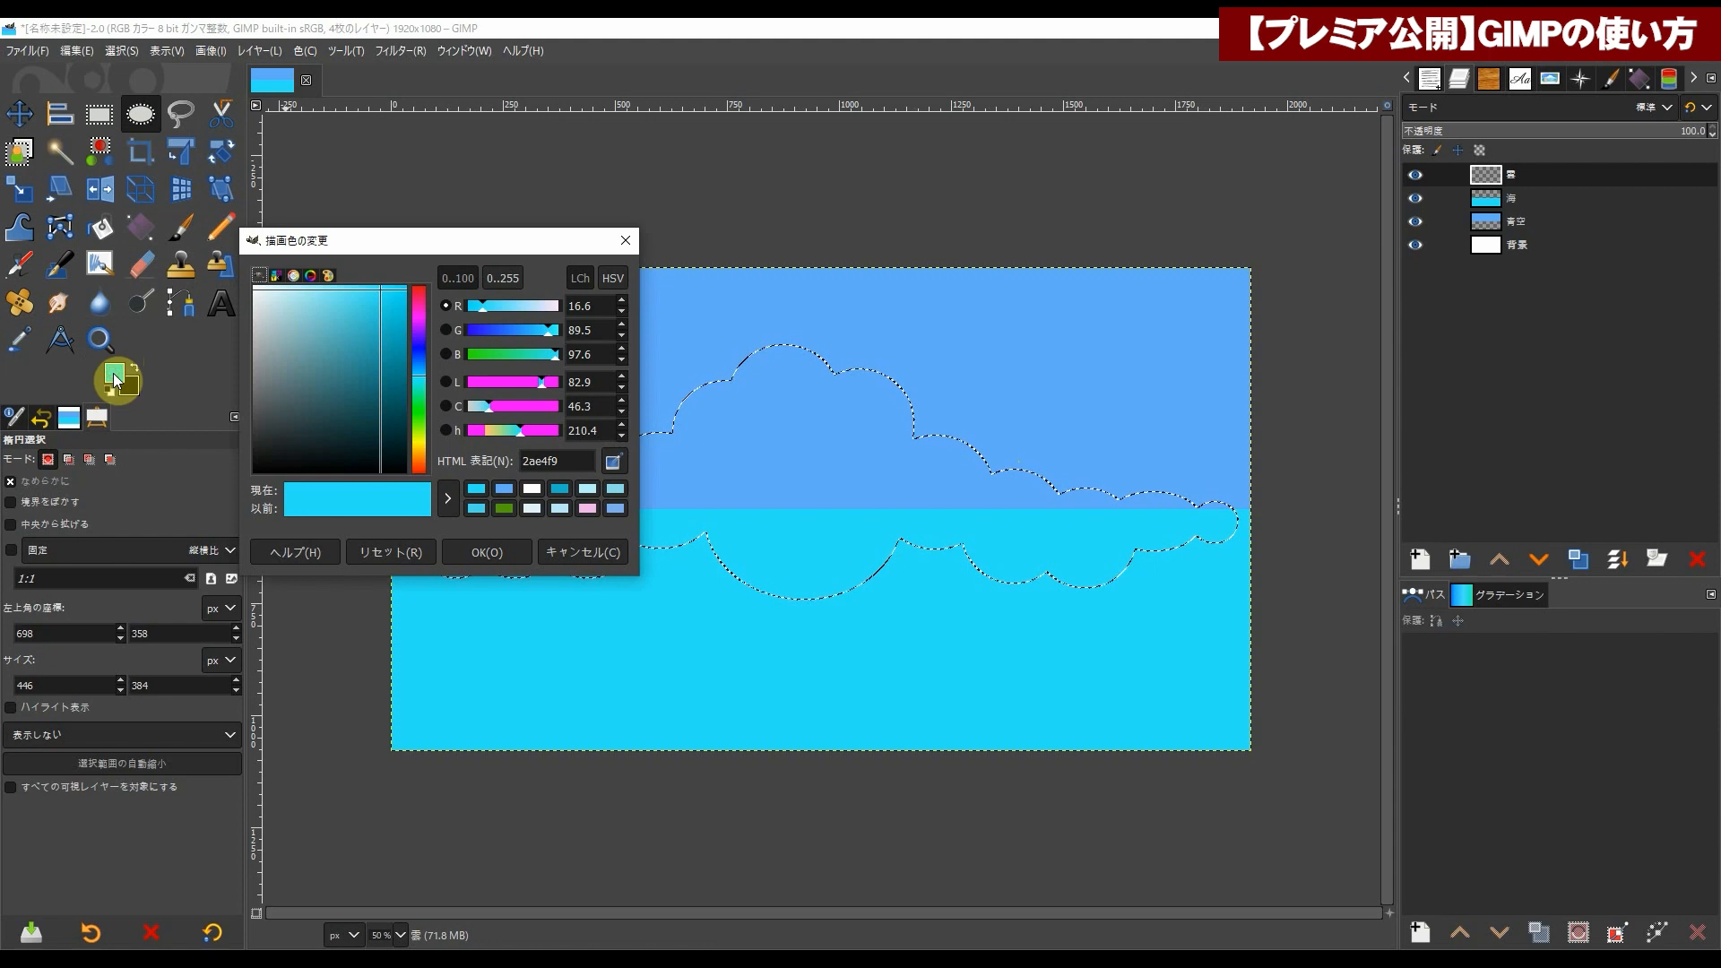
pyautogui.click(534, 498)
pyautogui.click(491, 554)
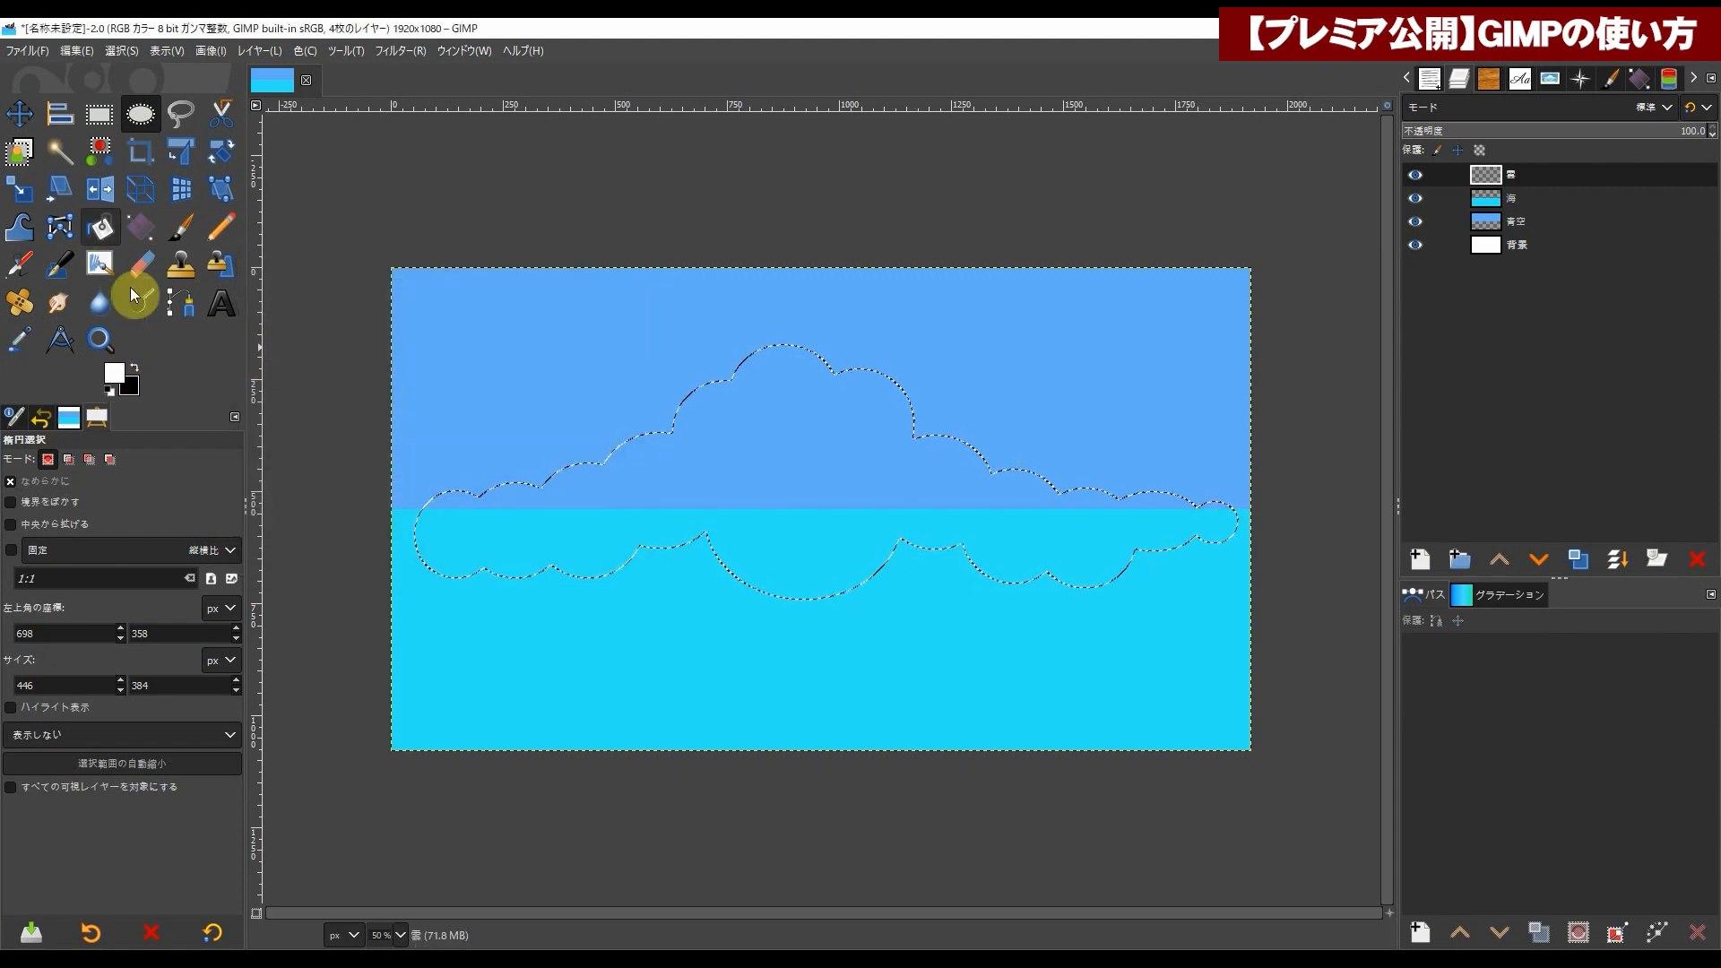
pyautogui.click(100, 226)
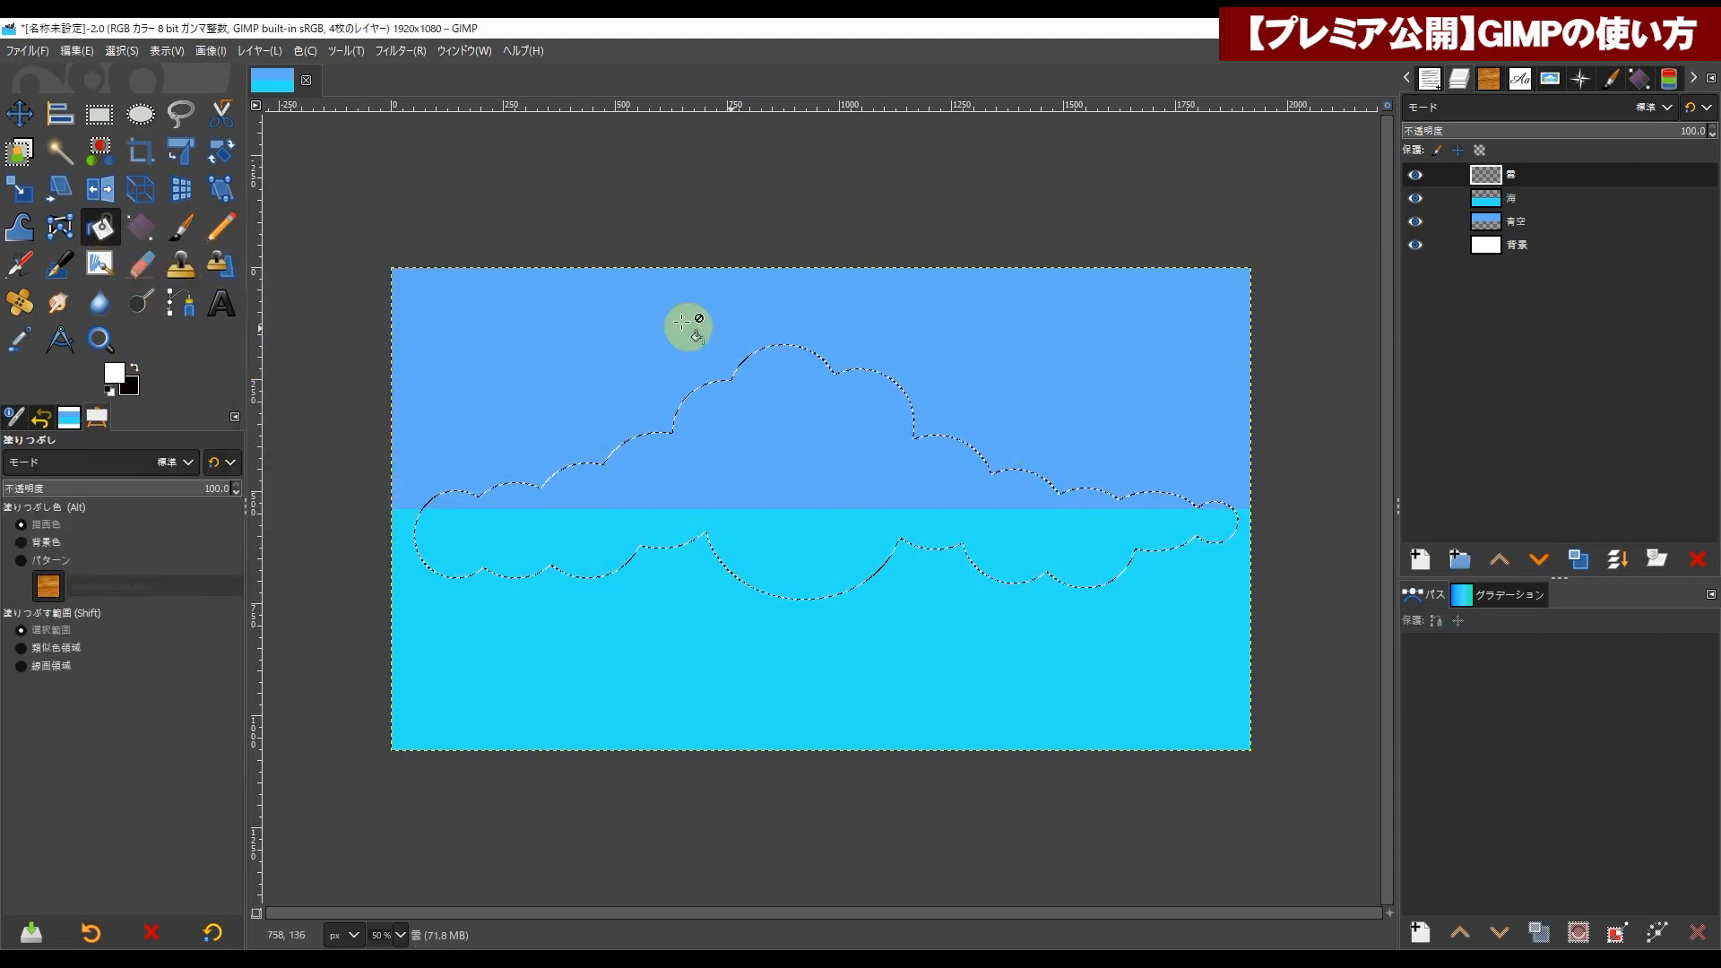
pyautogui.click(796, 433)
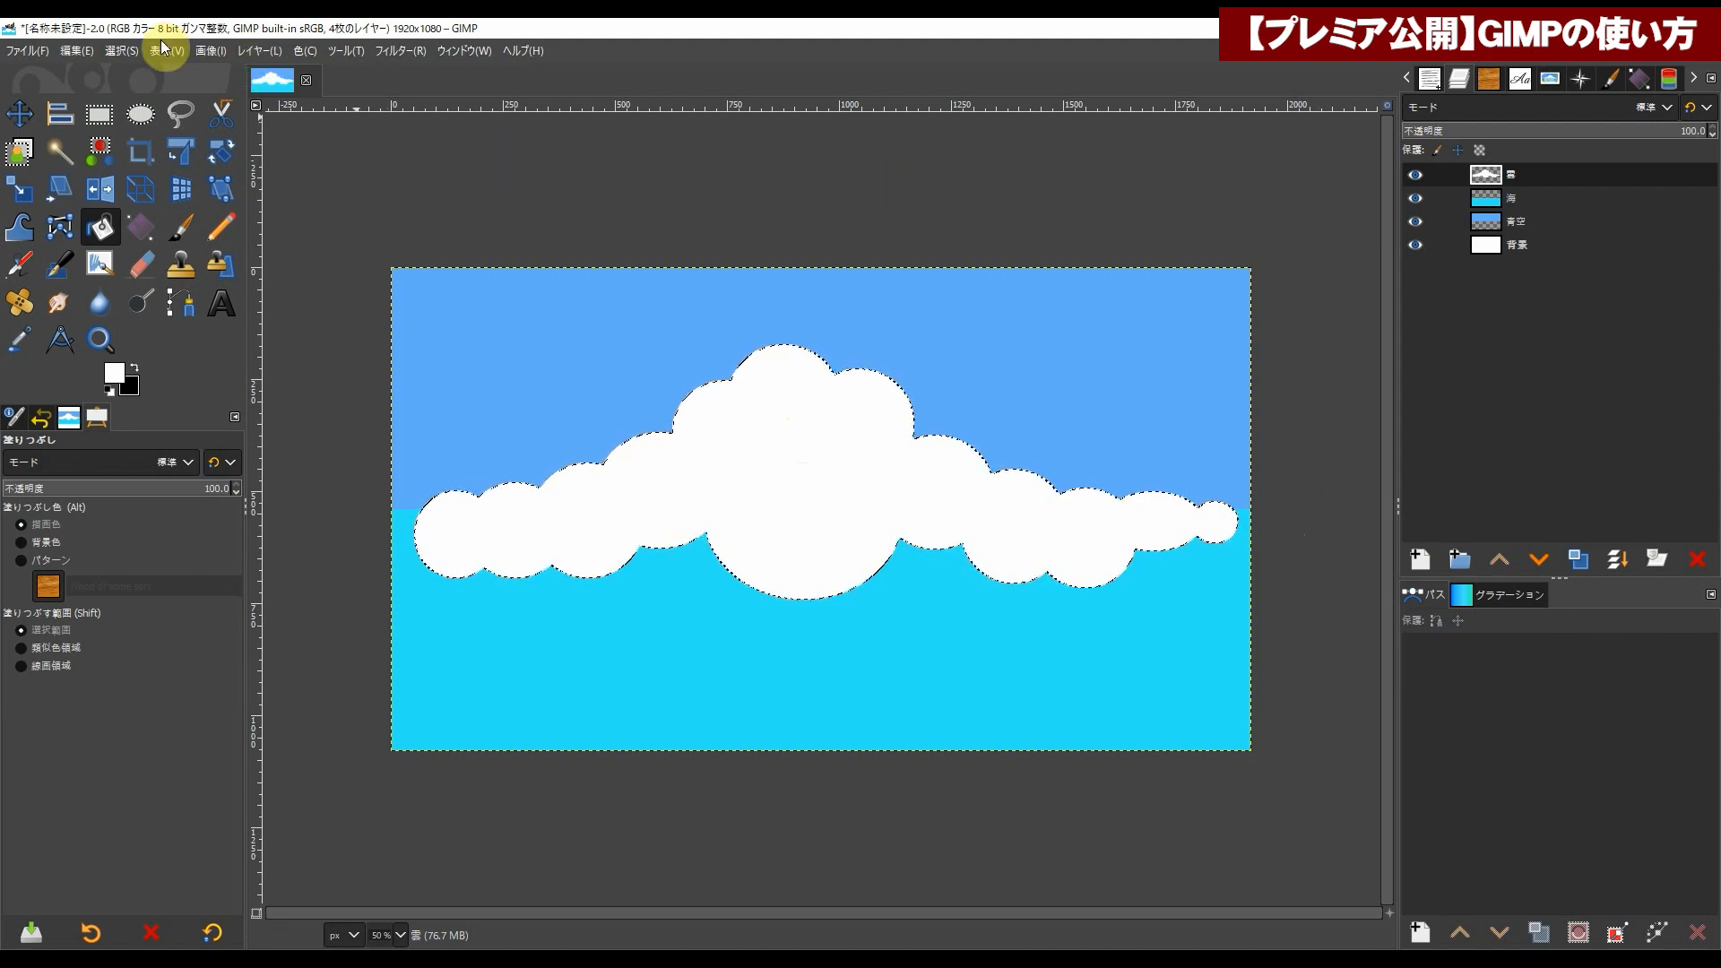
# Step: Clear the selection and move the 雲 layer below the 海 layer
pyautogui.click(120, 50)
pyautogui.click(142, 98)
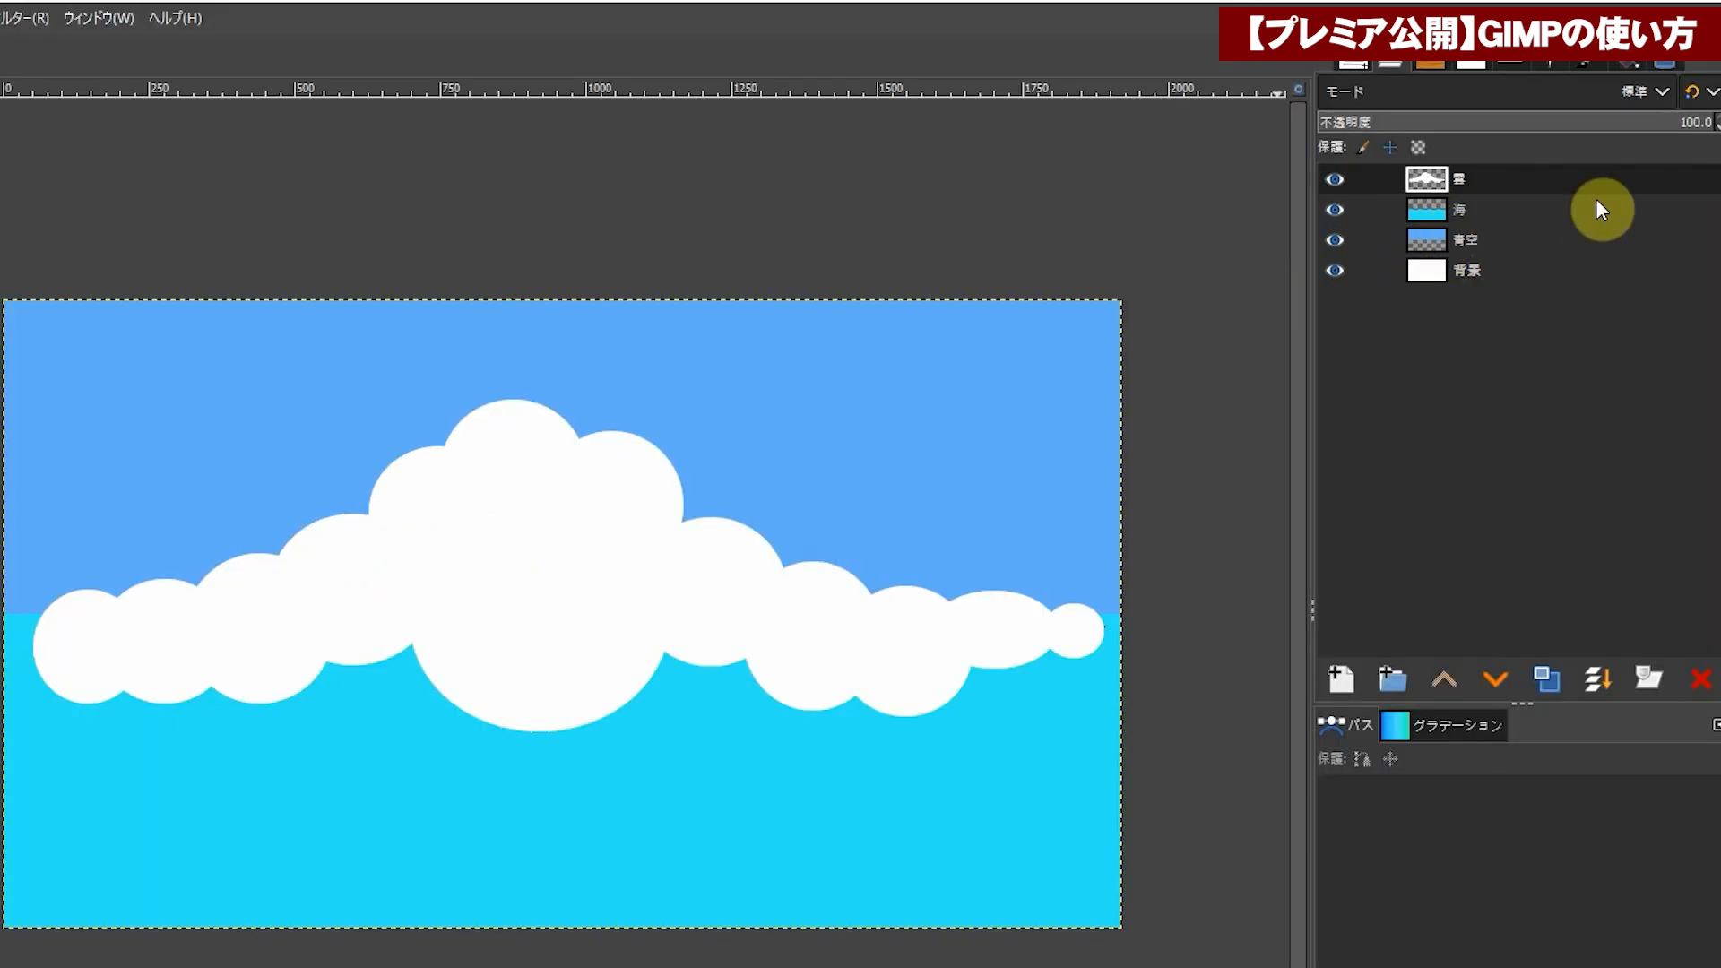
pyautogui.click(1489, 678)
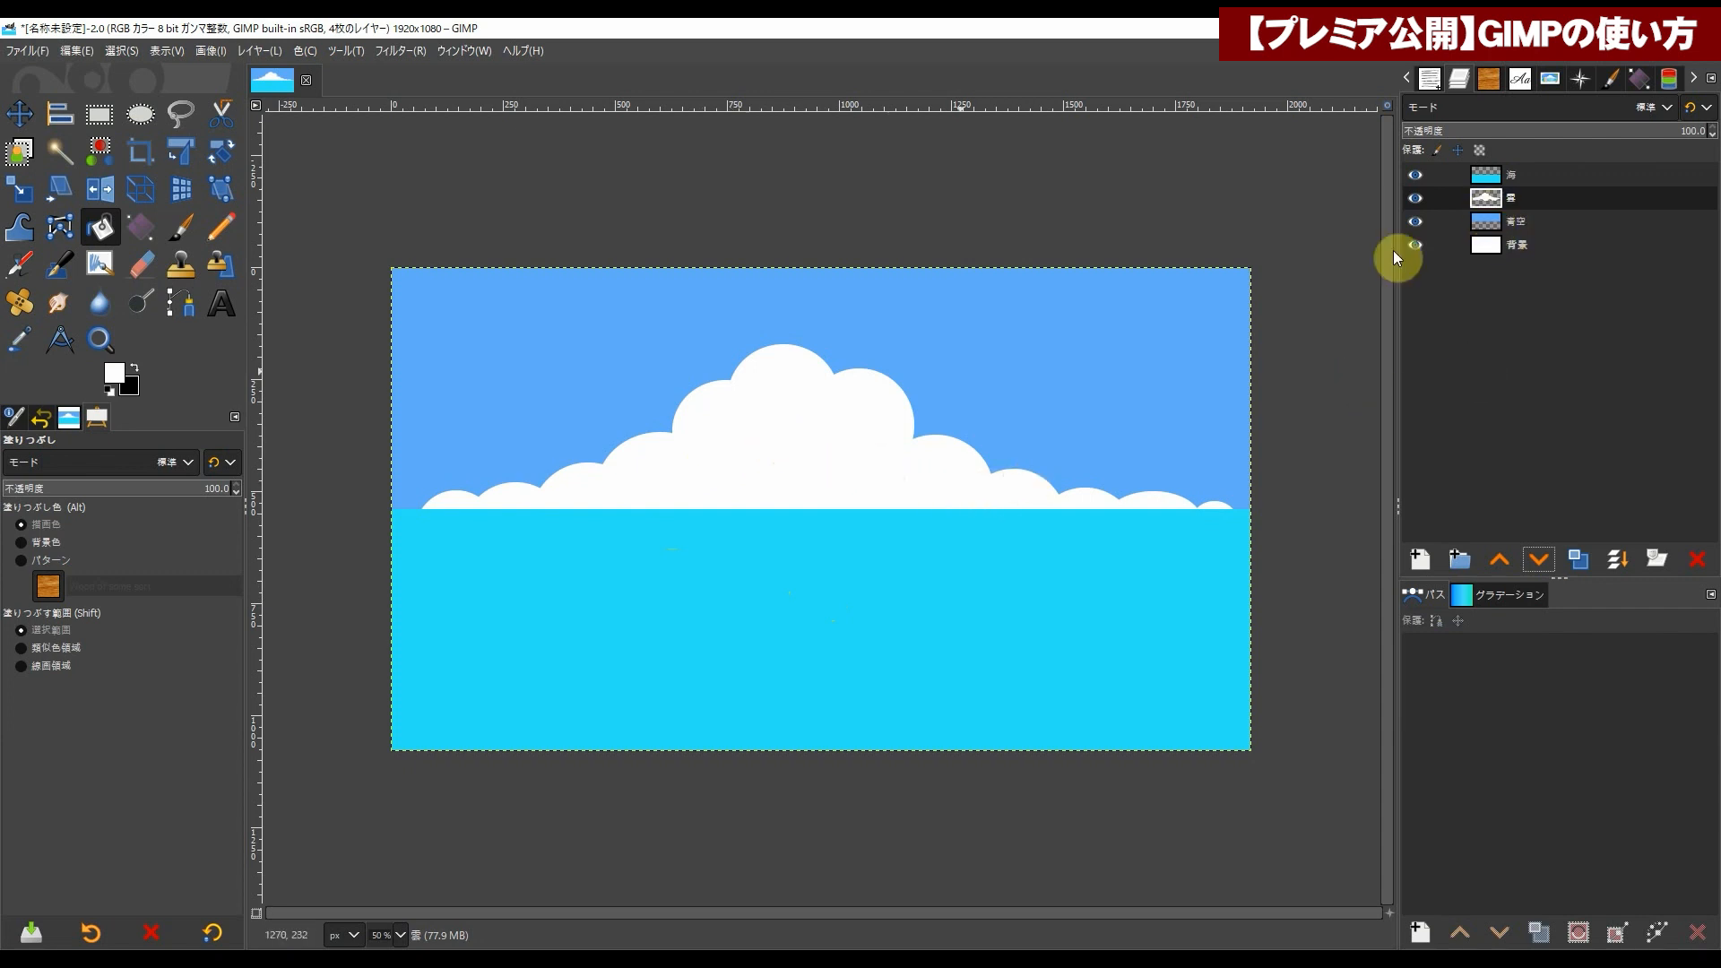
# Step: On the 雲 layer, build a smaller cloud-shaped selection from five overlapping ellipses across the white cloud's lower middle
pyautogui.click(1511, 197)
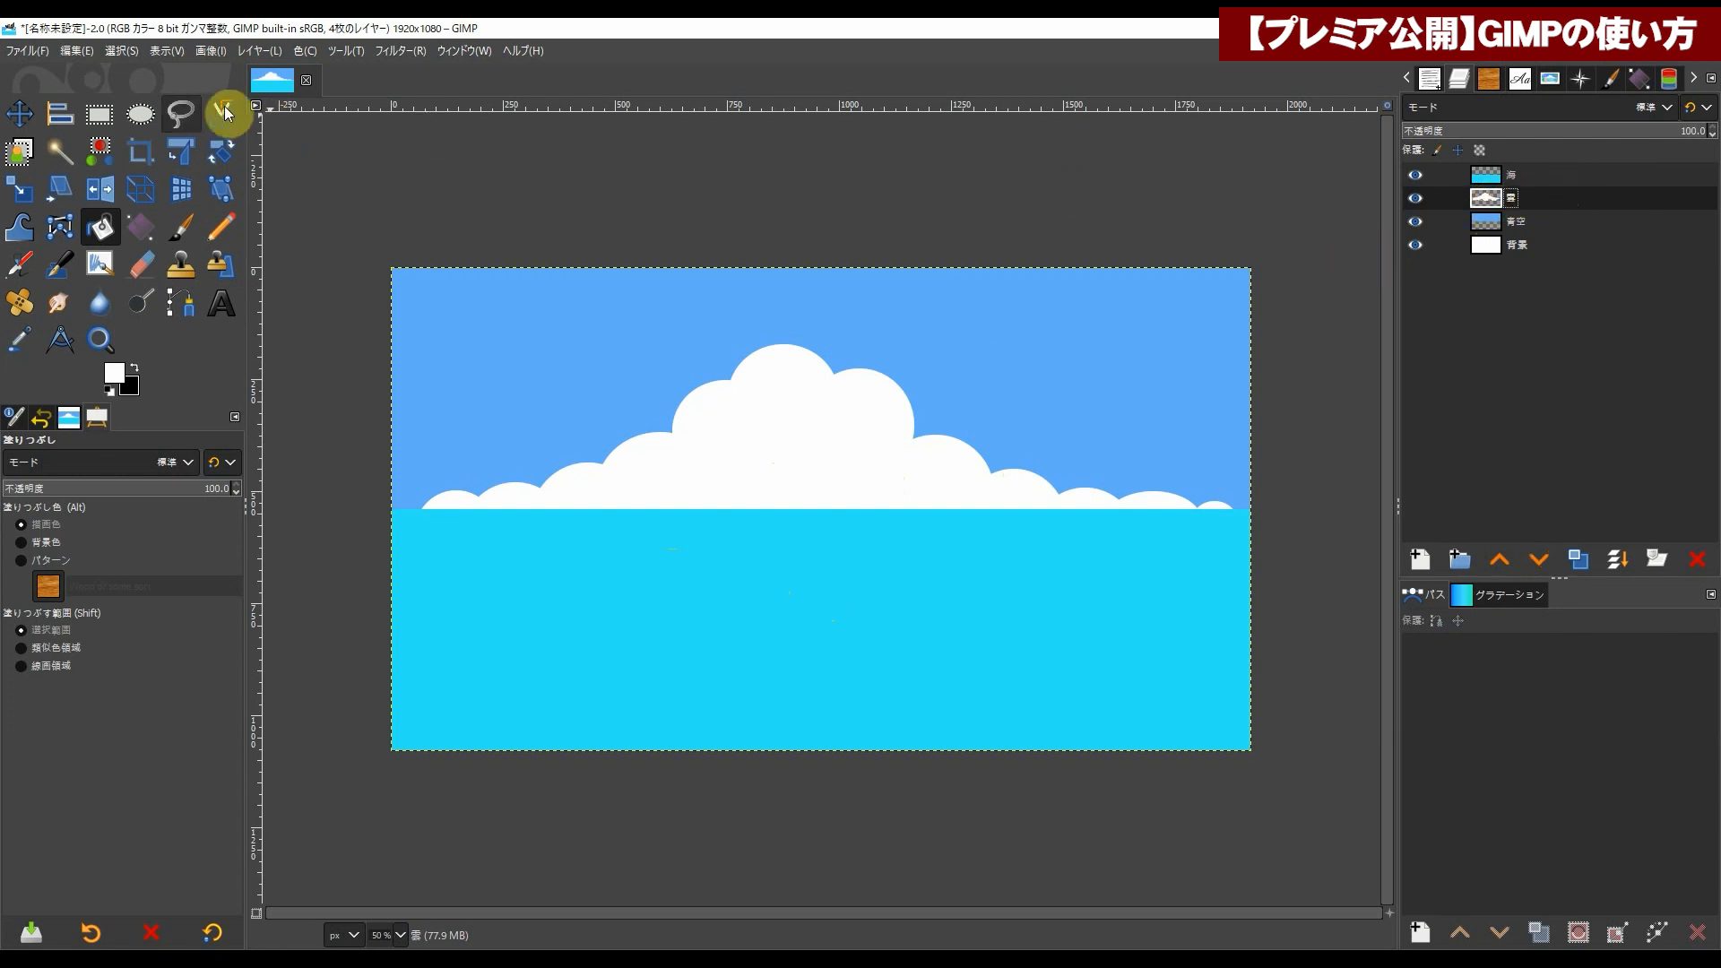
pyautogui.click(131, 116)
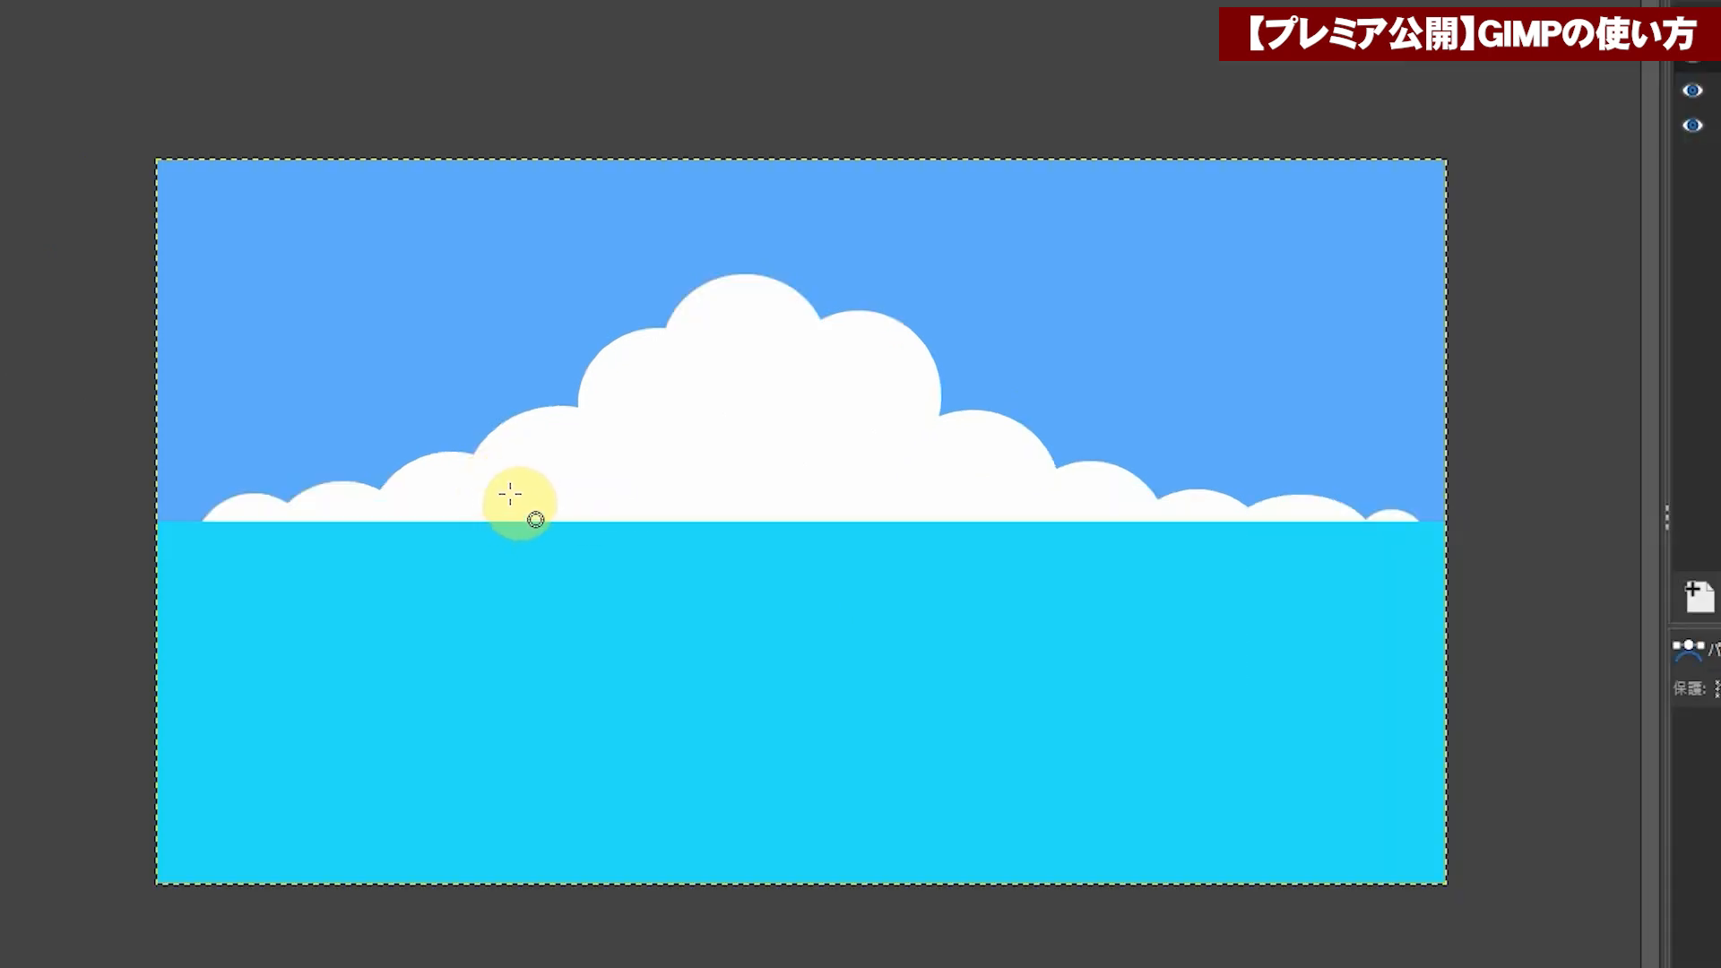
pyautogui.moveTo(505, 484); pyautogui.dragTo(624, 600)
pyautogui.moveTo(595, 446); pyautogui.dragTo(726, 593)
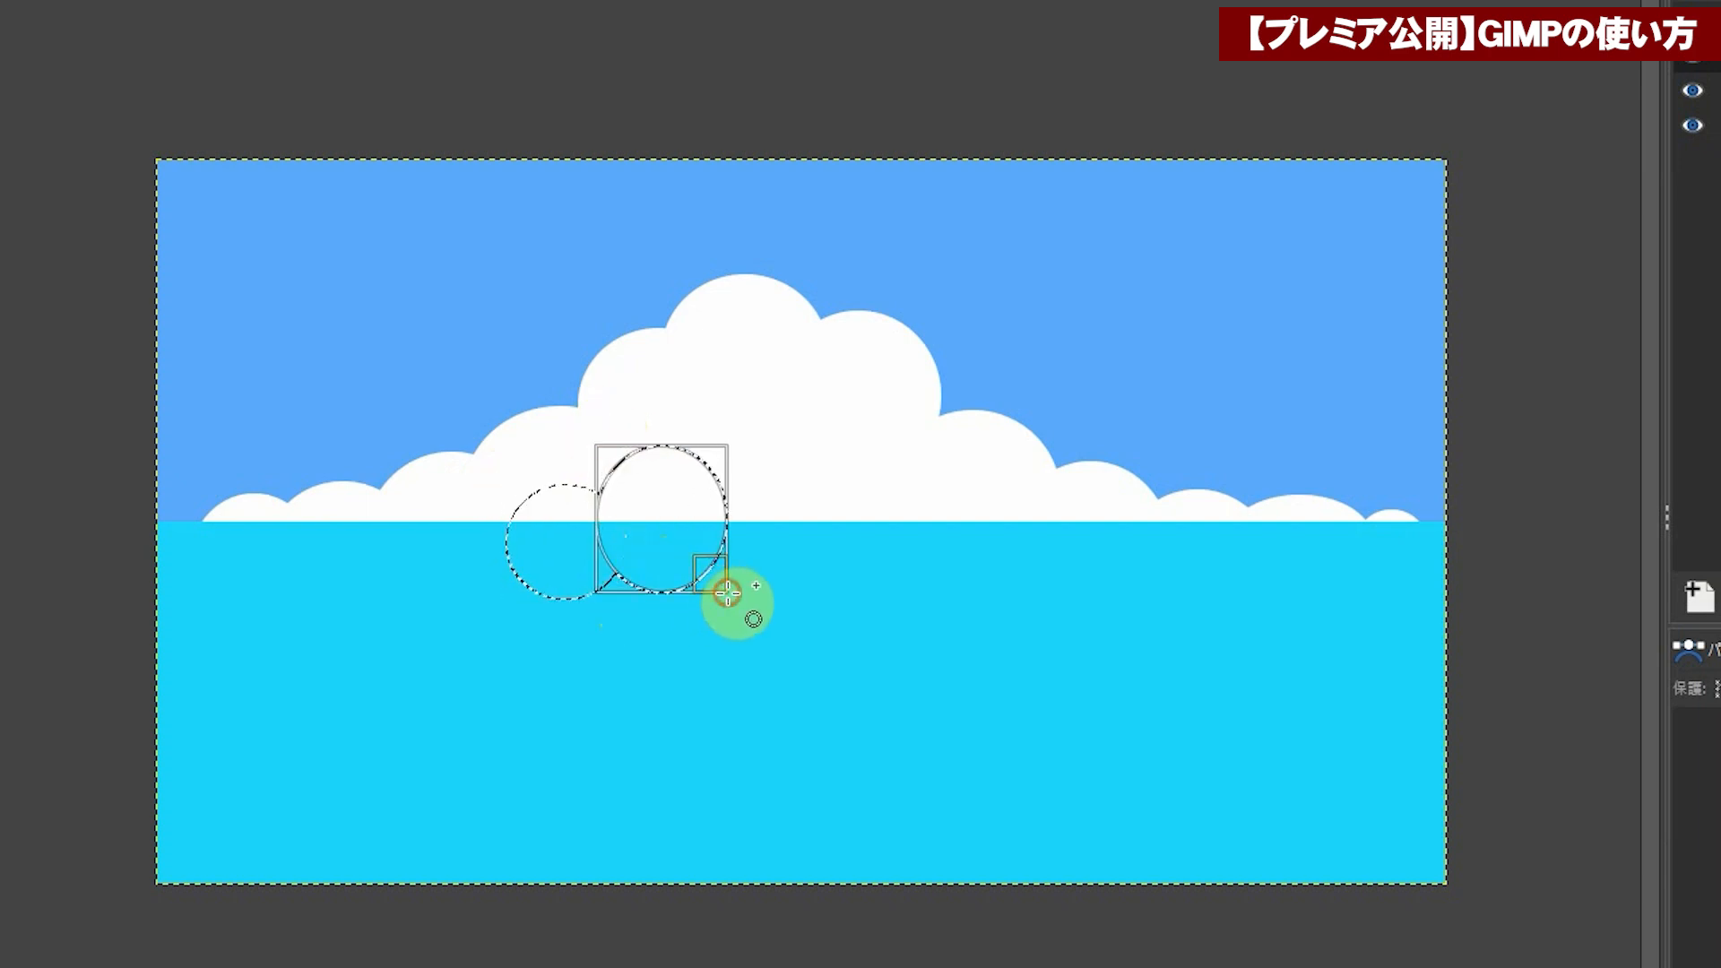
pyautogui.moveTo(698, 409); pyautogui.dragTo(809, 492)
pyautogui.moveTo(964, 609); pyautogui.dragTo(840, 466)
pyautogui.moveTo(1055, 579); pyautogui.dragTo(935, 499)
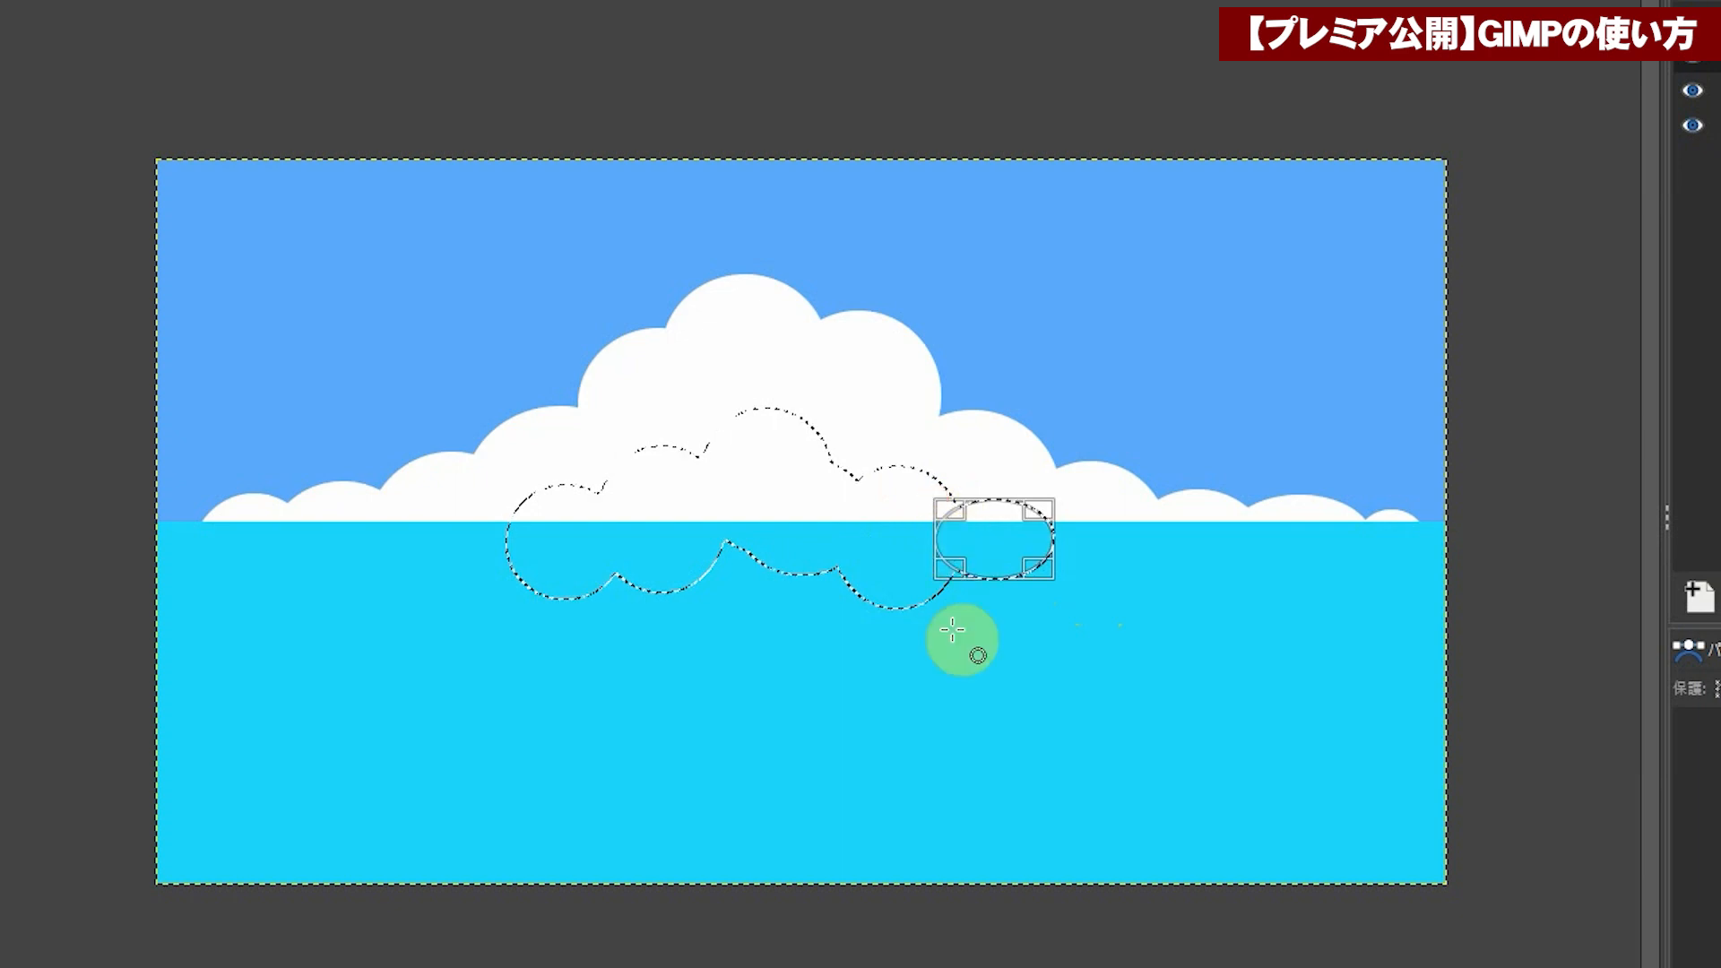
pyautogui.click(953, 630)
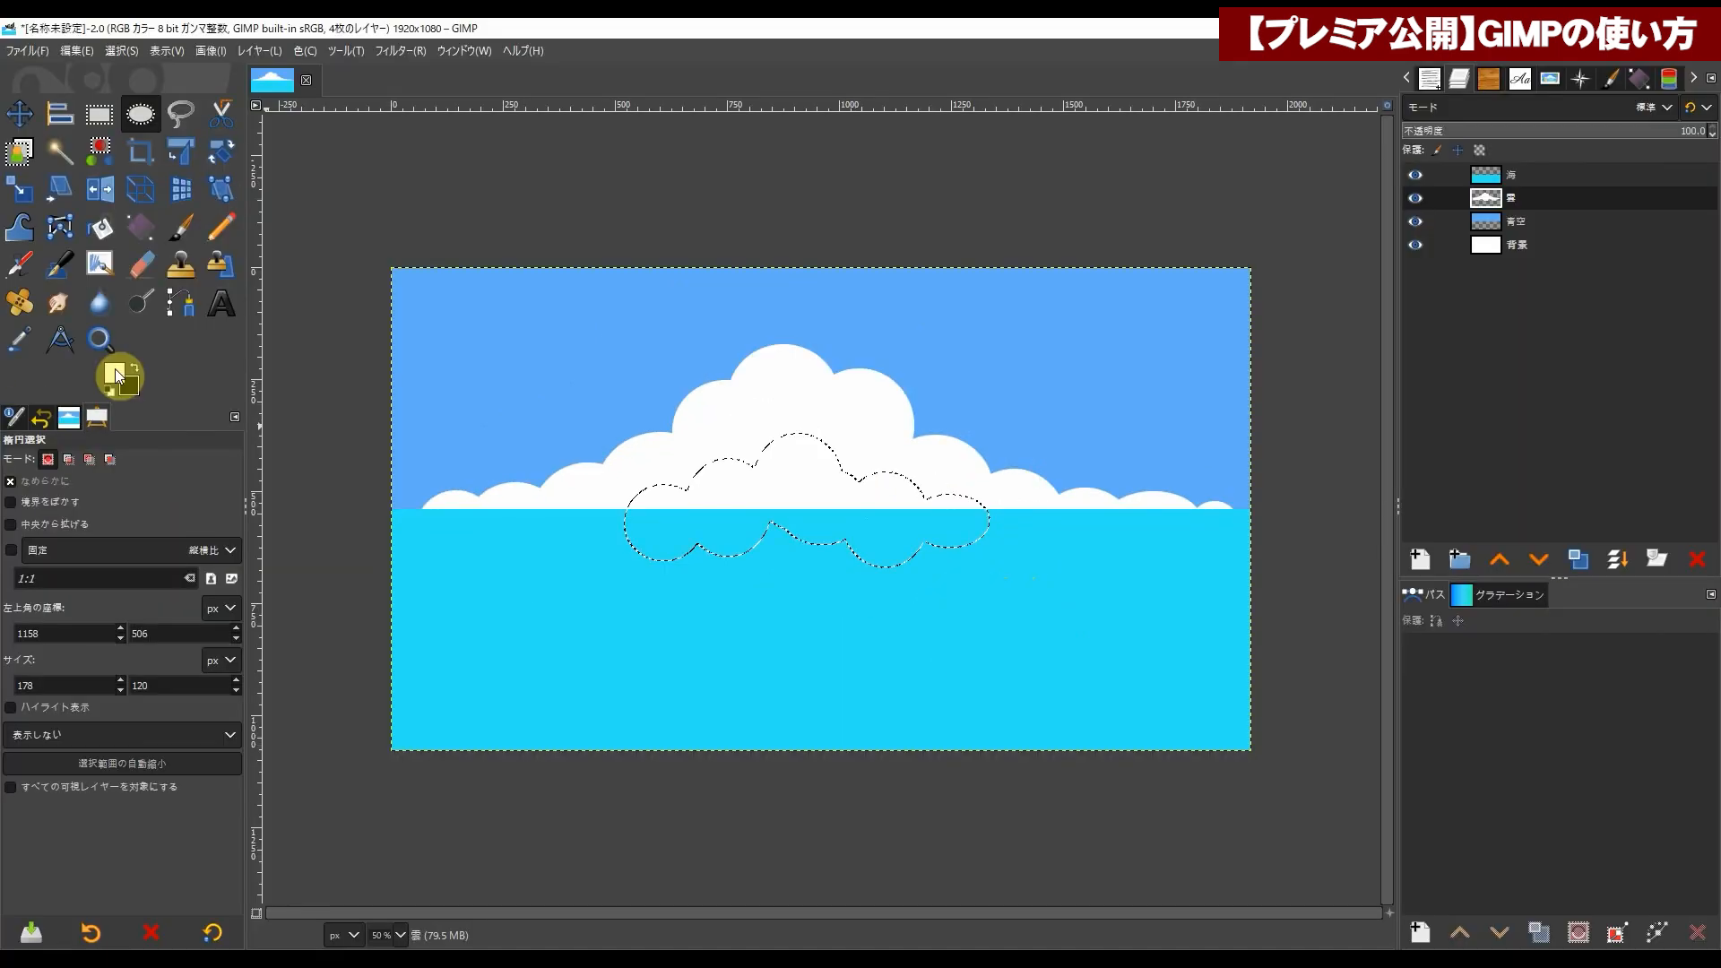
# Step: Try filling the smaller cloud selection with pale blue (d1f9ff) using the Bucket Fill tool, and undo the fill
pyautogui.click(116, 375)
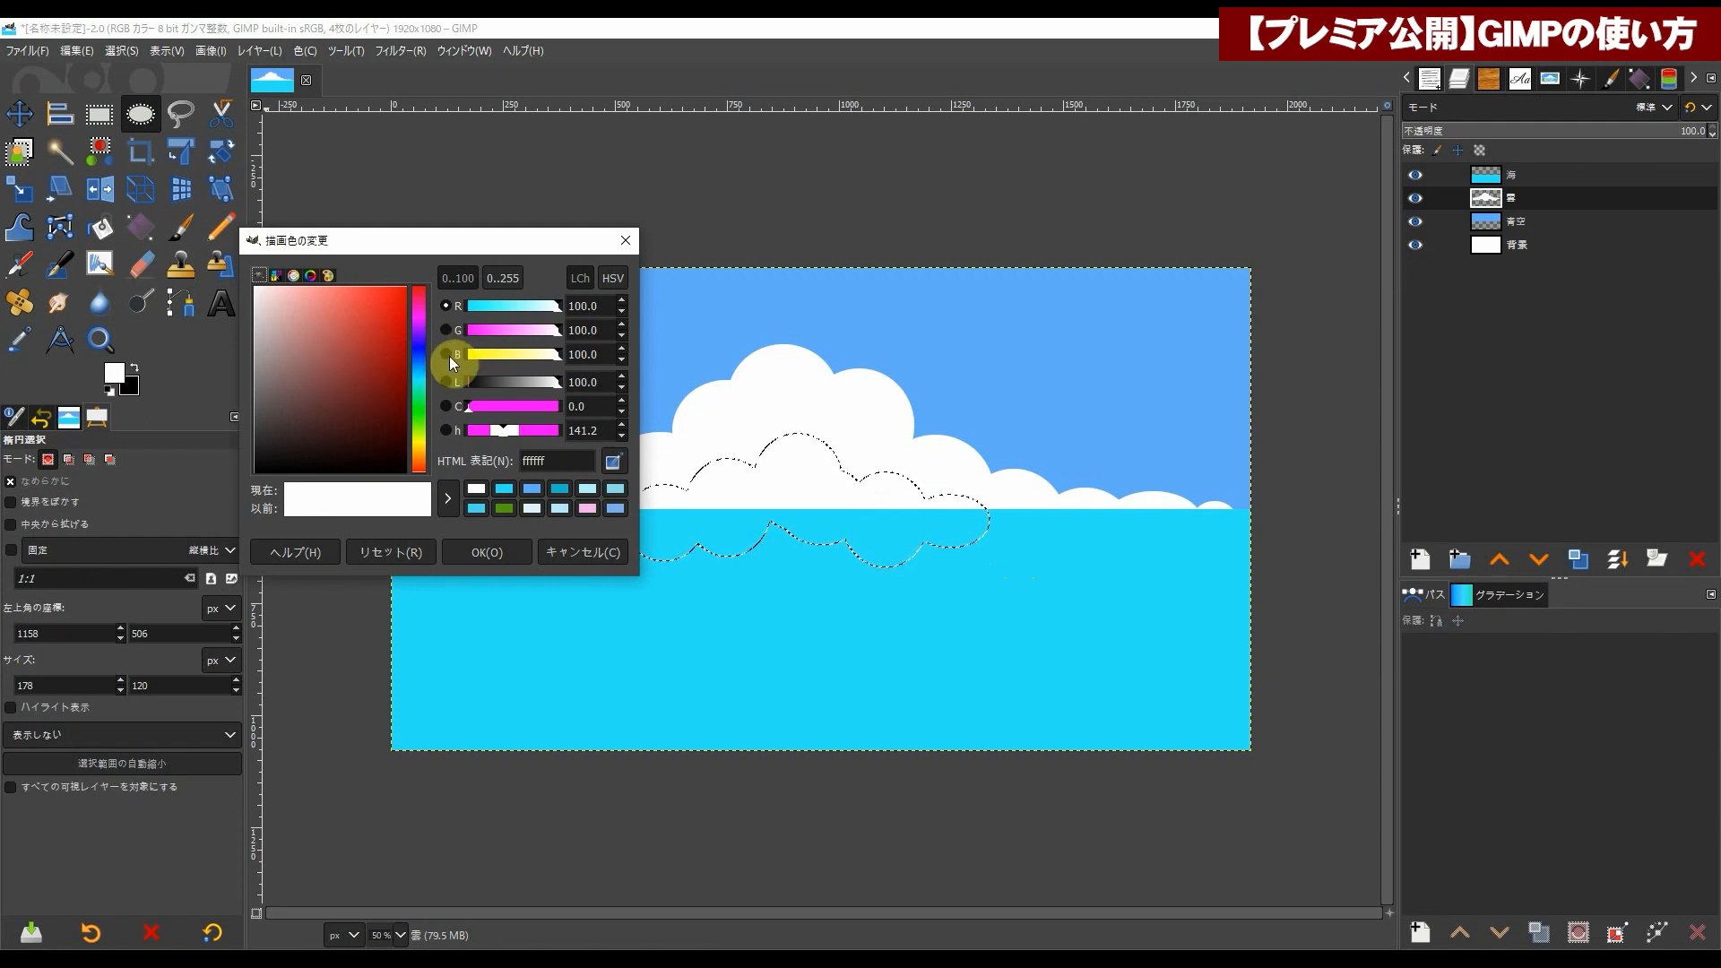
pyautogui.click(416, 374)
pyautogui.click(305, 291)
pyautogui.moveTo(305, 291); pyautogui.dragTo(283, 280)
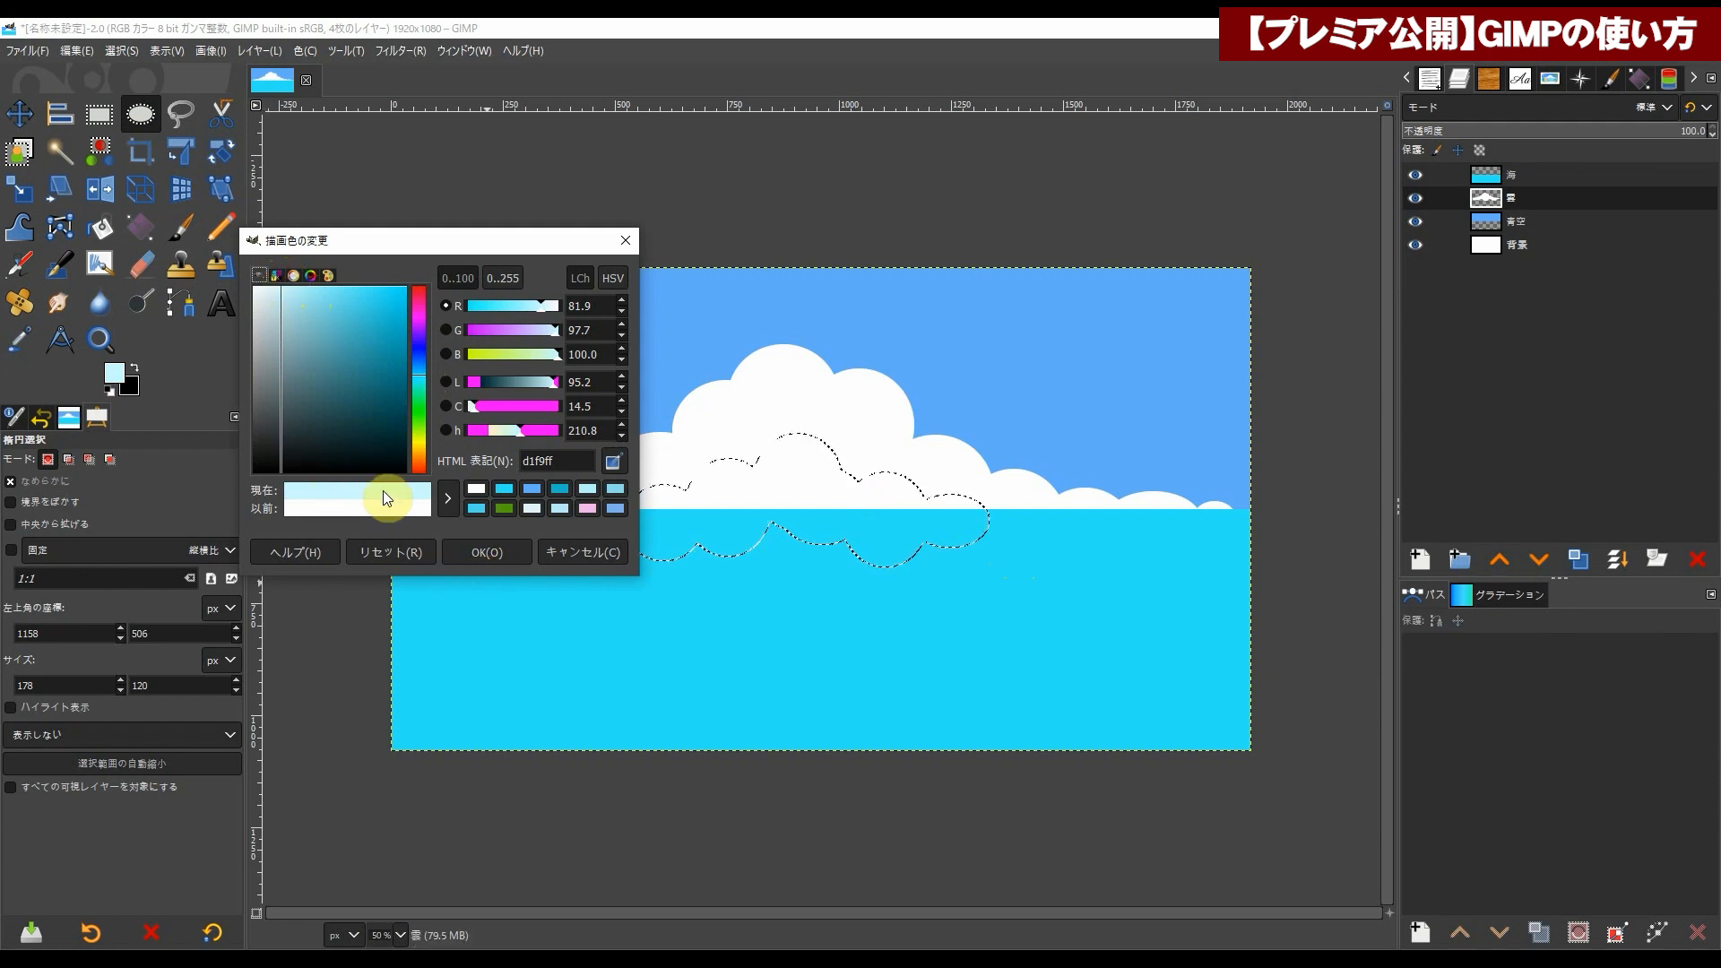
pyautogui.click(487, 552)
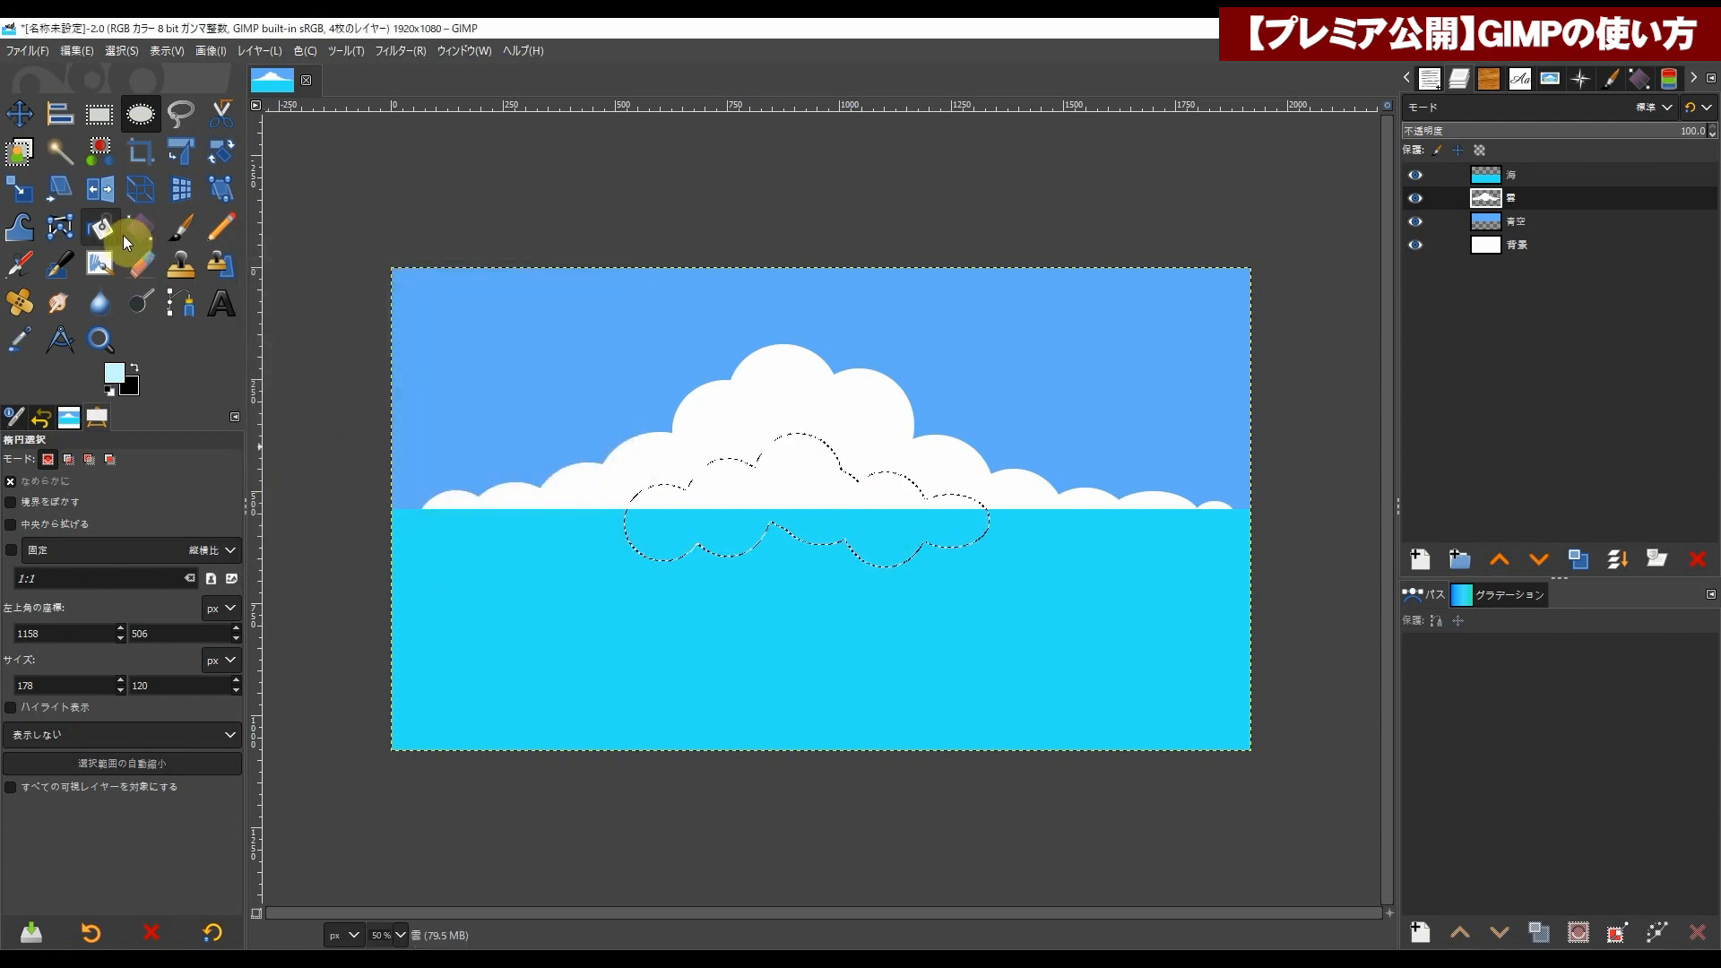
pyautogui.click(100, 229)
pyautogui.click(738, 496)
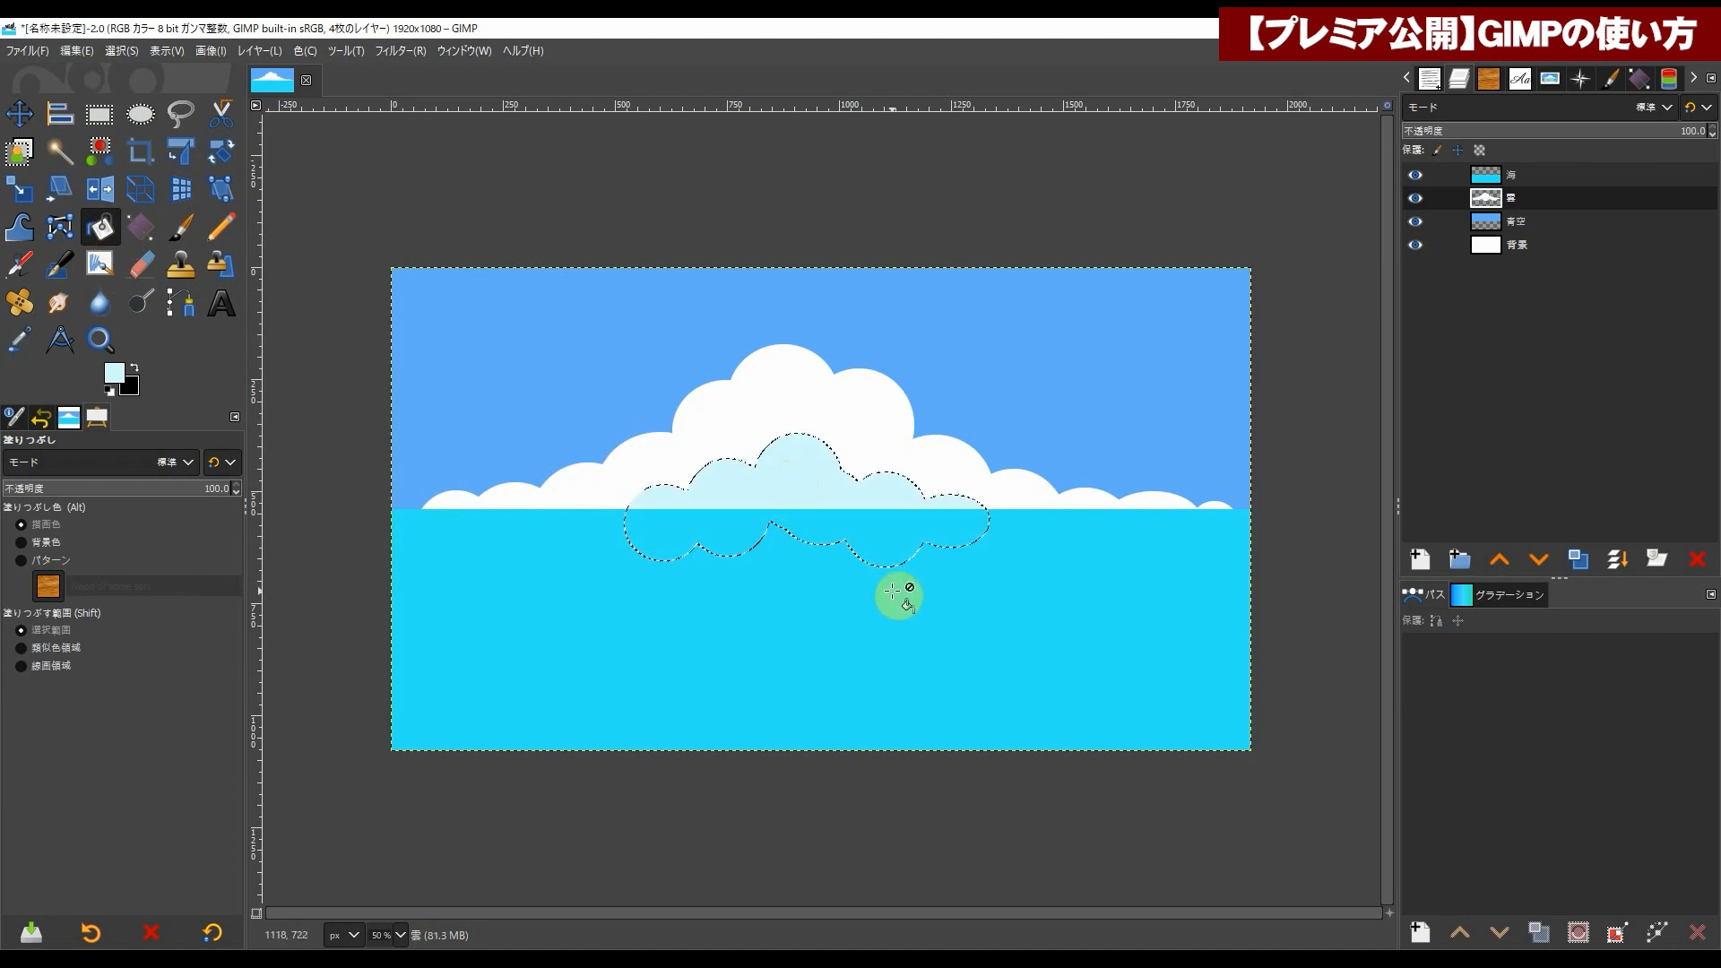
pyautogui.hotkey('ctrl', 'z')
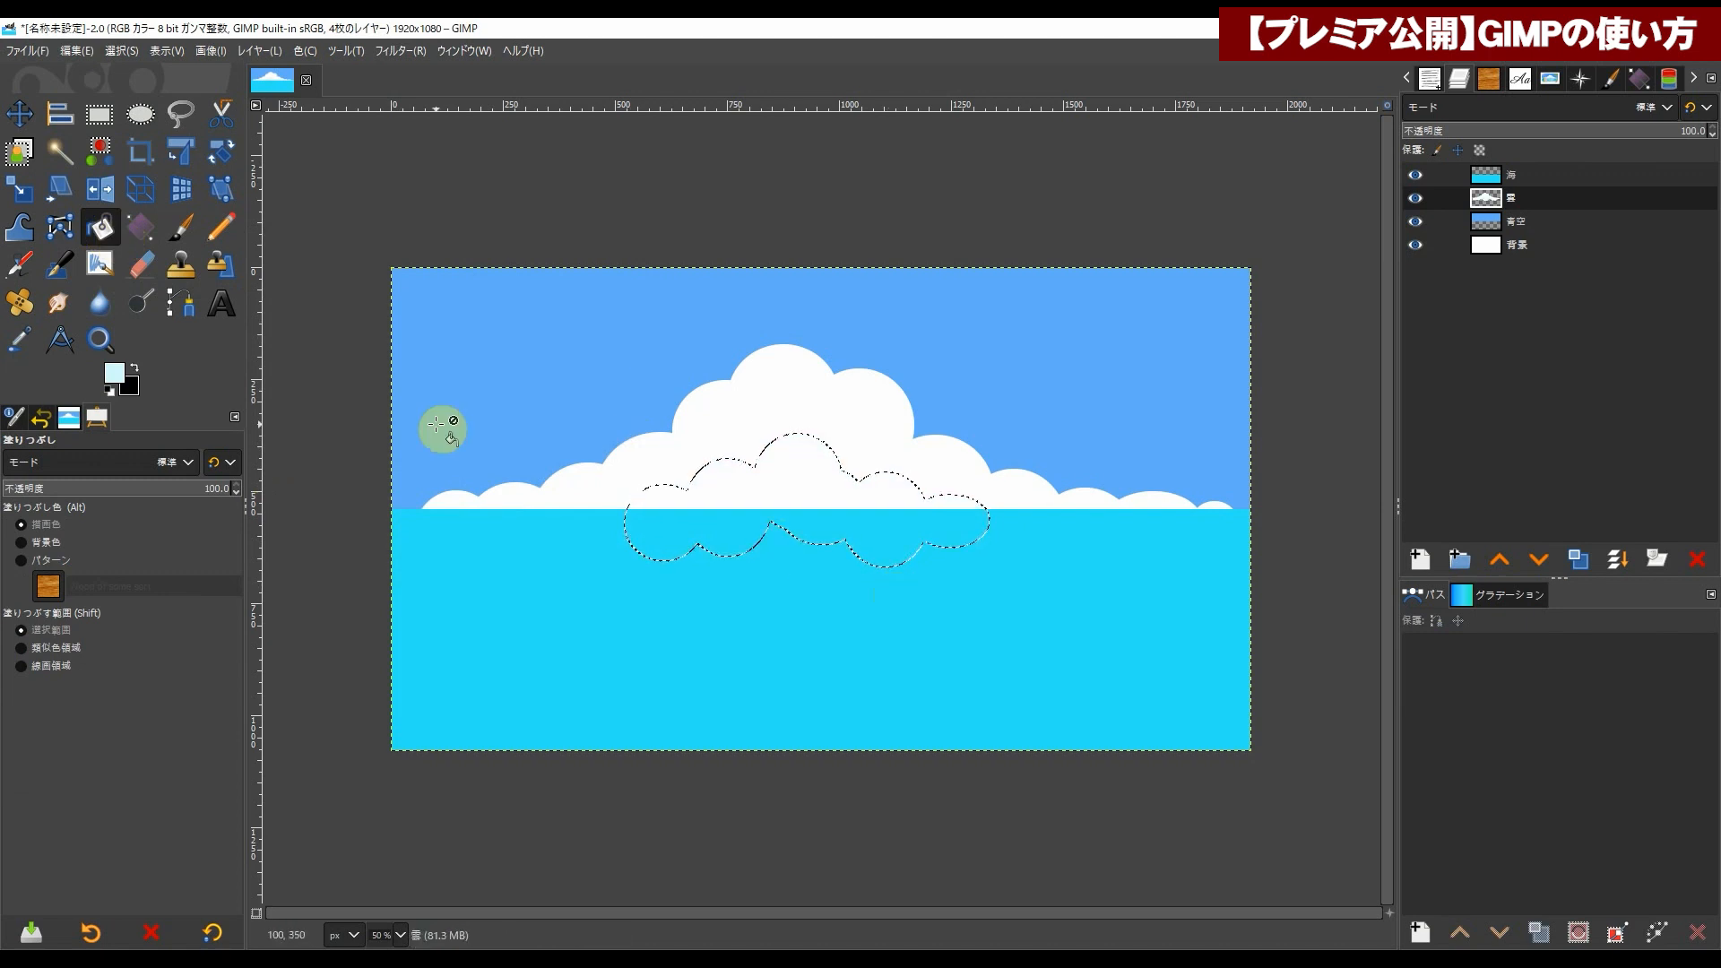
# Step: Set the foreground colour to a paler blue (def7fa) and fill the smaller cloud selection with it
pyautogui.click(115, 373)
pyautogui.moveTo(283, 285); pyautogui.dragTo(271, 289)
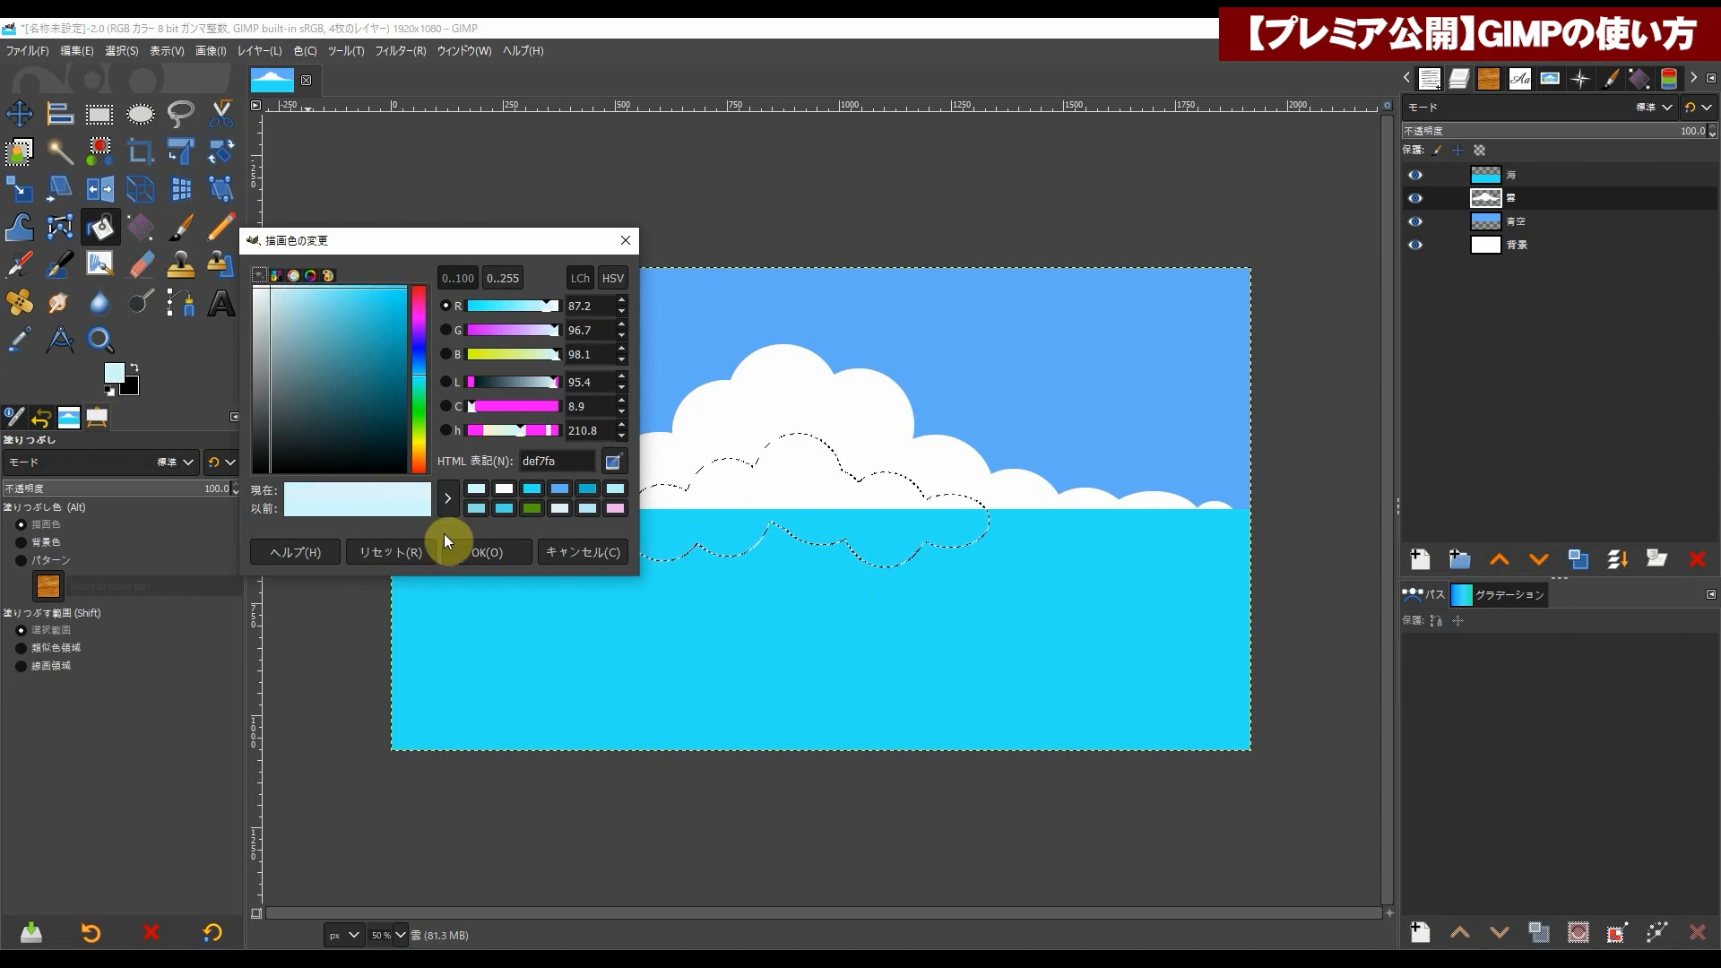
pyautogui.click(472, 551)
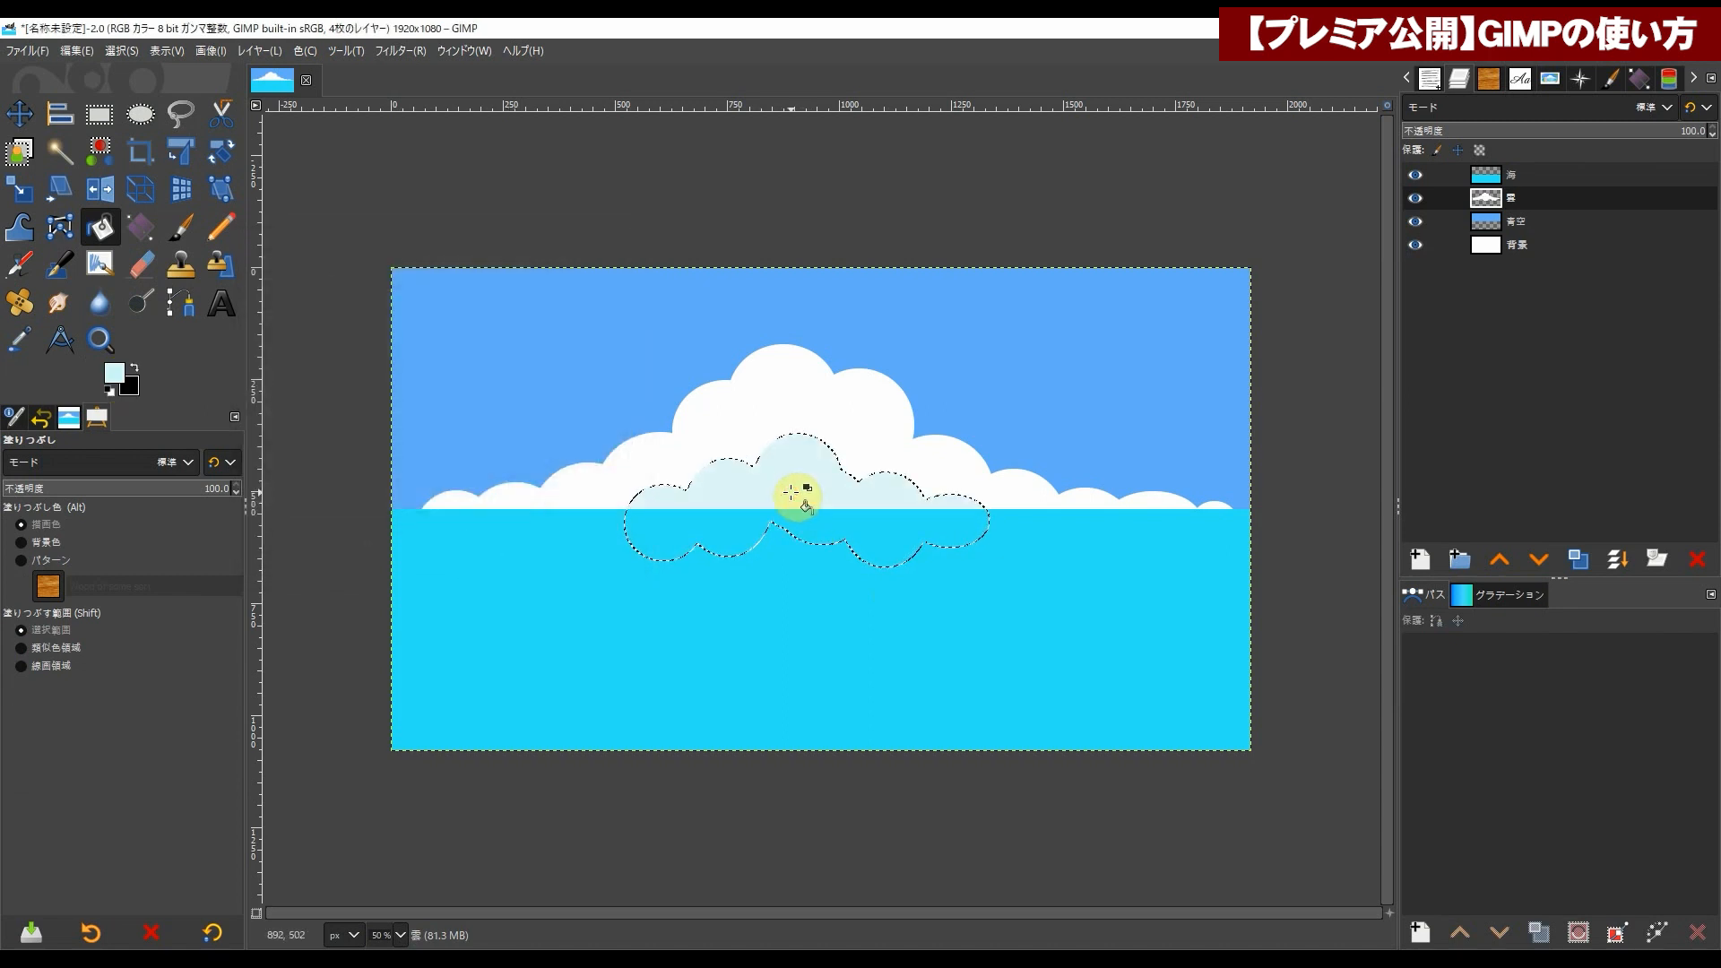
# Step: Clear the selection, undo back to before the pale blue fill, and discard the smaller cloud selection
pyautogui.click(121, 50)
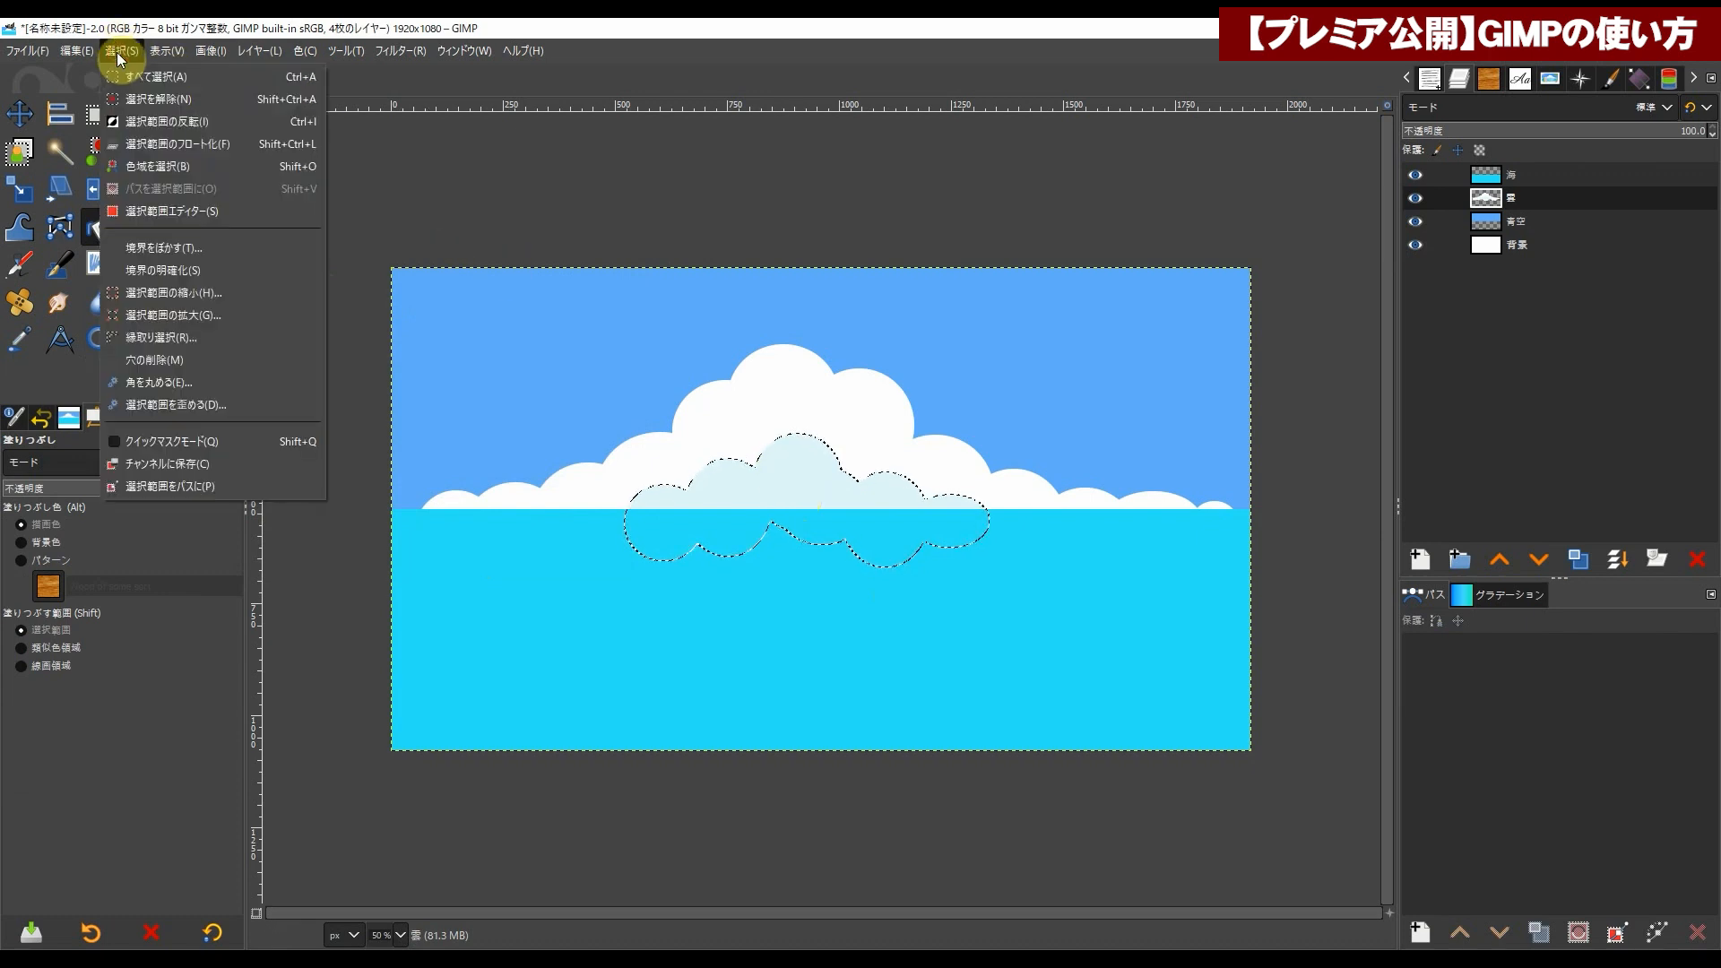
pyautogui.click(136, 75)
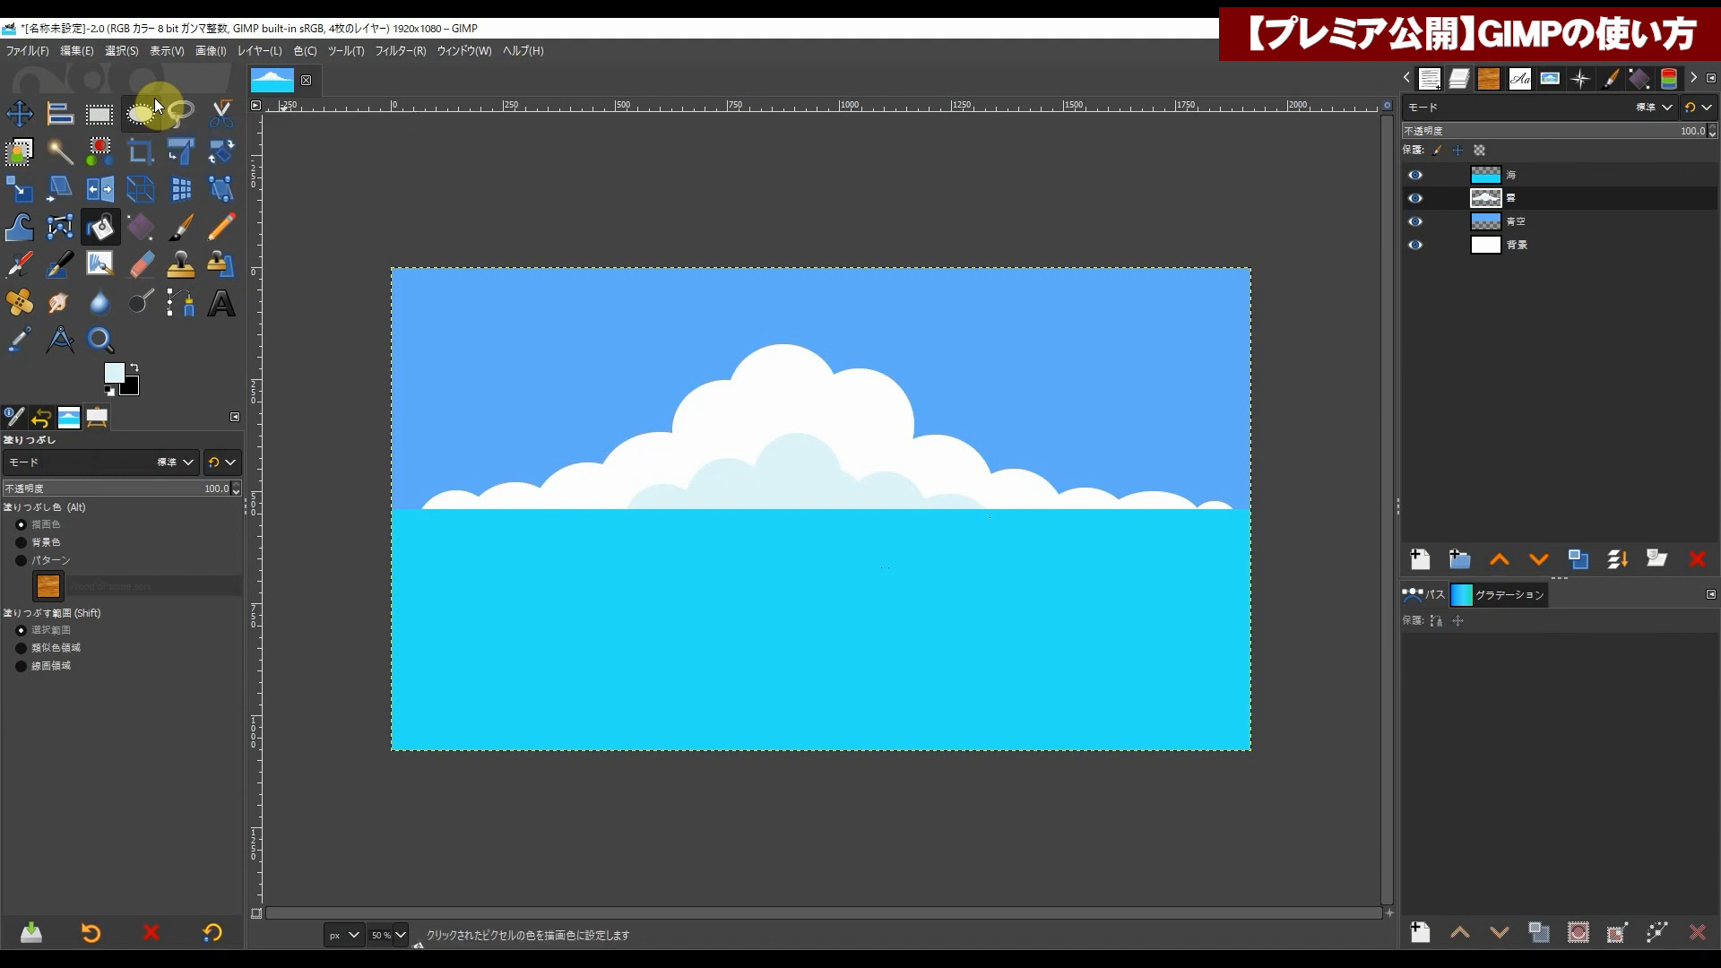
pyautogui.hotkey('ctrl', 'z')
pyautogui.hotkey('ctrl', 'z')
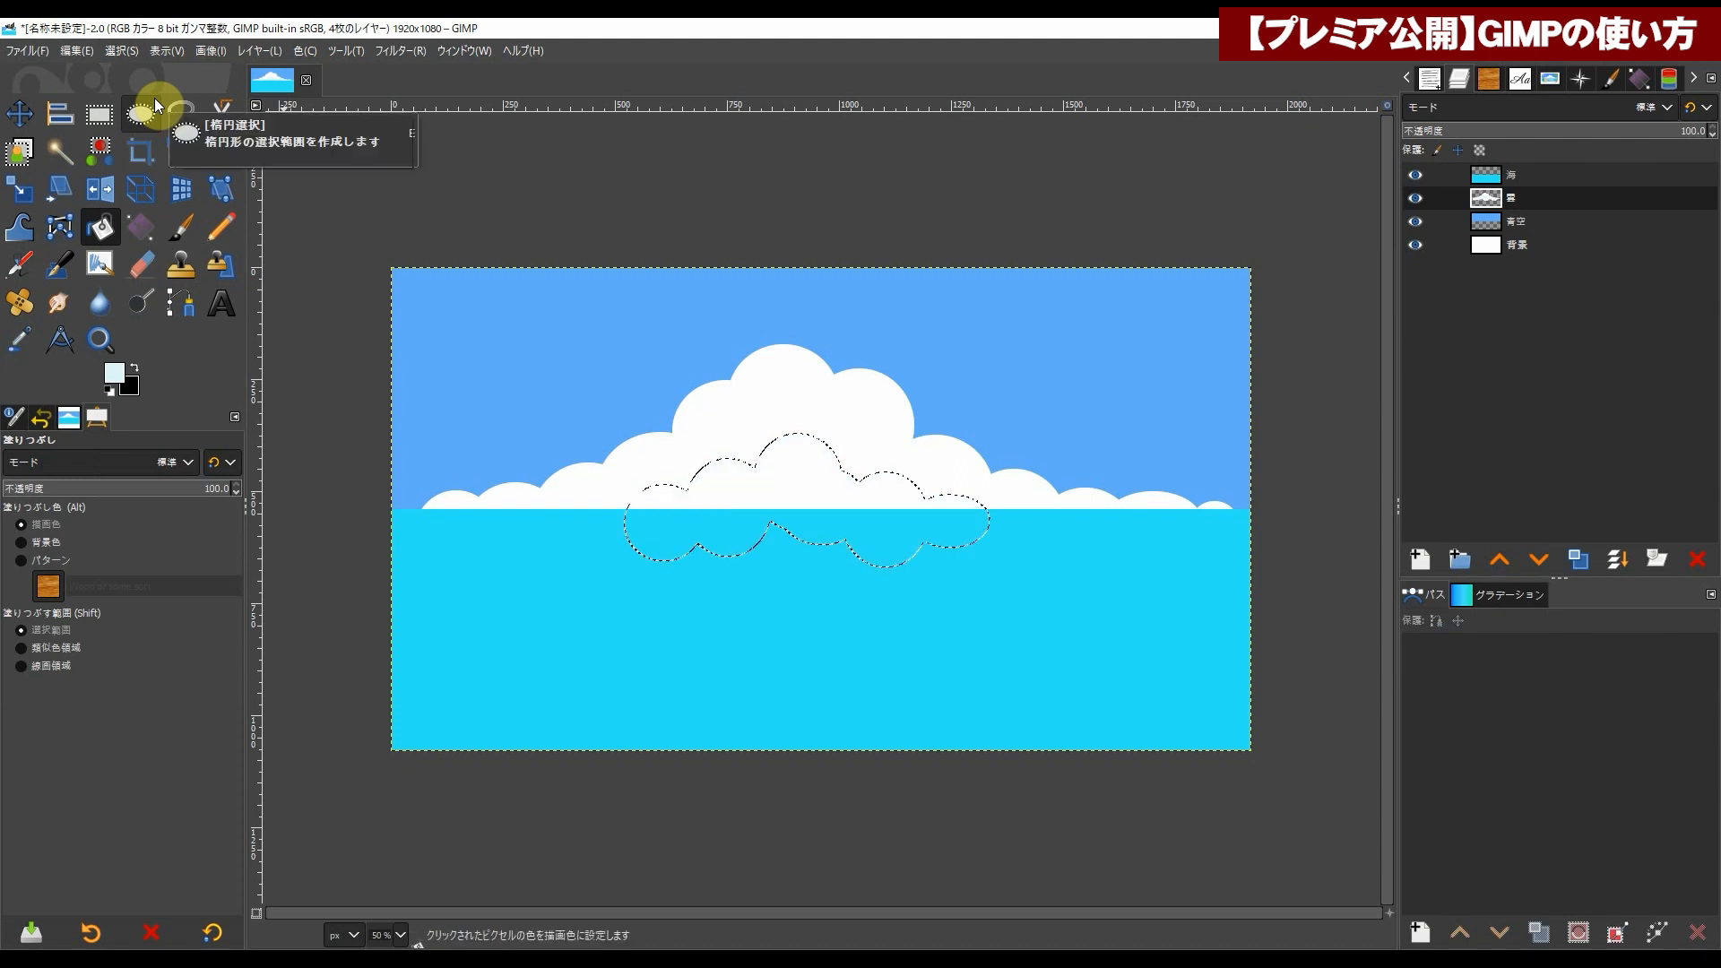
pyautogui.click(121, 50)
pyautogui.click(130, 97)
# Step: Build a new cloud-shaped selection from overlapping ellipses across the cloud's lower centre, starting with one about 240 × 246 px
pyautogui.click(140, 114)
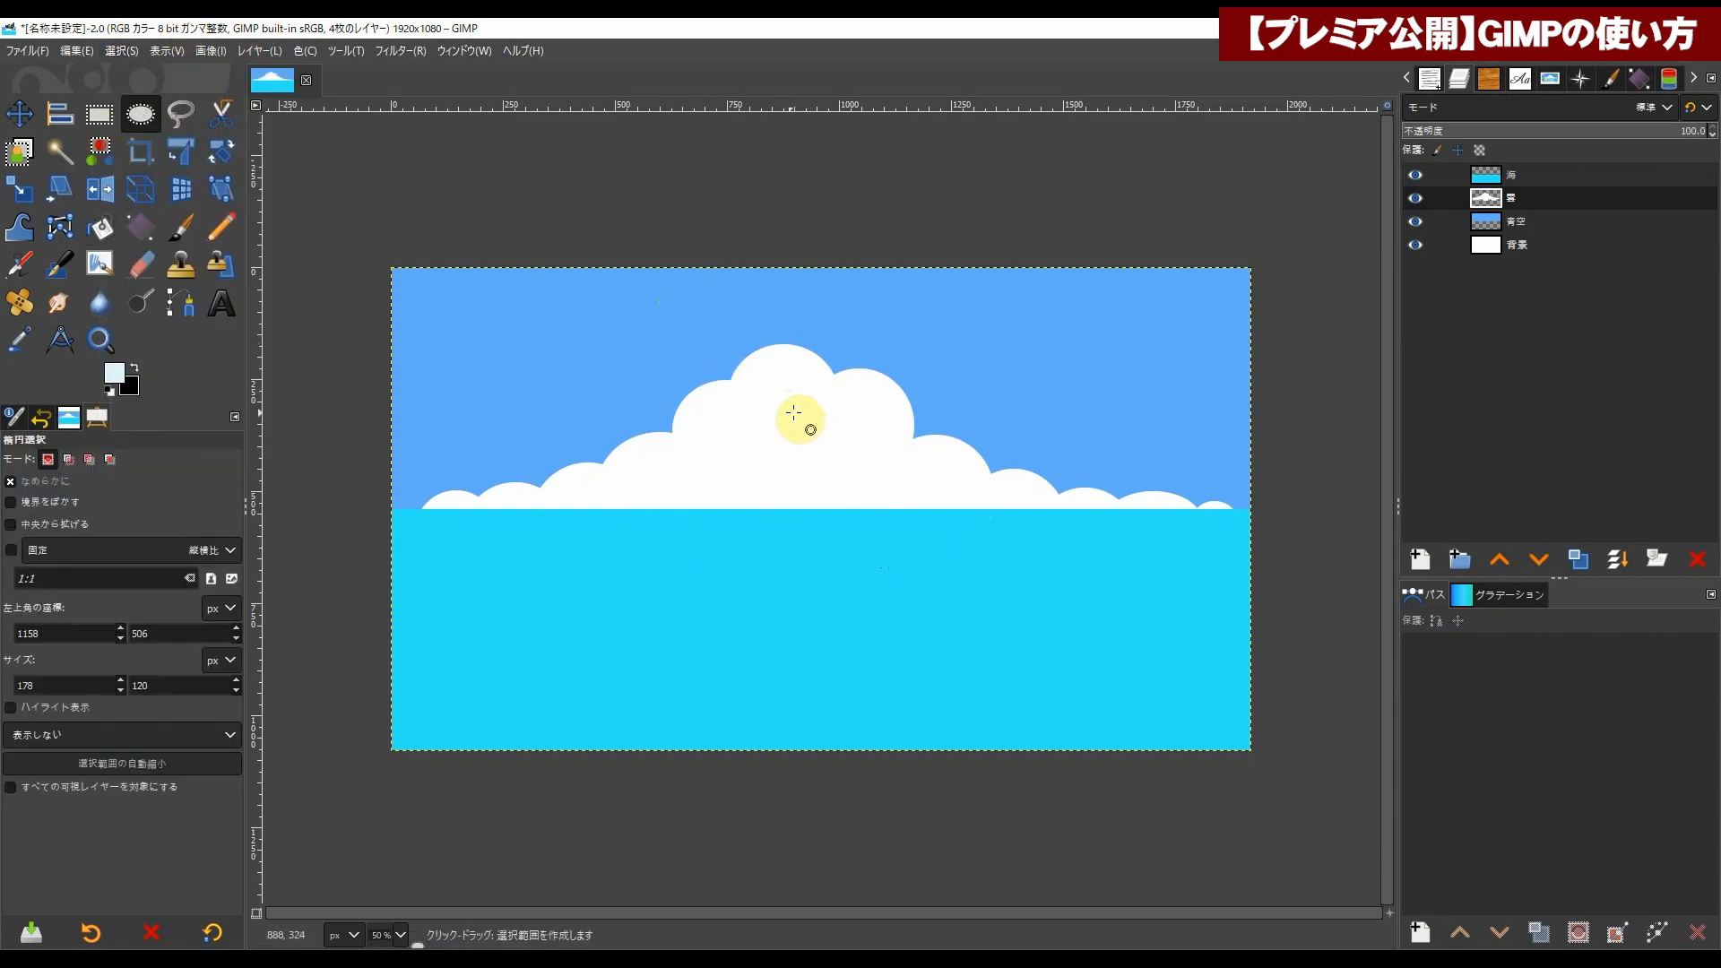
pyautogui.moveTo(790, 412); pyautogui.dragTo(820, 473)
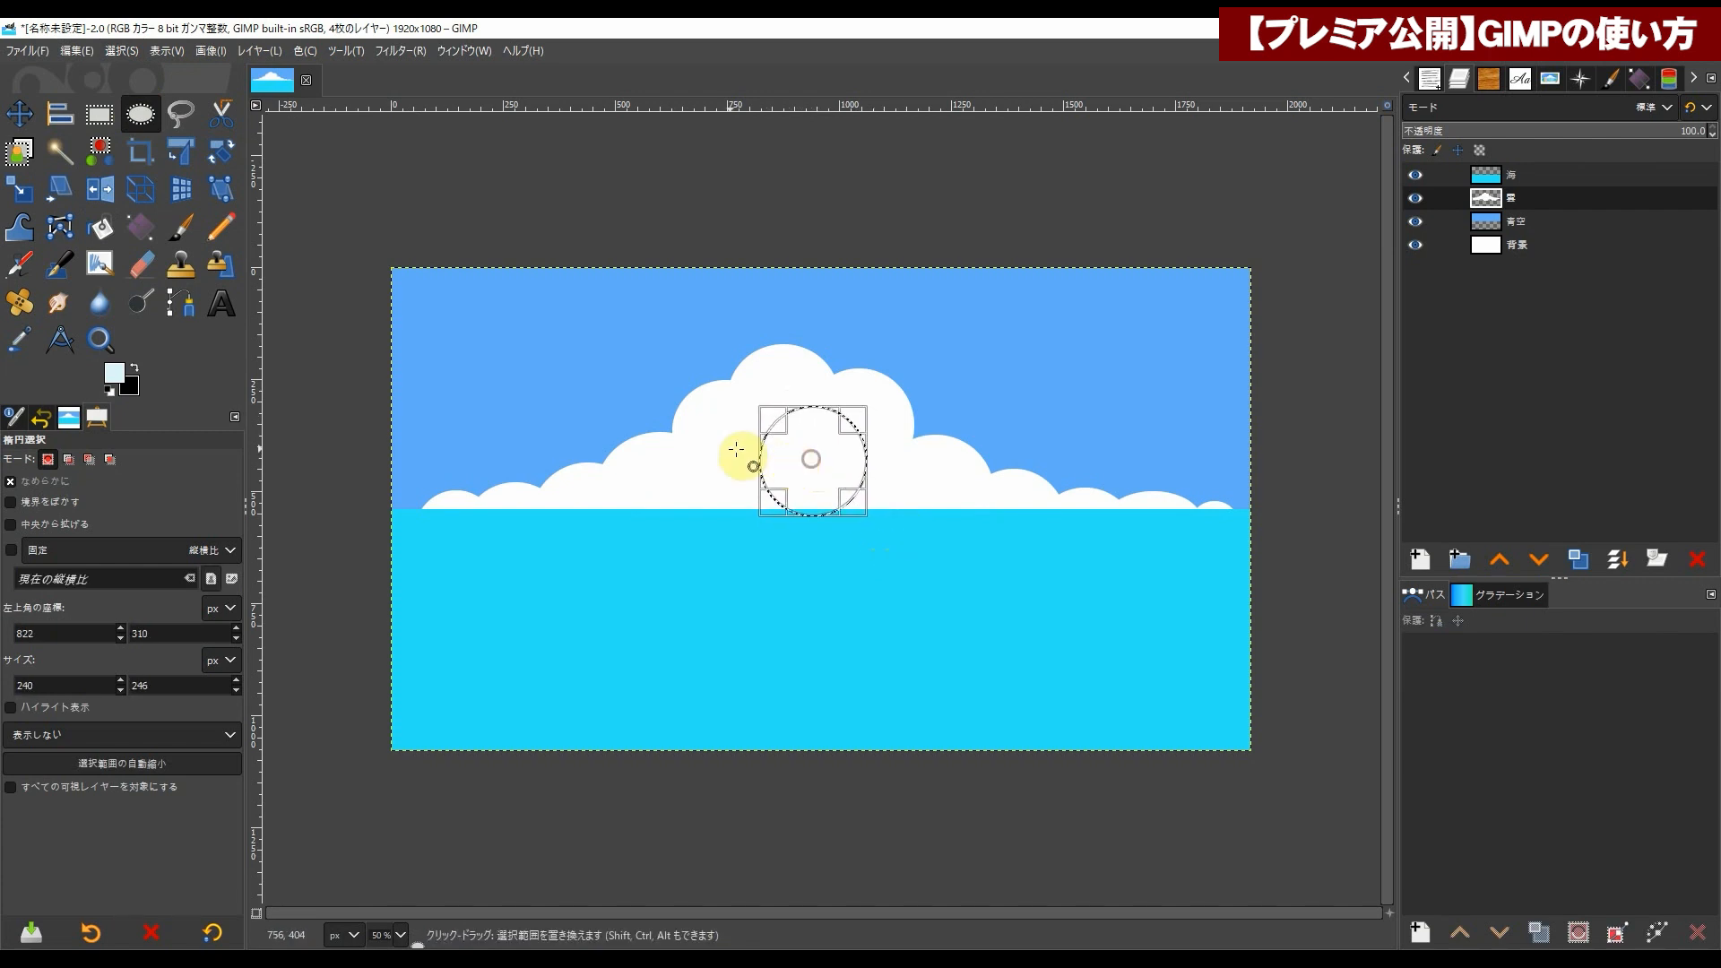
pyautogui.moveTo(709, 440); pyautogui.dragTo(798, 535)
pyautogui.click(761, 491)
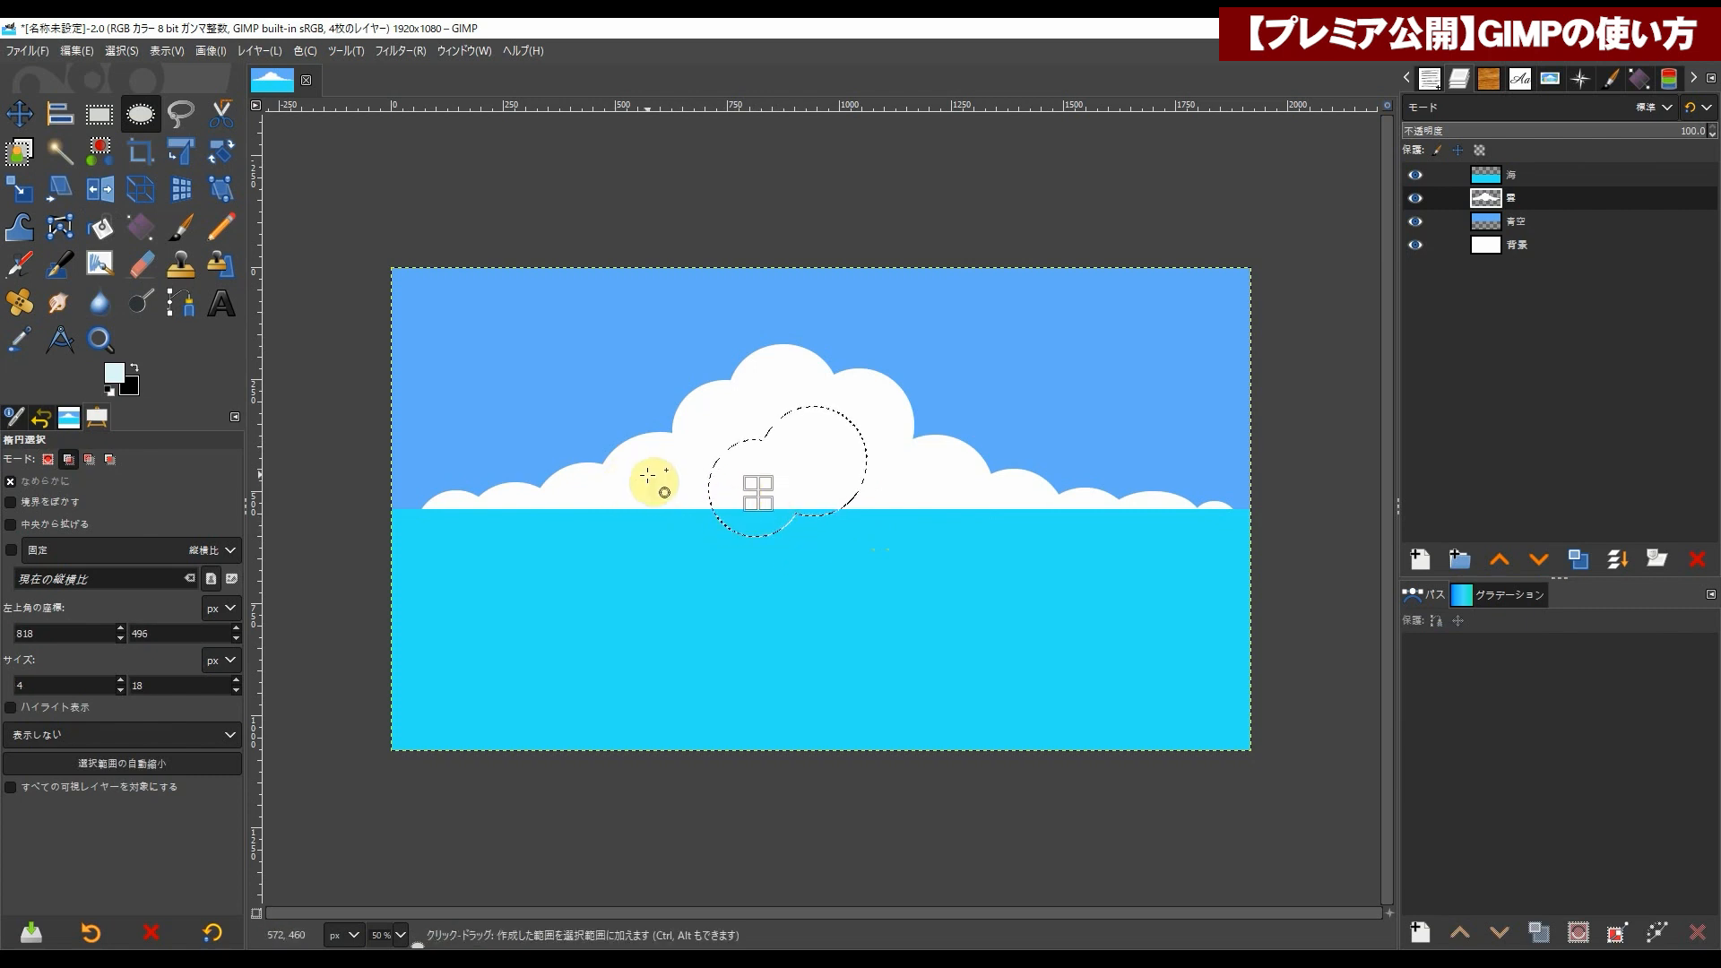
pyautogui.moveTo(634, 469); pyautogui.dragTo(741, 588)
pyautogui.moveTo(800, 449); pyautogui.dragTo(920, 564)
pyautogui.click(878, 489)
pyautogui.moveTo(878, 489); pyautogui.dragTo(947, 570)
pyautogui.moveTo(762, 466); pyautogui.dragTo(840, 544)
pyautogui.press('Return')
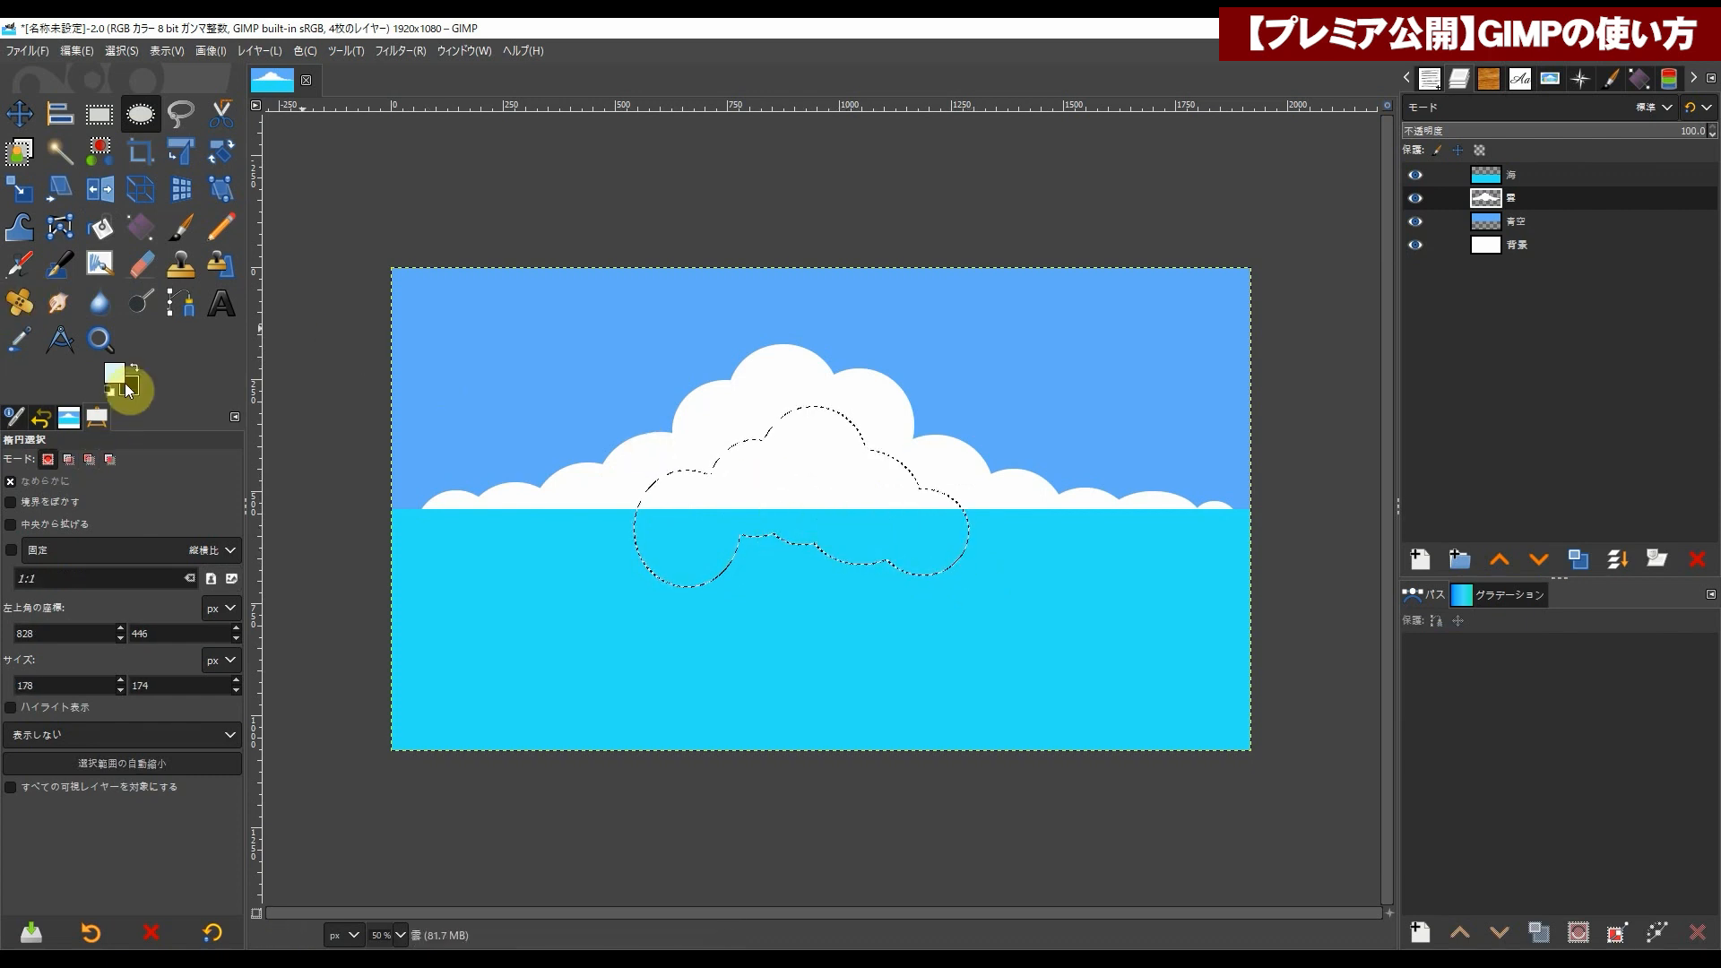
# Step: Fill the smaller cloud-shaped selection on the 雲 layer with the pale blue foreground colour and clear the selection
pyautogui.click(101, 230)
pyautogui.click(807, 469)
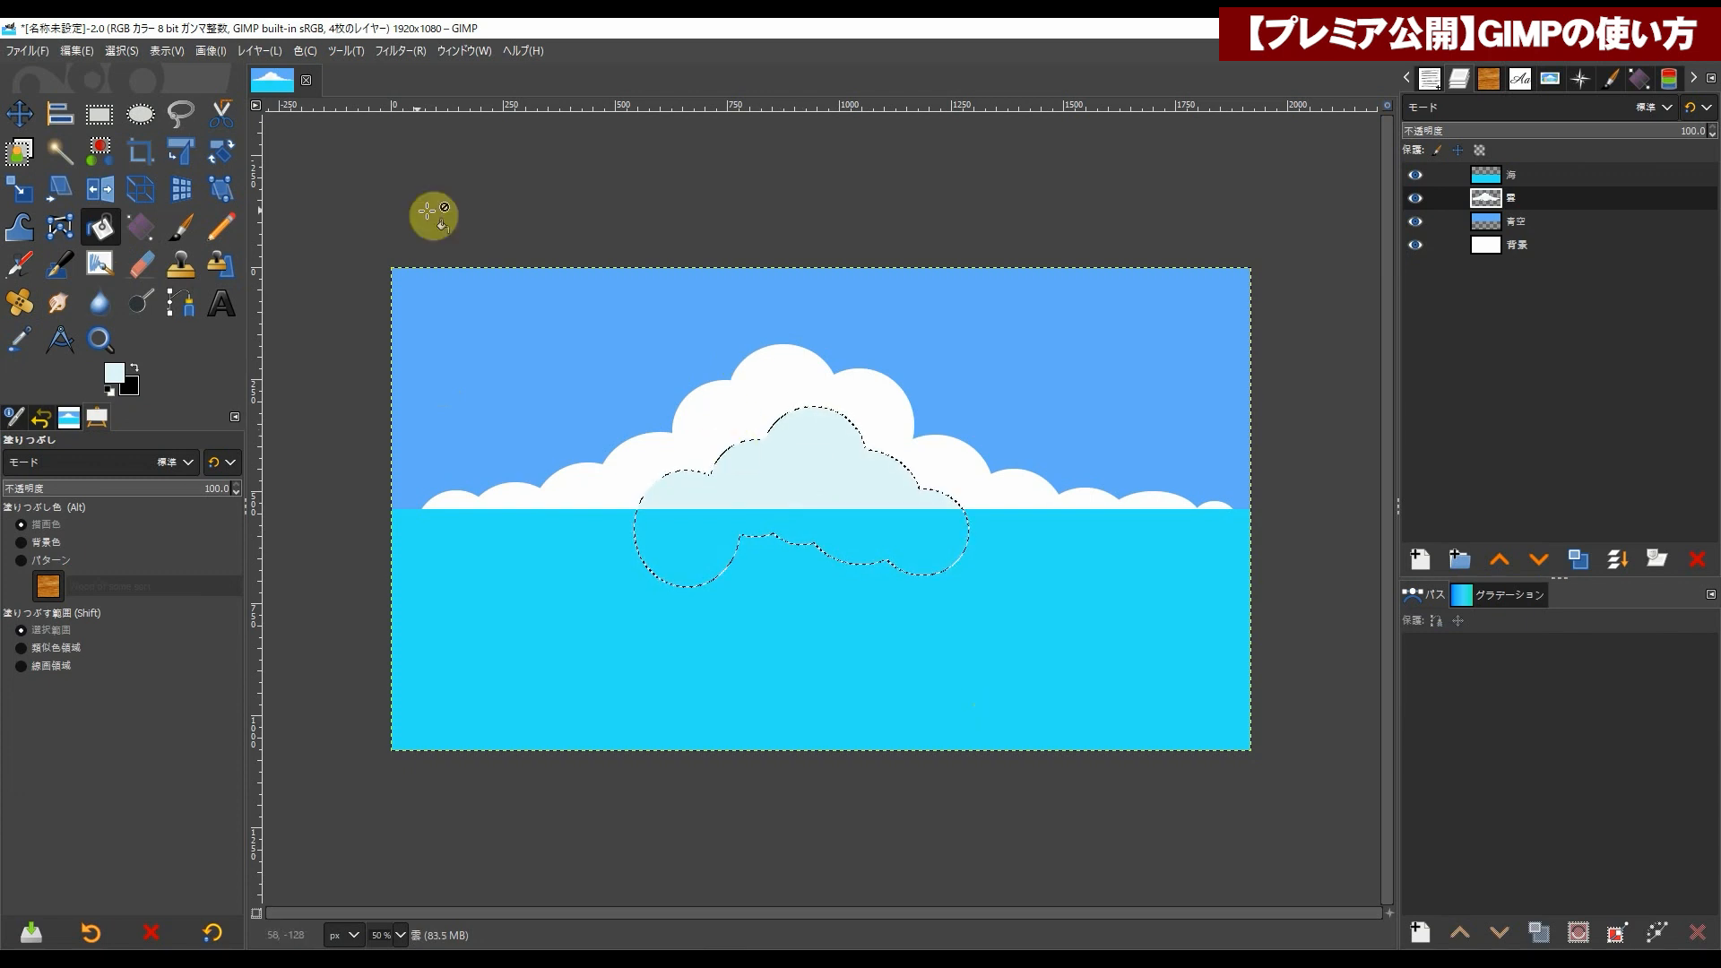
pyautogui.click(121, 42)
pyautogui.click(157, 92)
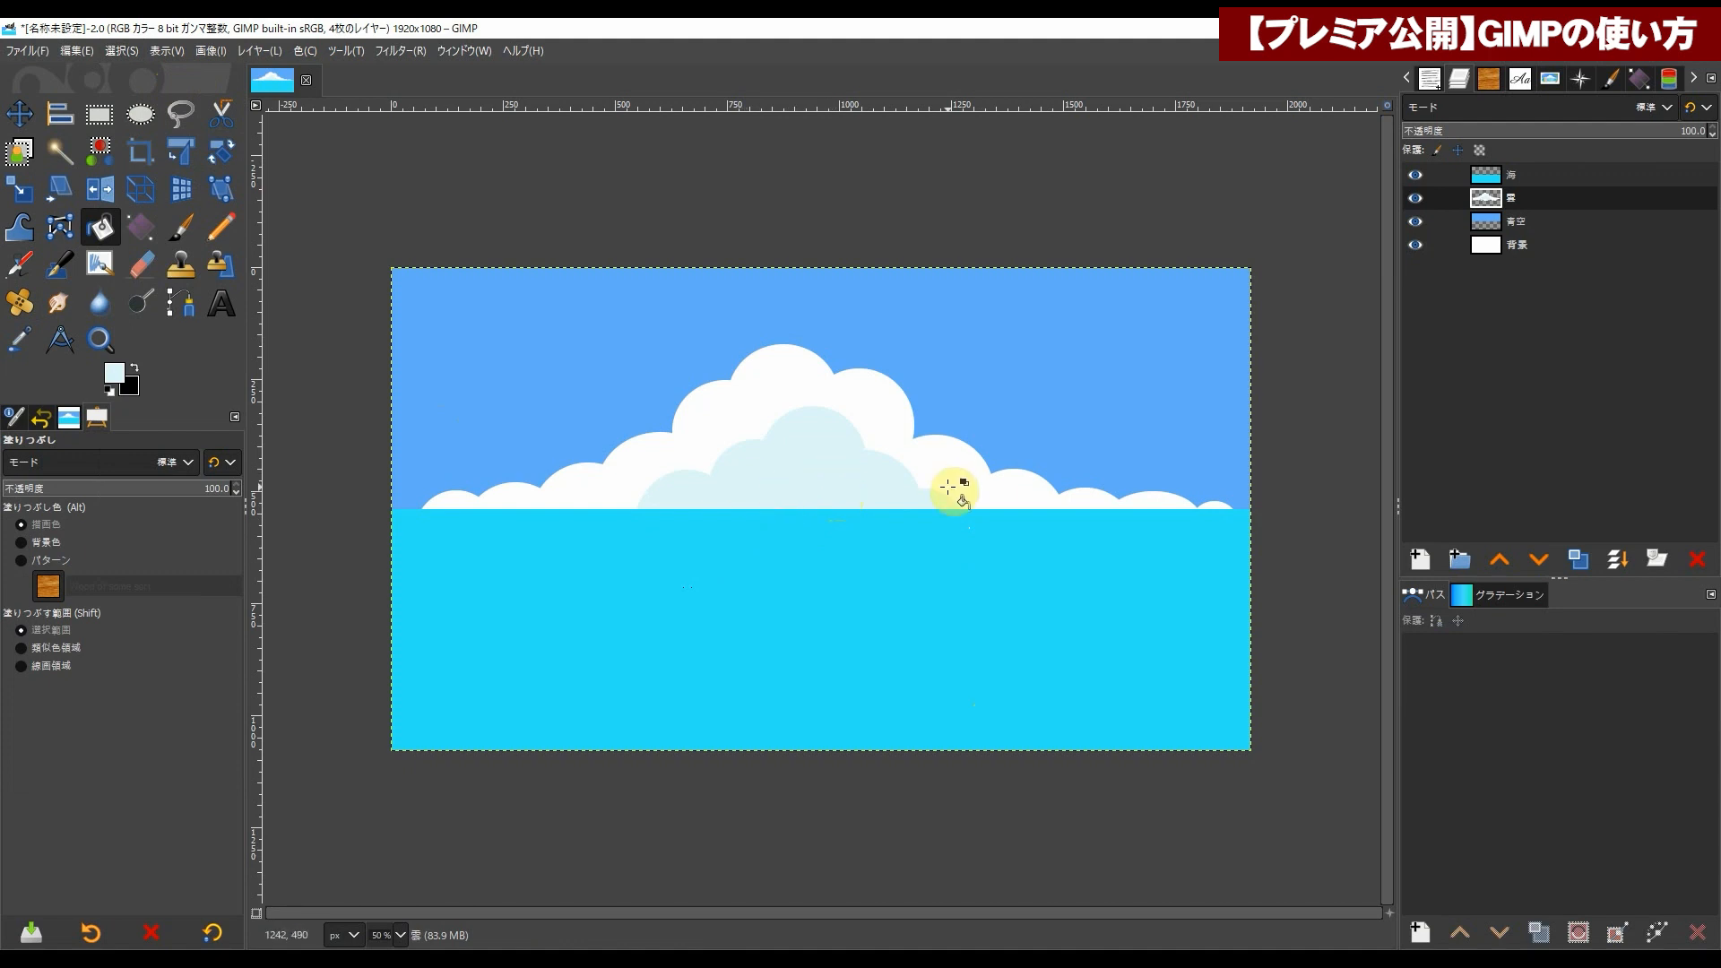
# Step: Add a transparent 1920 × 1080 px layer above the 海 layer and name it 波
pyautogui.press('m')
pyautogui.click(893, 717)
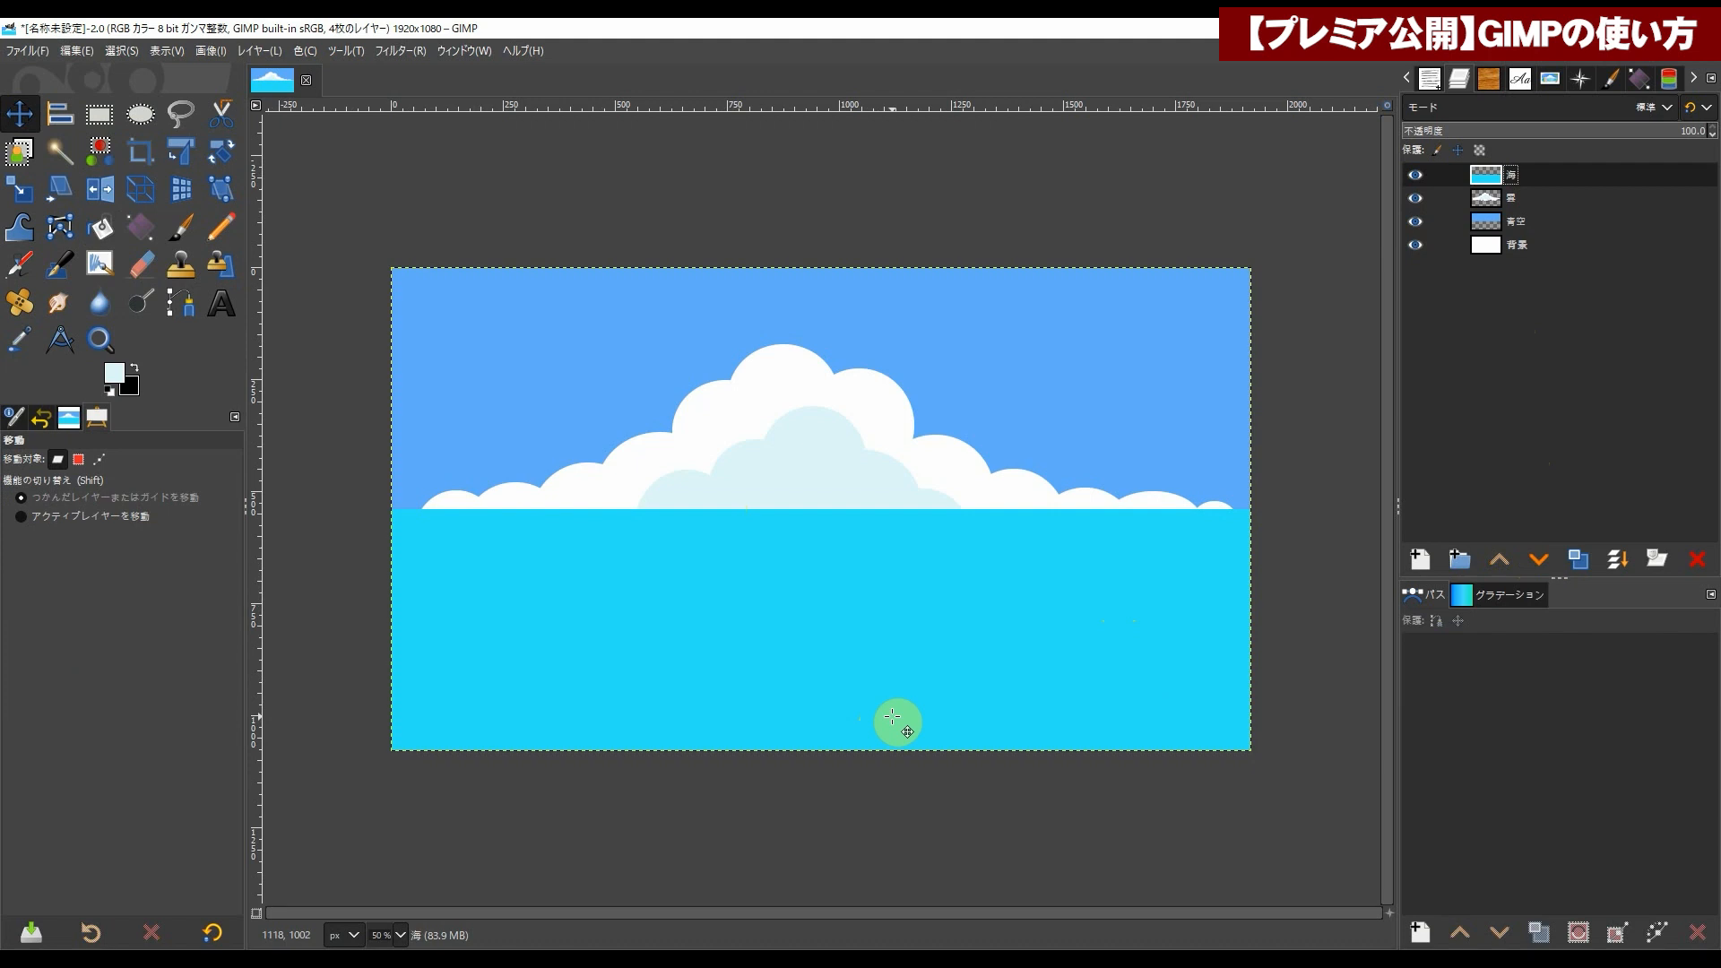
pyautogui.click(1421, 560)
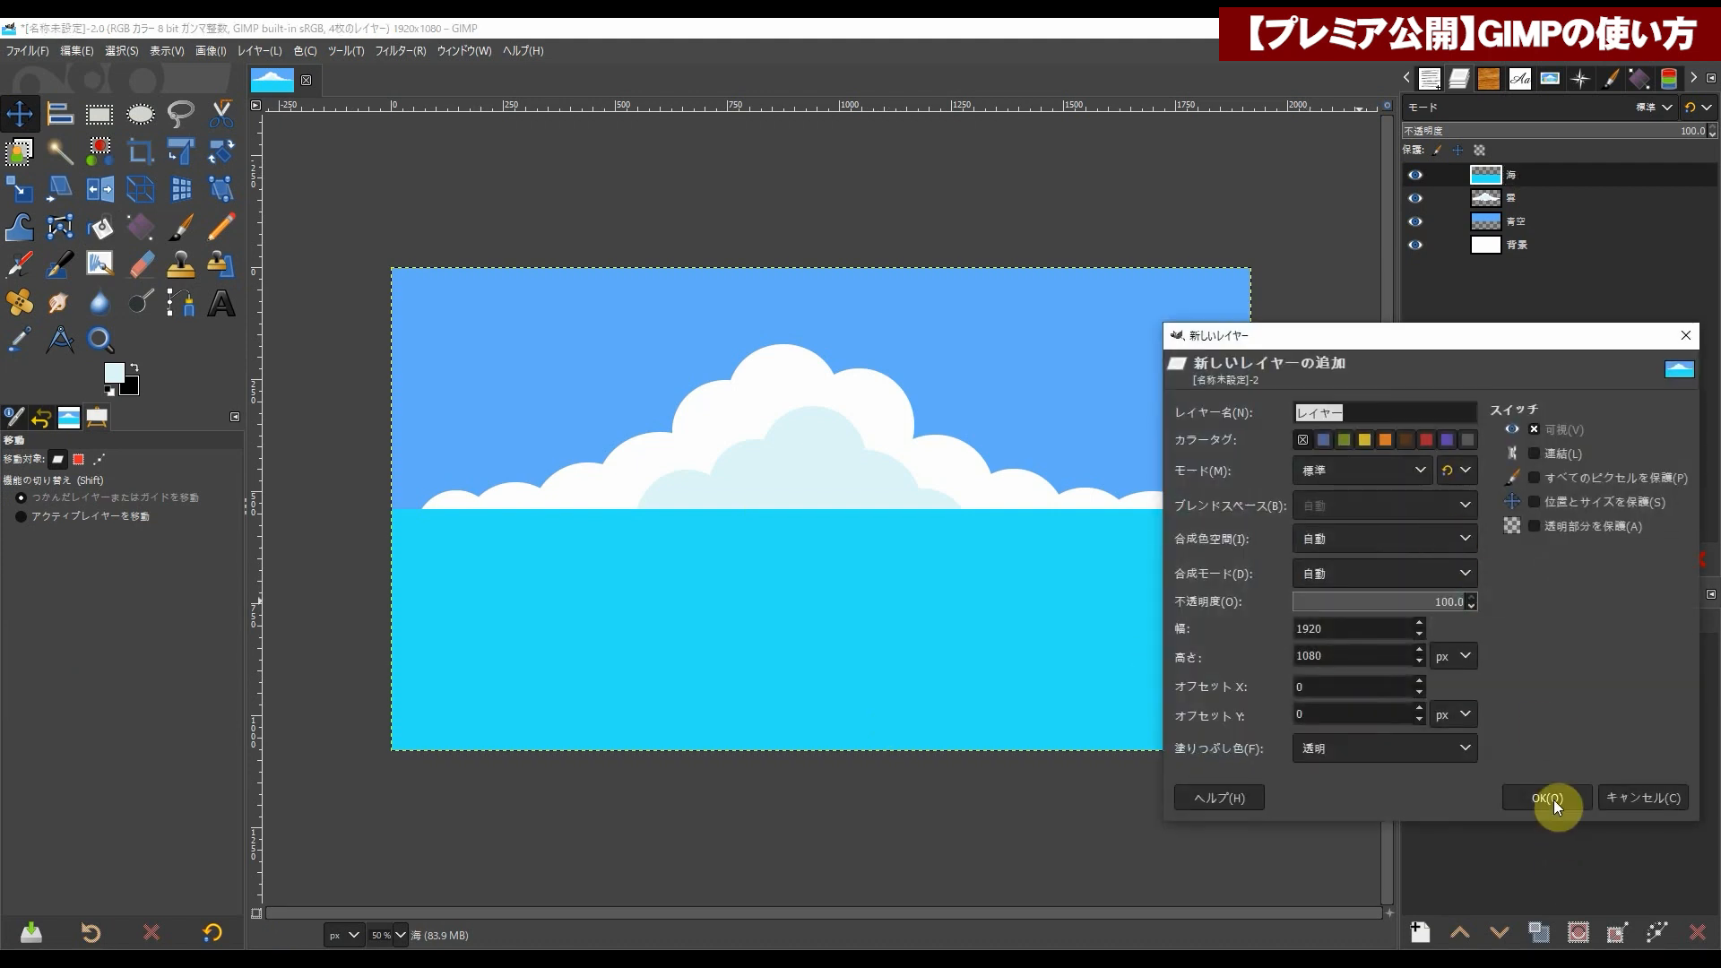
pyautogui.click(1549, 798)
pyautogui.doubleClick(1528, 174)
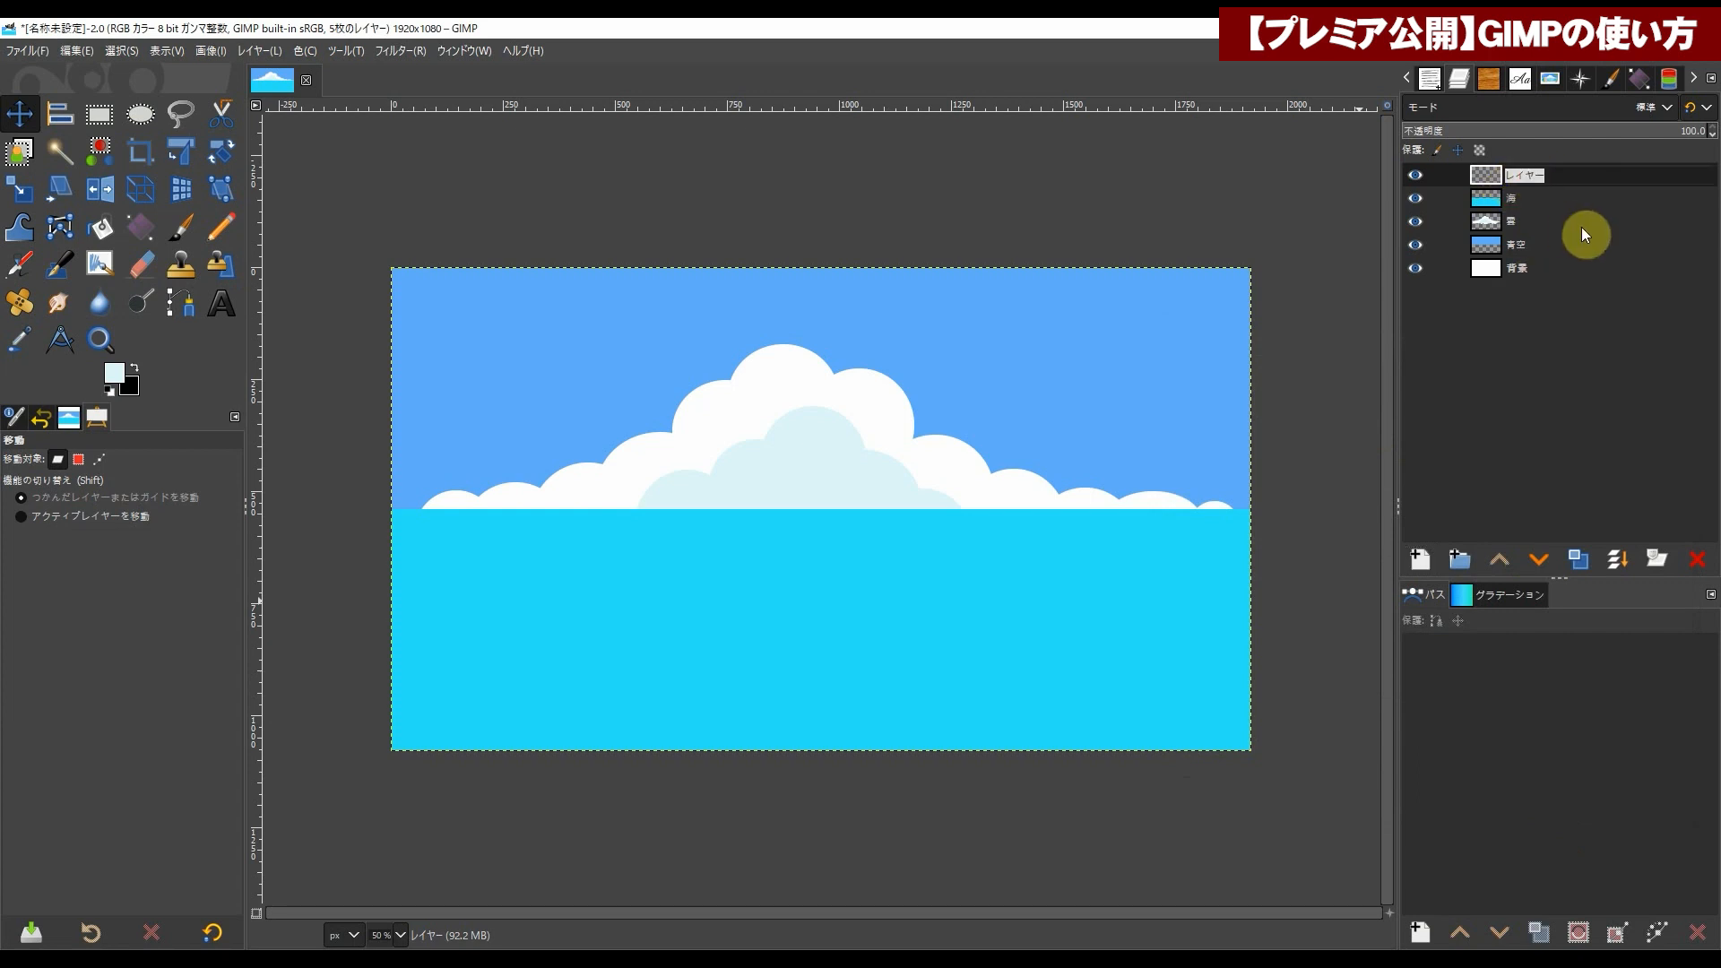
pyautogui.write('波')
pyautogui.press('Return')
pyautogui.click(1494, 170)
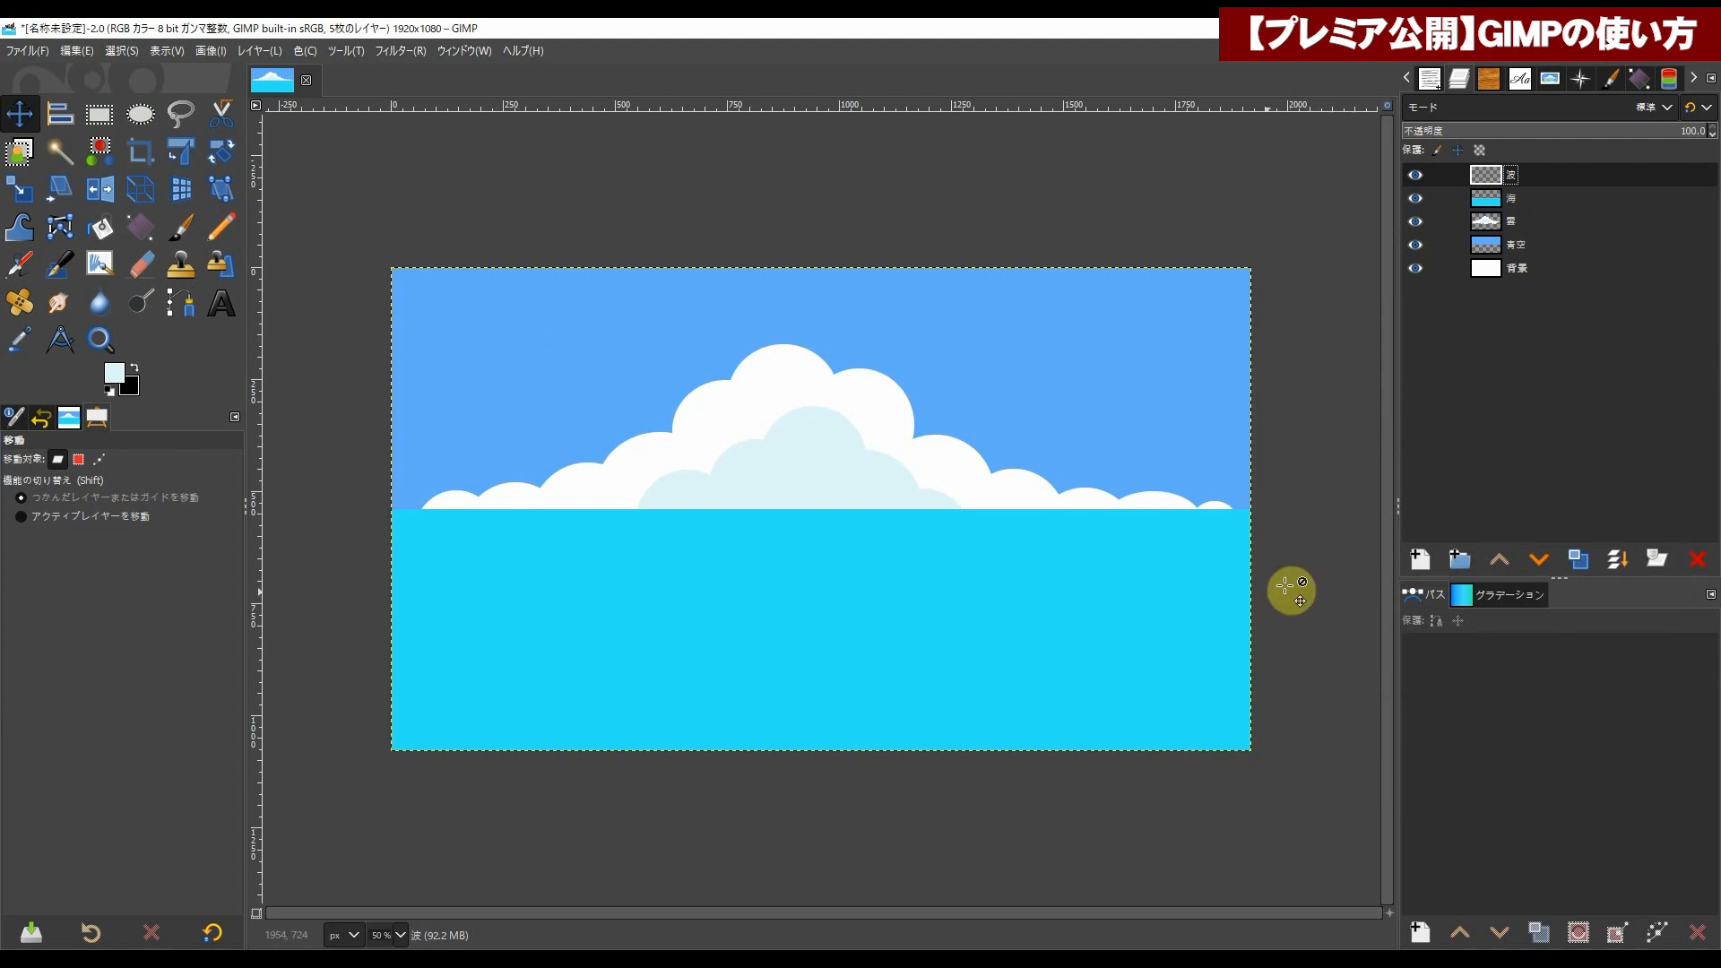
# Step: Select the sea area by its colour on the 海 layer, and make the 波 layer active
pyautogui.click(1495, 198)
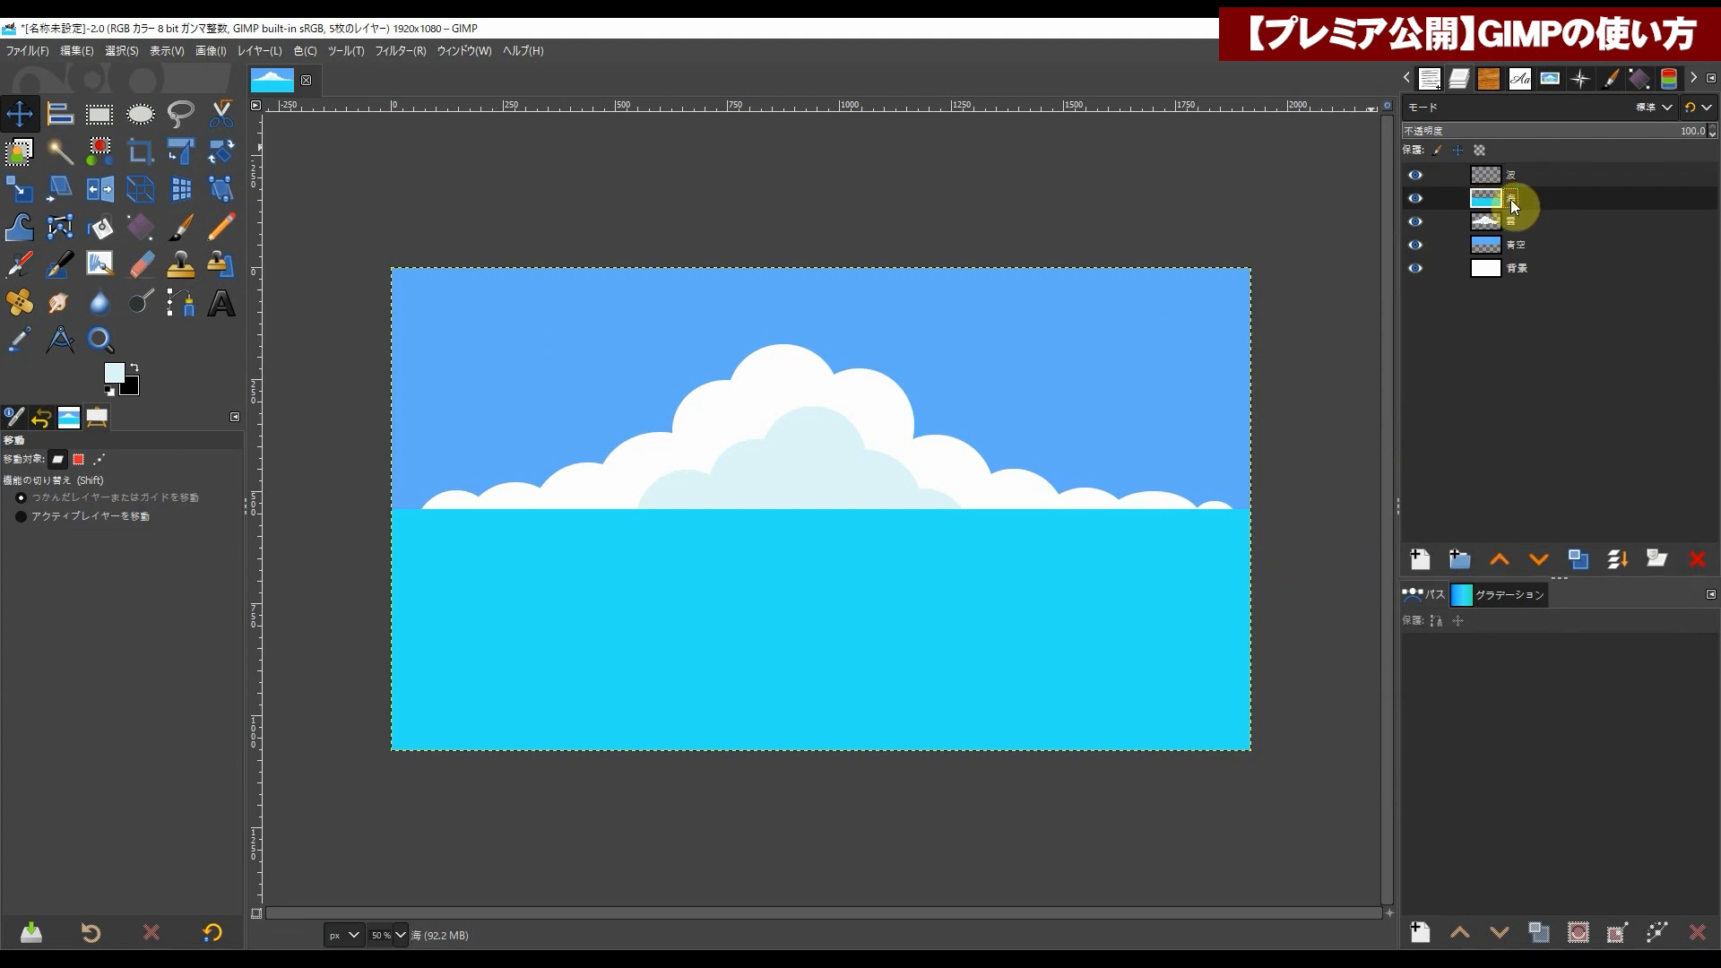
pyautogui.click(104, 157)
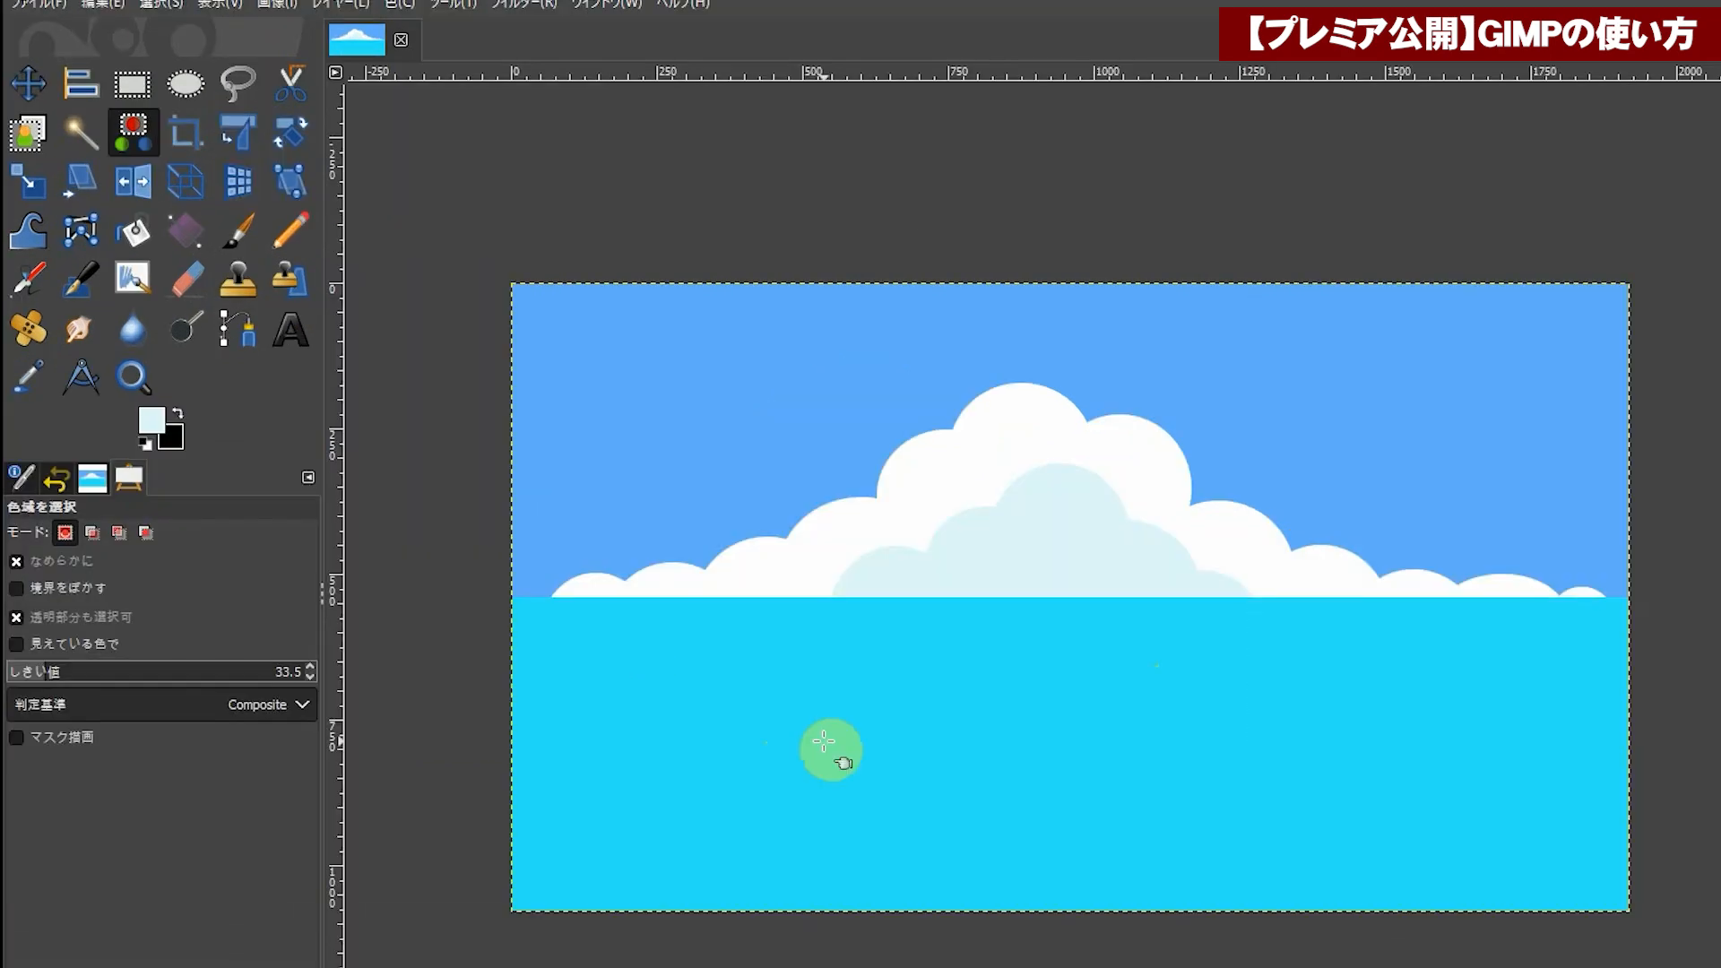
pyautogui.click(824, 742)
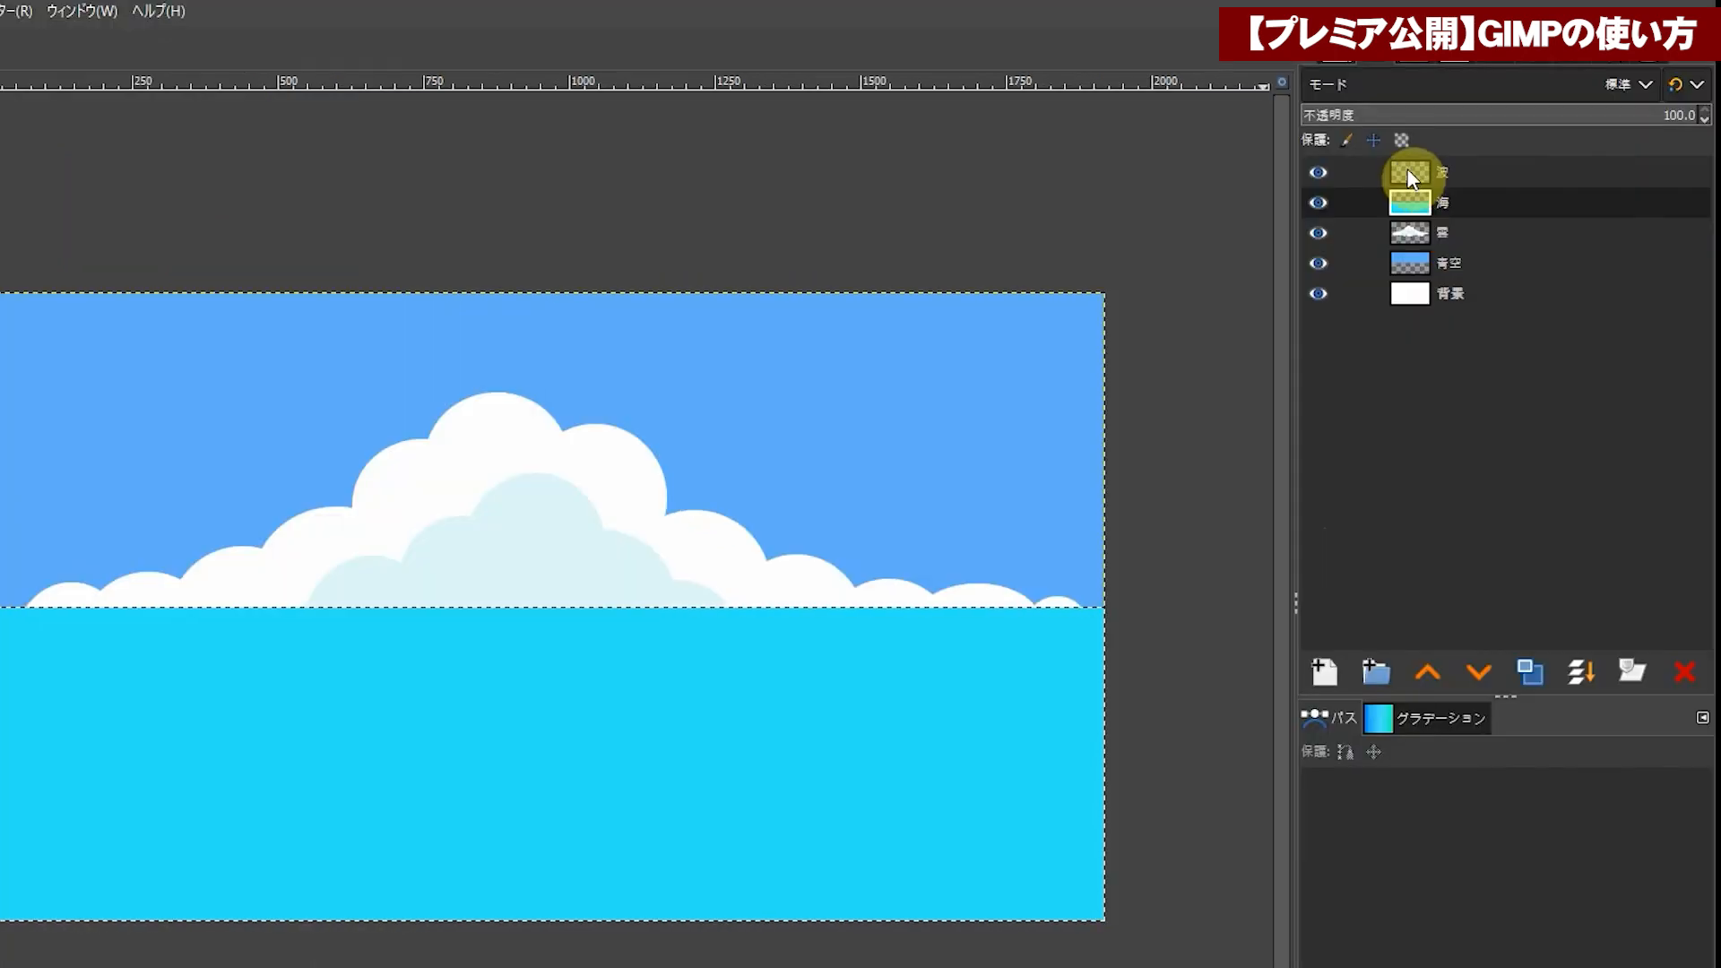
pyautogui.click(1409, 172)
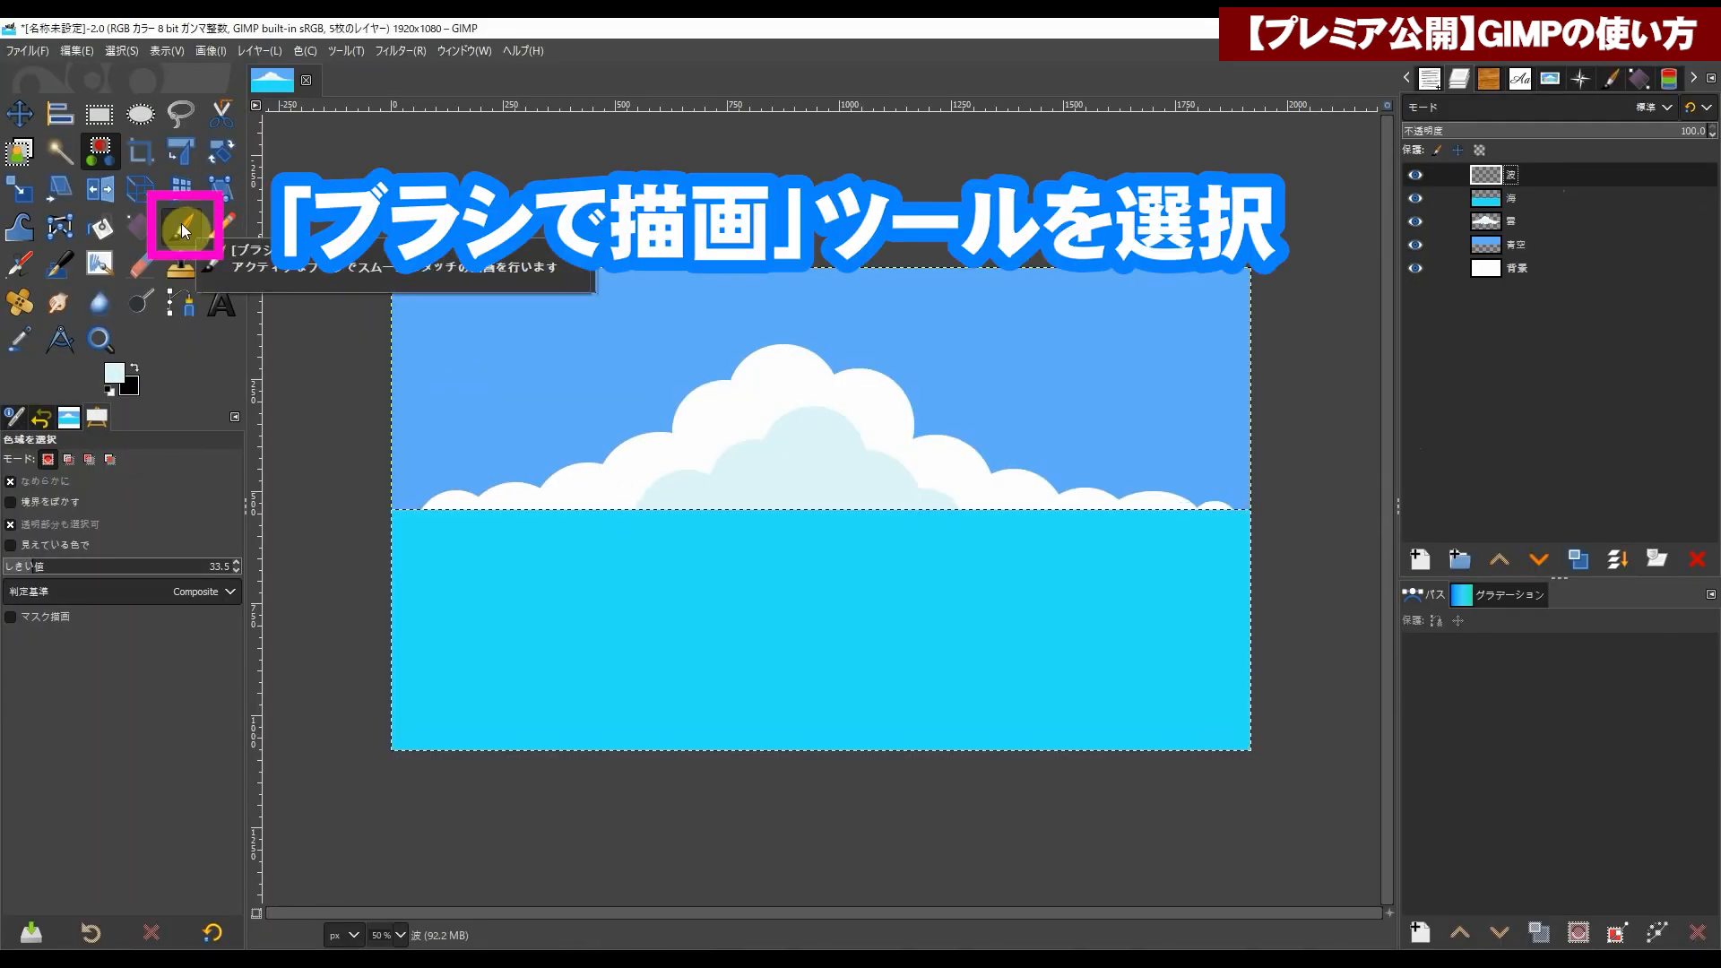
# Step: Set up the Paintbrush tool with the Hatch Pen 01 brush at size 209
pyautogui.click(181, 224)
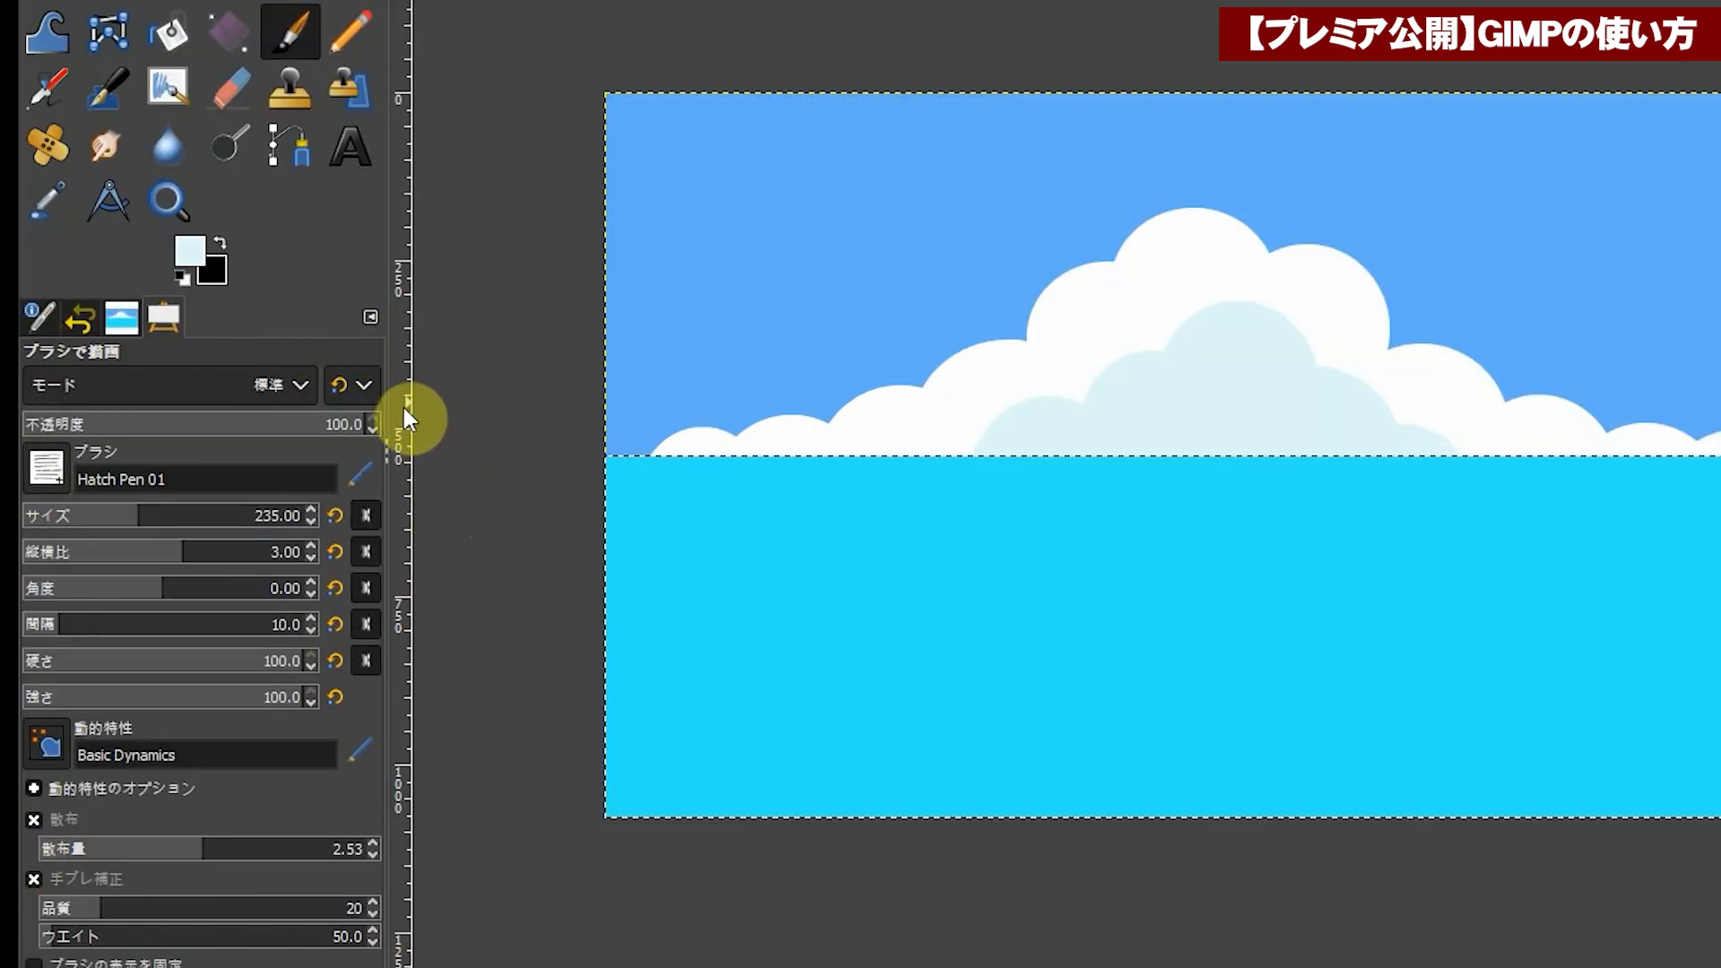
pyautogui.click(48, 465)
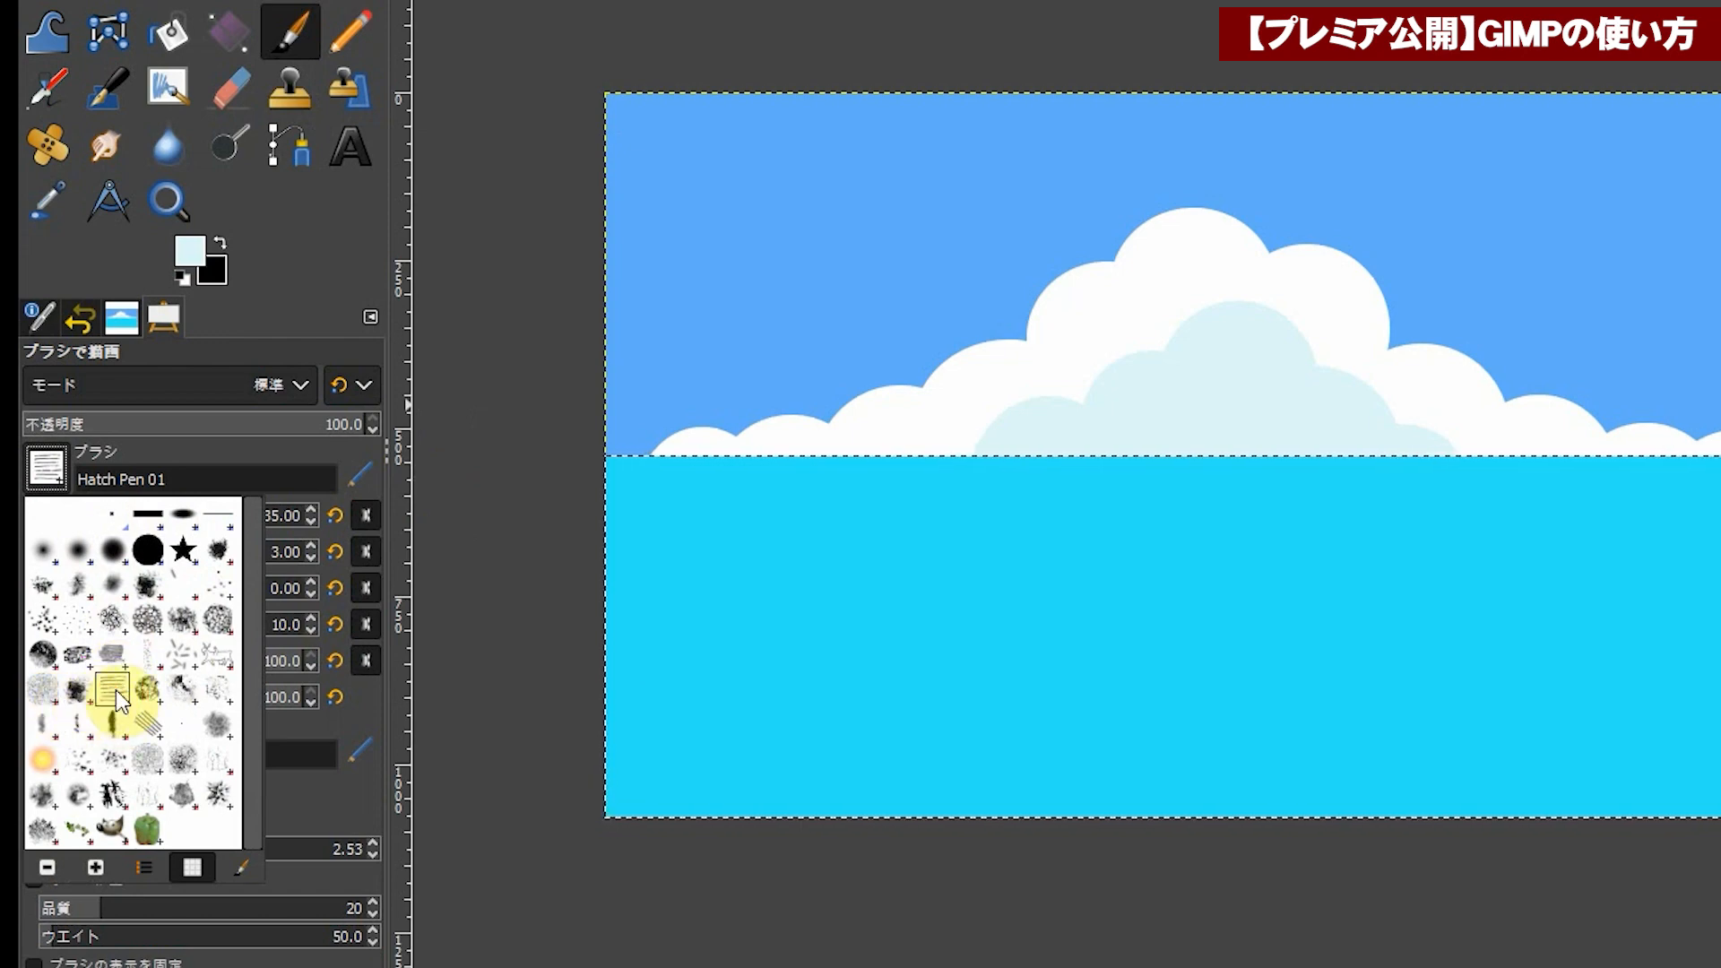
pyautogui.click(258, 441)
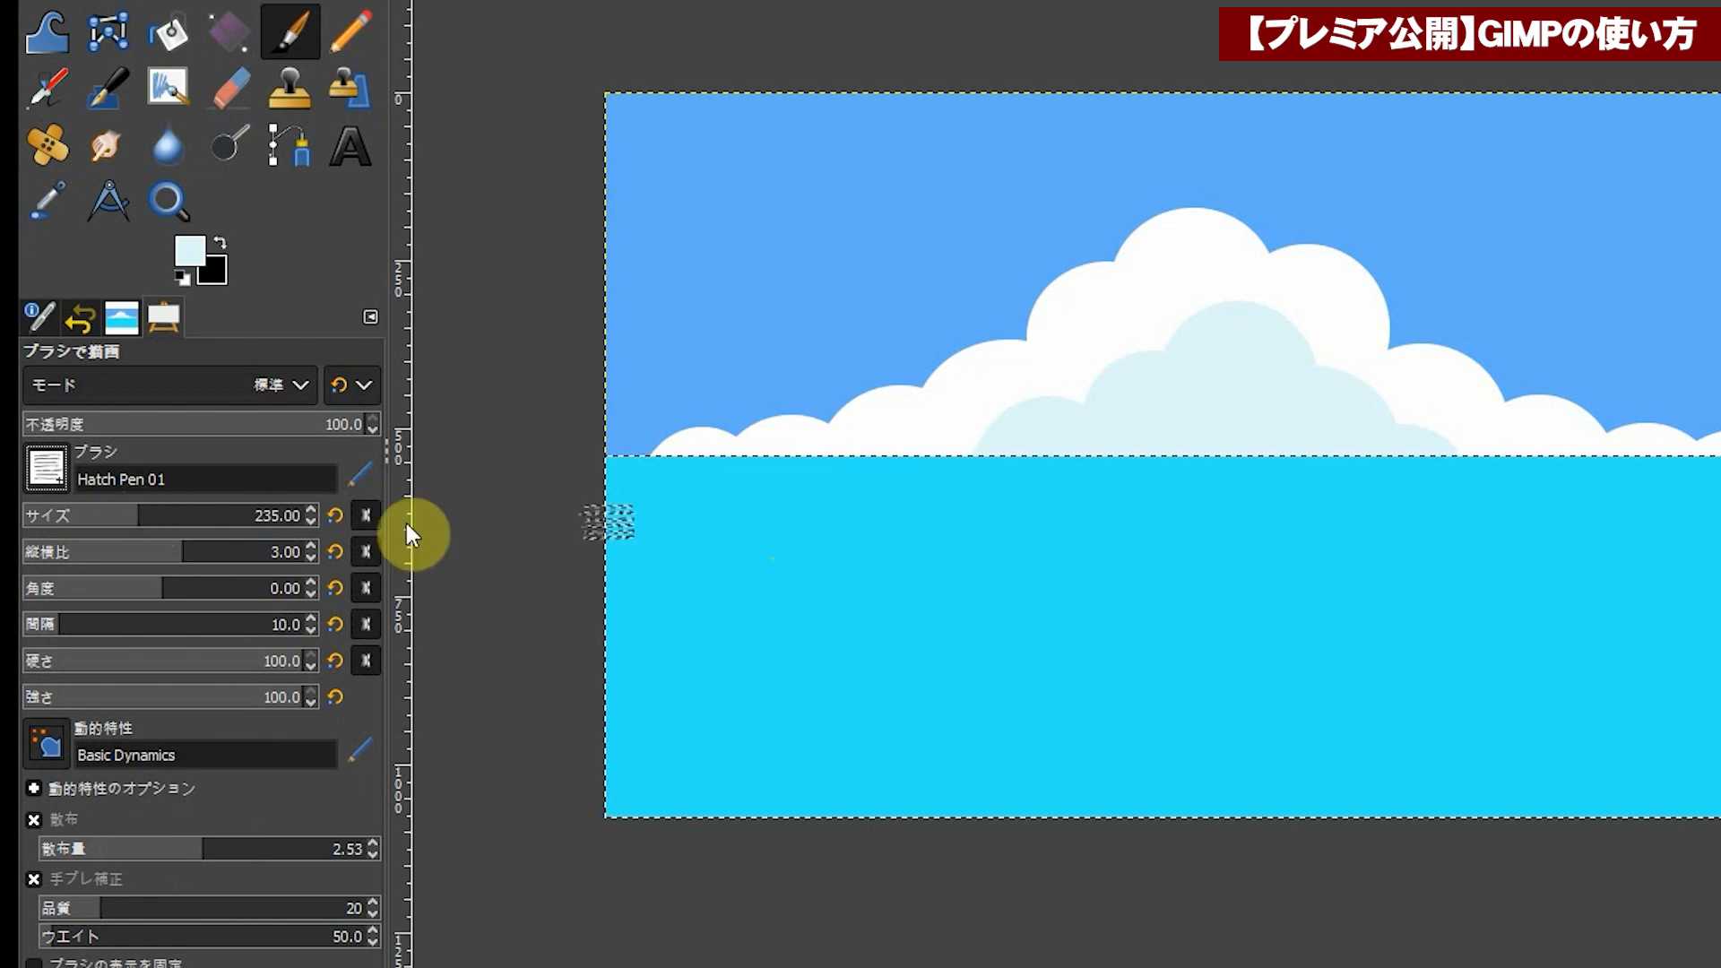
pyautogui.click(130, 518)
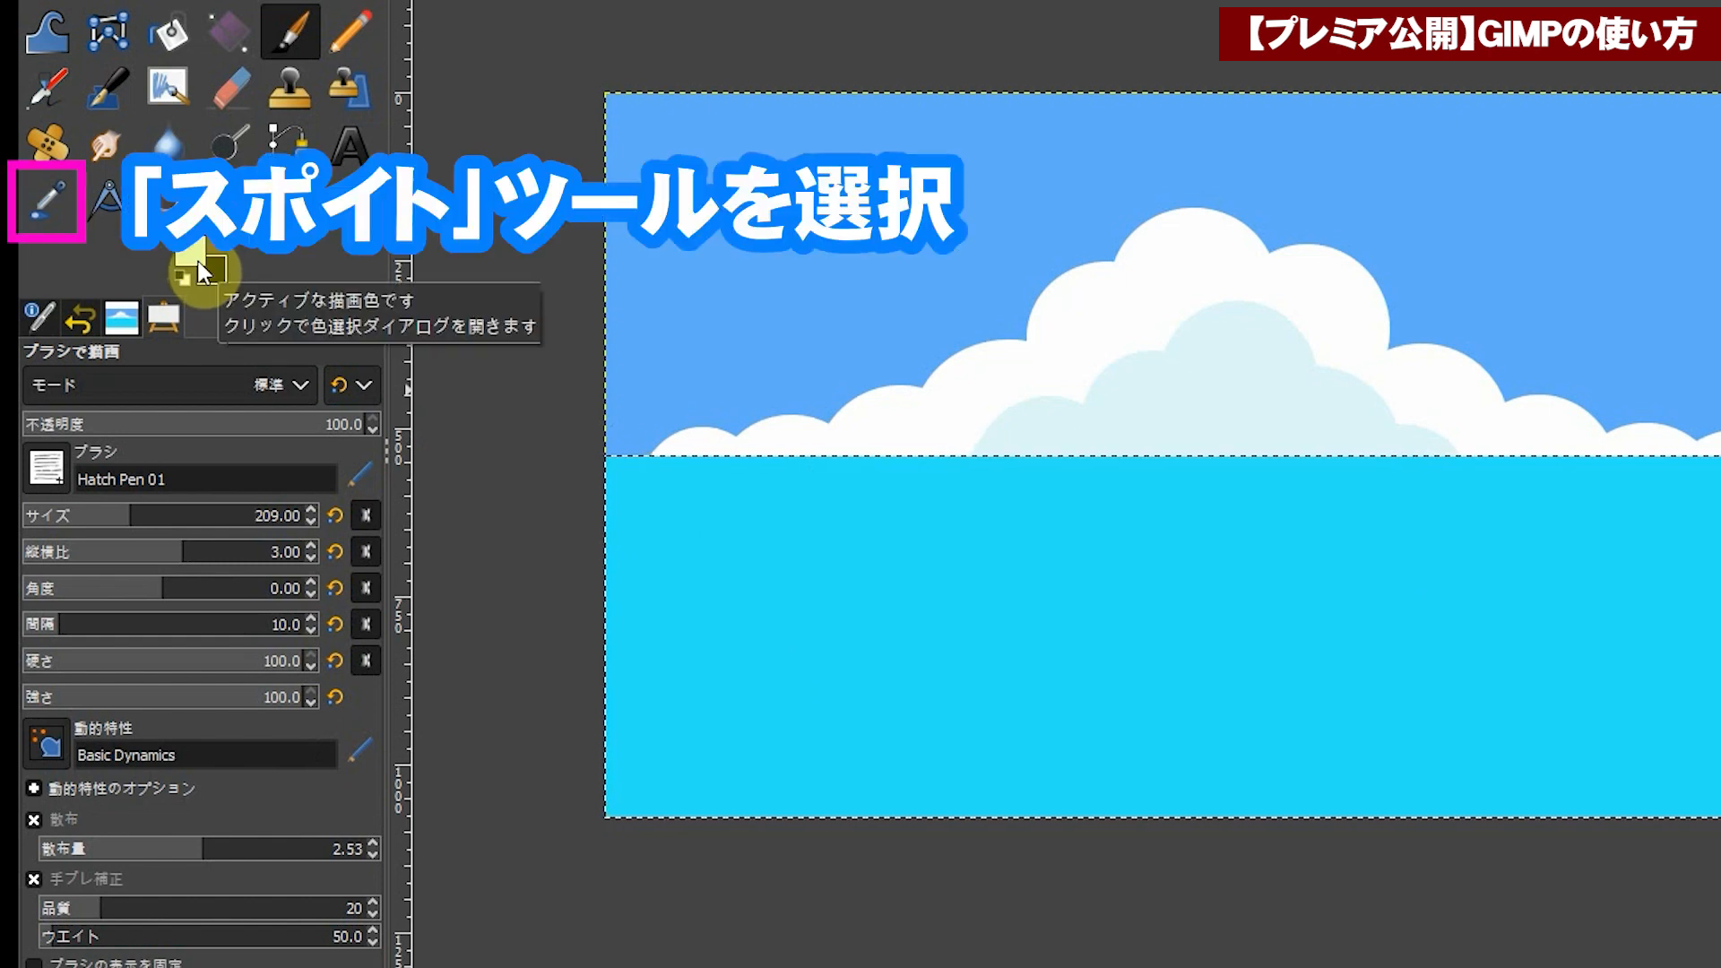
# Step: Sample the sea's blue with the Color Picker and lighten the foreground colour to 97eff9
pyautogui.click(38, 195)
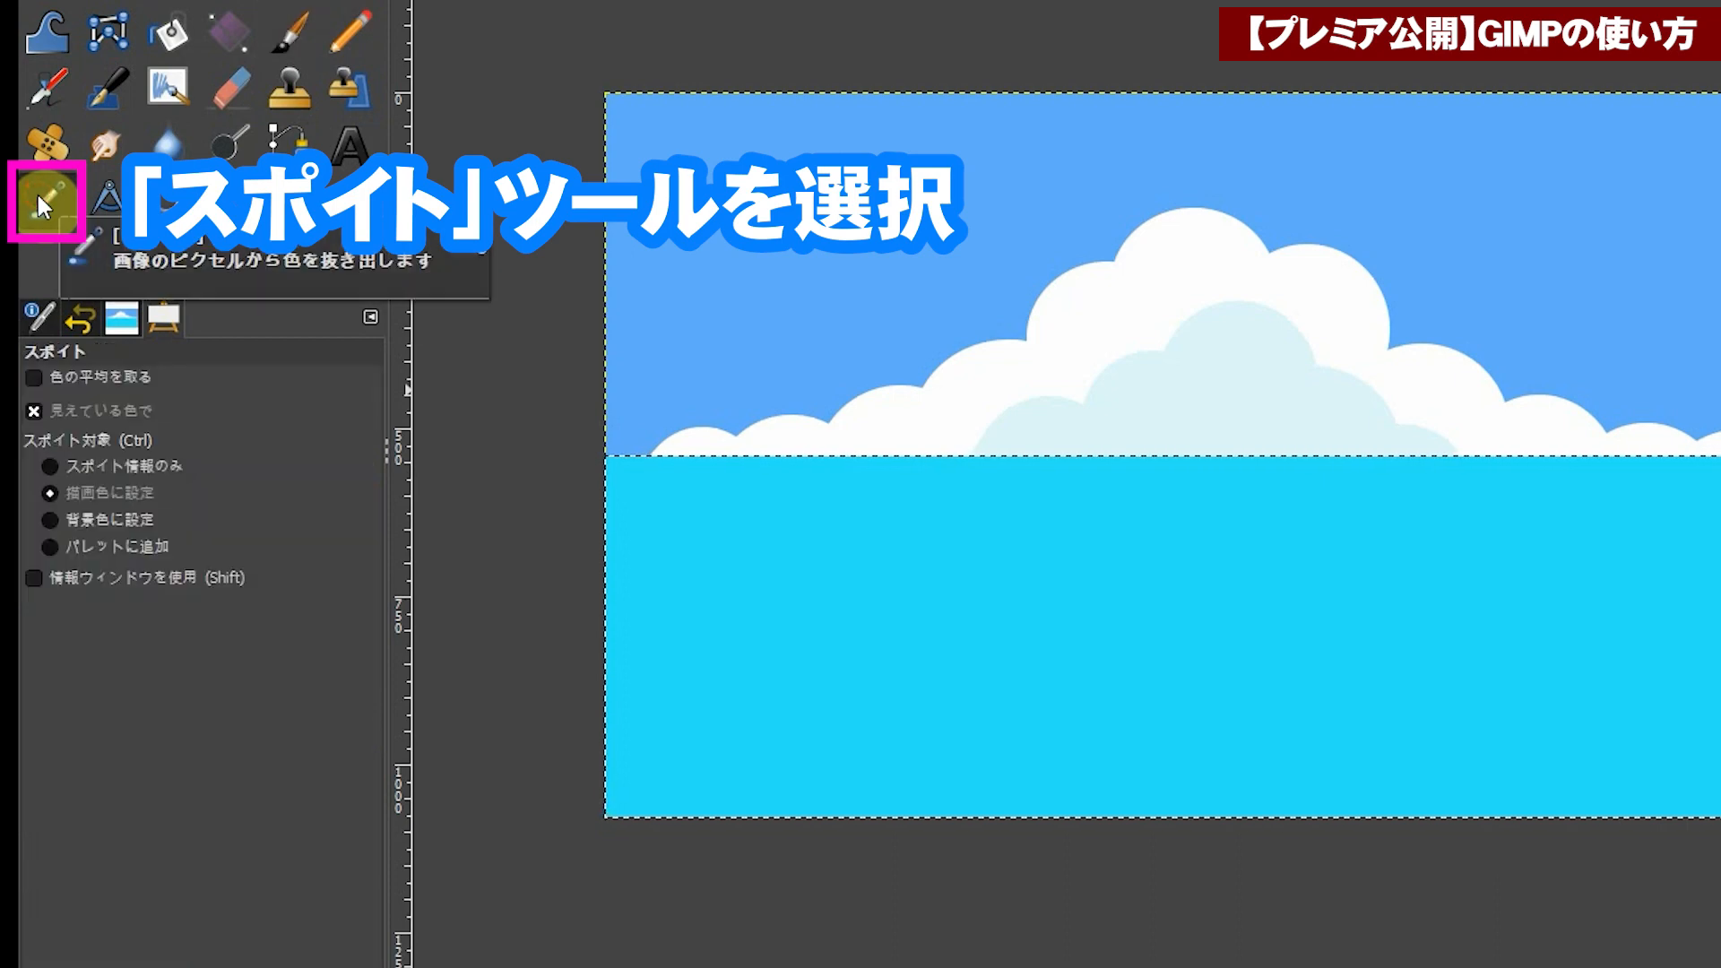
pyautogui.click(980, 563)
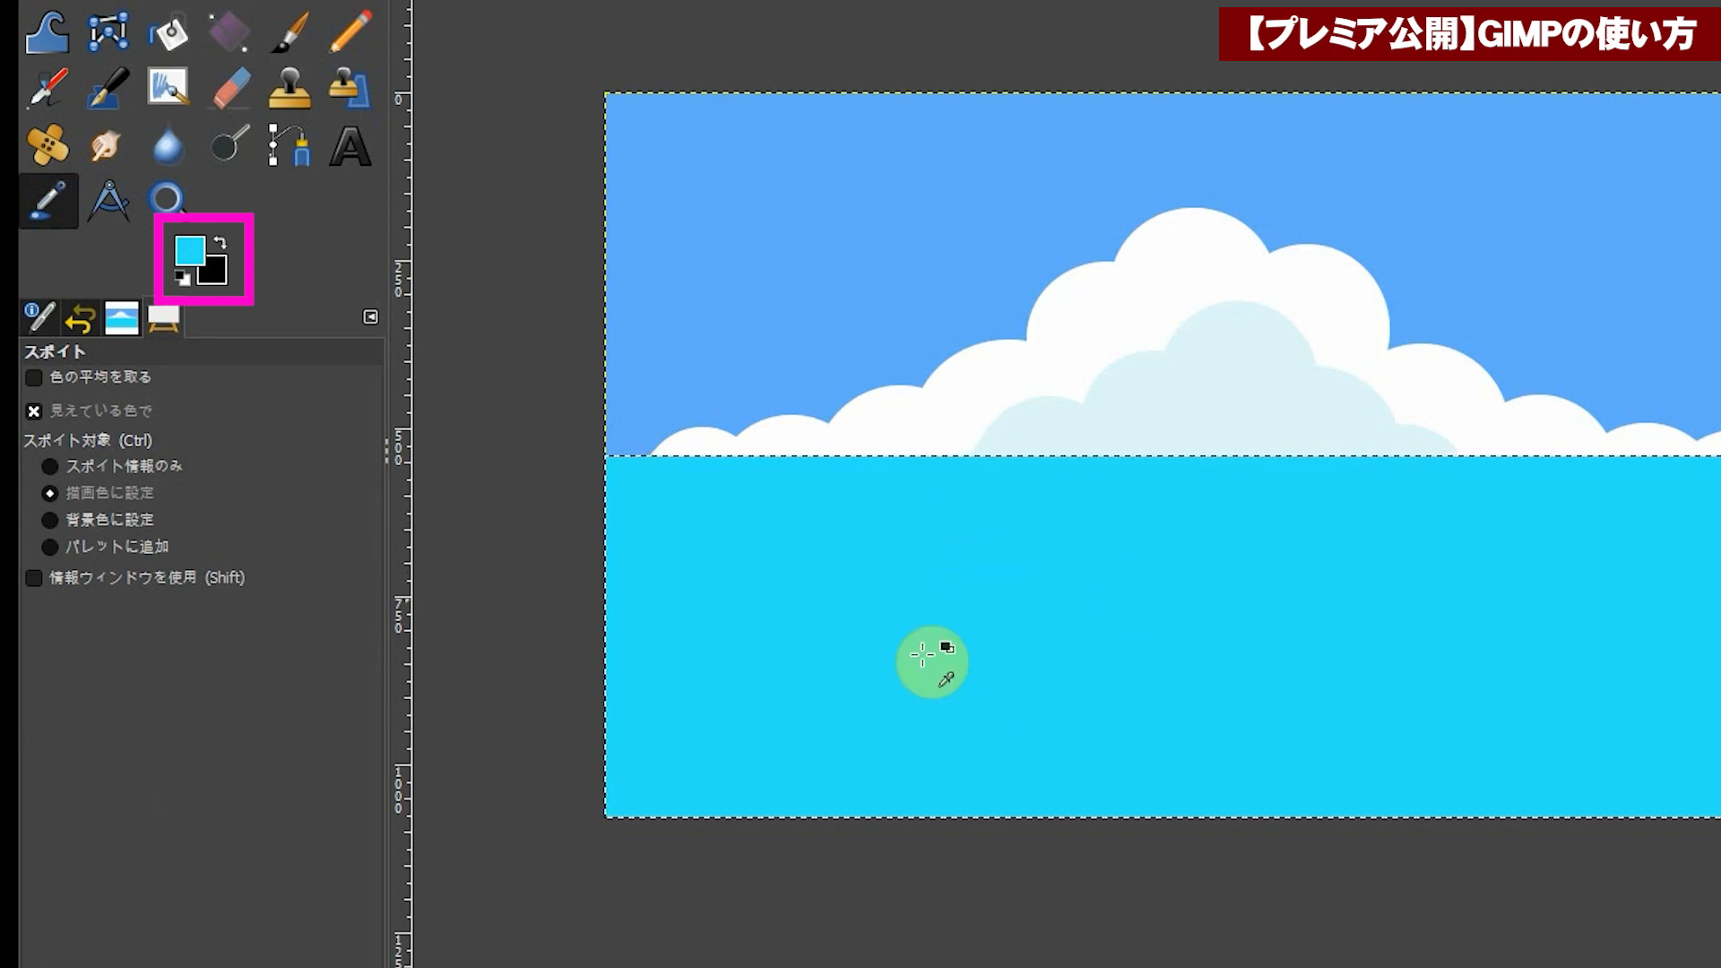
pyautogui.click(193, 253)
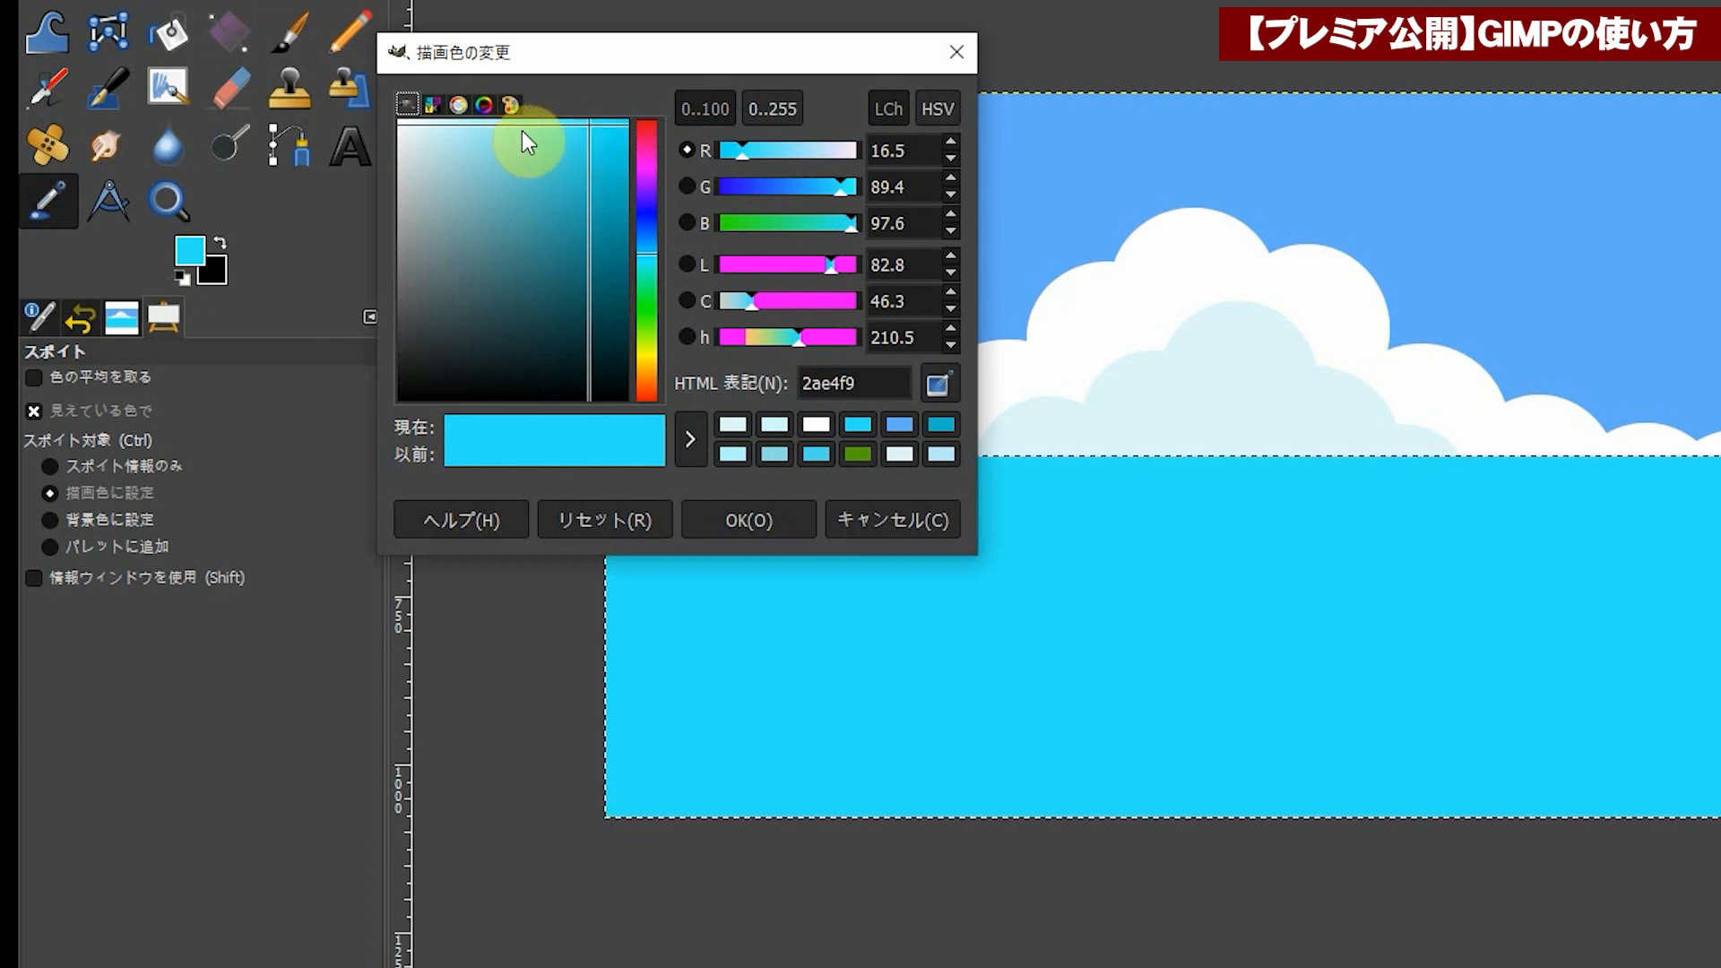
pyautogui.moveTo(524, 131); pyautogui.dragTo(488, 127)
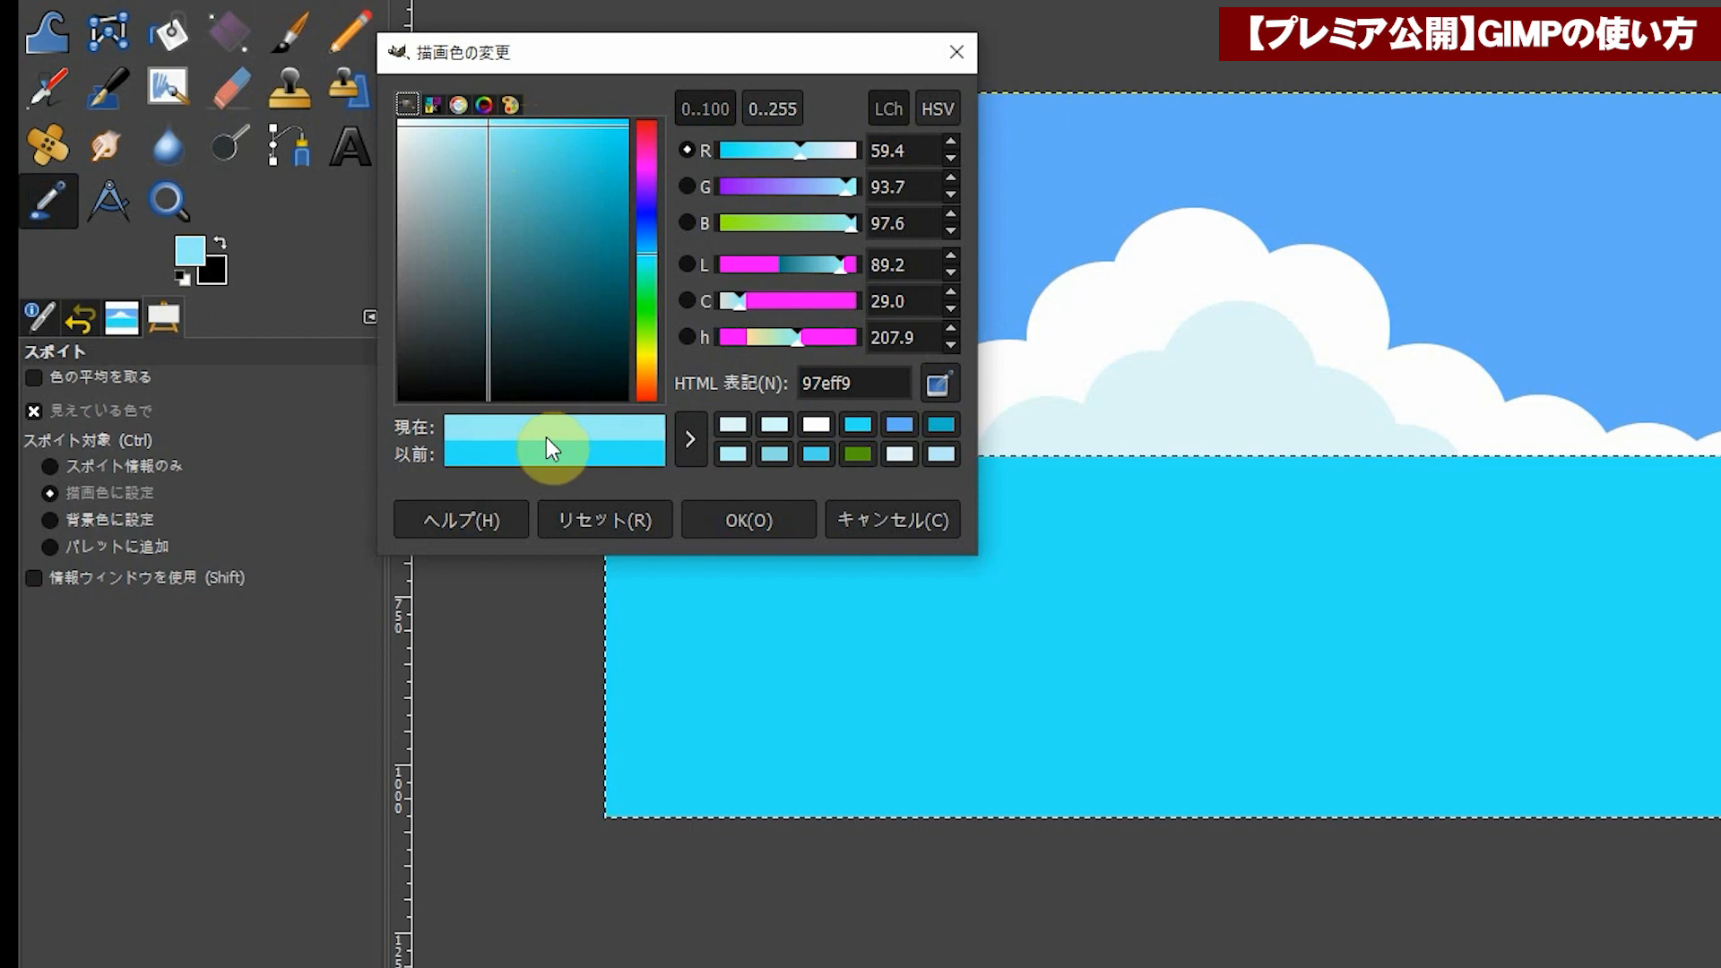
pyautogui.click(767, 518)
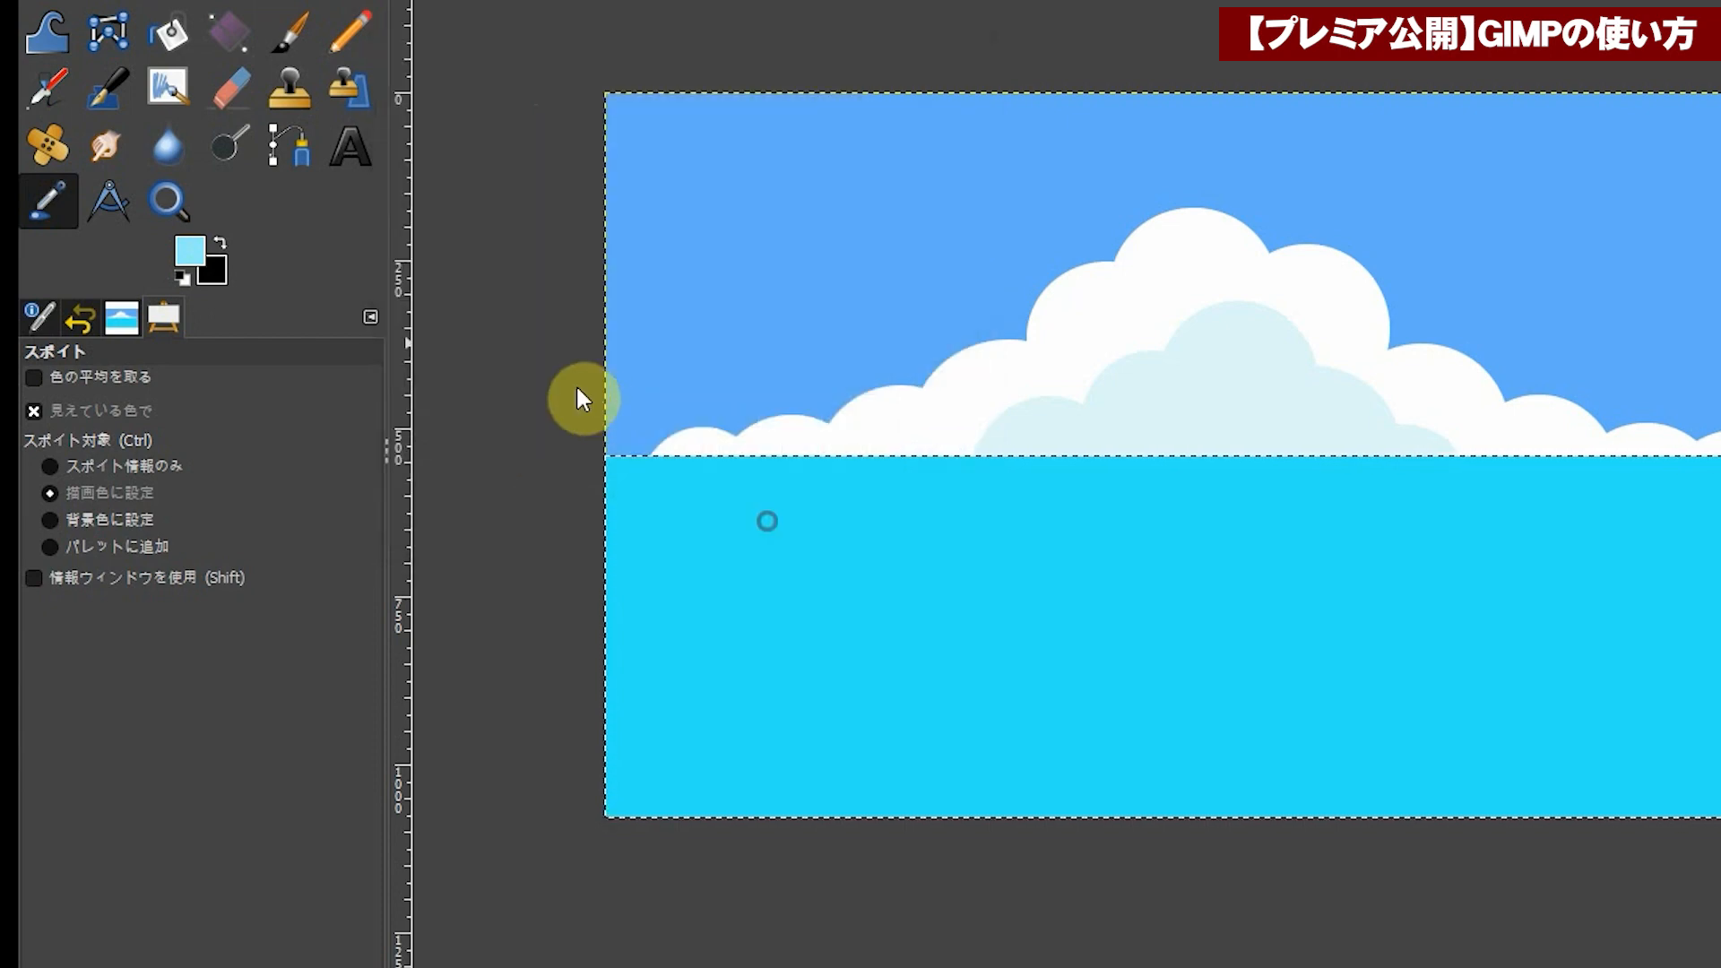
# Step: Paint light wave strokes along the sea's horizon and down its centre with the Paintbrush, using Basic Dynamics
pyautogui.click(298, 36)
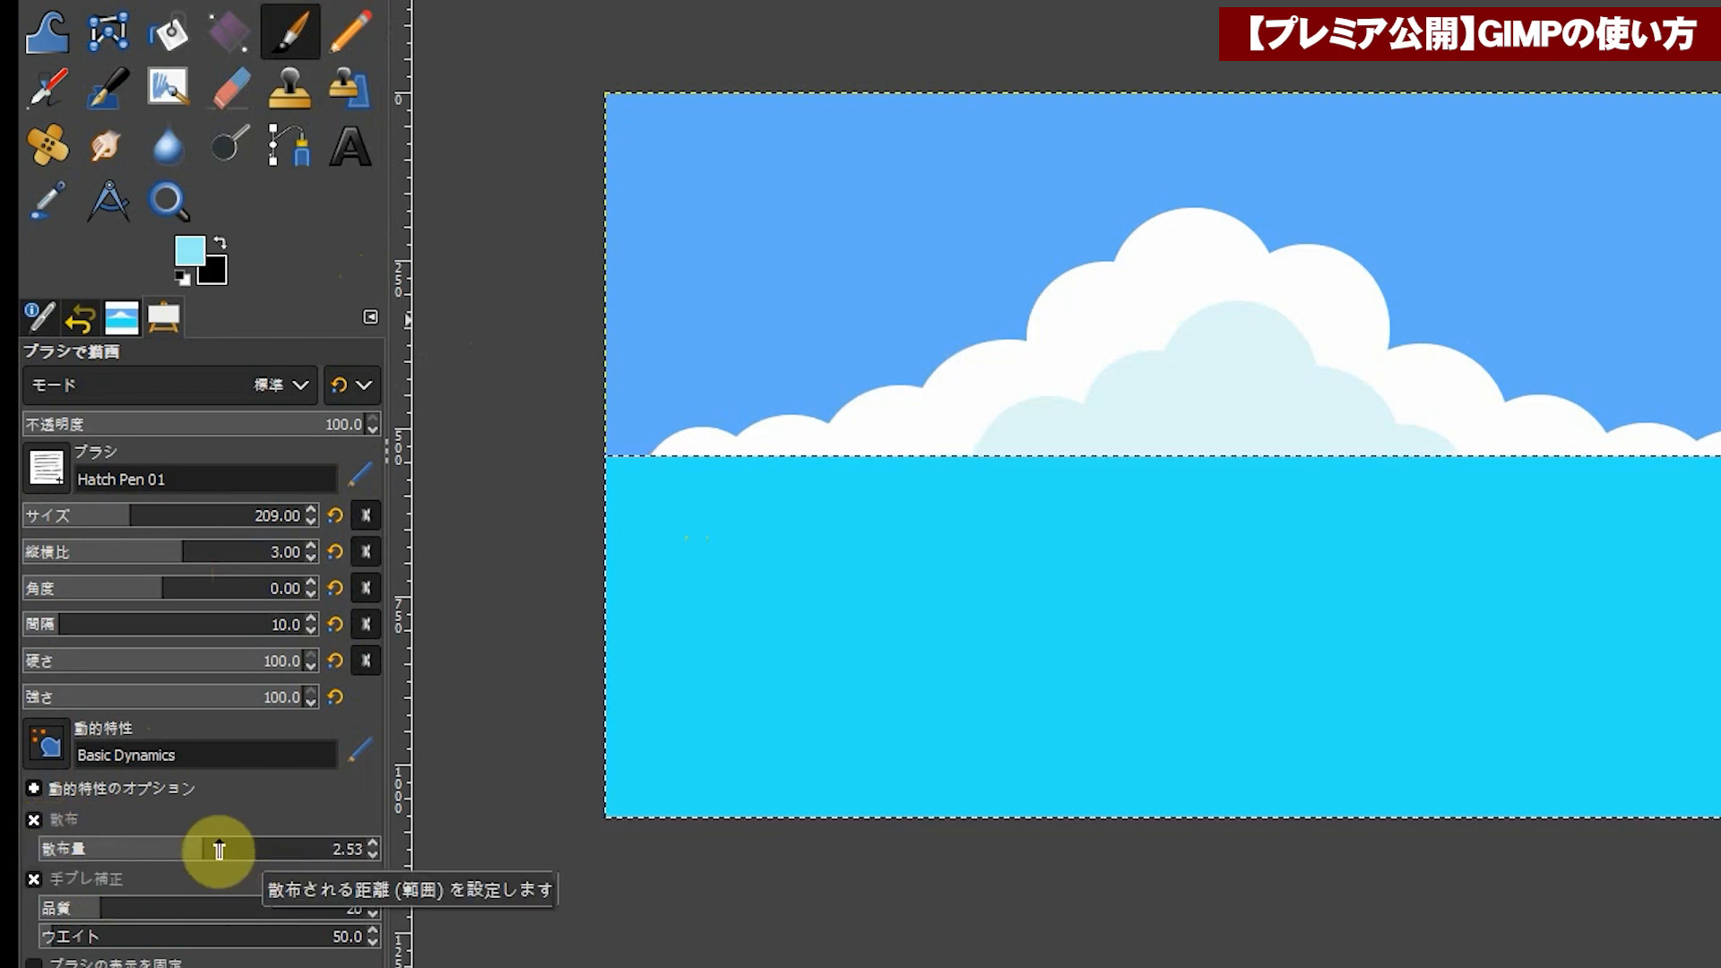
pyautogui.click(41, 751)
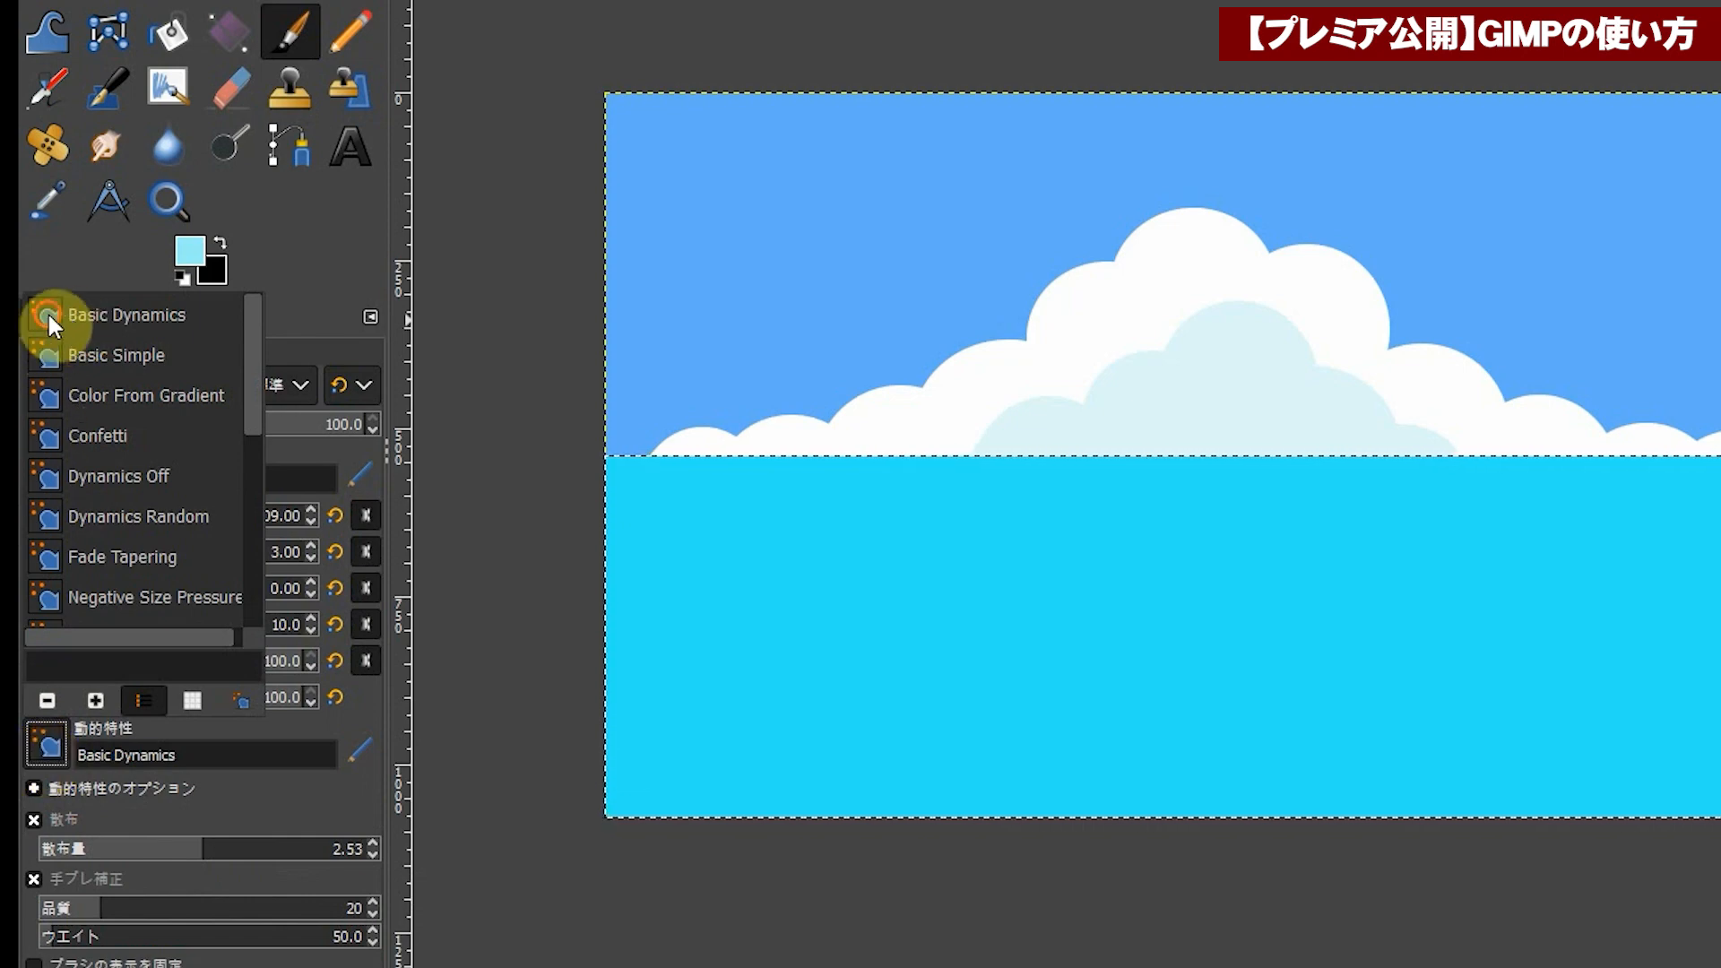
pyautogui.click(268, 793)
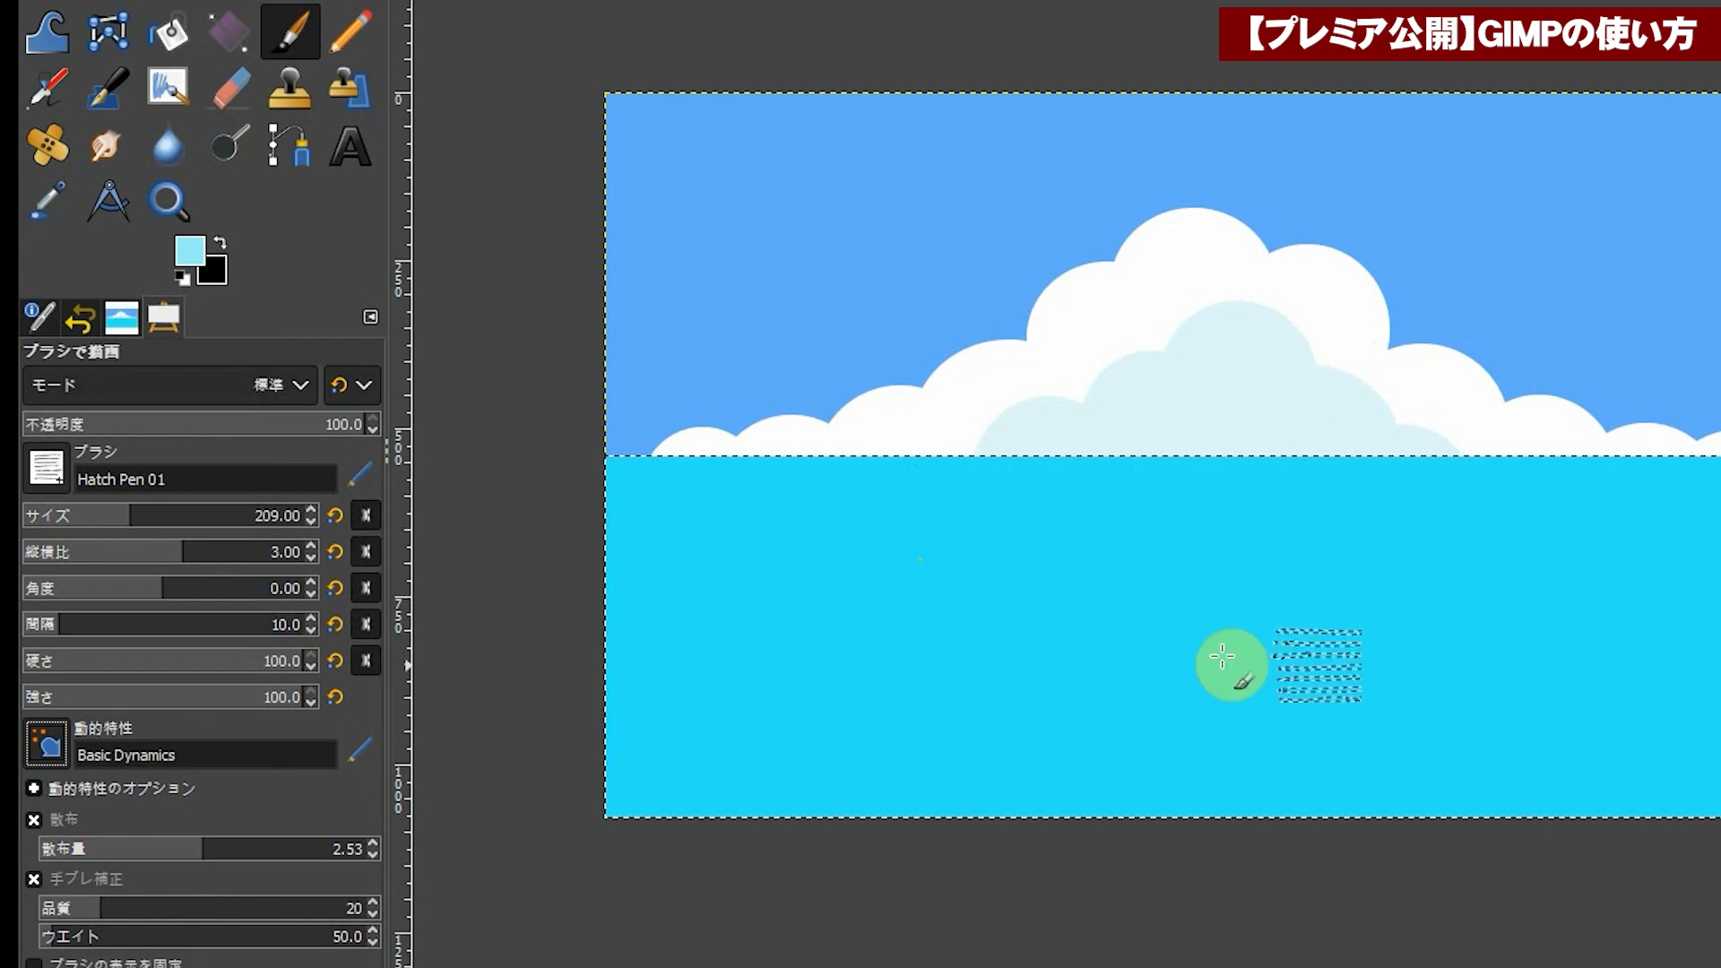
pyautogui.moveTo(913, 503)
pyautogui.mouseDown()
pyautogui.moveTo(864, 503)
pyautogui.moveTo(1125, 511)
pyautogui.moveTo(991, 595)
pyautogui.moveTo(1183, 492)
pyautogui.moveTo(1180, 607)
pyautogui.moveTo(1299, 606)
pyautogui.moveTo(1545, 503)
pyautogui.moveTo(1530, 498)
pyautogui.mouseUp()
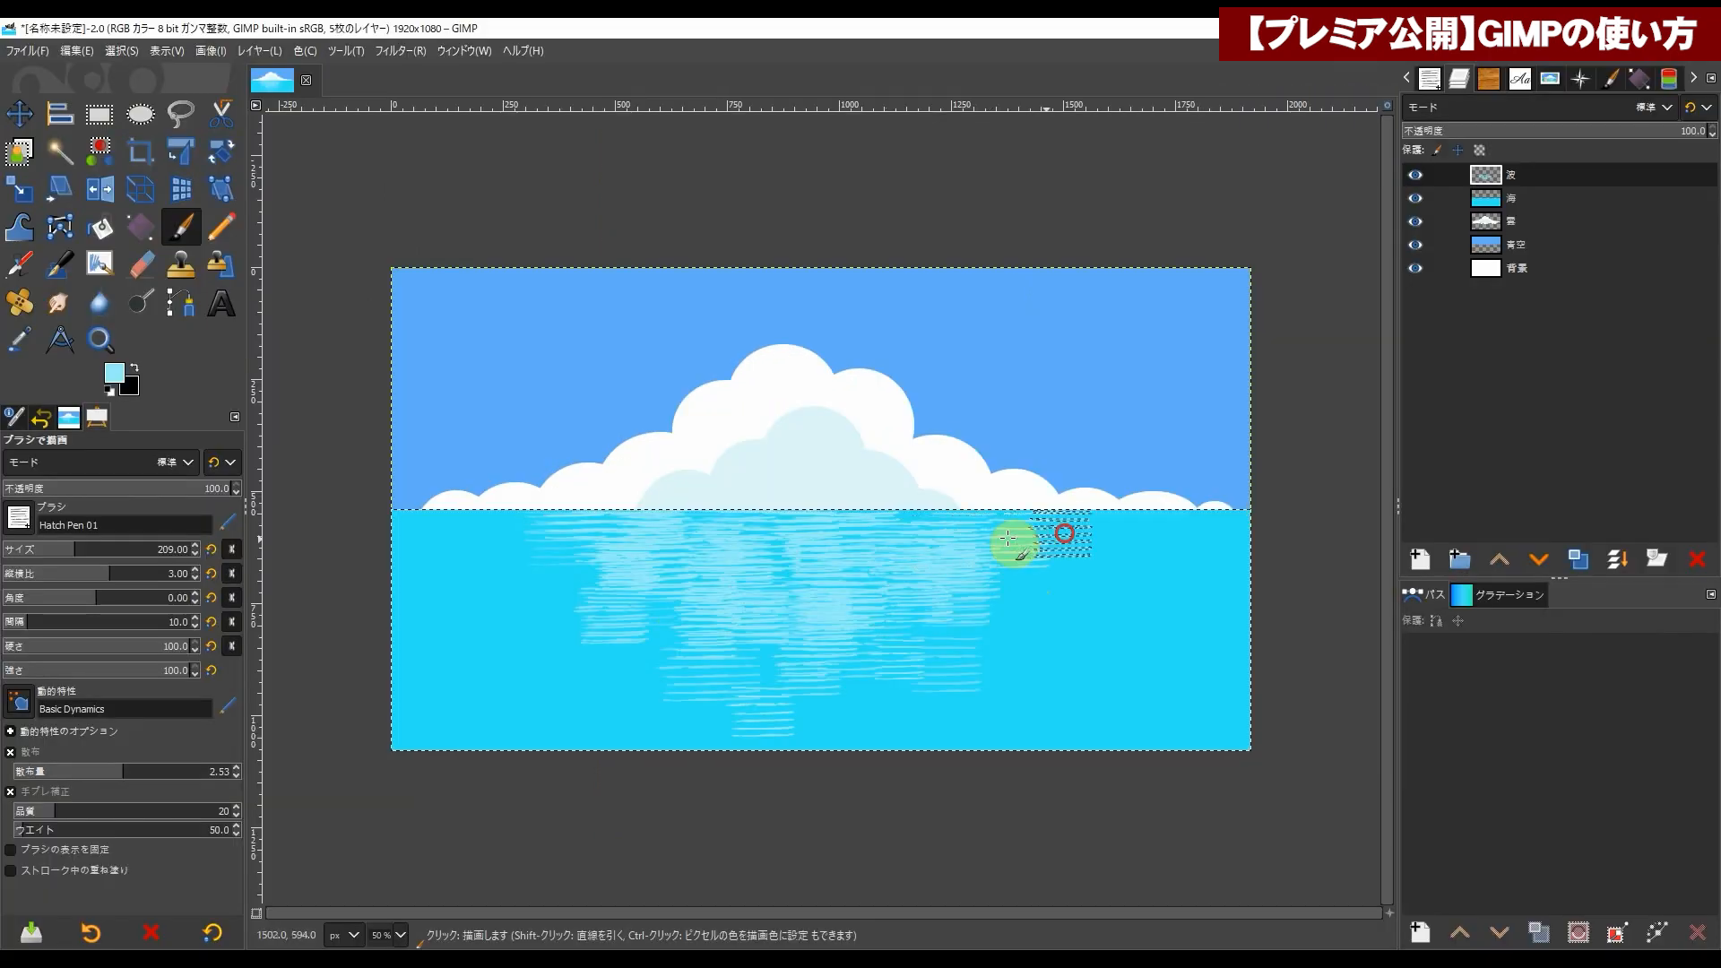
pyautogui.moveTo(1009, 538)
pyautogui.mouseDown()
pyautogui.moveTo(1174, 530)
pyautogui.moveTo(876, 546)
pyautogui.moveTo(491, 530)
pyautogui.moveTo(465, 513)
pyautogui.moveTo(806, 504)
pyautogui.moveTo(705, 543)
pyautogui.moveTo(642, 539)
pyautogui.moveTo(730, 575)
pyautogui.moveTo(730, 652)
pyautogui.moveTo(1007, 598)
pyautogui.moveTo(1052, 554)
pyautogui.moveTo(1218, 513)
pyautogui.moveTo(453, 516)
pyautogui.moveTo(728, 608)
pyautogui.moveTo(705, 581)
pyautogui.moveTo(634, 593)
pyautogui.moveTo(762, 612)
pyautogui.moveTo(733, 535)
pyautogui.moveTo(903, 728)
pyautogui.moveTo(826, 739)
pyautogui.moveTo(753, 683)
pyautogui.moveTo(795, 687)
pyautogui.moveTo(818, 714)
pyautogui.mouseUp()
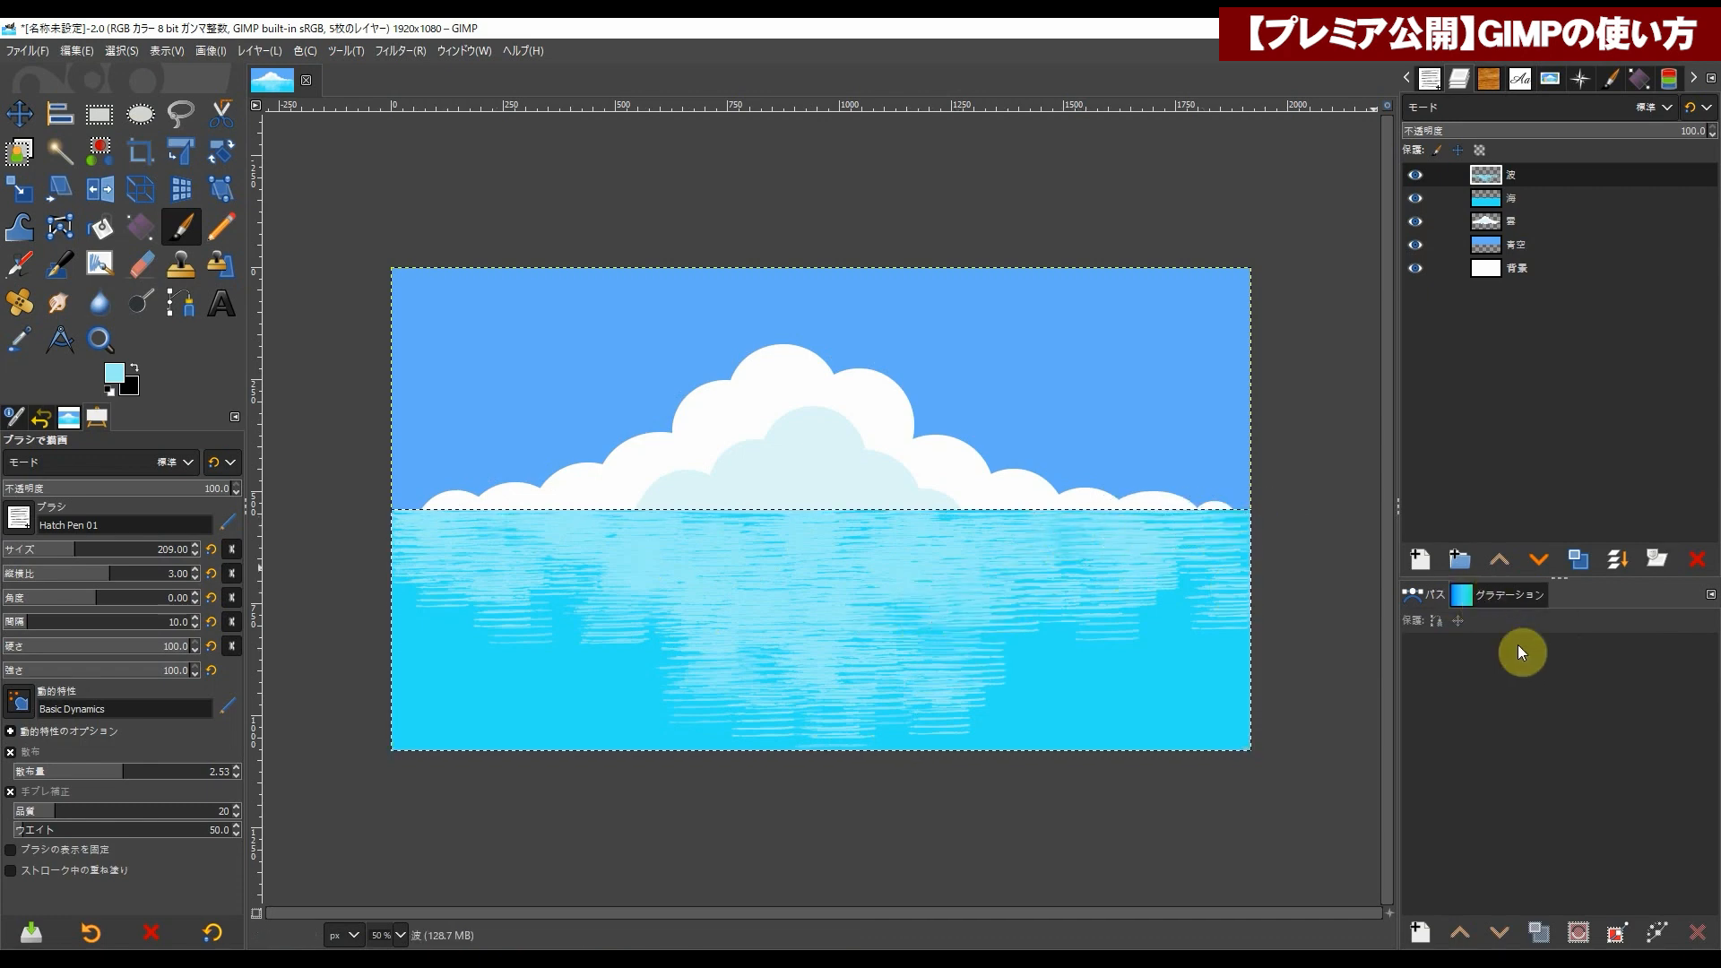
# Step: Set the foreground colour to a darker blue, 09bcd1
pyautogui.click(115, 380)
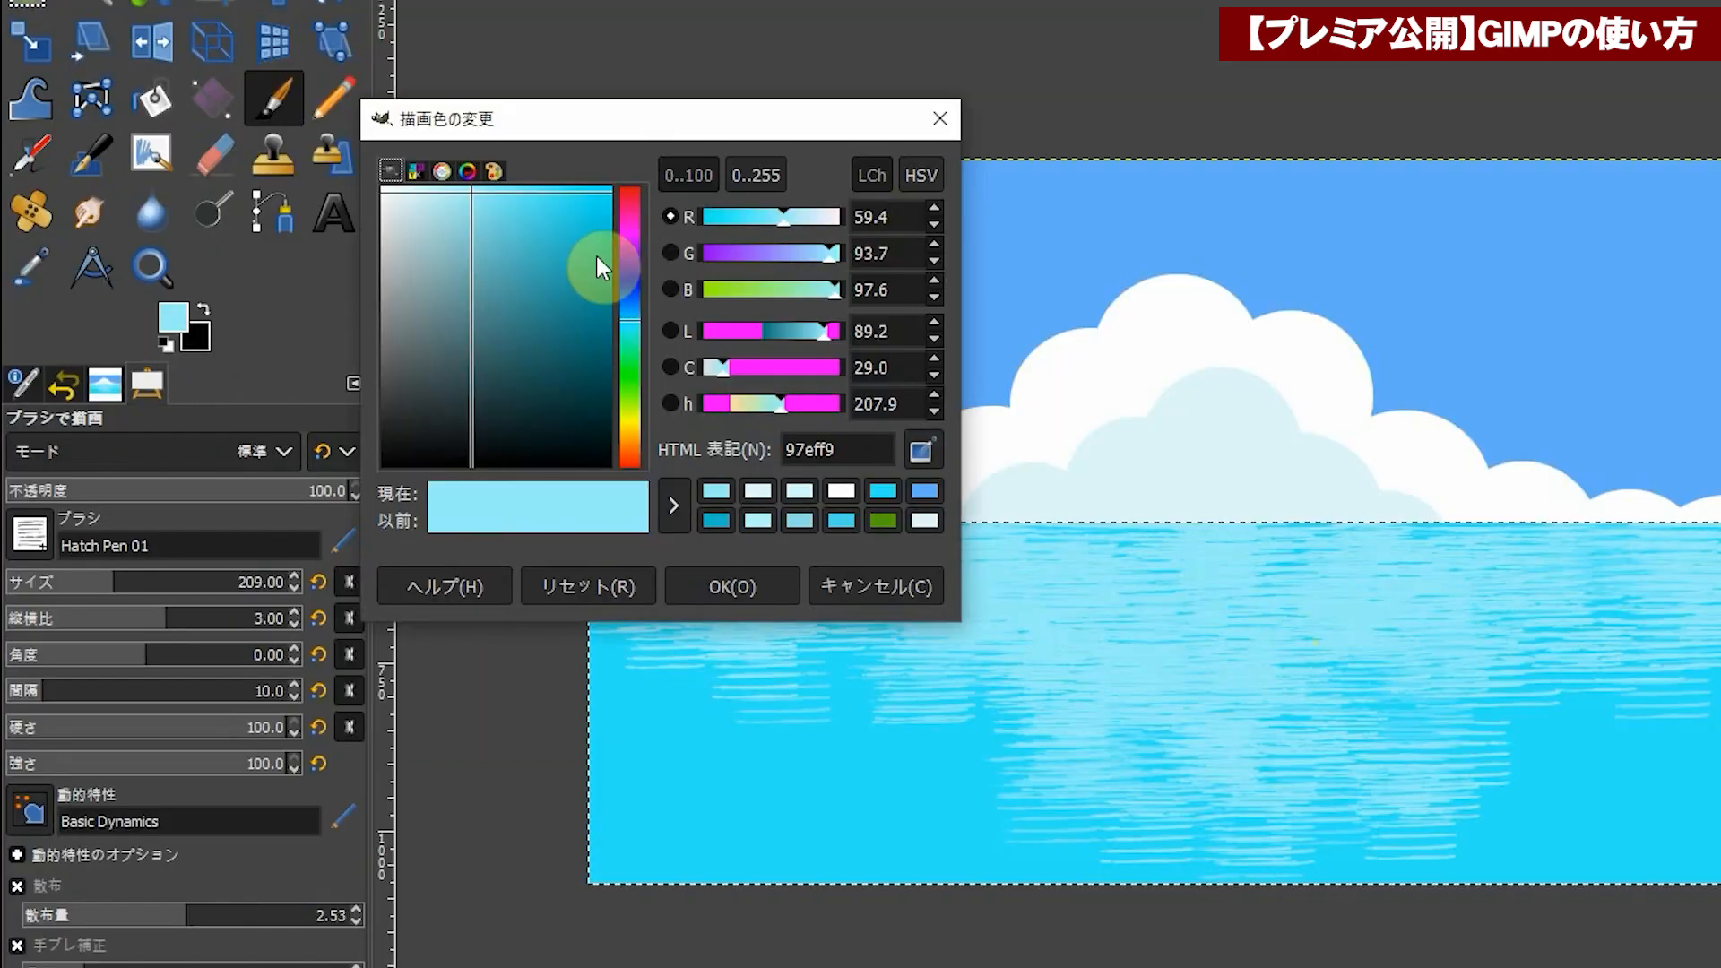
pyautogui.moveTo(604, 231); pyautogui.dragTo(602, 239)
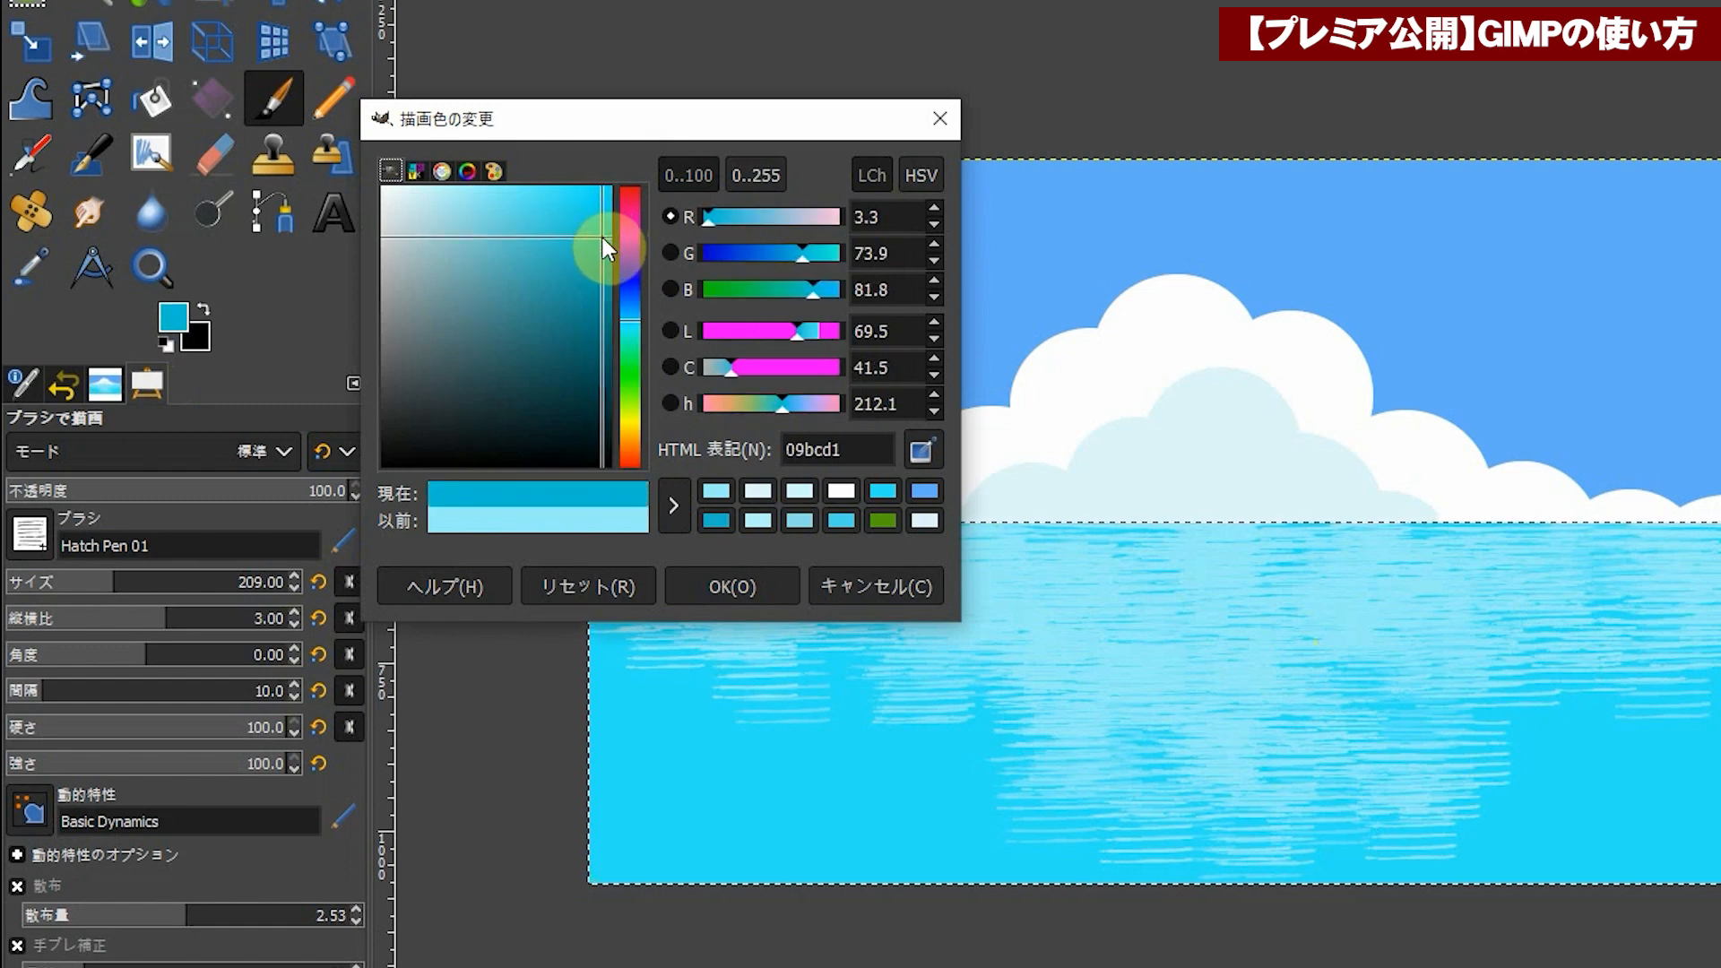
pyautogui.click(696, 585)
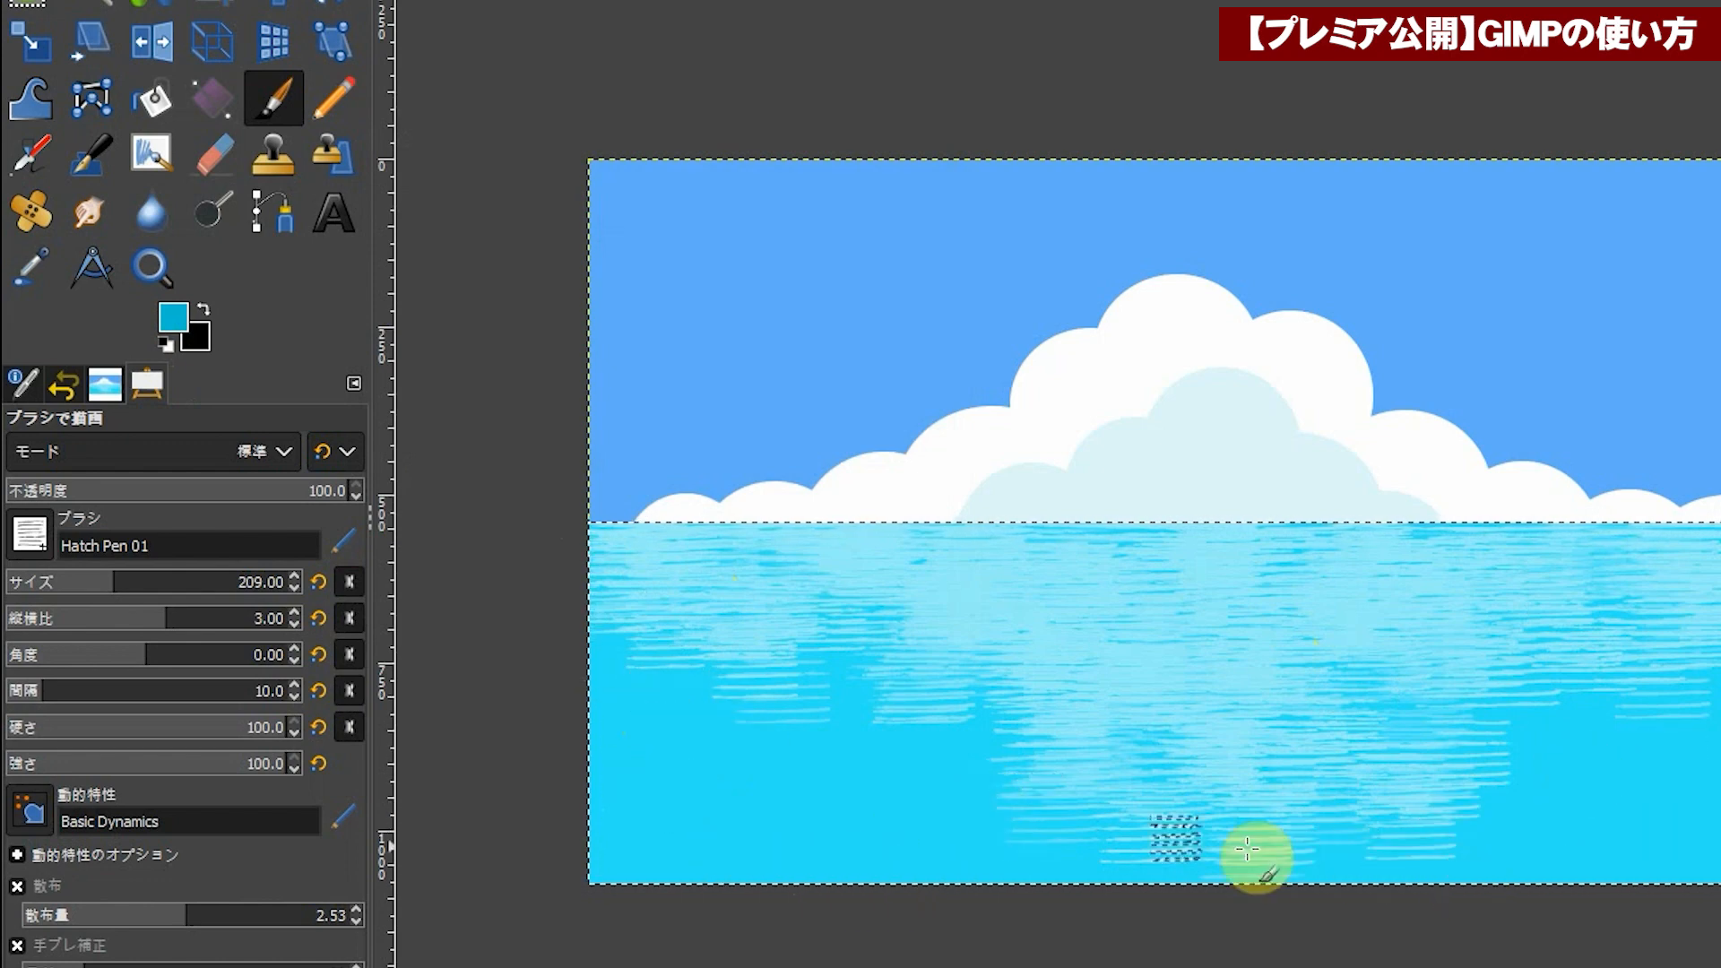
# Step: Paint darker wave strokes over the sea's lower left and lower right areas on the 波 layer, and clear the selection
pyautogui.moveTo(784, 705)
pyautogui.mouseDown()
pyautogui.moveTo(618, 692)
pyautogui.moveTo(717, 706)
pyautogui.moveTo(639, 782)
pyautogui.moveTo(783, 803)
pyautogui.moveTo(662, 832)
pyautogui.moveTo(894, 860)
pyautogui.moveTo(893, 778)
pyautogui.moveTo(864, 708)
pyautogui.moveTo(905, 757)
pyautogui.moveTo(909, 811)
pyautogui.moveTo(974, 824)
pyautogui.moveTo(945, 780)
pyautogui.moveTo(962, 753)
pyautogui.moveTo(864, 734)
pyautogui.moveTo(841, 680)
pyautogui.moveTo(1087, 856)
pyautogui.mouseUp()
pyautogui.moveTo(1466, 874)
pyautogui.mouseDown()
pyautogui.moveTo(1542, 839)
pyautogui.moveTo(1604, 741)
pyautogui.mouseUp()
pyautogui.click(1162, 636)
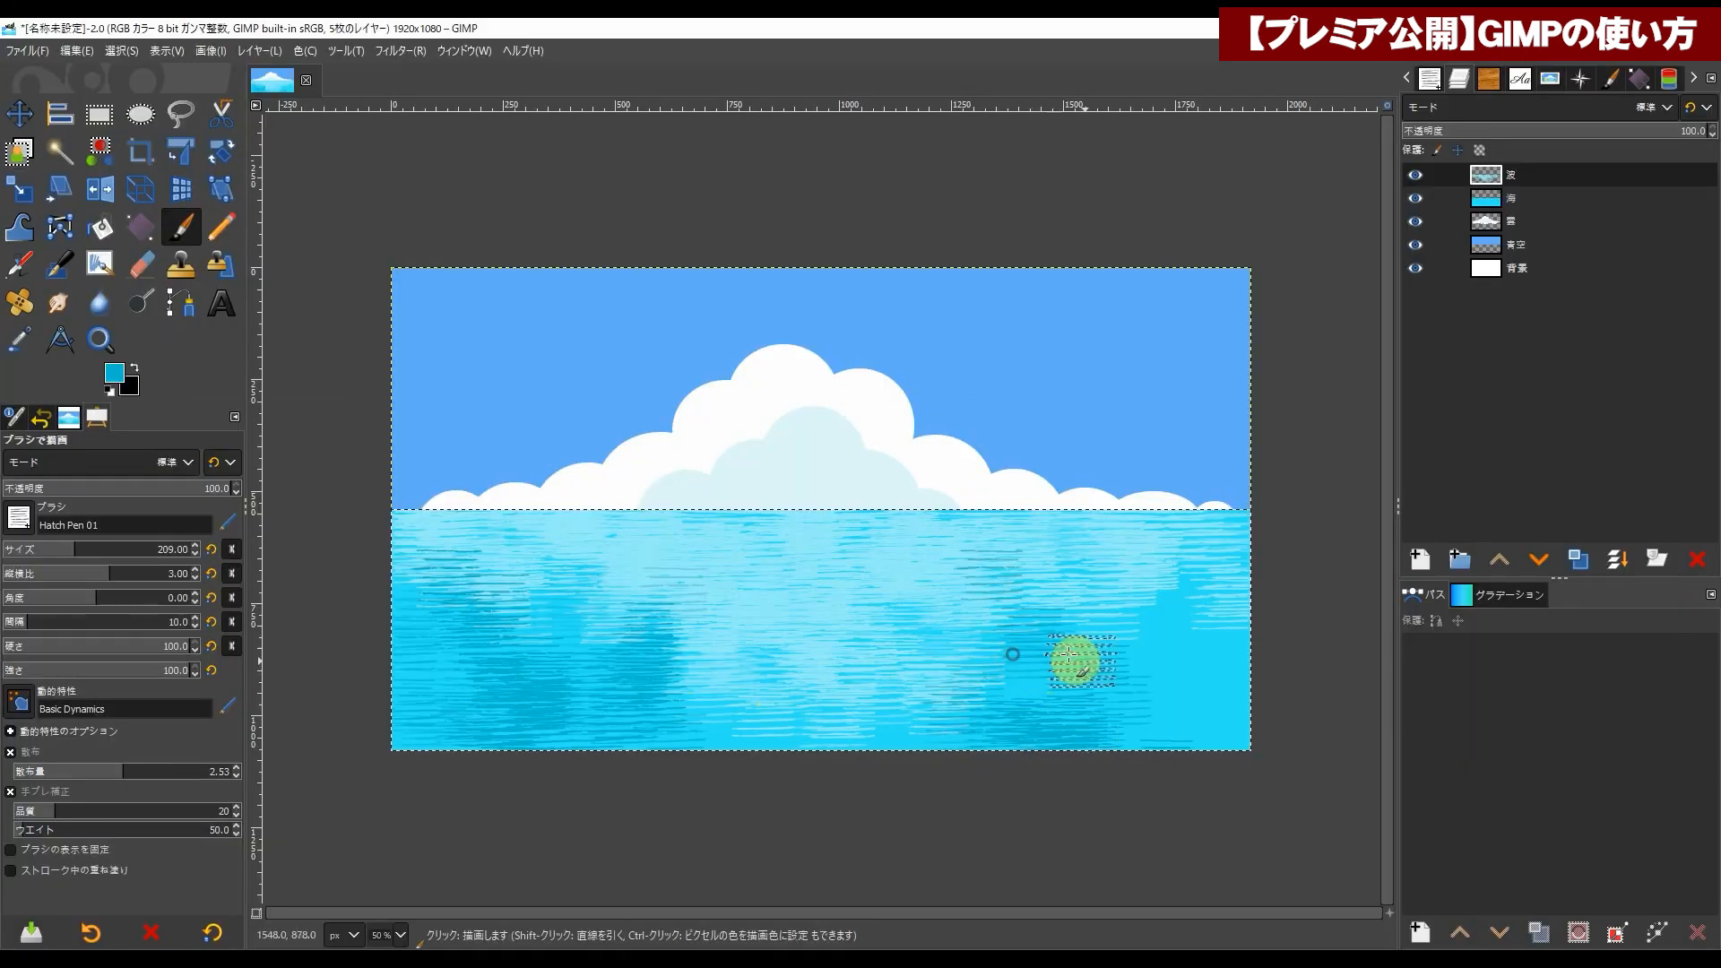
pyautogui.moveTo(1163, 636)
pyautogui.mouseDown()
pyautogui.moveTo(1150, 709)
pyautogui.moveTo(1230, 712)
pyautogui.moveTo(1185, 726)
pyautogui.moveTo(1214, 672)
pyautogui.moveTo(1143, 610)
pyautogui.moveTo(1163, 612)
pyautogui.moveTo(1087, 676)
pyautogui.moveTo(1026, 683)
pyautogui.moveTo(1064, 688)
pyautogui.moveTo(962, 717)
pyautogui.moveTo(945, 748)
pyautogui.moveTo(1113, 665)
pyautogui.moveTo(1109, 641)
pyautogui.moveTo(1053, 641)
pyautogui.moveTo(1224, 665)
pyautogui.mouseUp()
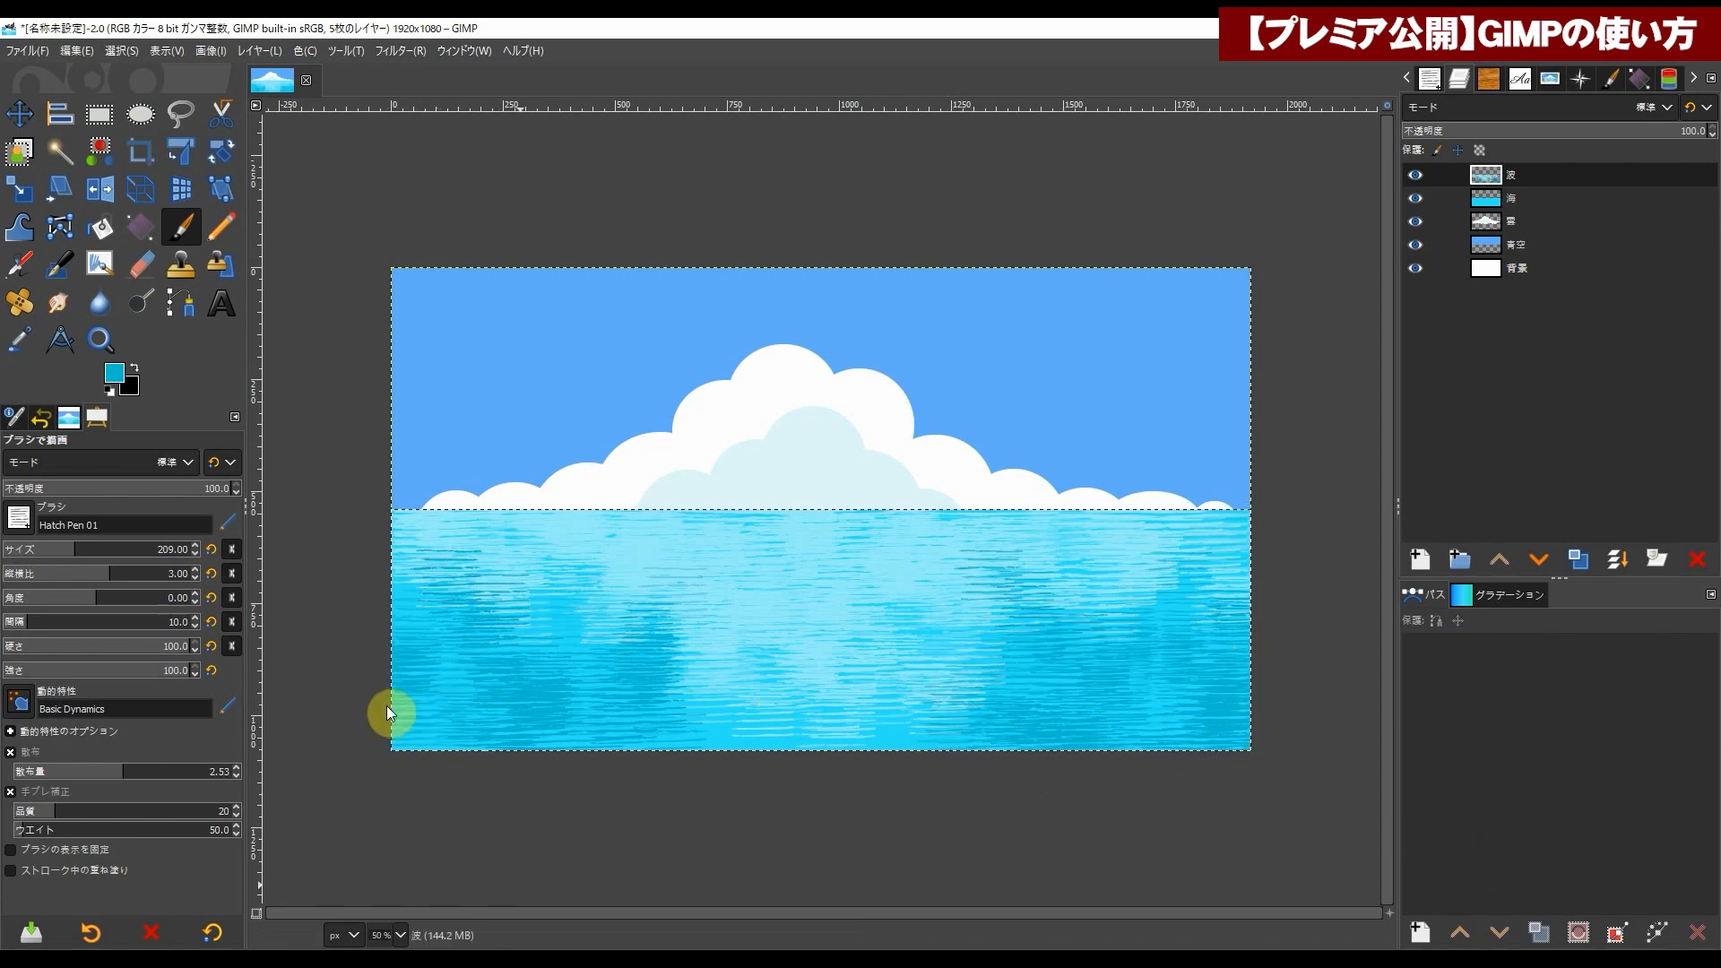
pyautogui.moveTo(593, 959)
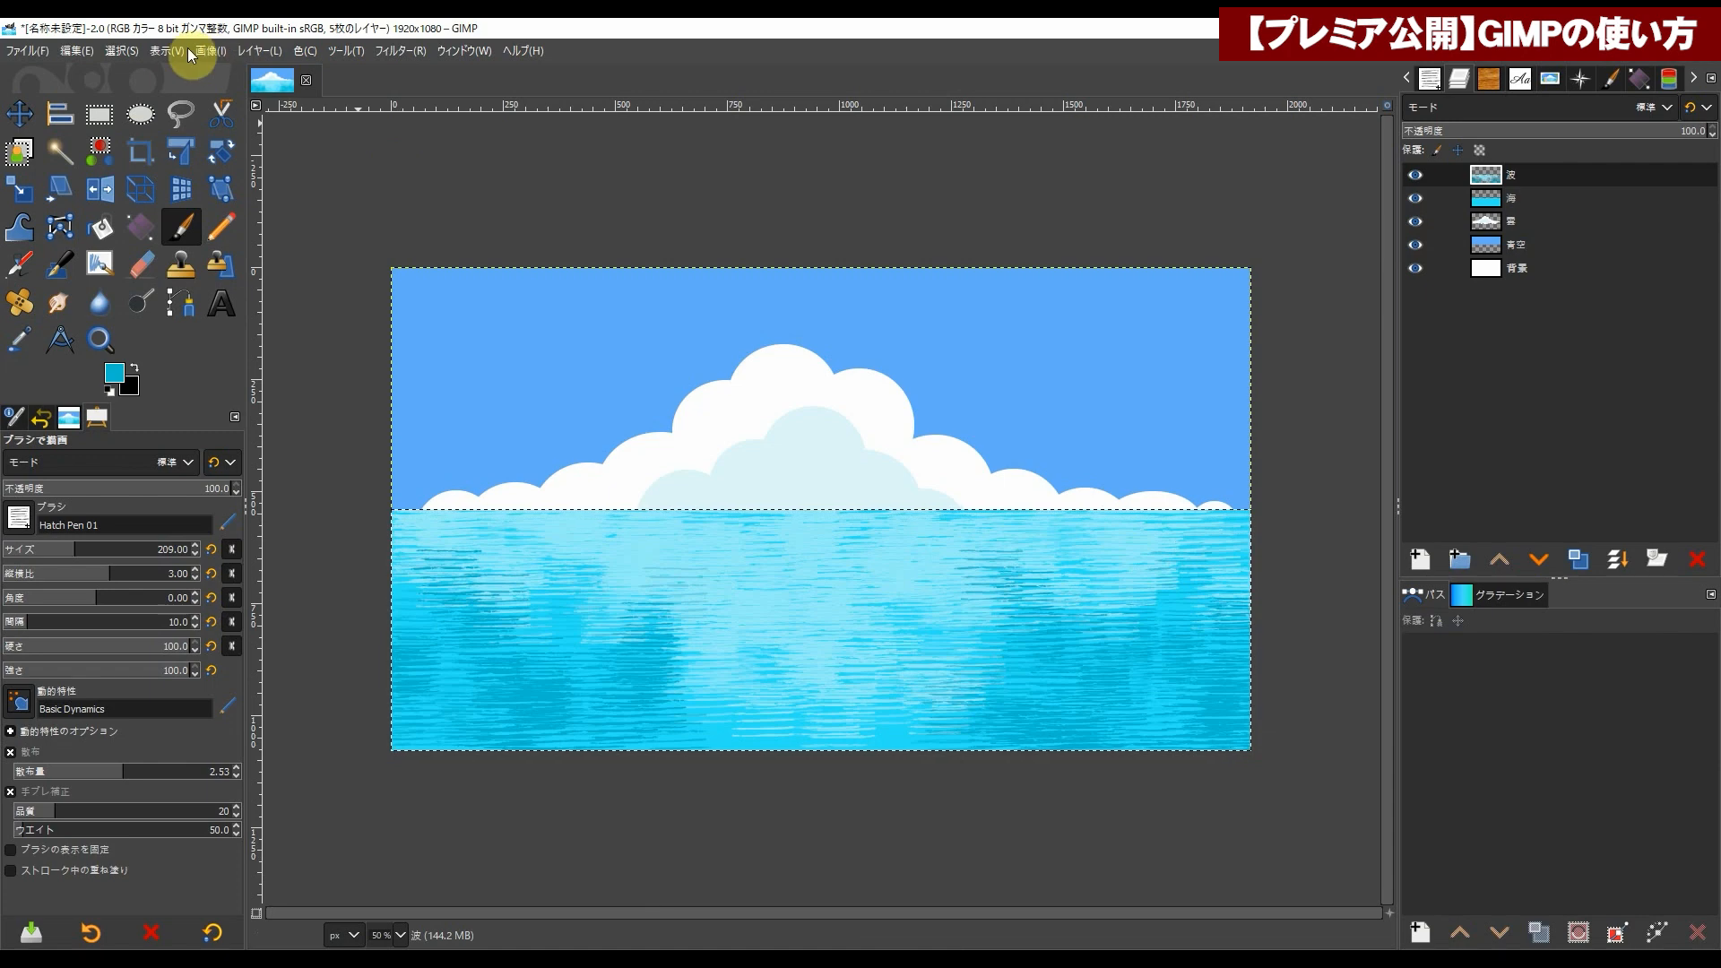
pyautogui.click(121, 51)
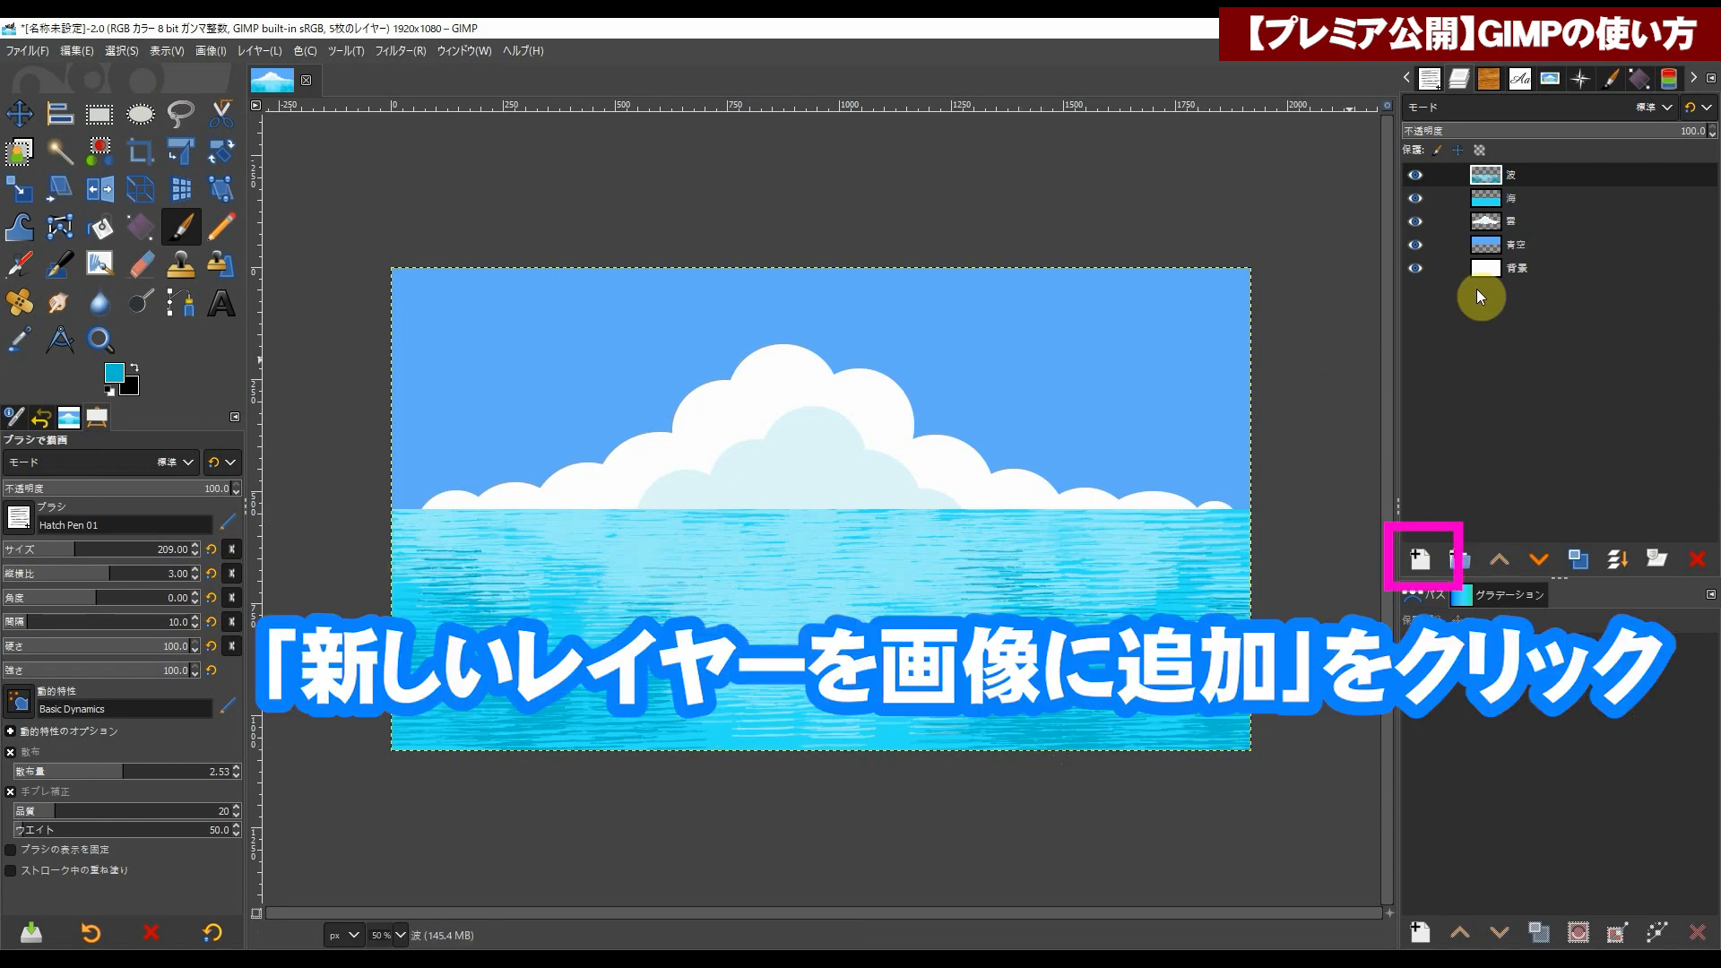
# Step: Add a new layer above 波 and name it 砂浜
pyautogui.click(1420, 557)
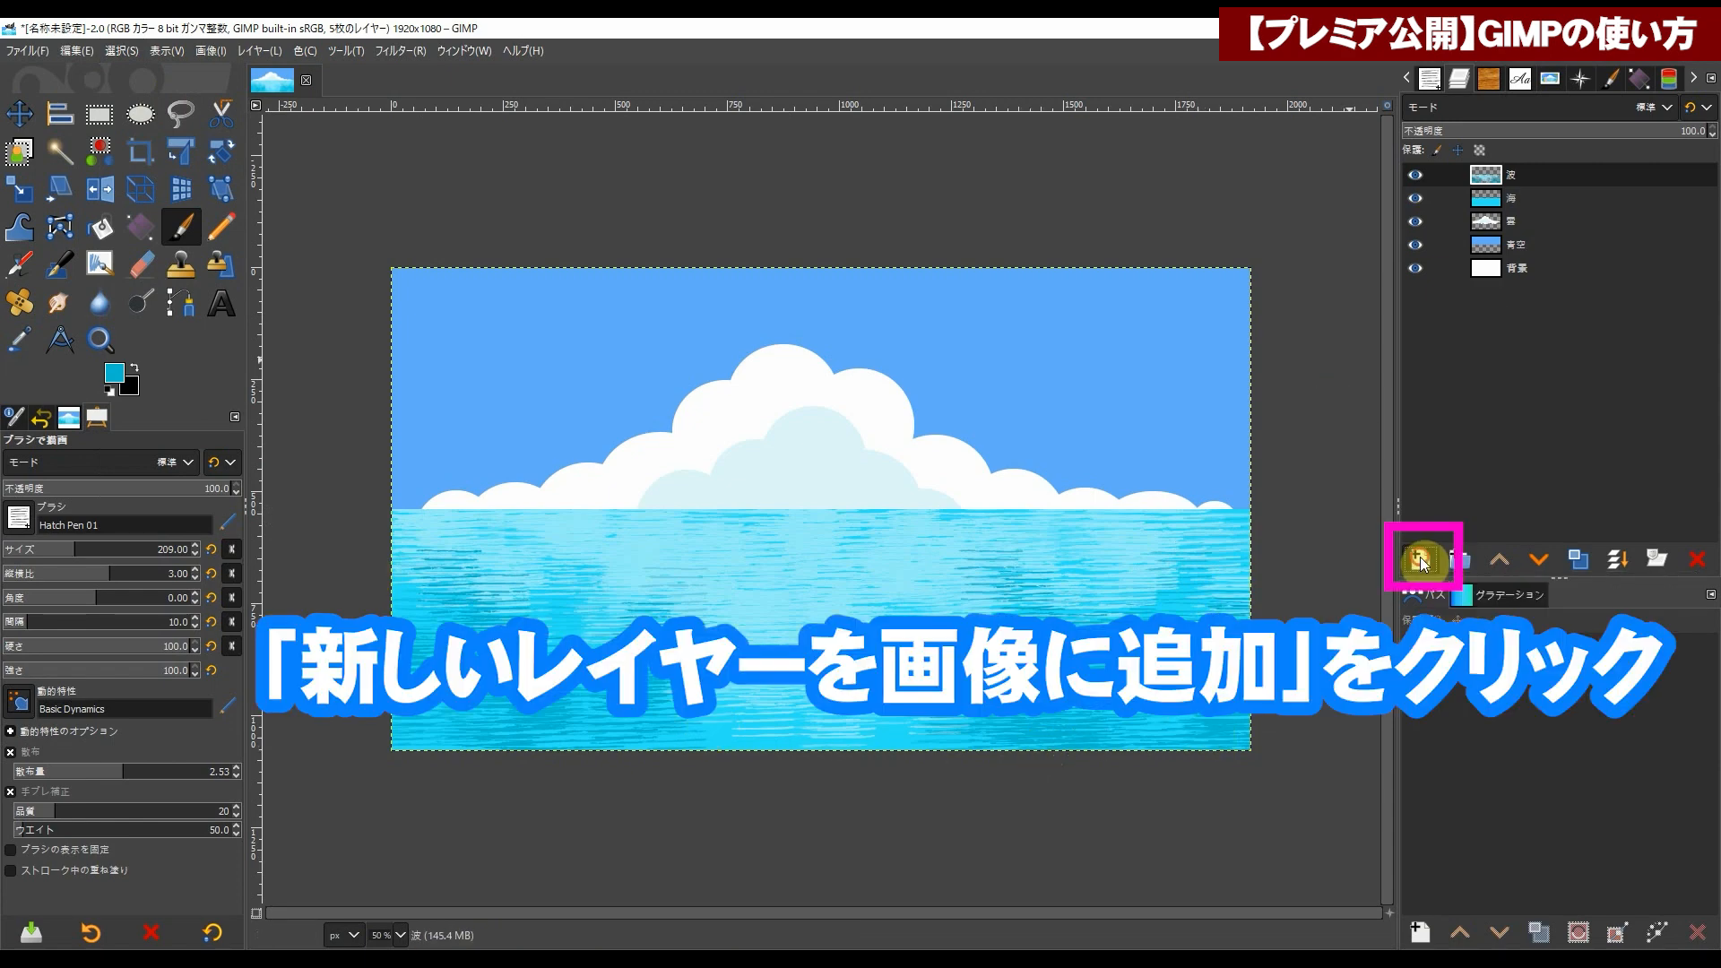
pyautogui.click(1527, 792)
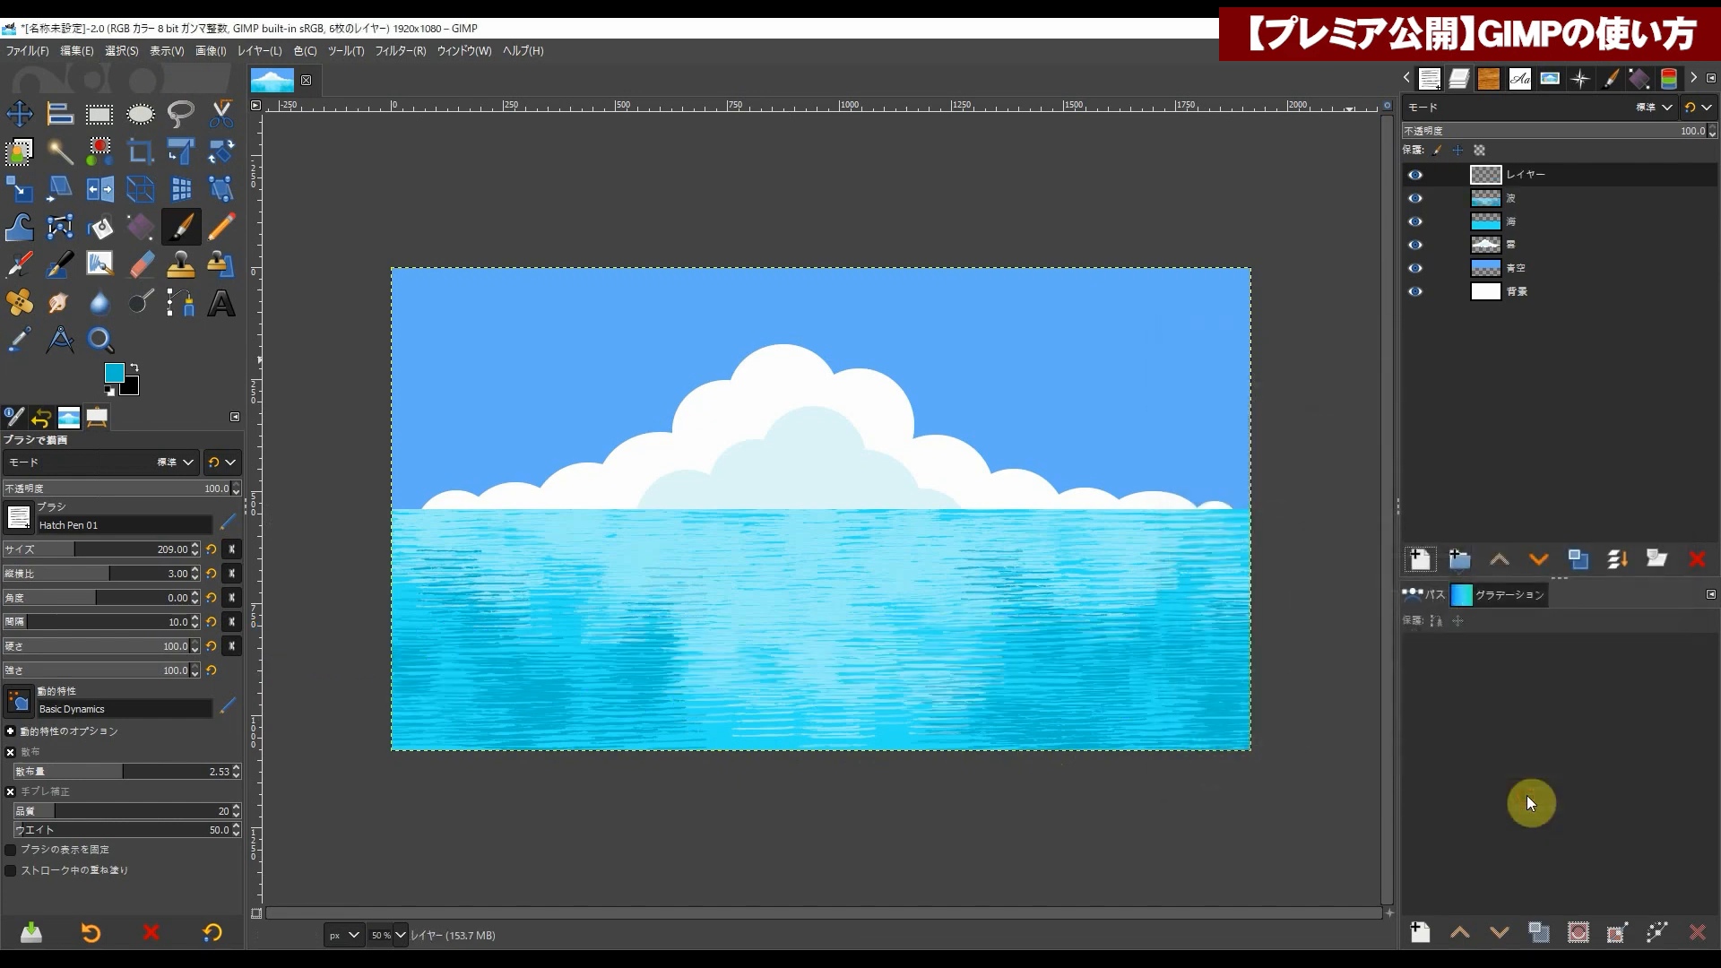
pyautogui.doubleClick(1517, 175)
pyautogui.write('sunaha')
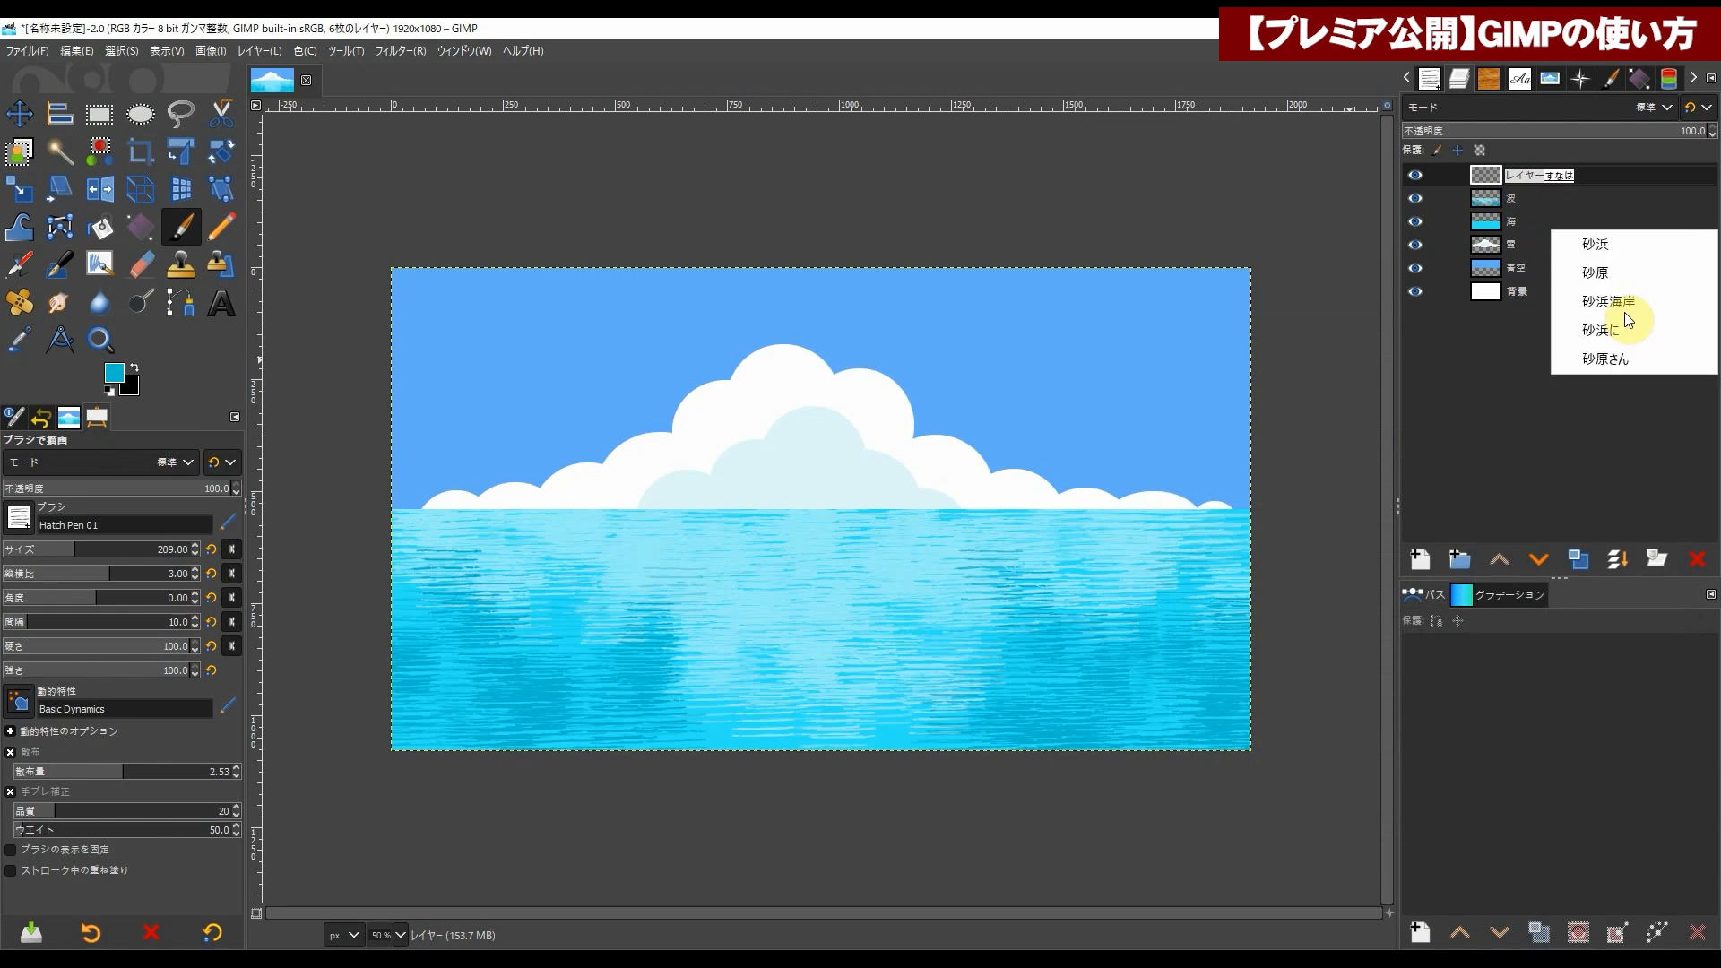
pyautogui.write('ma')
pyautogui.press('space')
pyautogui.press('Return')
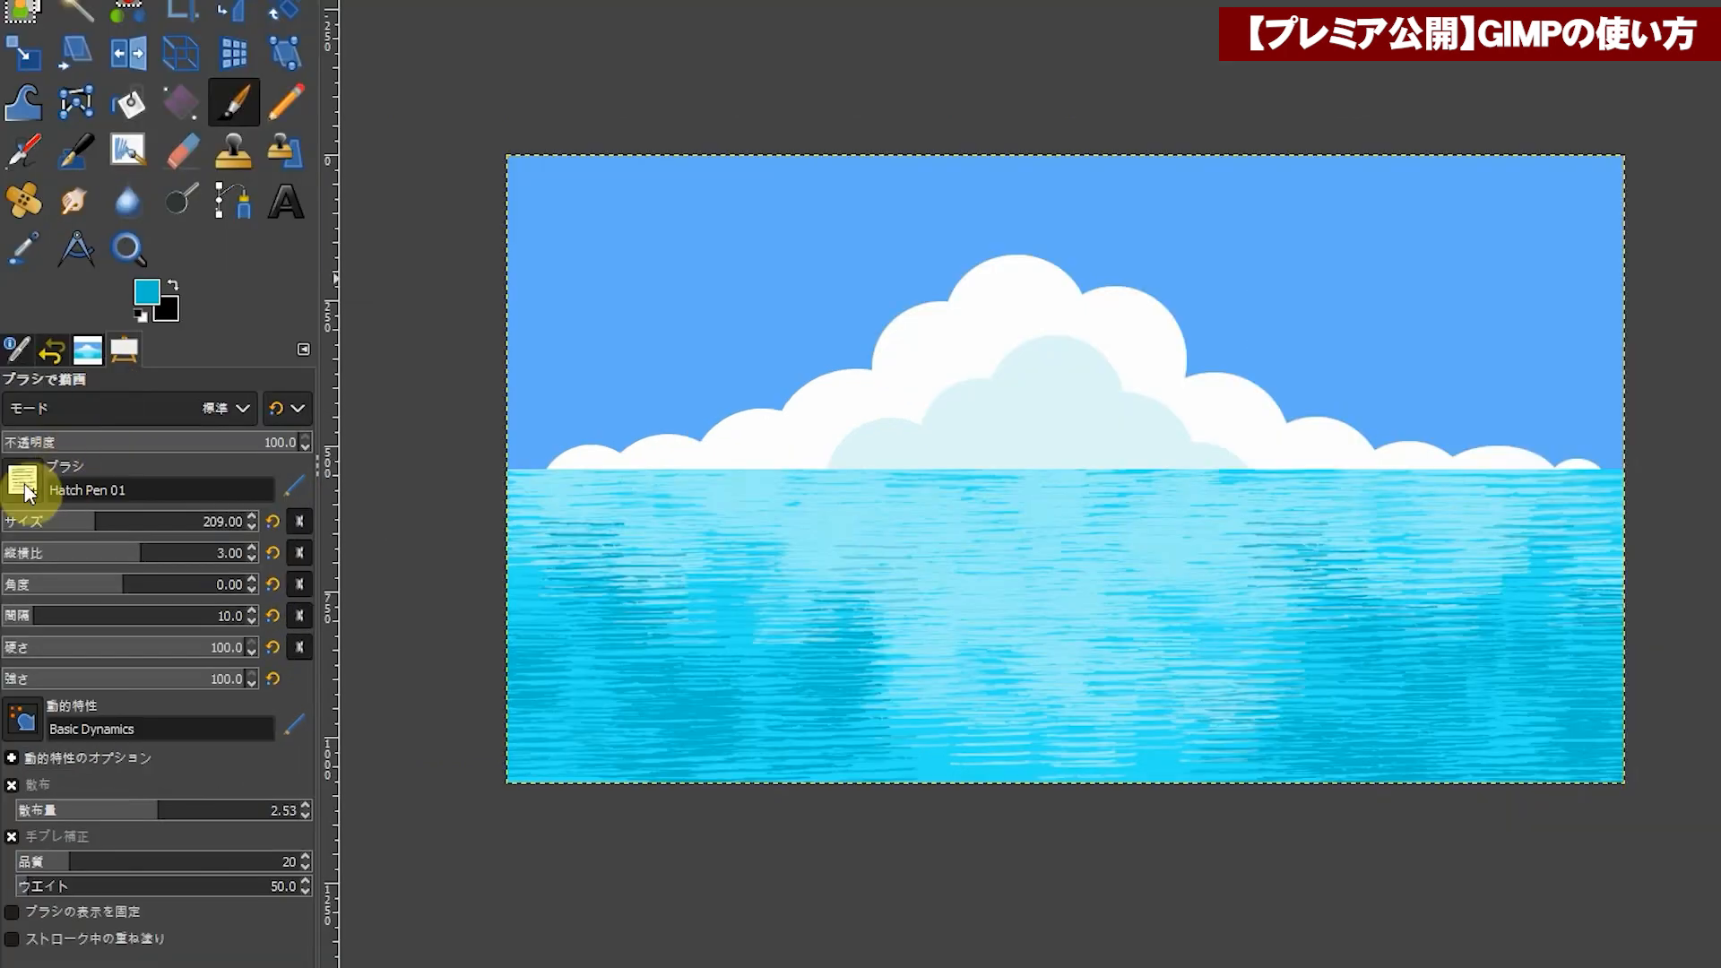
# Step: Choose the Cell 02 brush for the Paintbrush and set its size to 257
pyautogui.click(19, 519)
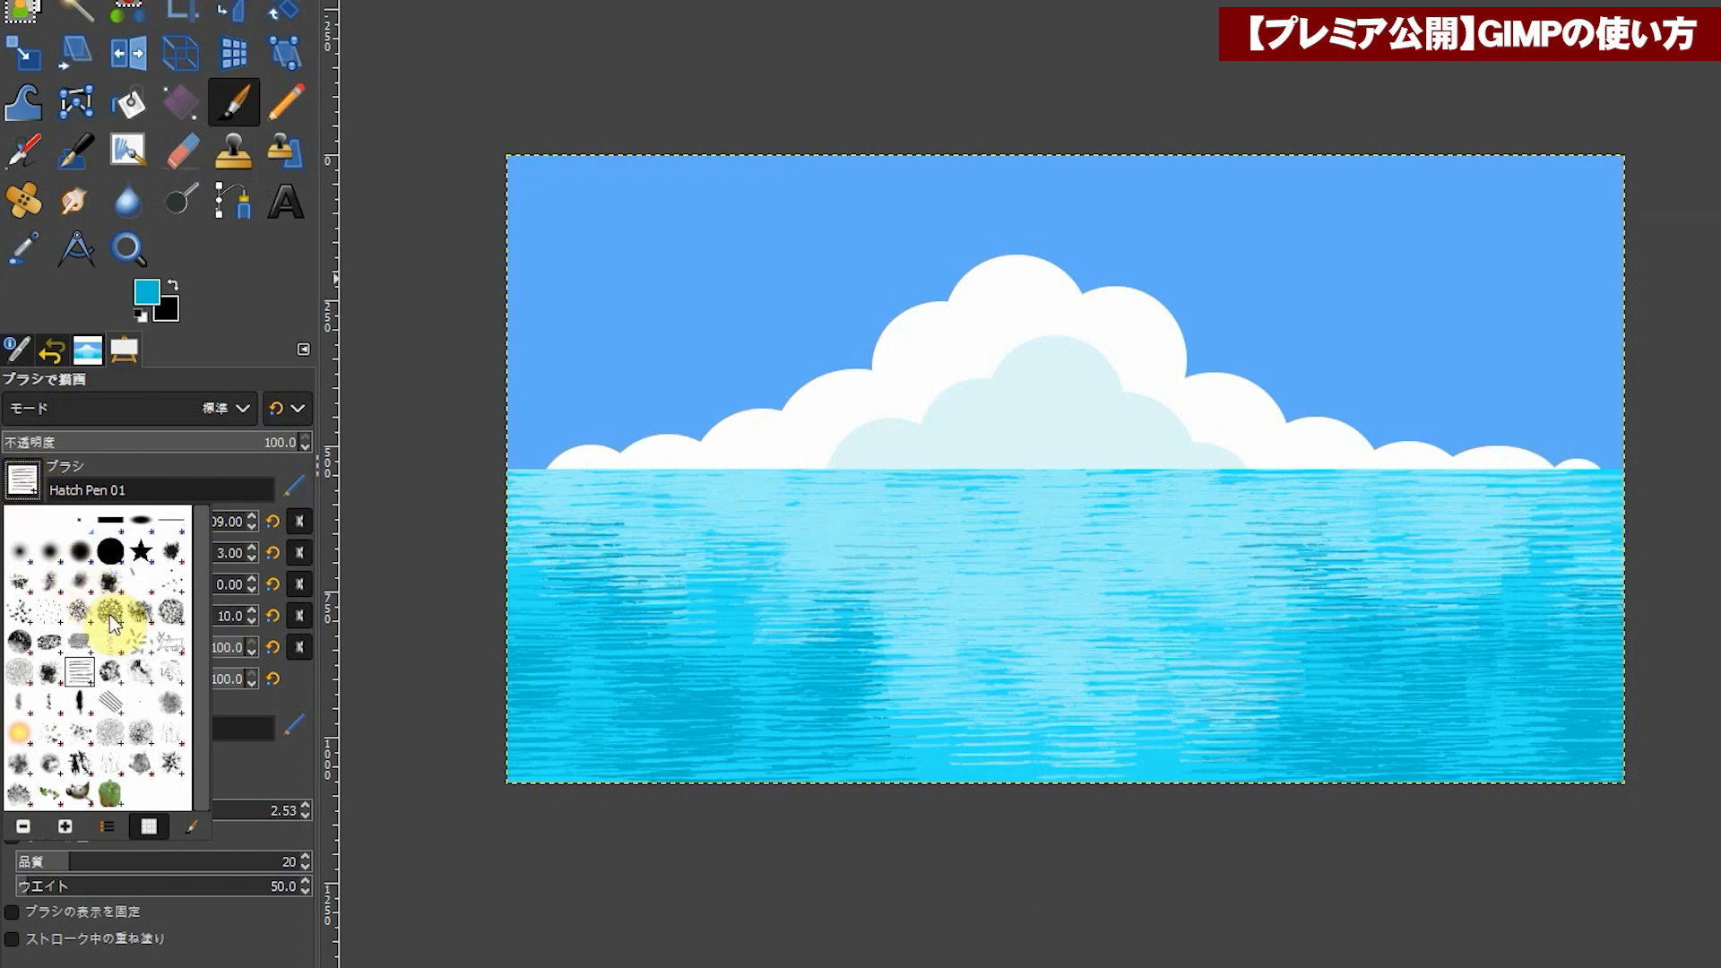
pyautogui.click(110, 618)
pyautogui.click(25, 481)
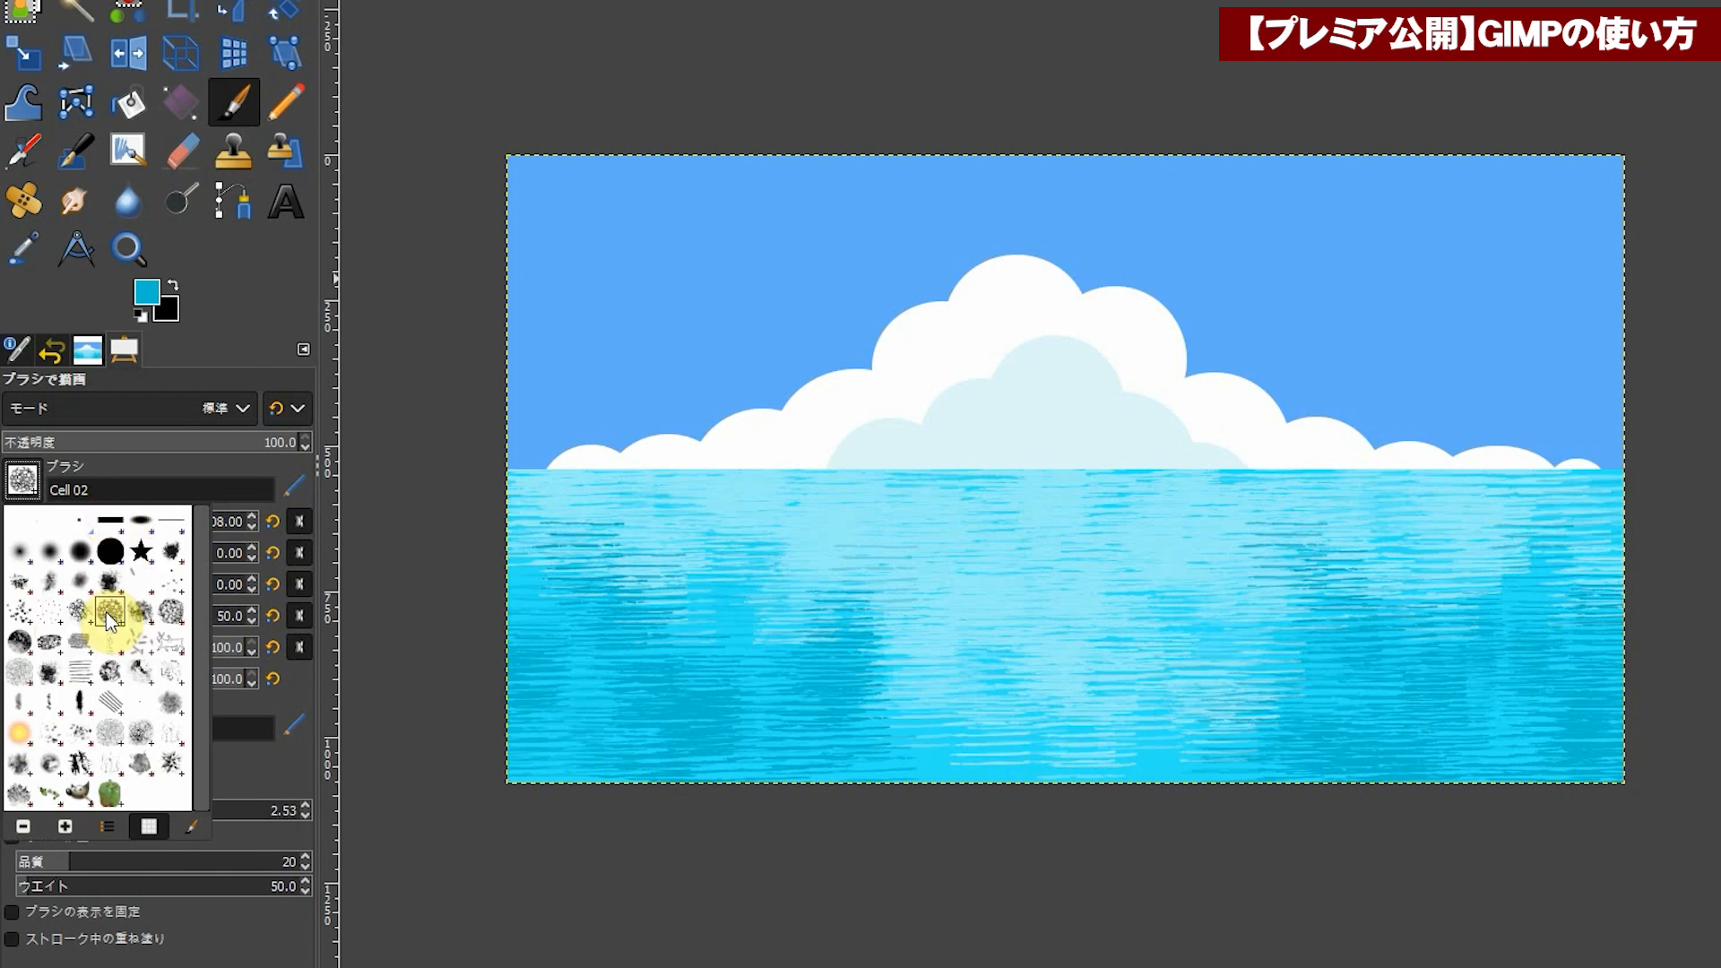
pyautogui.click(142, 476)
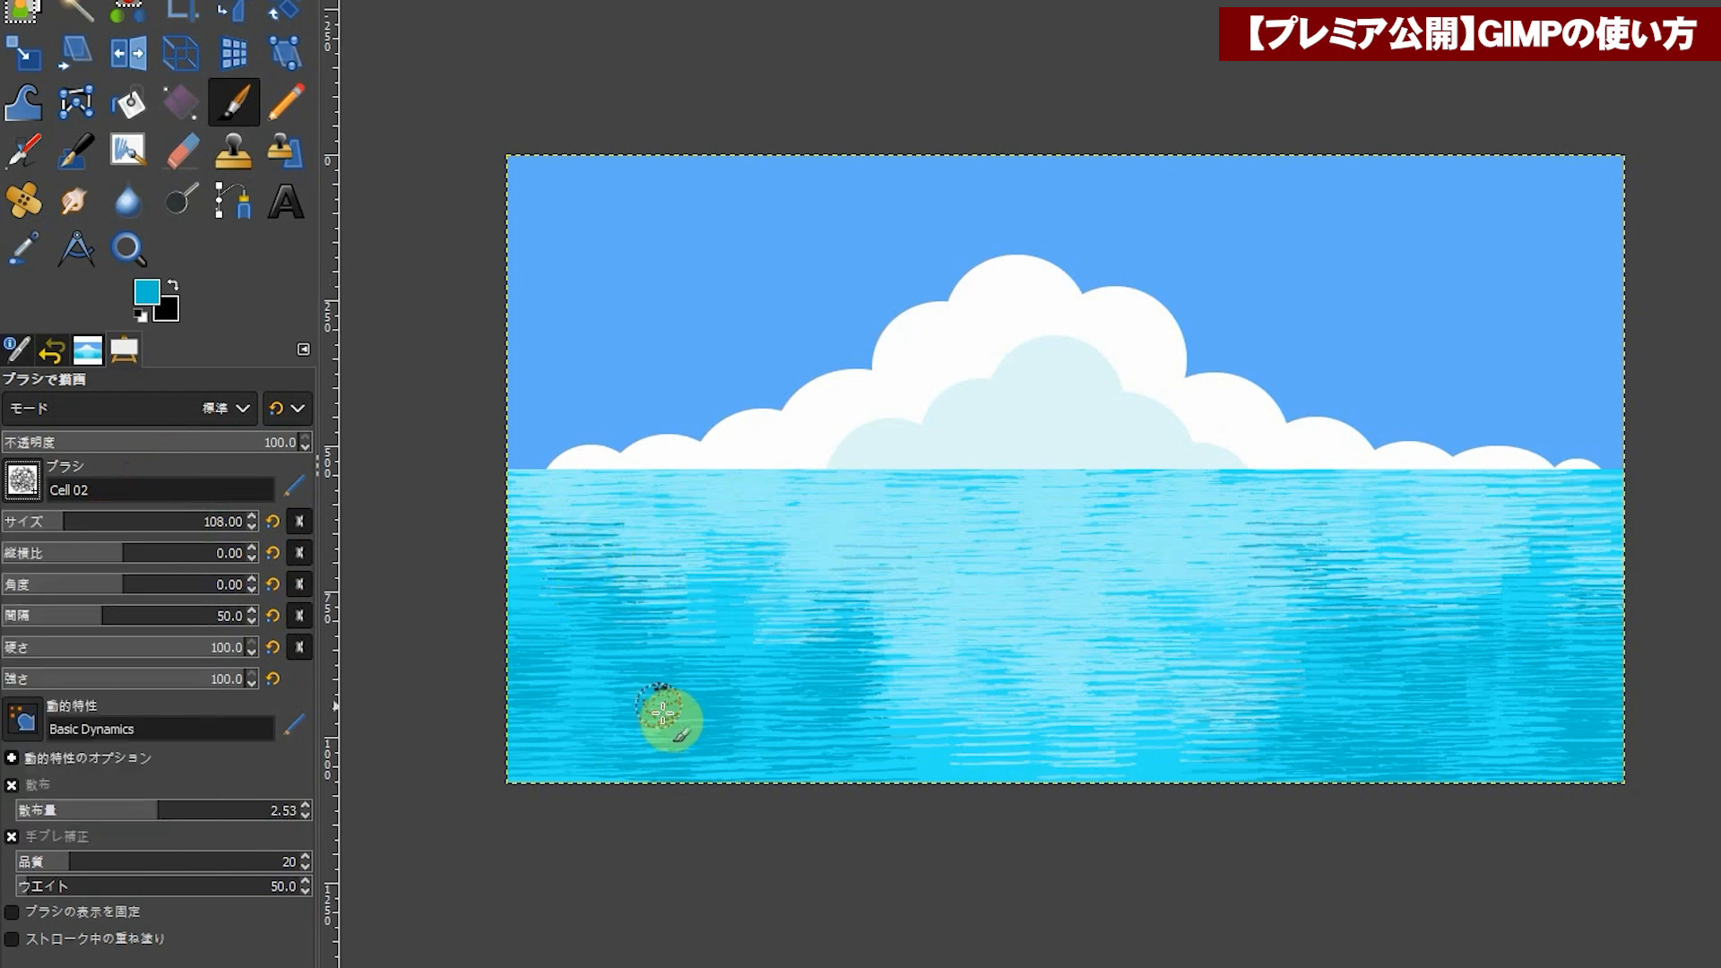
pyautogui.moveTo(77, 526); pyautogui.dragTo(108, 529)
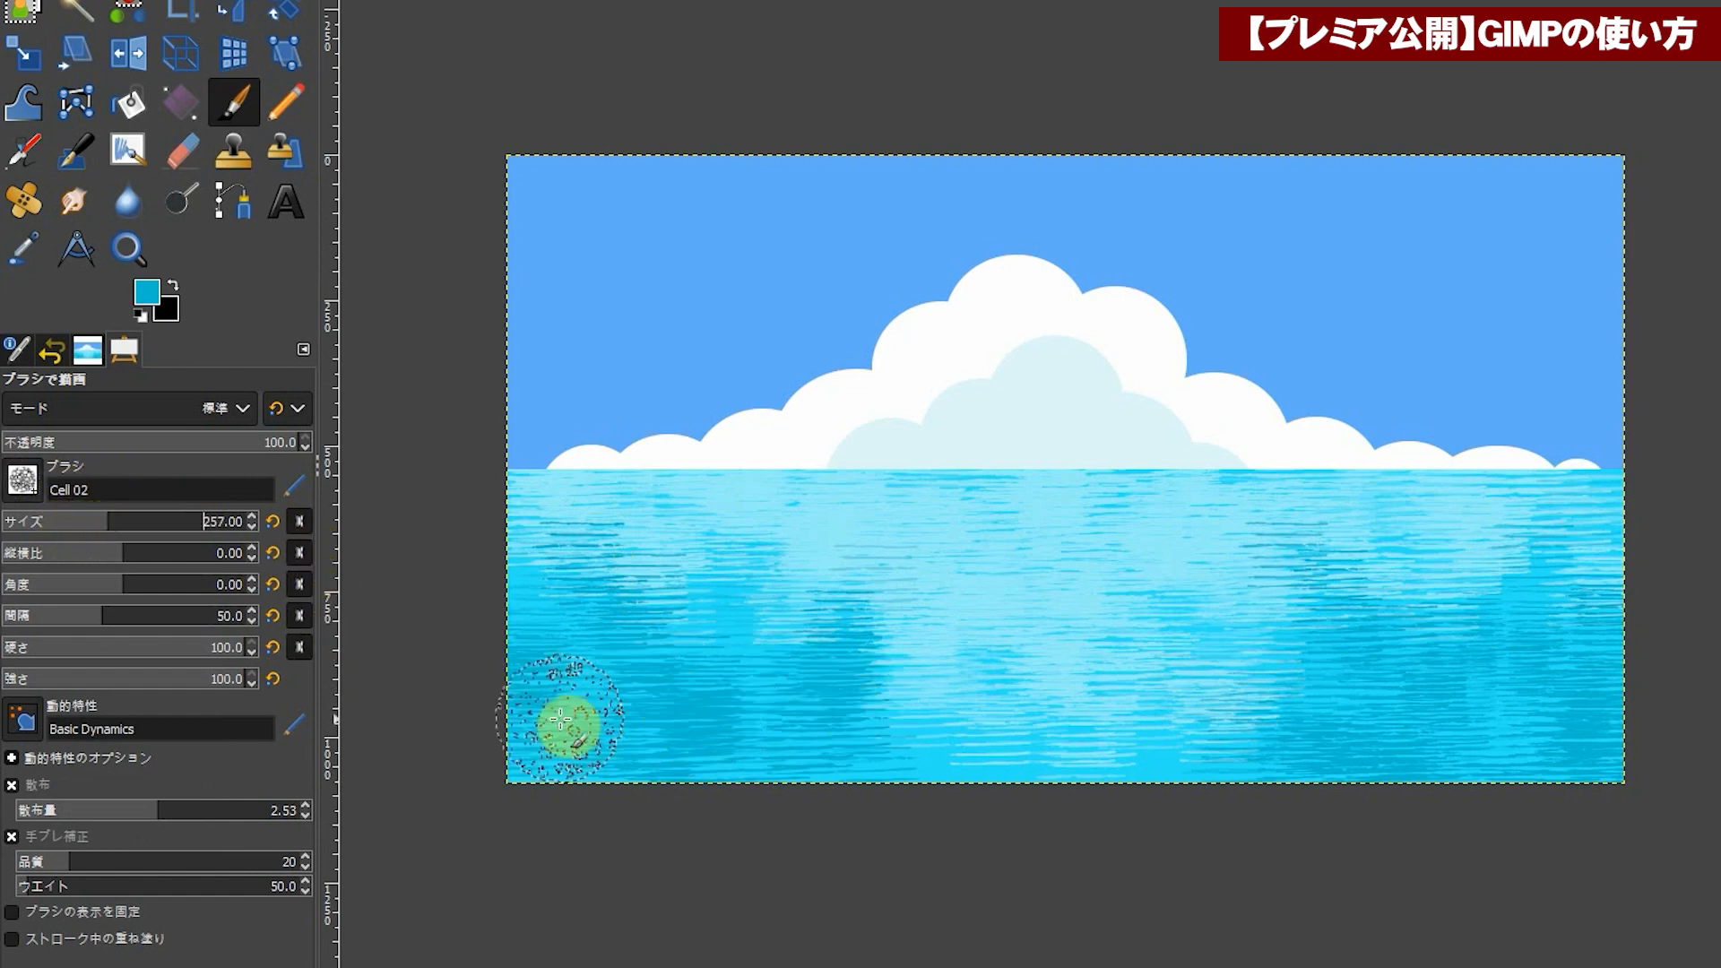
# Step: Set the foreground colour to a pale sand cream, fbf9ea
pyautogui.click(149, 296)
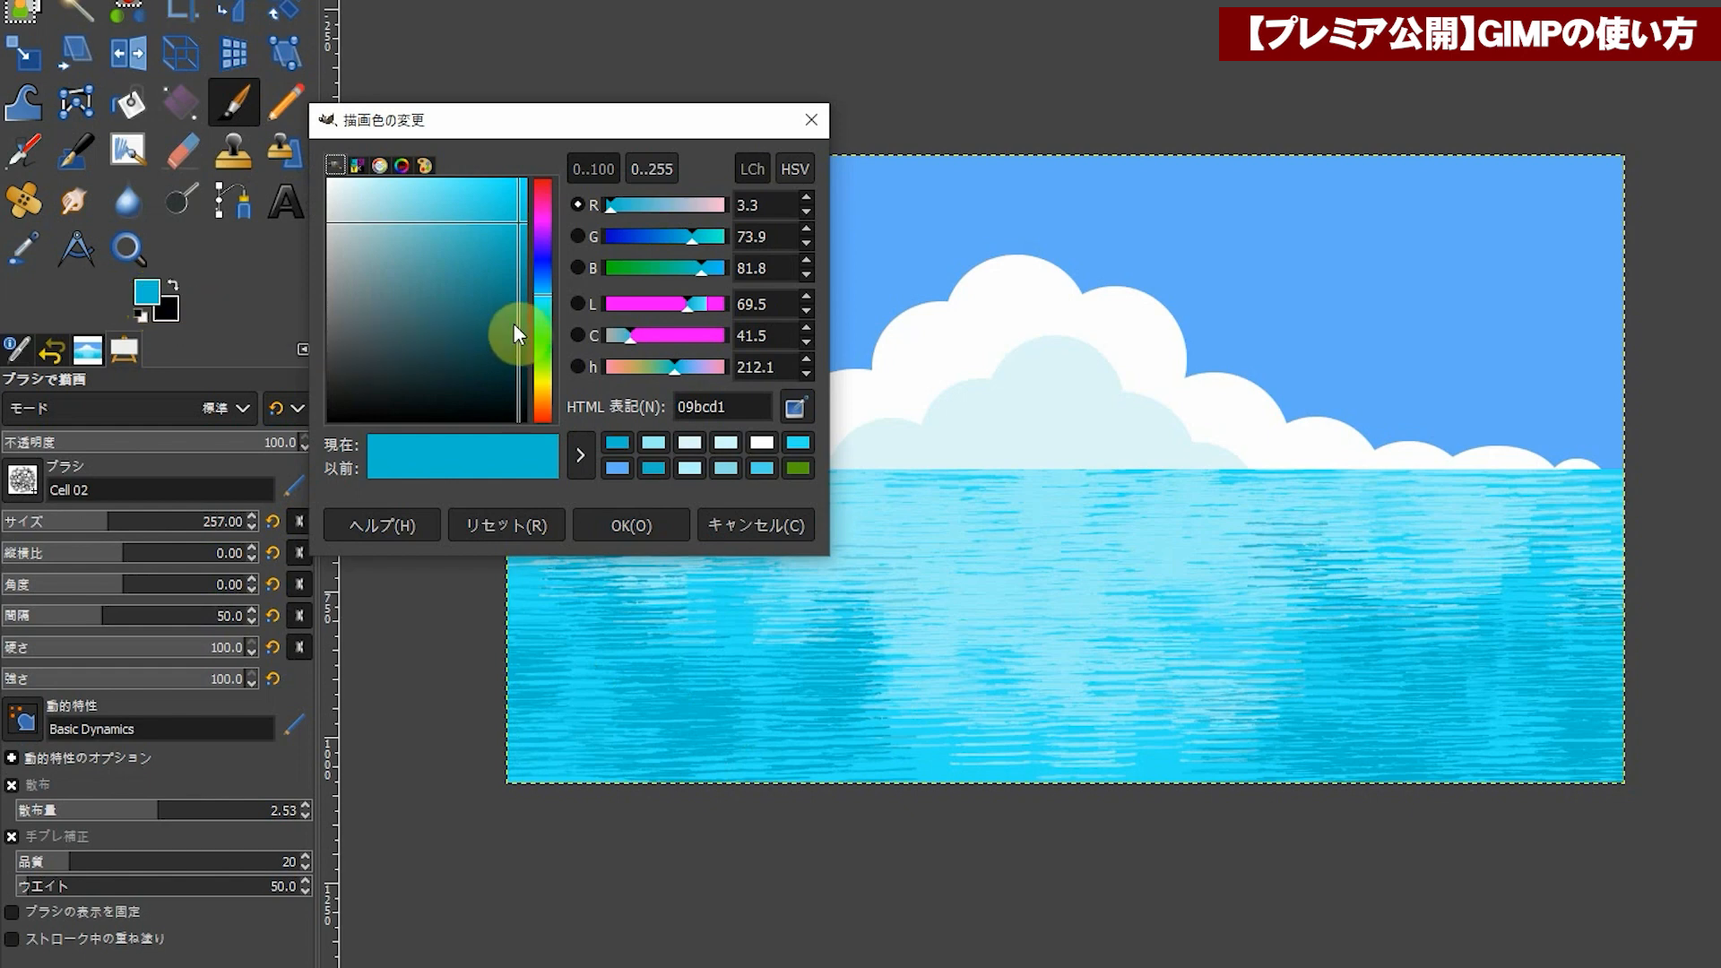
pyautogui.moveTo(545, 336); pyautogui.dragTo(536, 387)
pyautogui.moveTo(330, 177); pyautogui.dragTo(353, 191)
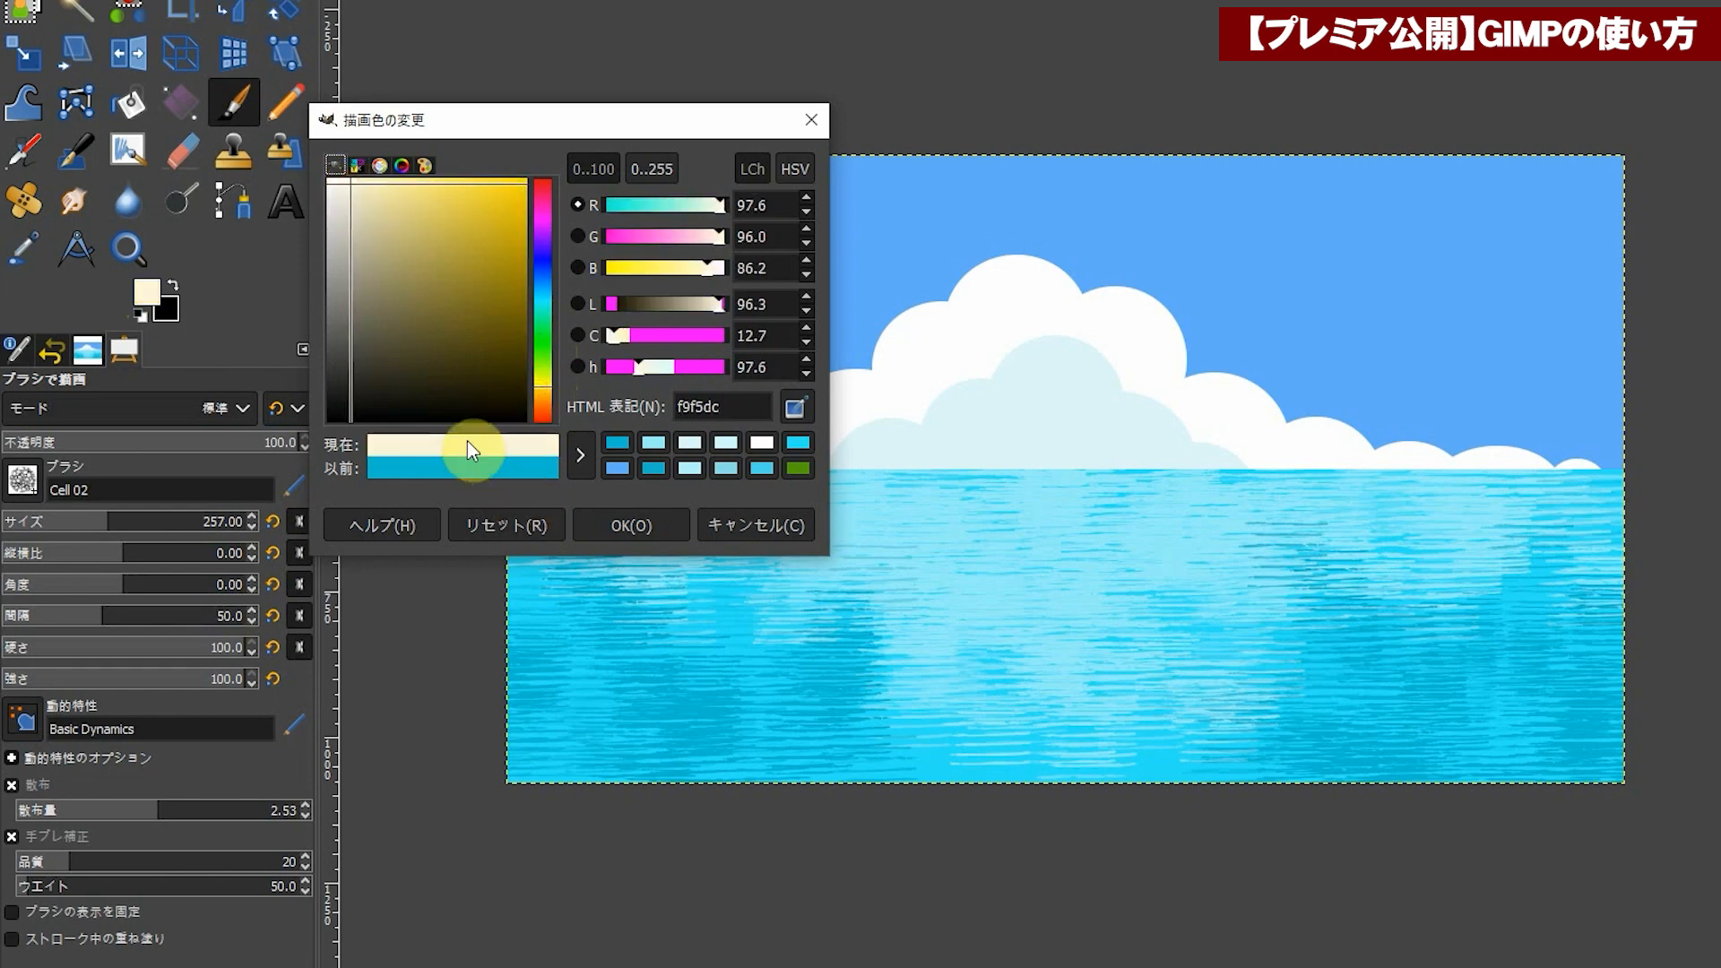
pyautogui.moveTo(351, 188); pyautogui.dragTo(341, 181)
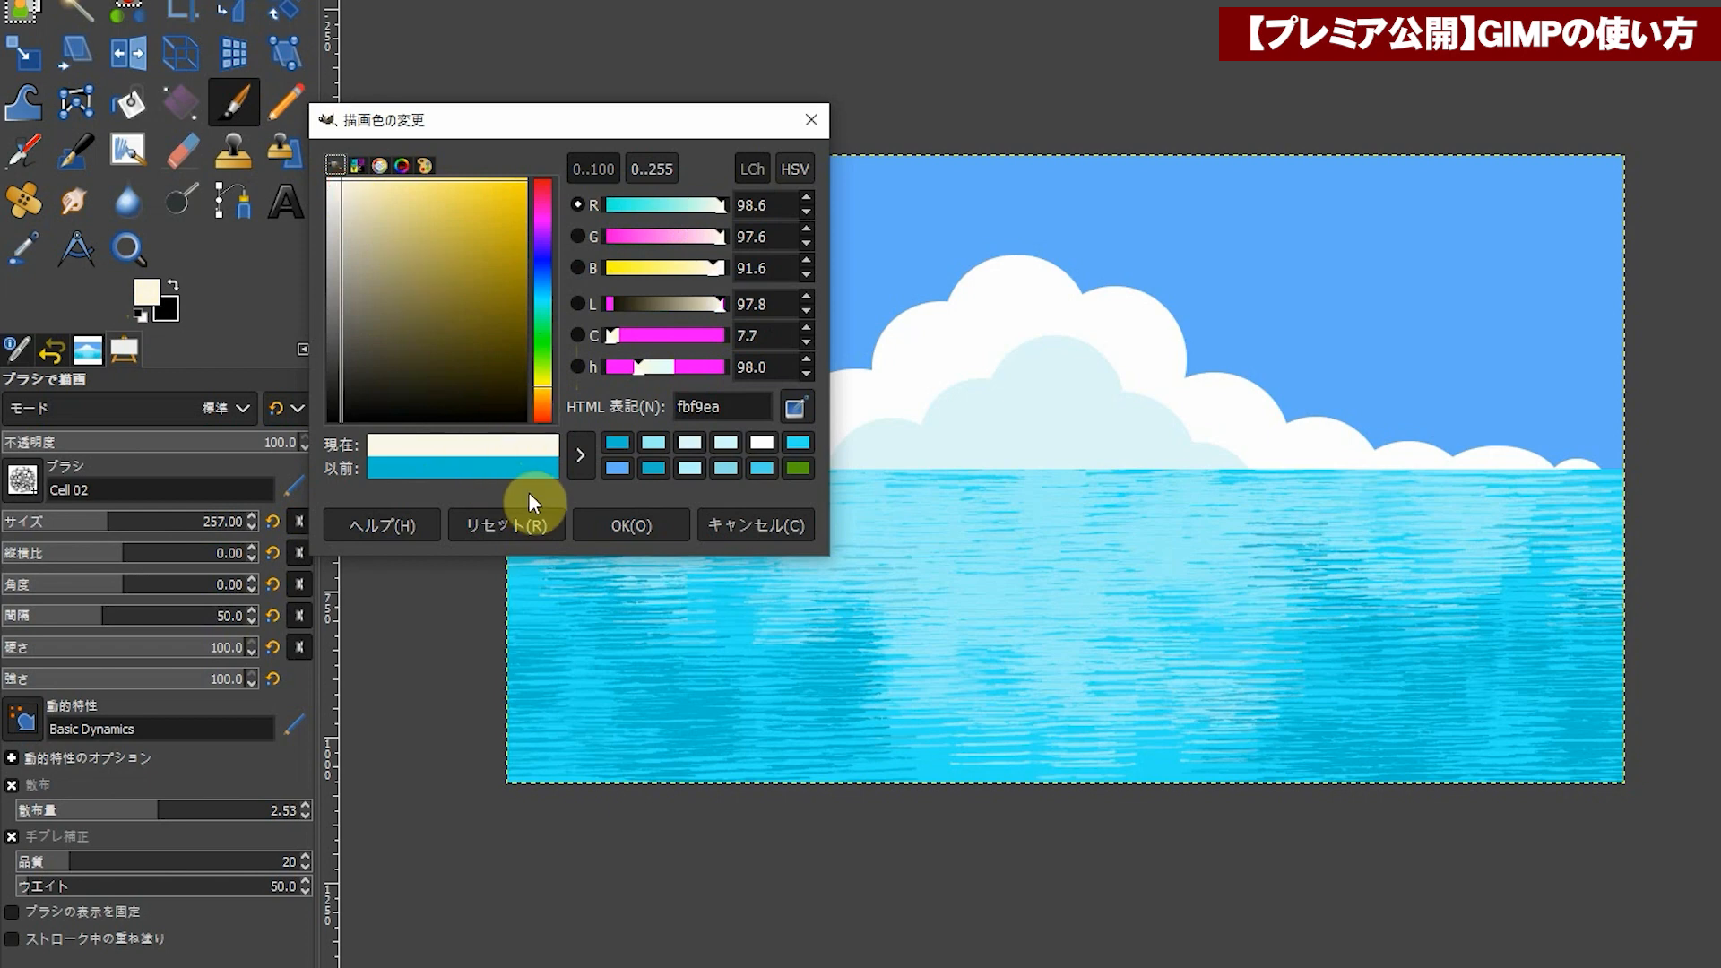
pyautogui.click(627, 525)
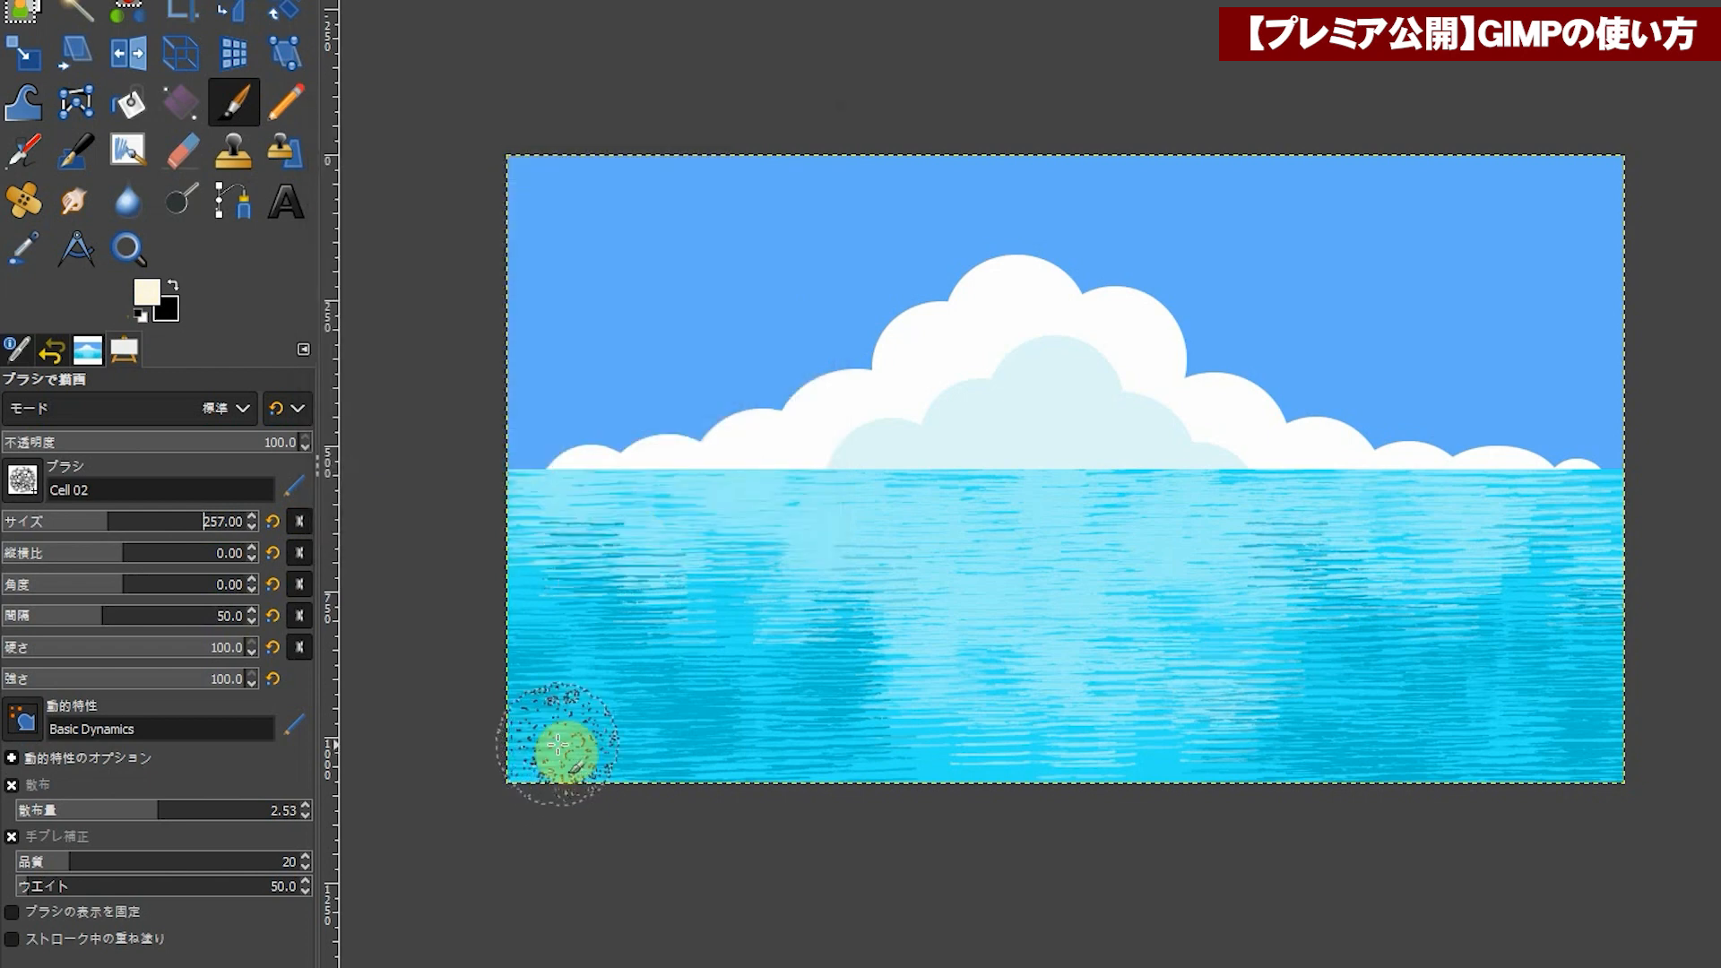
# Step: Try a Cell 02 stroke in the sea's lower left corner, undo it, and switch to the Cell 01 brush
pyautogui.moveTo(549, 751); pyautogui.dragTo(634, 768)
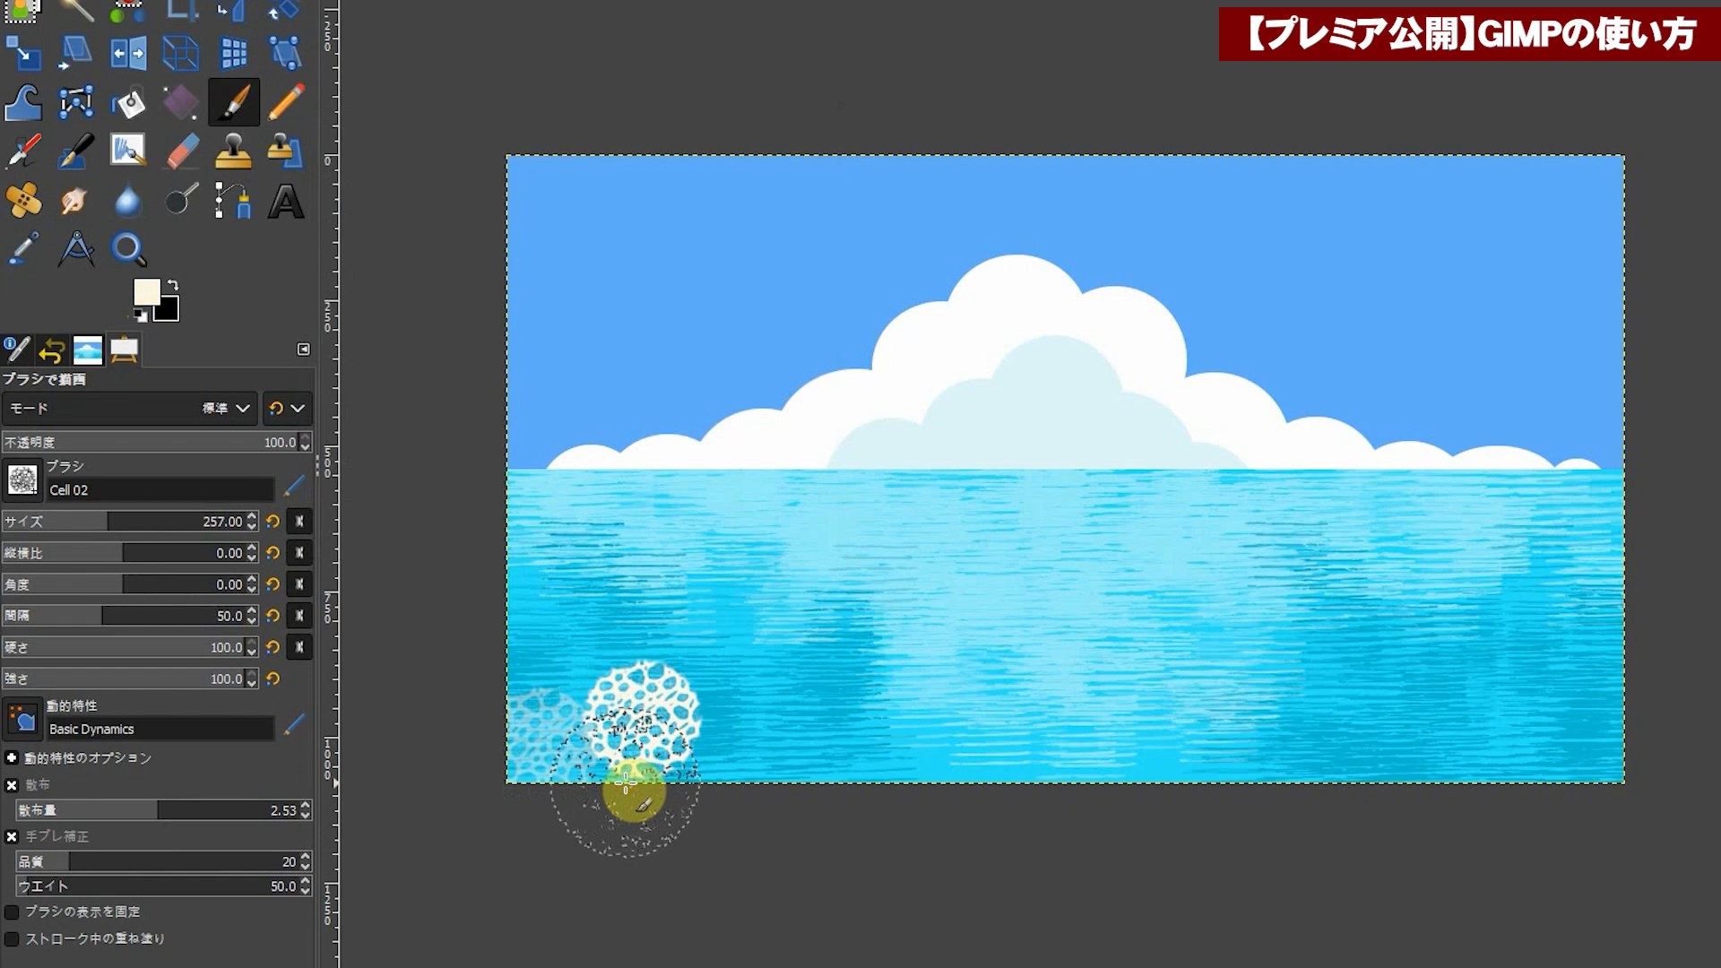
pyautogui.hotkey('ctrl', 'z')
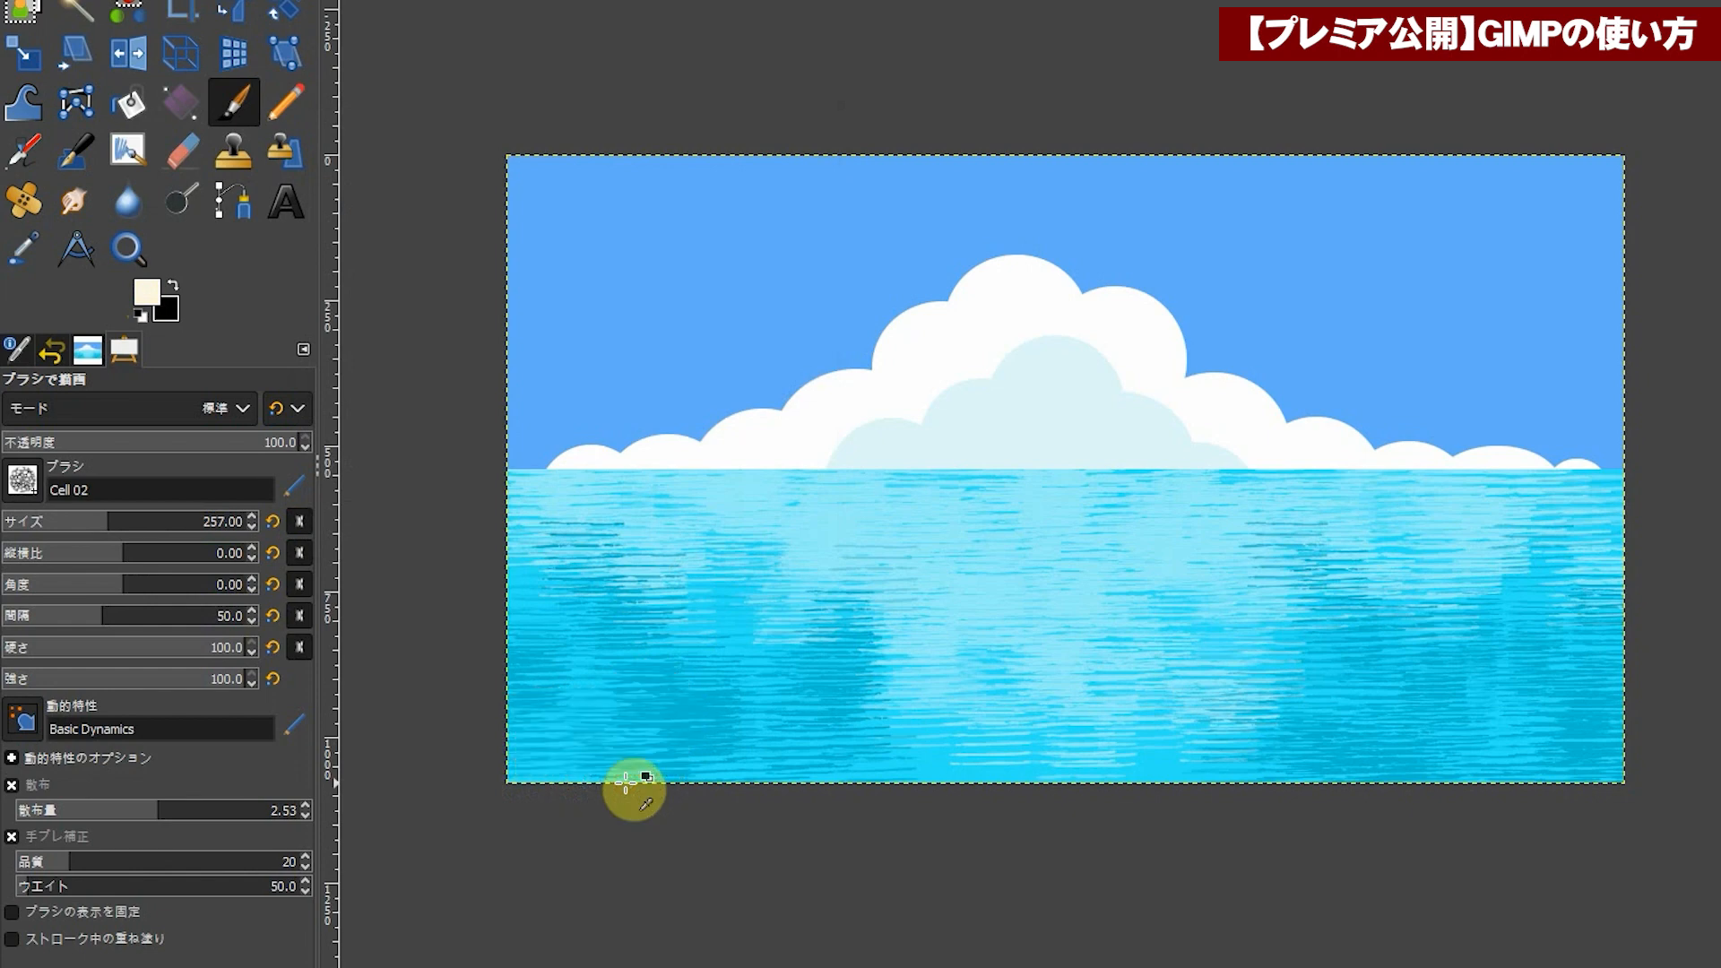
pyautogui.click(21, 485)
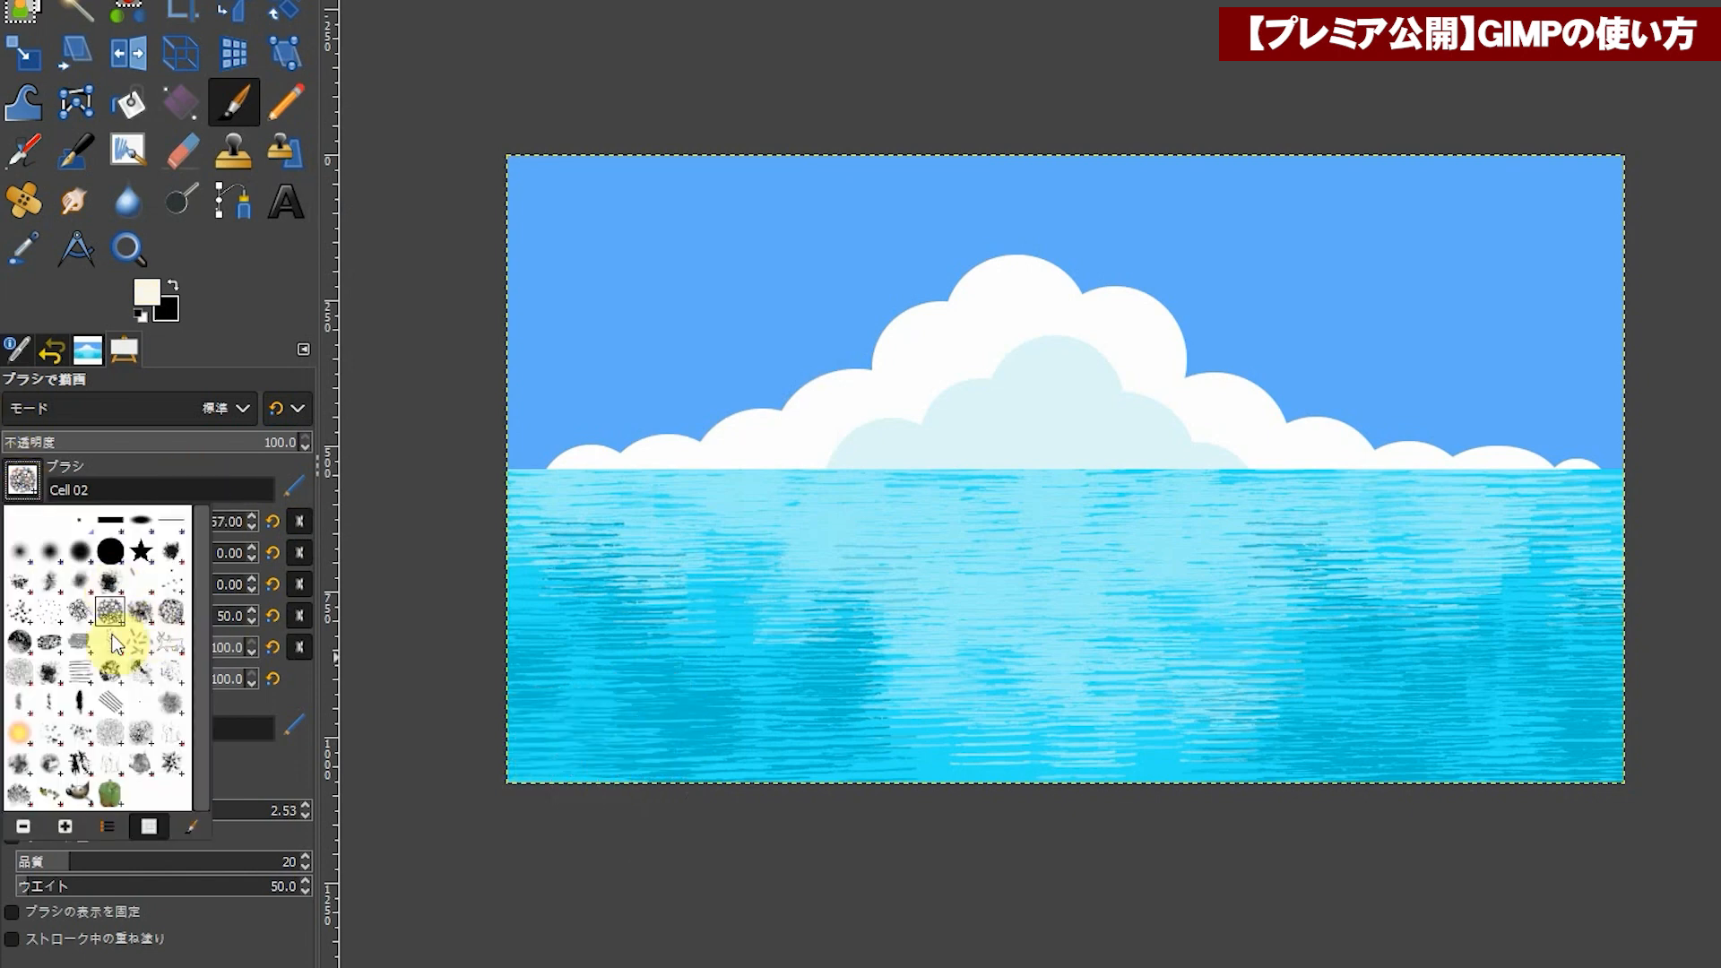
pyautogui.doubleClick(74, 611)
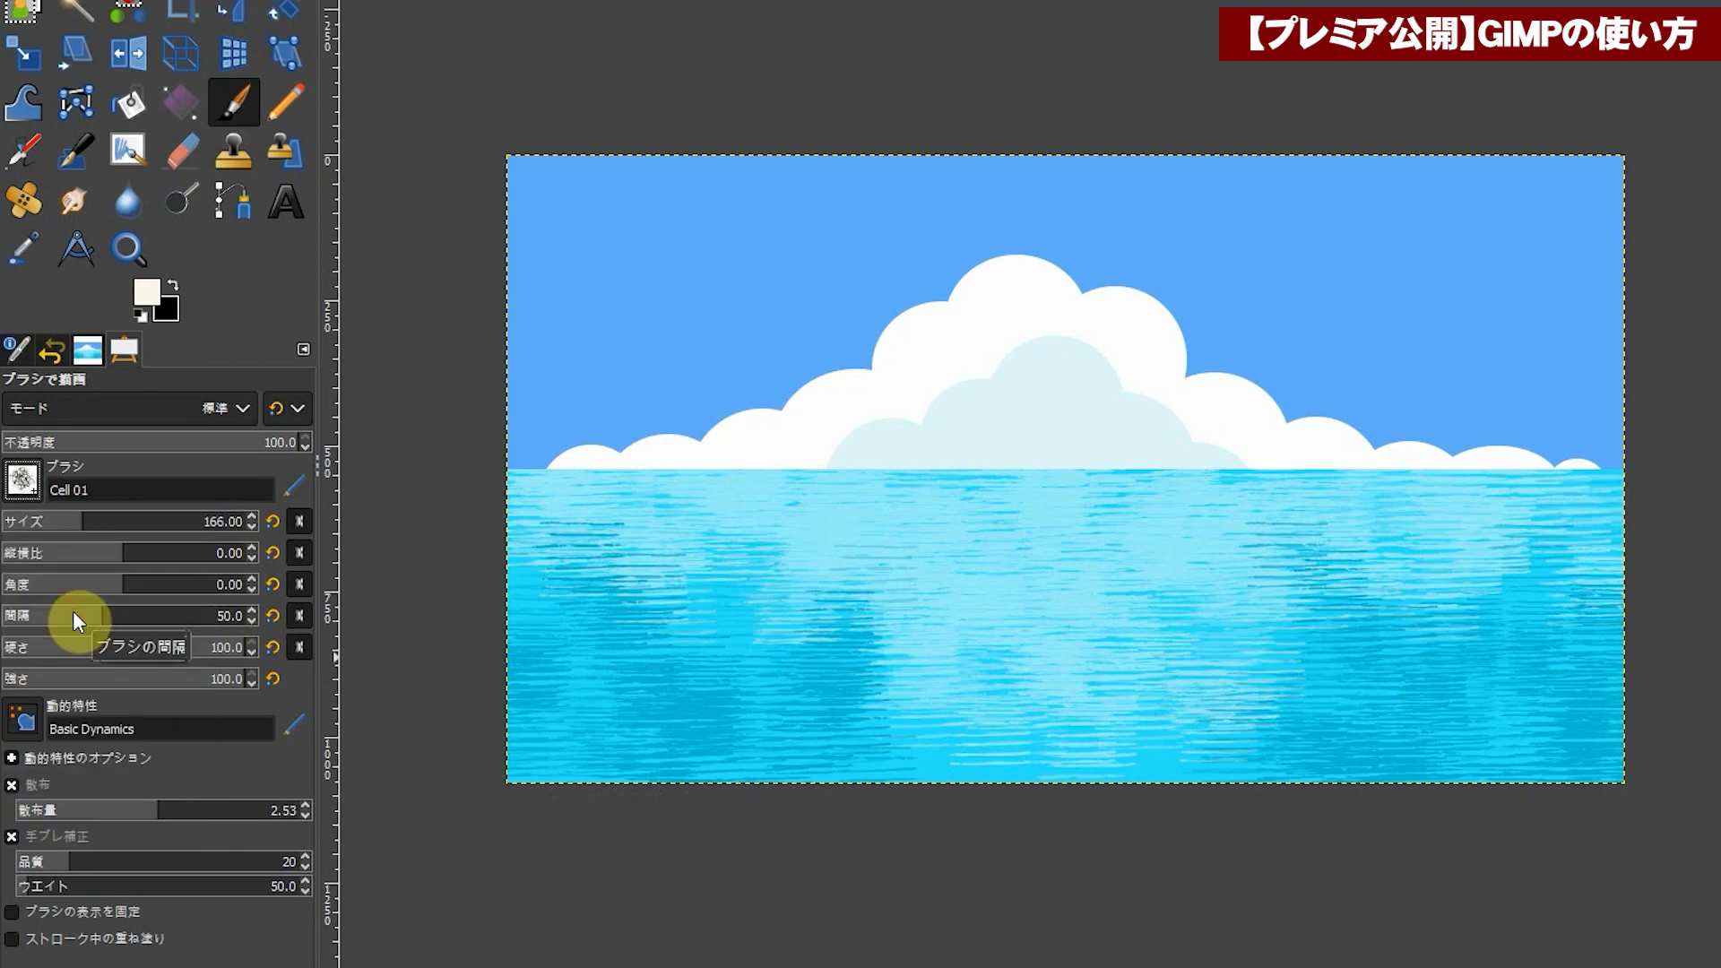
# Step: Try Cell 01 strokes in the sea's lower left corner, raising the brush size to 266, and undo them
pyautogui.click(562, 736)
pyautogui.hotkey('ctrl', 'z')
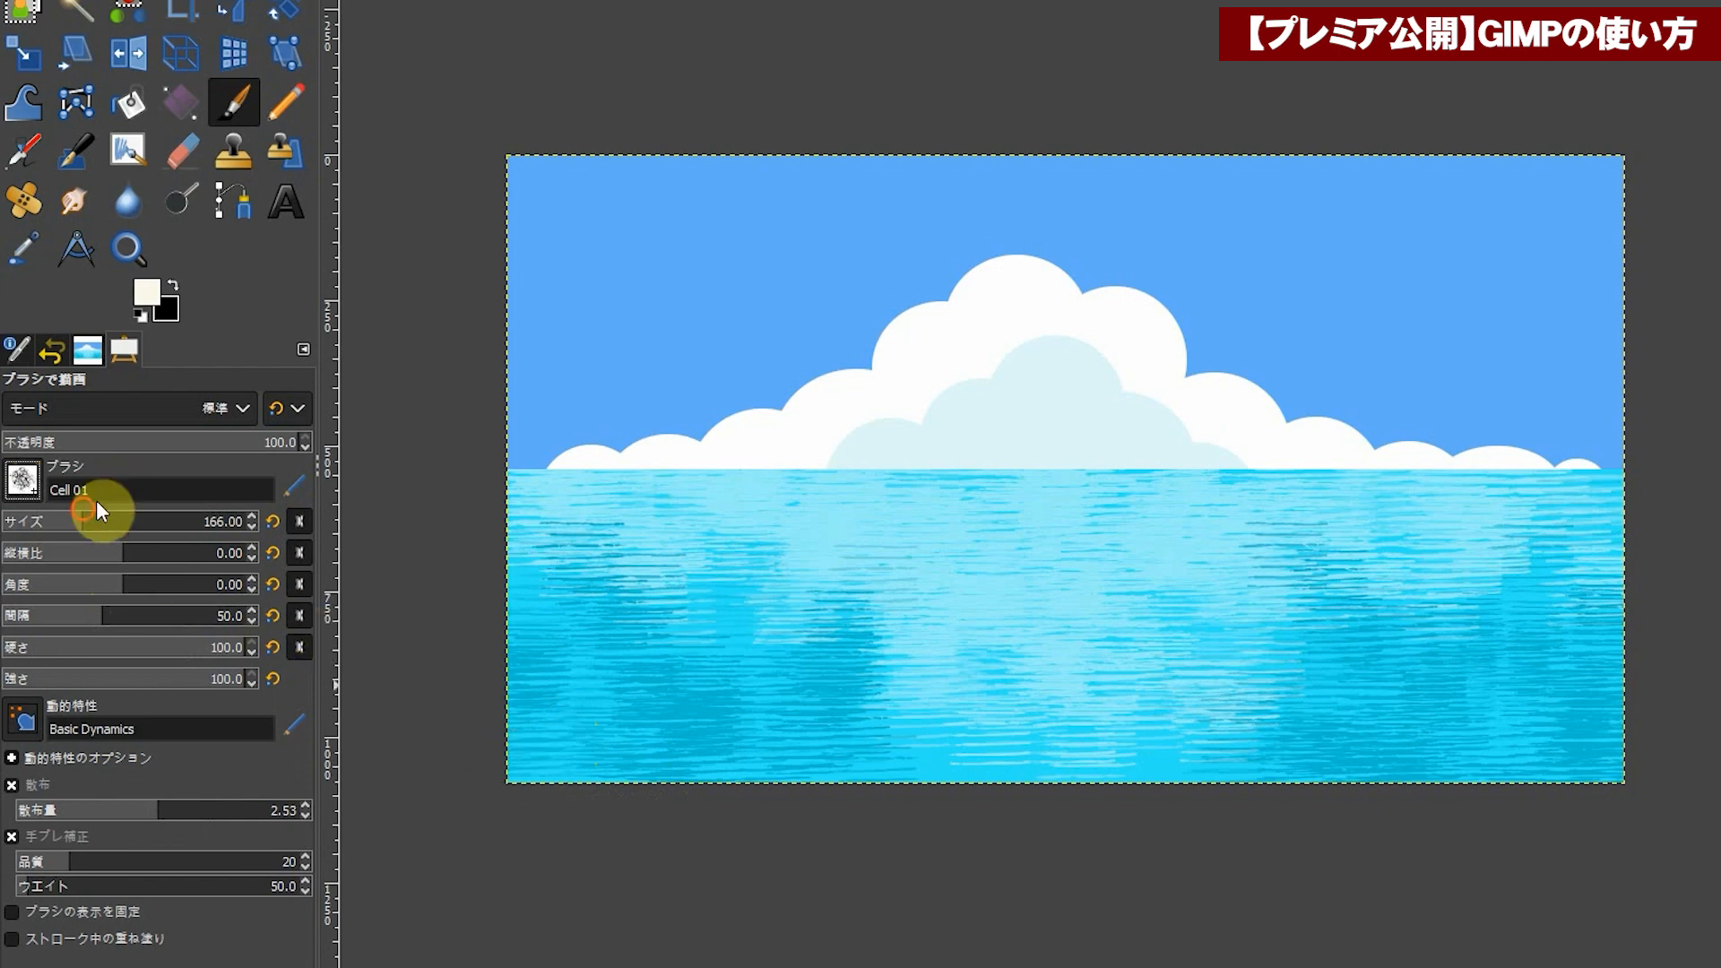
pyautogui.moveTo(84, 529); pyautogui.dragTo(109, 530)
pyautogui.click(527, 787)
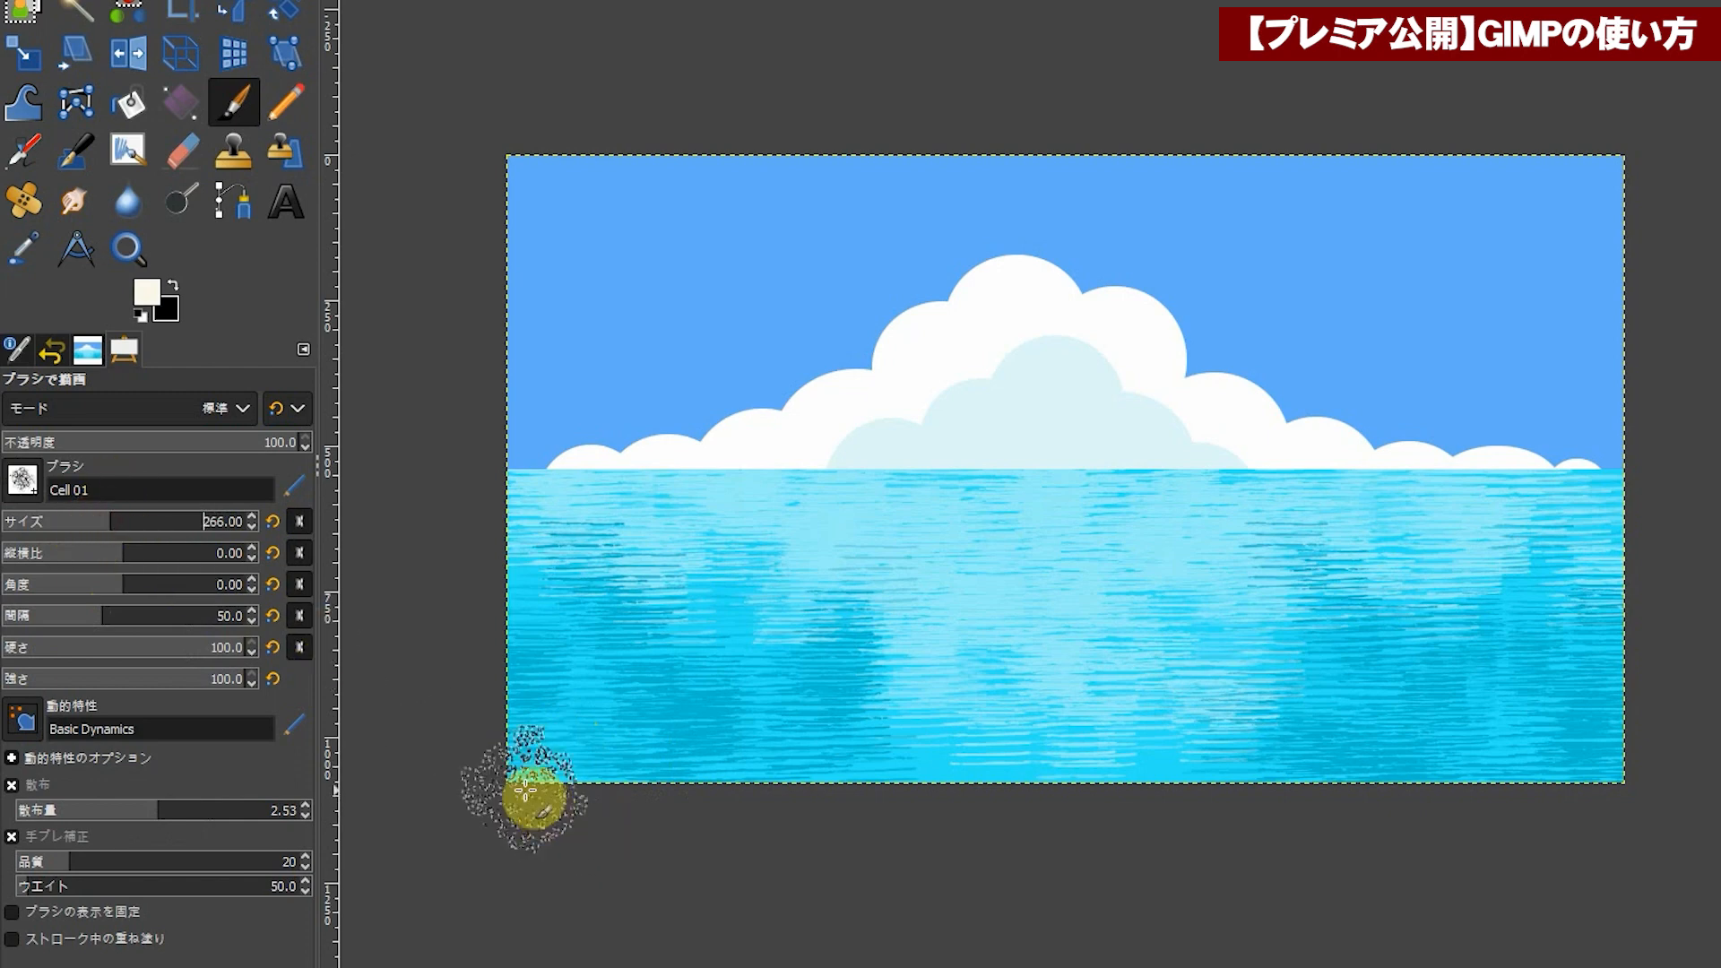
pyautogui.moveTo(522, 786)
pyautogui.mouseDown()
pyautogui.moveTo(590, 765)
pyautogui.moveTo(556, 743)
pyautogui.mouseUp()
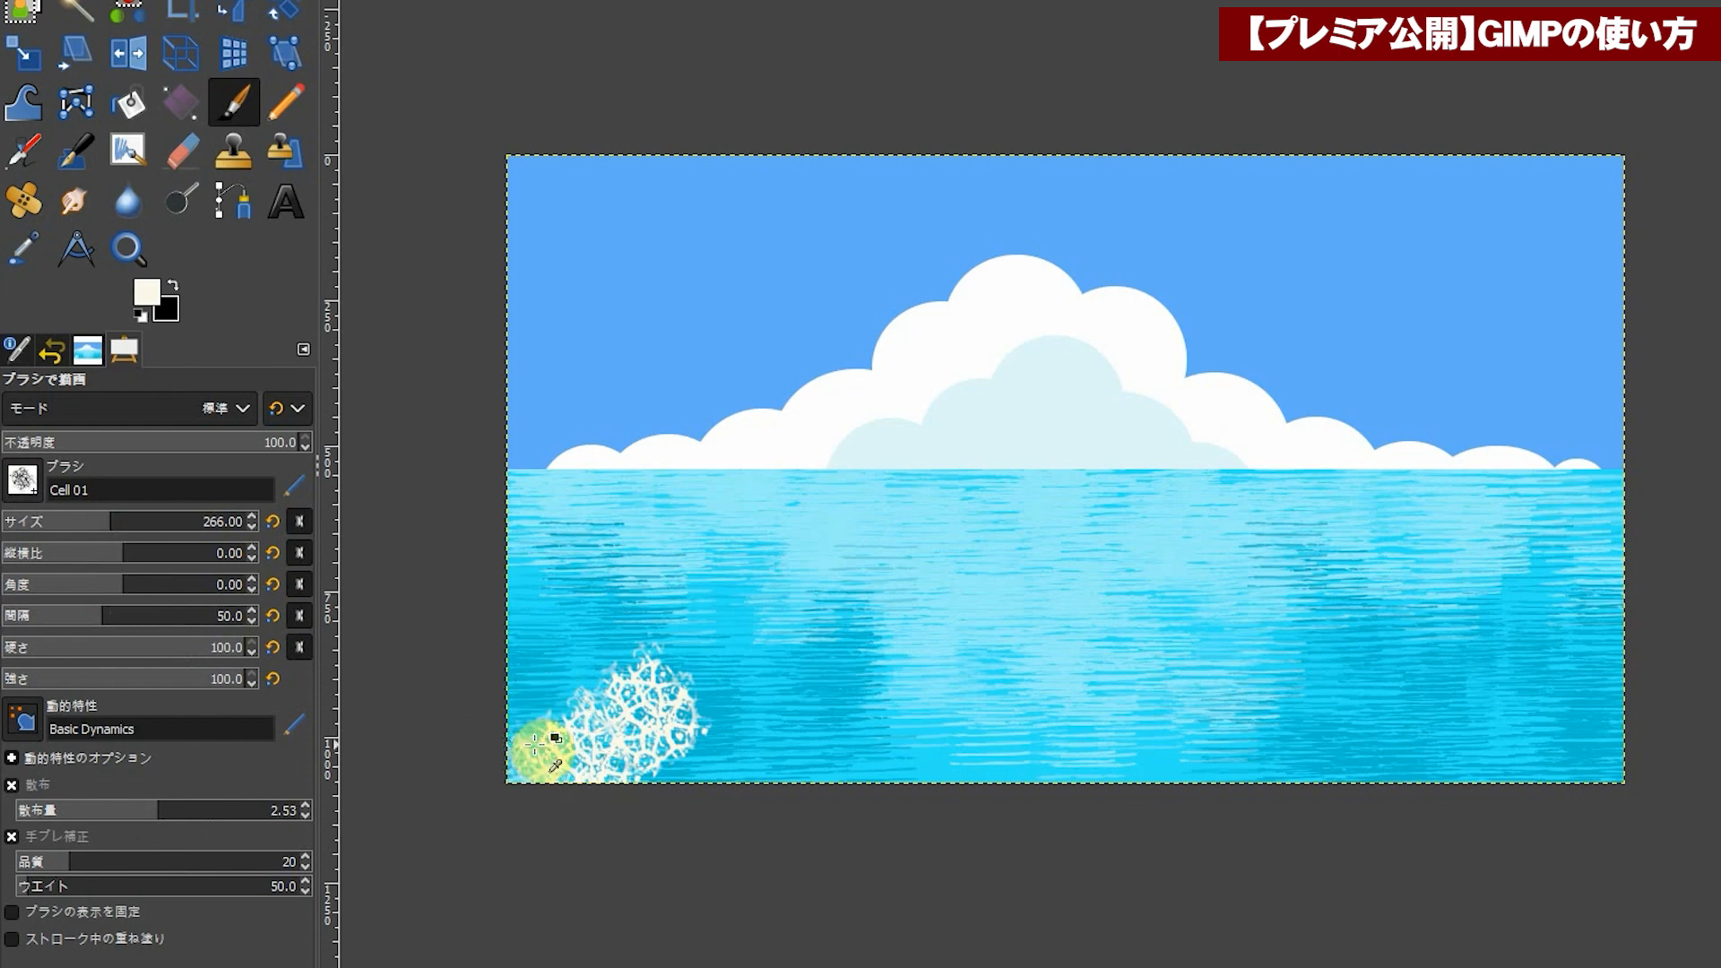
pyautogui.hotkey('ctrl', 'z')
pyautogui.hotkey('ctrl', 'z')
# Step: Reduce the brush size to 125, try sand strokes in the lower left corner of the image, and undo them
pyautogui.moveTo(122, 523); pyautogui.dragTo(61, 518)
pyautogui.moveTo(538, 761)
pyautogui.mouseDown()
pyautogui.moveTo(517, 708)
pyautogui.moveTo(604, 784)
pyautogui.moveTo(546, 757)
pyautogui.mouseUp()
pyautogui.click(70, 523)
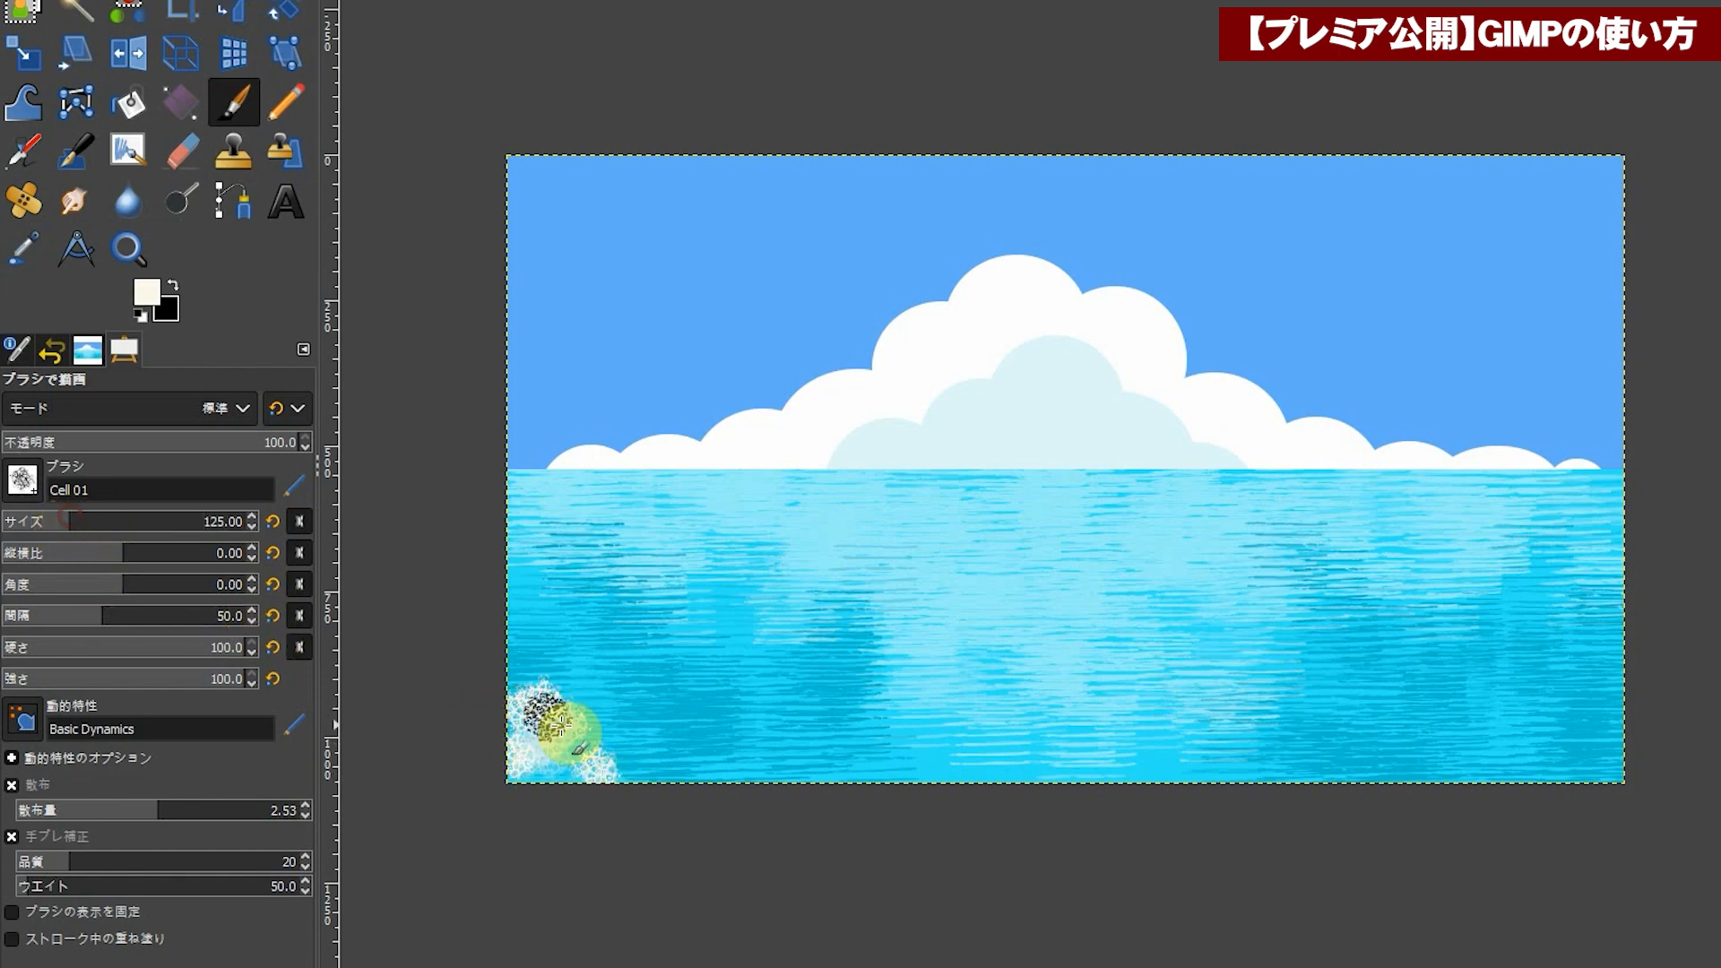
pyautogui.moveTo(519, 722)
pyautogui.mouseDown()
pyautogui.moveTo(612, 769)
pyautogui.moveTo(726, 769)
pyautogui.moveTo(519, 769)
pyautogui.moveTo(663, 753)
pyautogui.moveTo(638, 726)
pyautogui.moveTo(708, 735)
pyautogui.mouseUp()
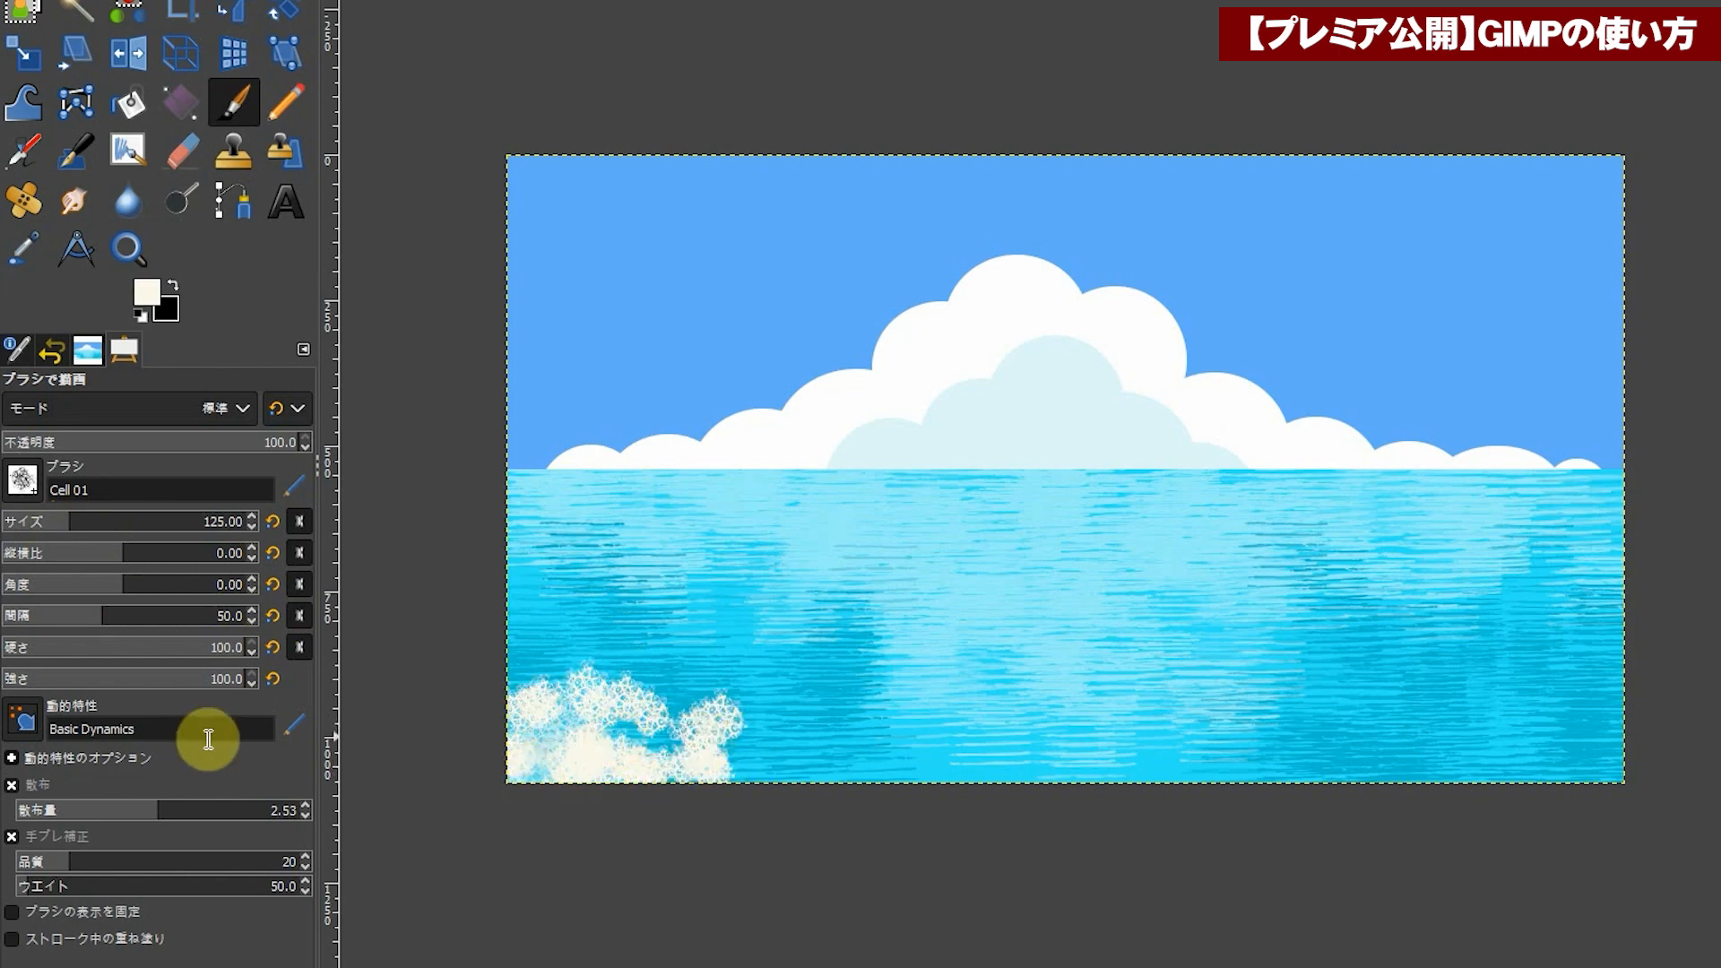
pyautogui.hotkey('ctrl', 'z')
pyautogui.hotkey('ctrl', 'z')
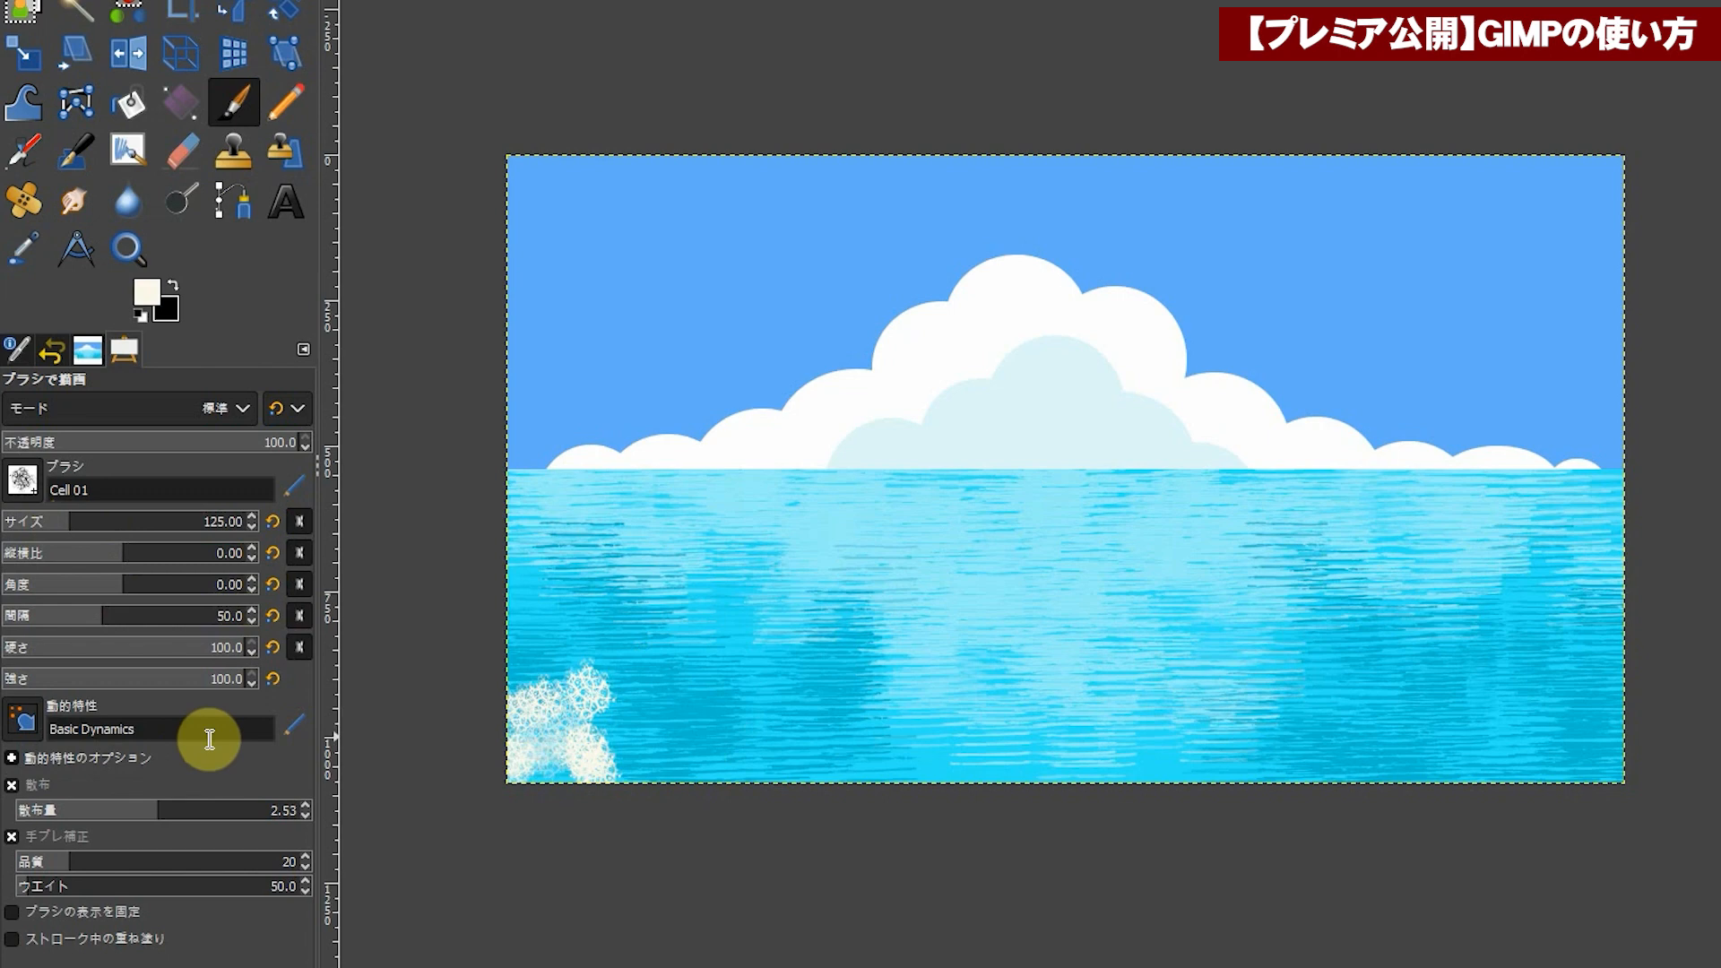
pyautogui.hotkey('ctrl', 'z')
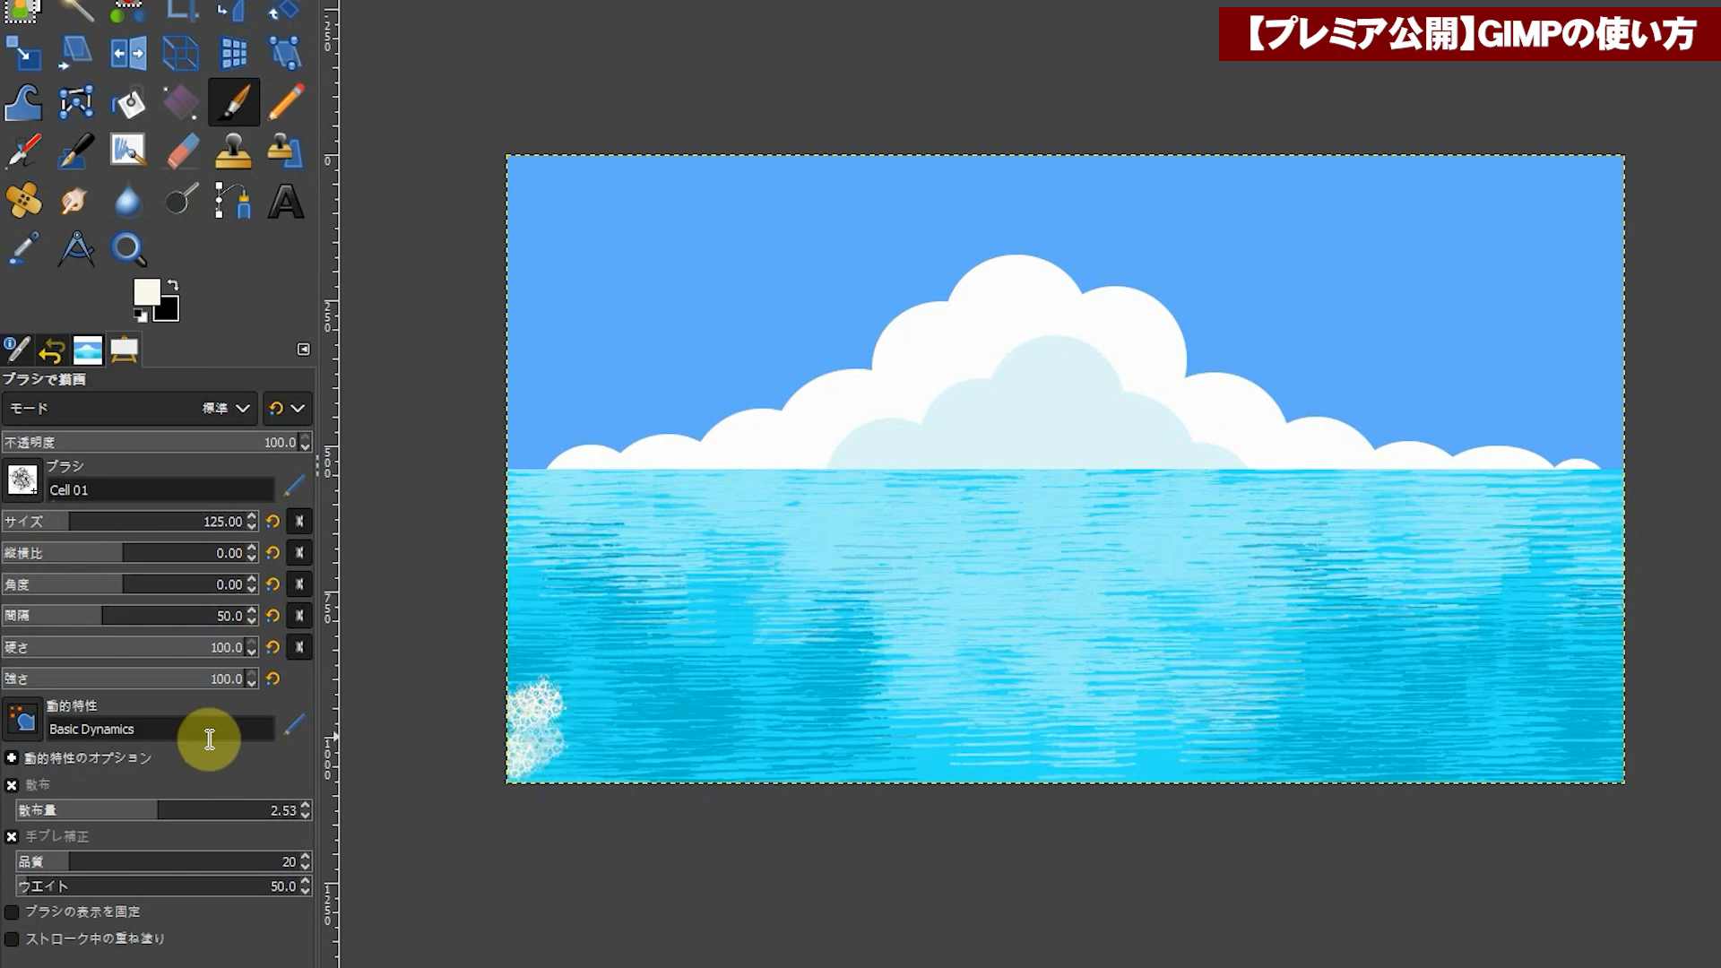
pyautogui.hotkey('ctrl', 'z')
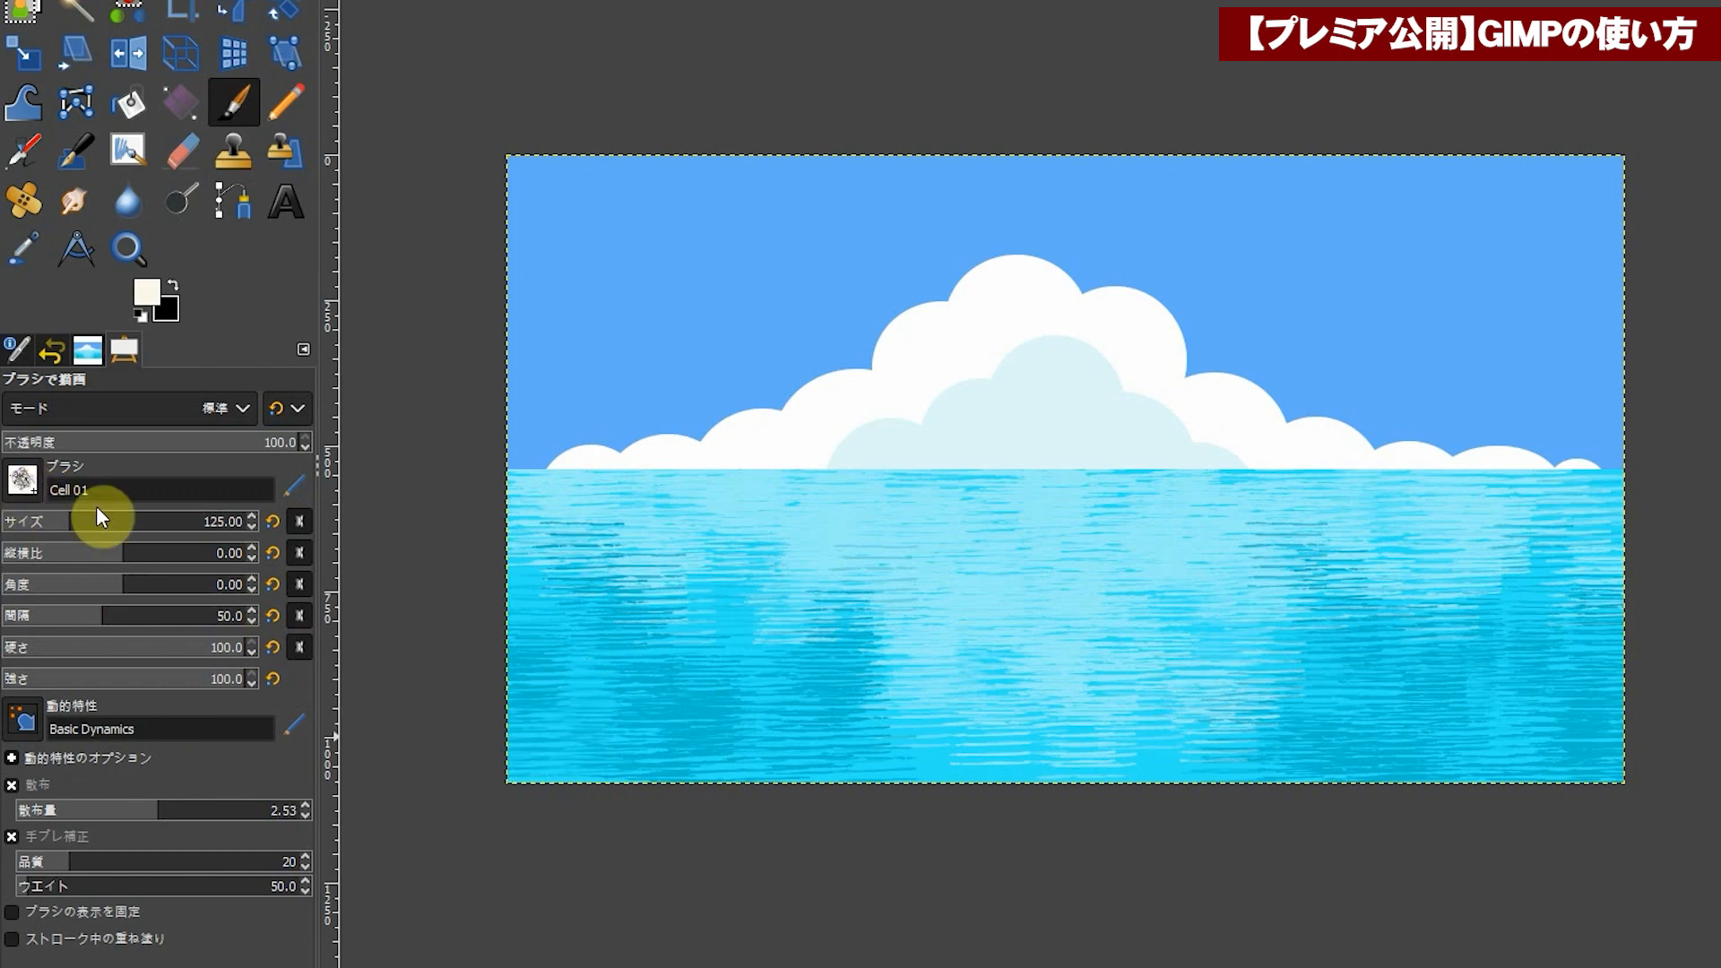
# Step: Paint the sandy beach across the full bottom edge of the image with scatter (散布) off and brush size 165
pyautogui.click(11, 786)
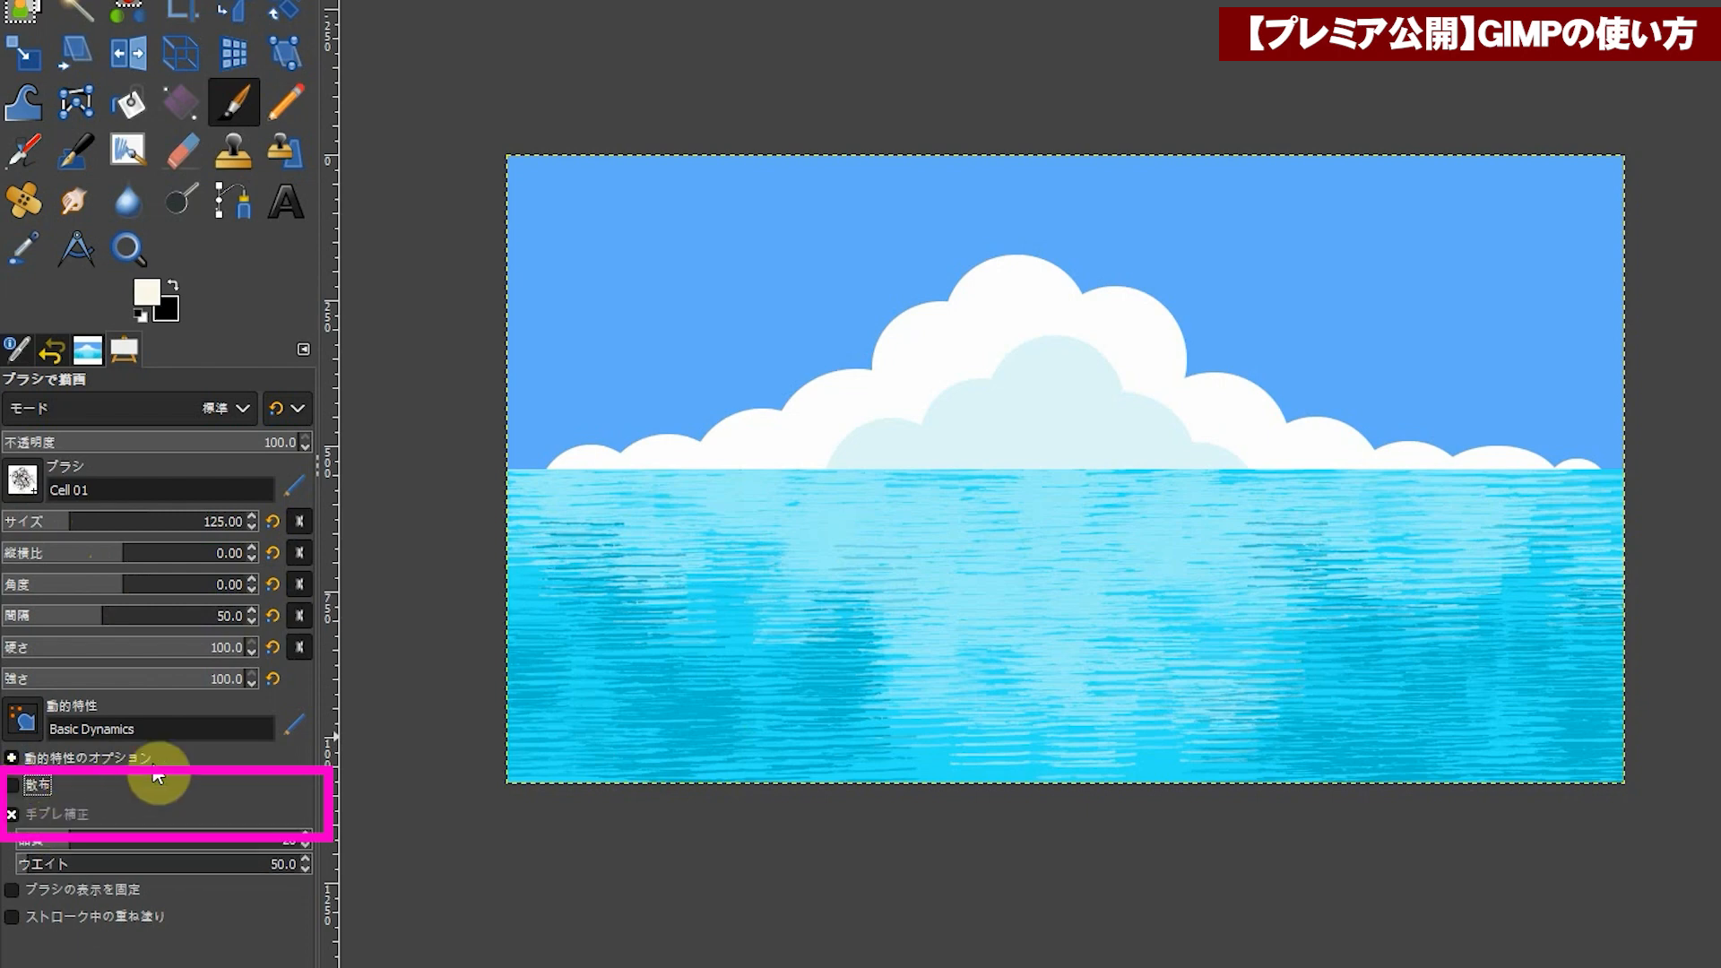
pyautogui.click(80, 523)
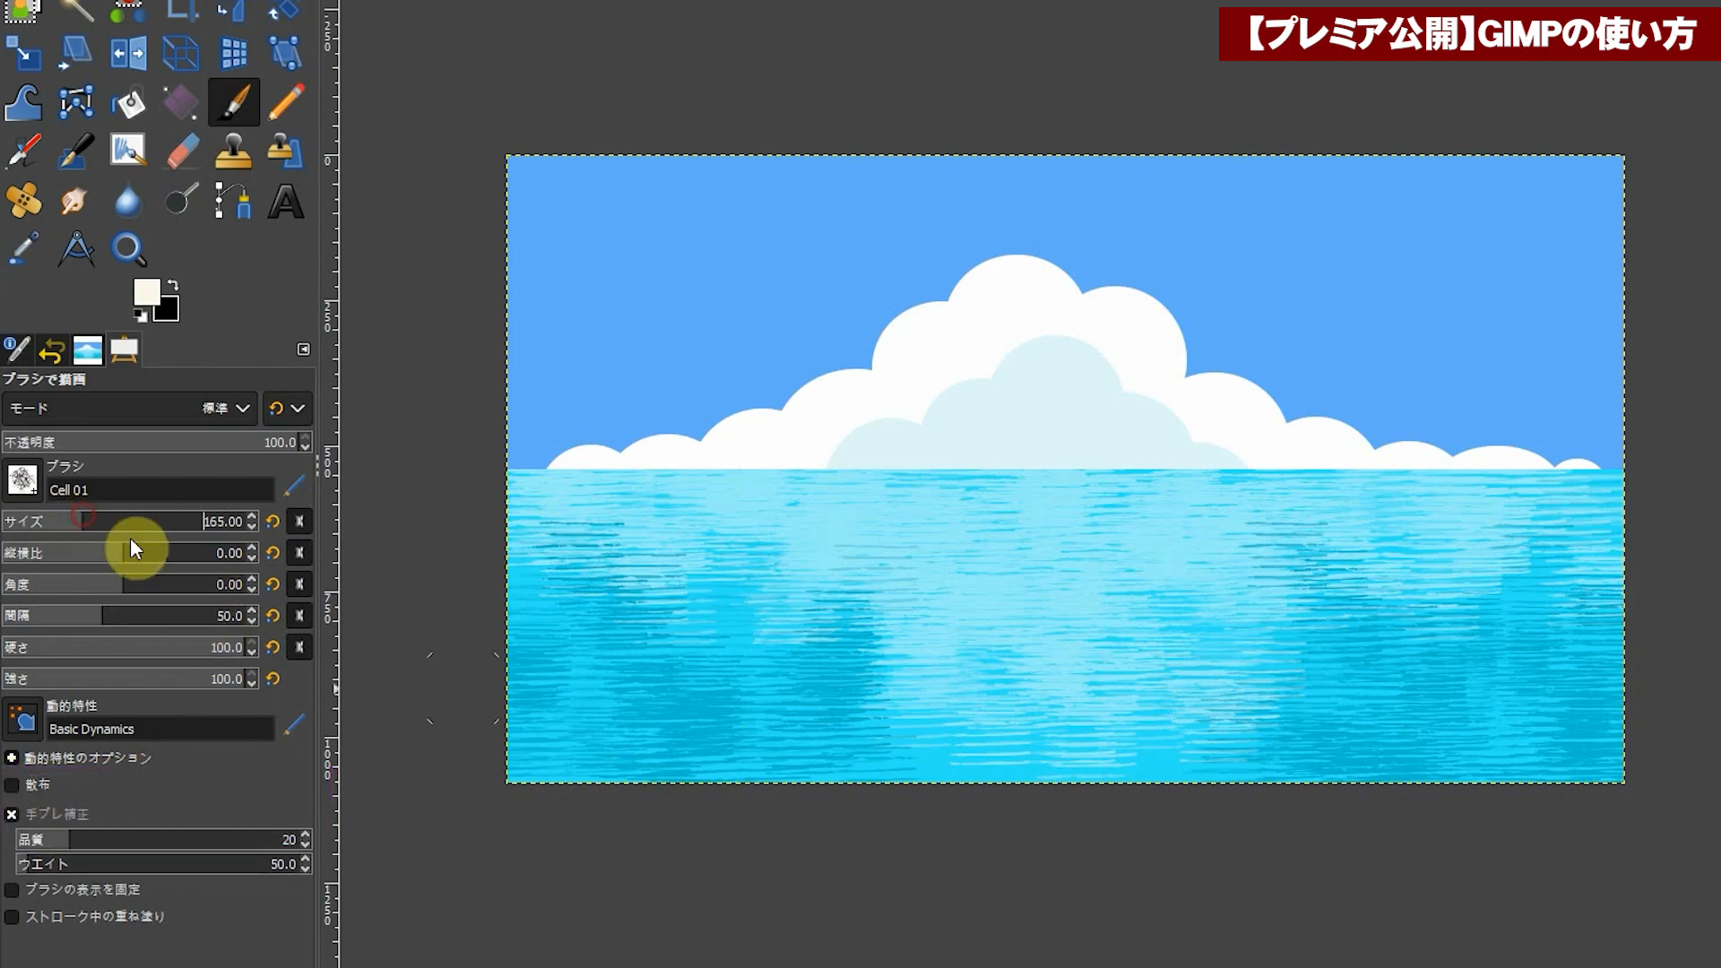
pyautogui.moveTo(499, 720)
pyautogui.mouseDown()
pyautogui.moveTo(509, 758)
pyautogui.moveTo(520, 733)
pyautogui.moveTo(633, 749)
pyautogui.moveTo(729, 729)
pyautogui.moveTo(538, 718)
pyautogui.moveTo(619, 769)
pyautogui.moveTo(837, 761)
pyautogui.moveTo(753, 731)
pyautogui.moveTo(949, 761)
pyautogui.moveTo(909, 771)
pyautogui.moveTo(1118, 722)
pyautogui.moveTo(979, 734)
pyautogui.moveTo(1183, 764)
pyautogui.moveTo(1218, 741)
pyautogui.moveTo(1391, 757)
pyautogui.moveTo(1551, 711)
pyautogui.moveTo(1428, 714)
pyautogui.moveTo(1643, 695)
pyautogui.moveTo(1622, 765)
pyautogui.moveTo(1279, 768)
pyautogui.moveTo(1431, 804)
pyautogui.moveTo(1345, 787)
pyautogui.mouseUp()
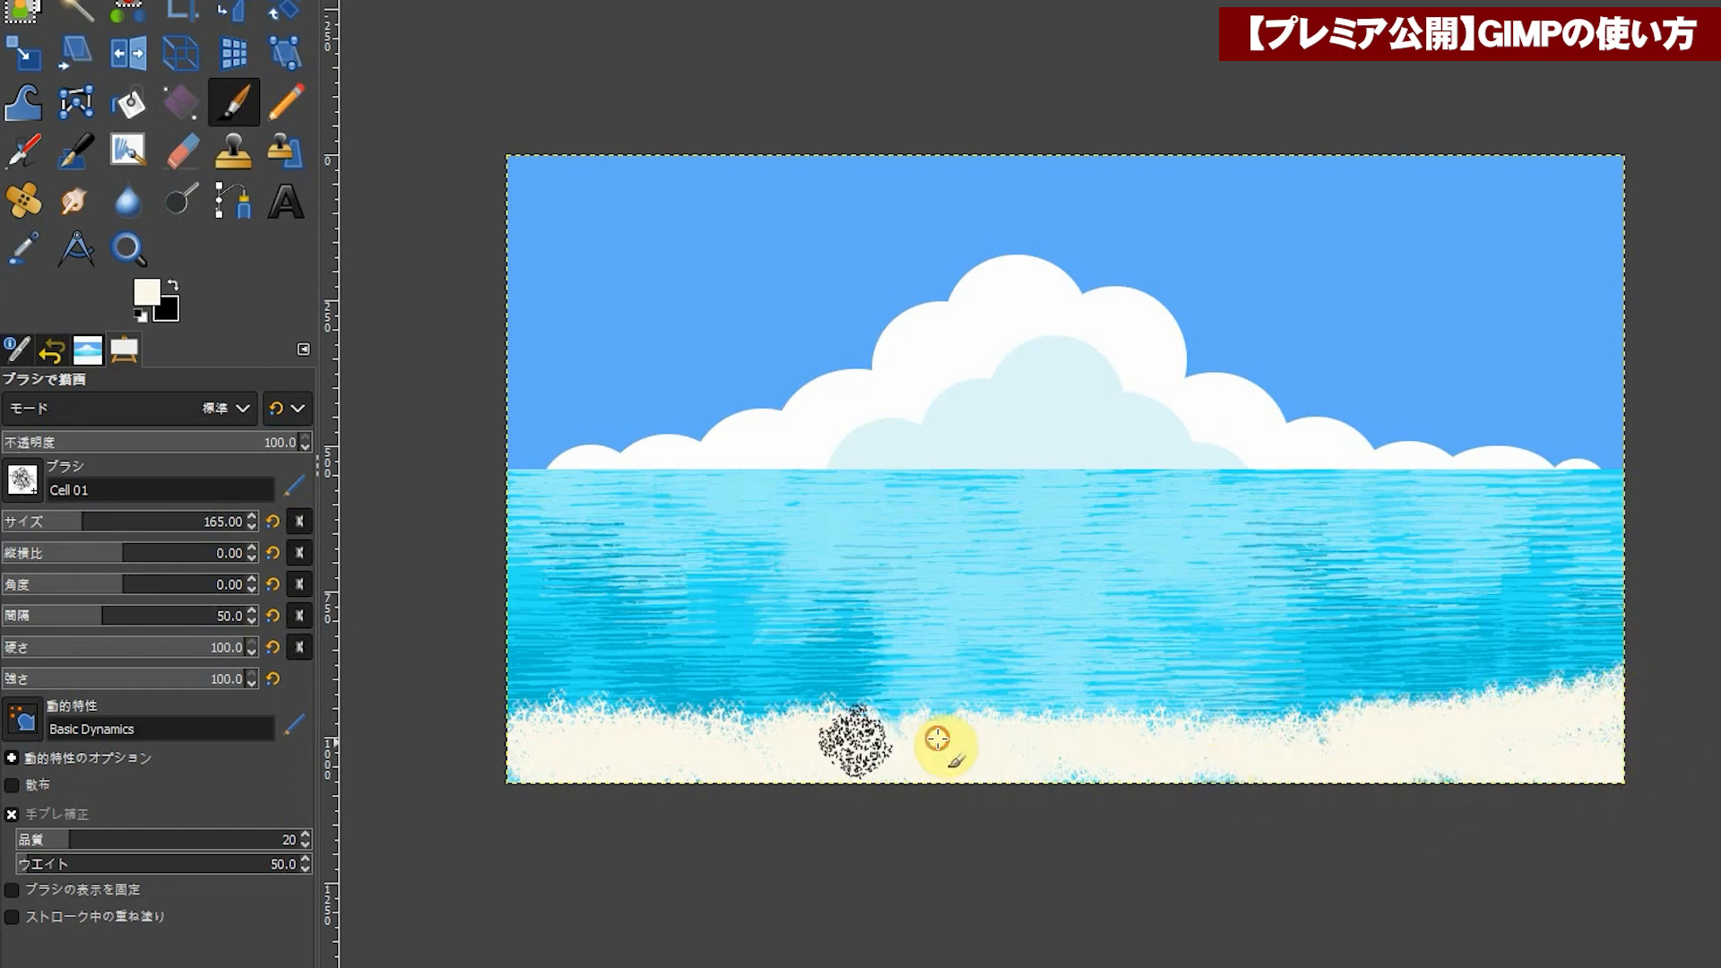
pyautogui.moveTo(793, 732); pyautogui.dragTo(530, 702)
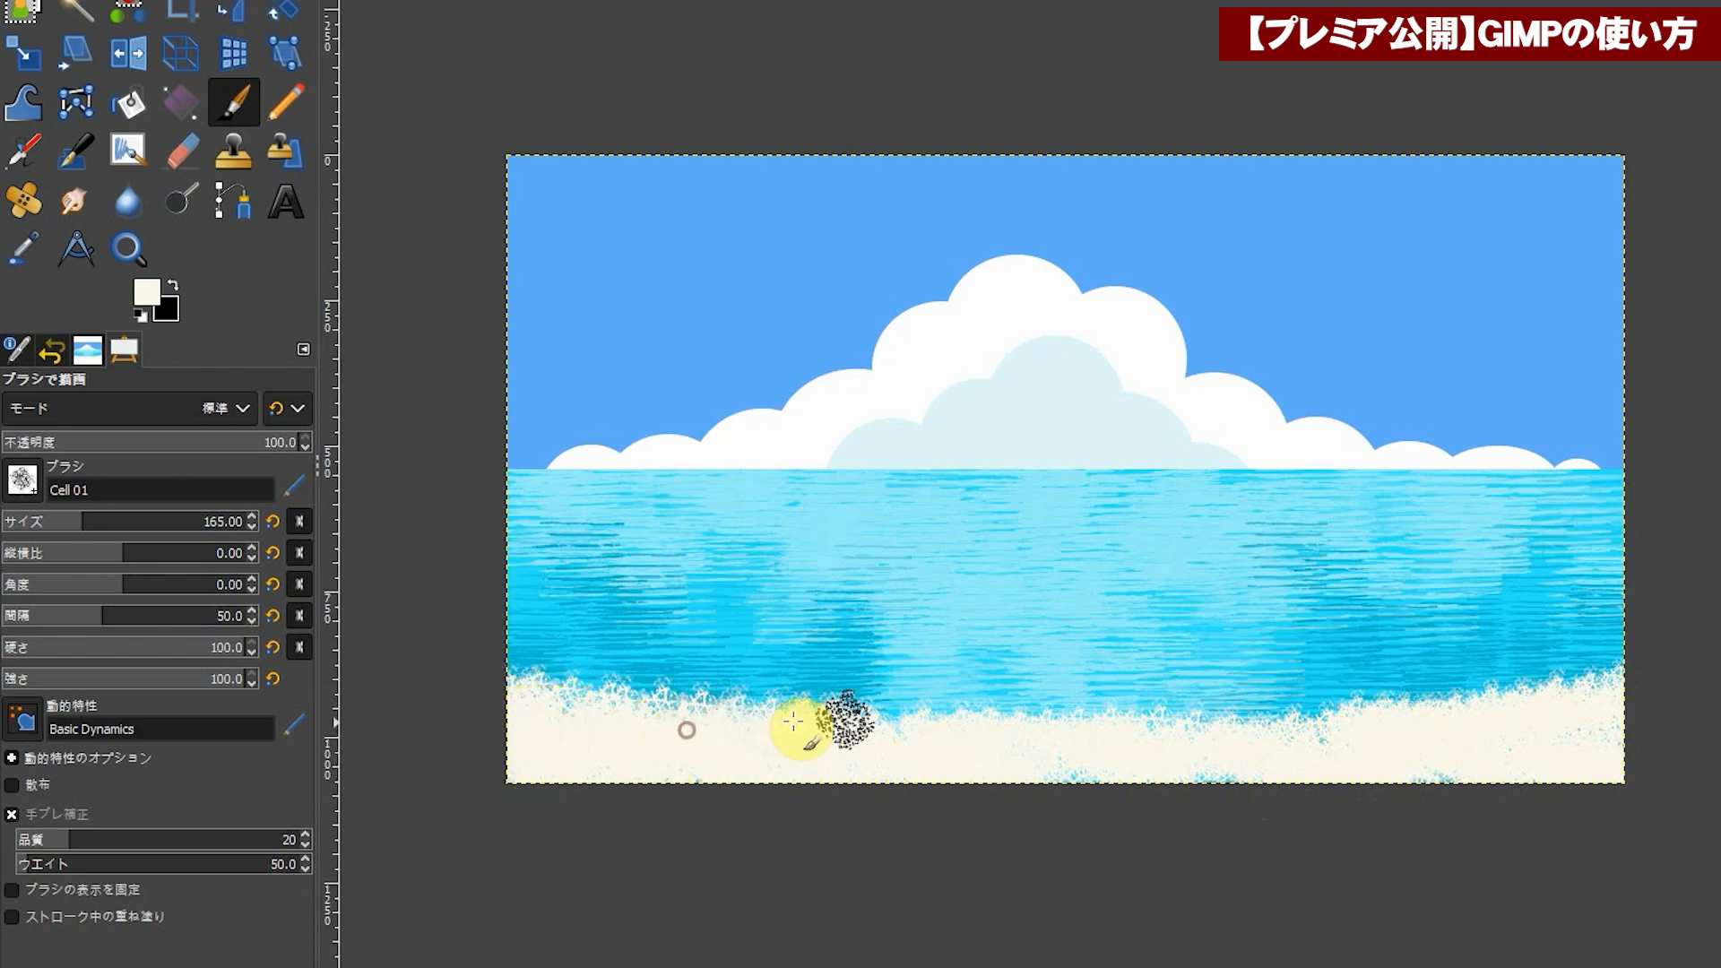
pyautogui.moveTo(1103, 711)
pyautogui.mouseDown()
pyautogui.moveTo(1011, 713)
pyautogui.moveTo(1294, 712)
pyautogui.moveTo(1140, 721)
pyautogui.moveTo(1513, 741)
pyautogui.moveTo(1325, 721)
pyautogui.moveTo(1667, 700)
pyautogui.moveTo(1007, 767)
pyautogui.moveTo(832, 725)
pyautogui.moveTo(417, 691)
pyautogui.mouseUp()
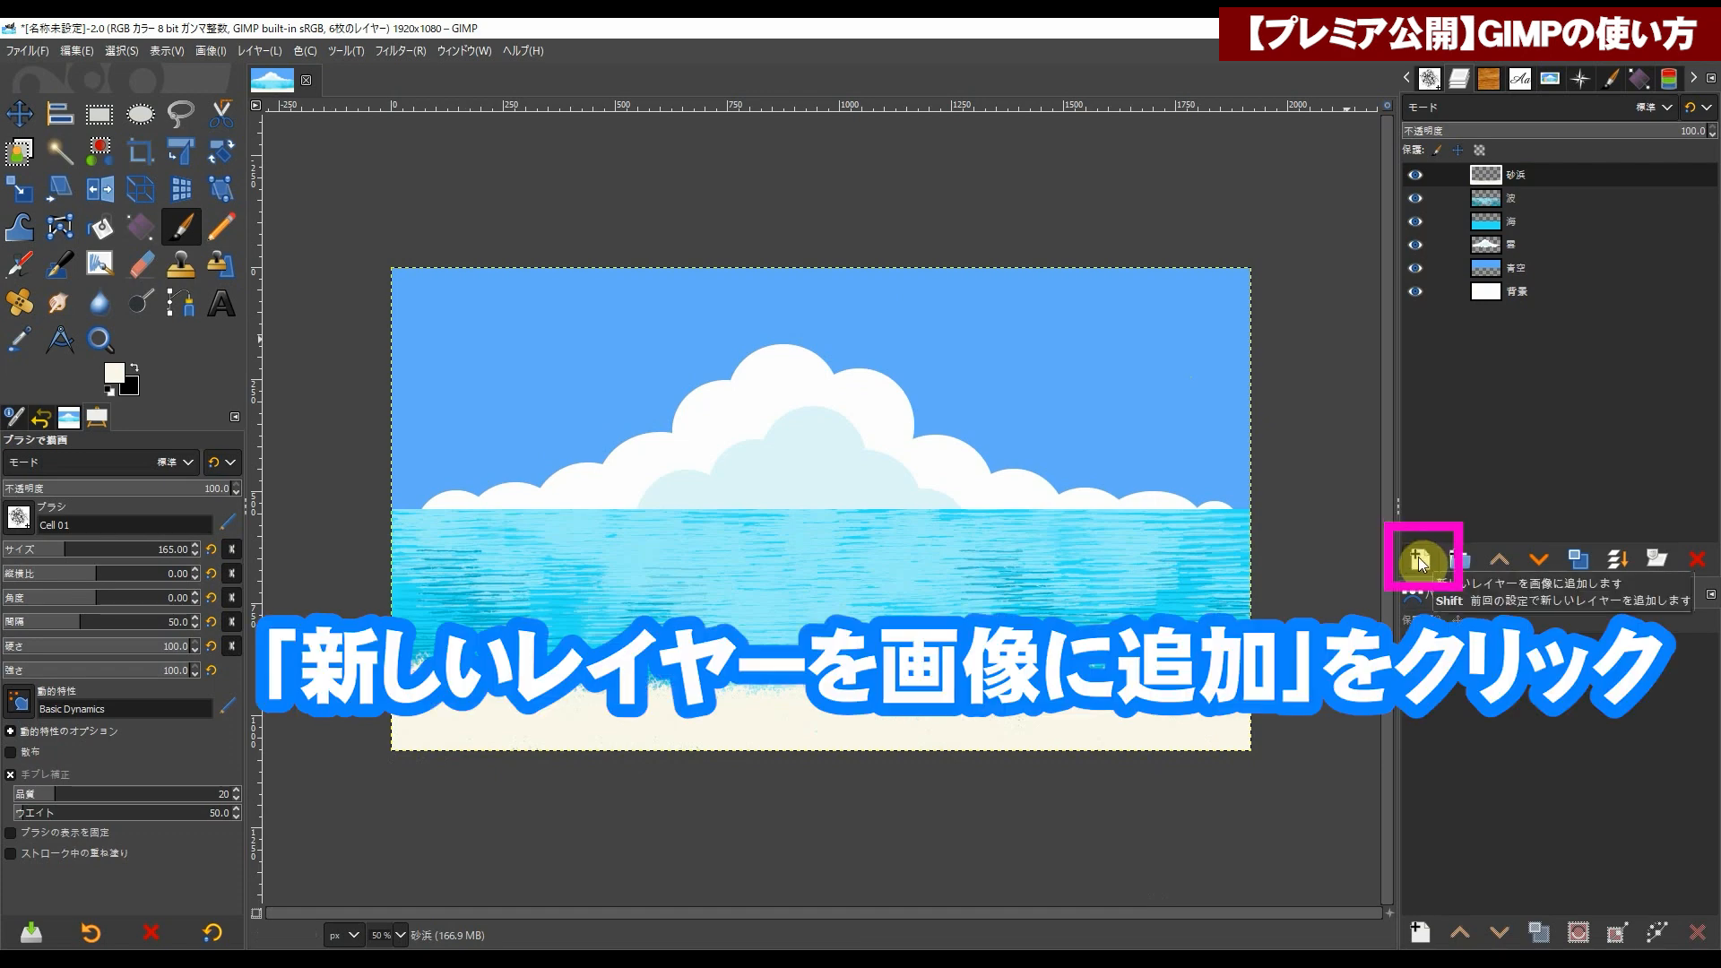
# Step: Add a new transparent 1920 × 1080 layer above 砂浜, name it かもめ, and make it active
pyautogui.click(1418, 562)
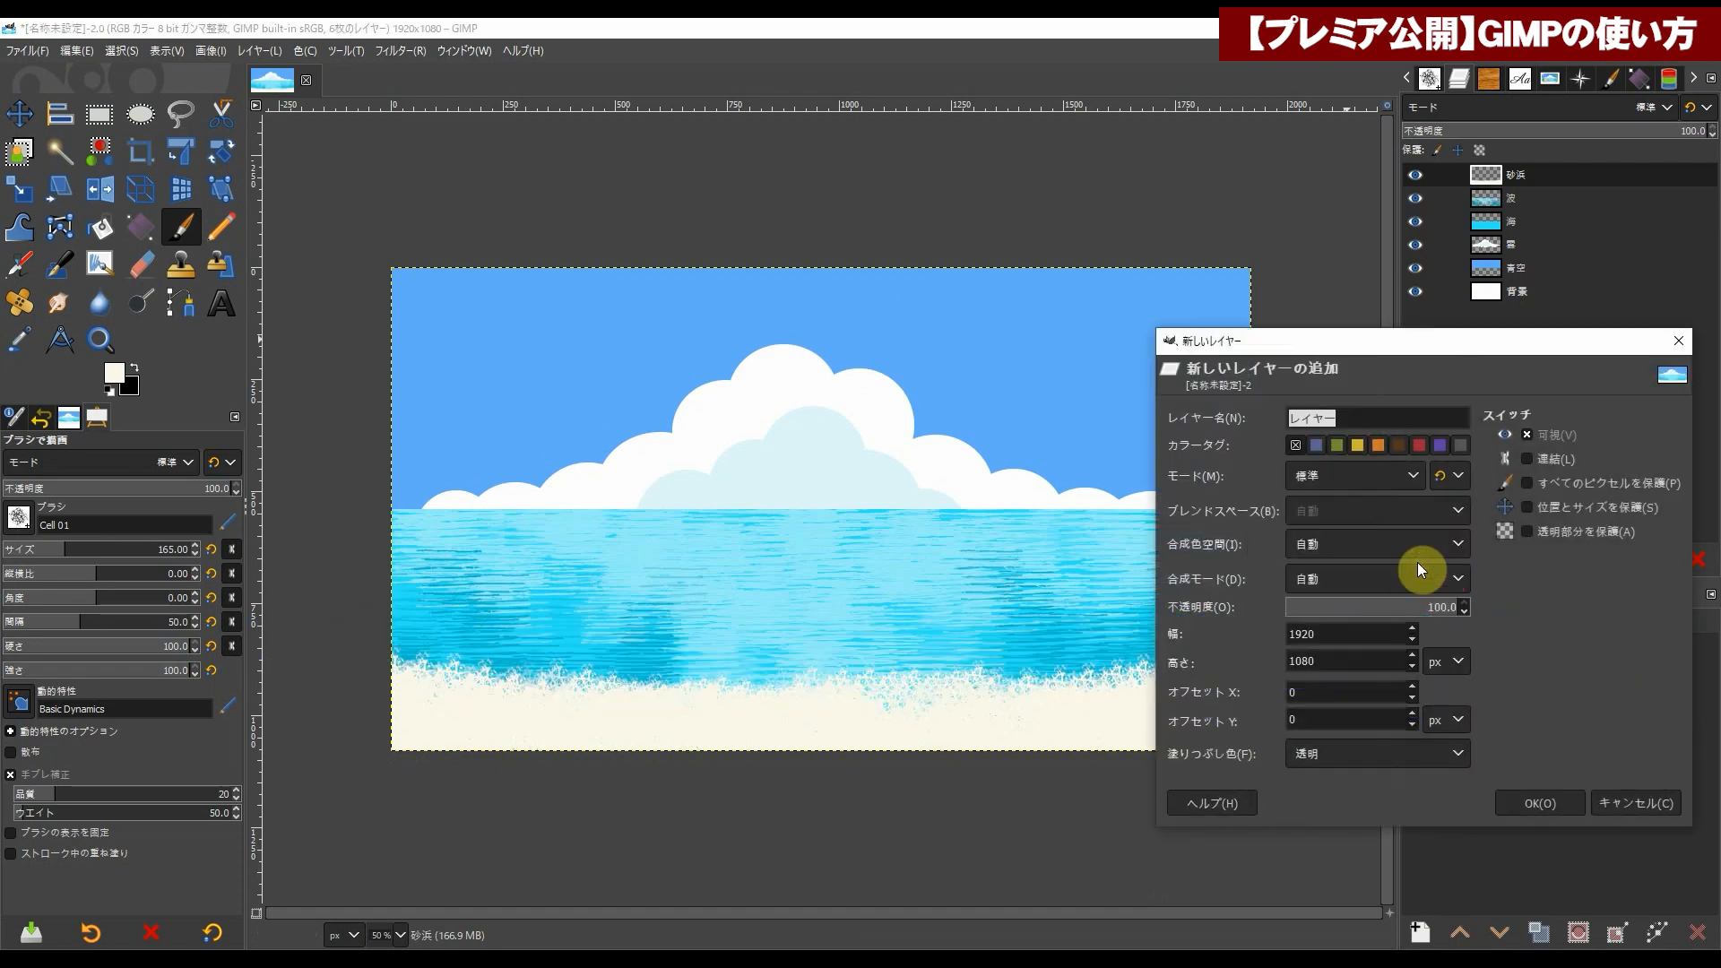
pyautogui.click(1535, 801)
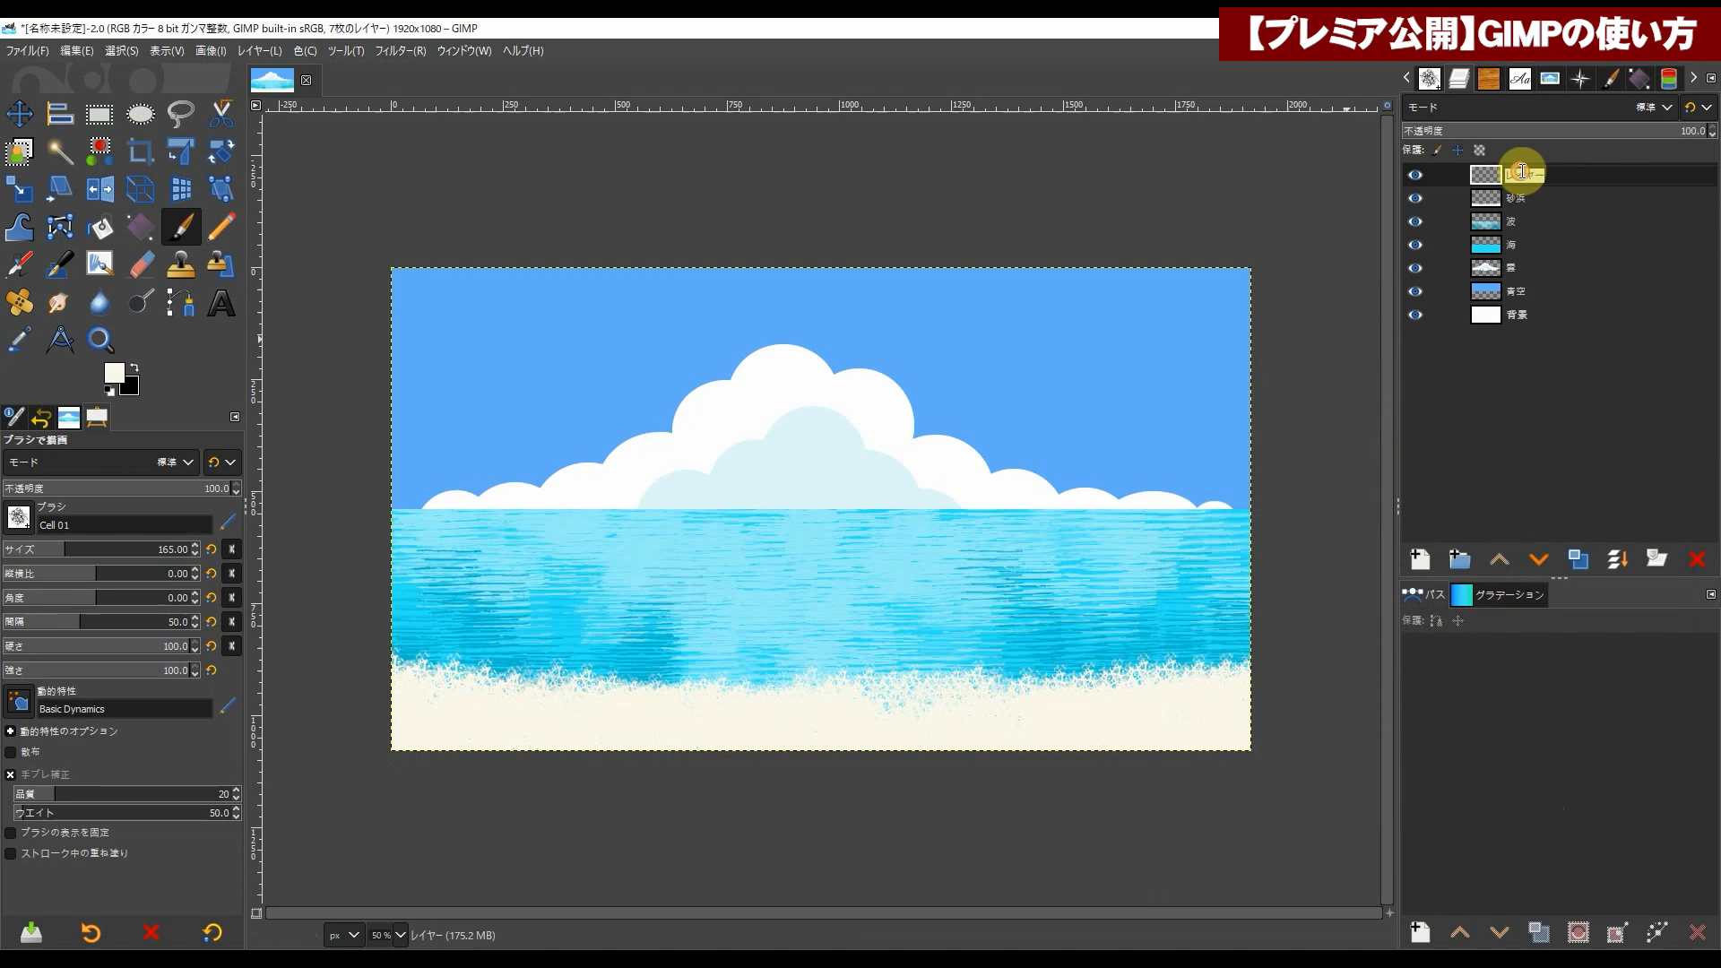
pyautogui.write('1kamome')
pyautogui.press('Return')
pyautogui.doubleClick(1525, 175)
pyautogui.write('かもめ')
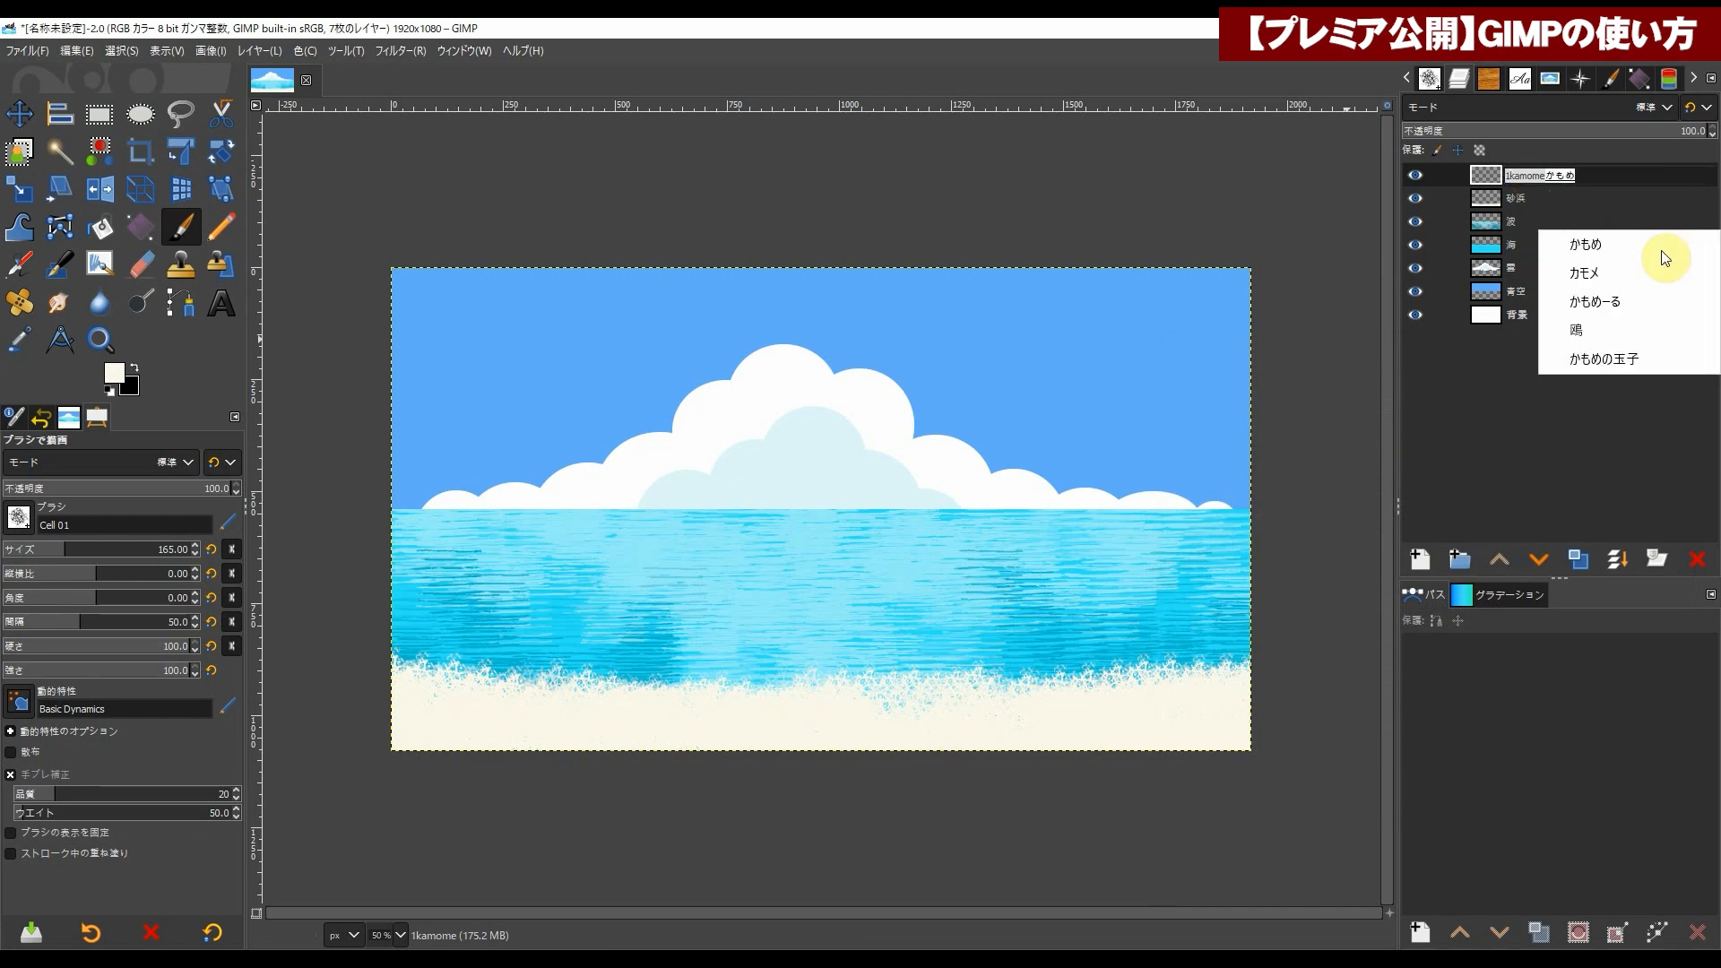
pyautogui.press('Return')
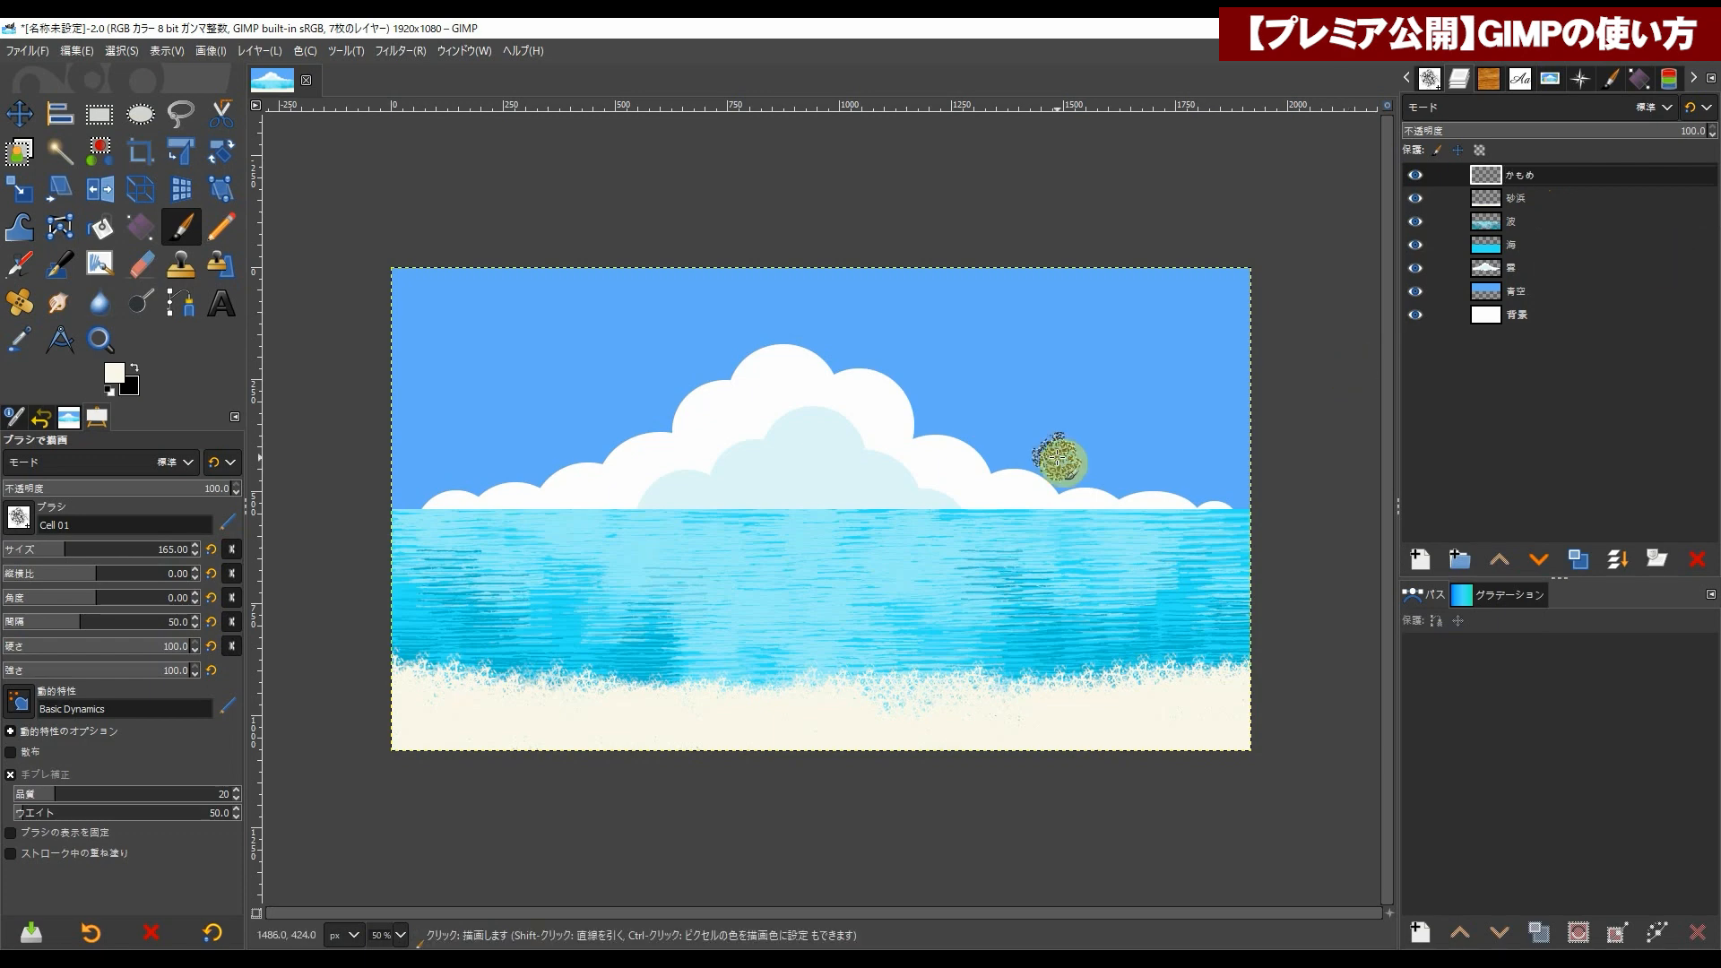
pyautogui.click(1492, 176)
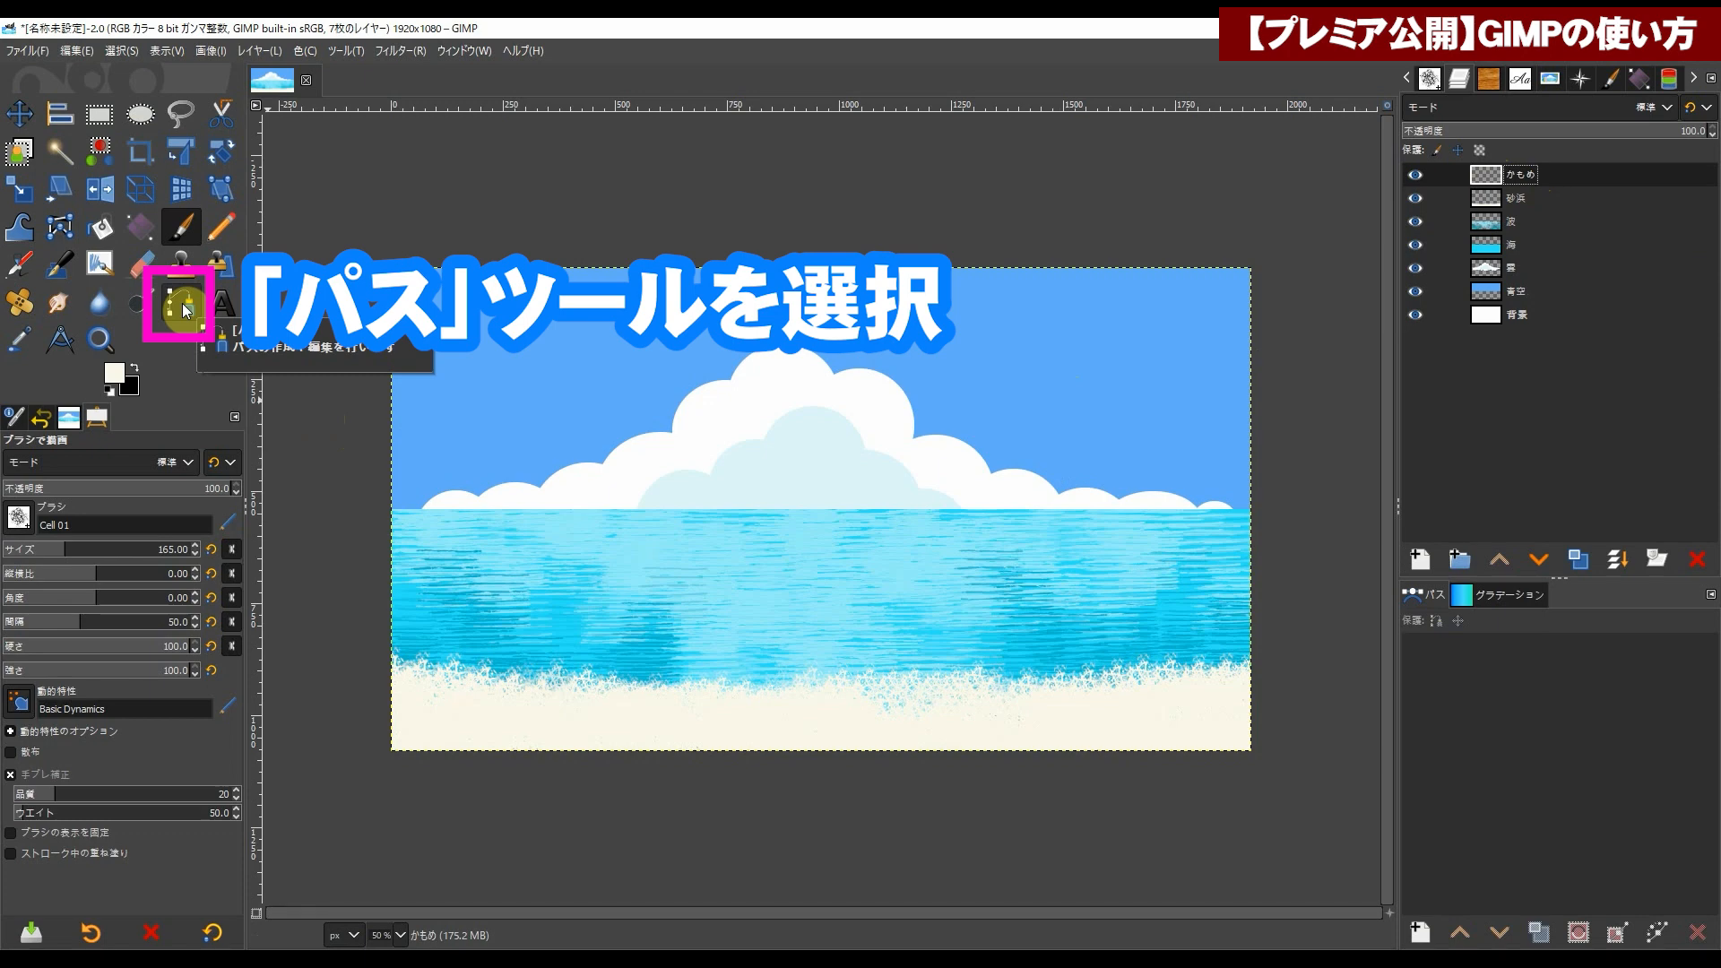
# Step: Draw an arched path segment in the sky's upper left for the seagull's first wing, at 66.7% zoom, collapsing the end node's outgoing handle
pyautogui.click(183, 307)
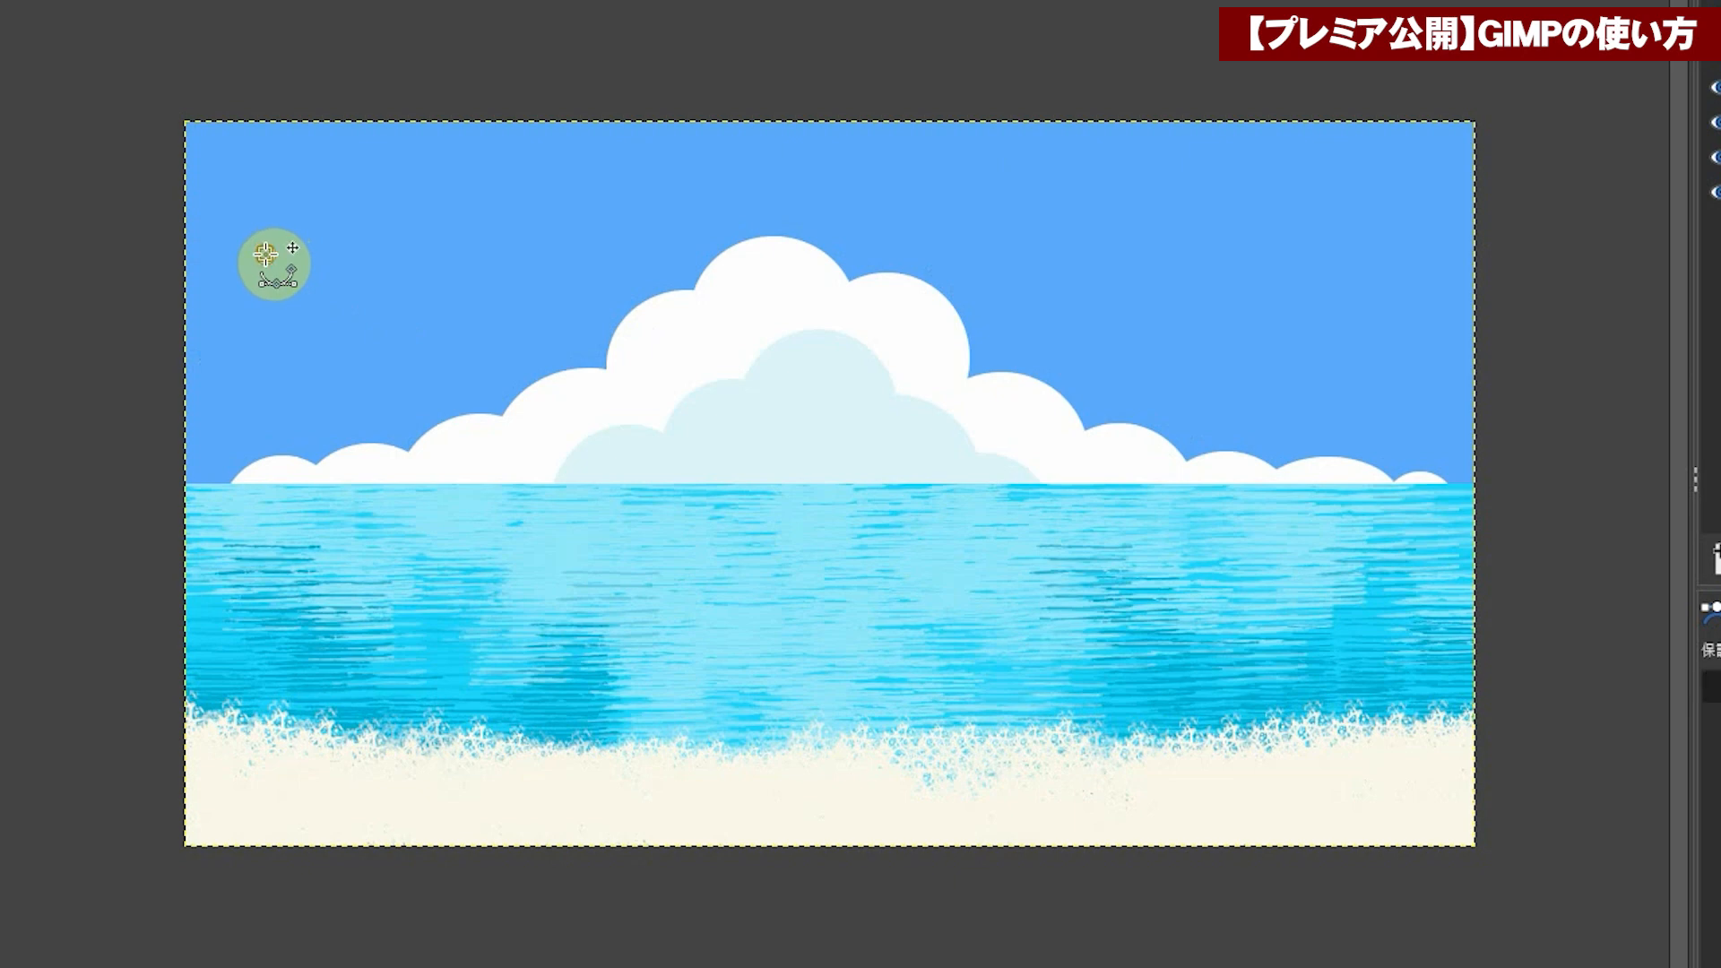
pyautogui.click(265, 255)
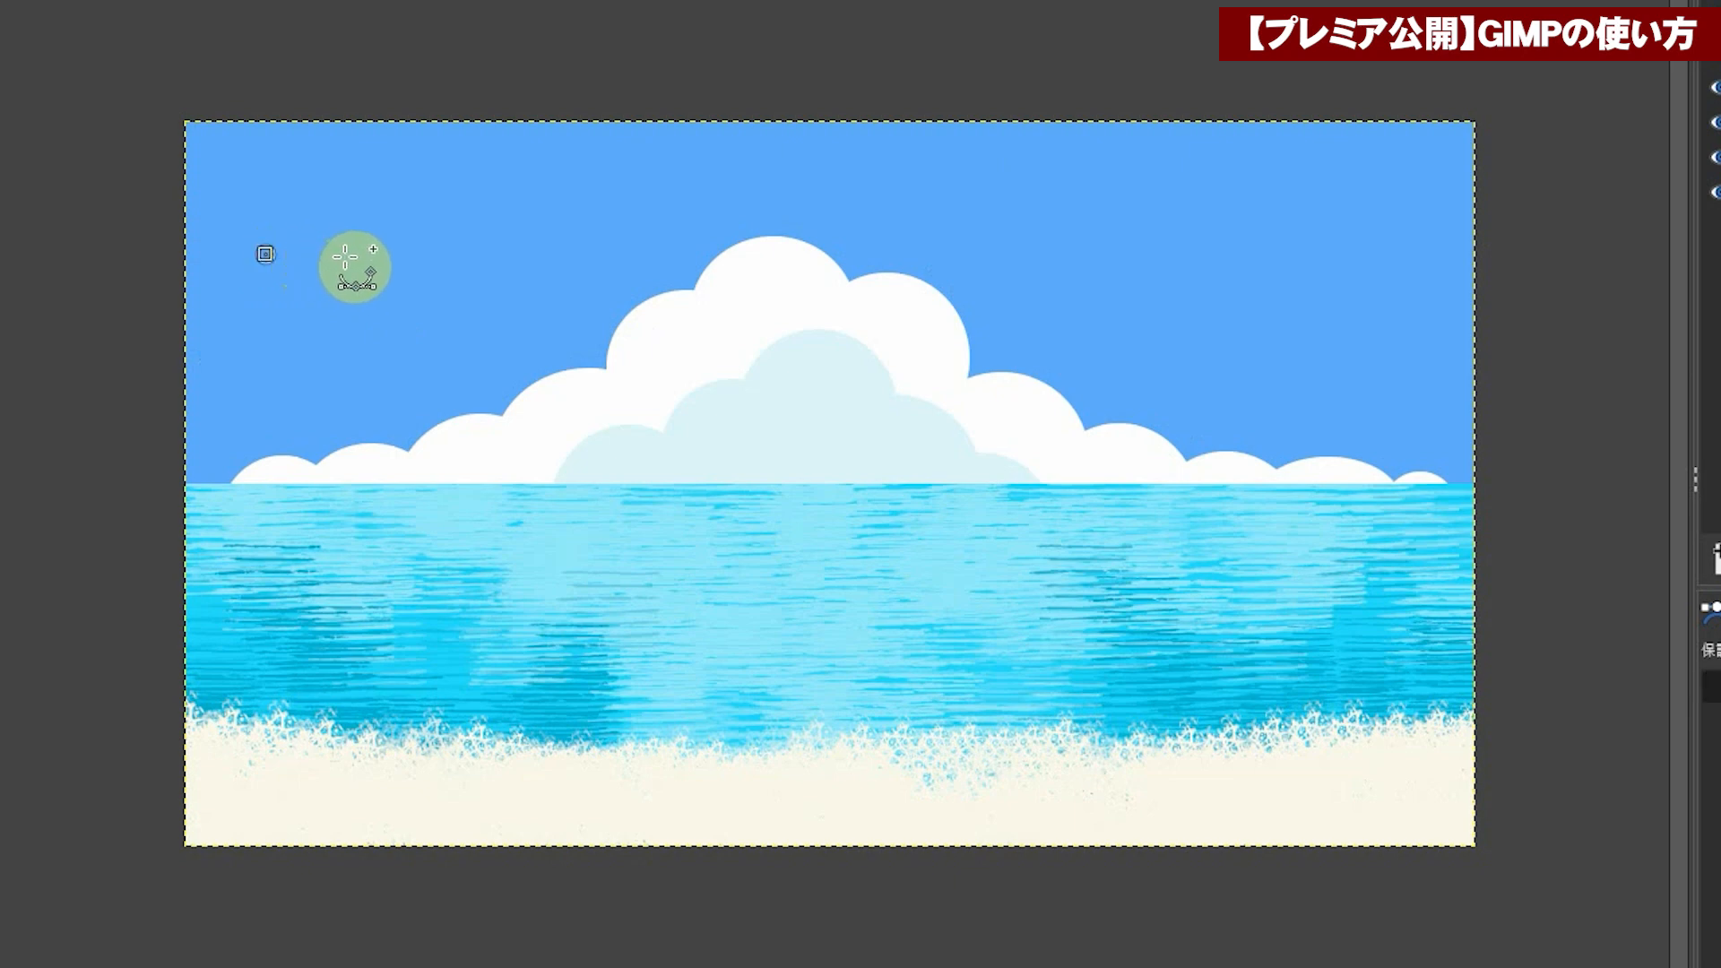
pyautogui.moveTo(349, 252); pyautogui.dragTo(397, 300)
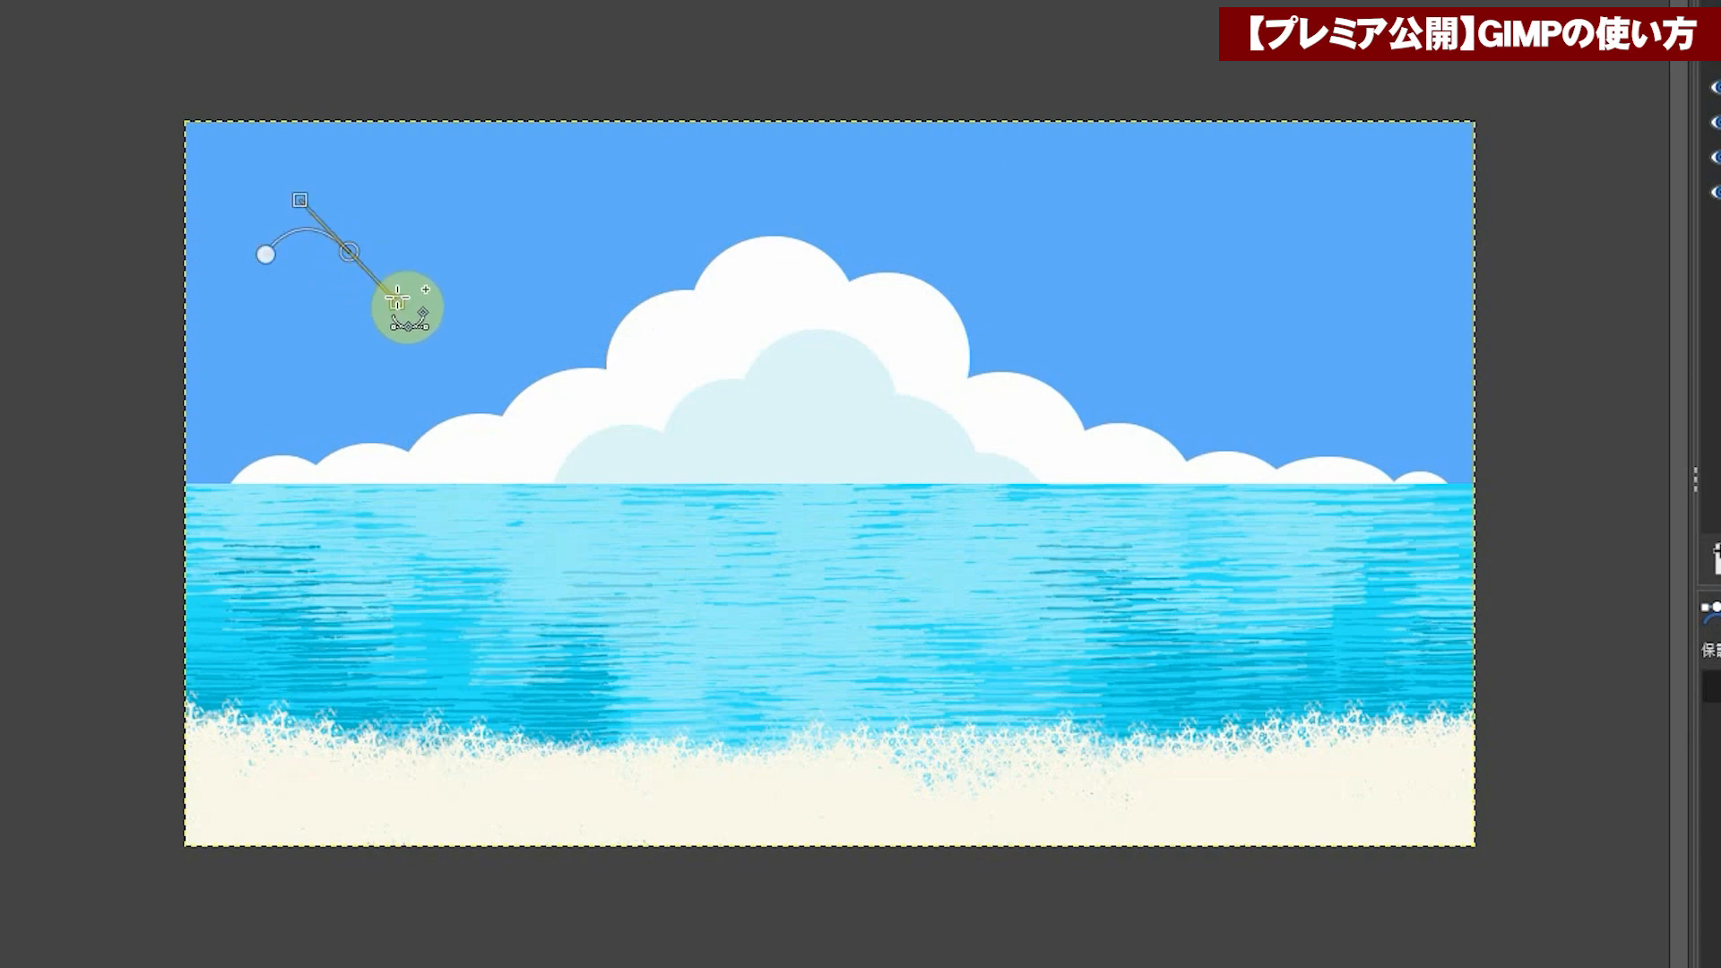
pyautogui.moveTo(397, 298); pyautogui.dragTo(390, 310)
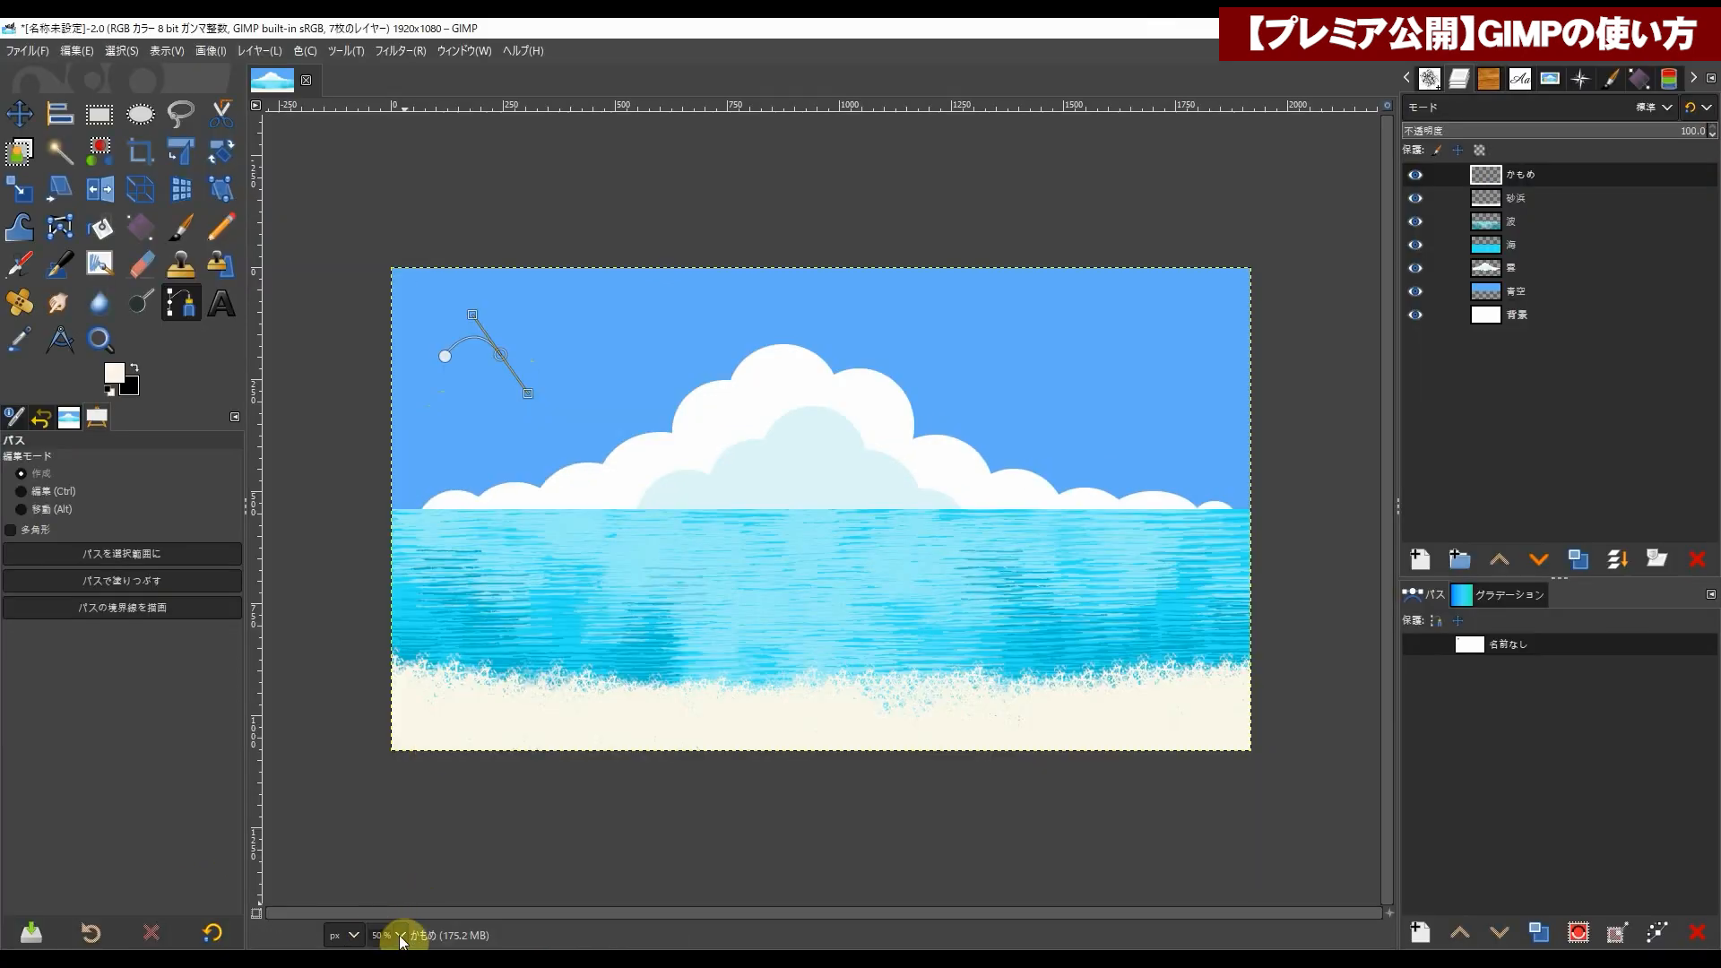
pyautogui.click(400, 937)
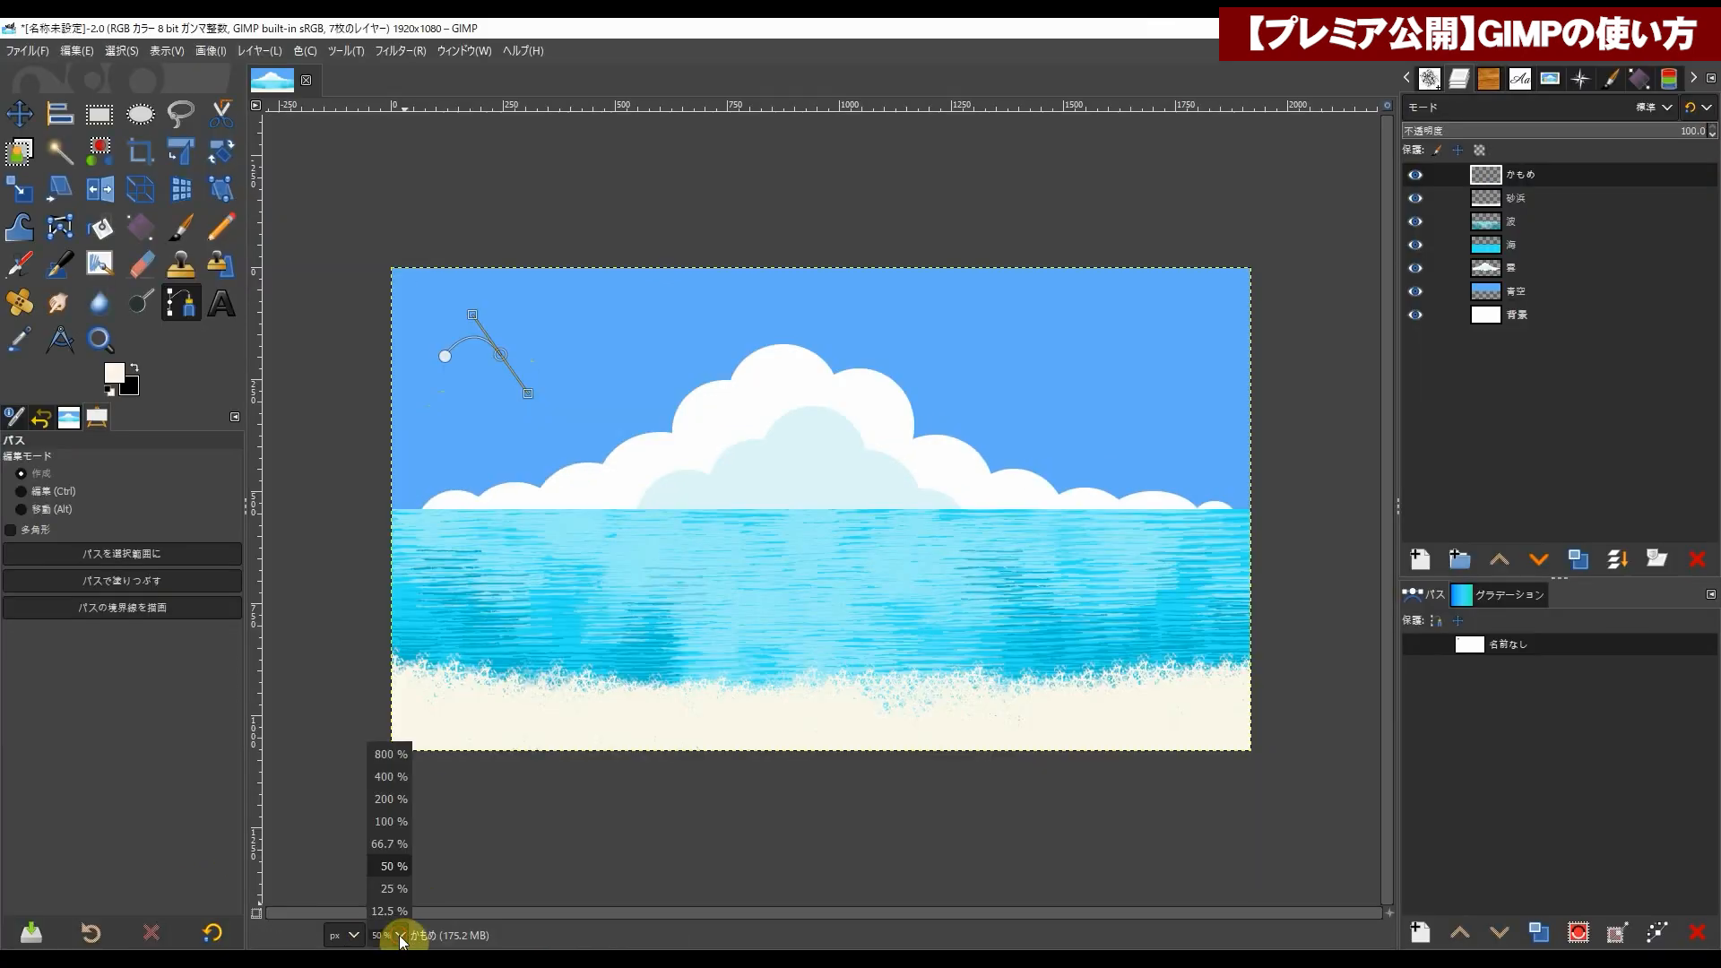
pyautogui.click(396, 848)
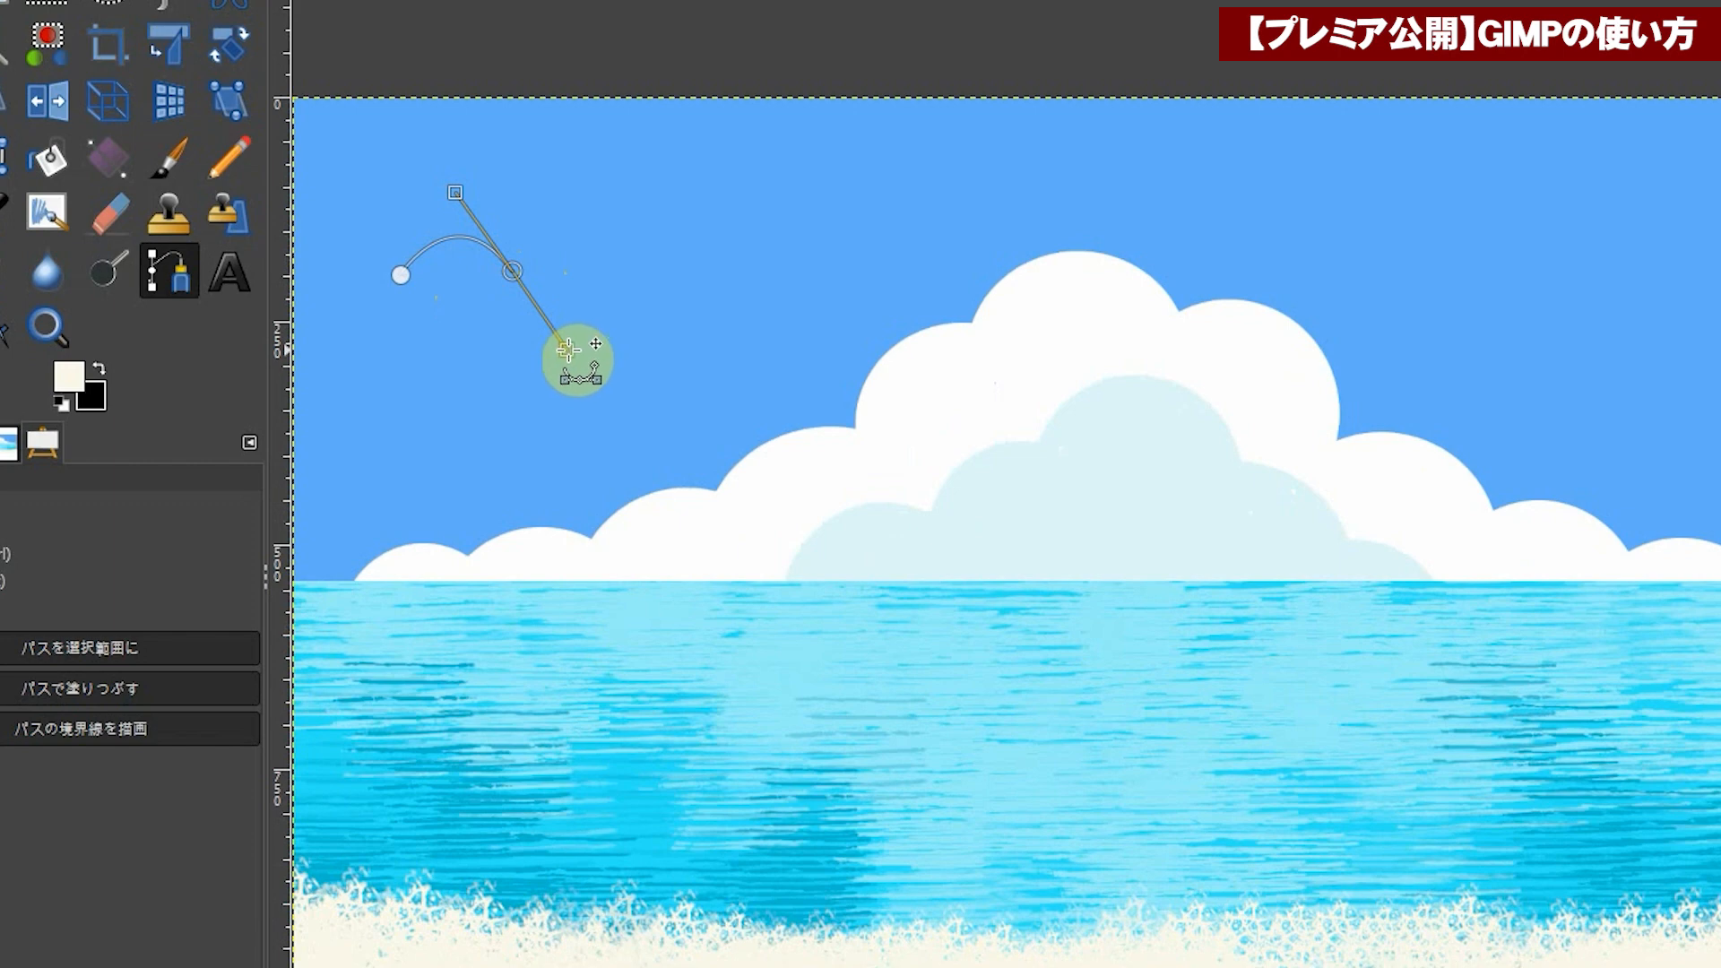
pyautogui.moveTo(567, 348); pyautogui.dragTo(511, 266)
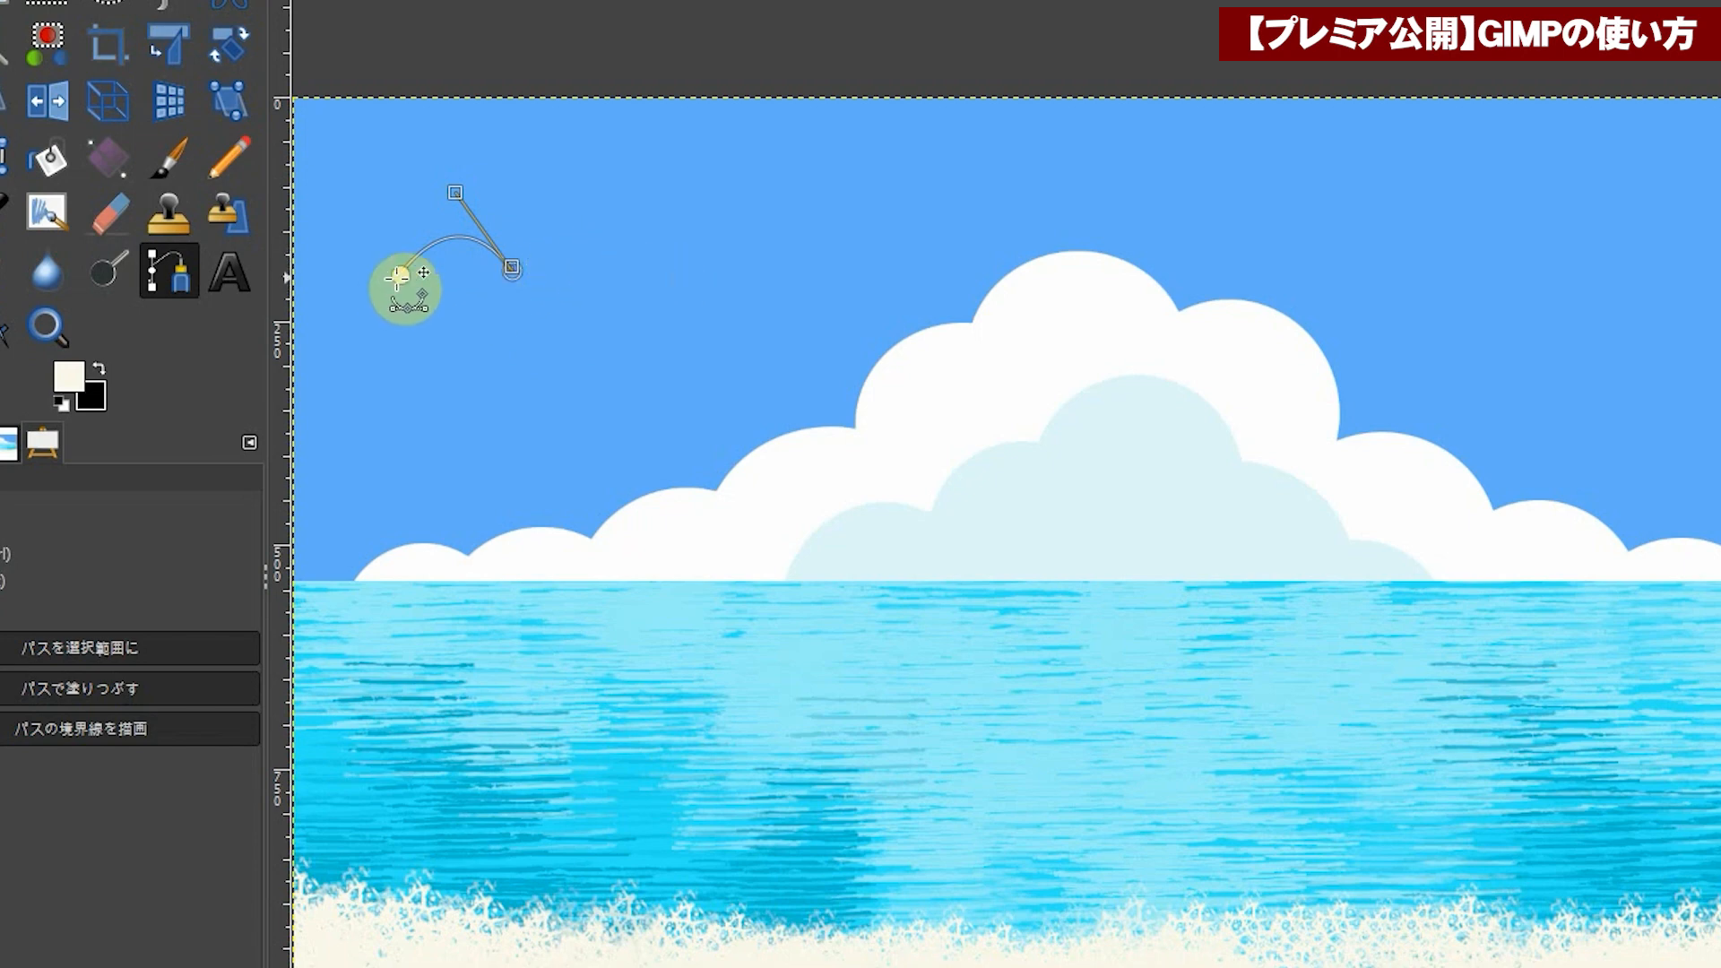
# Step: Extend the path with a second arch for the seagull's other wing and collapse the wingtip node's outgoing handle
pyautogui.click(614, 267)
pyautogui.moveTo(614, 267); pyautogui.dragTo(661, 348)
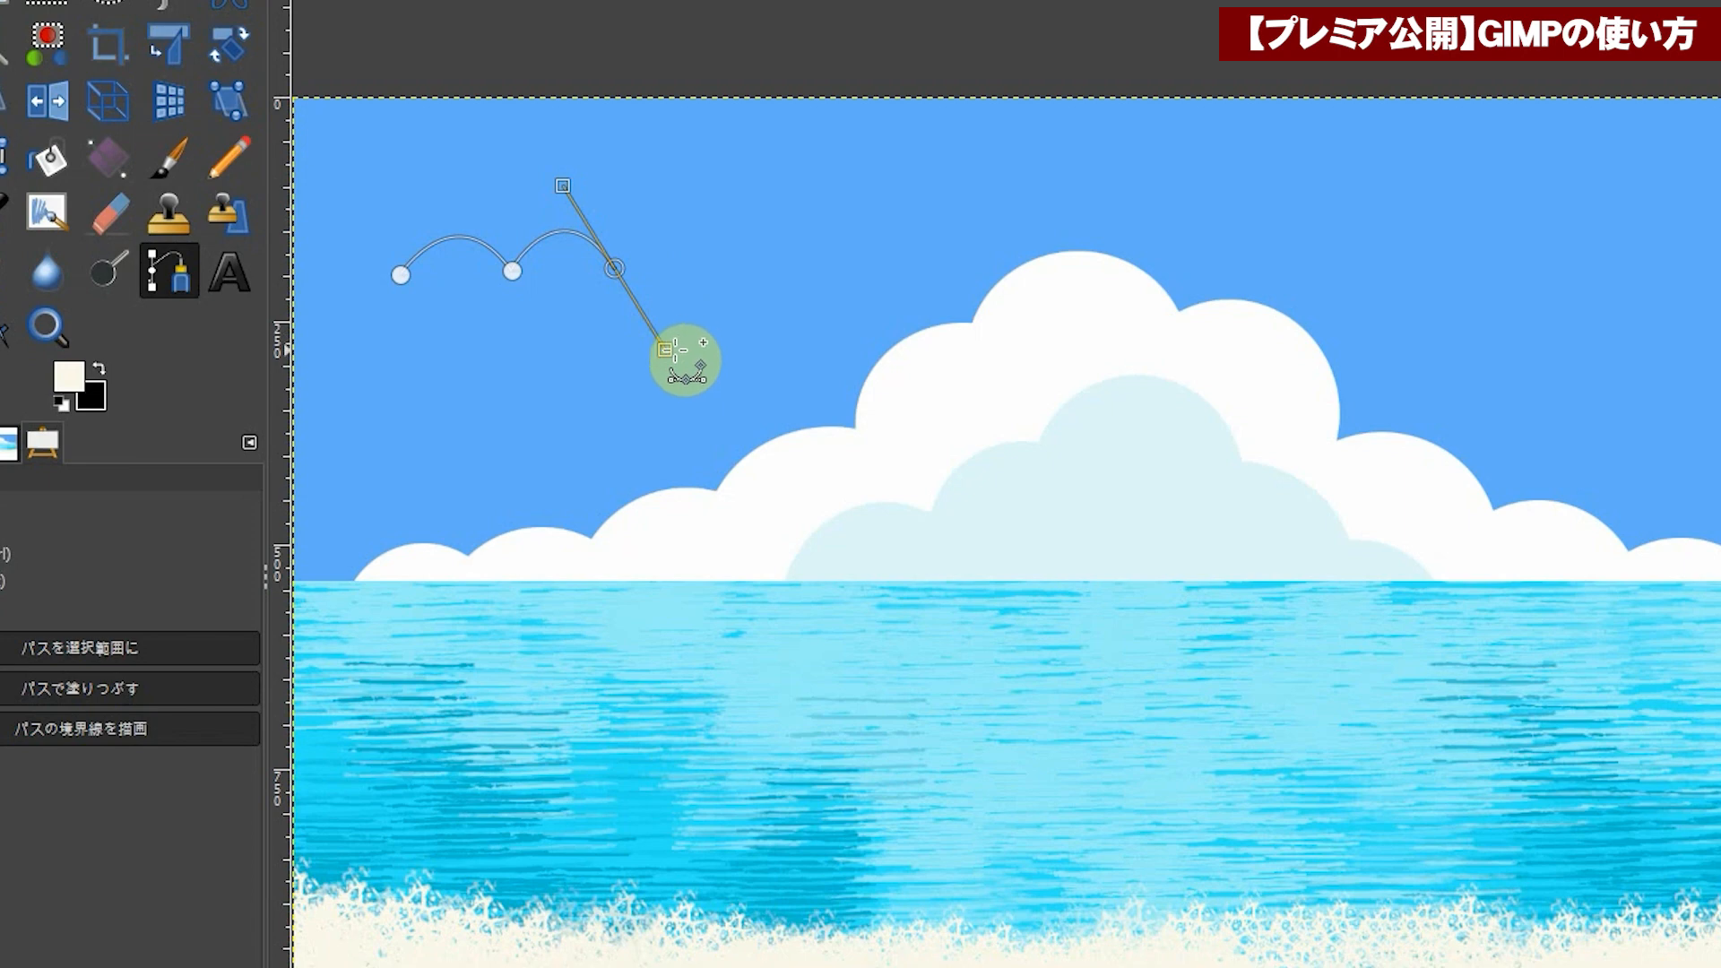
pyautogui.moveTo(661, 347); pyautogui.dragTo(612, 267)
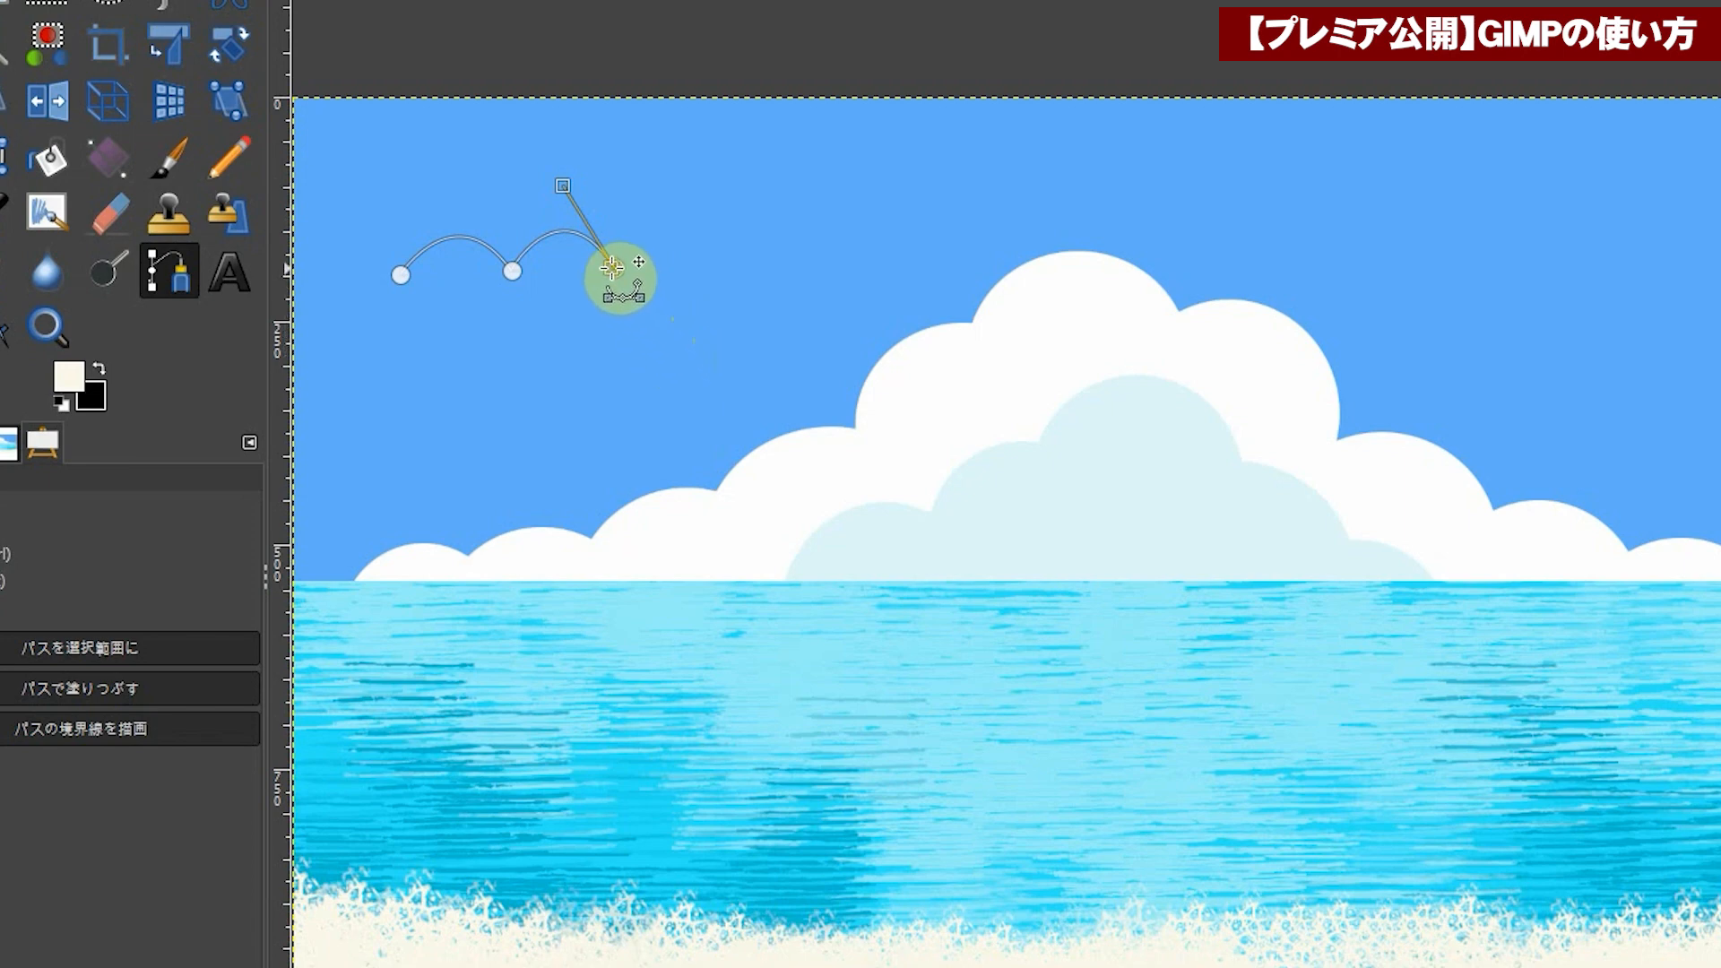
# Step: Curve the path back through a node just below the wing joint and close it at the starting node with an arched segment
pyautogui.click(512, 291)
pyautogui.moveTo(512, 291); pyautogui.dragTo(474, 388)
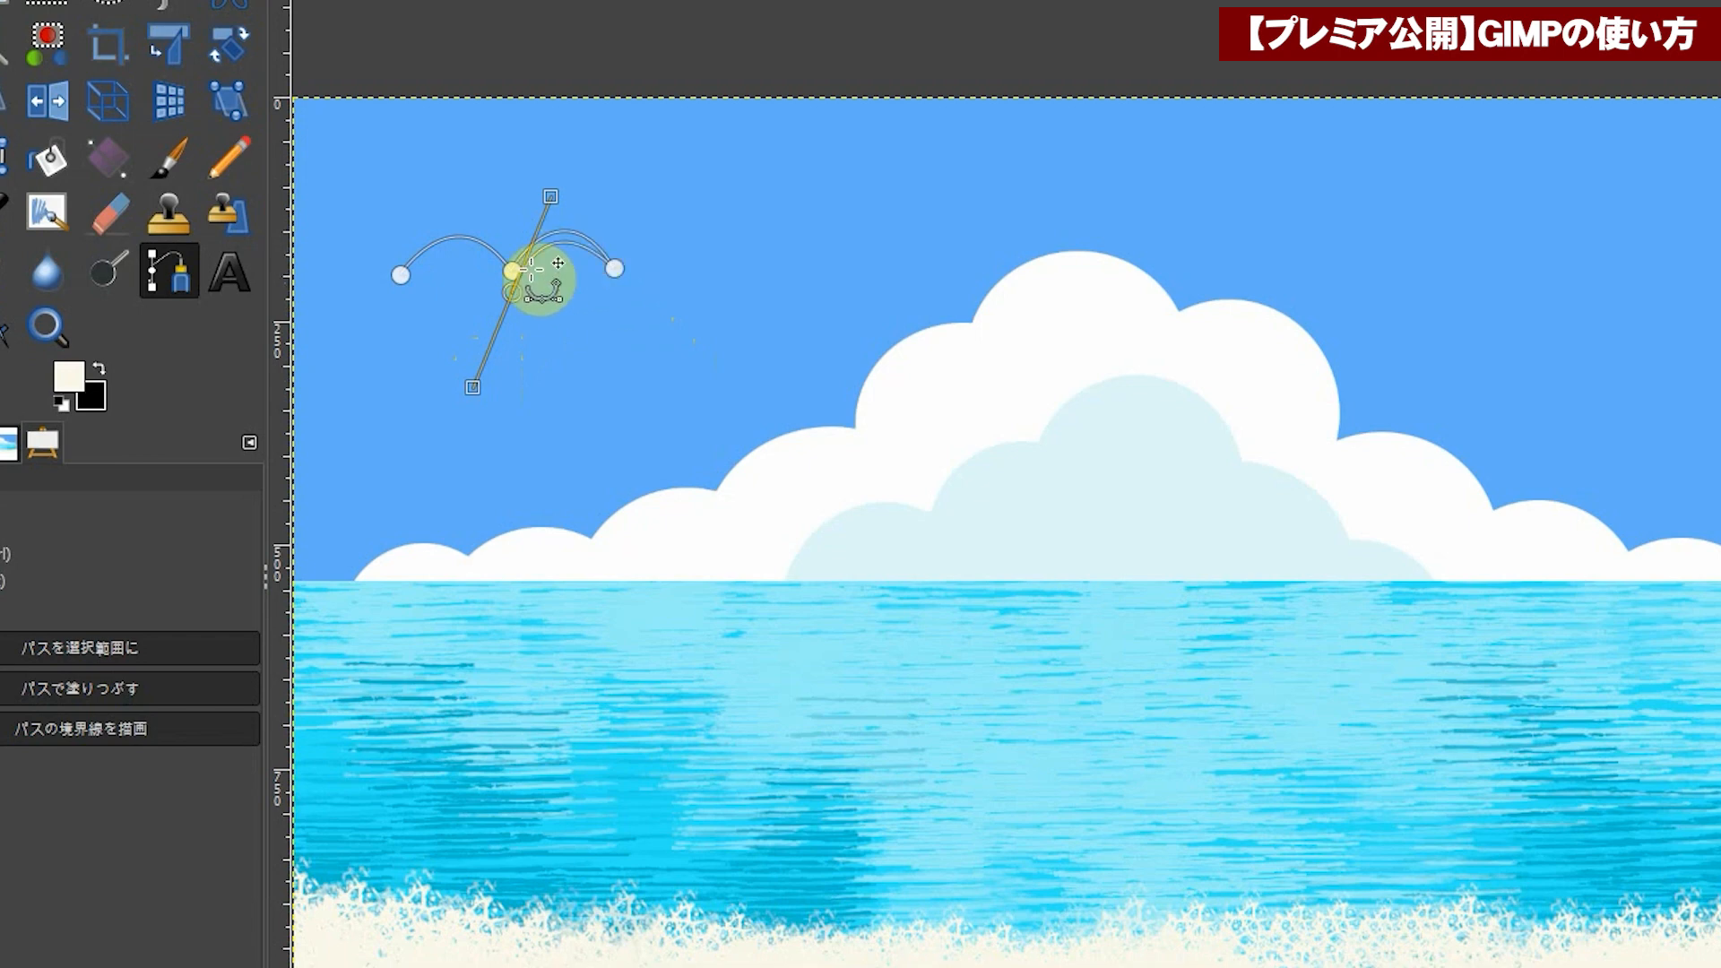
pyautogui.moveTo(470, 387); pyautogui.dragTo(513, 293)
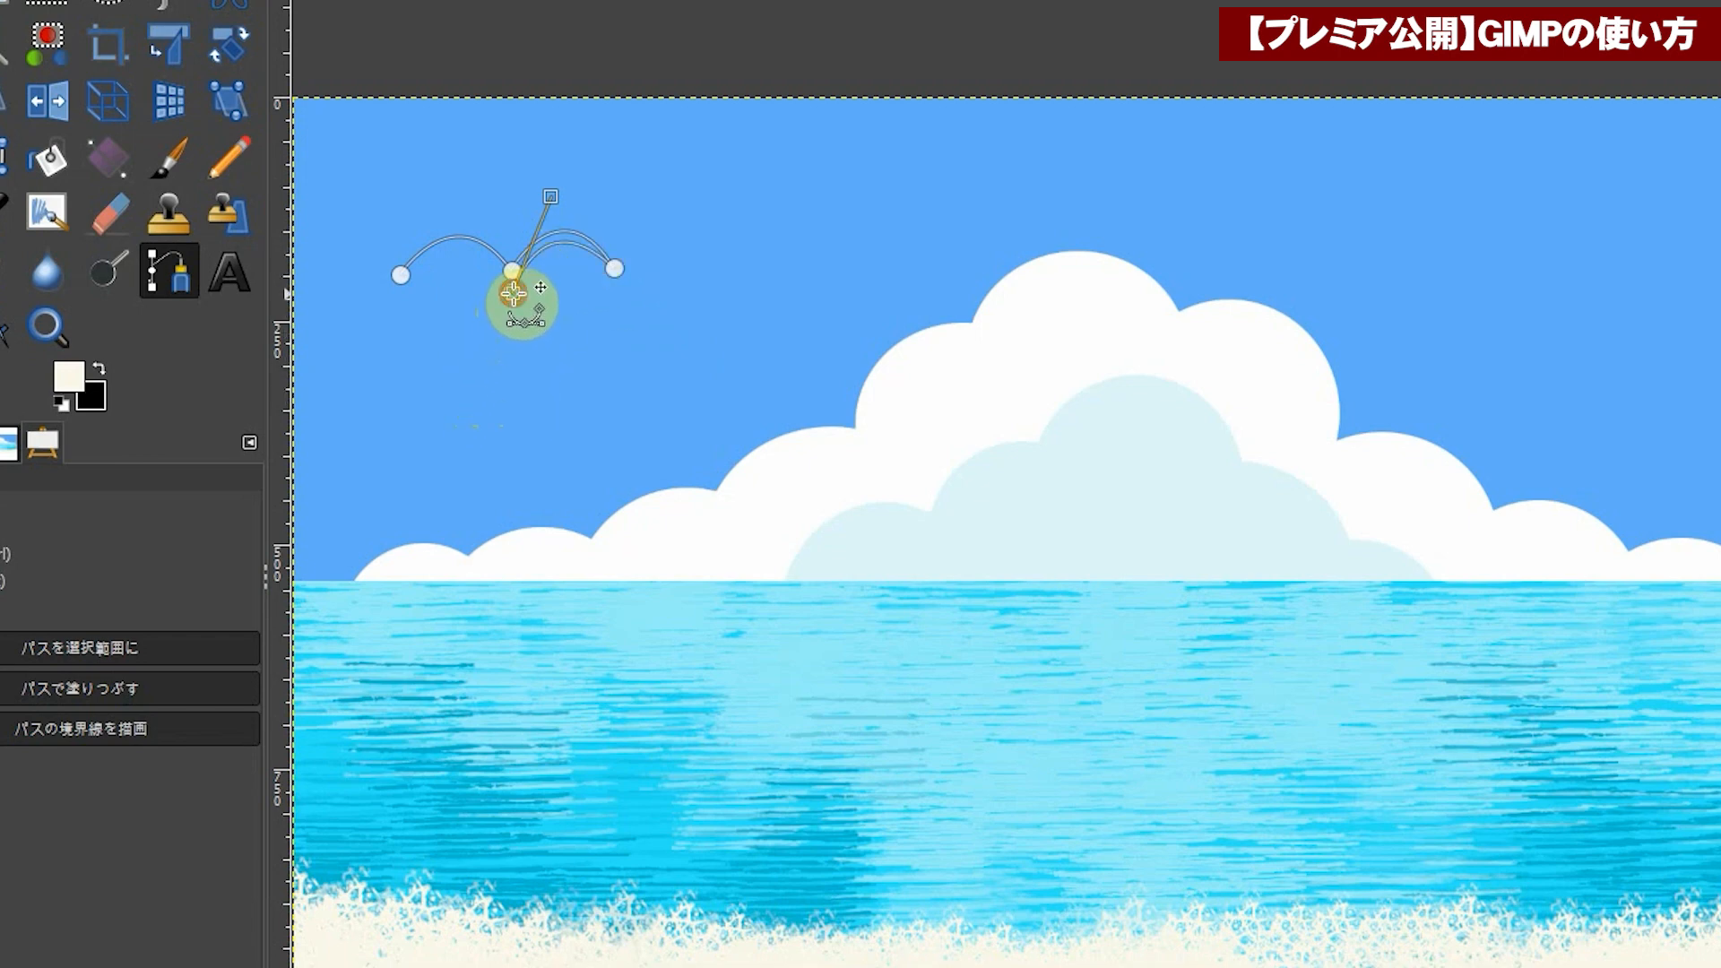
pyautogui.keyDown('ctrl'); pyautogui.click(400, 274); pyautogui.keyUp('ctrl')
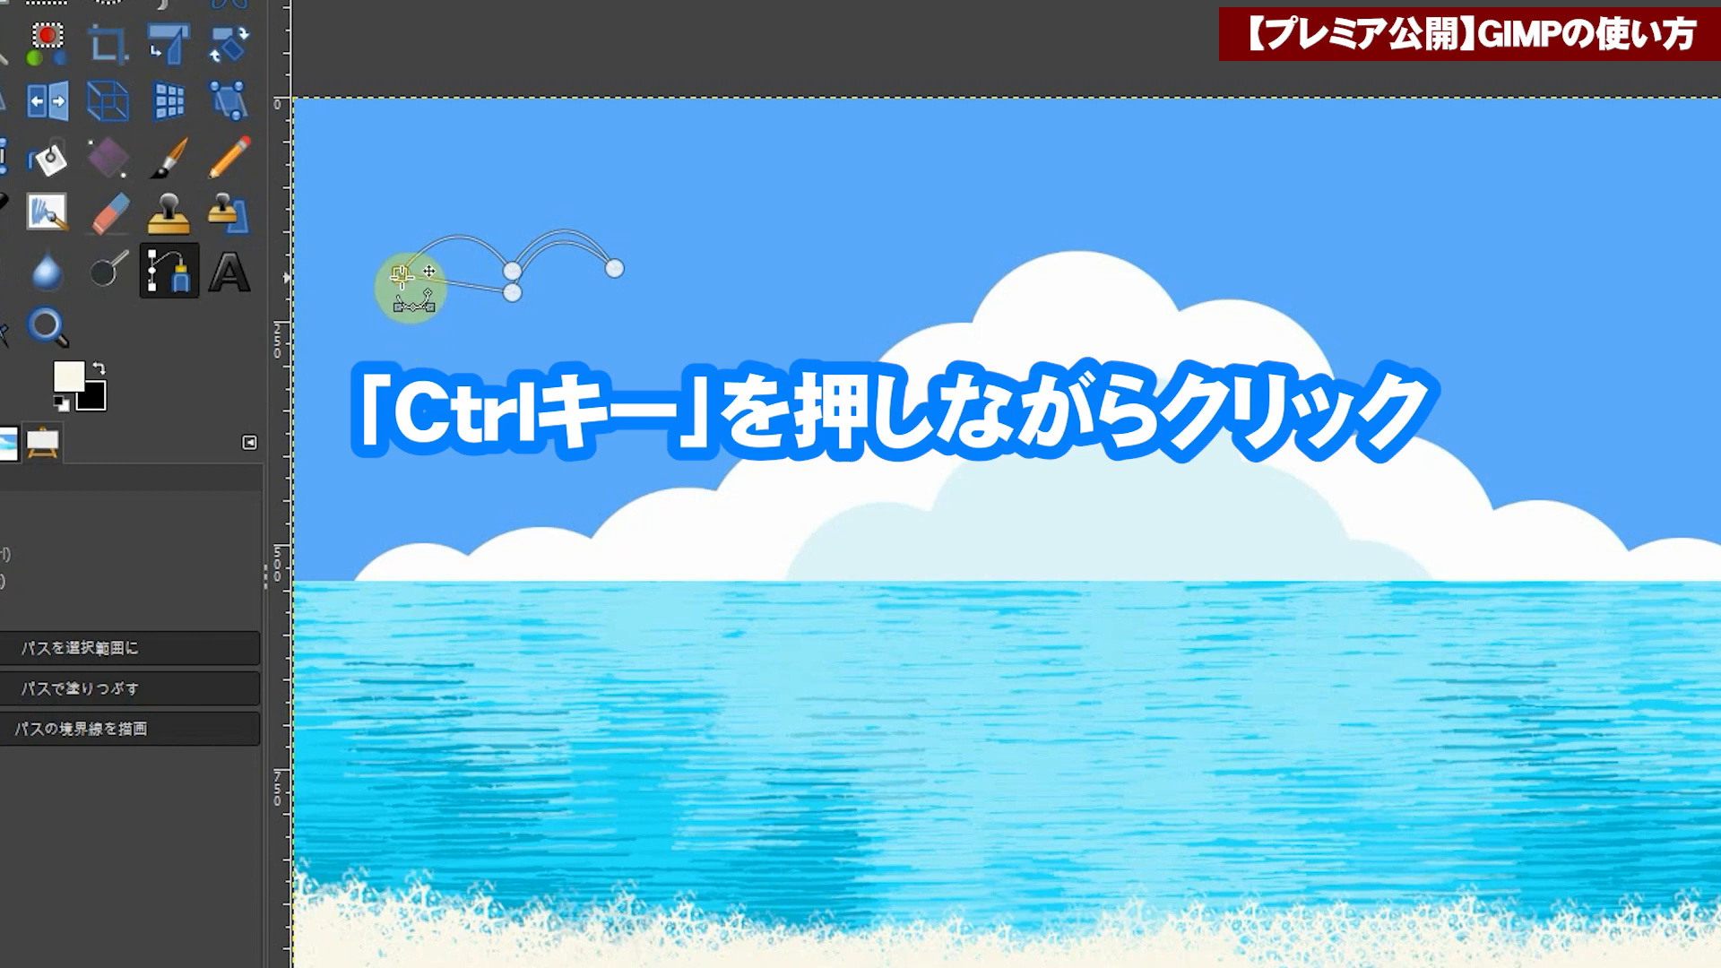
pyautogui.moveTo(399, 271); pyautogui.dragTo(476, 208)
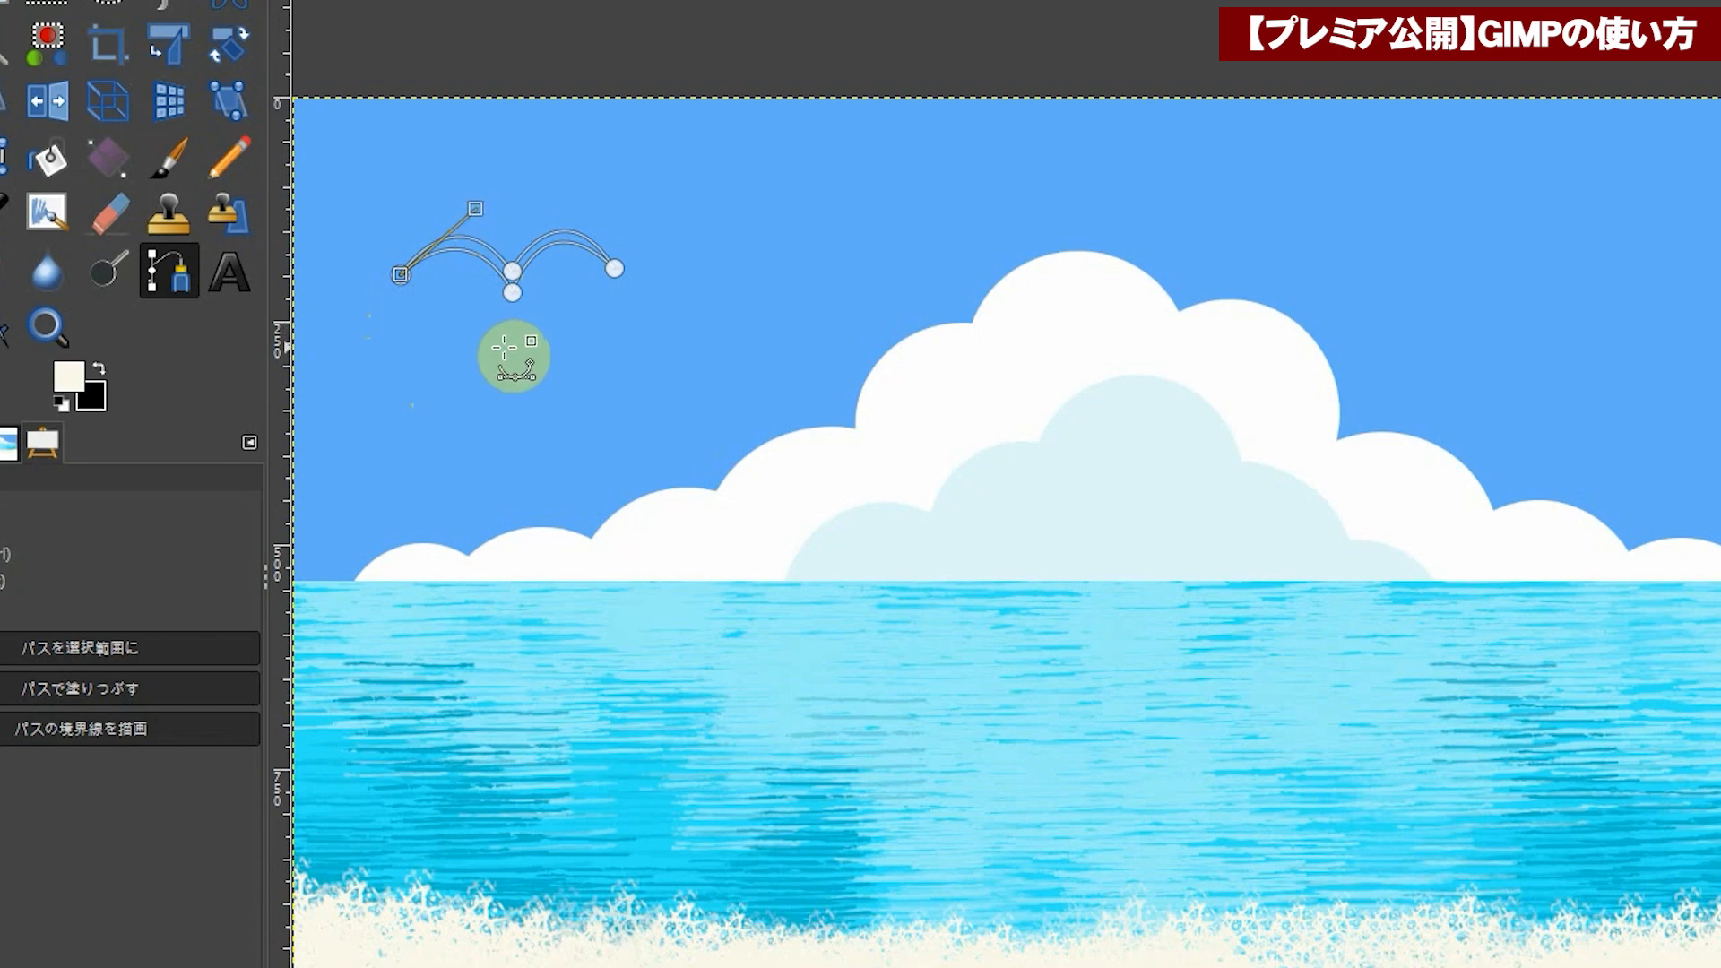
# Step: Convert the seagull path to a selection and fill it with the foreground colour fbf9ea on the かもめ layer
pyautogui.hotkey('shift', 'v')
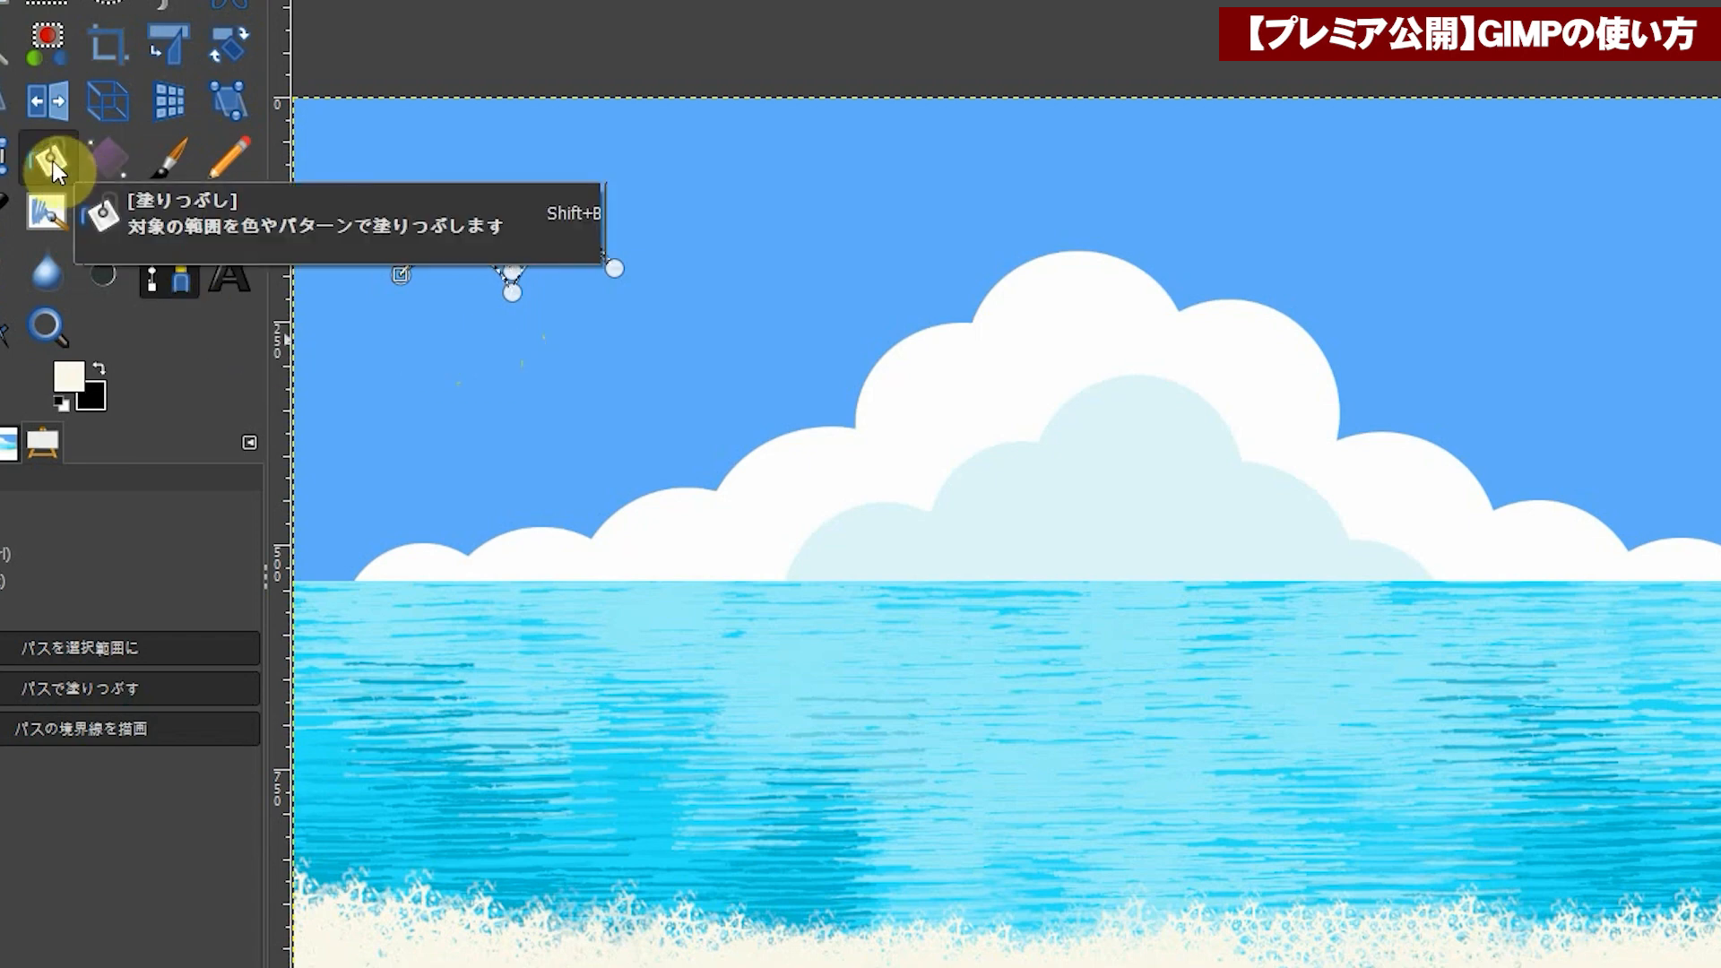
pyautogui.click(68, 374)
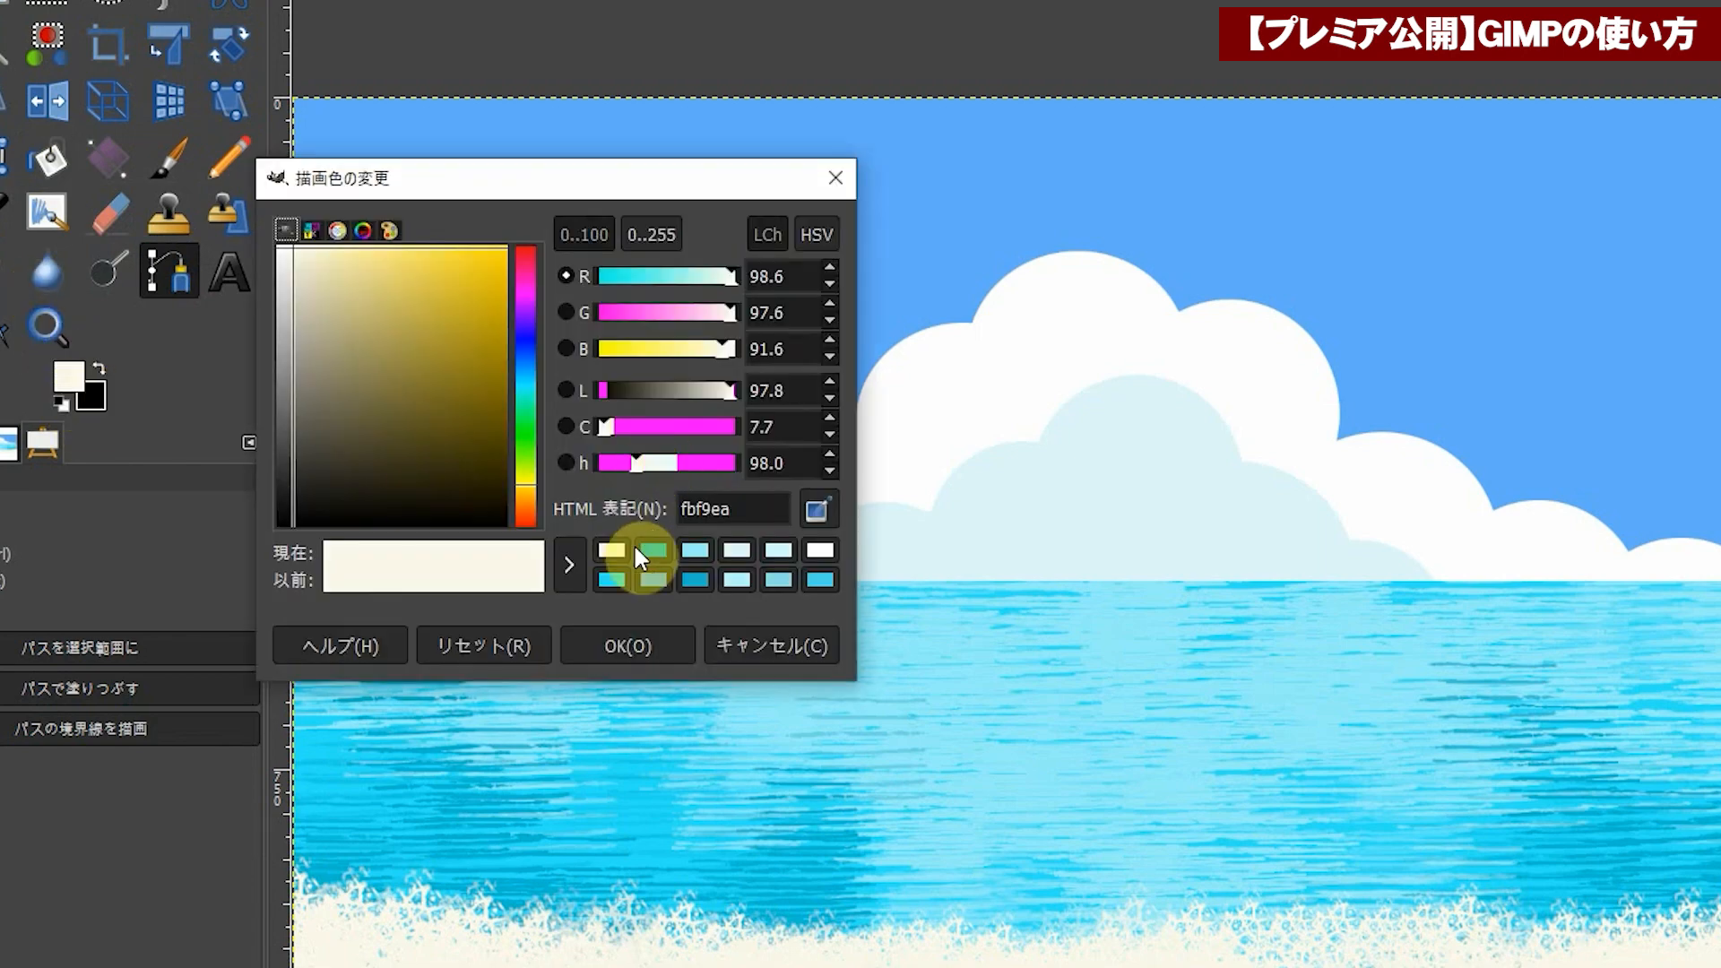
pyautogui.click(627, 648)
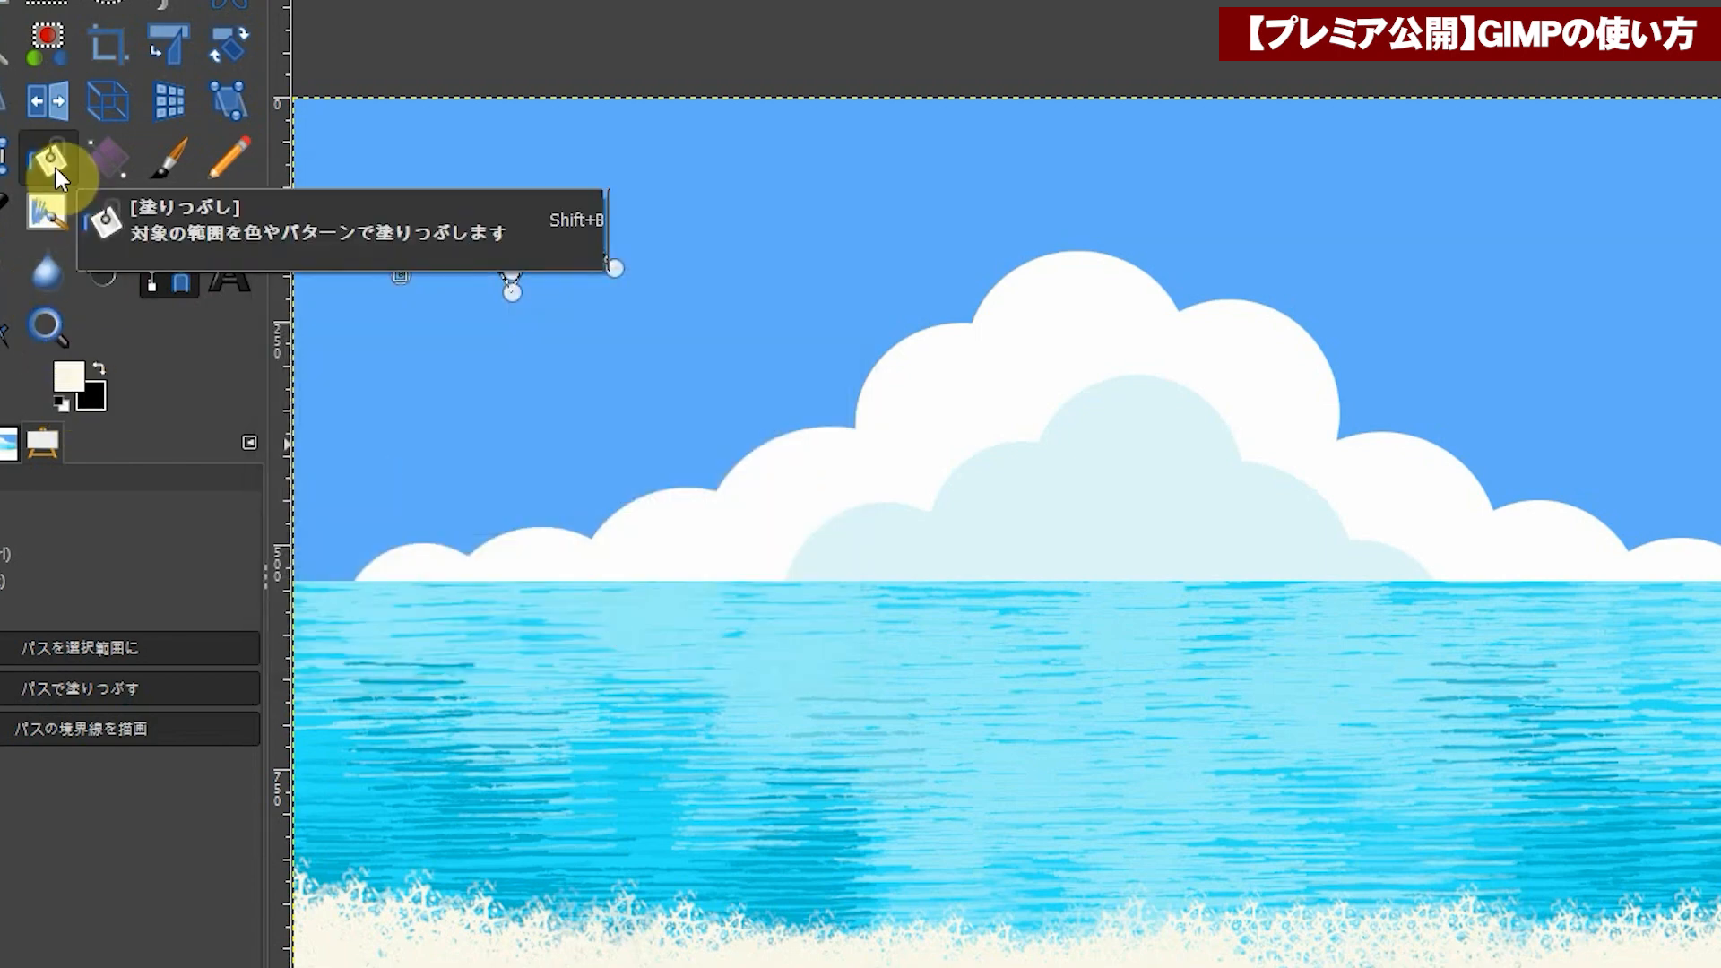
pyautogui.click(51, 163)
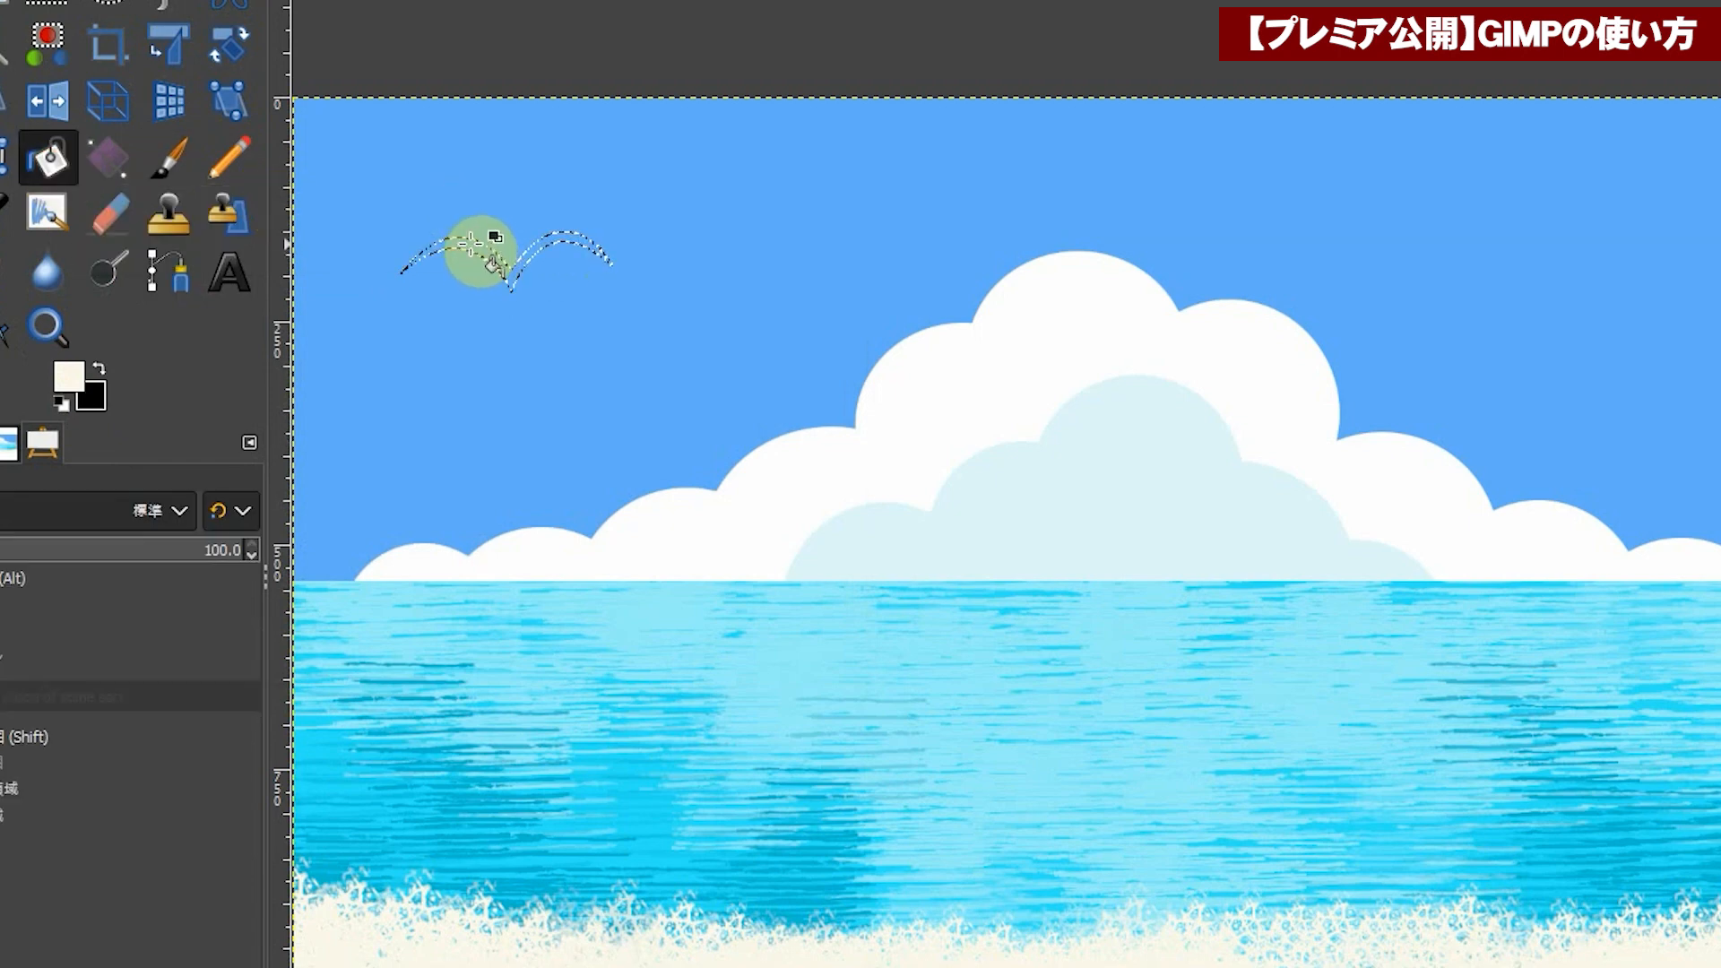
pyautogui.click(471, 244)
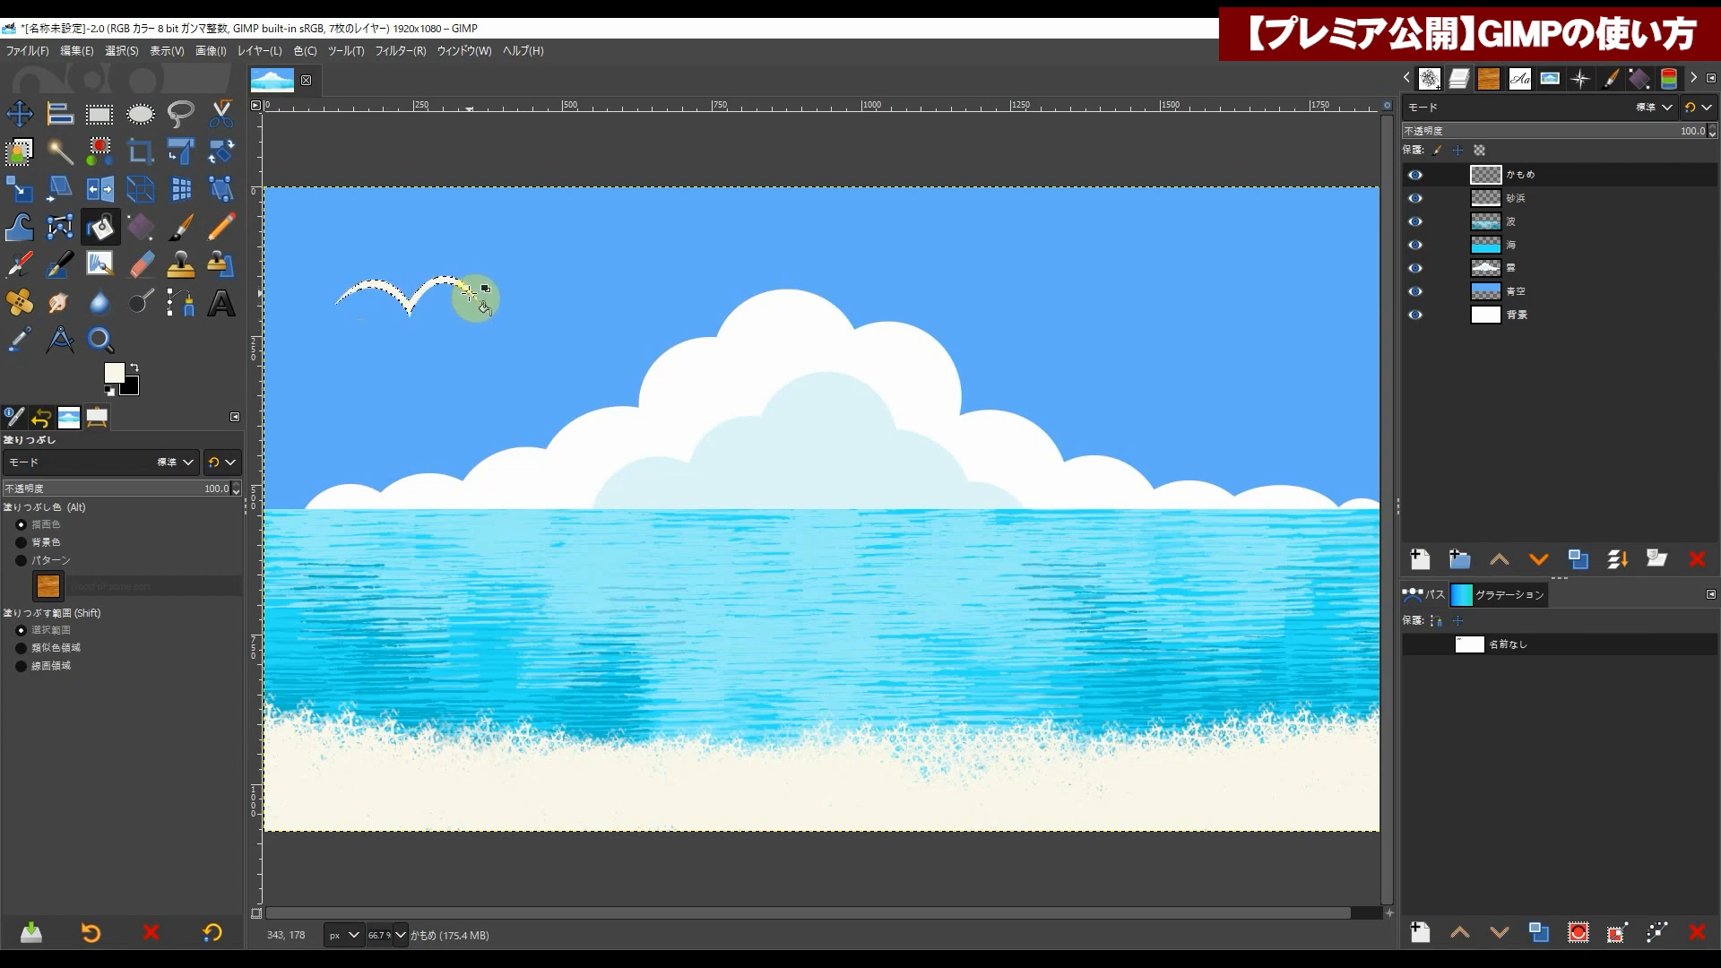
# Step: Copy the filled seagull to the clipboard and clear the selection
pyautogui.hotkey('ctrl', 'c')
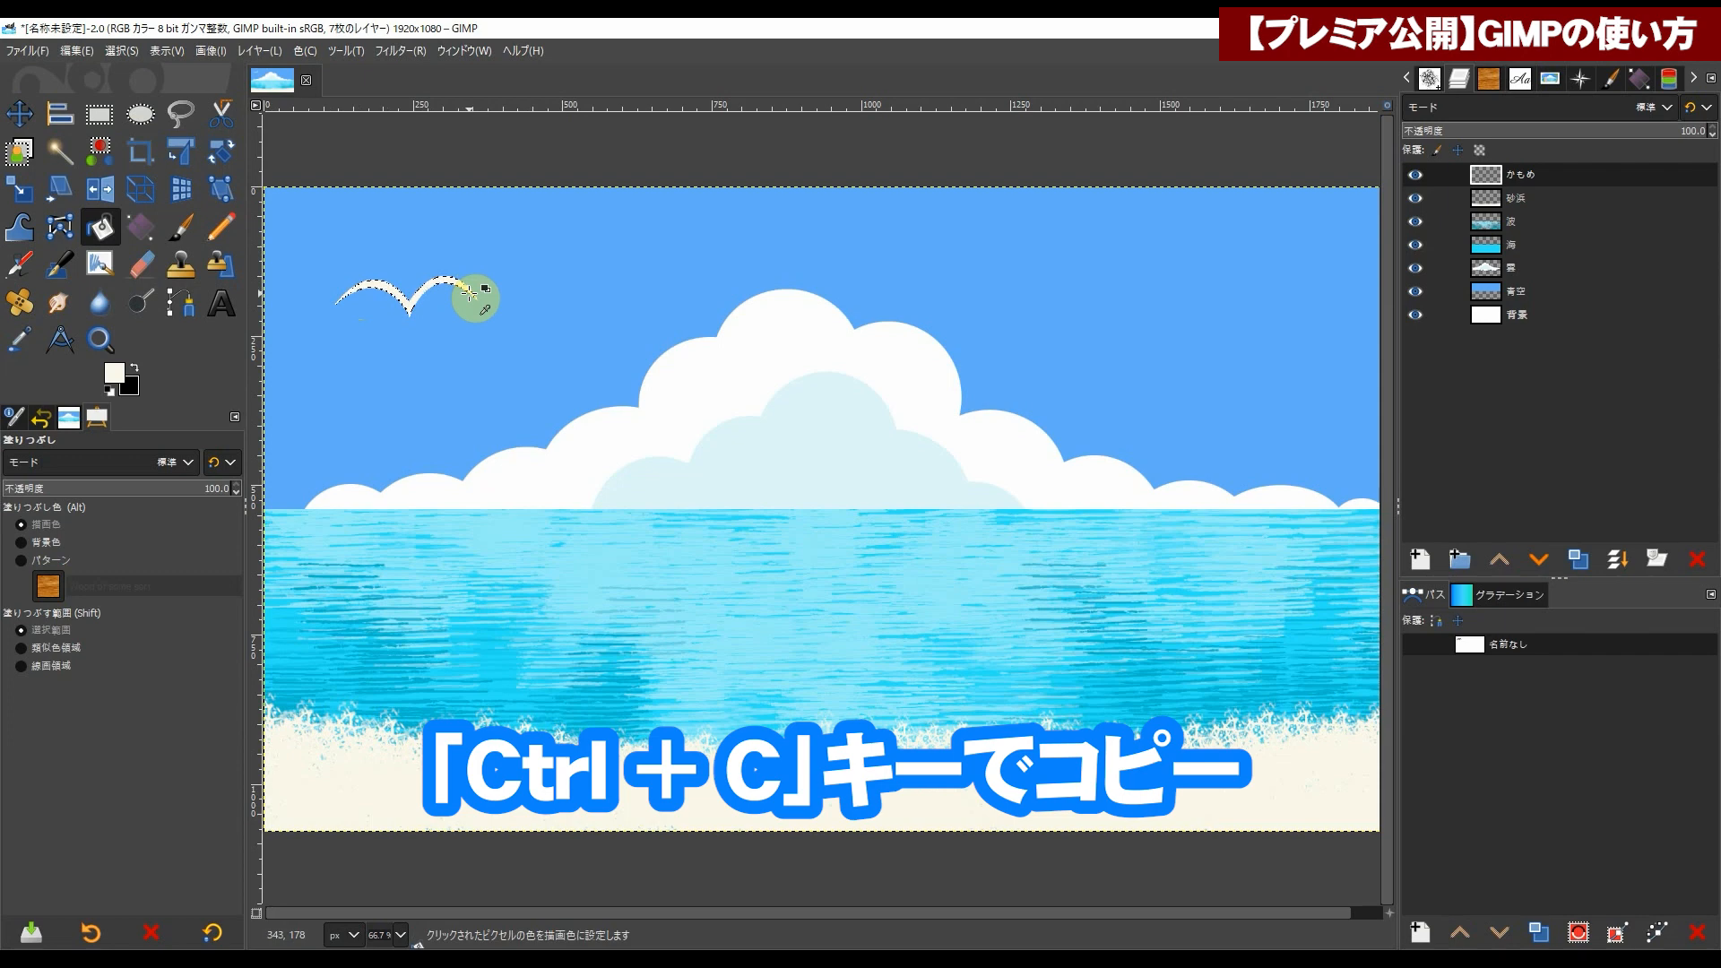
pyautogui.hotkey('ctrl', 'c')
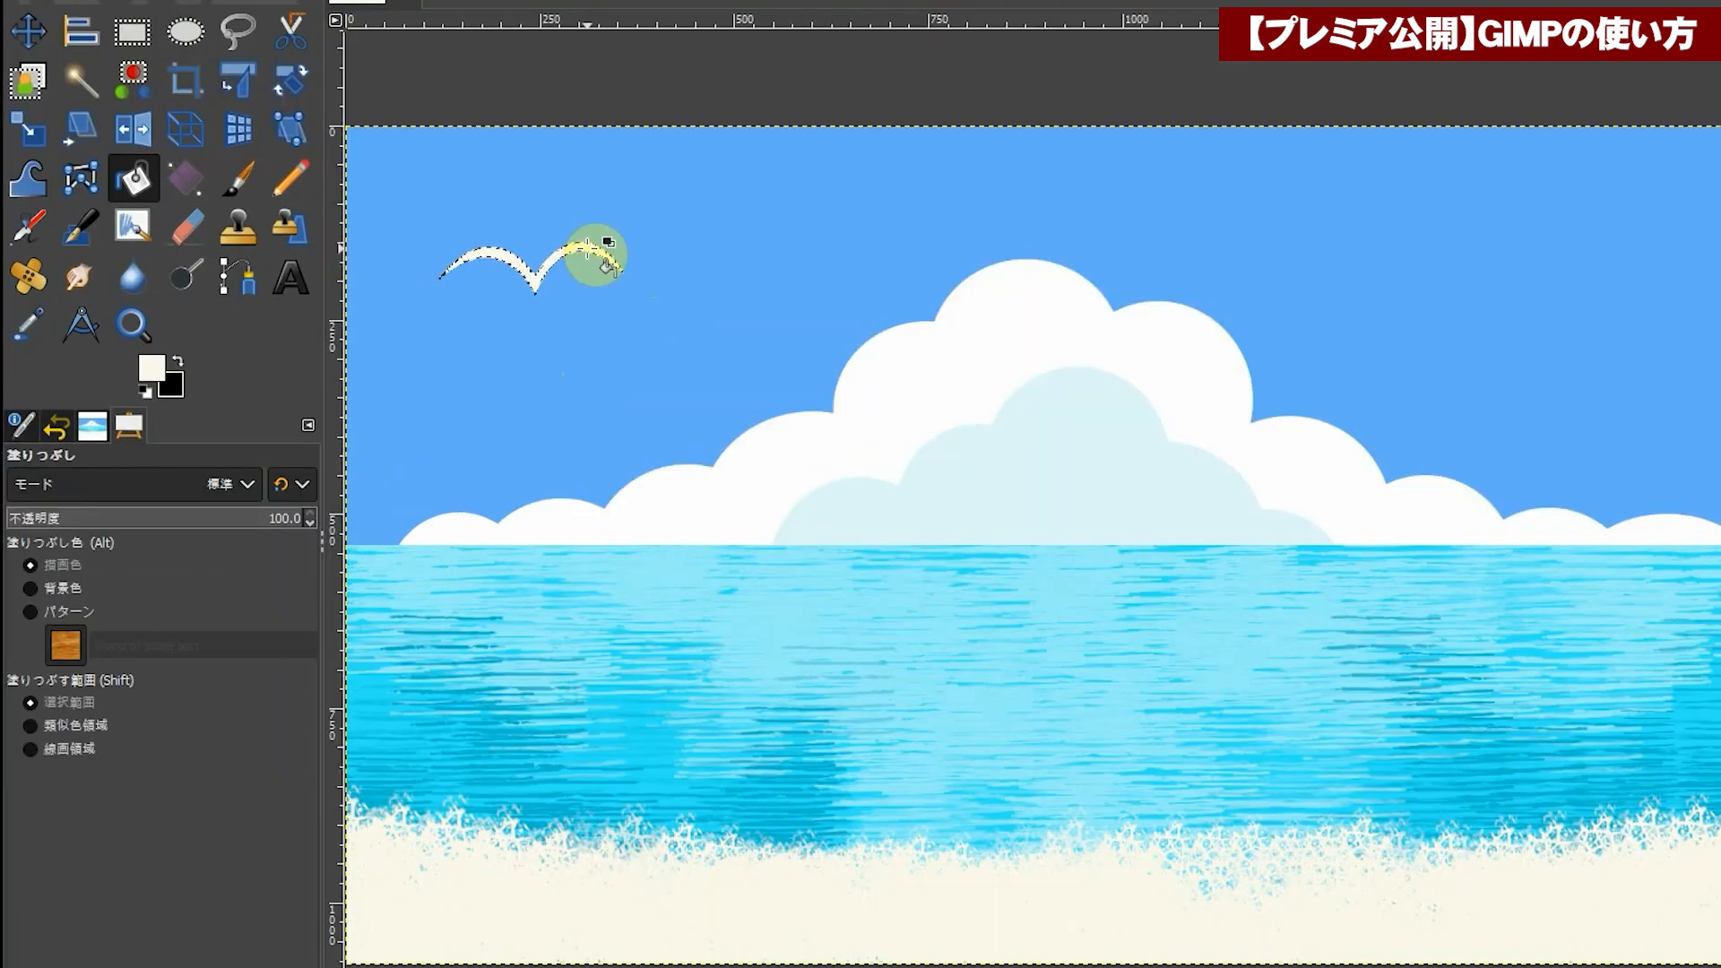
pyautogui.rightClick(592, 250)
pyautogui.moveTo(657, 321)
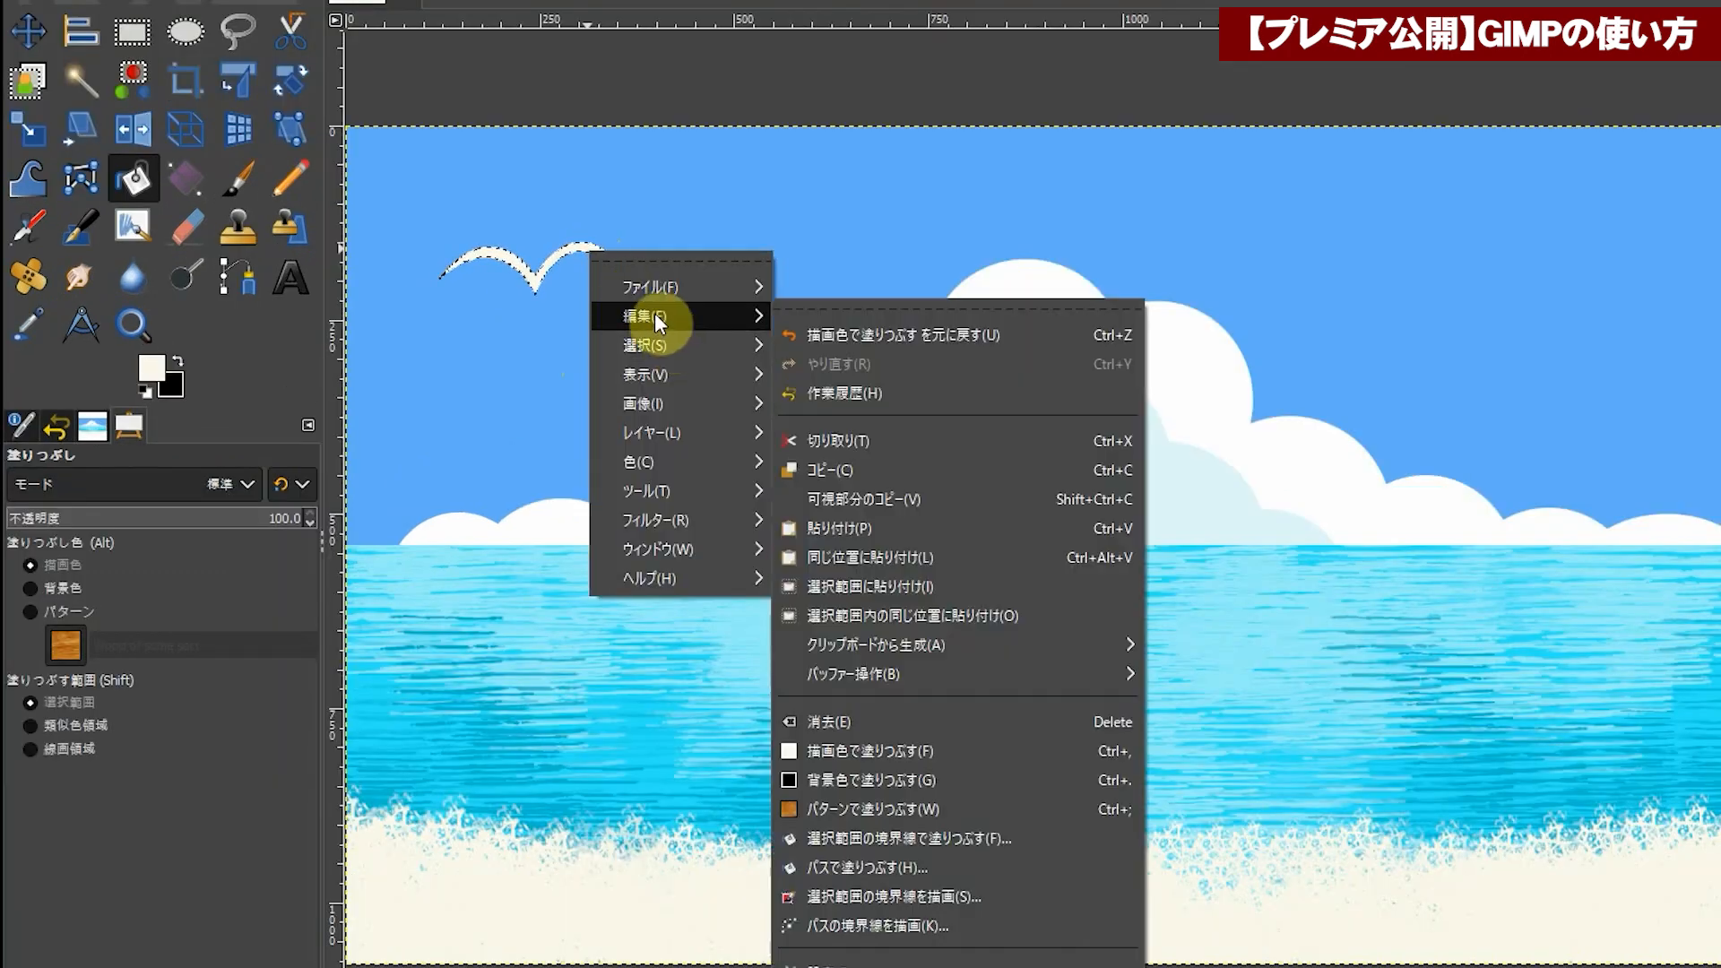
pyautogui.click(875, 475)
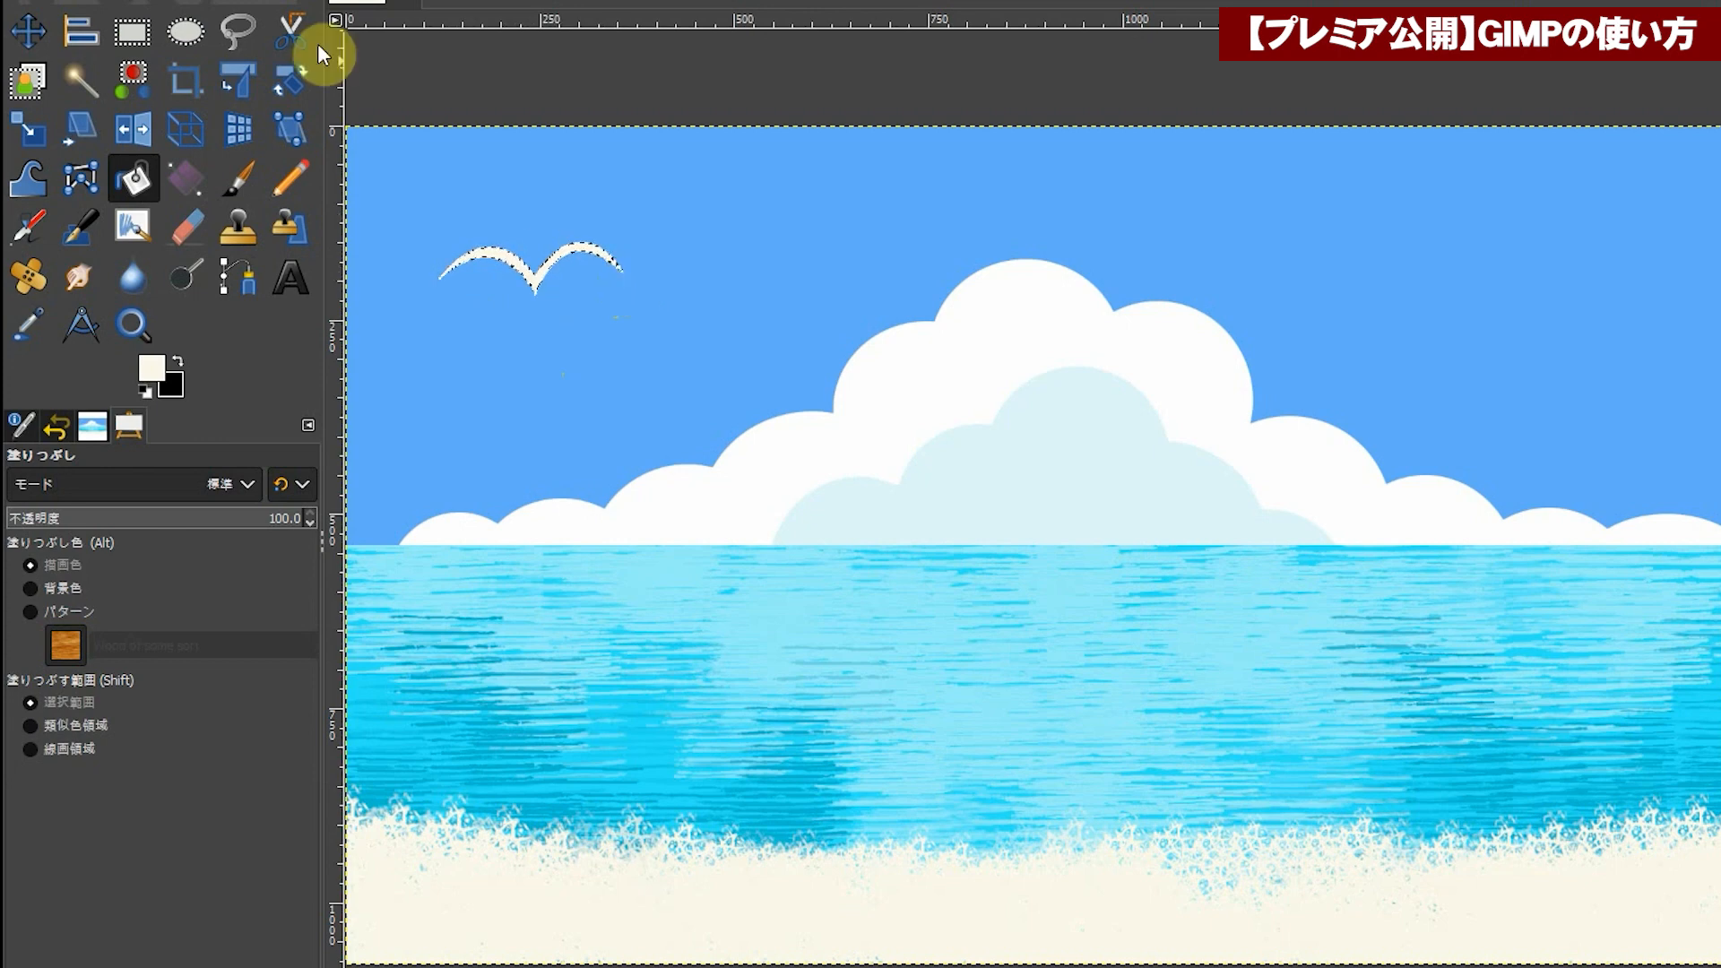
pyautogui.hotkey('alt', 's')
pyautogui.click(208, 12)
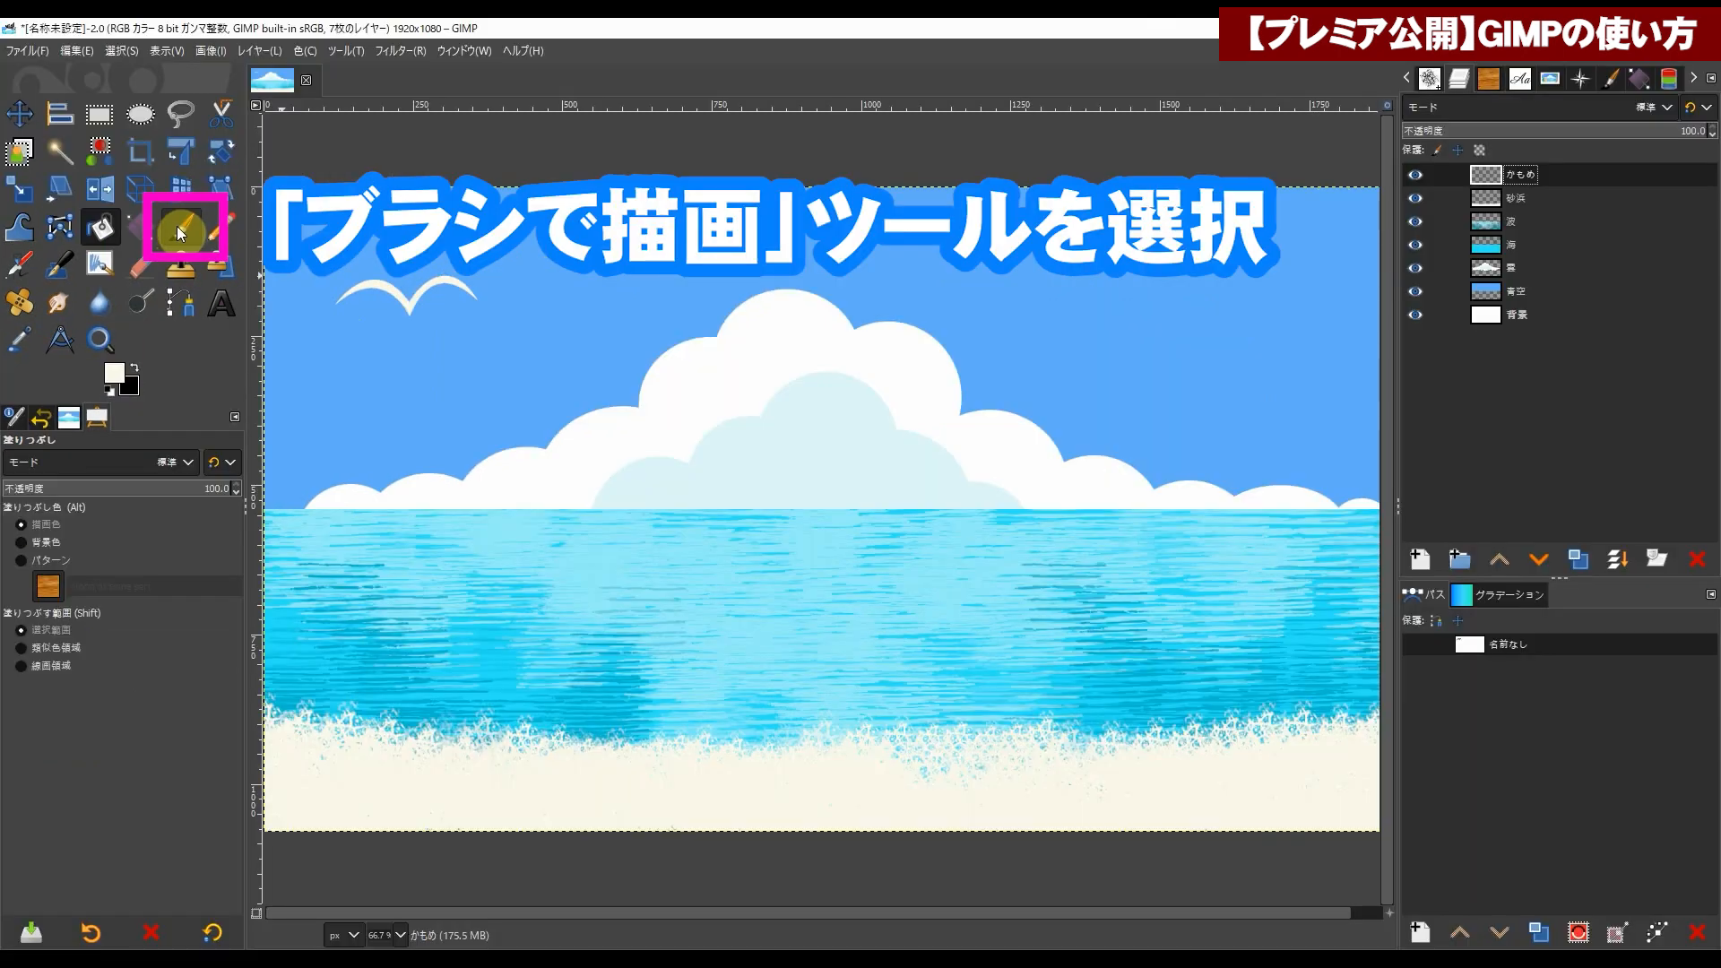
# Step: Choose the Paintbrush tool with the copied seagull, Clipboard Image, as its brush
pyautogui.click(177, 228)
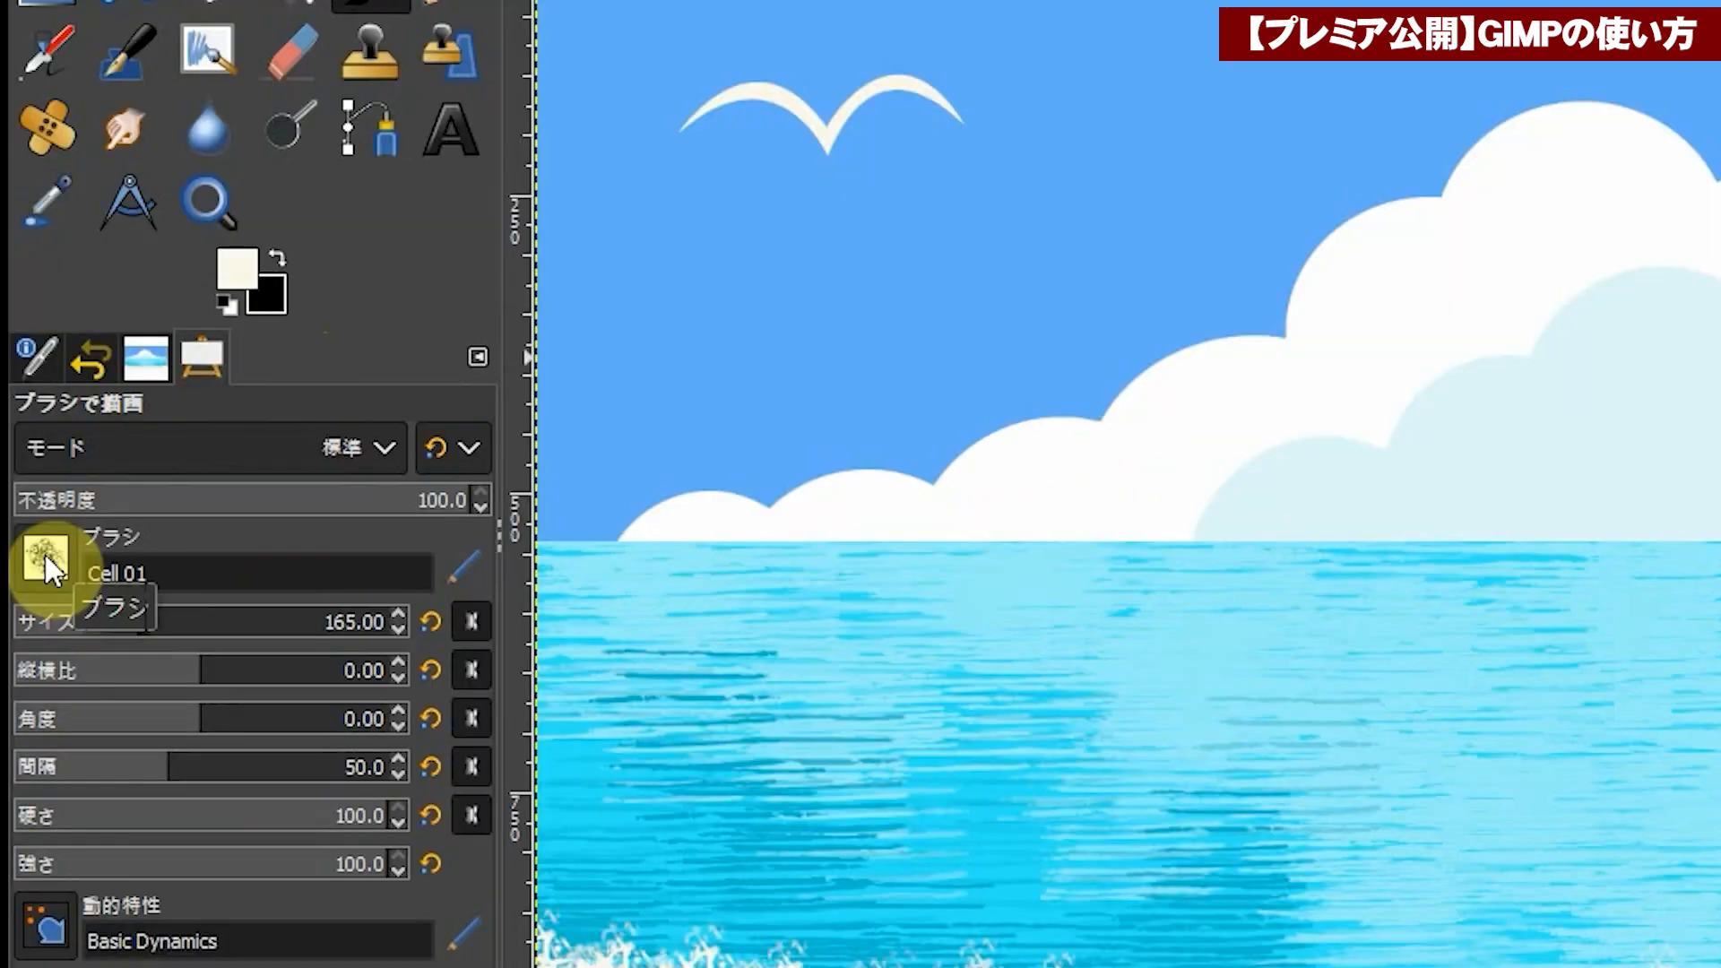
pyautogui.click(45, 558)
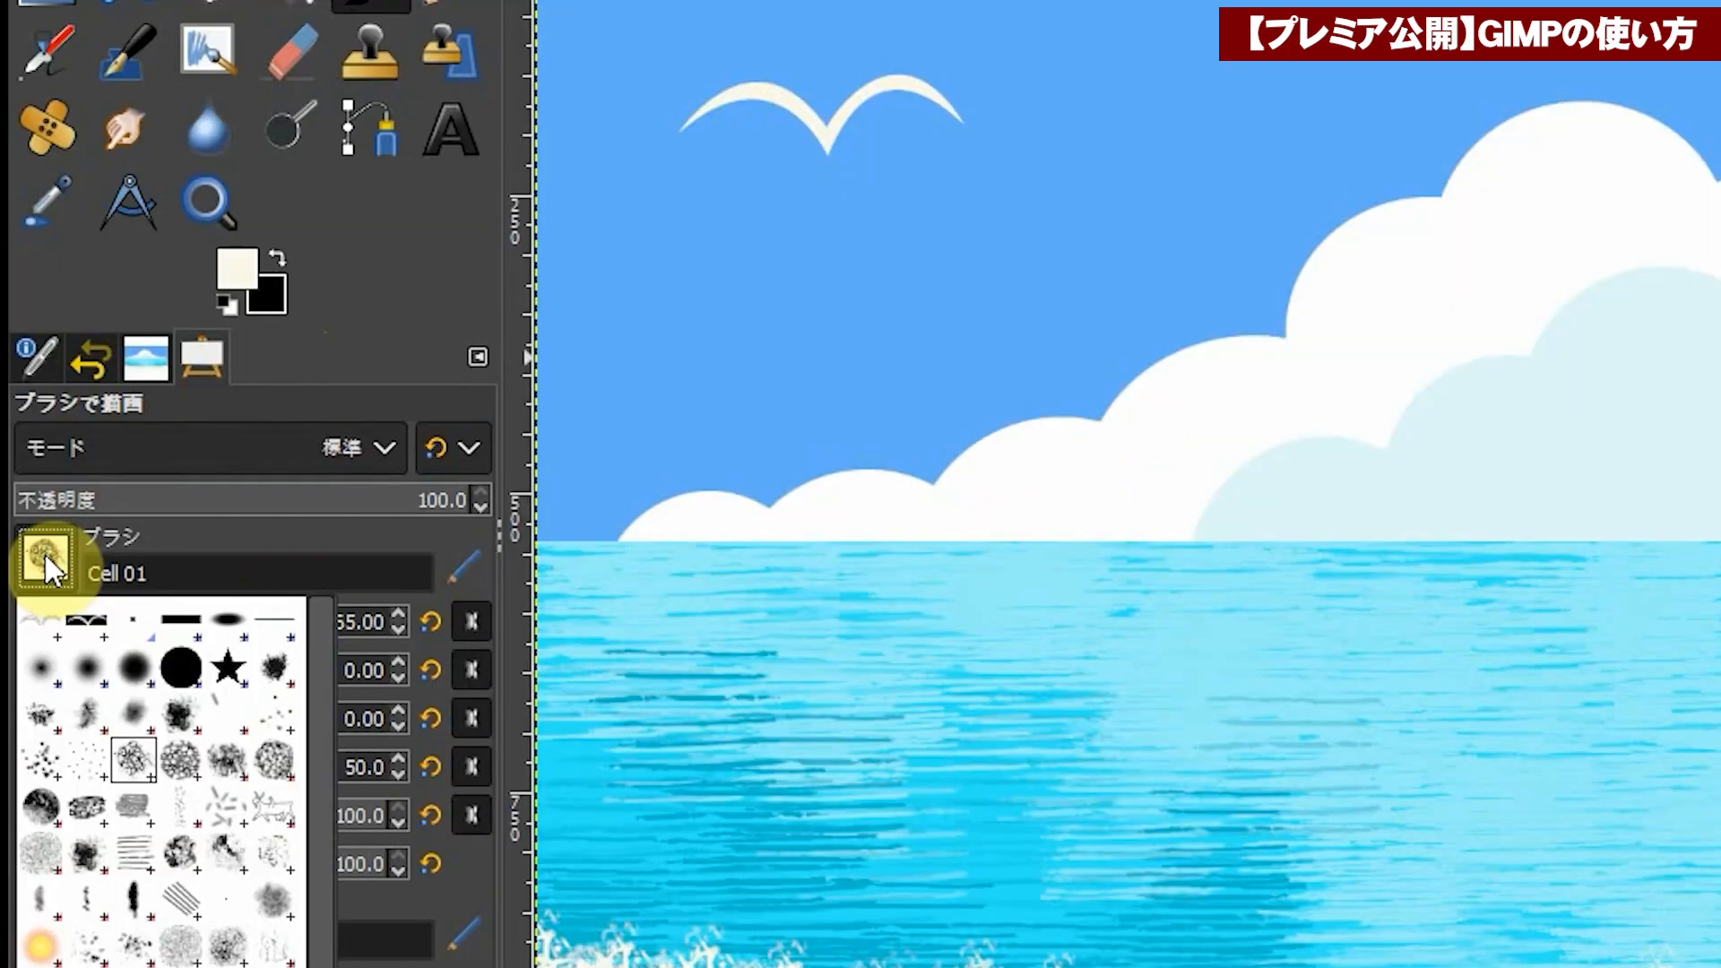
pyautogui.doubleClick(45, 635)
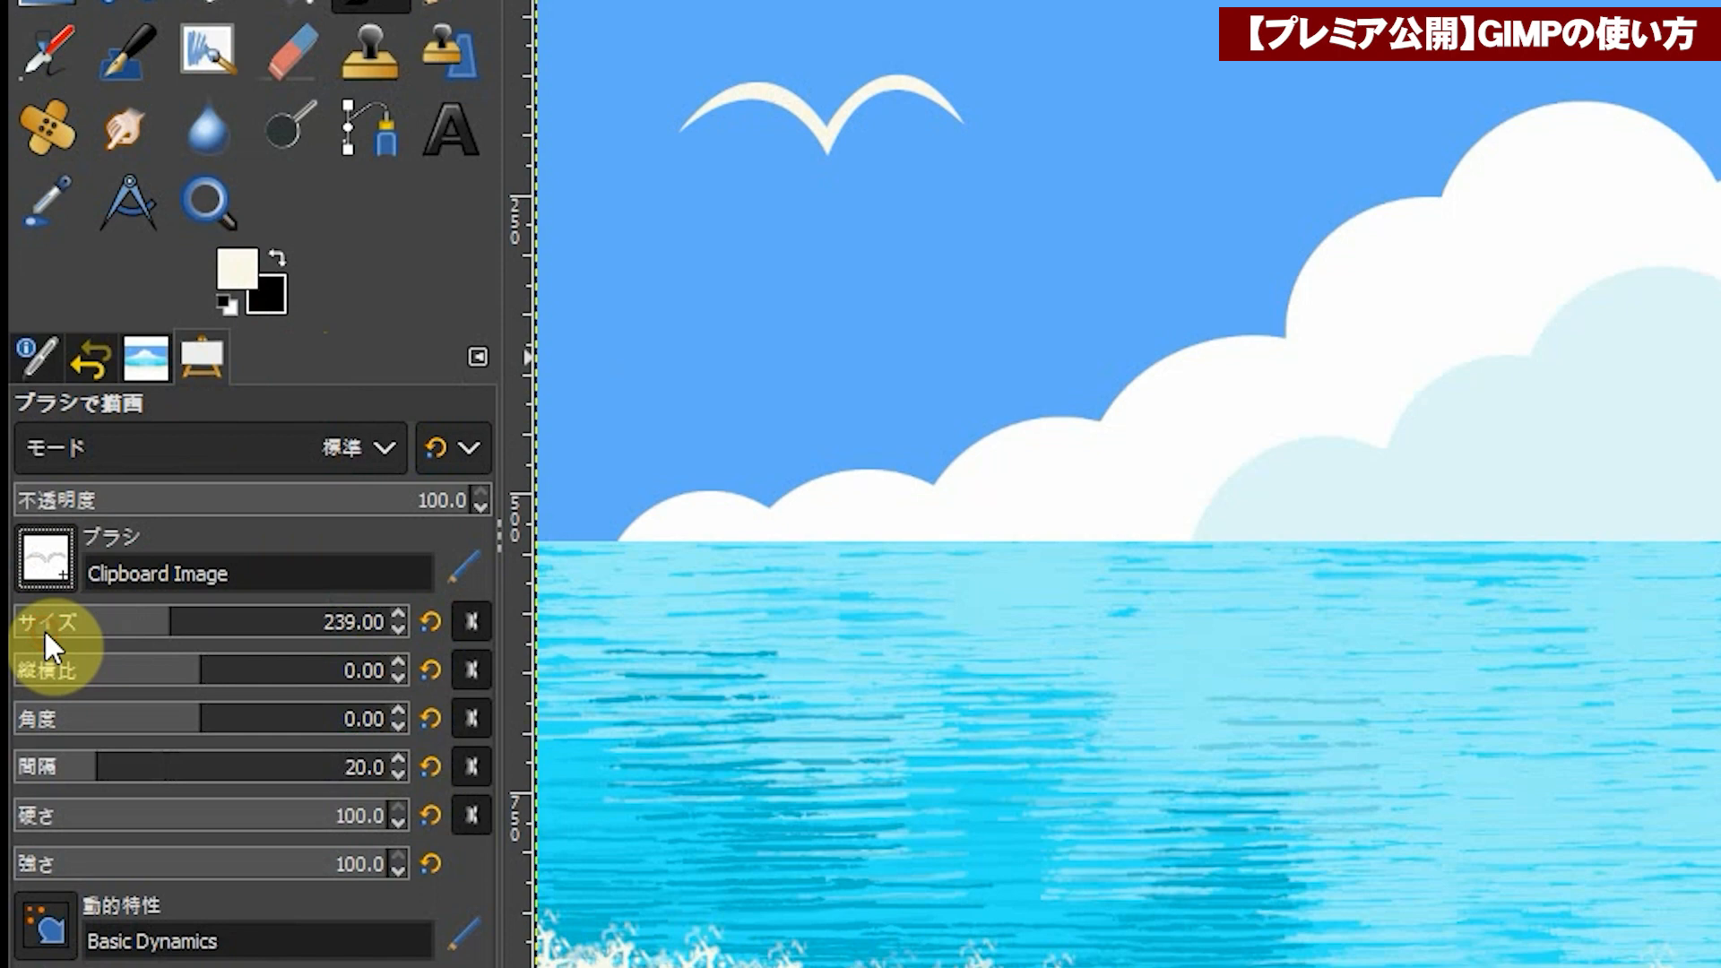
pyautogui.click(27, 572)
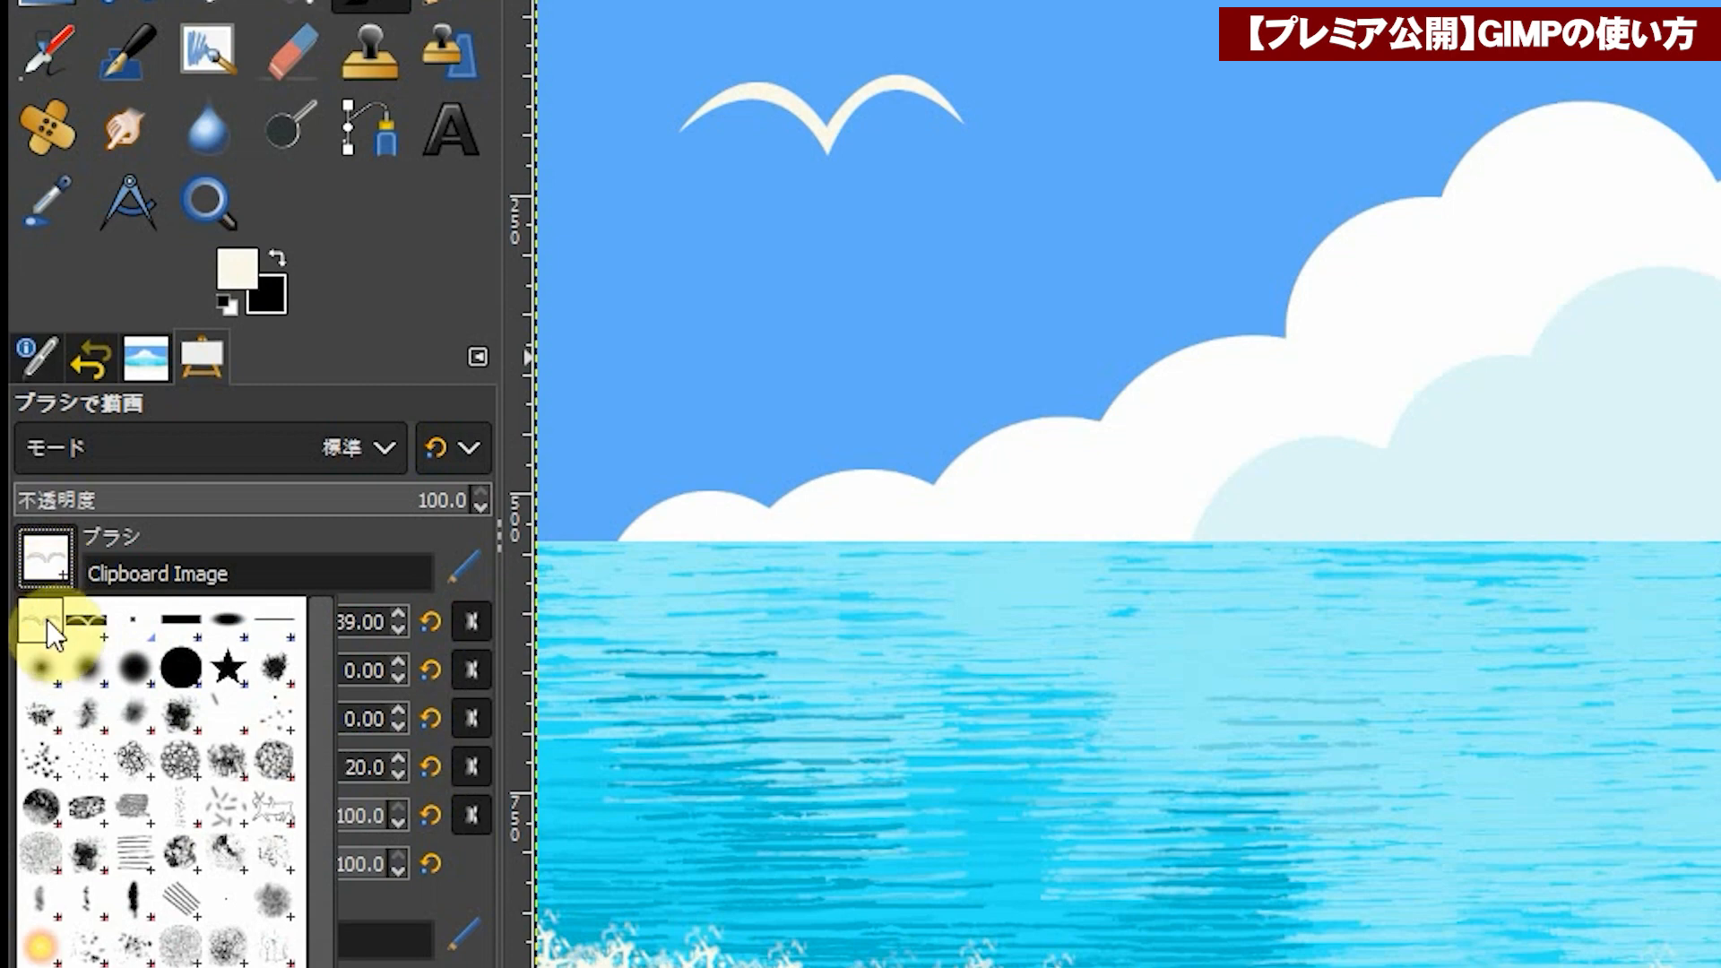
pyautogui.click(45, 554)
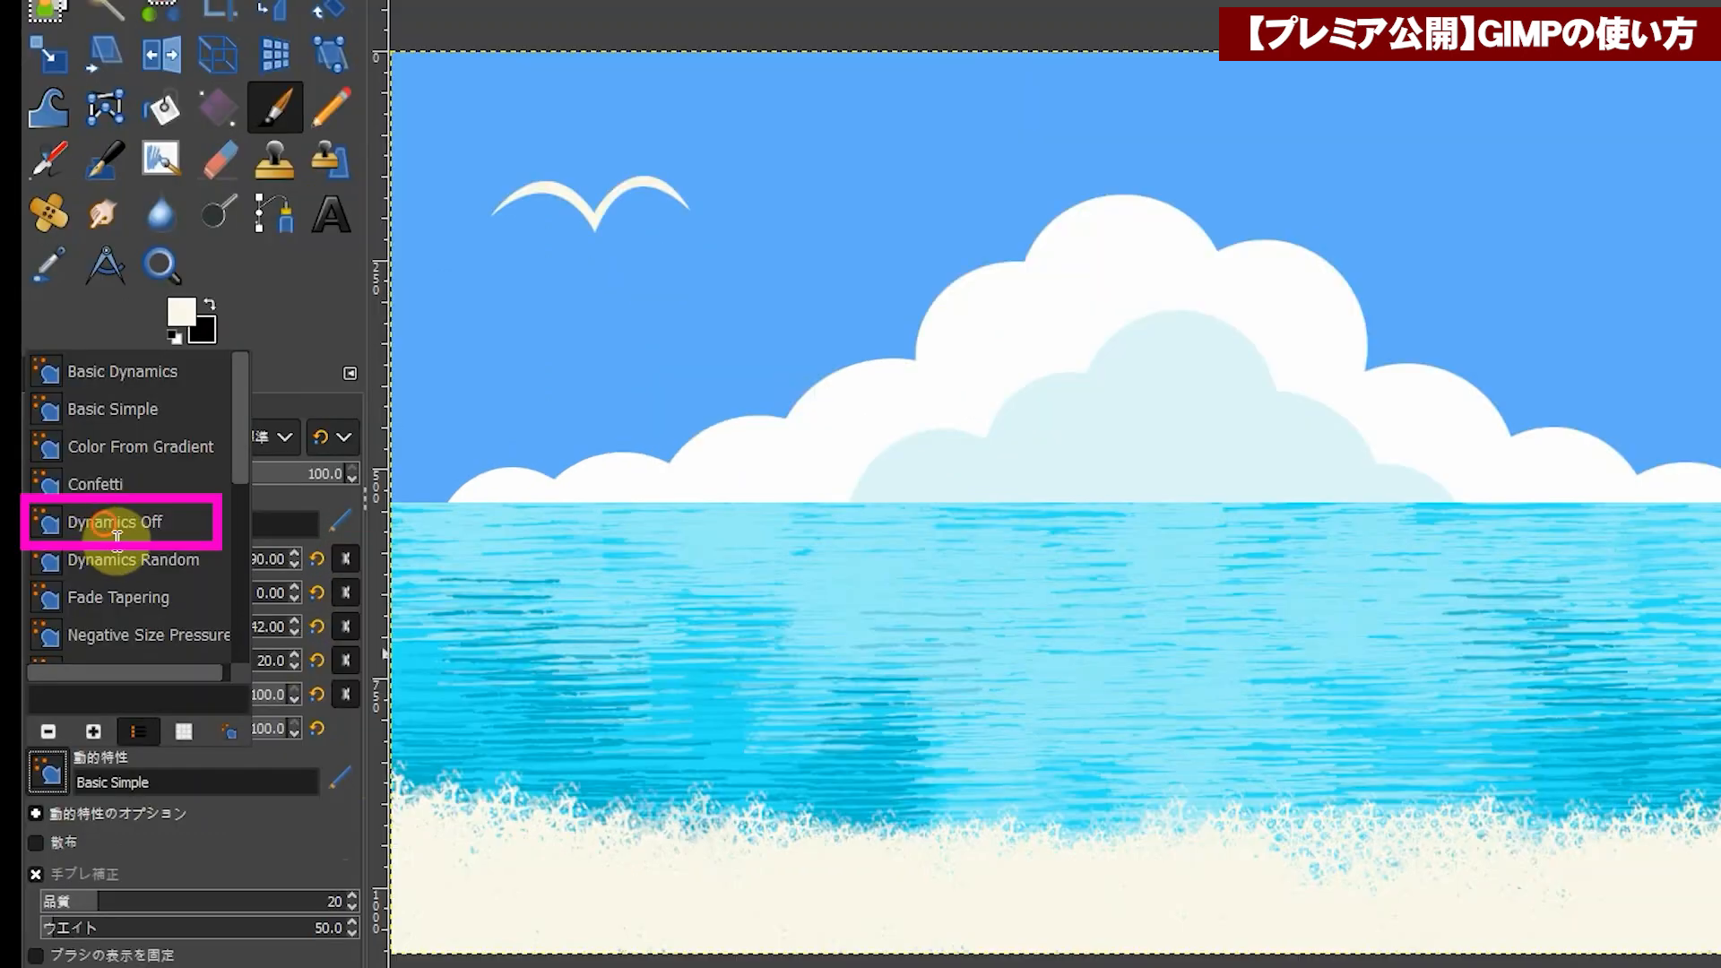
# Step: Set the brush to Dynamics Off with an angle of 44, and stamp a size 90 seagull between the first seagull and the cloud's peak
pyautogui.click(54, 525)
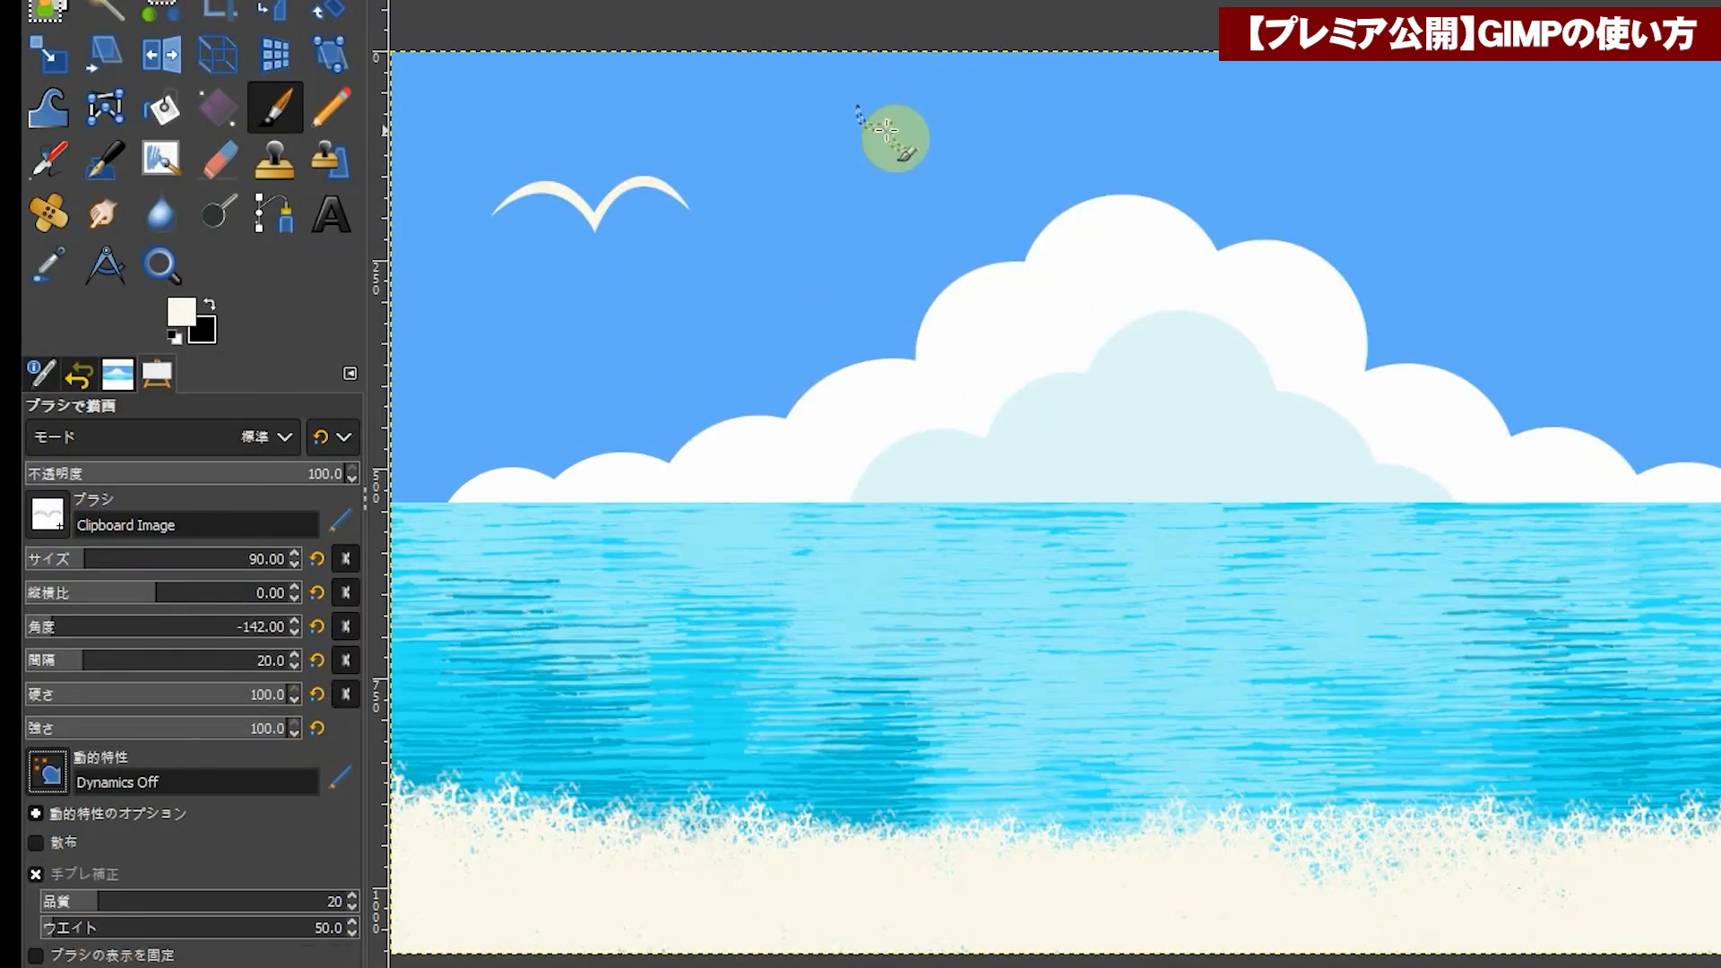
pyautogui.moveTo(59, 632); pyautogui.dragTo(89, 627)
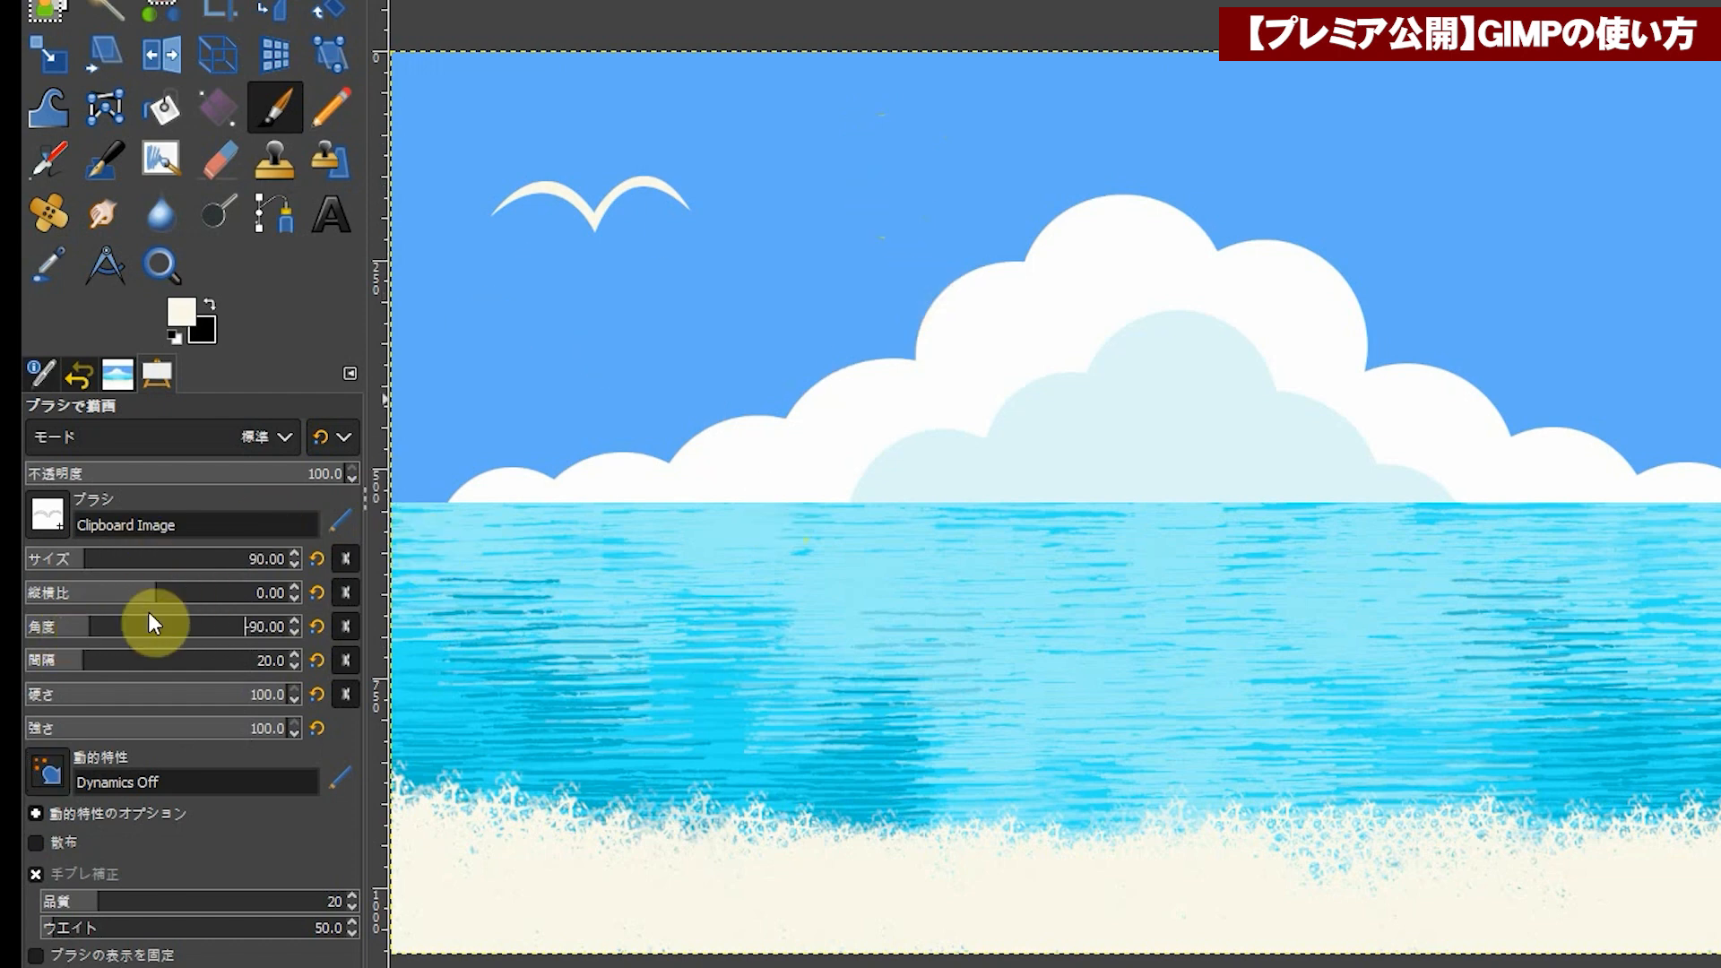
pyautogui.moveTo(108, 626); pyautogui.dragTo(139, 624)
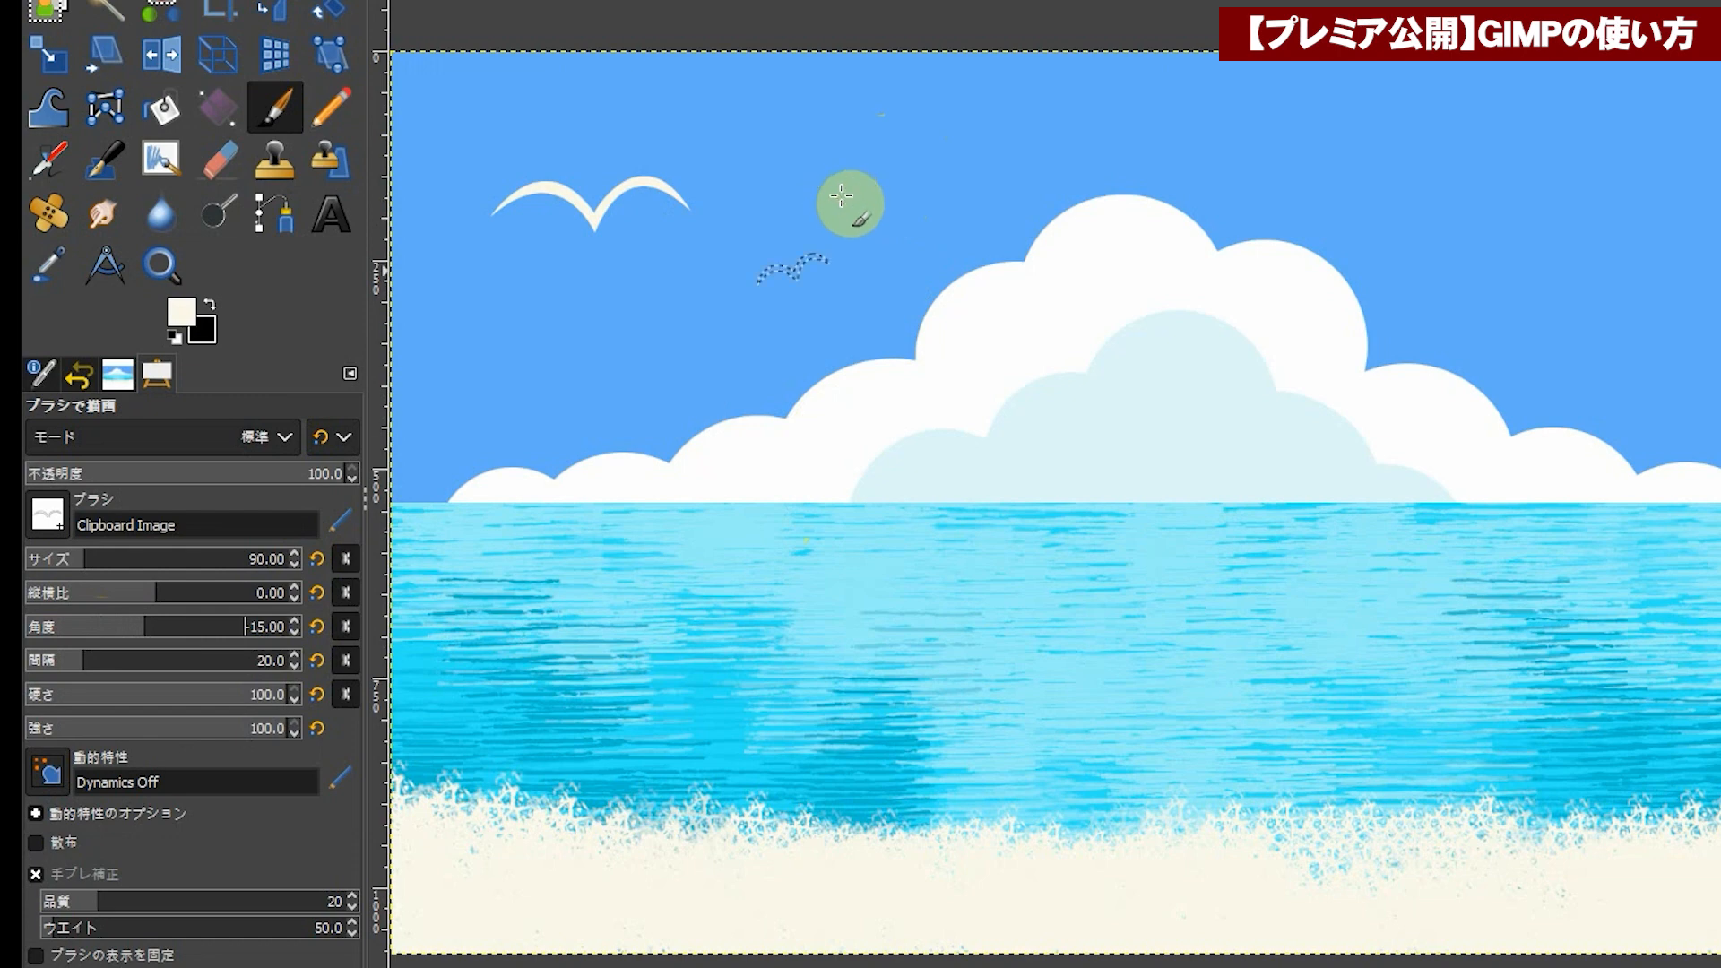
pyautogui.moveTo(143, 627); pyautogui.dragTo(187, 628)
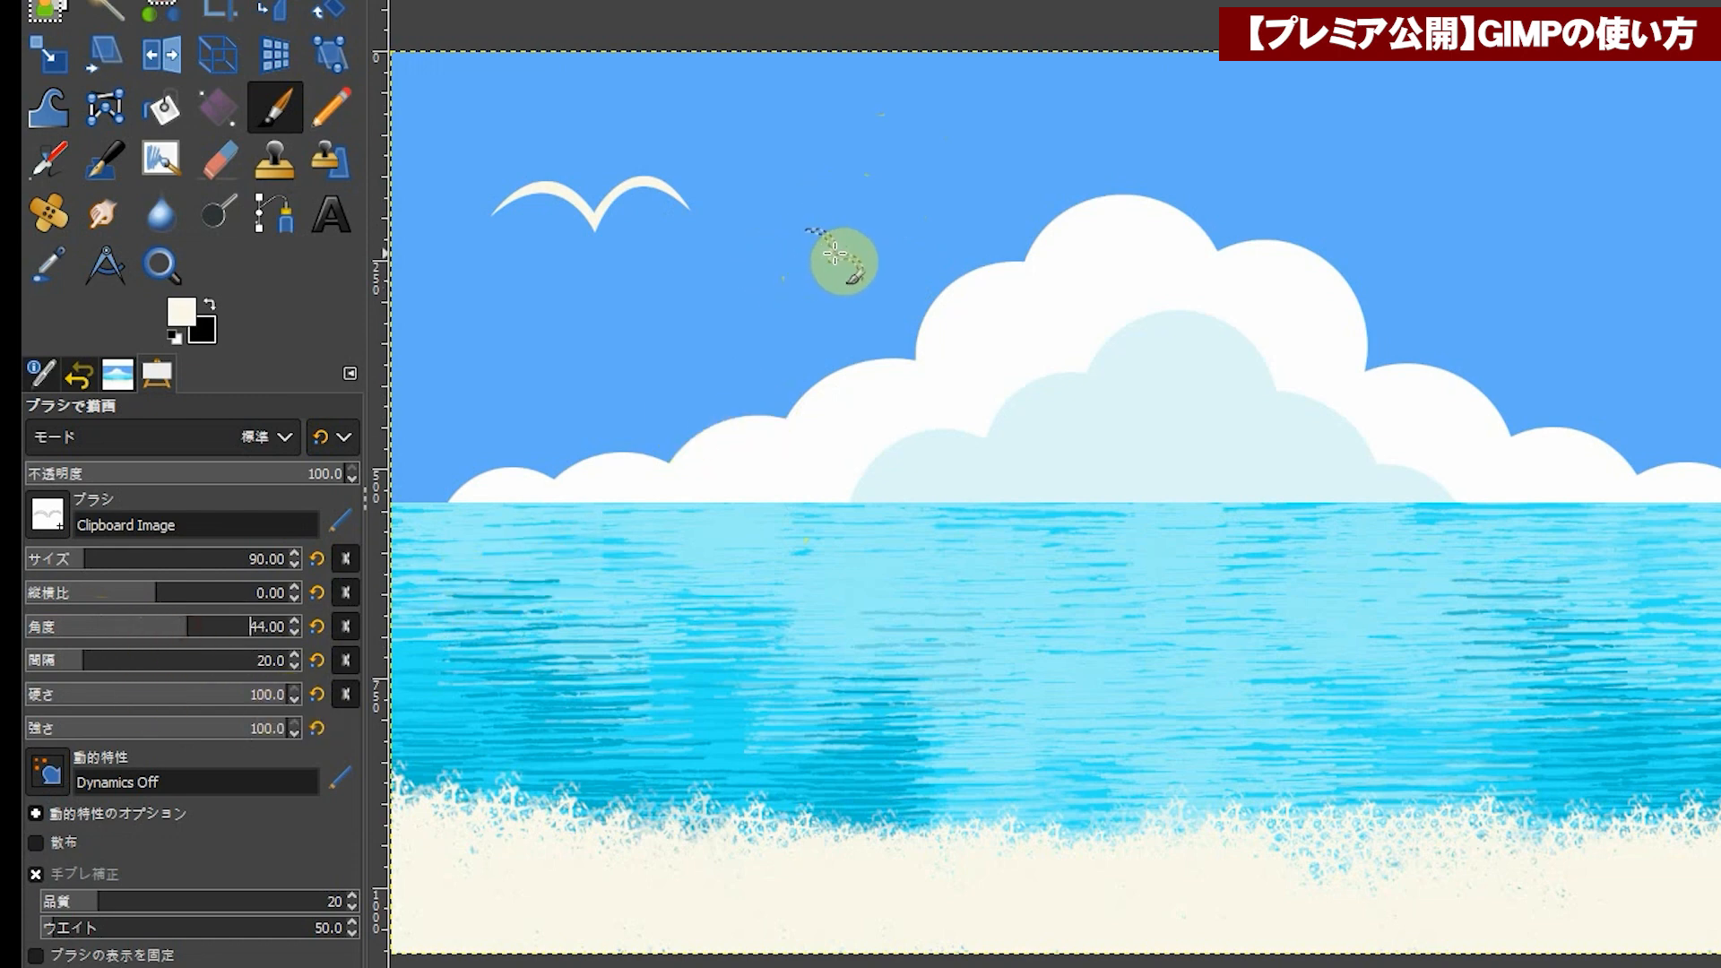
pyautogui.click(894, 218)
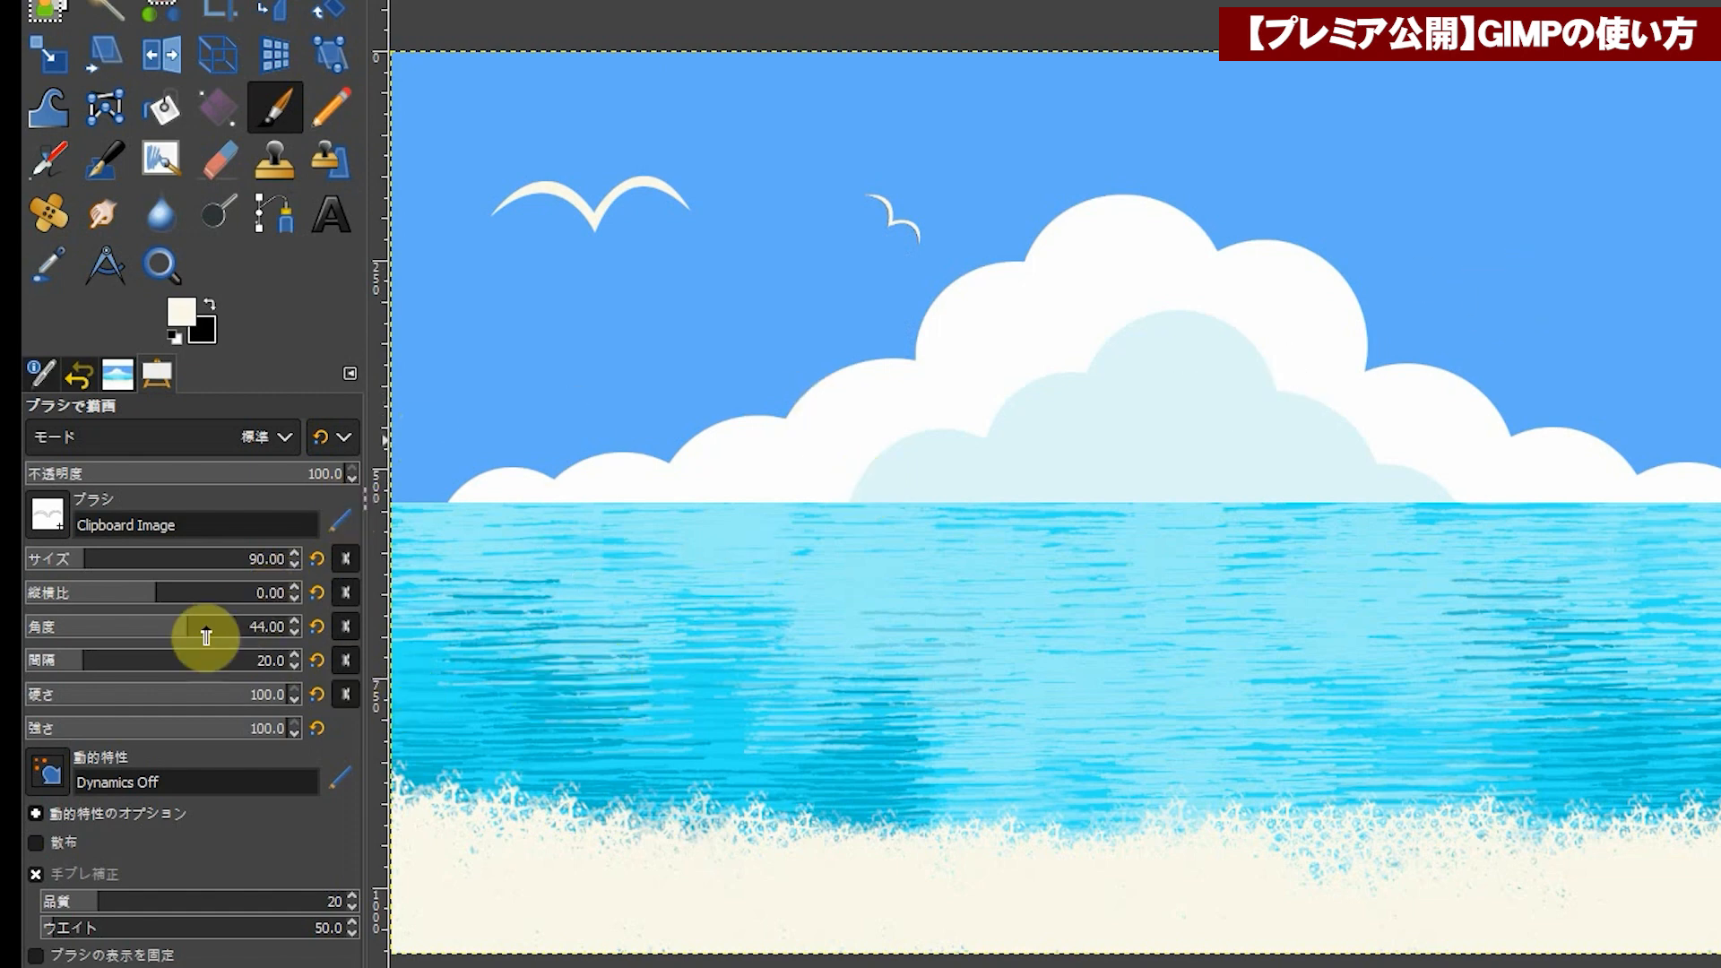
# Step: Set the brush angle to -23 and size to 115, and stamp a seagull in the sky just right of the cloud's peak
pyautogui.click(165, 630)
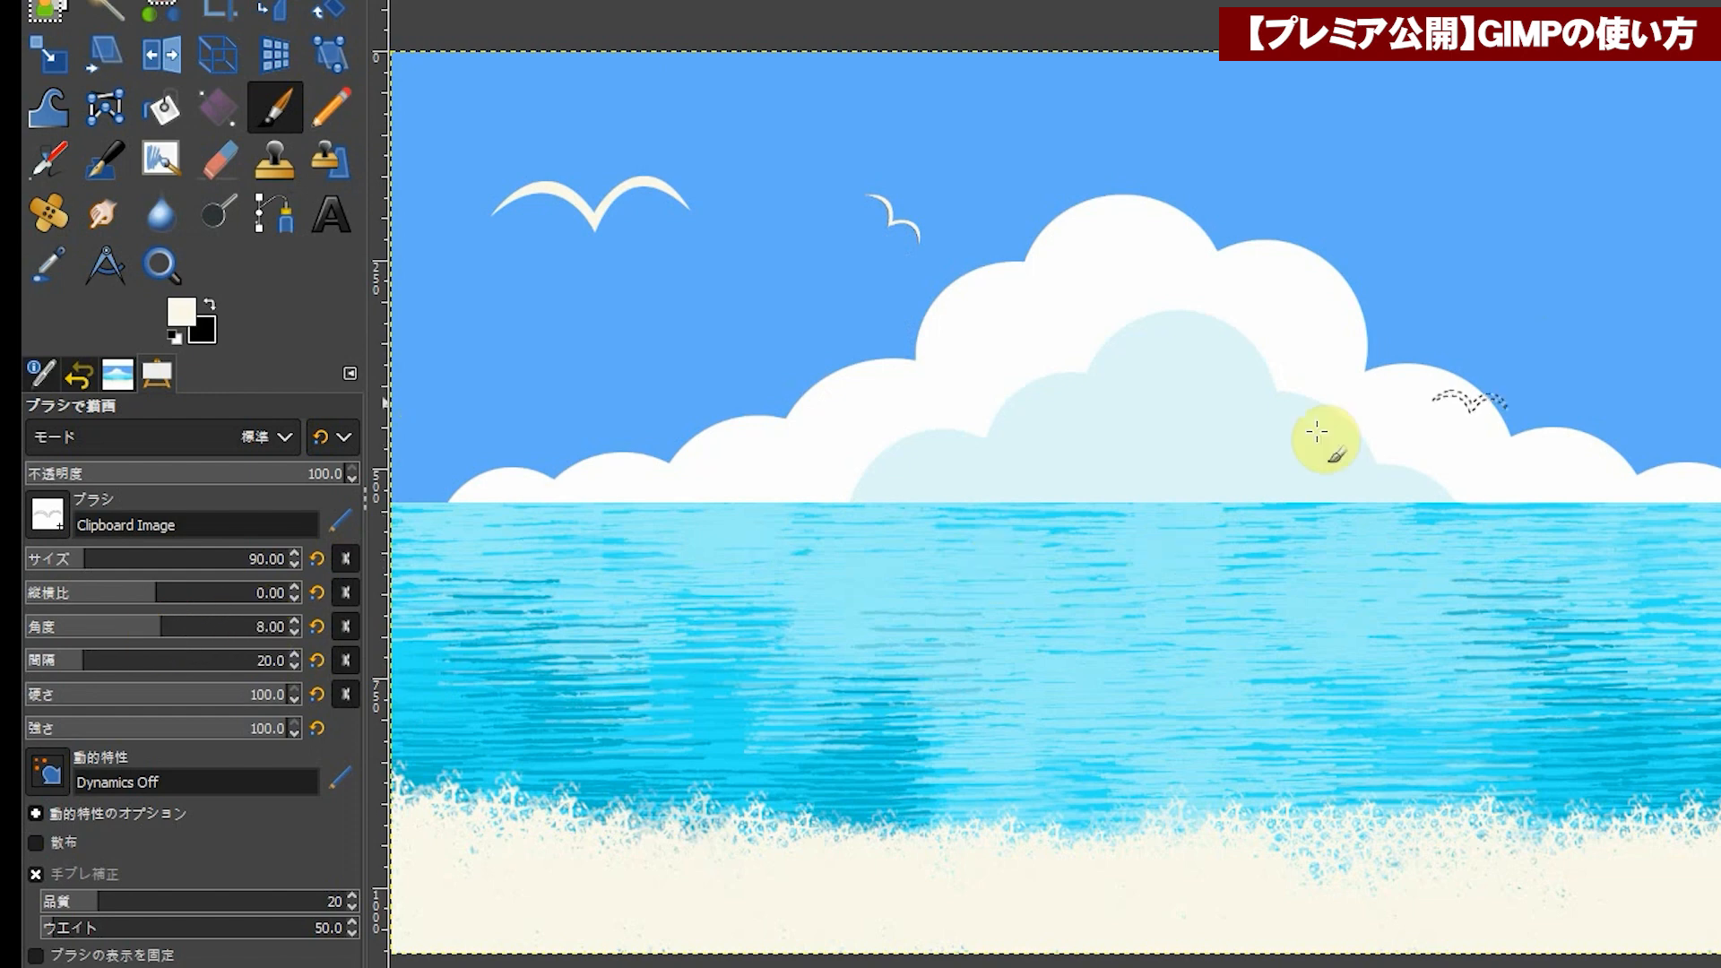
pyautogui.click(139, 626)
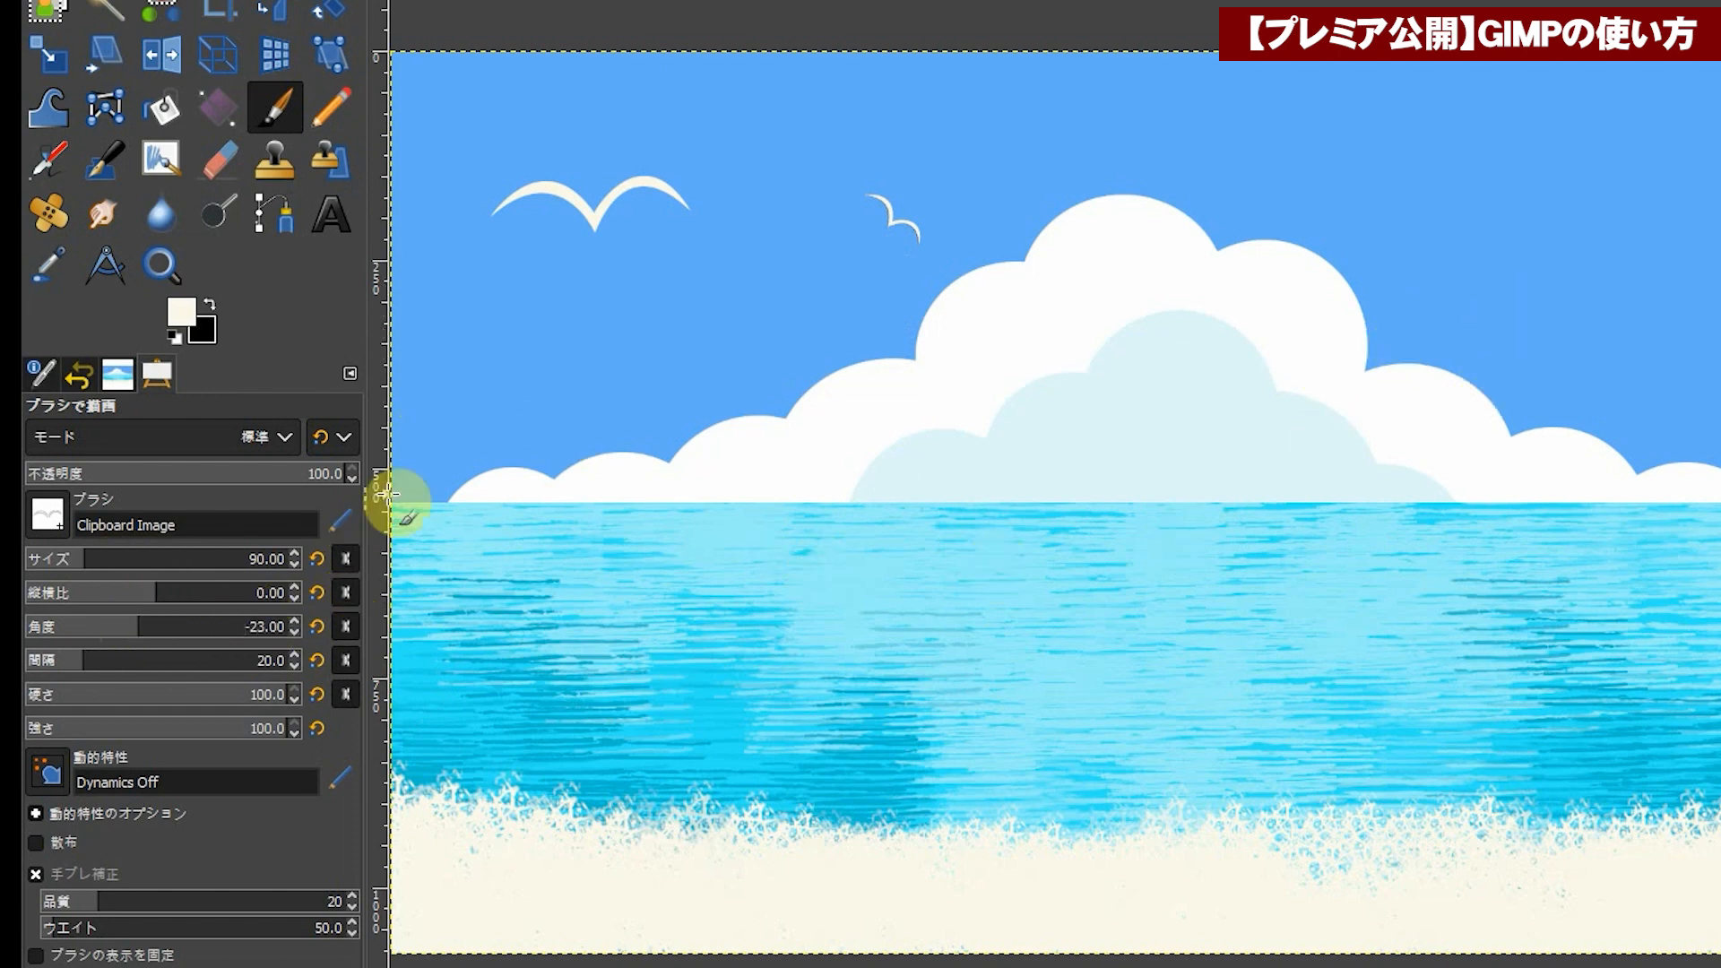
pyautogui.moveTo(76, 560); pyautogui.dragTo(96, 560)
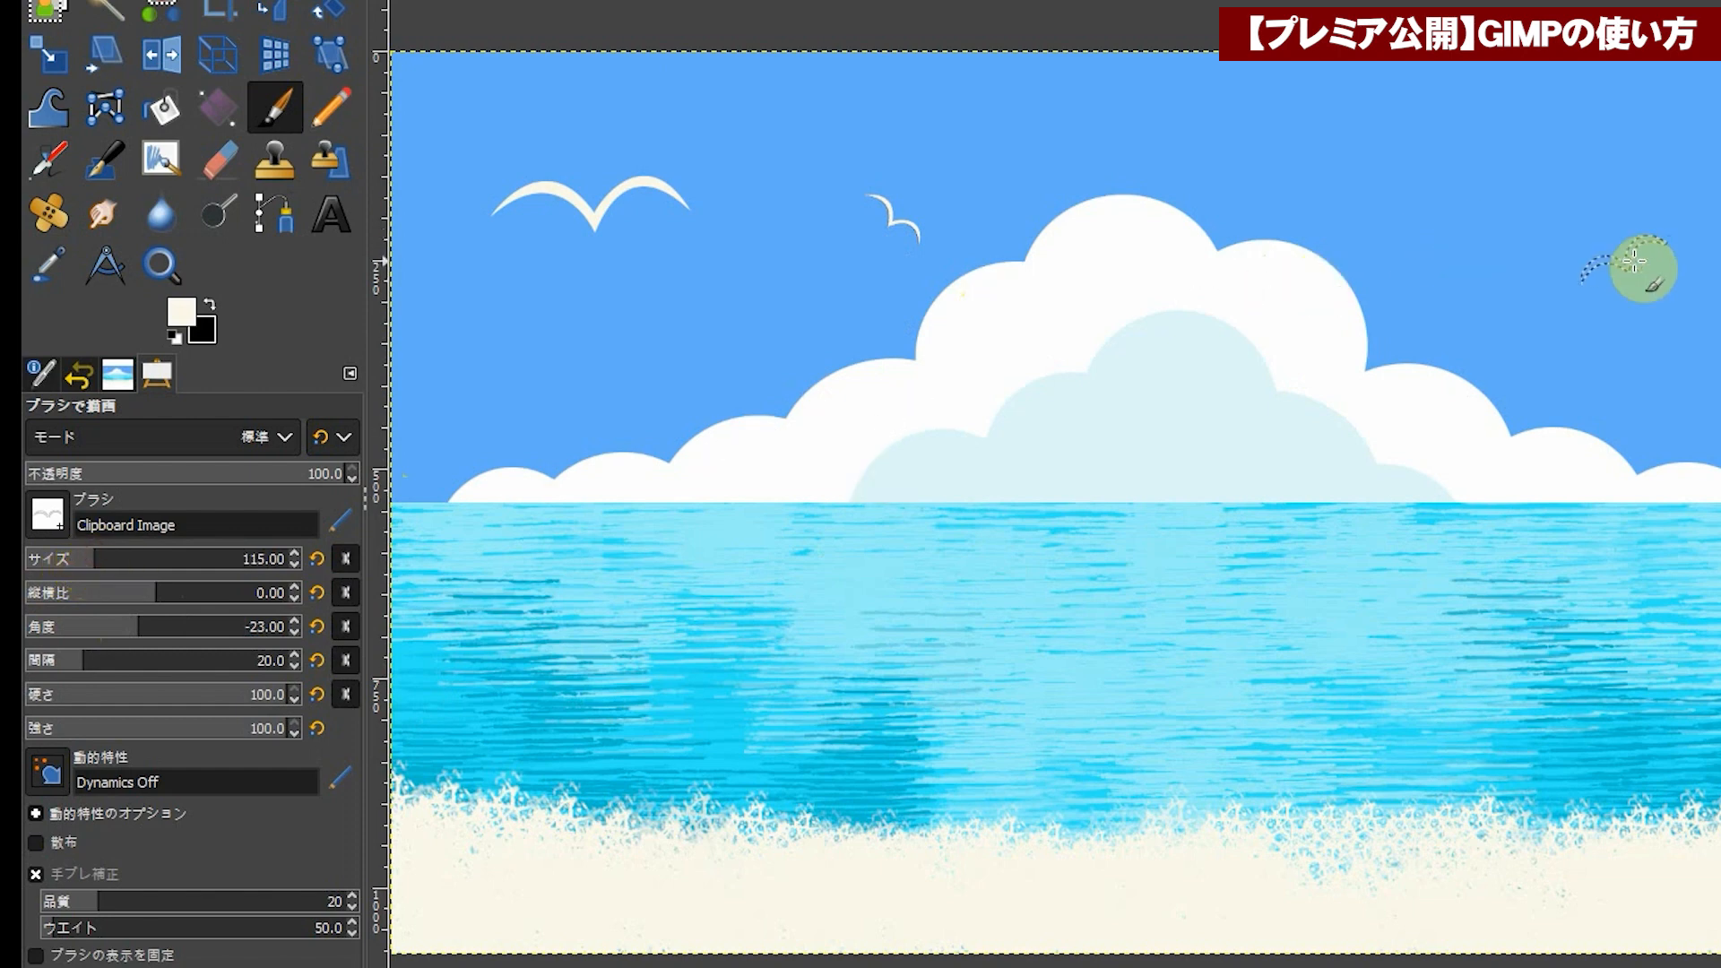
pyautogui.click(1481, 196)
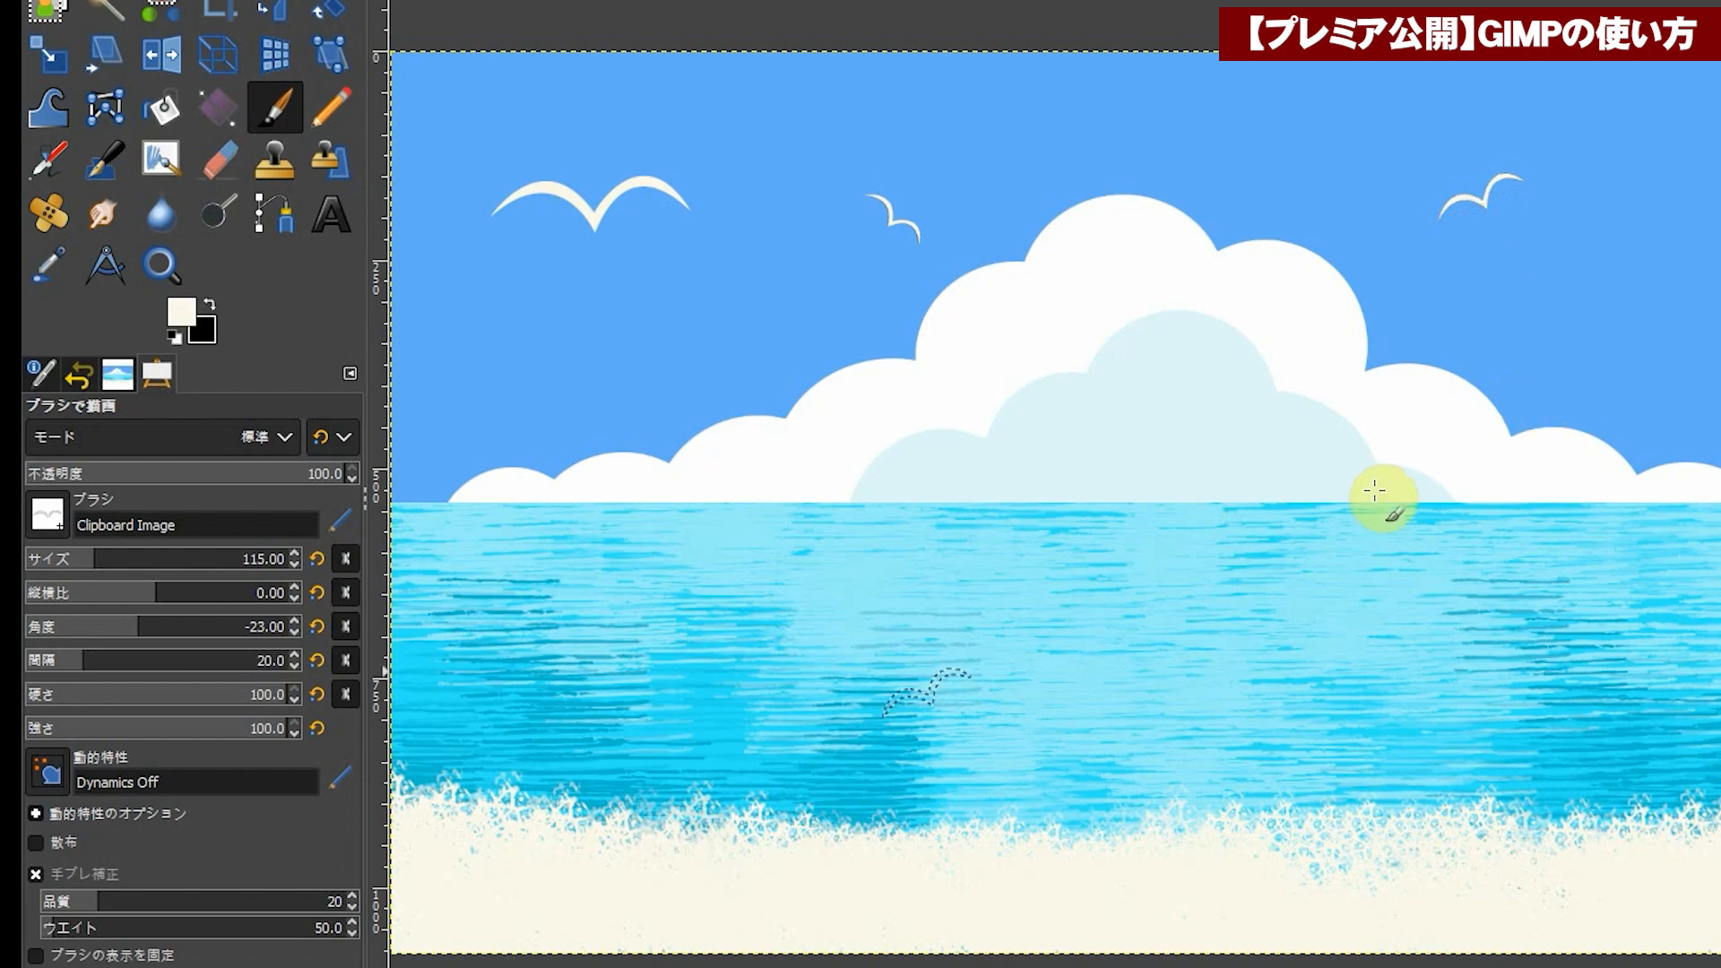
# Step: Set the brush angle to 30 and size to 84, and stamp another seagull in the sky near the image's right edge
pyautogui.moveTo(140, 610)
pyautogui.mouseDown()
pyautogui.moveTo(135, 623)
pyautogui.moveTo(220, 607)
pyautogui.moveTo(251, 626)
pyautogui.mouseUp()
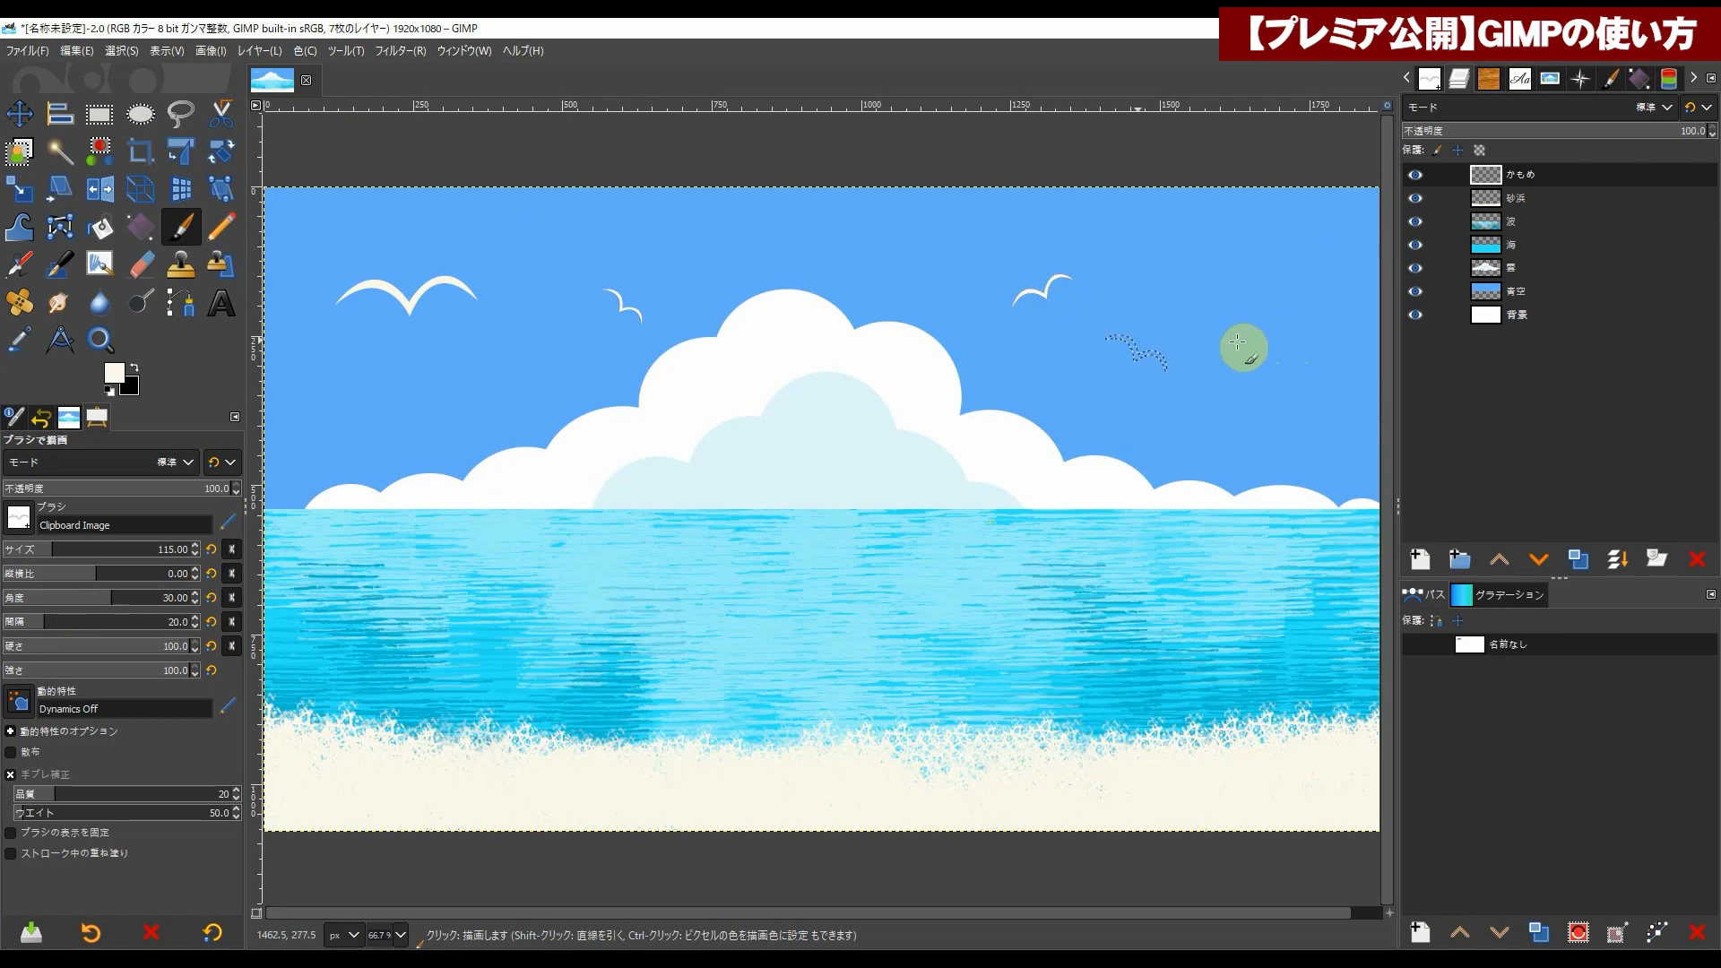
pyautogui.moveTo(105, 558); pyautogui.dragTo(83, 559)
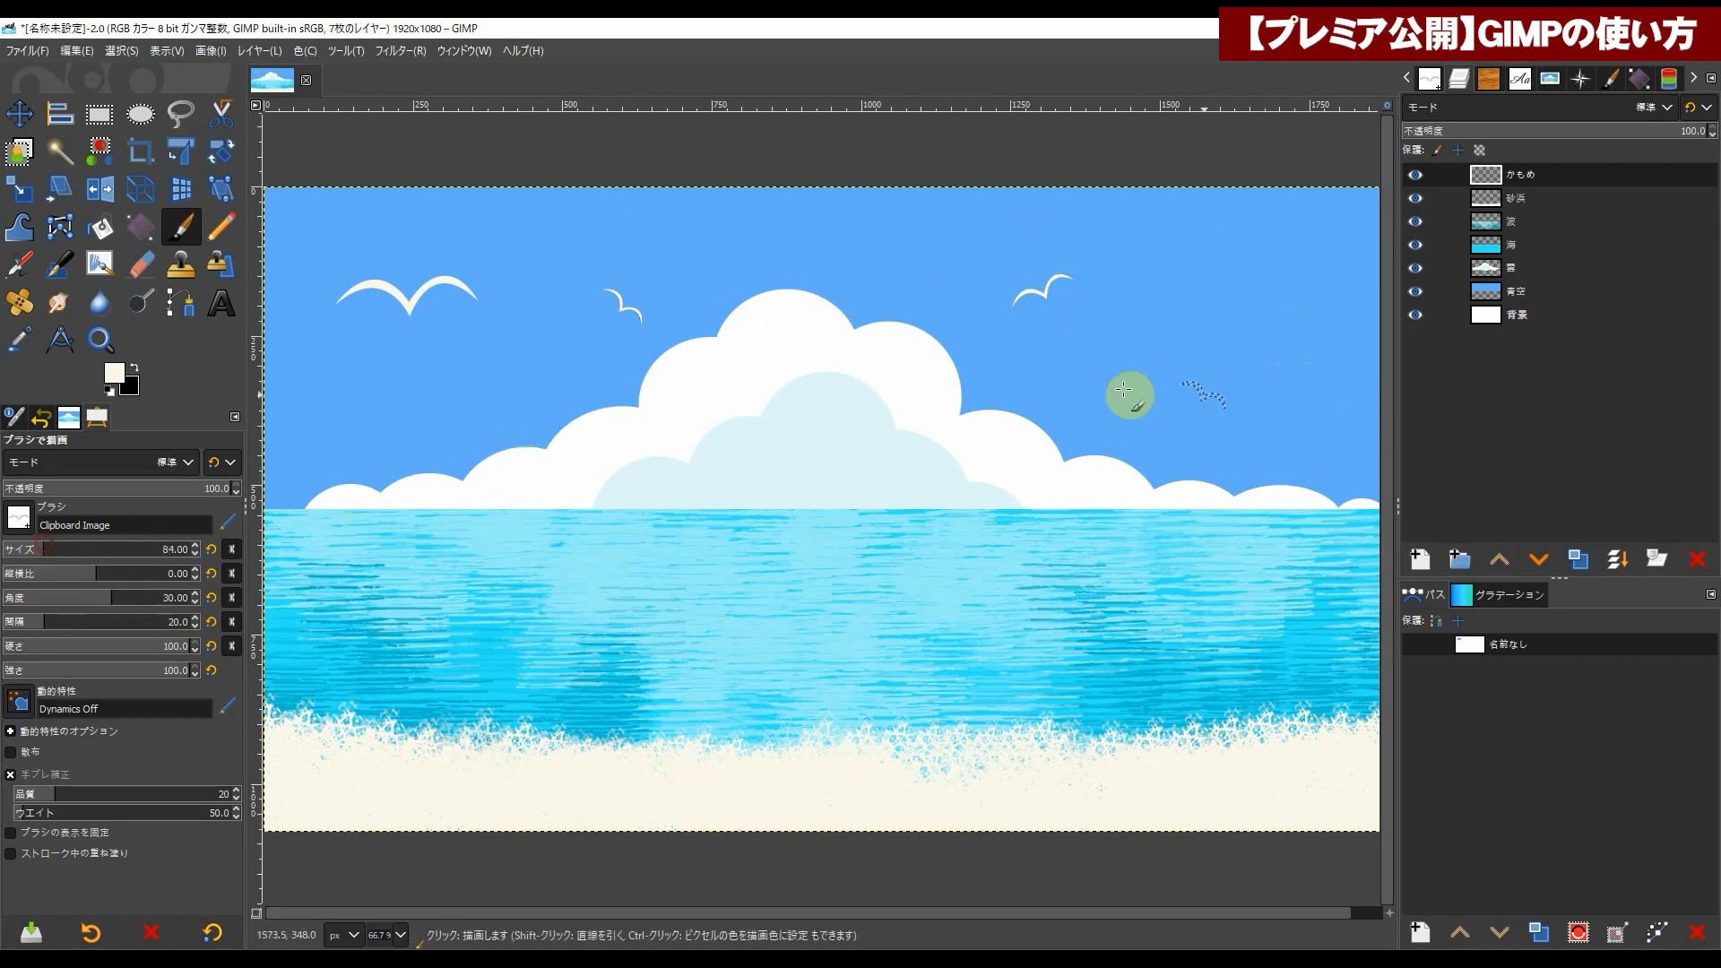
pyautogui.click(1220, 357)
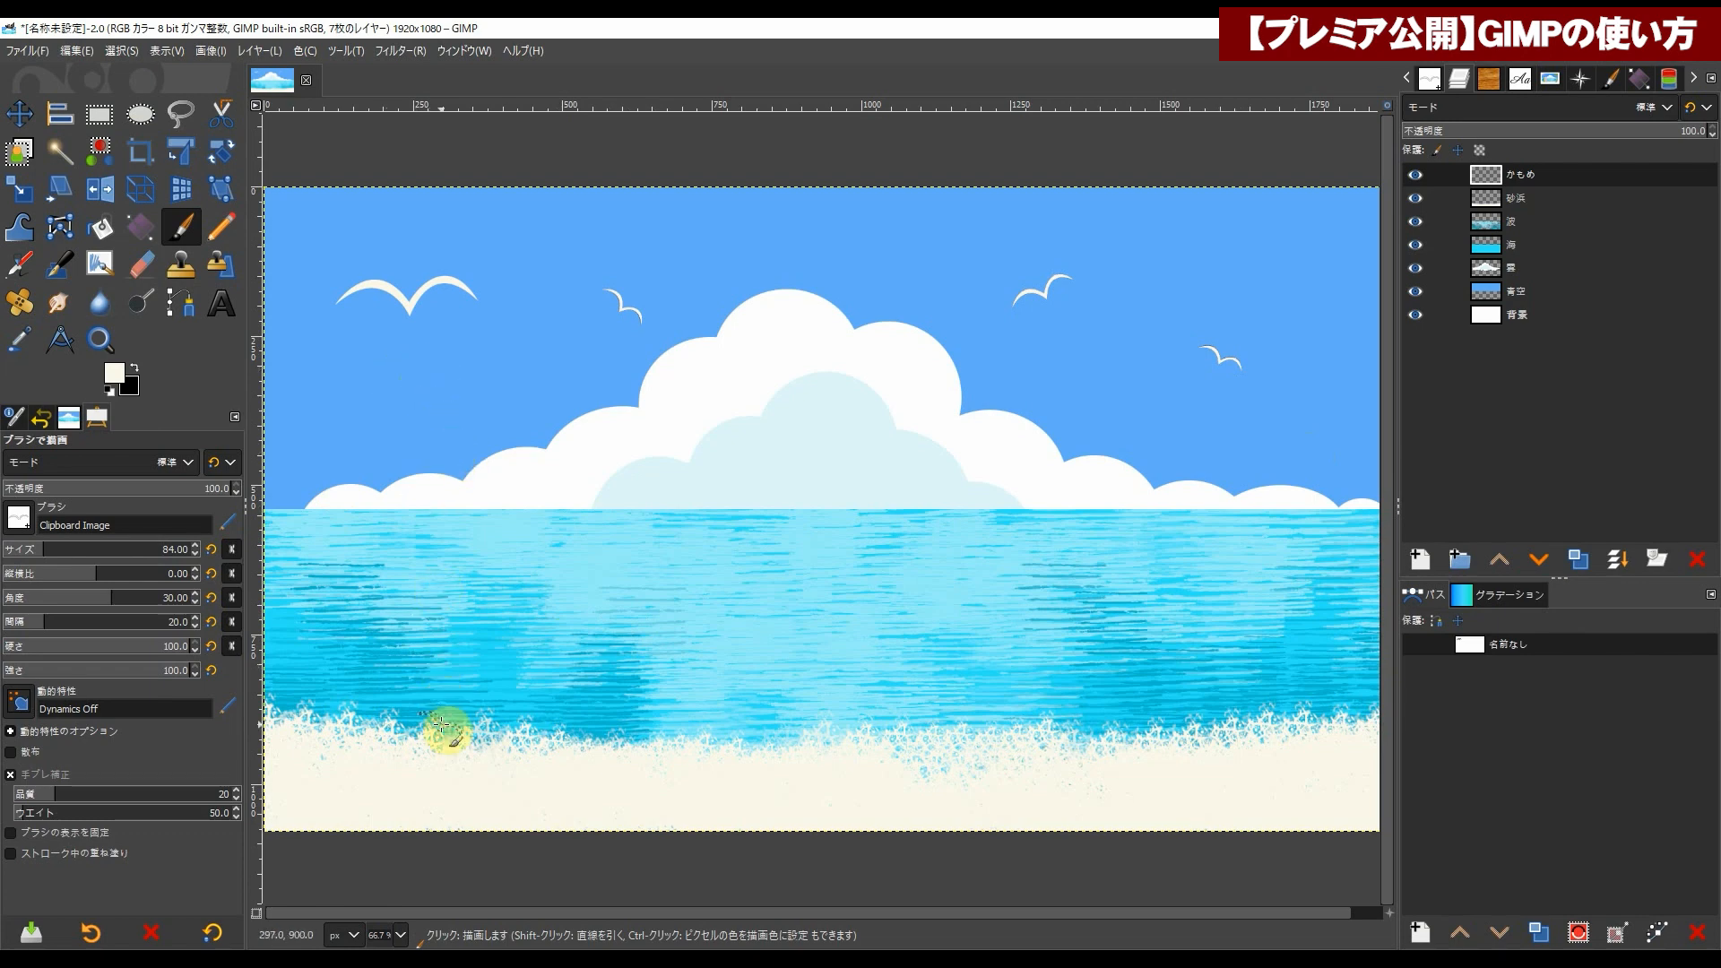
# Step: Add a transparent 1920 × 1080 px layer above かもめ and name it サーフボード
pyautogui.click(1418, 561)
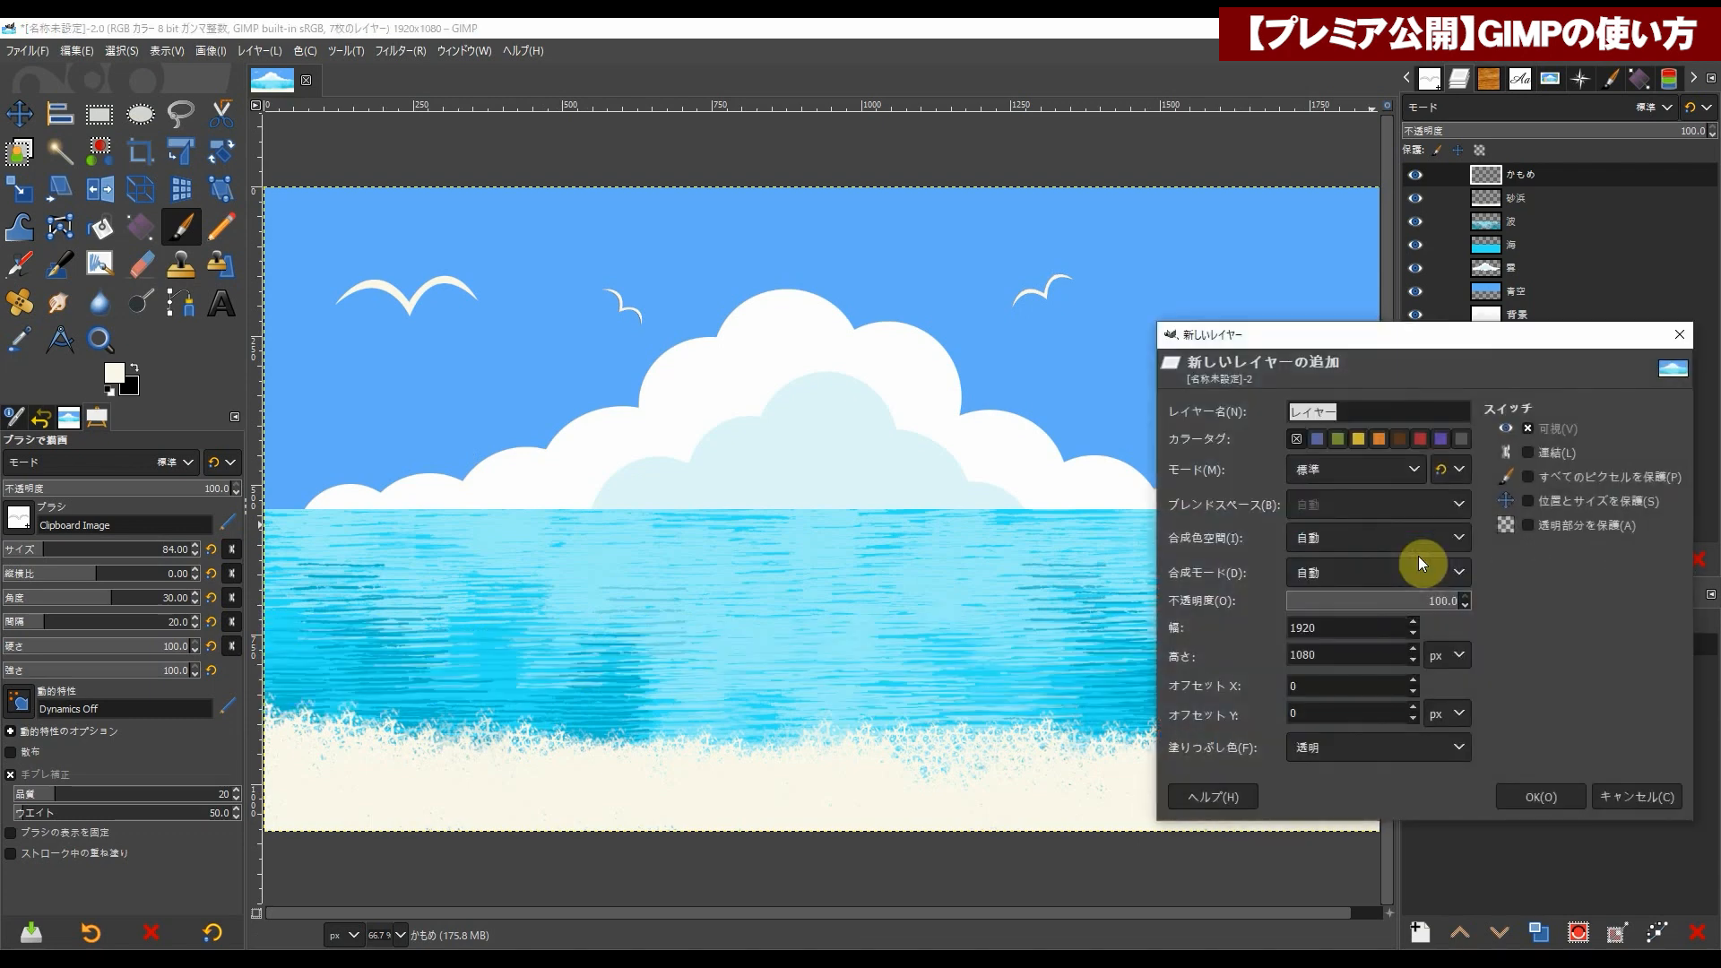
pyautogui.click(1536, 798)
pyautogui.doubleClick(1523, 177)
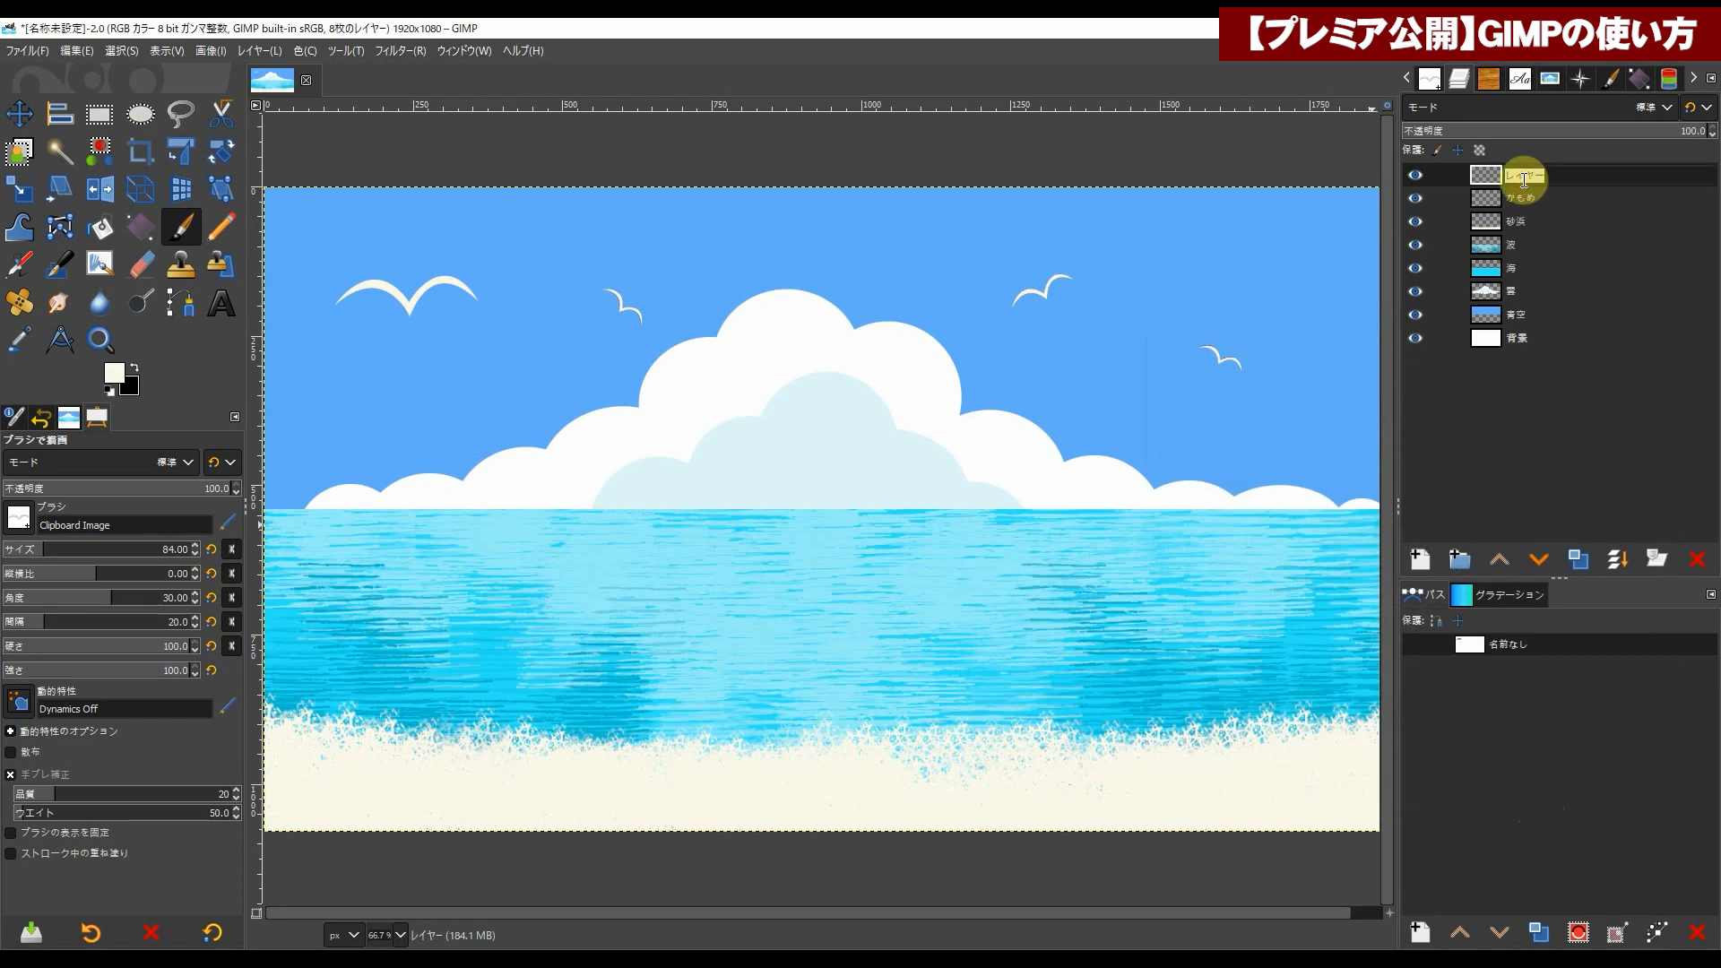
pyautogui.write('さー')
pyautogui.press('space')
pyautogui.press('Return')
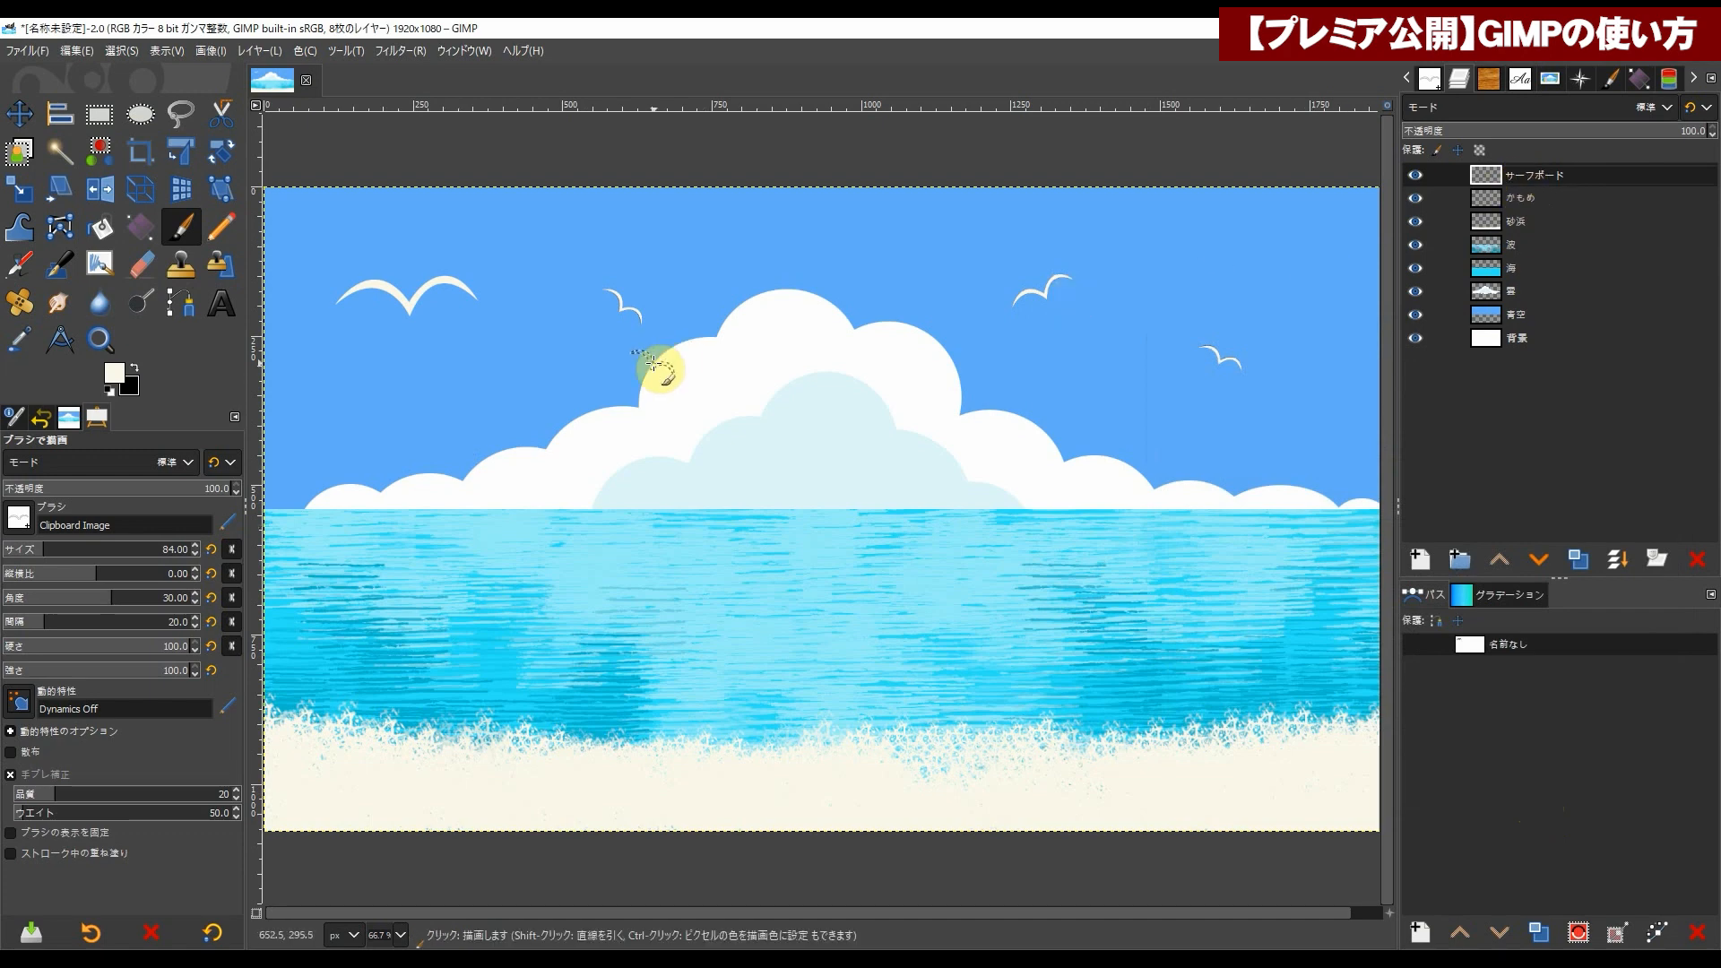
# Step: Make a tall elliptical selection of about 198 × 621 px at about 126, 404, reaching from the clouds down to the beach
pyautogui.click(138, 114)
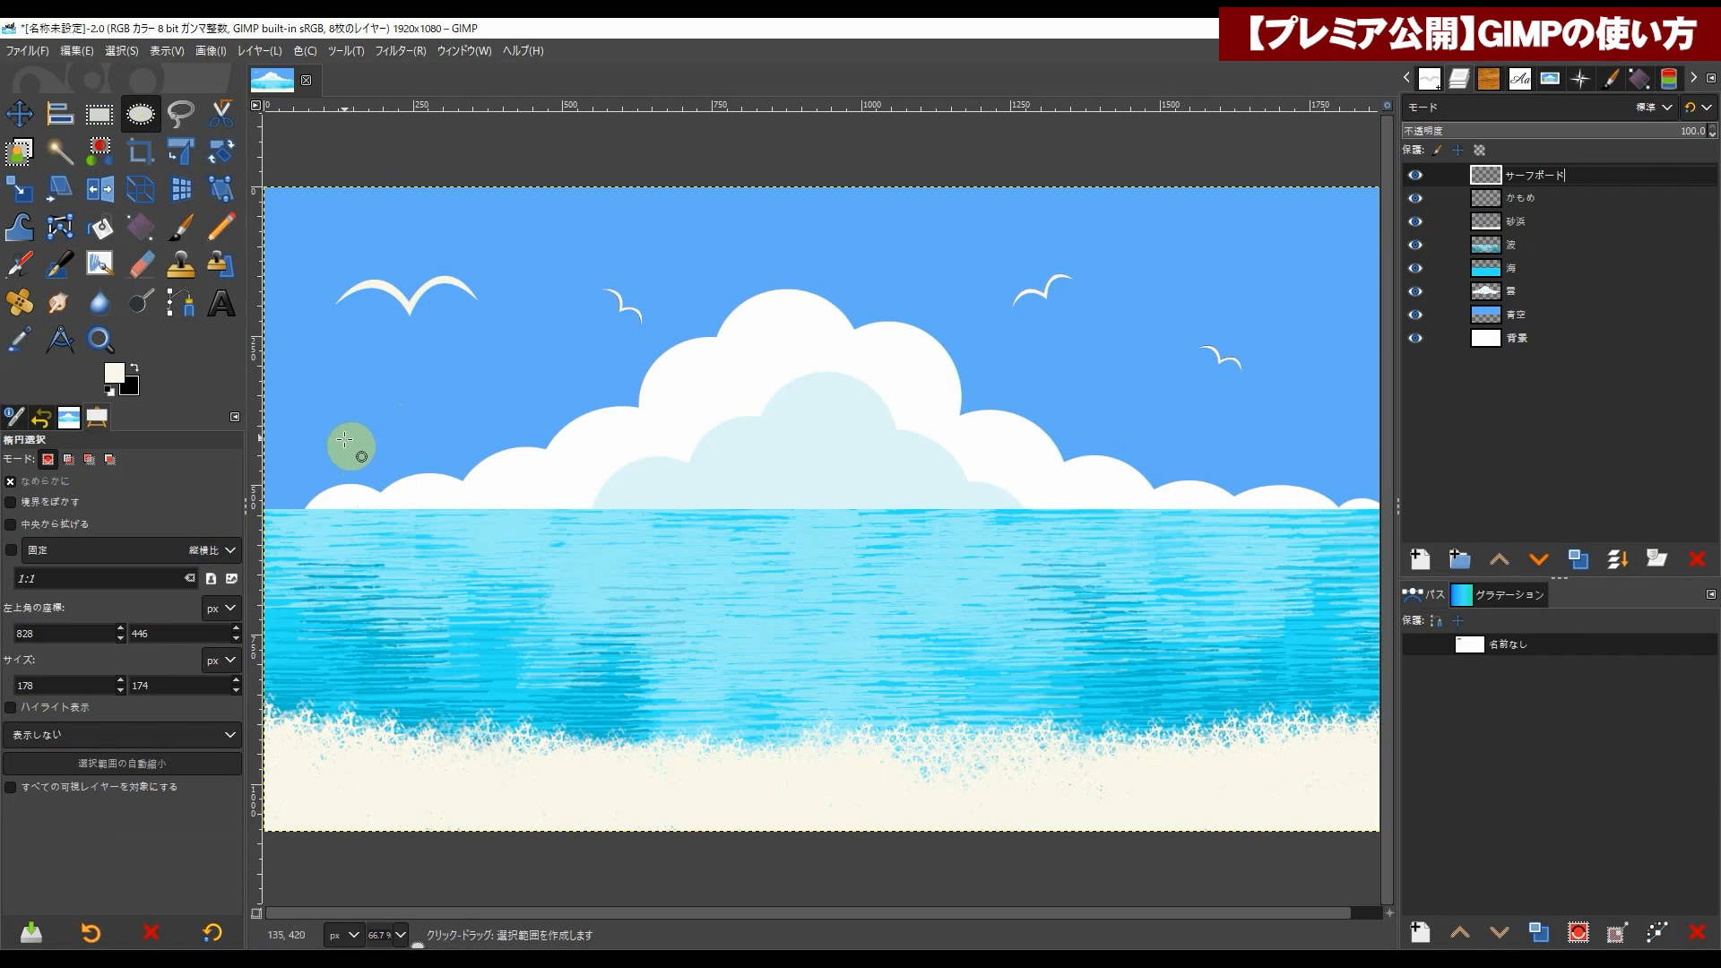
pyautogui.moveTo(340, 429); pyautogui.dragTo(458, 799)
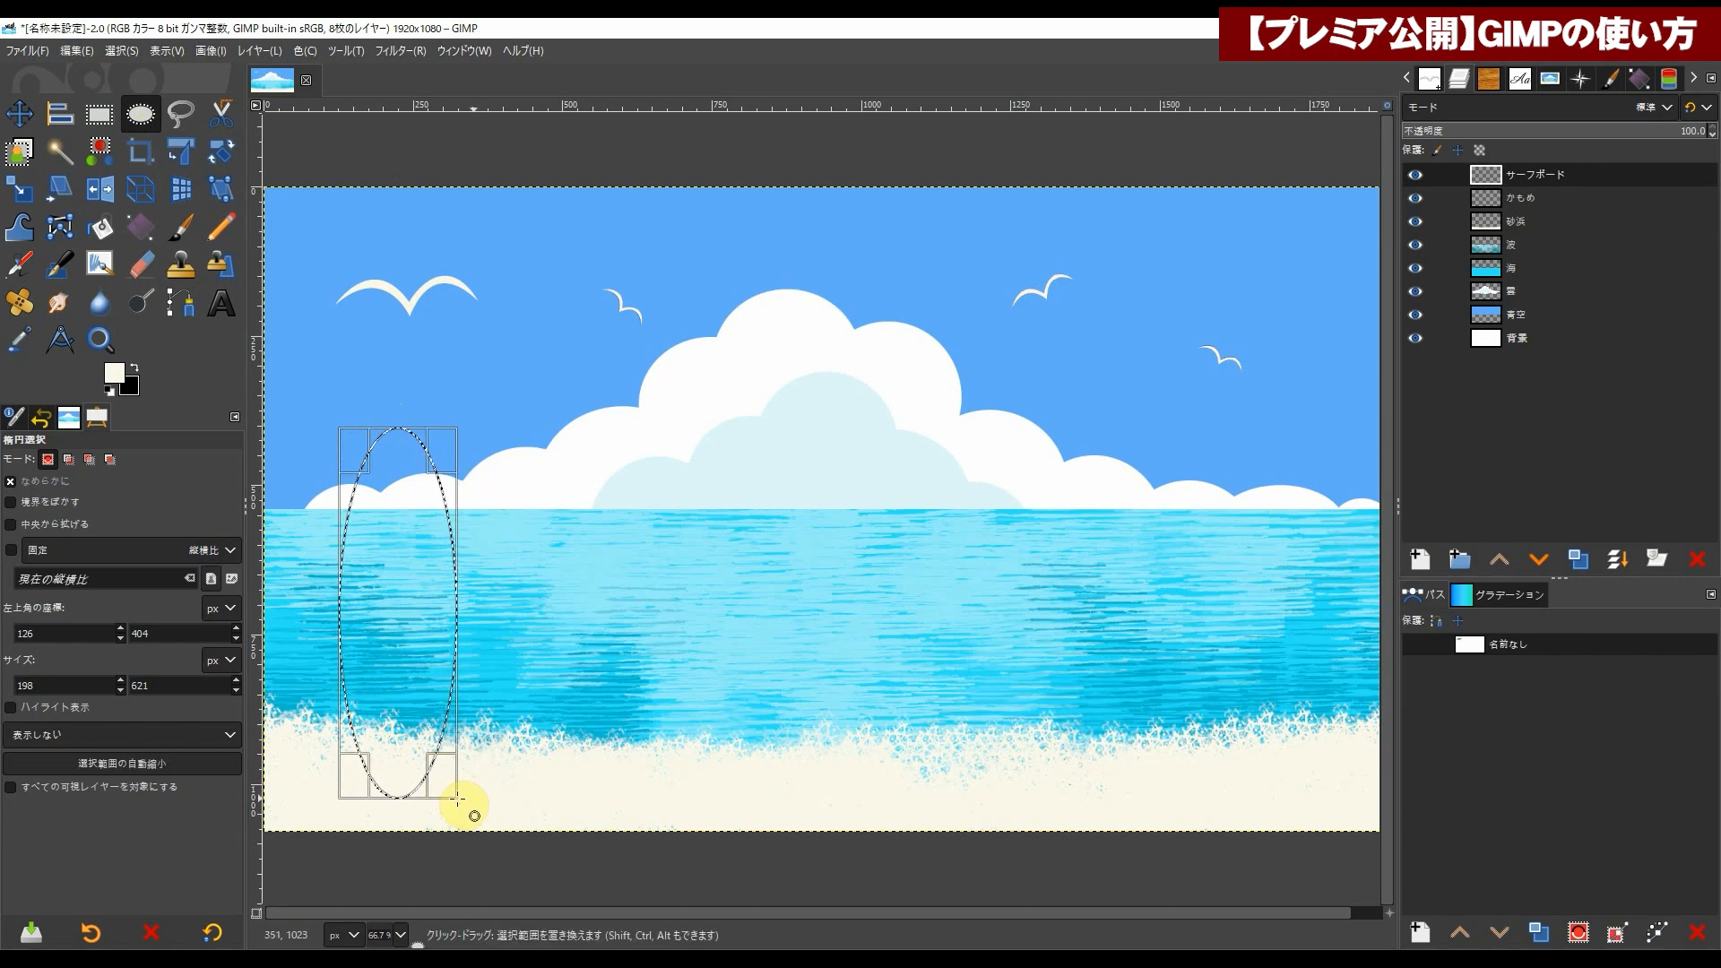
pyautogui.press('Return')
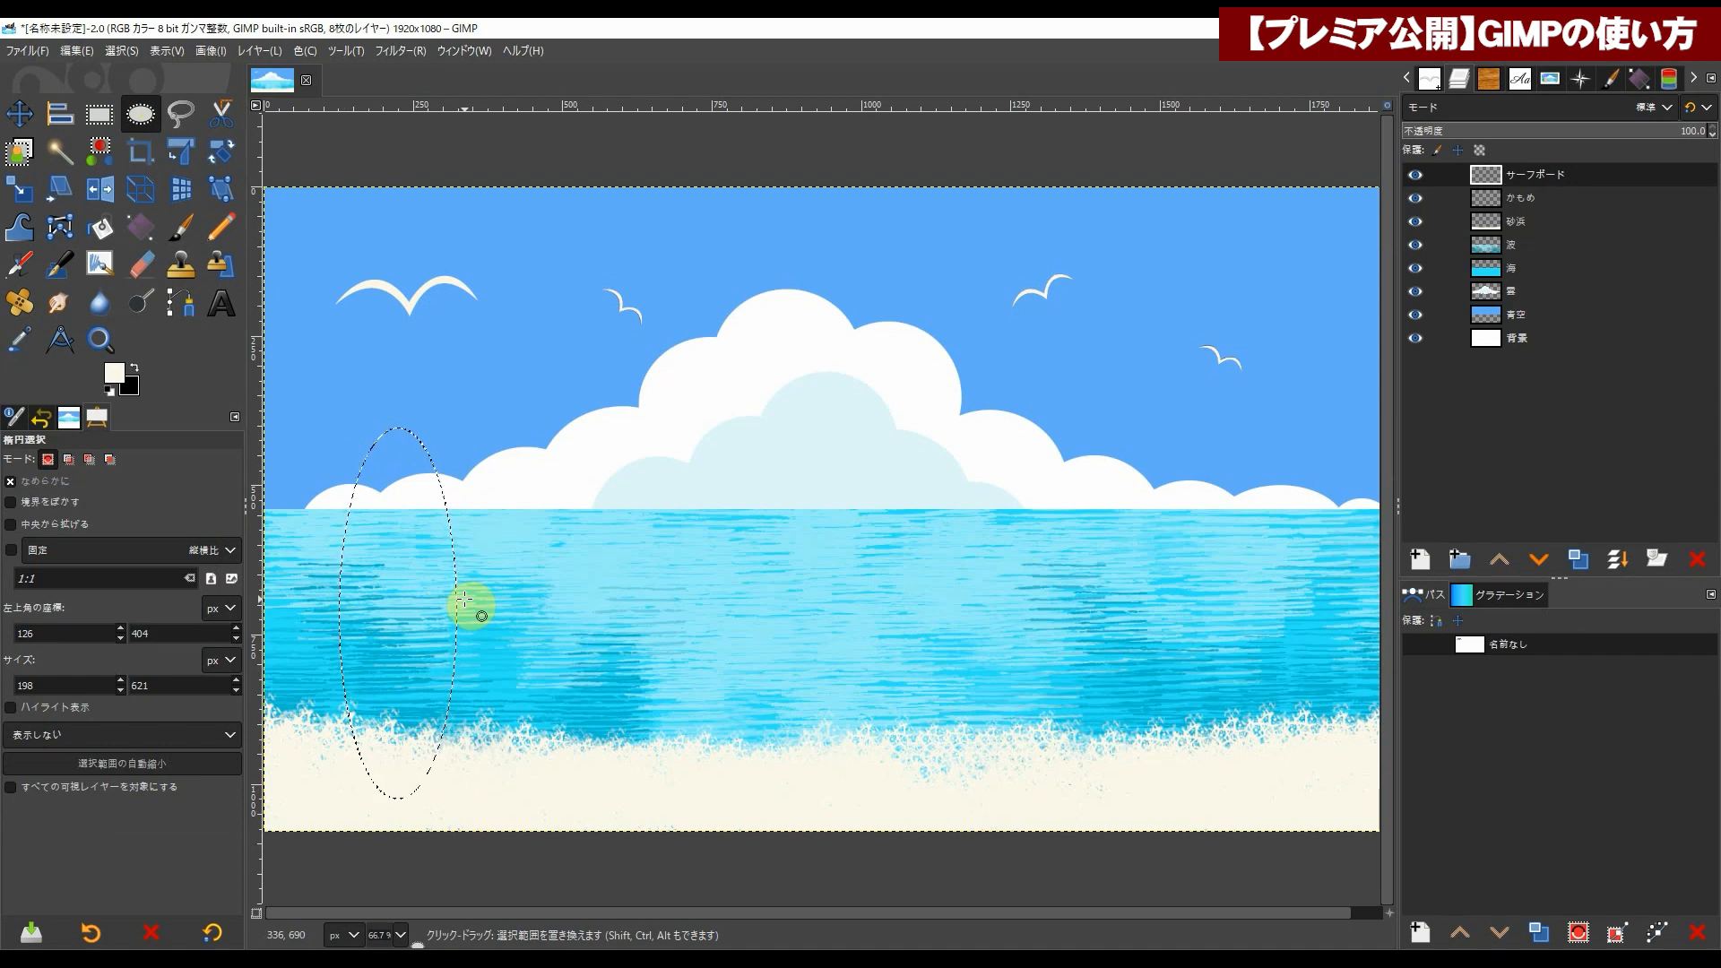
# Step: Choose the Gradient tool with the Abstract 1 gradient
pyautogui.click(147, 226)
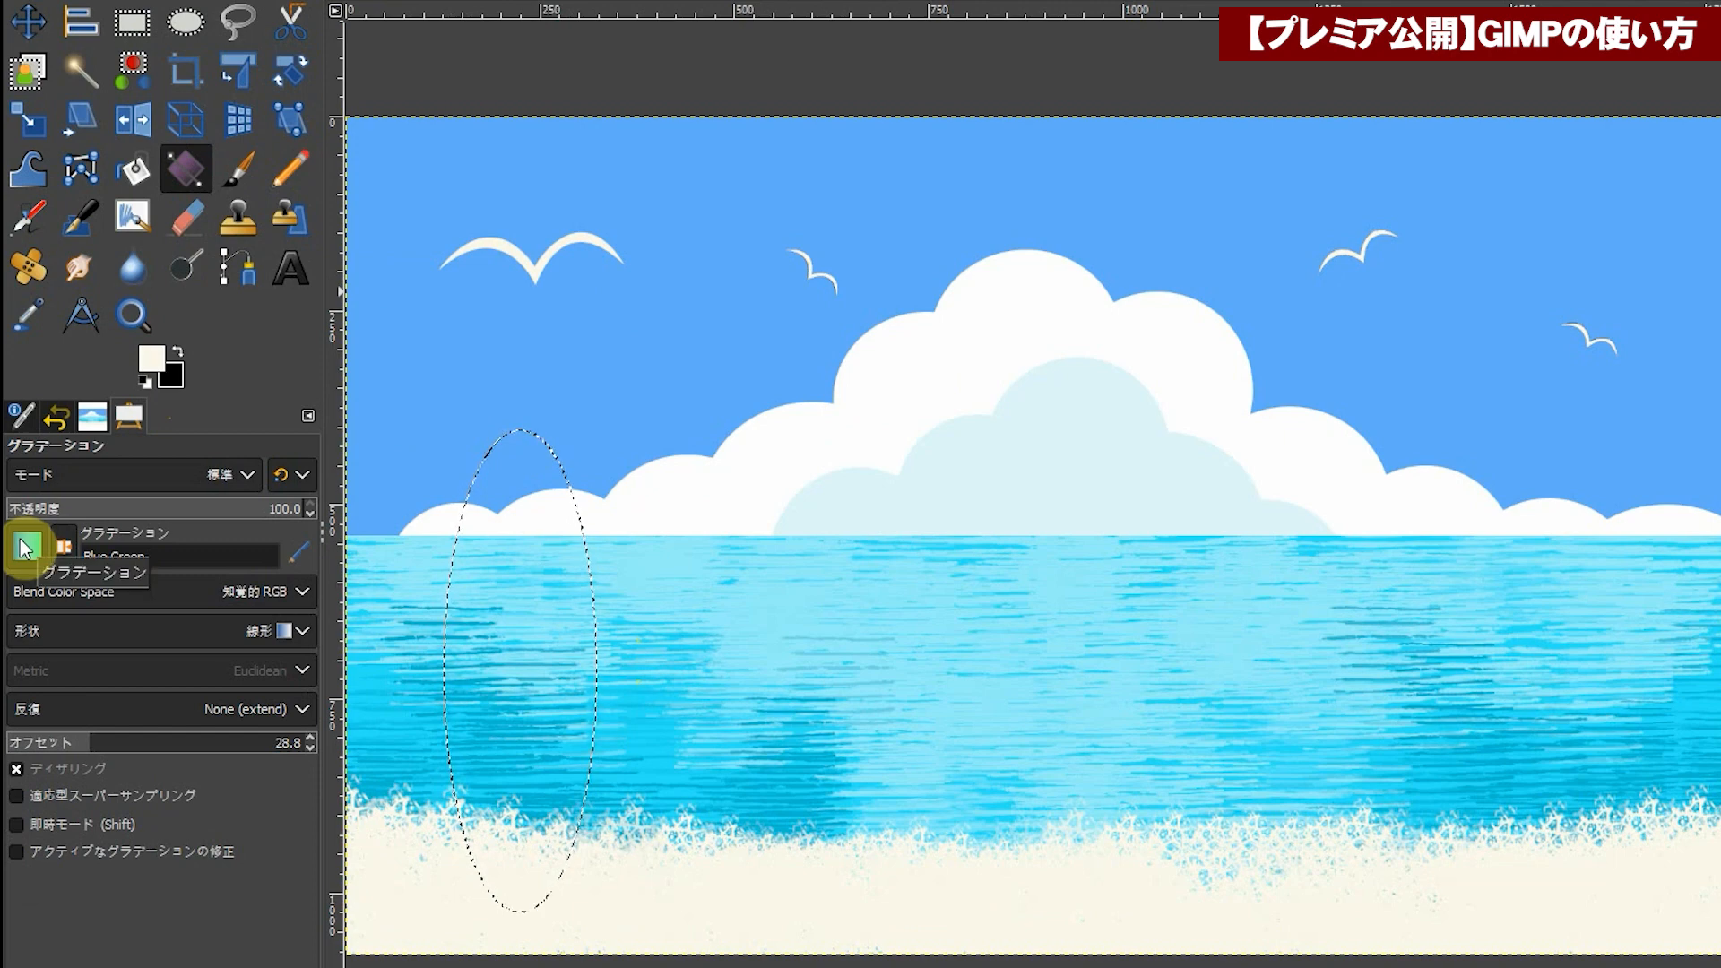
pyautogui.click(27, 549)
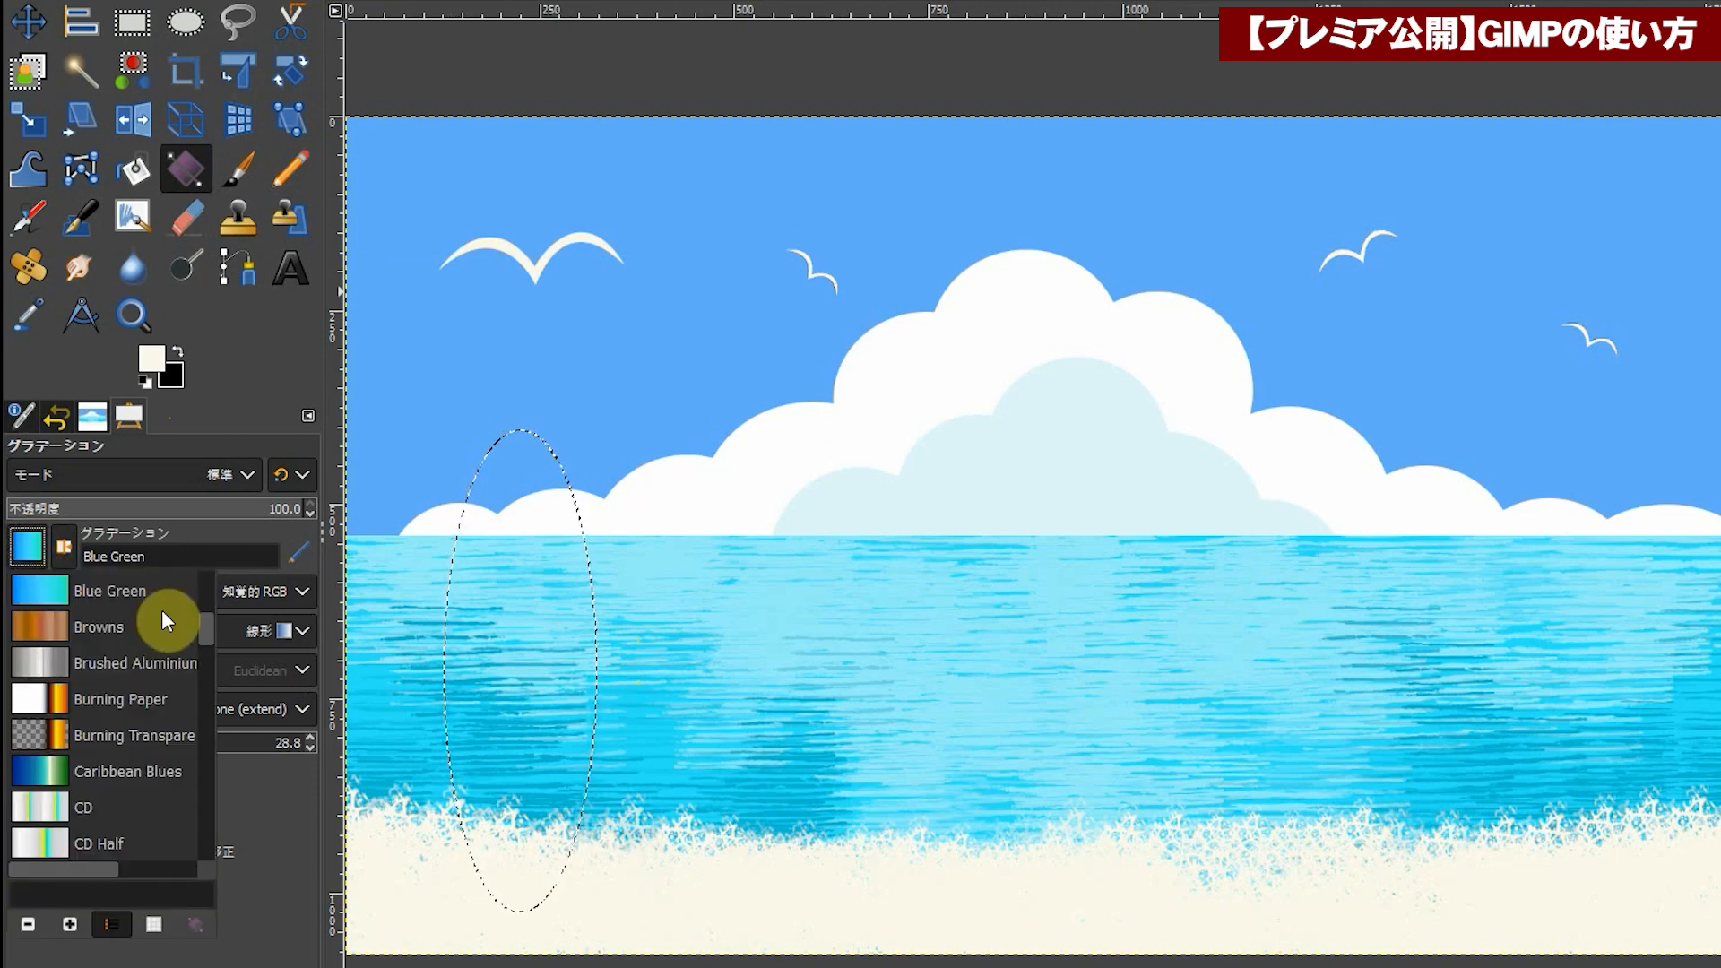
pyautogui.moveTo(206, 624); pyautogui.dragTo(198, 597)
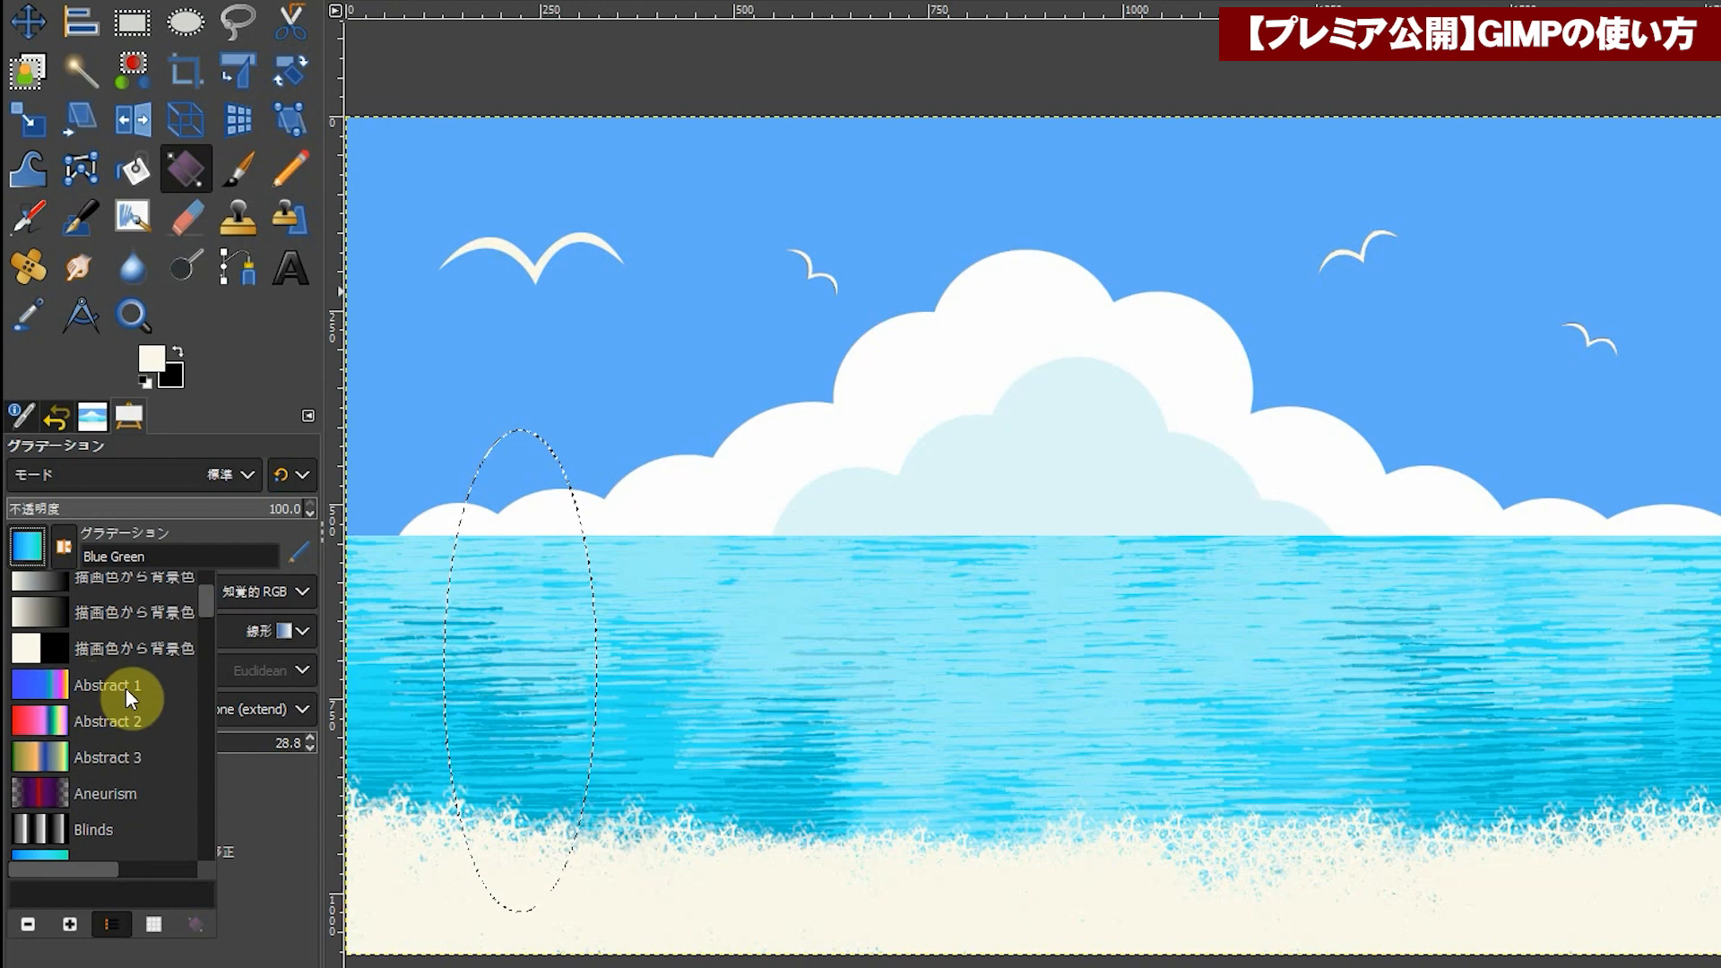
pyautogui.click(45, 691)
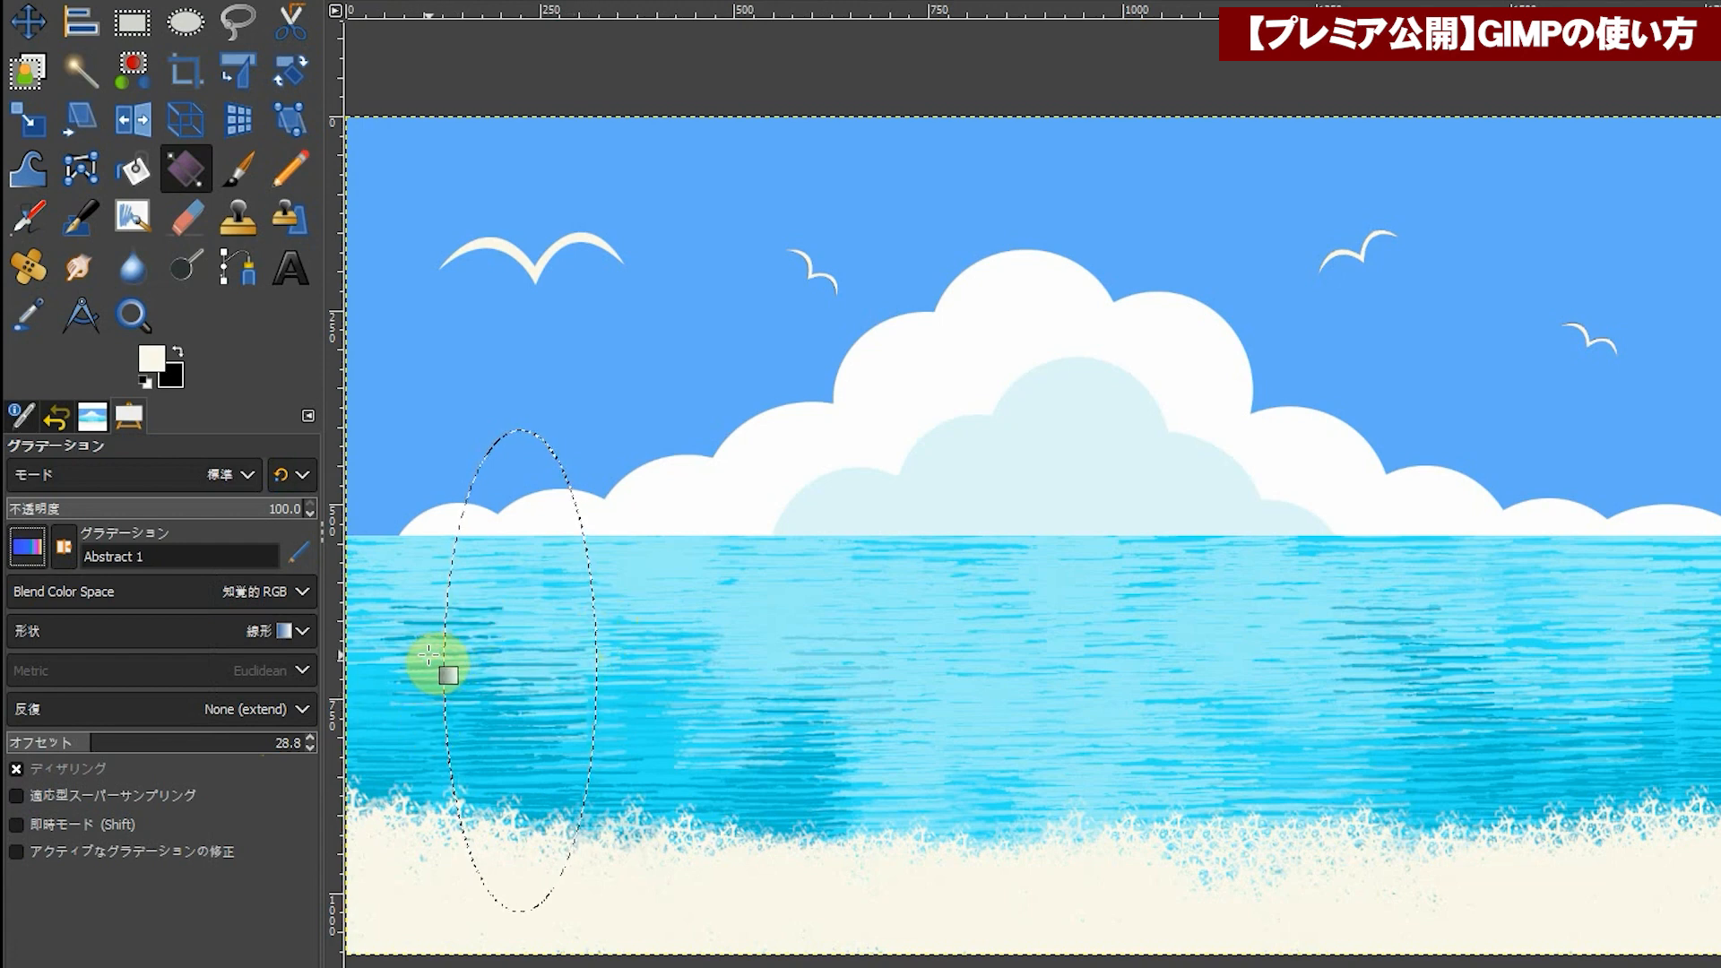
# Step: Fill the elliptical selection with a horizontal linear Abstract 1 gradient and shift its blue color stop toward the ellipse's left edge
pyautogui.moveTo(428, 655); pyautogui.dragTo(535, 654)
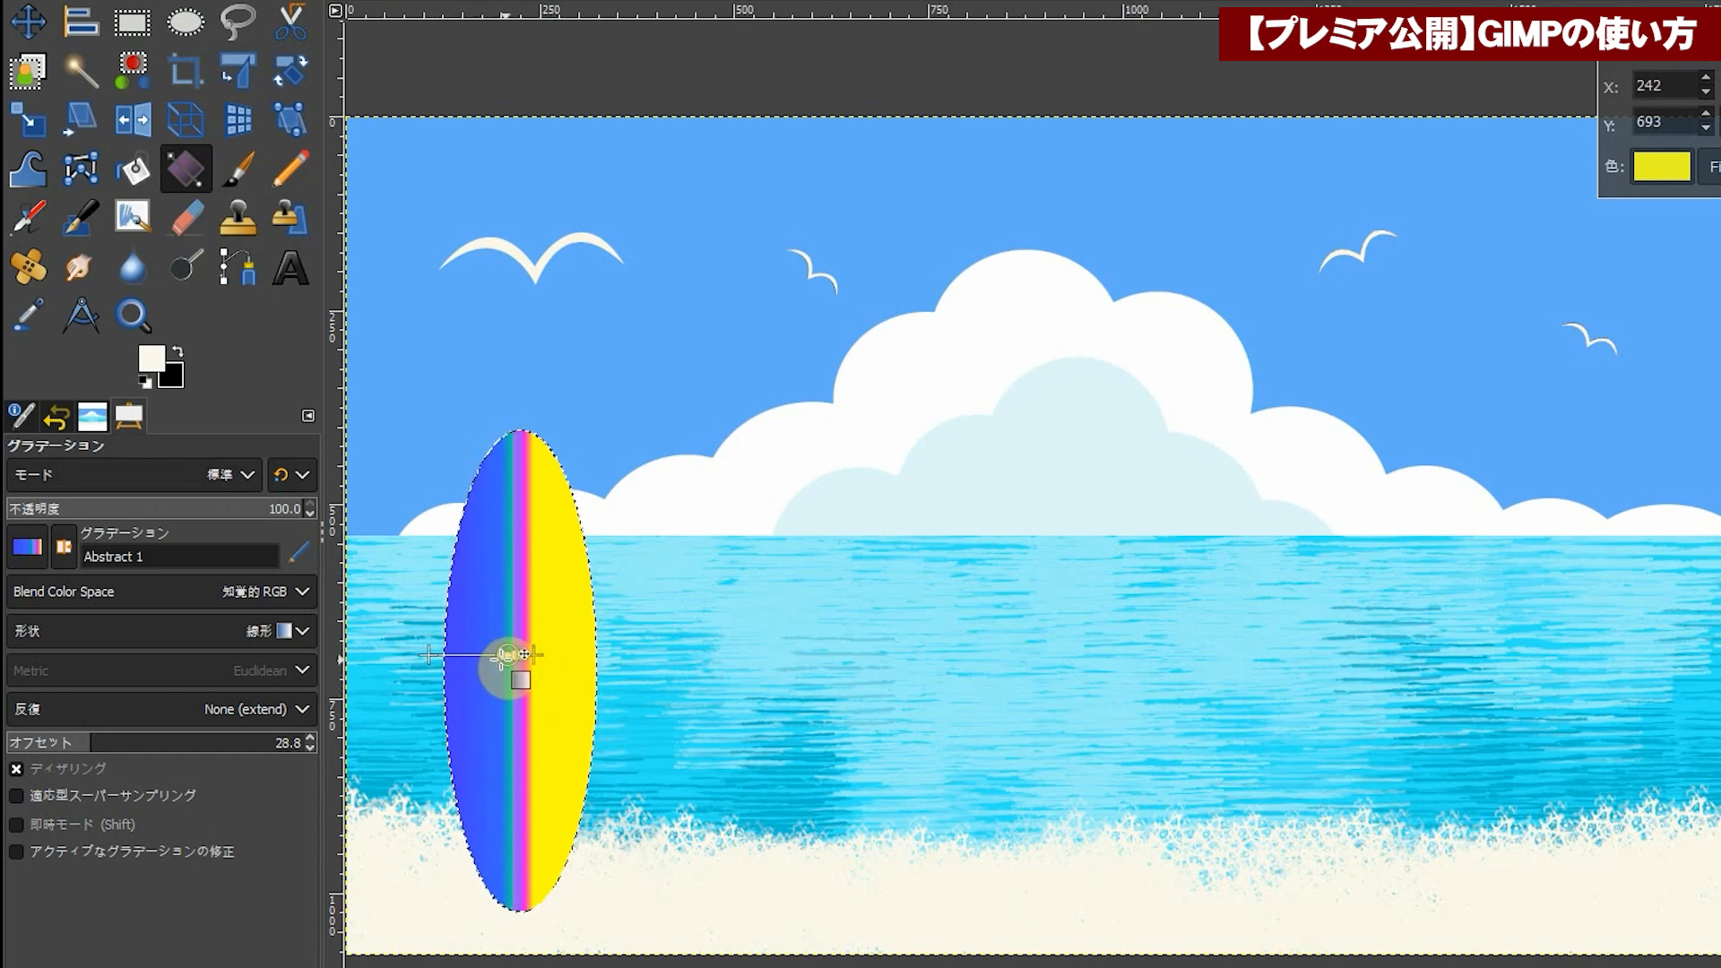
pyautogui.moveTo(525, 650); pyautogui.dragTo(485, 650)
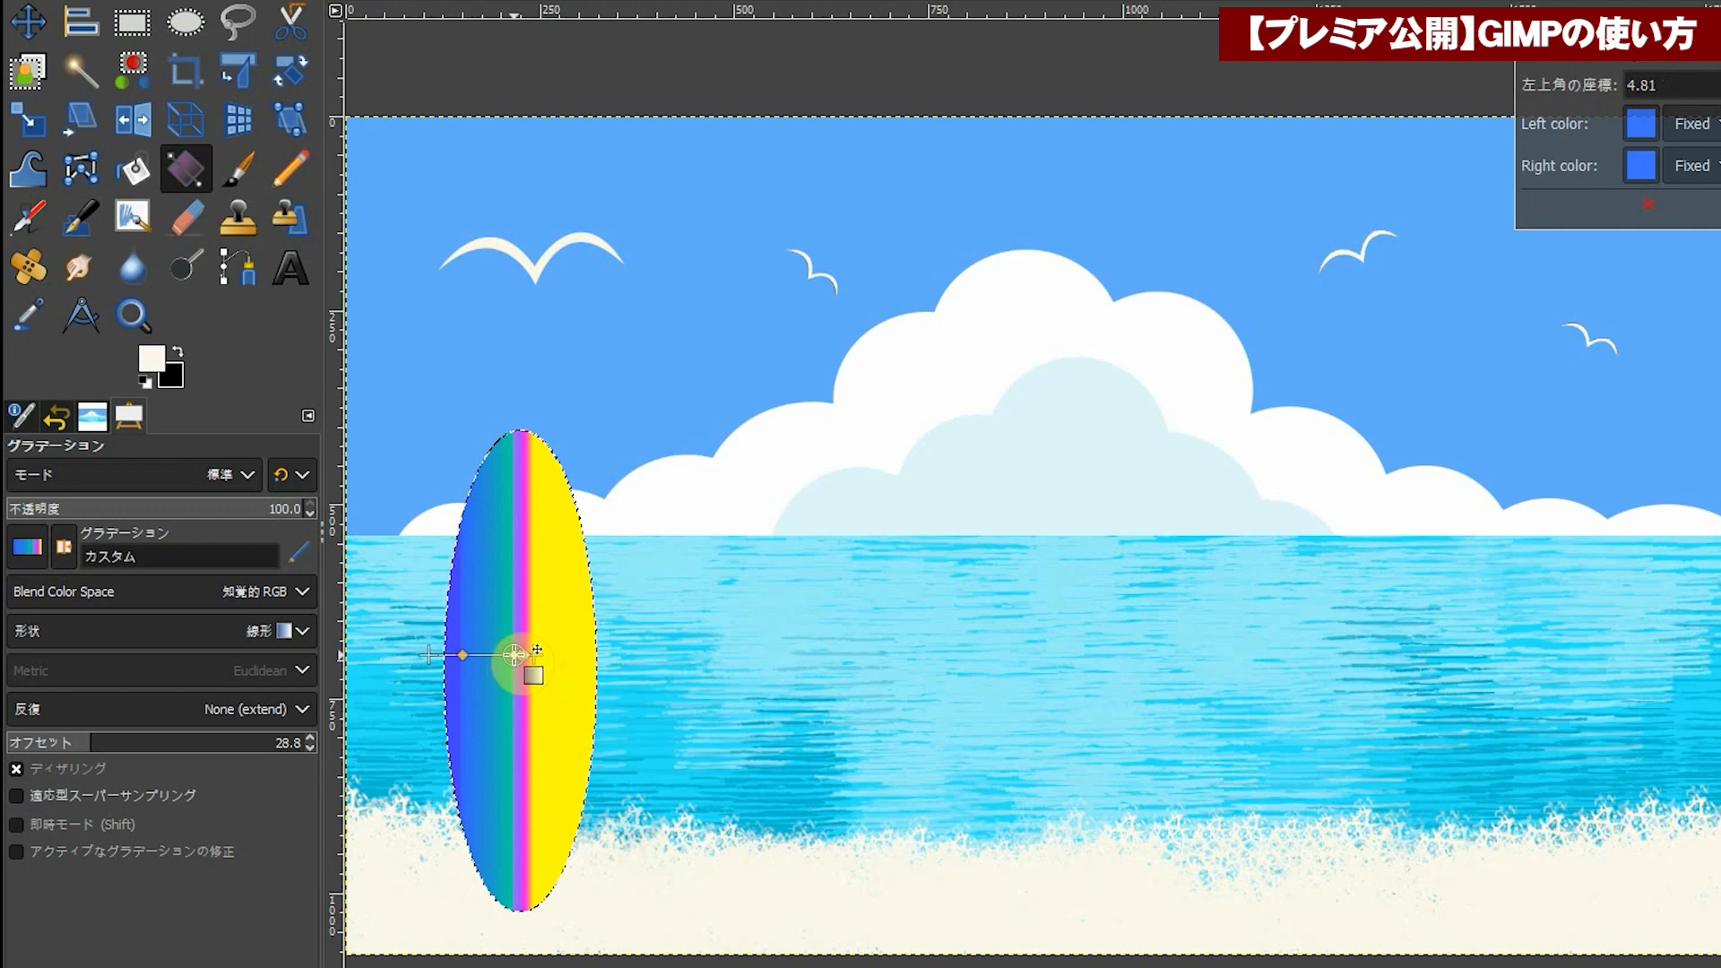
pyautogui.click(526, 651)
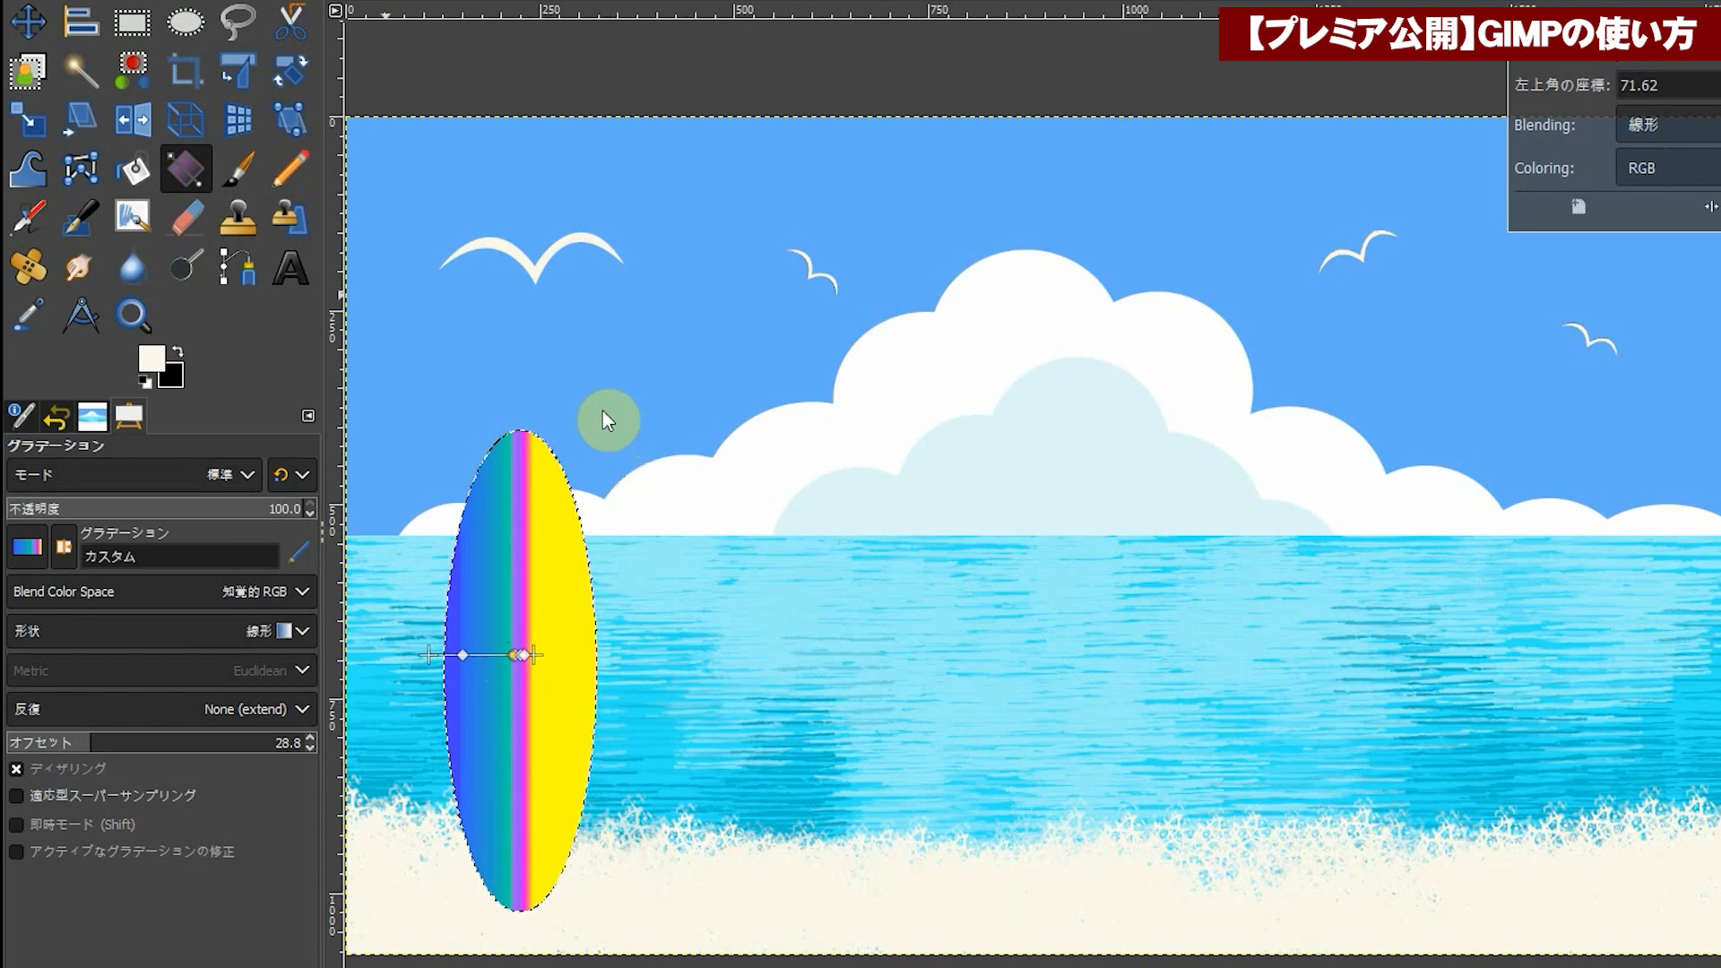
# Step: Make a second elliptical selection of about 206 × 626 px just right of the first surfboard
pyautogui.click(186, 21)
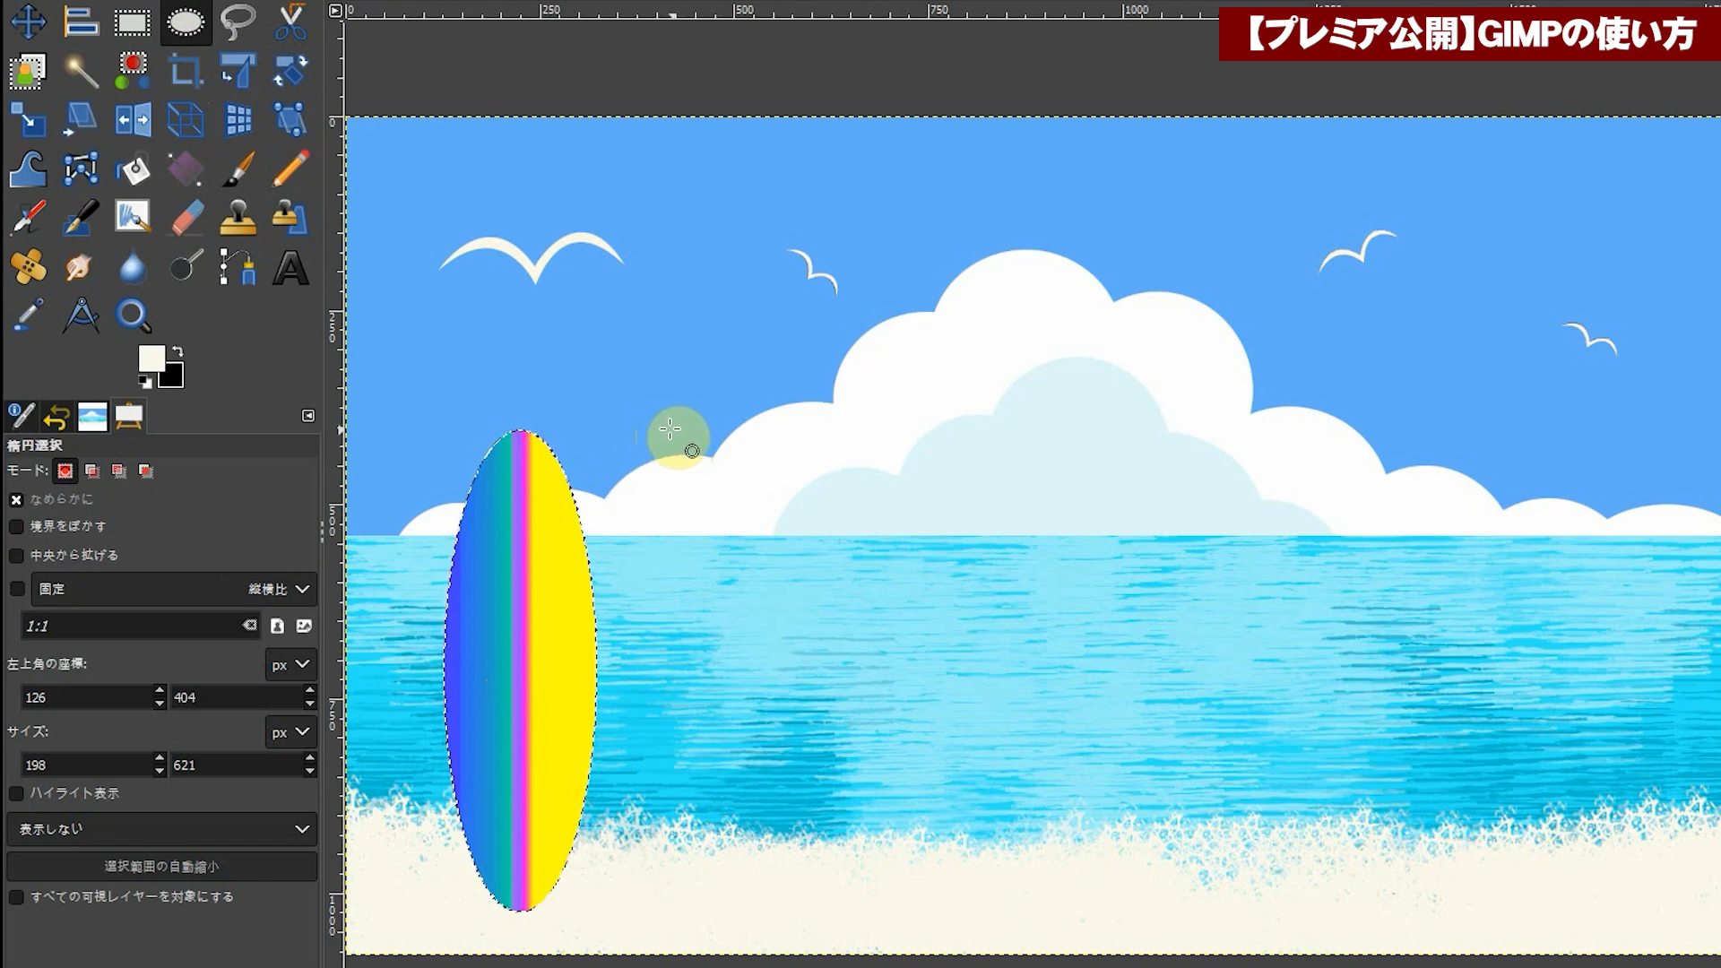
pyautogui.moveTo(646, 426); pyautogui.dragTo(718, 534)
pyautogui.moveTo(670, 466); pyautogui.dragTo(805, 911)
pyautogui.moveTo(741, 779); pyautogui.dragTo(695, 751)
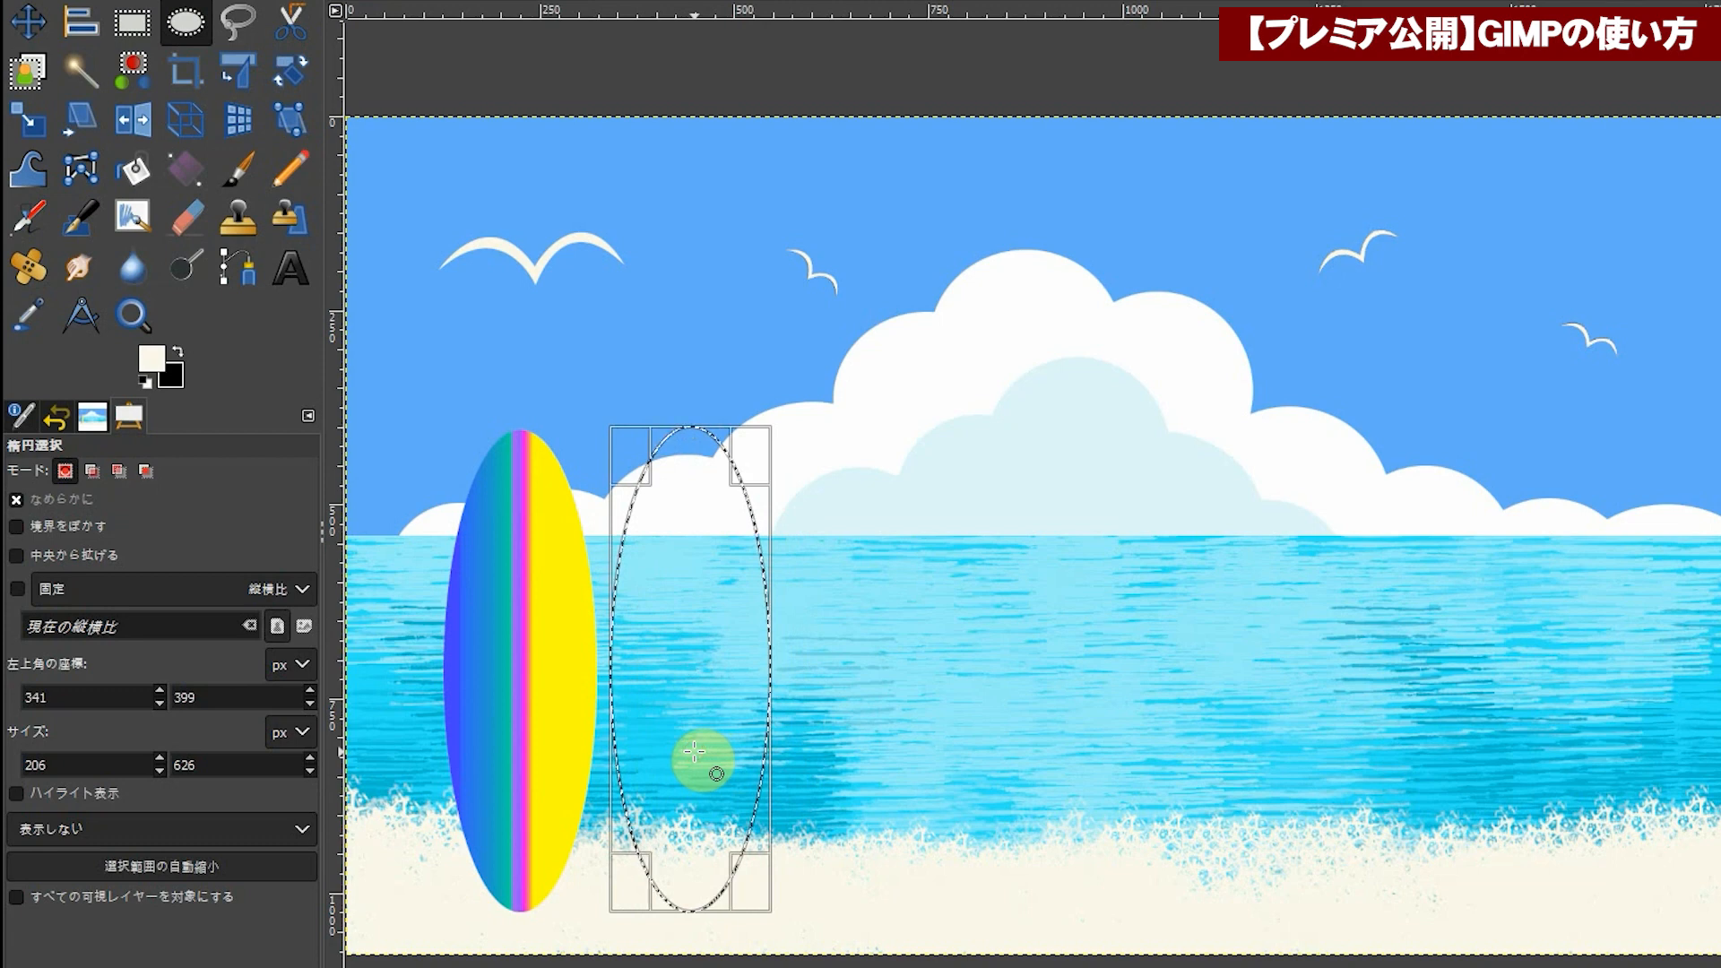
pyautogui.click(695, 751)
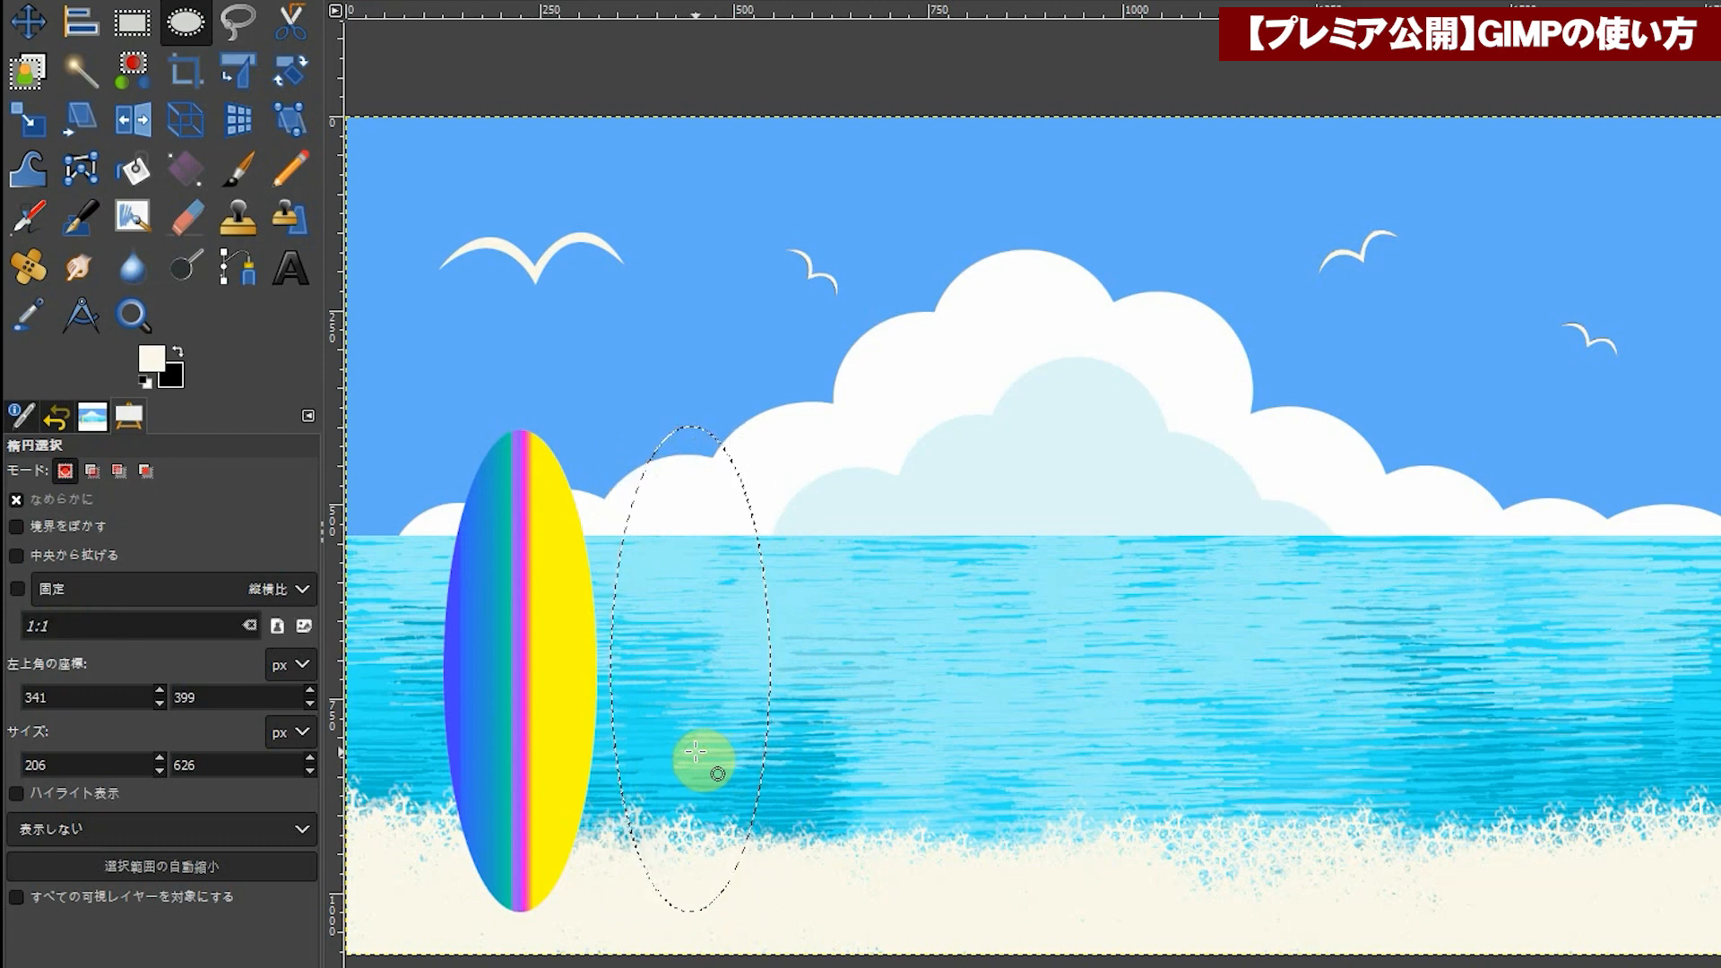
# Step: Fill the second elliptical selection with a horizontal linear Pastels gradient
pyautogui.click(202, 176)
pyautogui.click(25, 550)
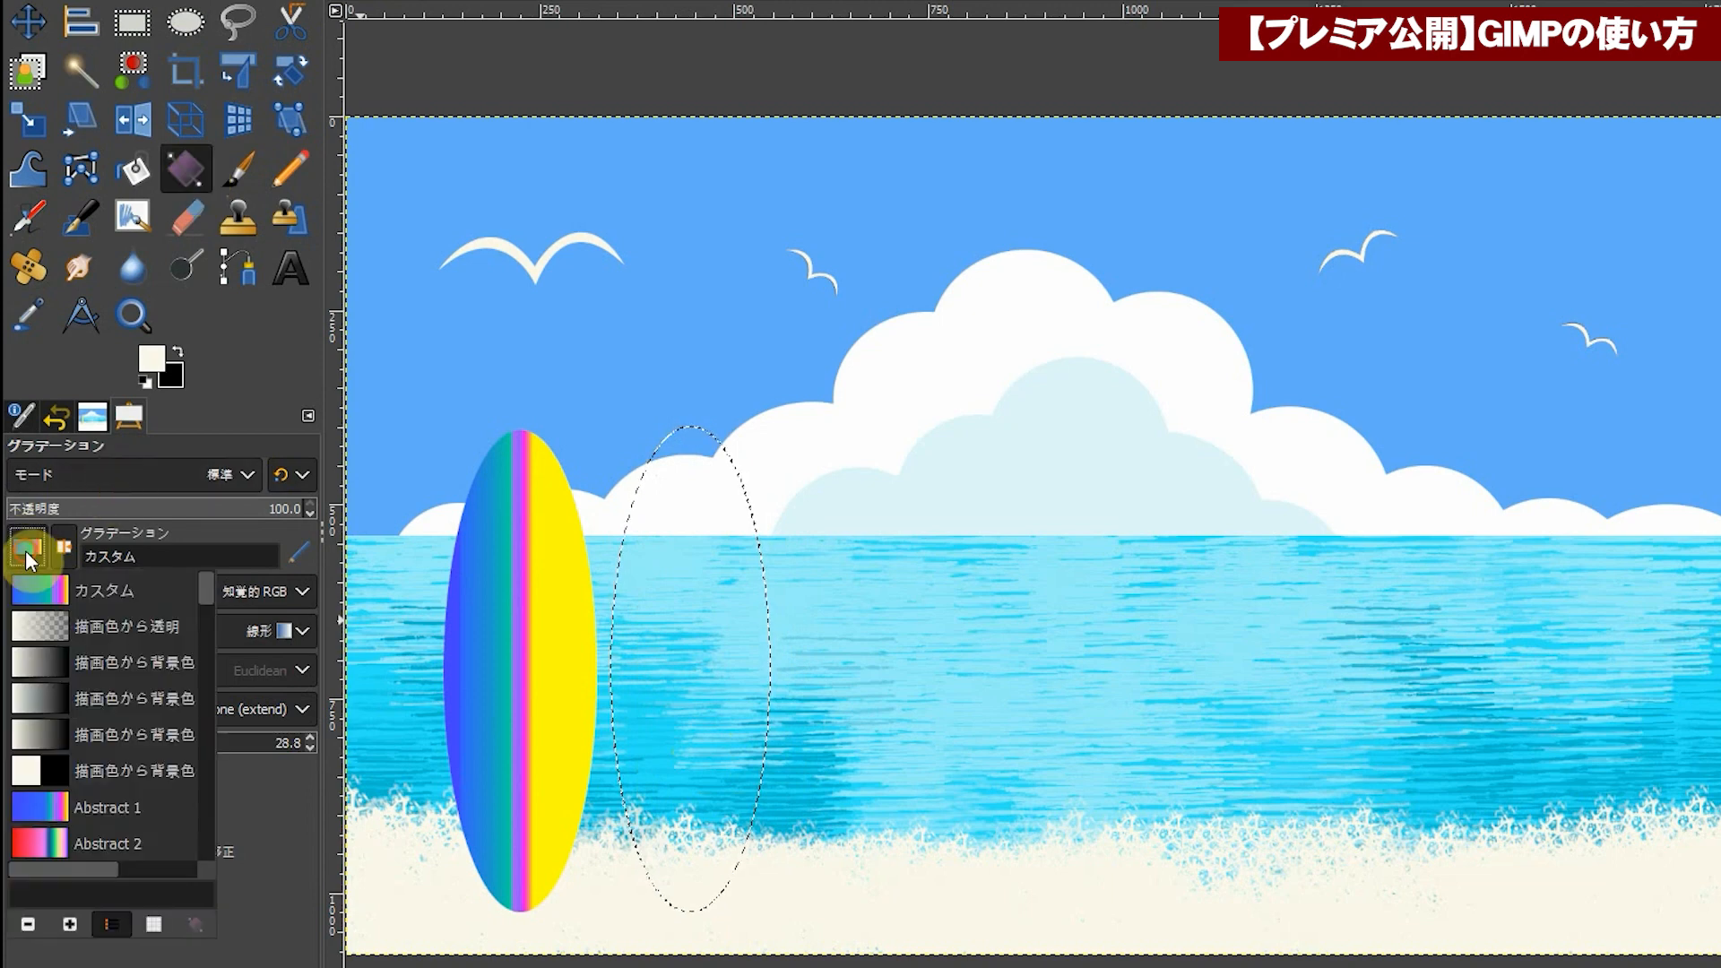
pyautogui.scroll(-10, 202, 594)
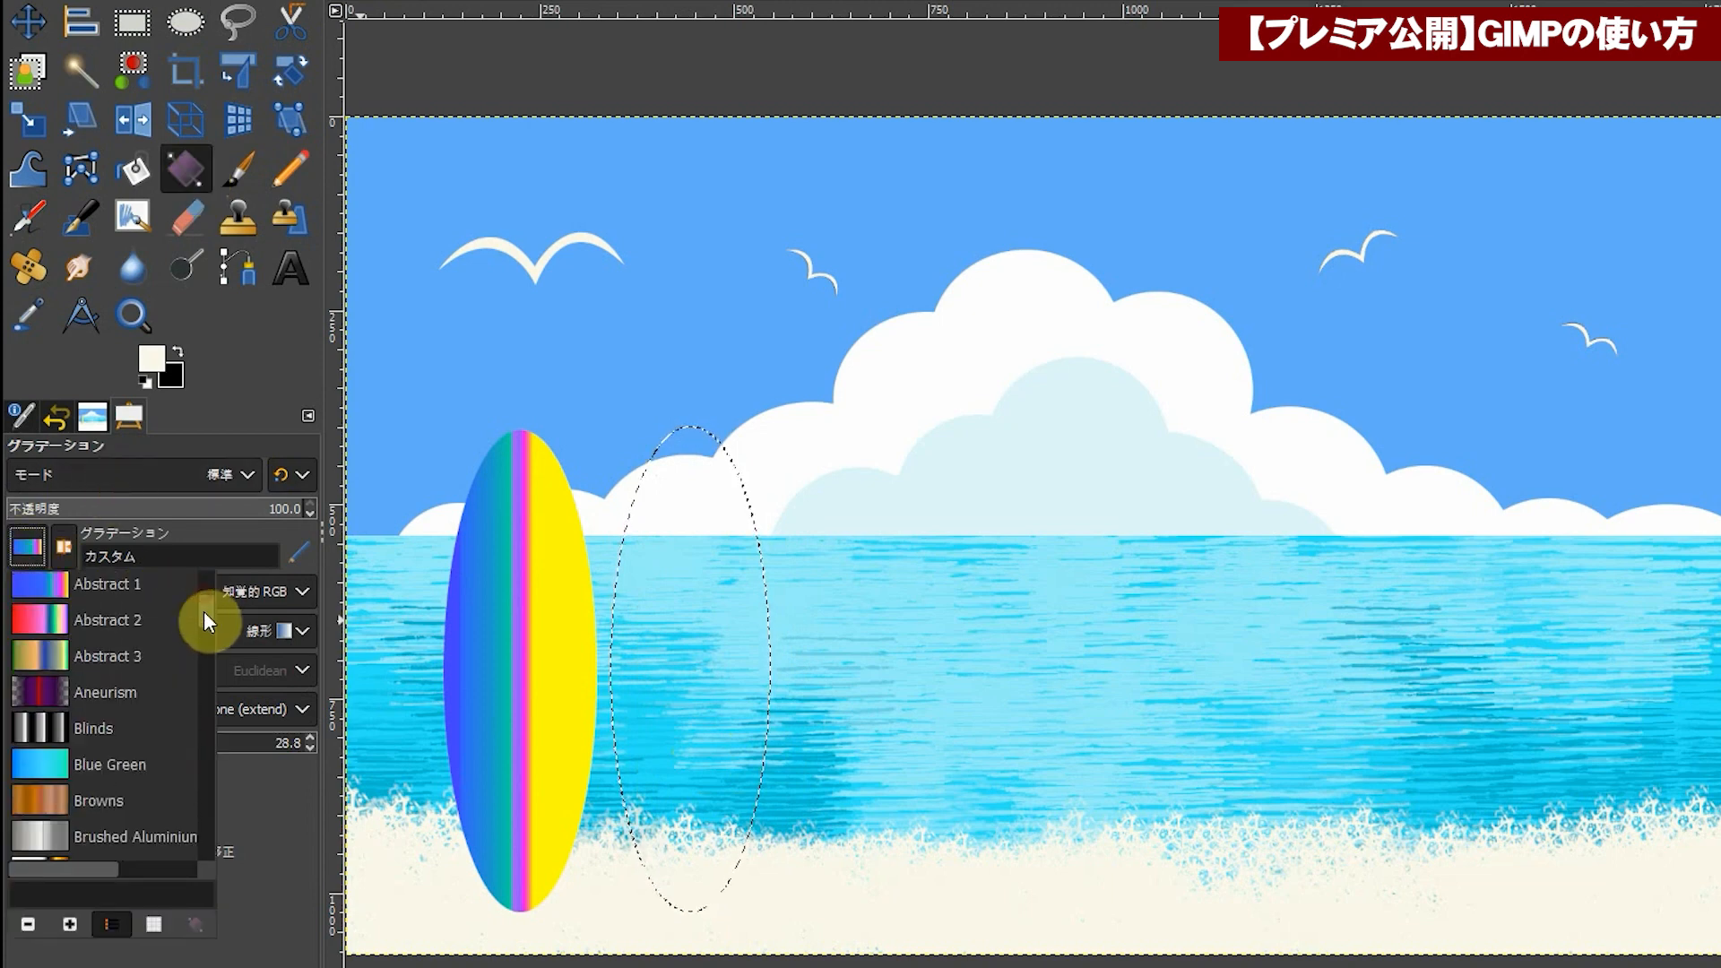
pyautogui.scroll(-8, 198, 643)
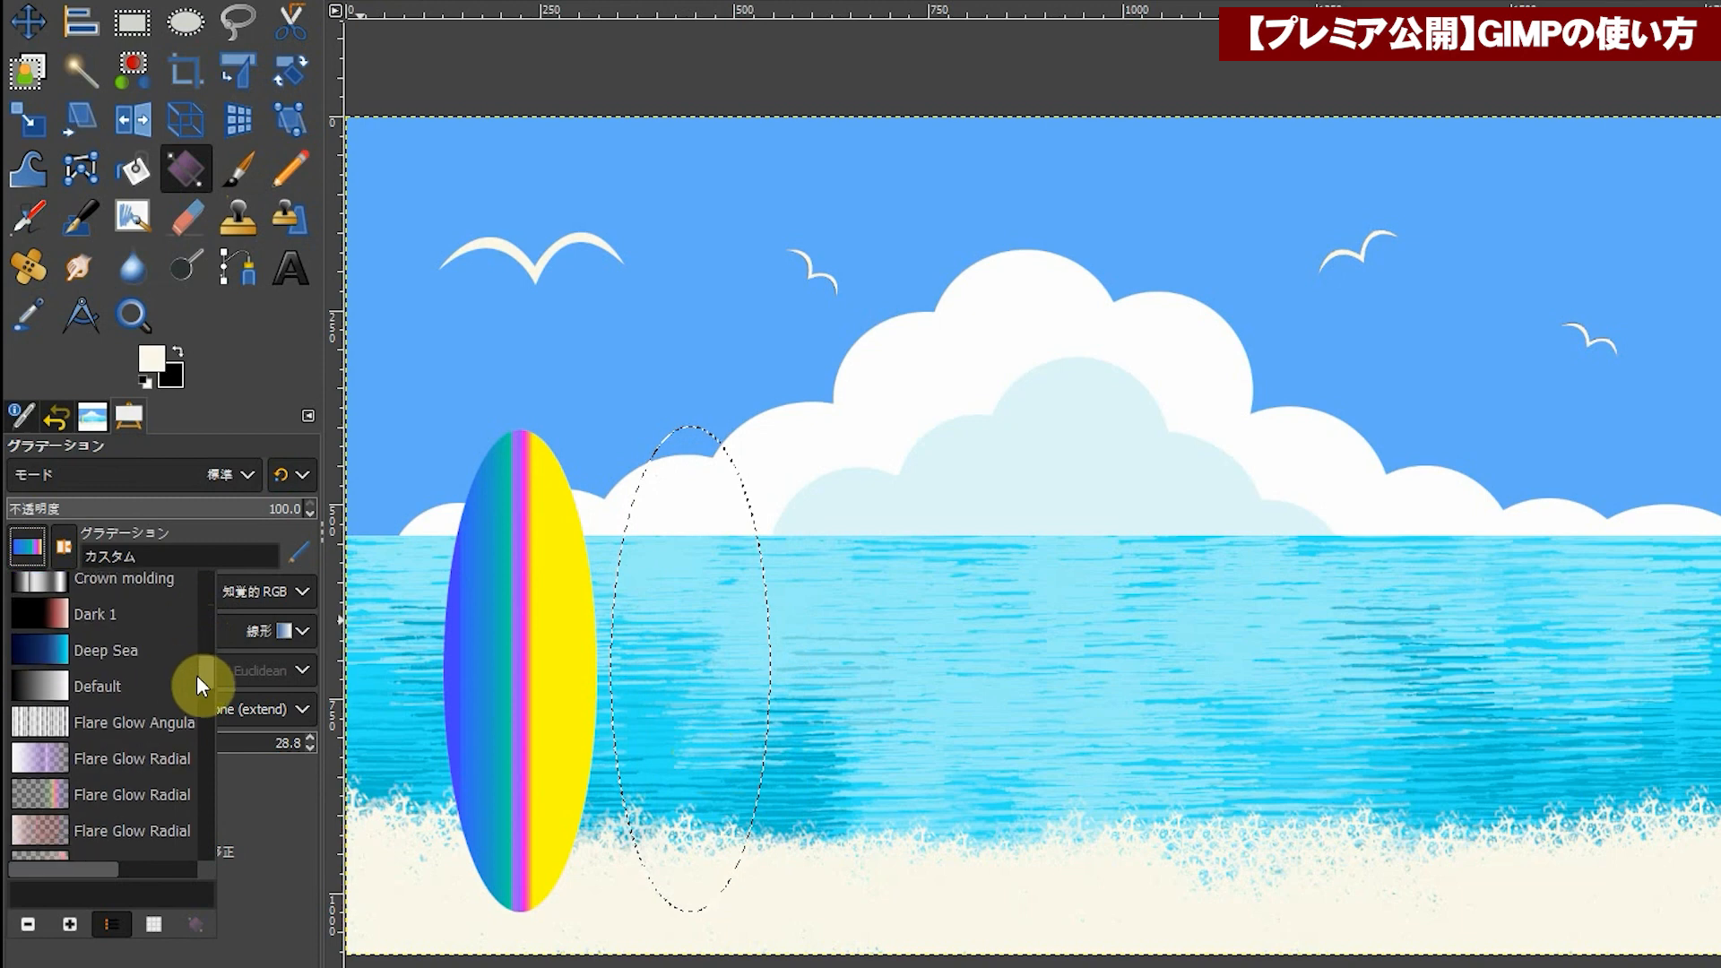
pyautogui.moveTo(199, 692); pyautogui.dragTo(198, 766)
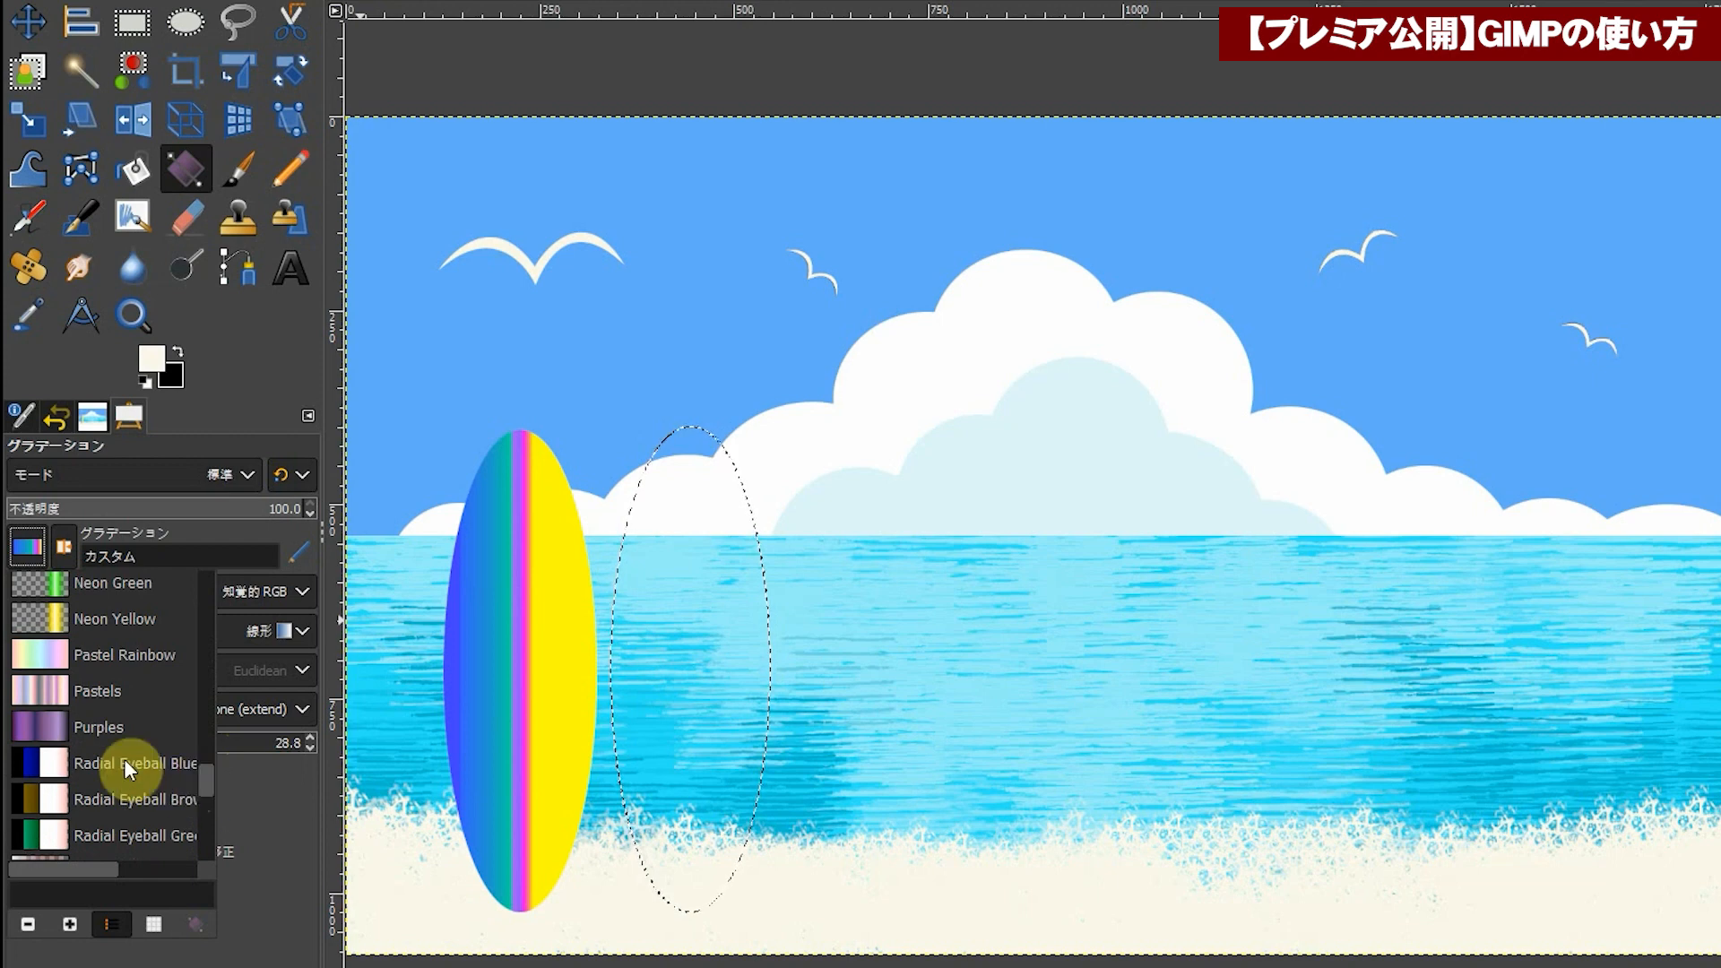
pyautogui.click(47, 695)
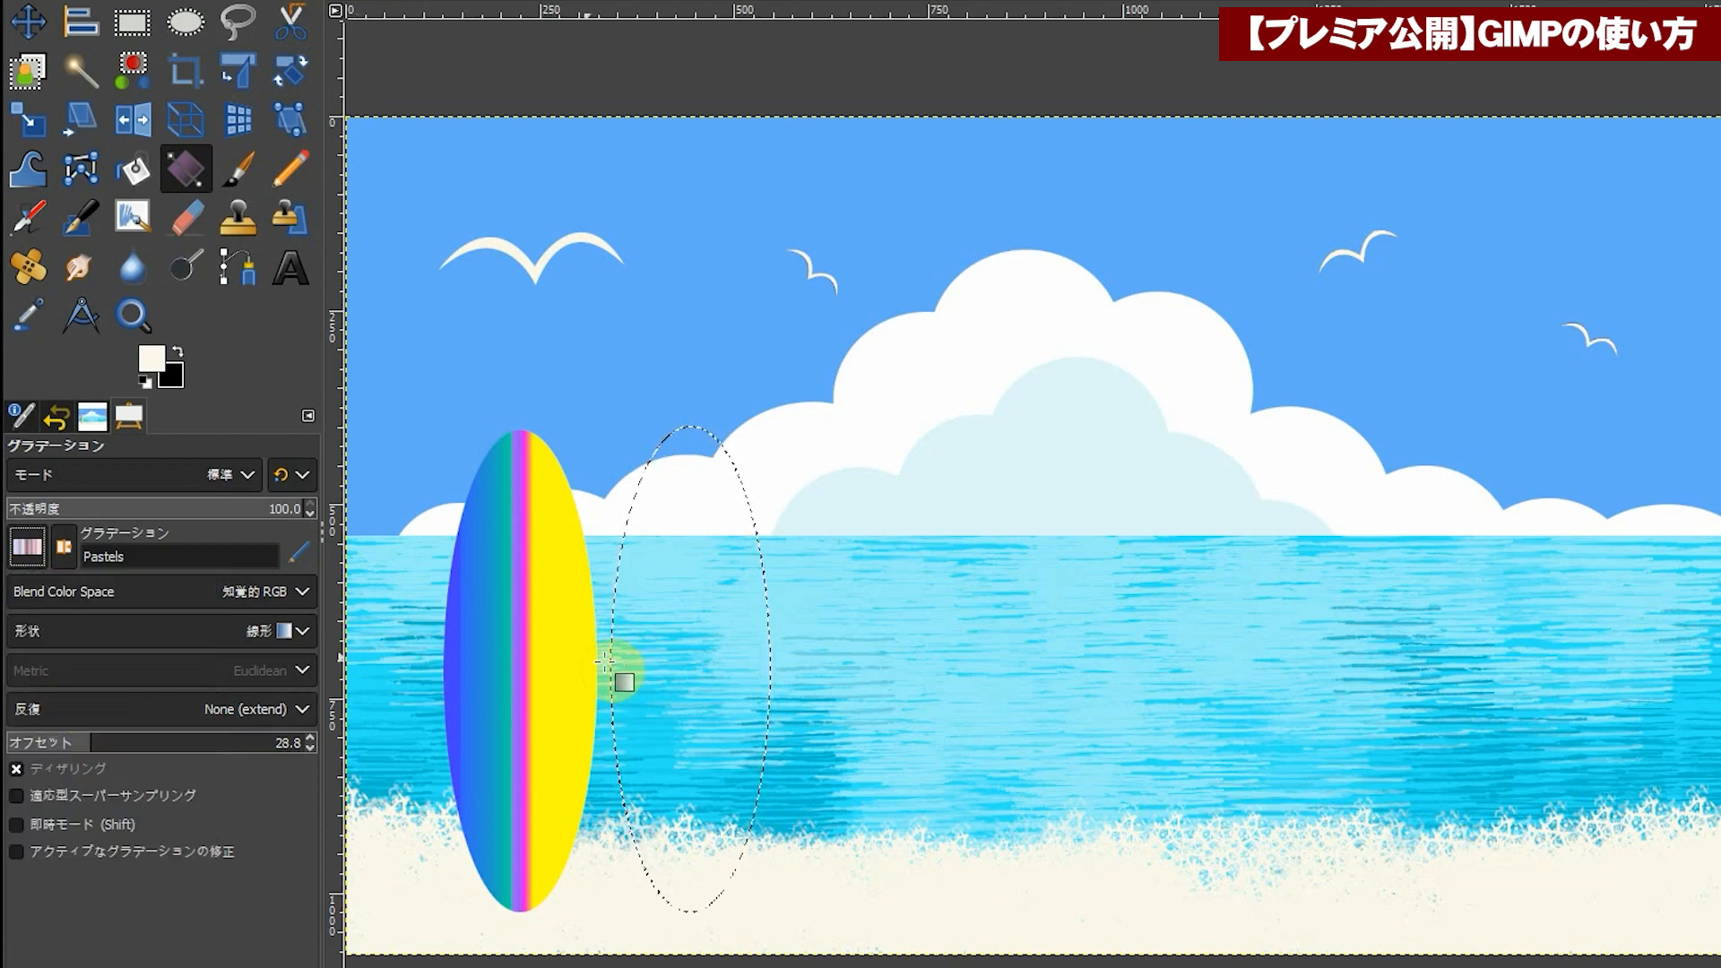
pyautogui.moveTo(599, 659); pyautogui.dragTo(726, 657)
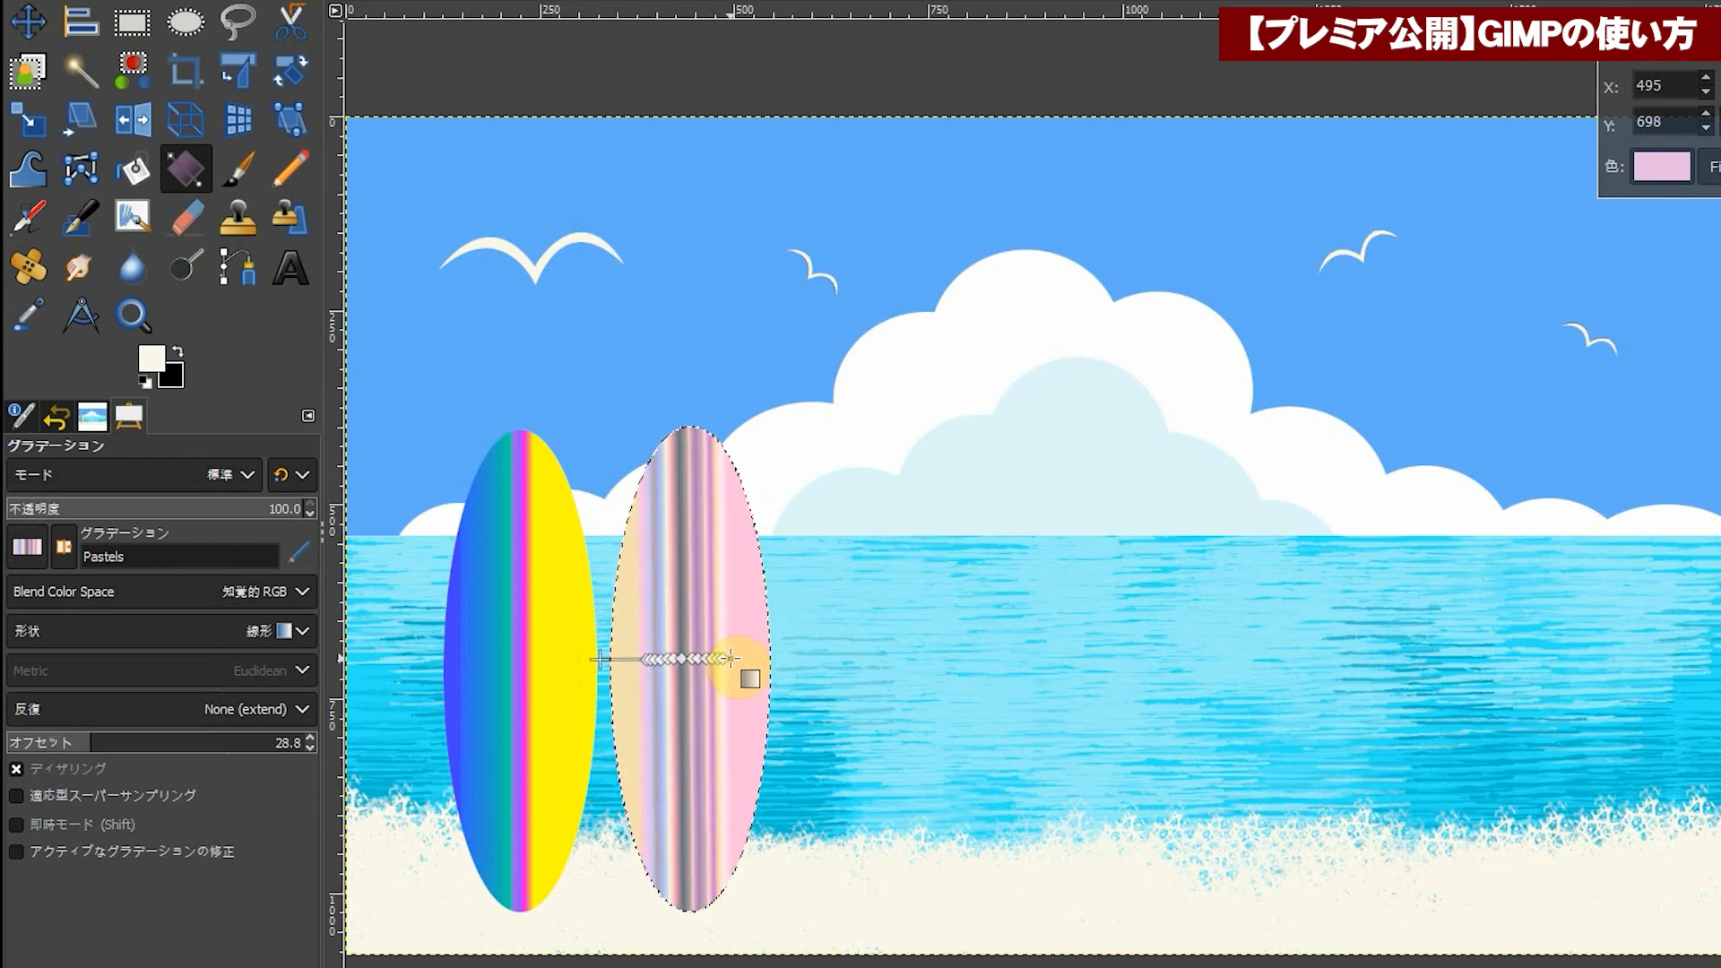
pyautogui.moveTo(731, 659); pyautogui.dragTo(732, 659)
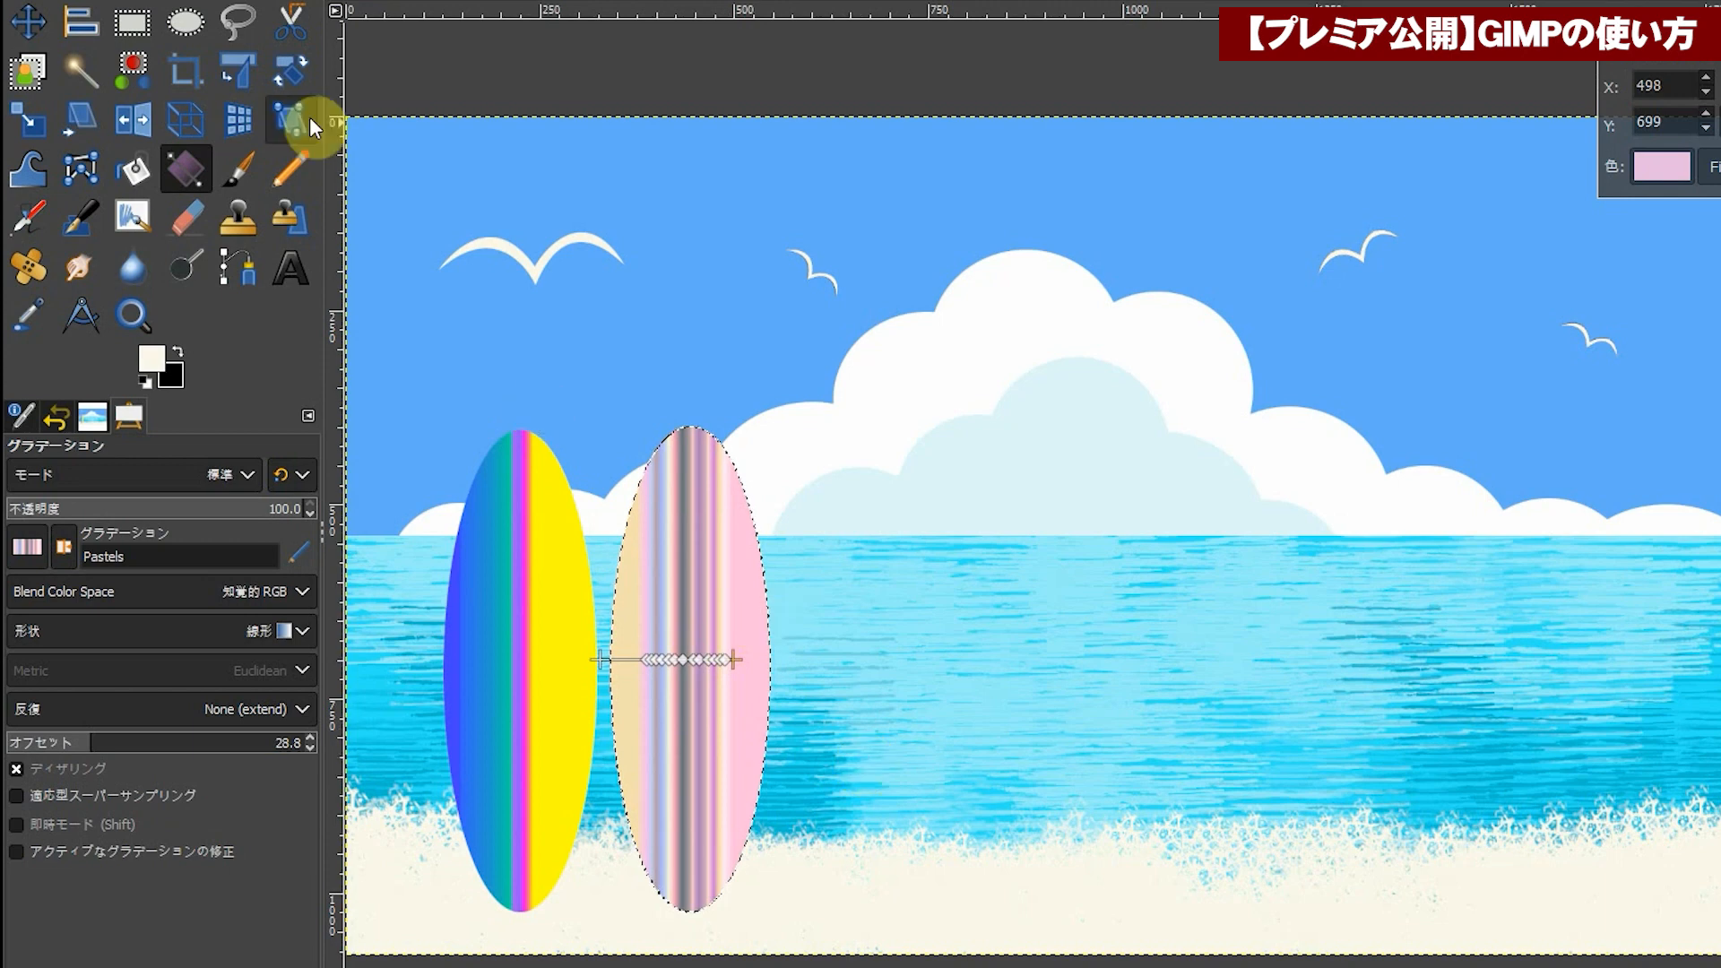
# Step: Switch to the Move tool and clear the selection around the second surfboard
pyautogui.click(29, 22)
pyautogui.click(152, 0)
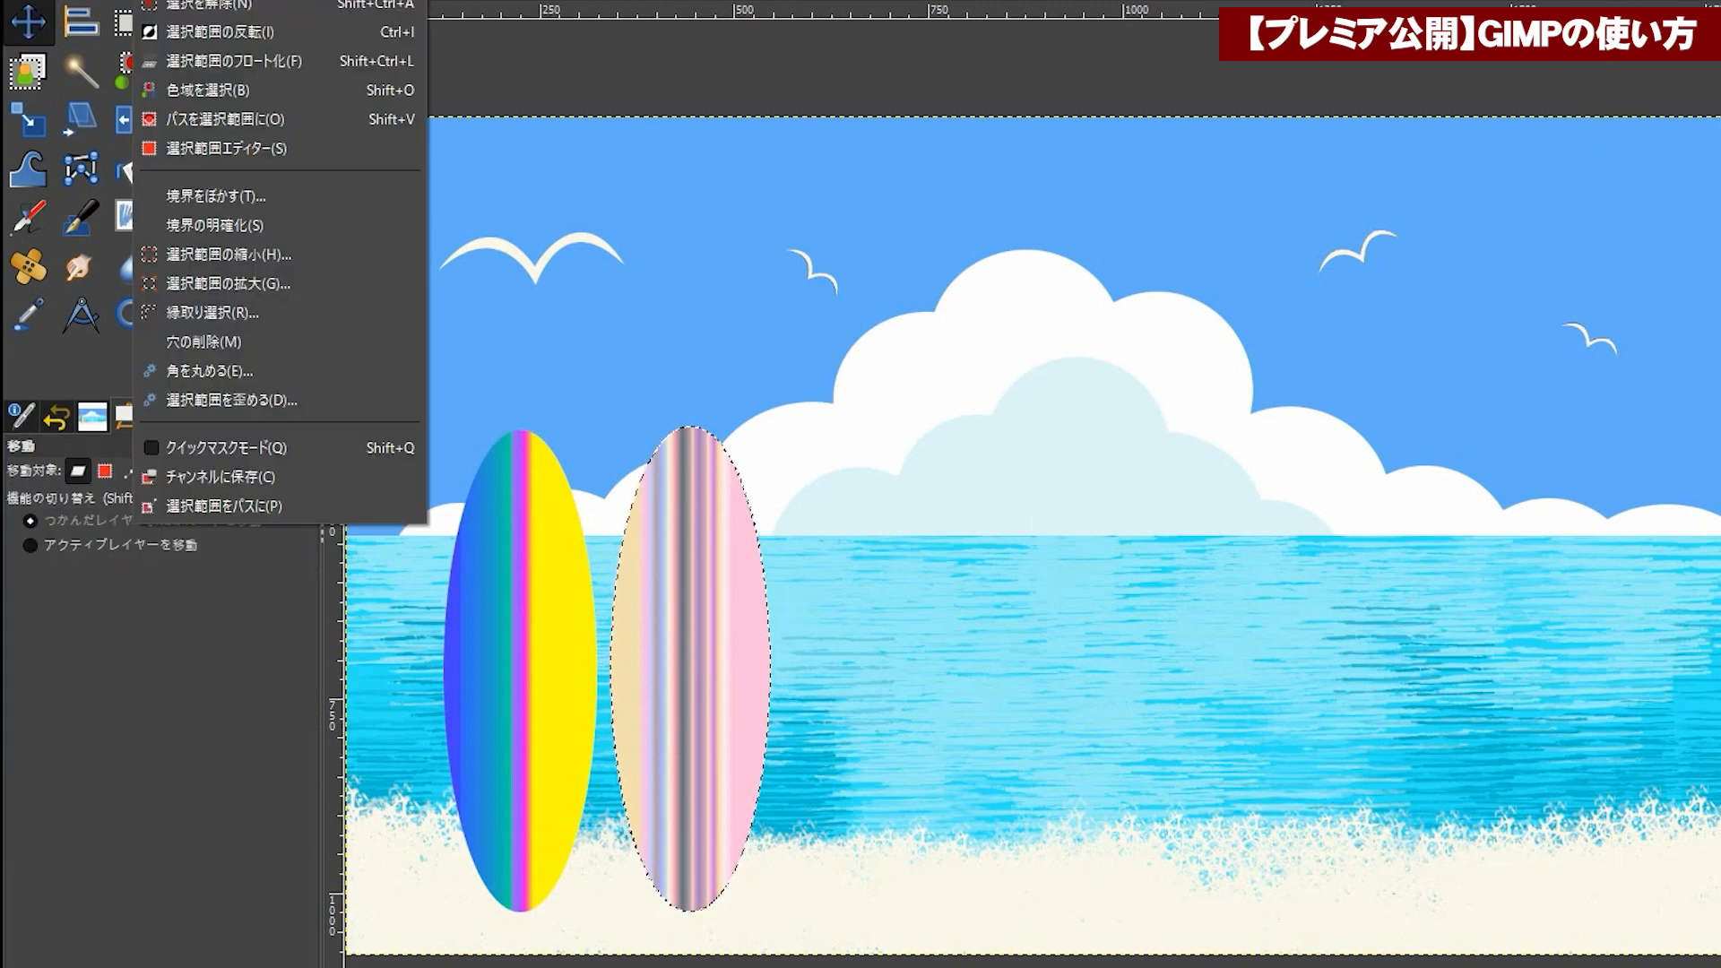
pyautogui.click(190, 9)
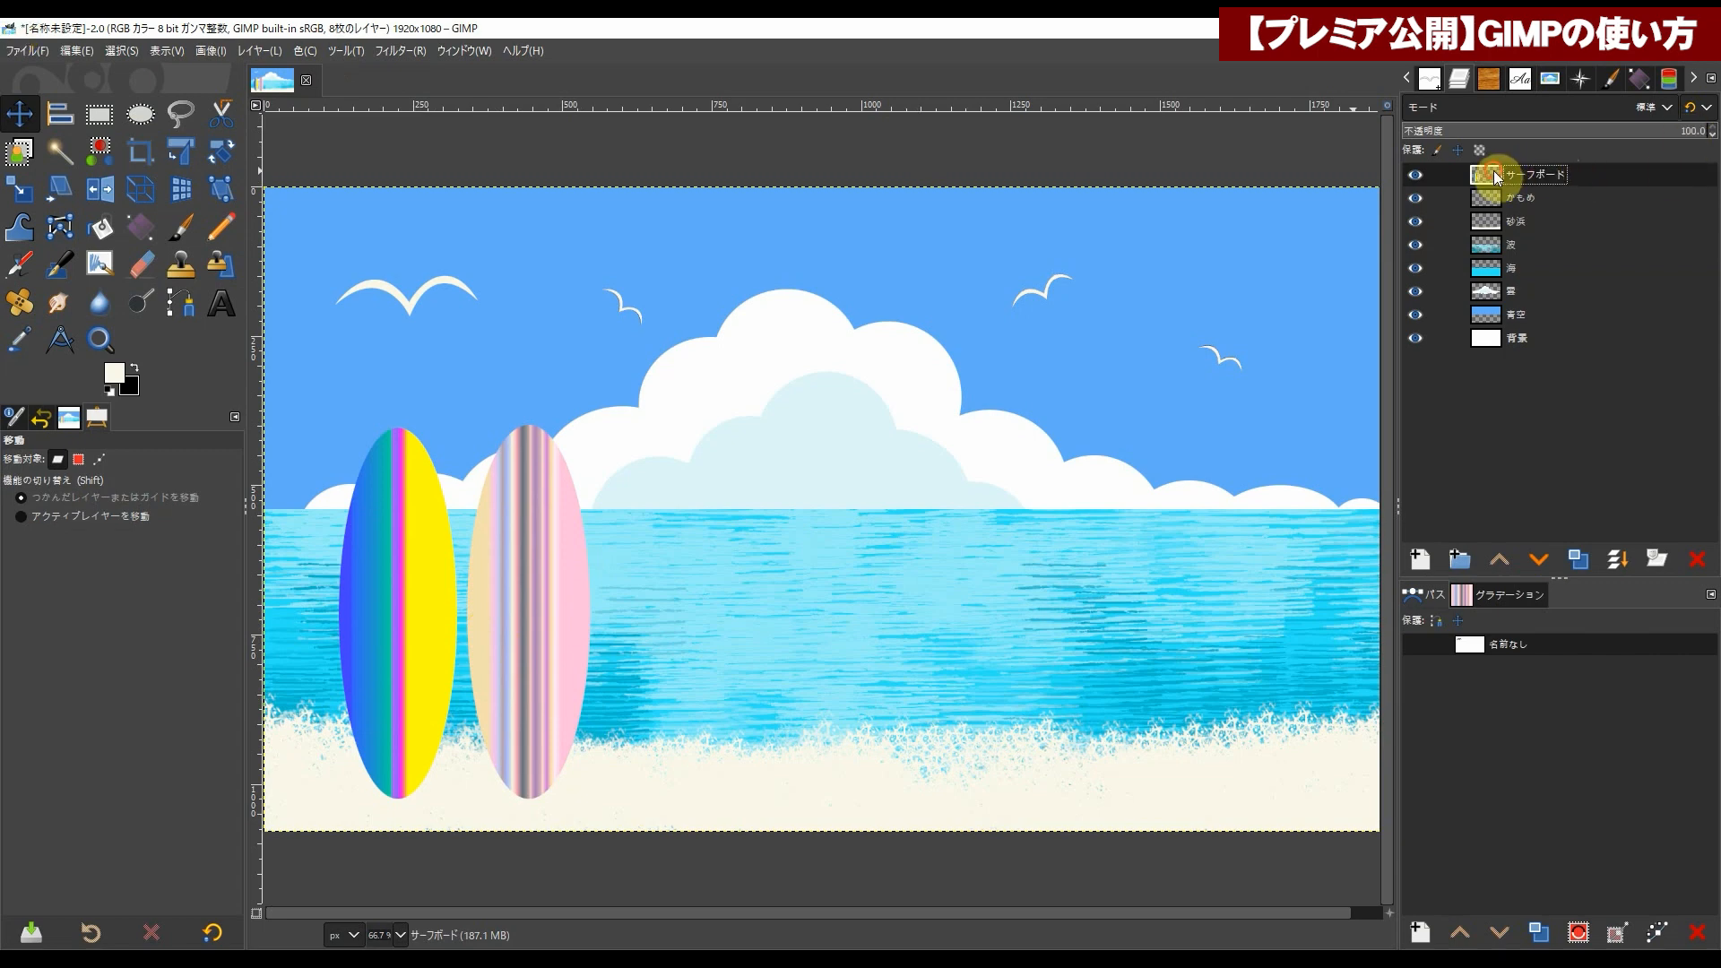
# Step: Try a Long Shadow filter on the サーフボード layer with angle 8.71 and length 24.5
pyautogui.click(400, 52)
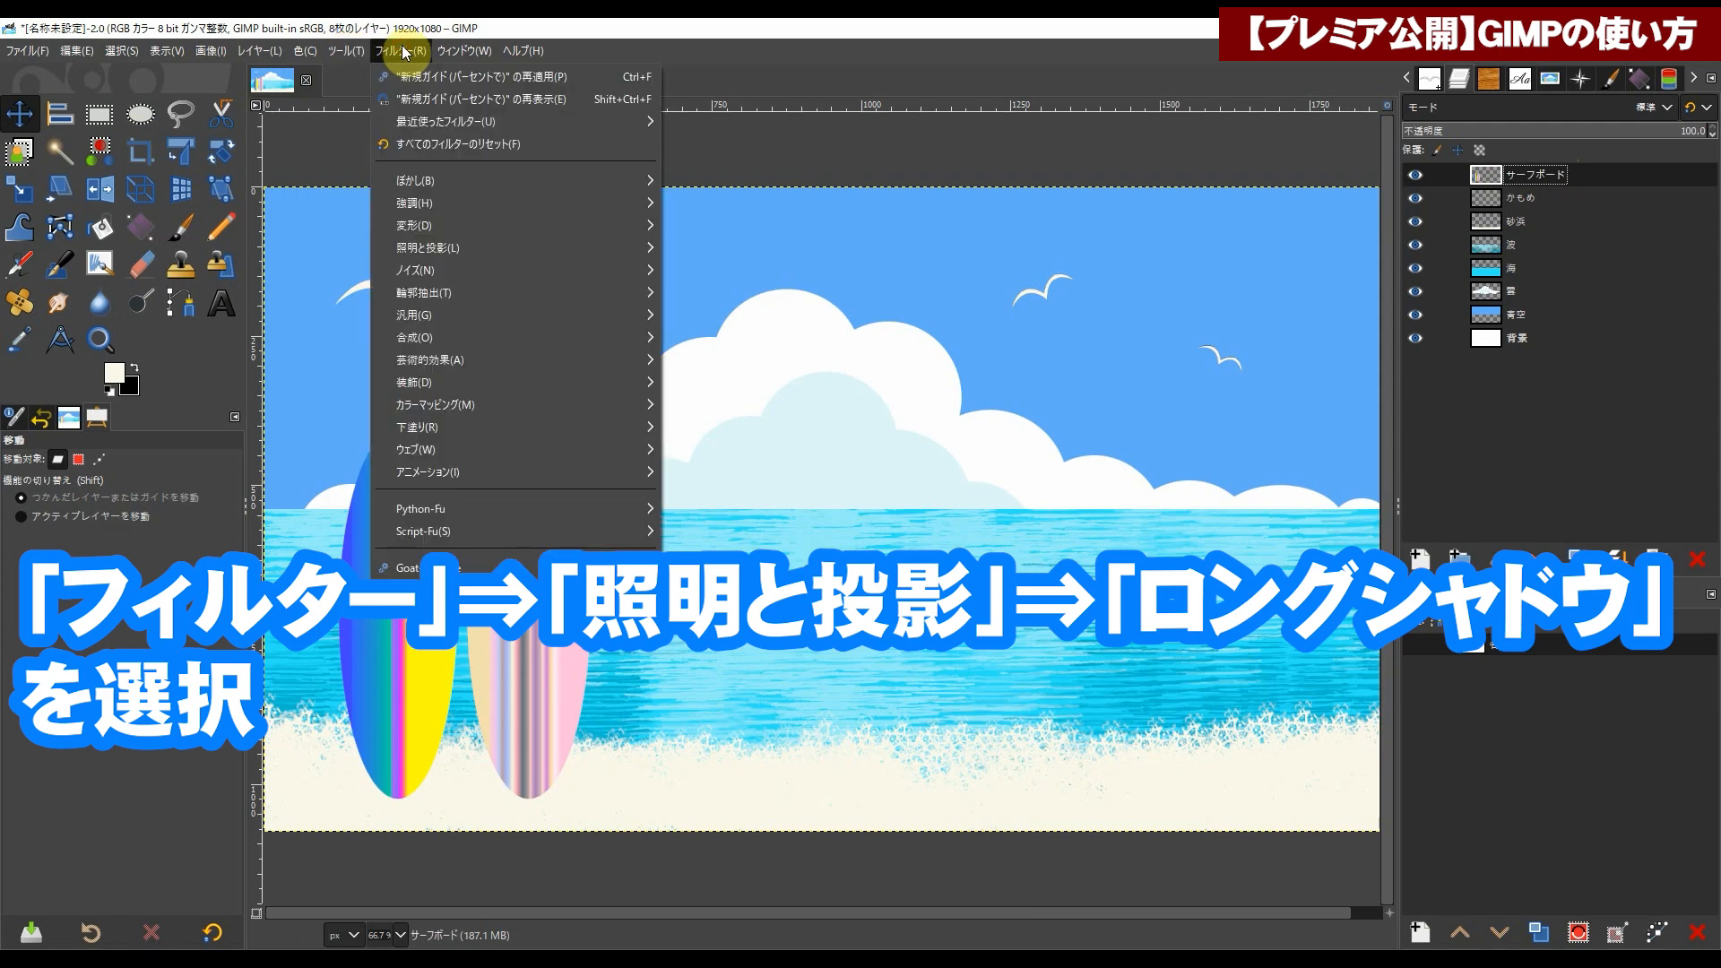
pyautogui.moveTo(449, 253)
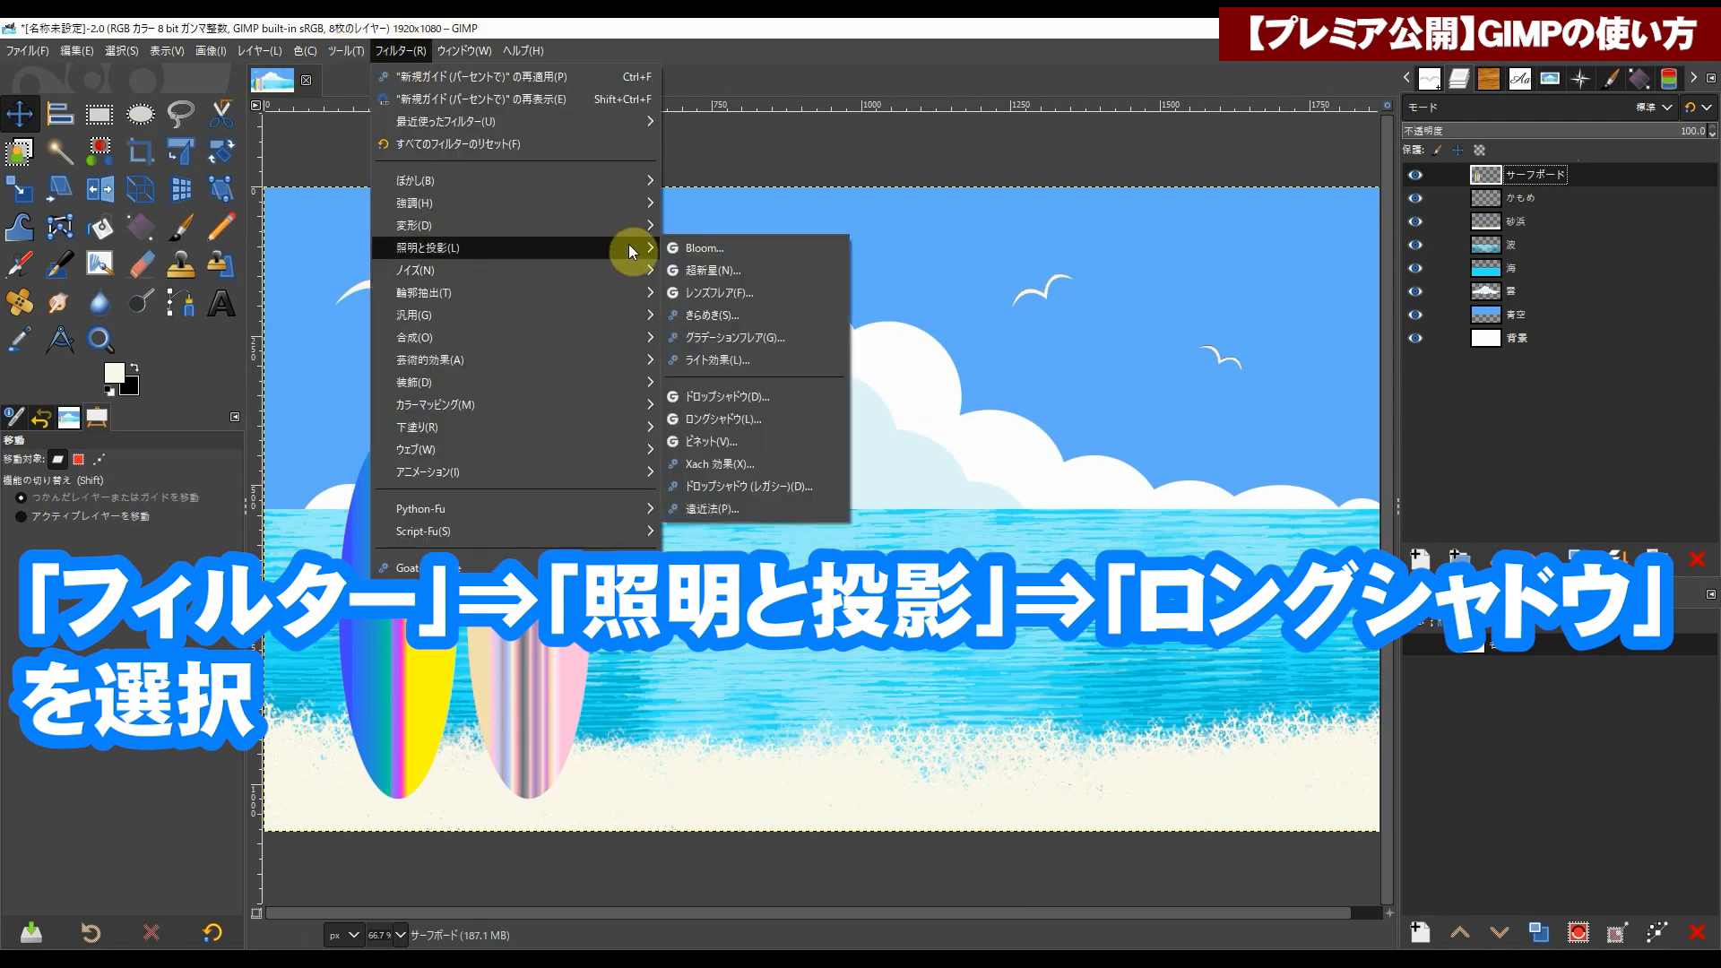
pyautogui.click(722, 420)
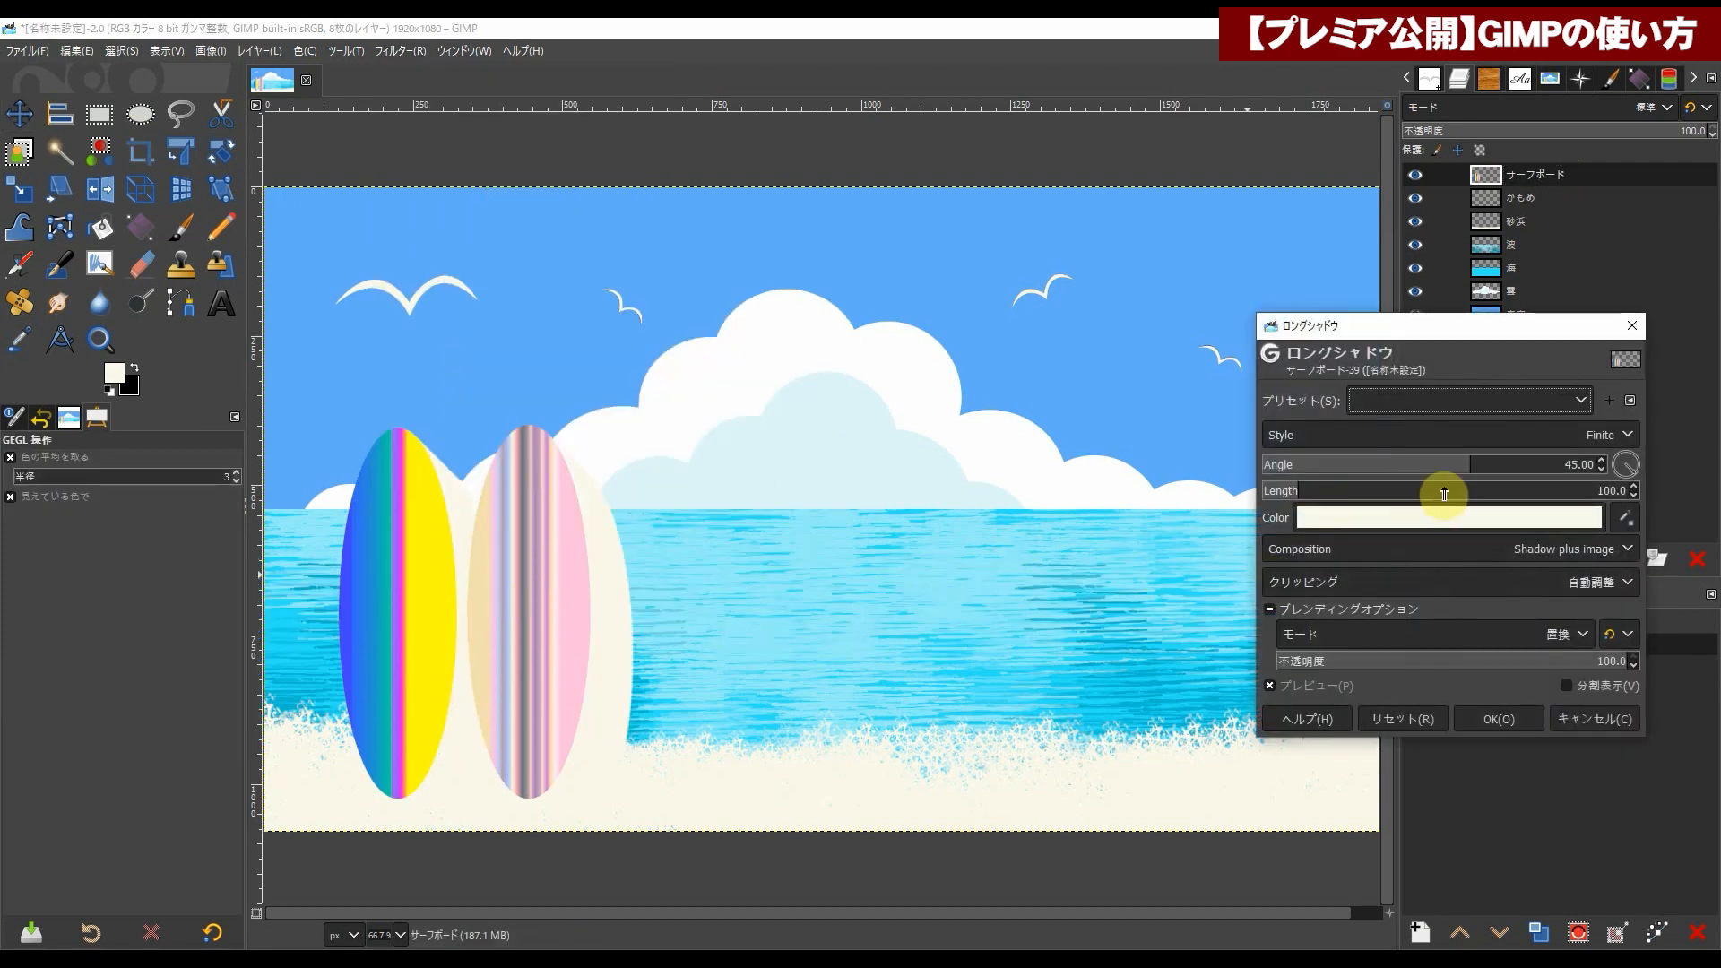
pyautogui.moveTo(1461, 464)
pyautogui.mouseDown()
pyautogui.moveTo(1383, 462)
pyautogui.moveTo(1429, 464)
pyautogui.mouseUp()
pyautogui.moveTo(1306, 492); pyautogui.dragTo(1278, 494)
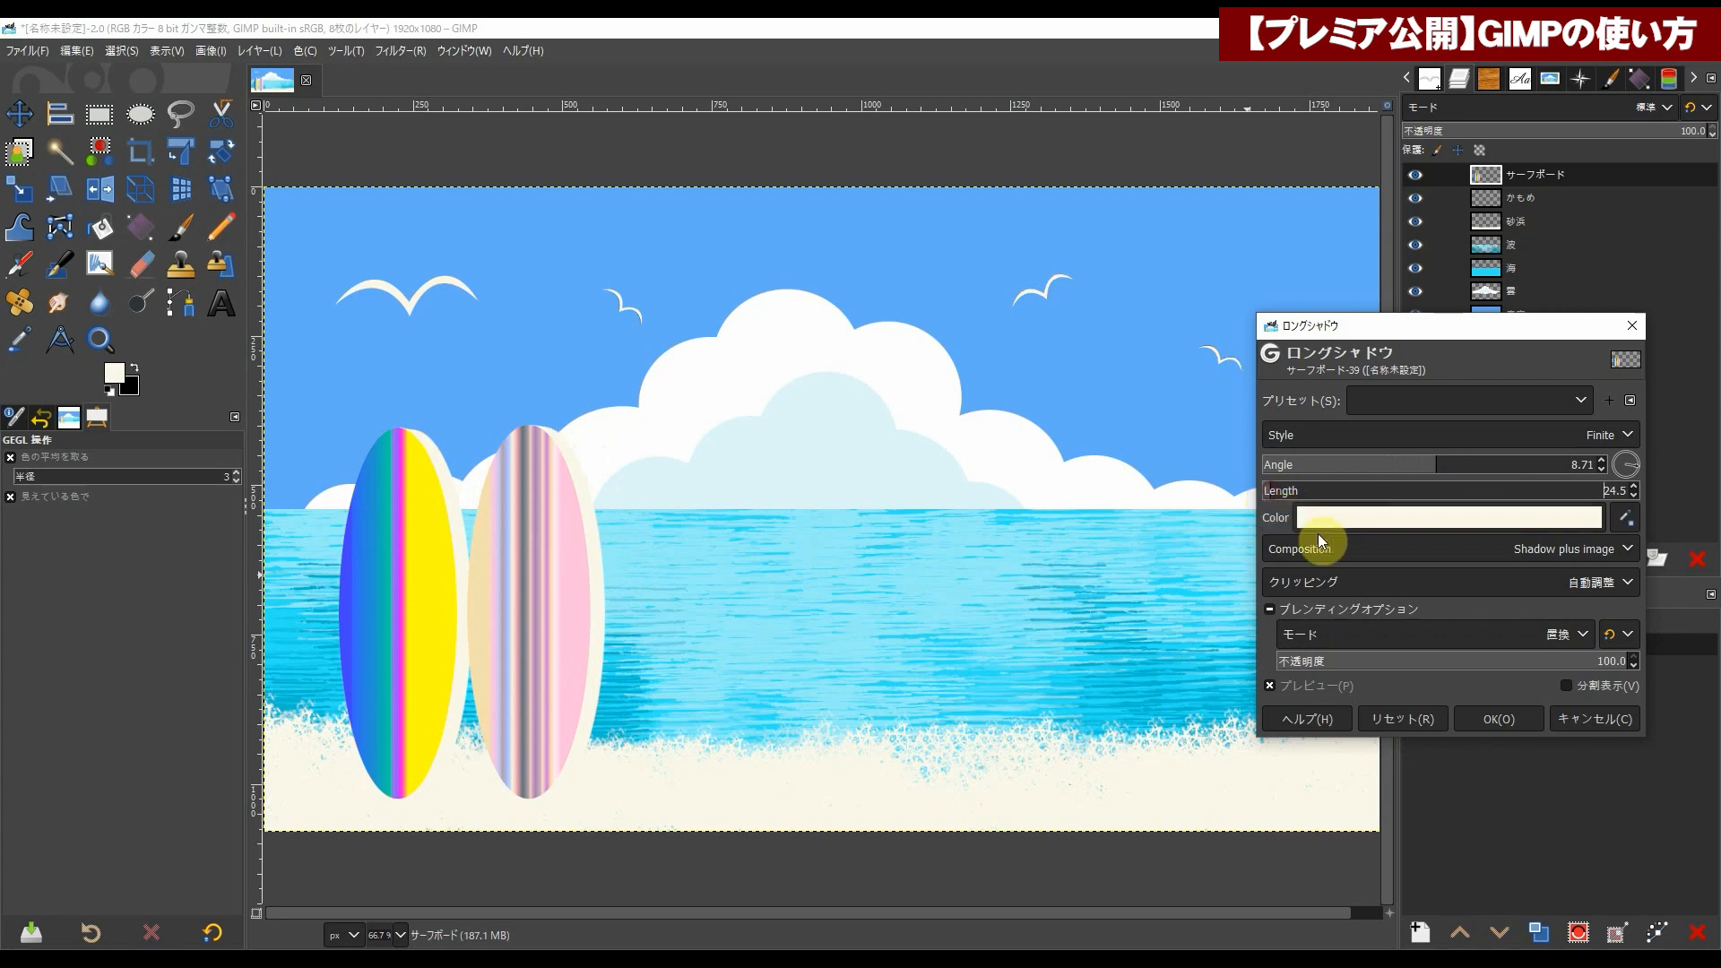
# Step: Preview the long shadow in yellow with length 14.7, and cancel the filter
pyautogui.click(1404, 522)
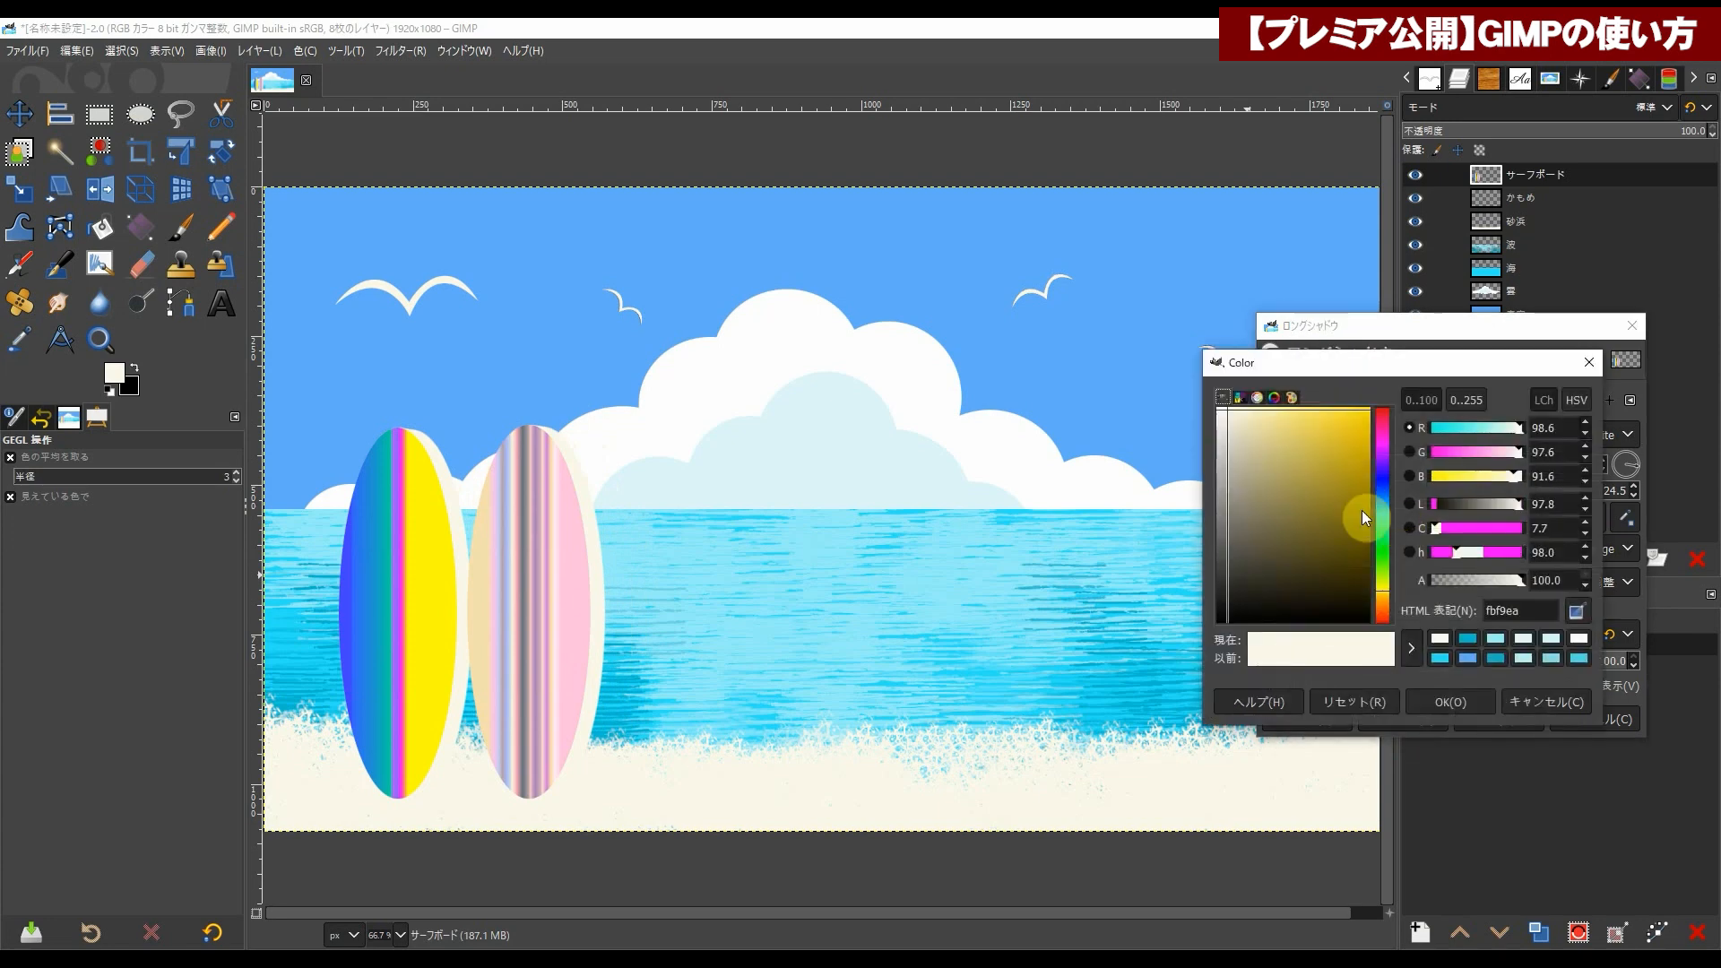
pyautogui.moveTo(1382, 545); pyautogui.dragTo(1376, 585)
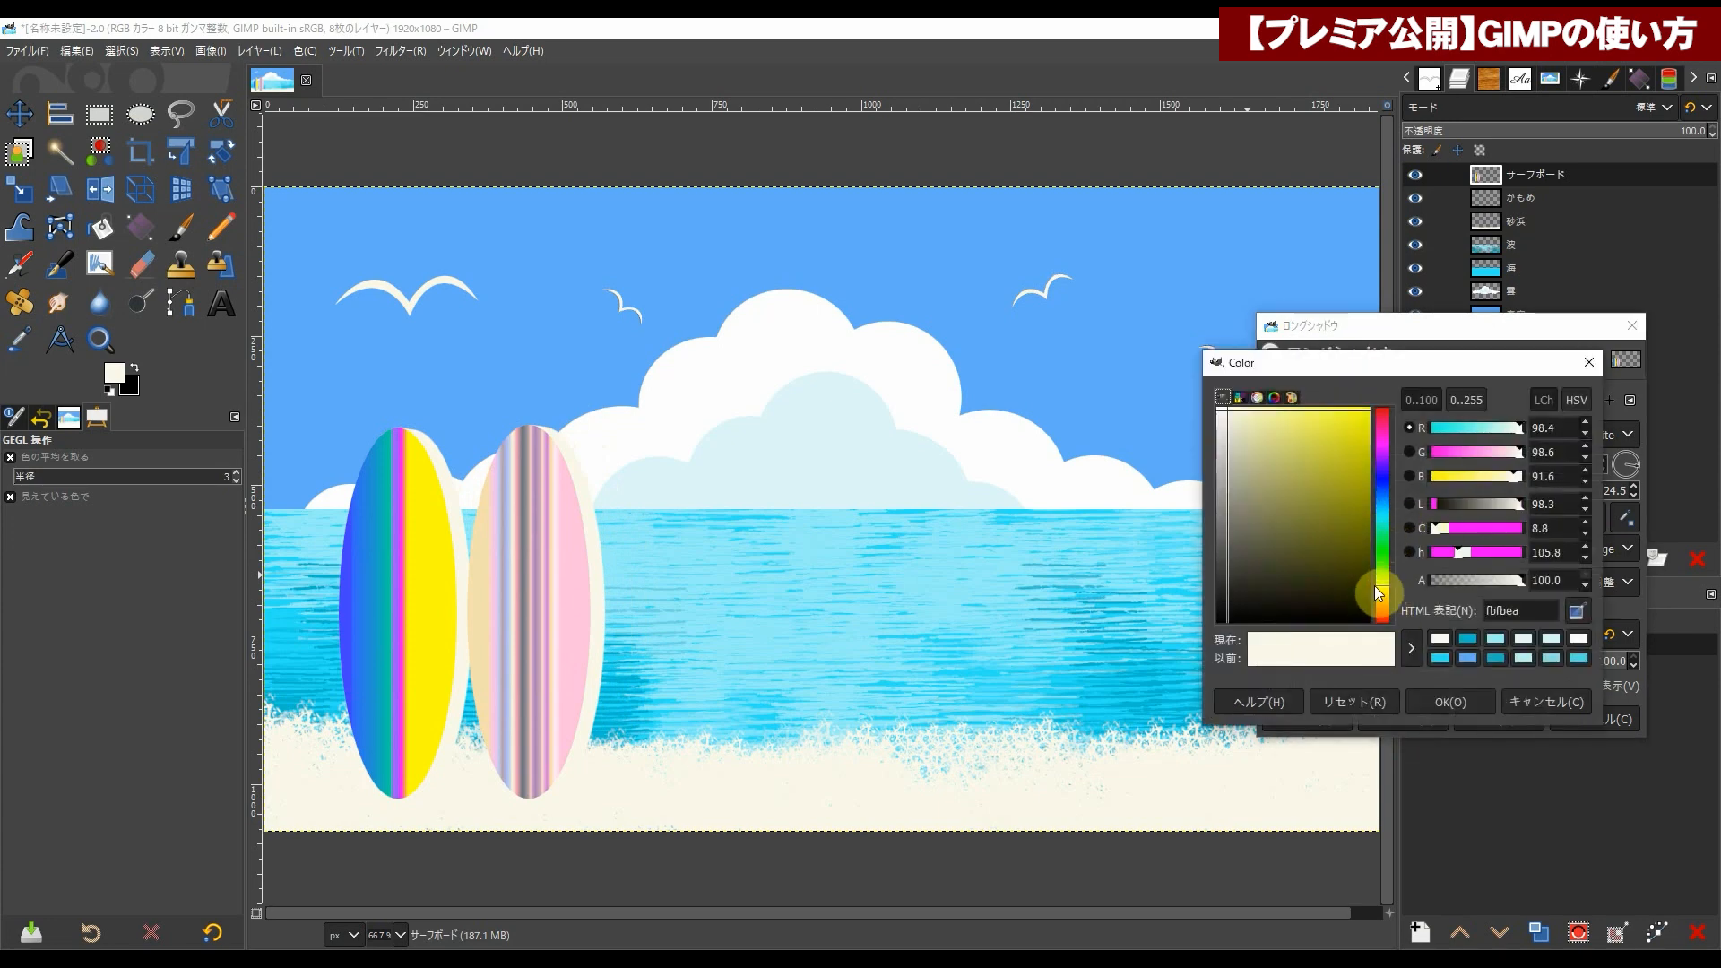
pyautogui.click(1367, 417)
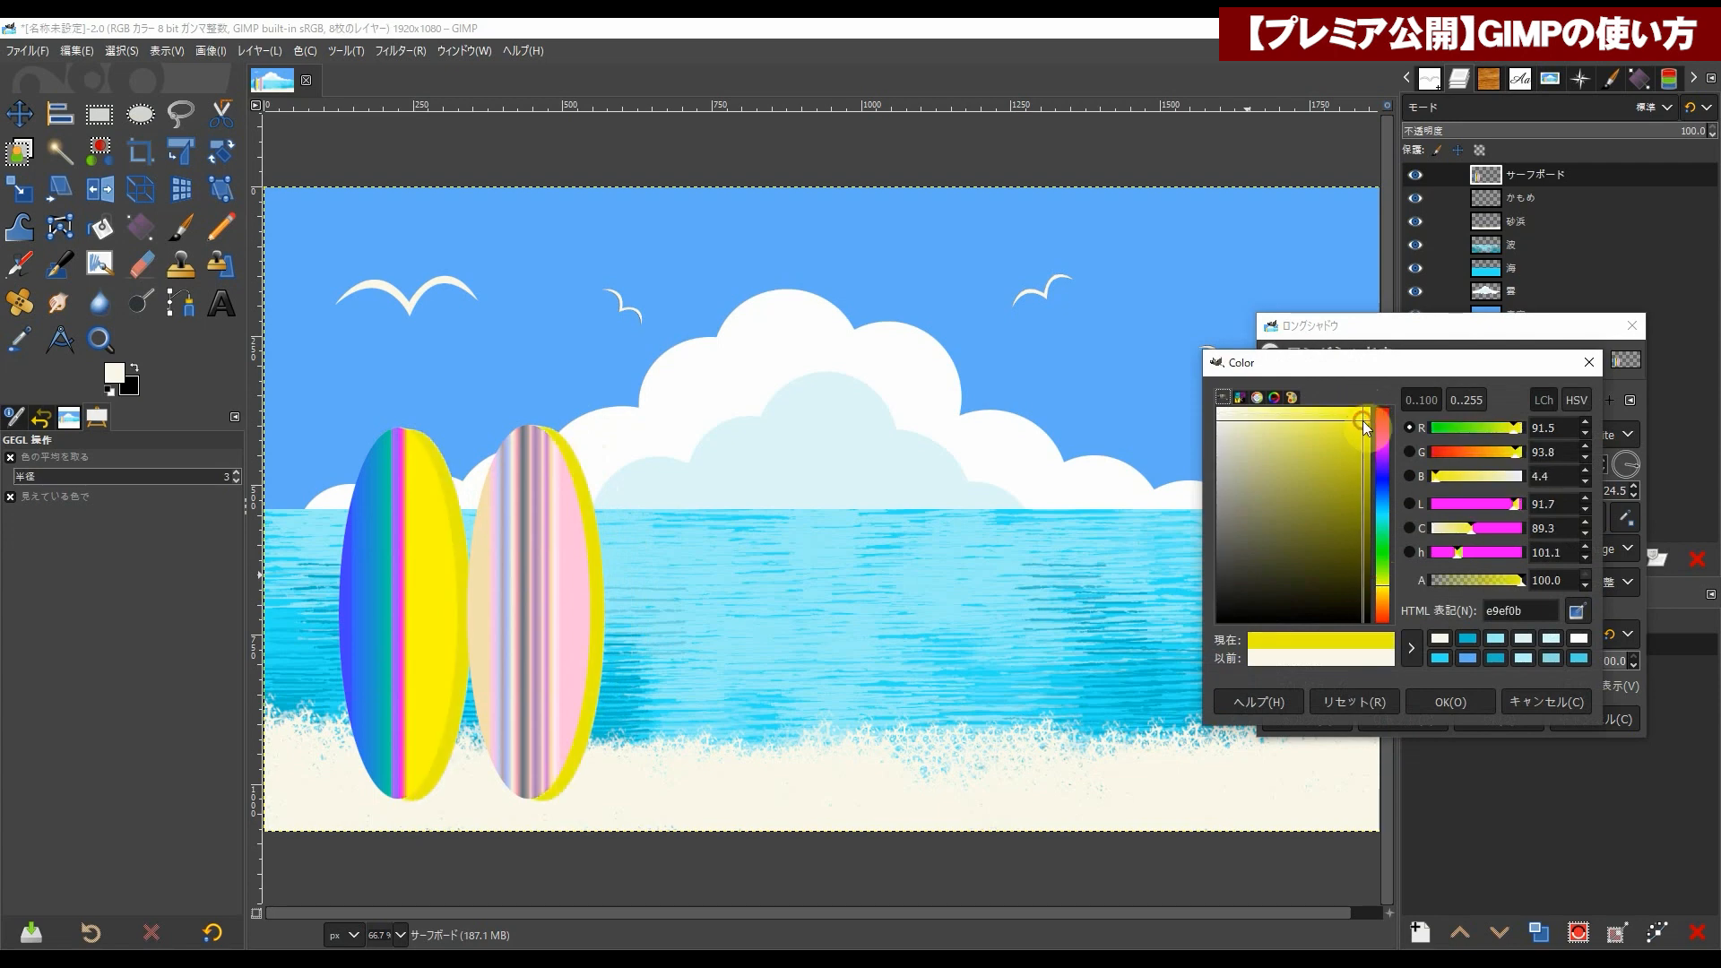
pyautogui.click(1457, 702)
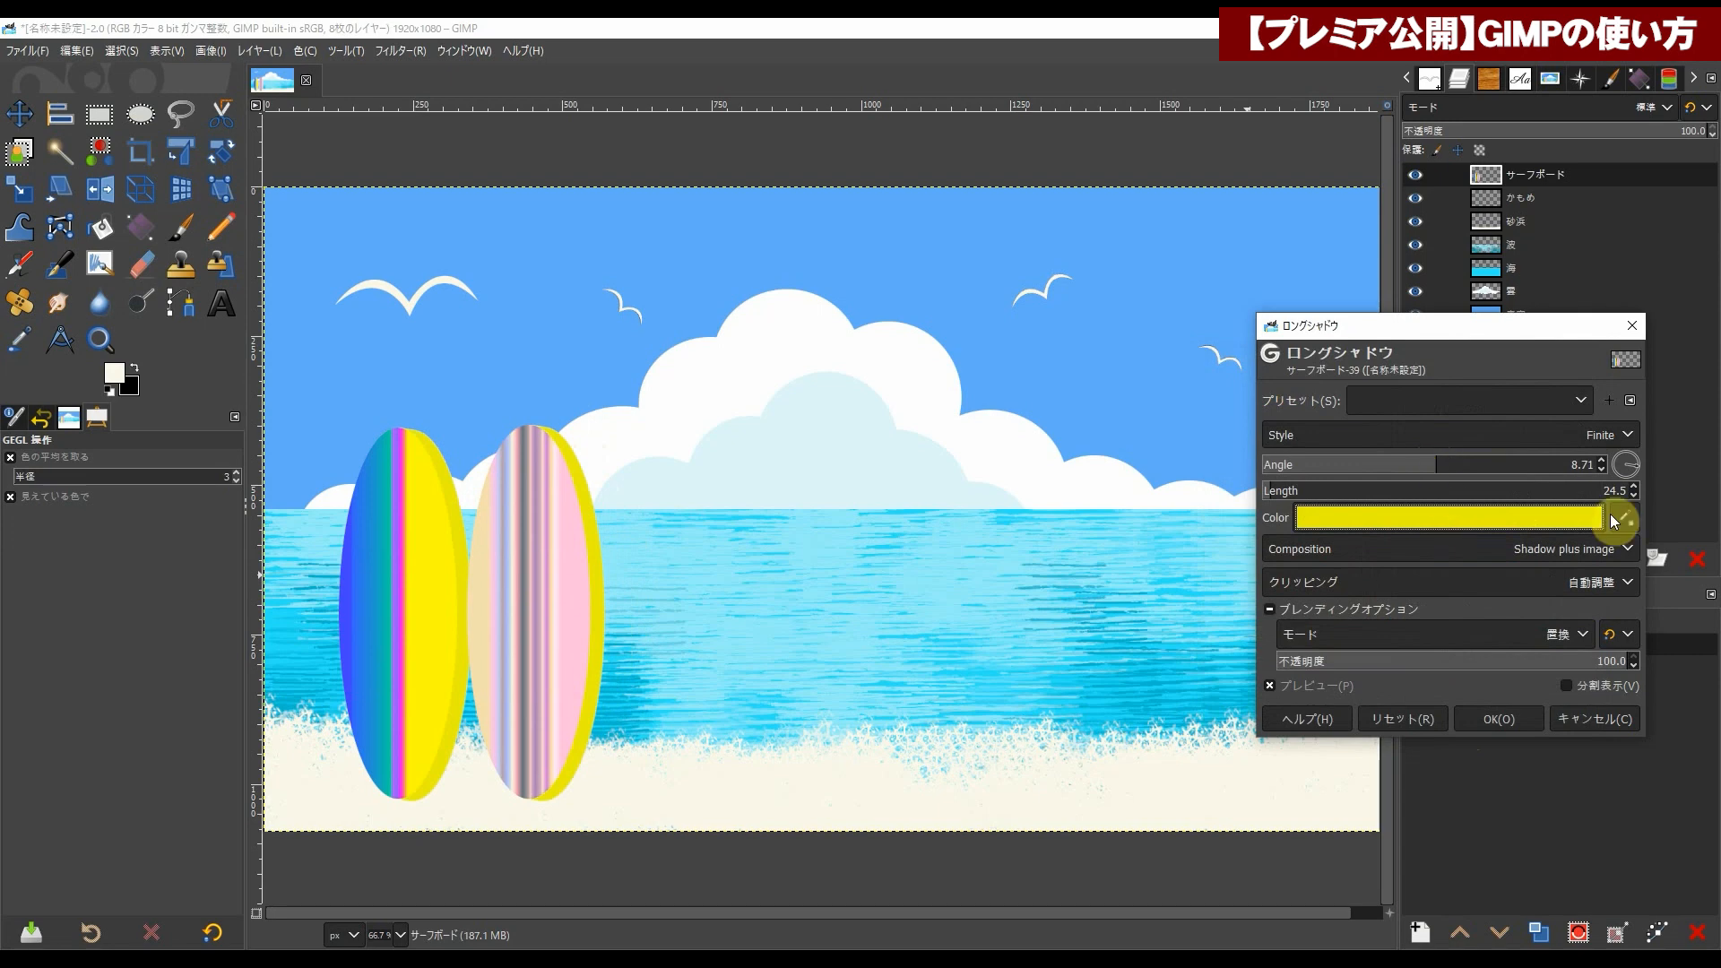
pyautogui.moveTo(1316, 494); pyautogui.dragTo(1267, 493)
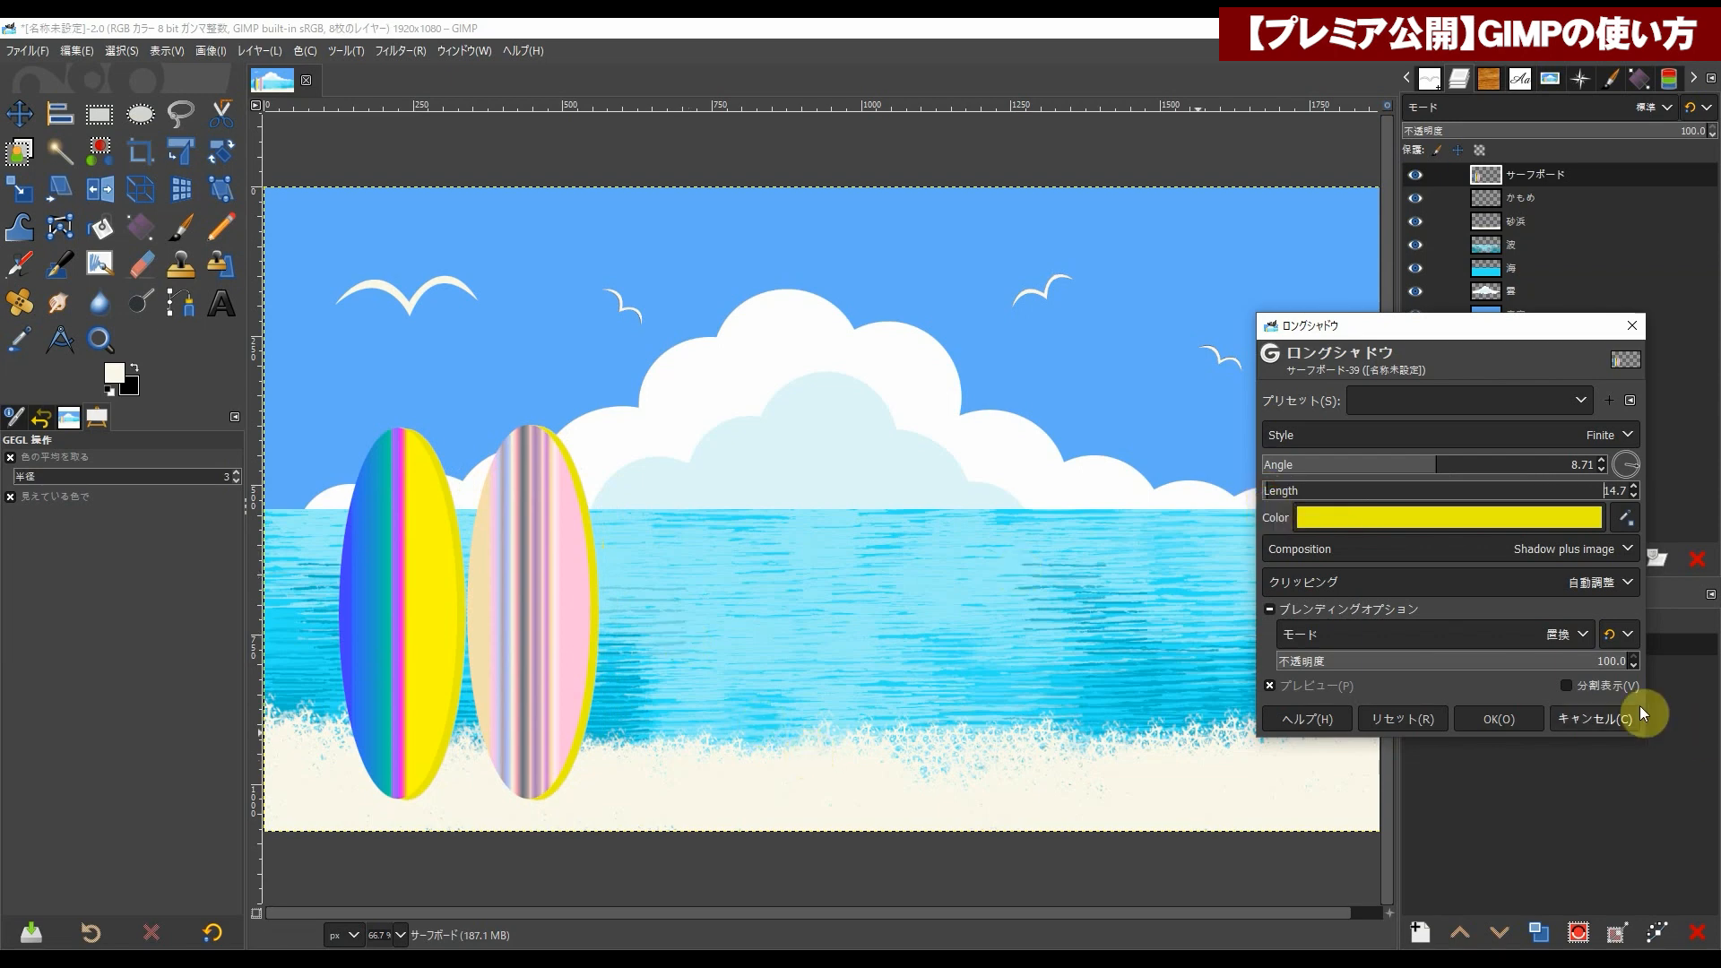
pyautogui.click(1601, 715)
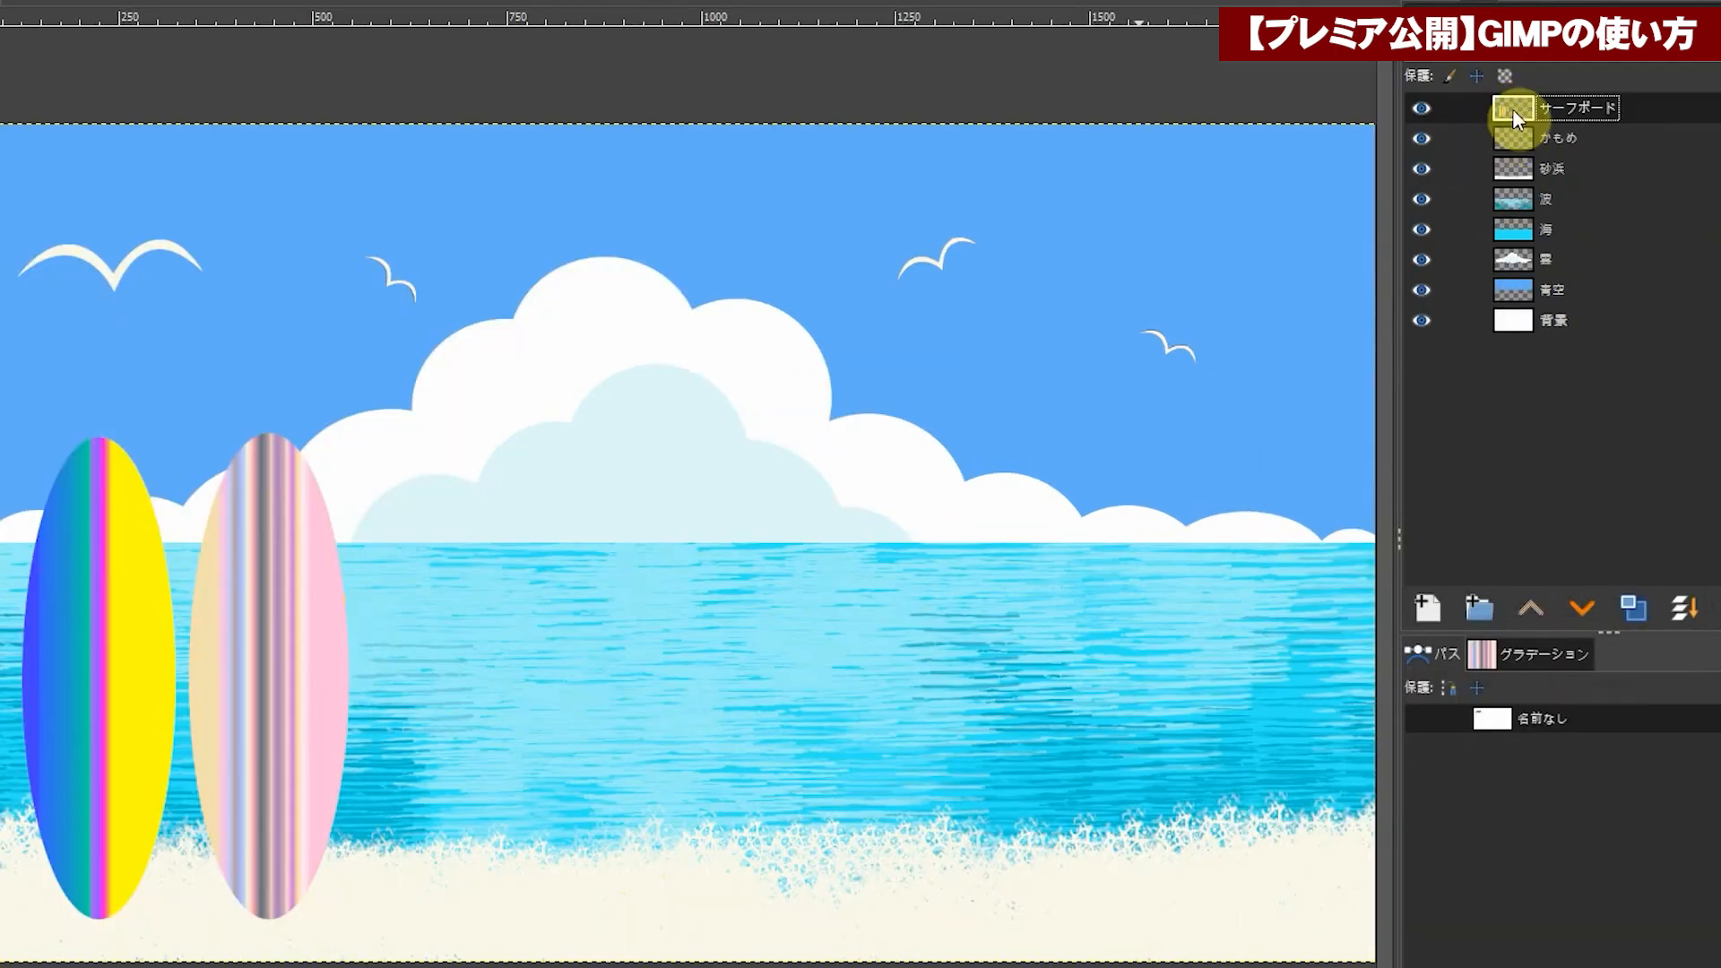
# Step: Duplicate the サーフボード layer and place the copy directly below the original in the layer stack
pyautogui.rightClick(1513, 110)
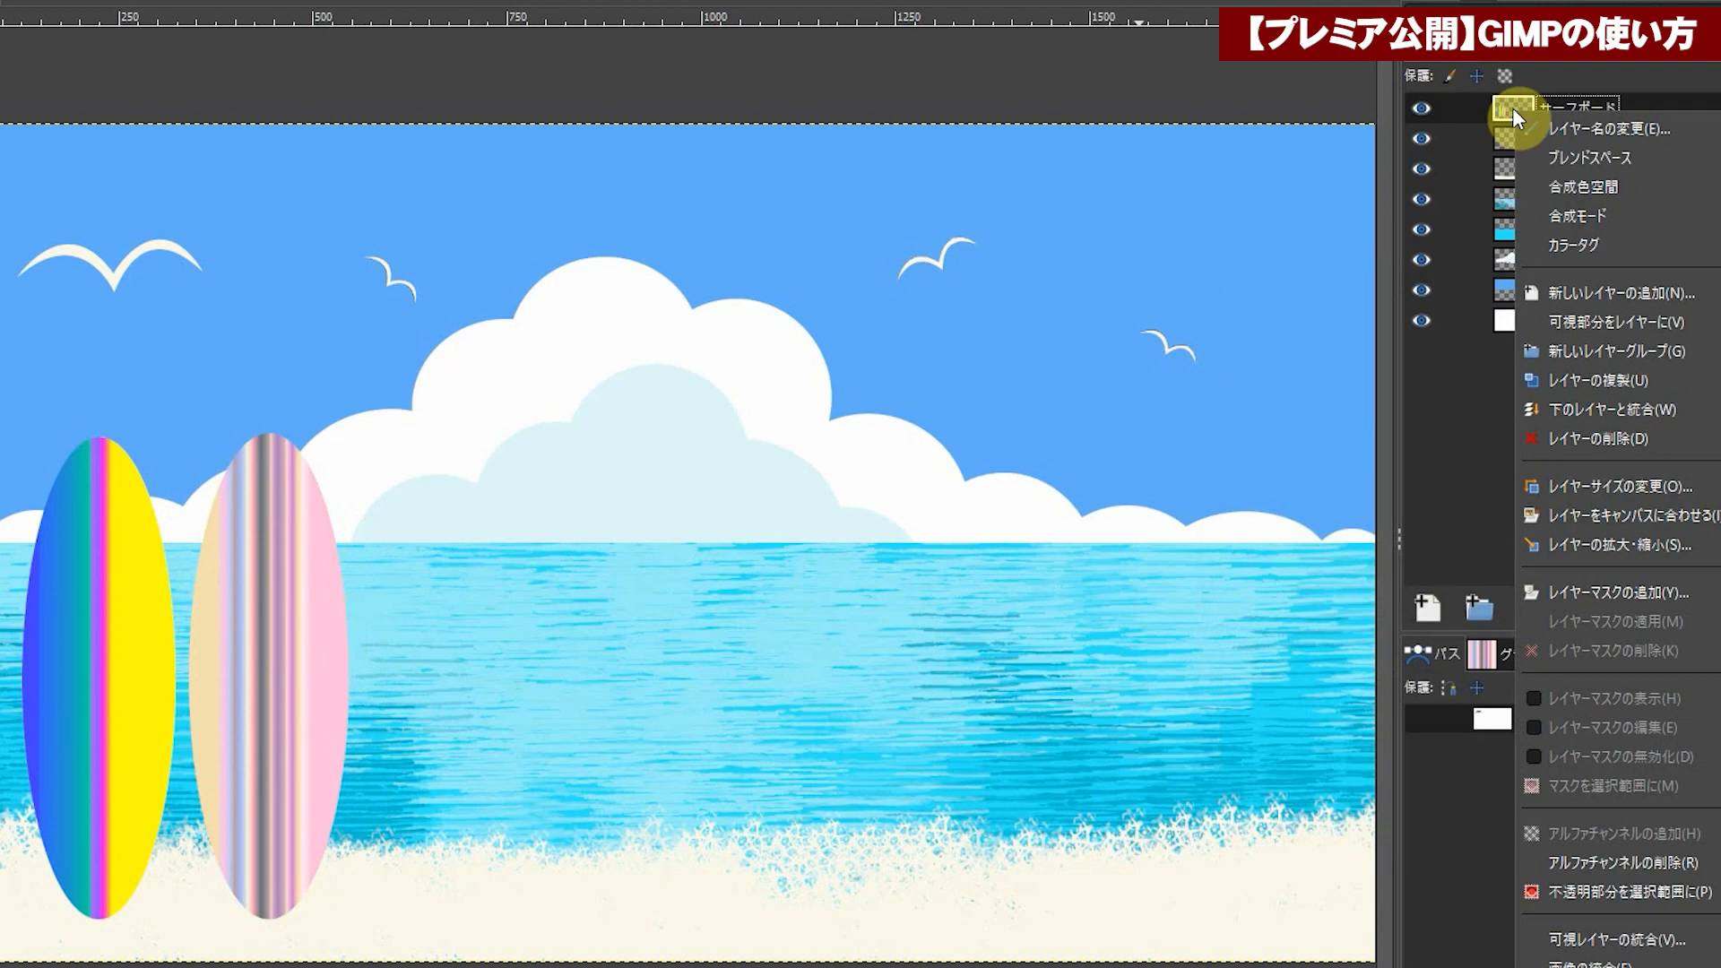
pyautogui.click(1626, 380)
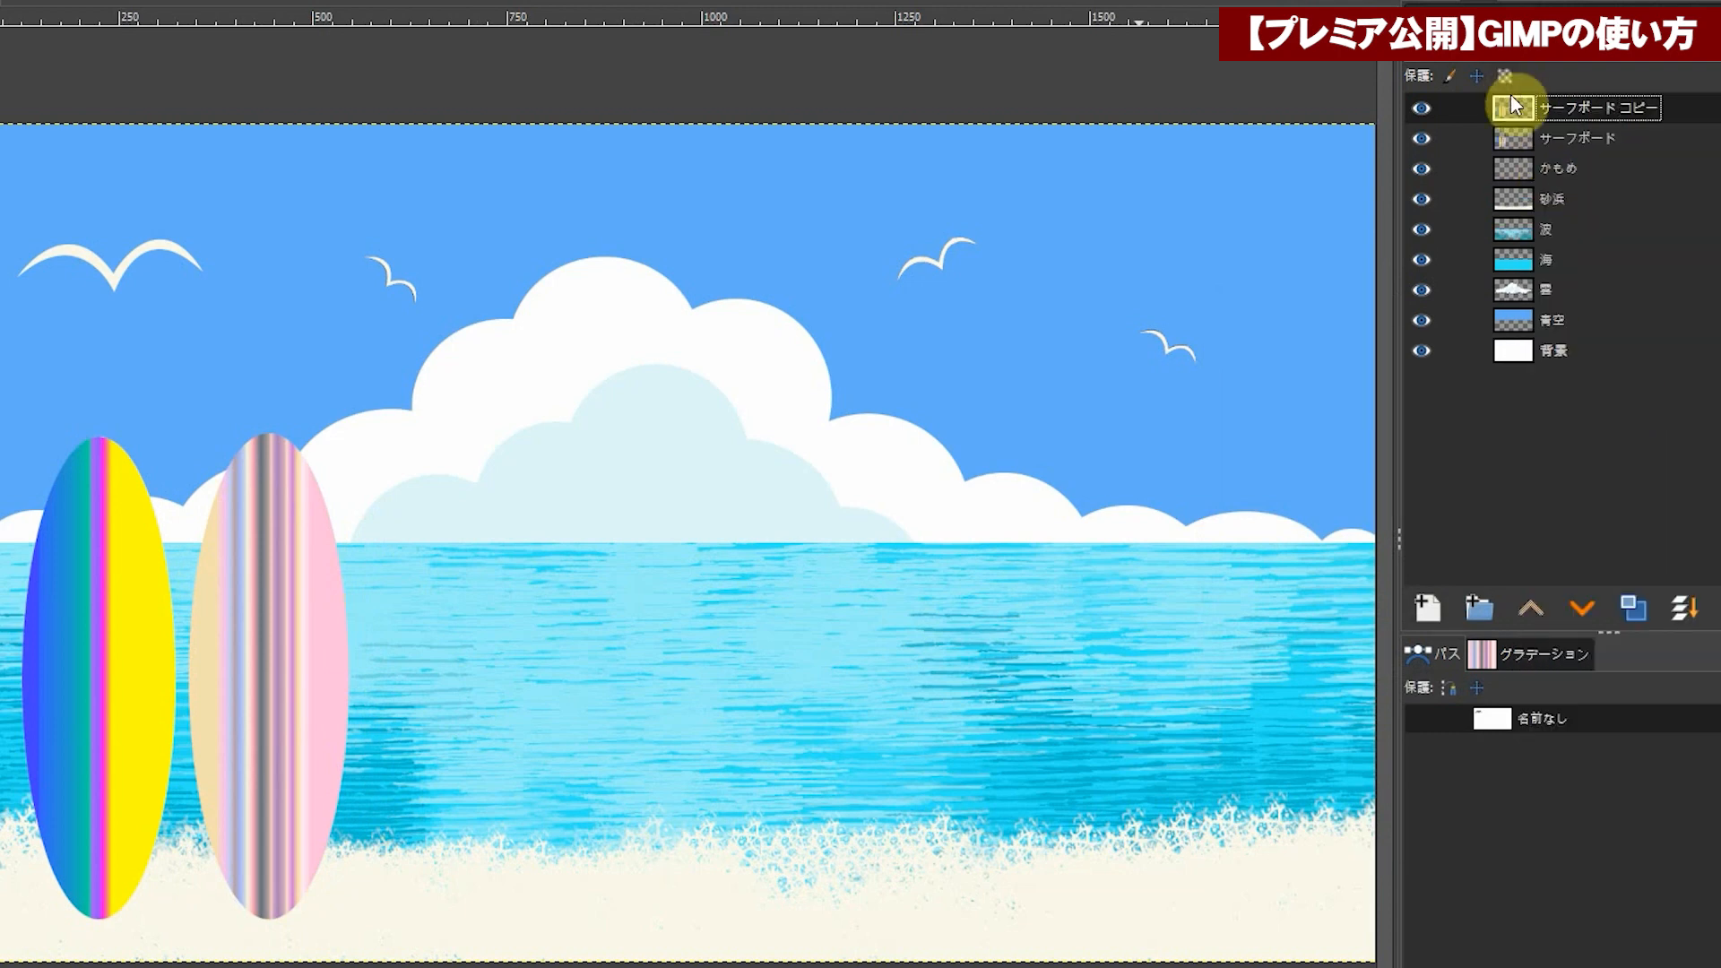
pyautogui.moveTo(1515, 104)
pyautogui.mouseDown()
pyautogui.moveTo(1529, 151)
pyautogui.moveTo(1525, 132)
pyautogui.mouseUp()
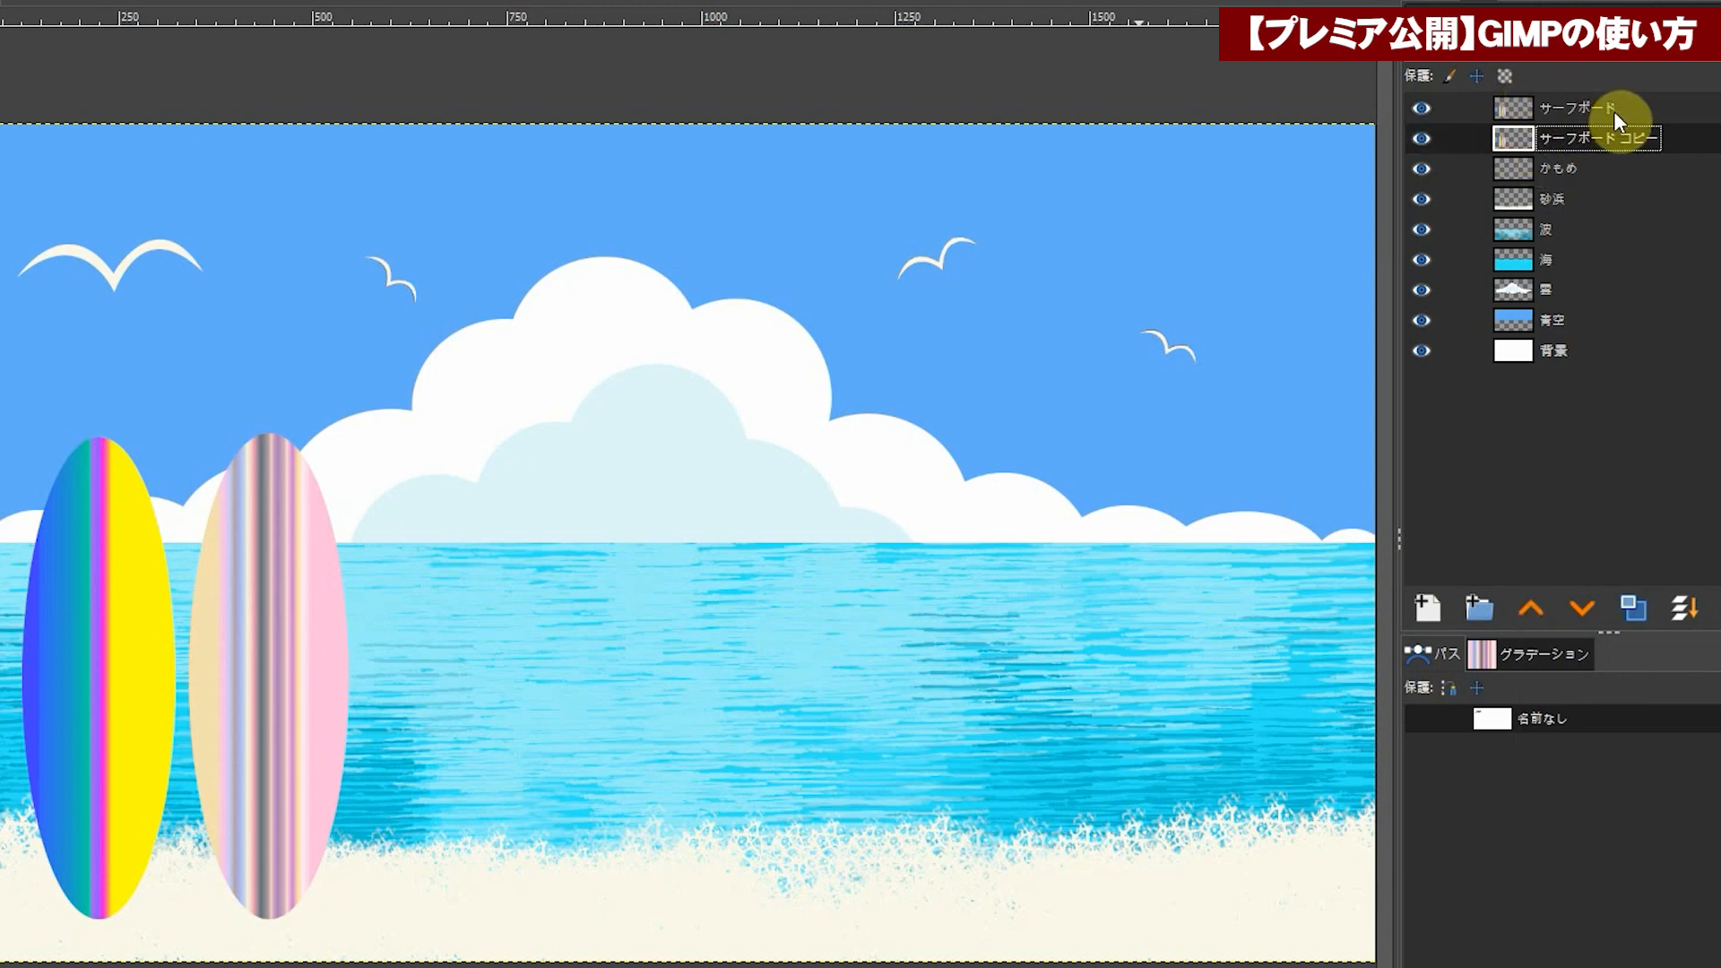
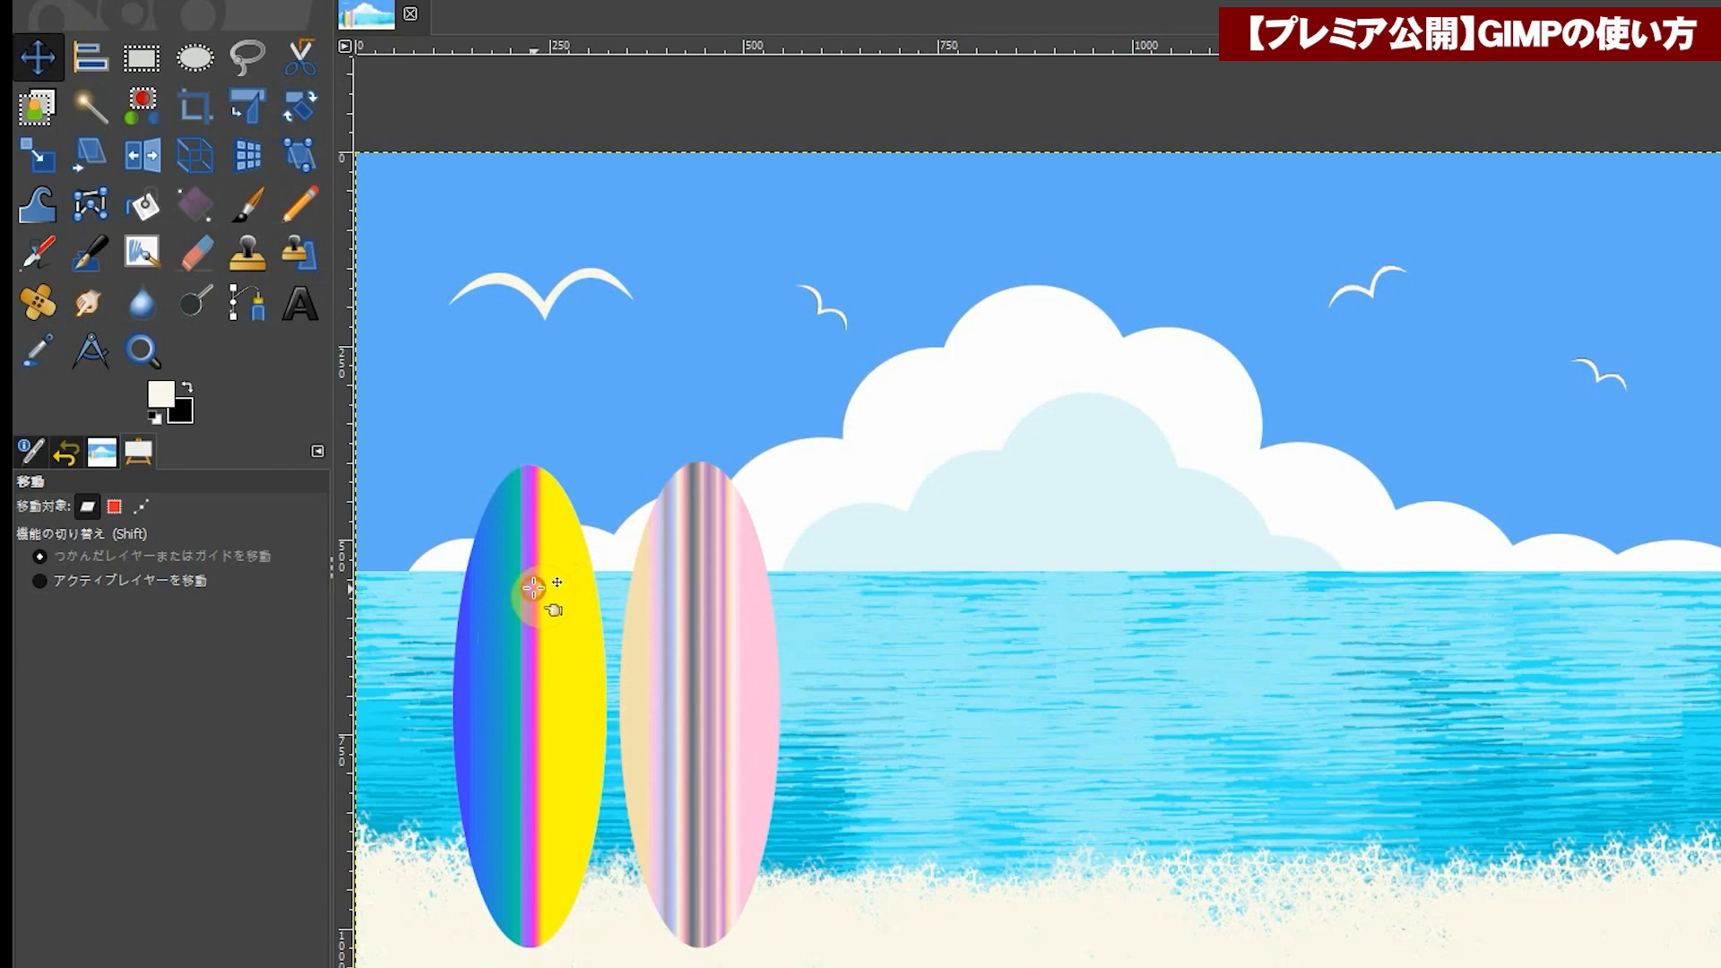
# Step: Undo a trial move of the surfboards and set the Move tool to move the active layer
pyautogui.moveTo(538, 595); pyautogui.dragTo(605, 594)
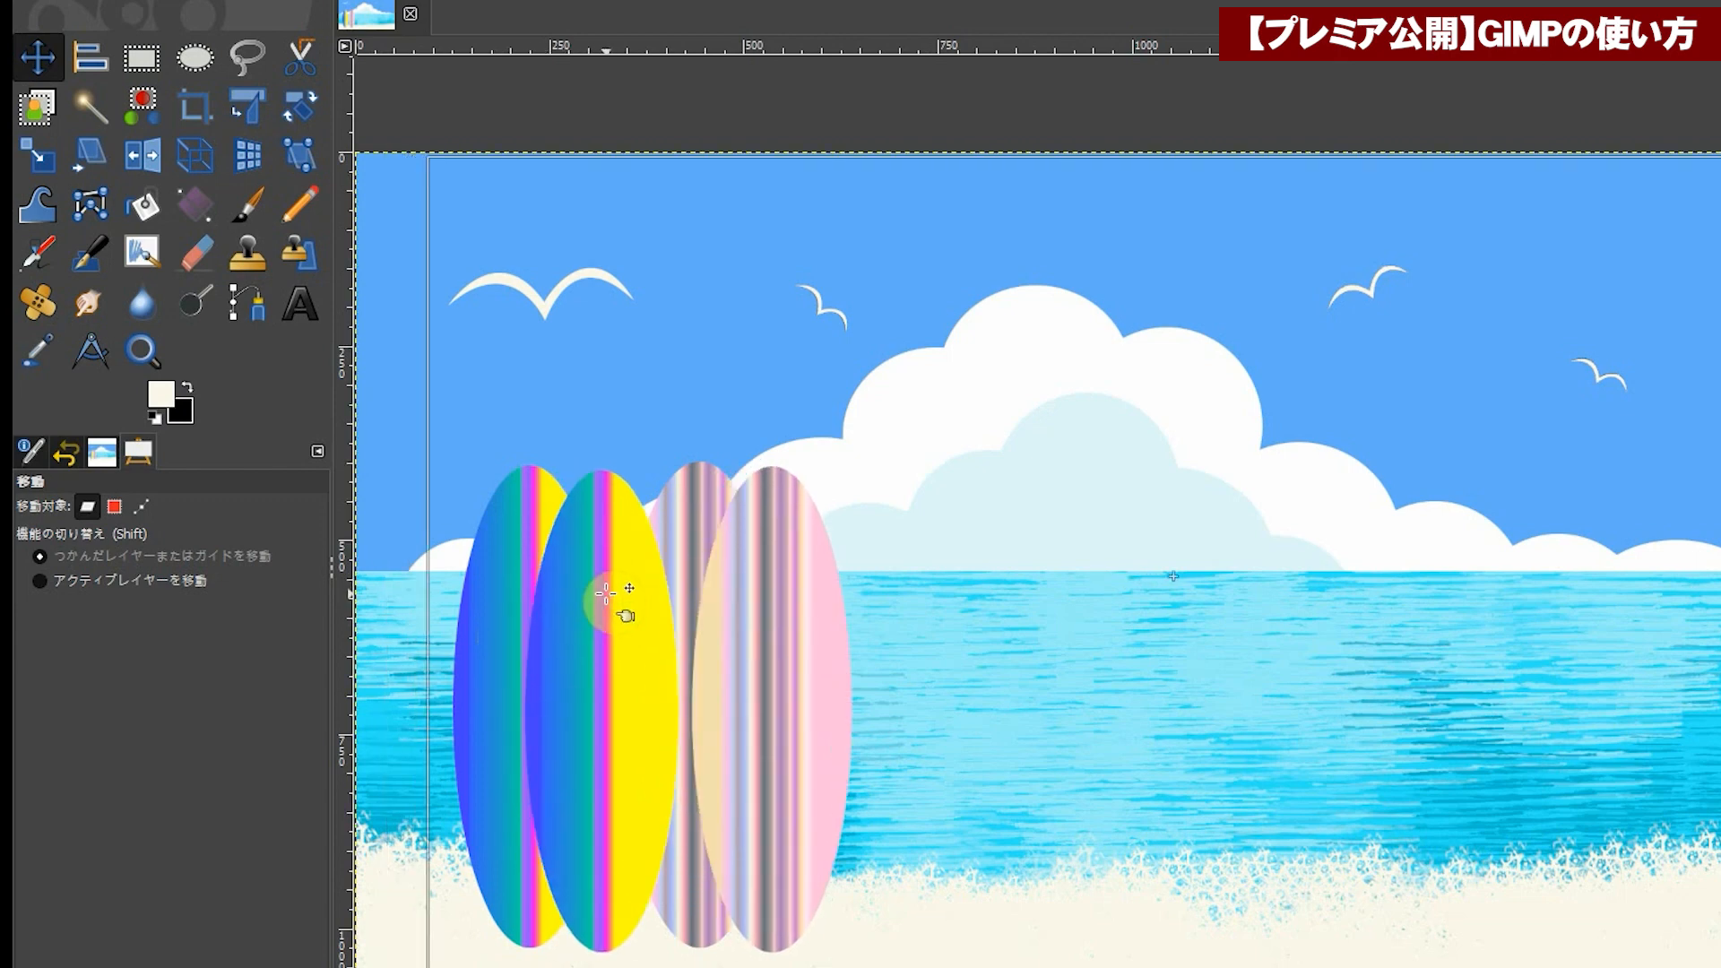
pyautogui.hotkey('ctrl', 'z')
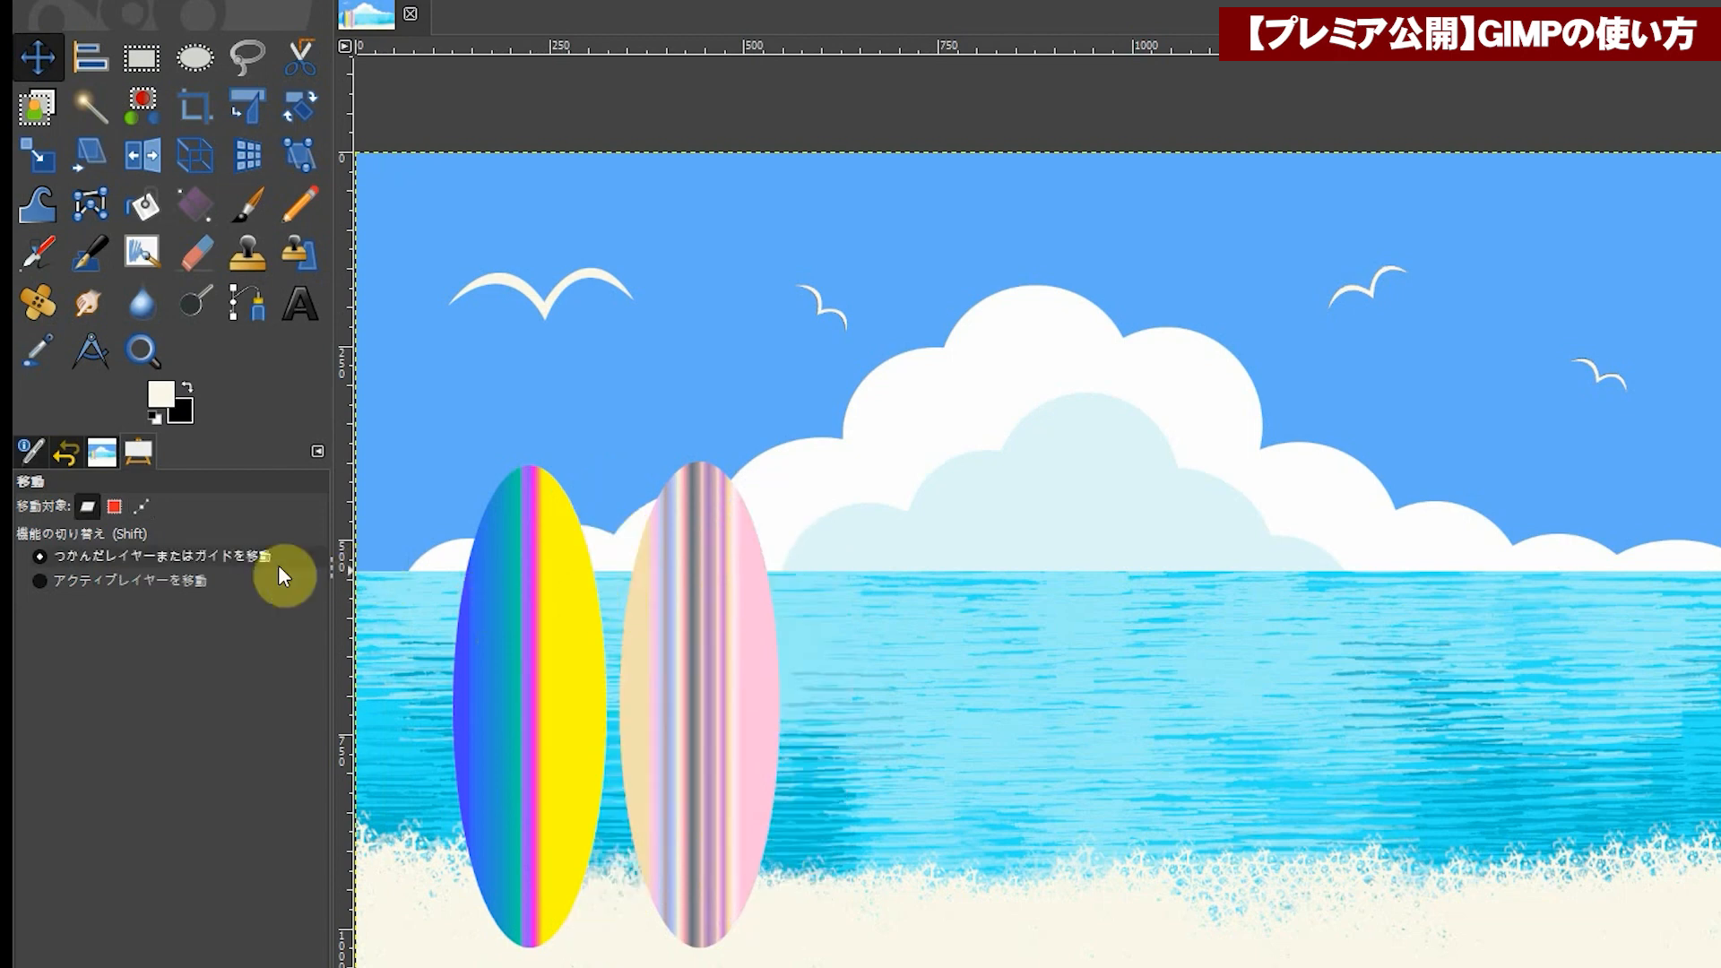
pyautogui.click(38, 583)
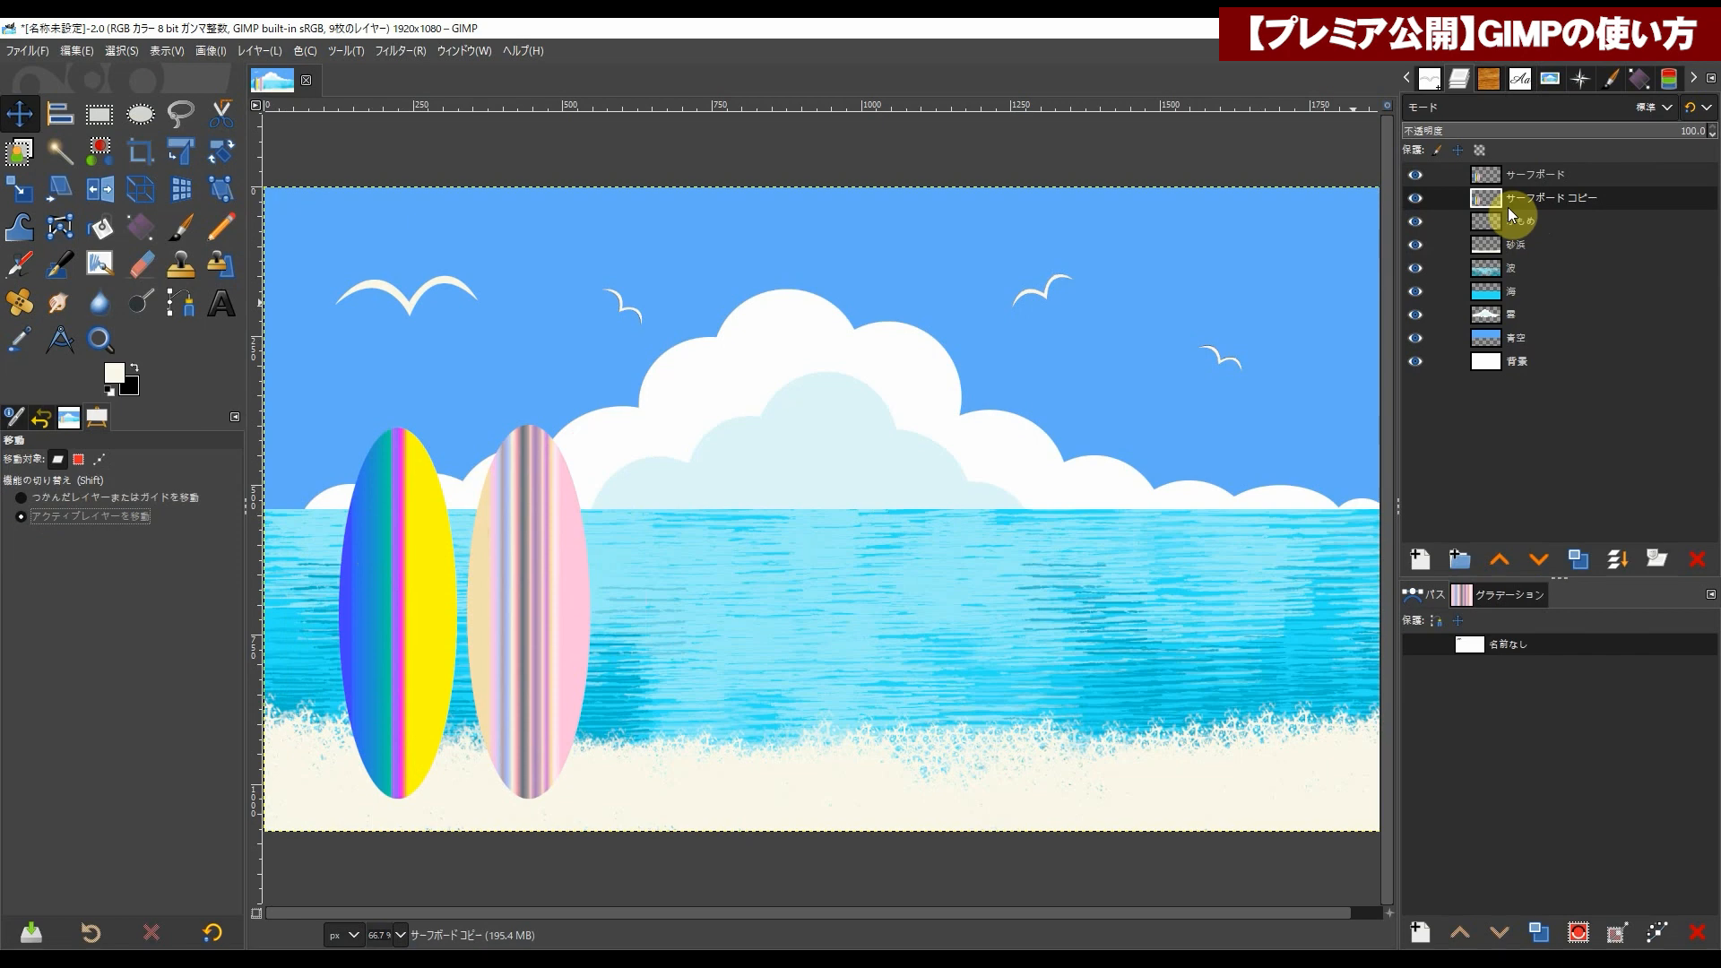
# Step: Shift the サーフボード コピー layer slightly to the right behind the originals, aligning the board tops, and set the zoom to 50%
pyautogui.click(1507, 170)
pyautogui.click(1513, 199)
pyautogui.moveTo(420, 550); pyautogui.dragTo(422, 545)
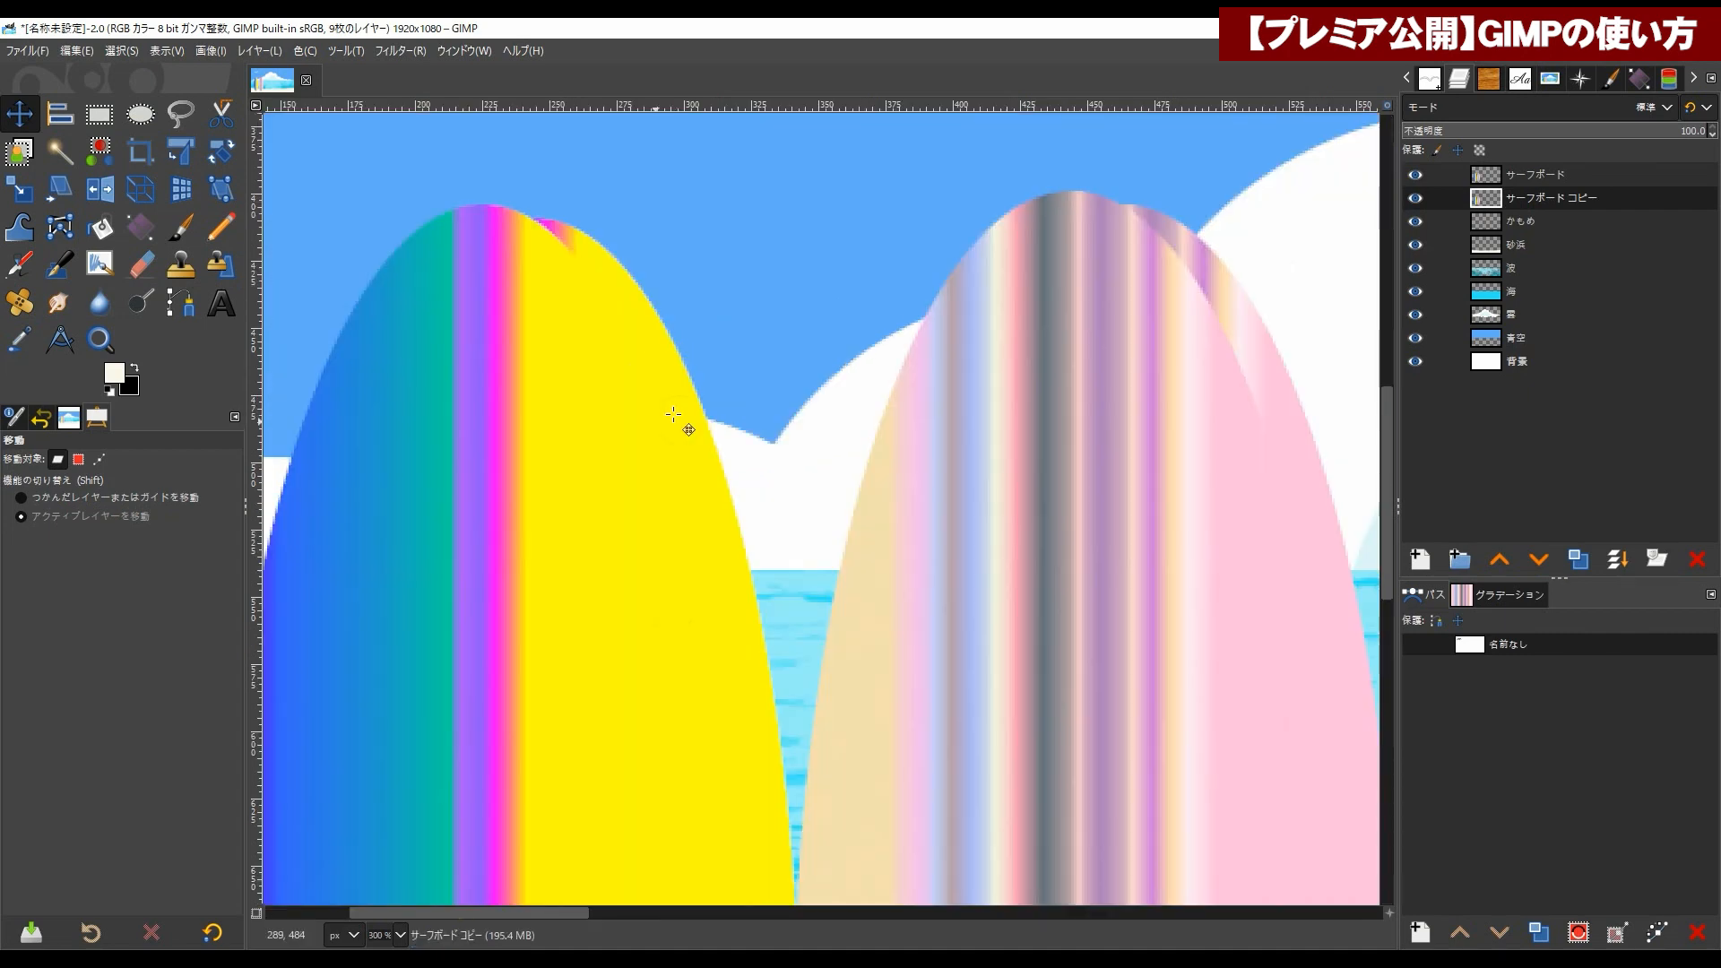
pyautogui.moveTo(647, 425)
pyautogui.mouseDown()
pyautogui.moveTo(706, 416)
pyautogui.moveTo(638, 414)
pyautogui.mouseUp()
pyautogui.click(400, 935)
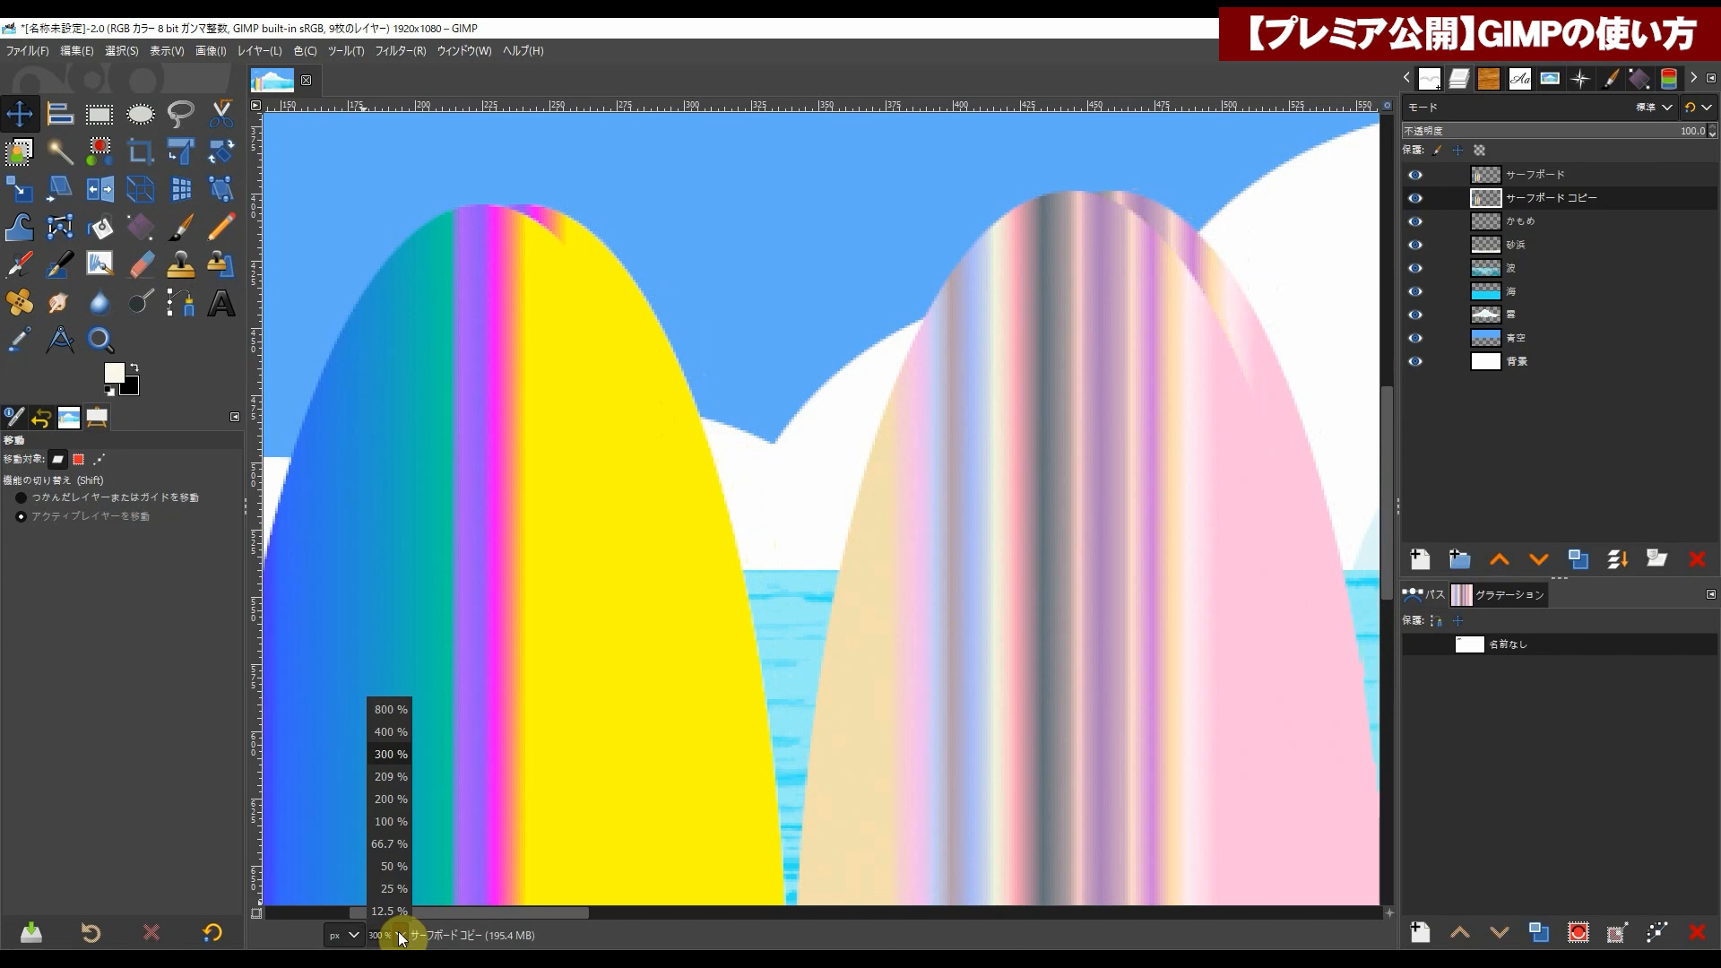
pyautogui.click(394, 866)
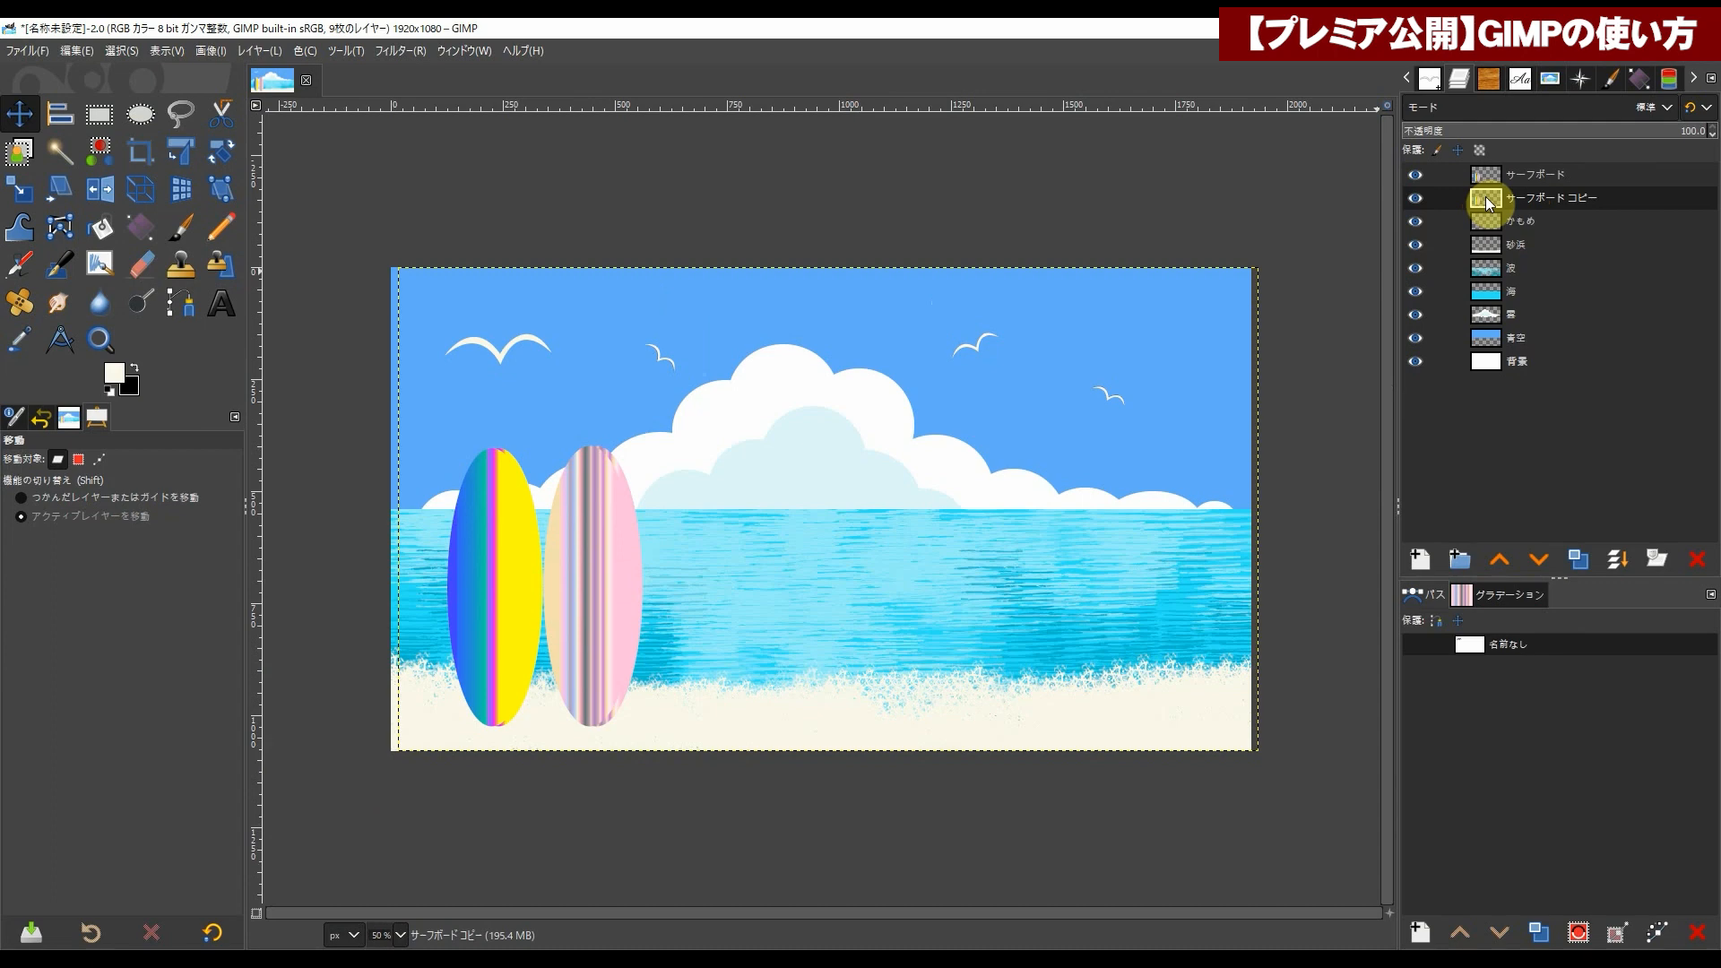
# Step: Darken the サーフボード コピー layer with the Exposure adjustment, setting Exposure to -0.931
pyautogui.click(305, 51)
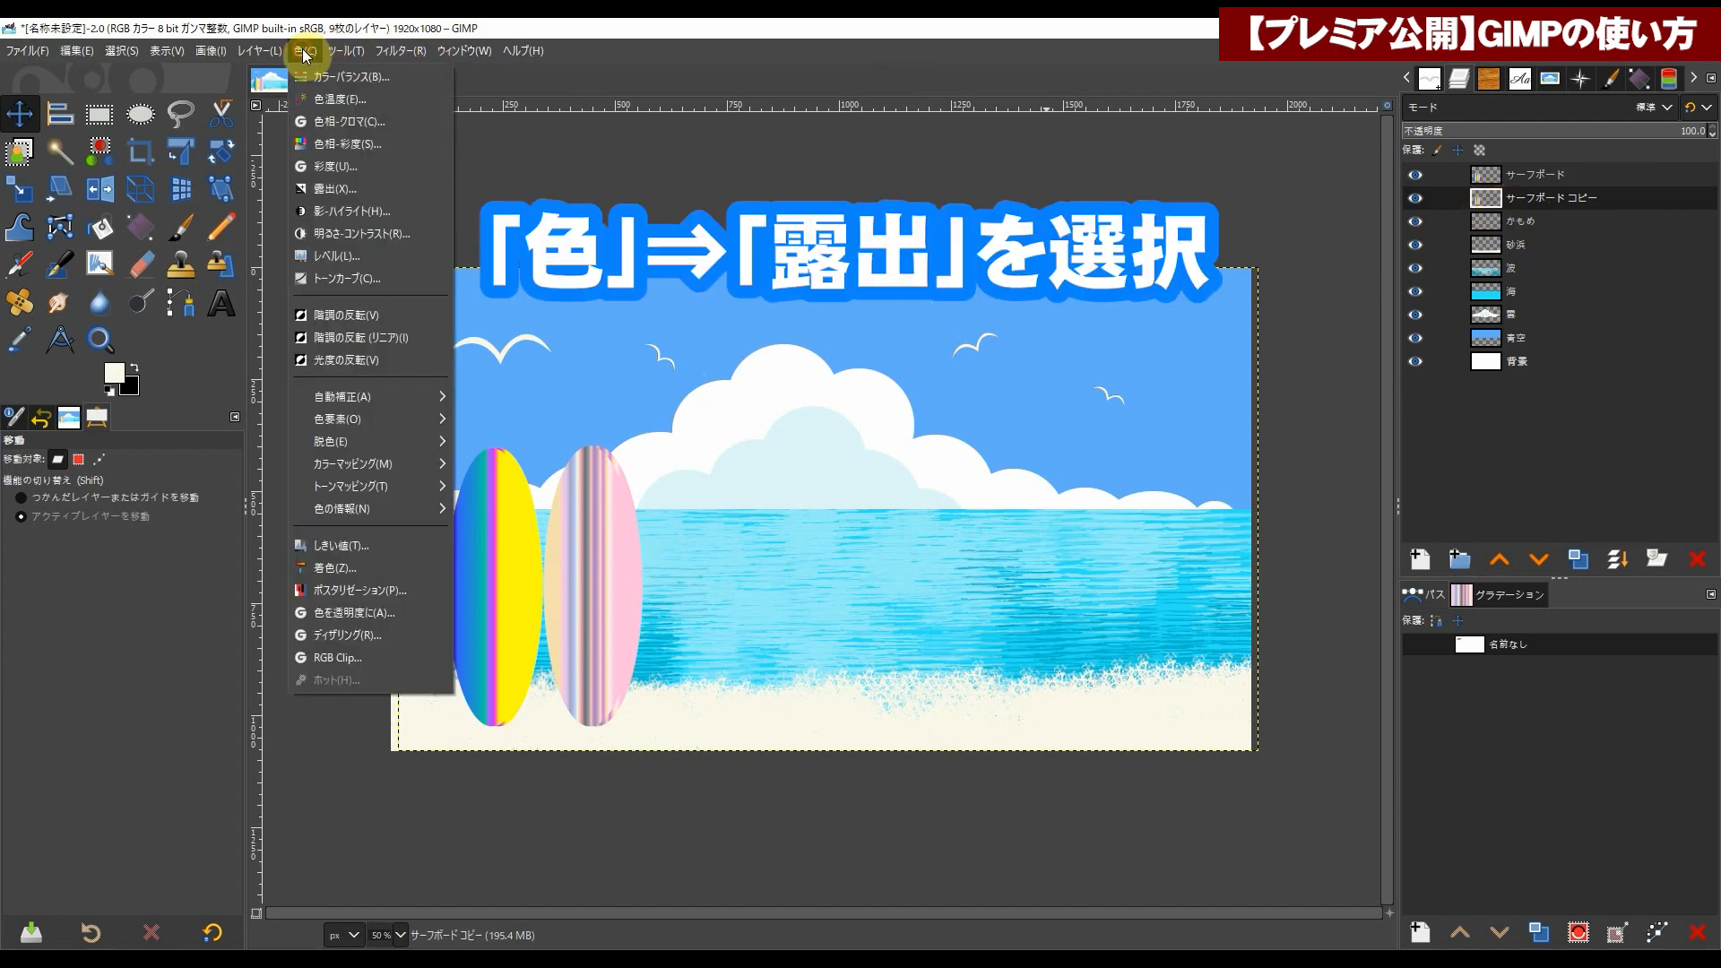
pyautogui.click(336, 189)
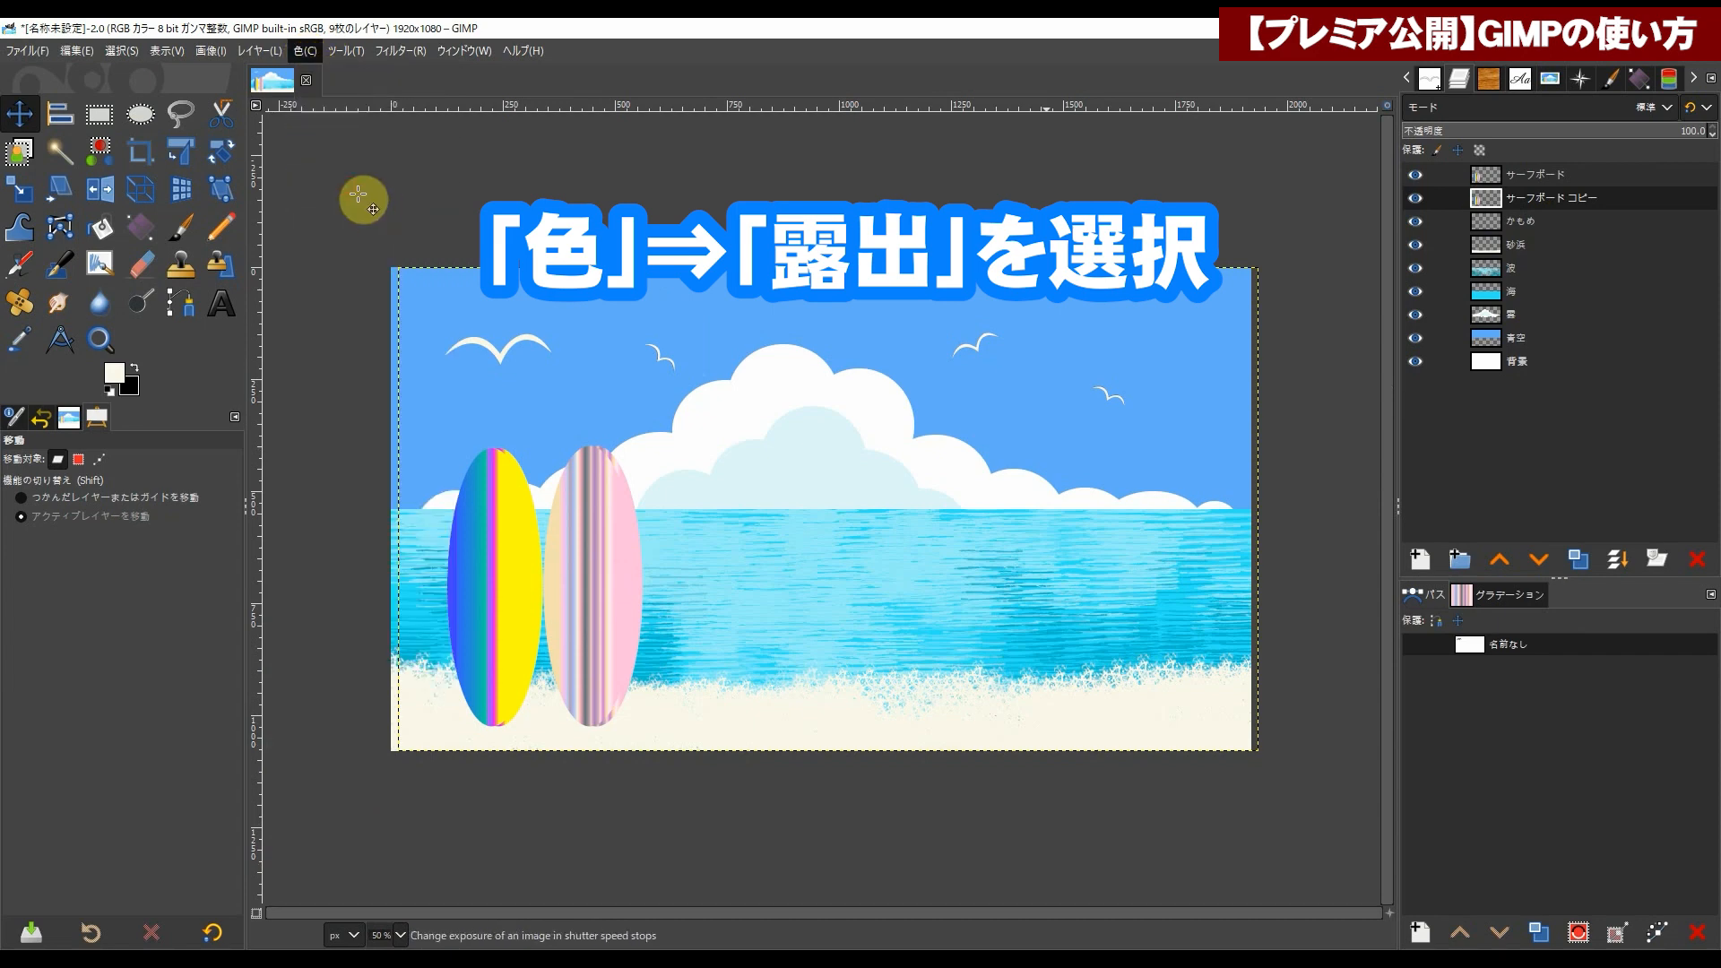
pyautogui.moveTo(1347, 325); pyautogui.dragTo(966, 395)
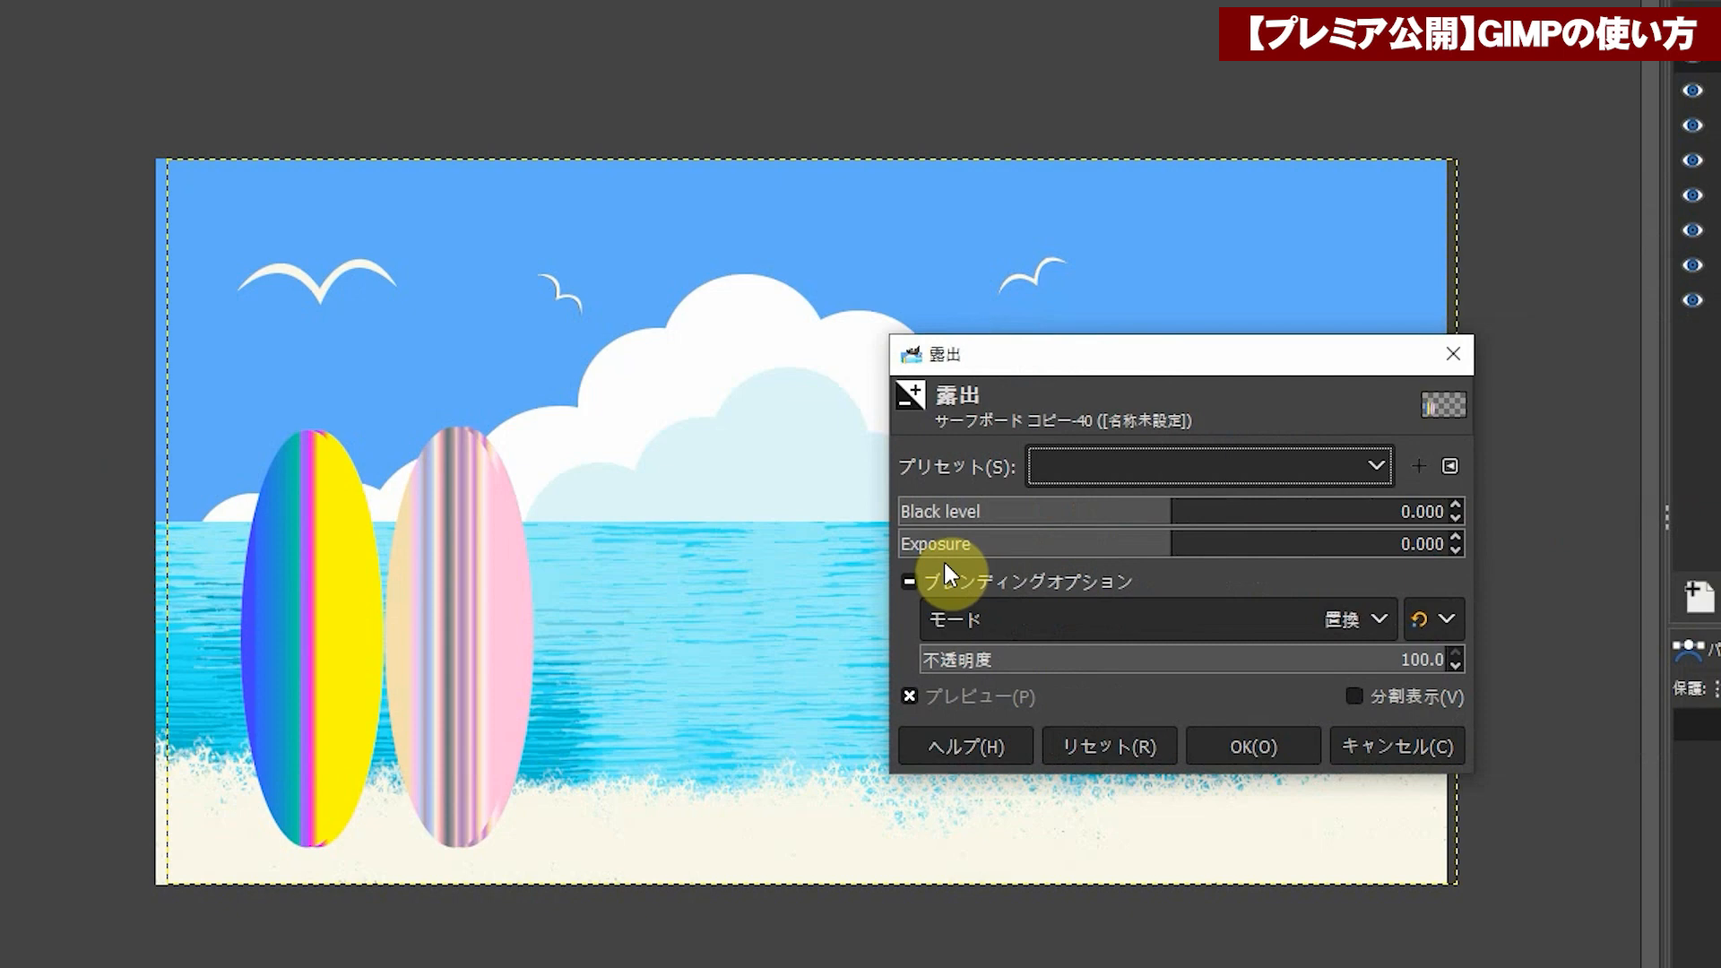
pyautogui.moveTo(1180, 542)
pyautogui.mouseDown()
pyautogui.moveTo(1109, 545)
pyautogui.moveTo(1151, 554)
pyautogui.mouseUp()
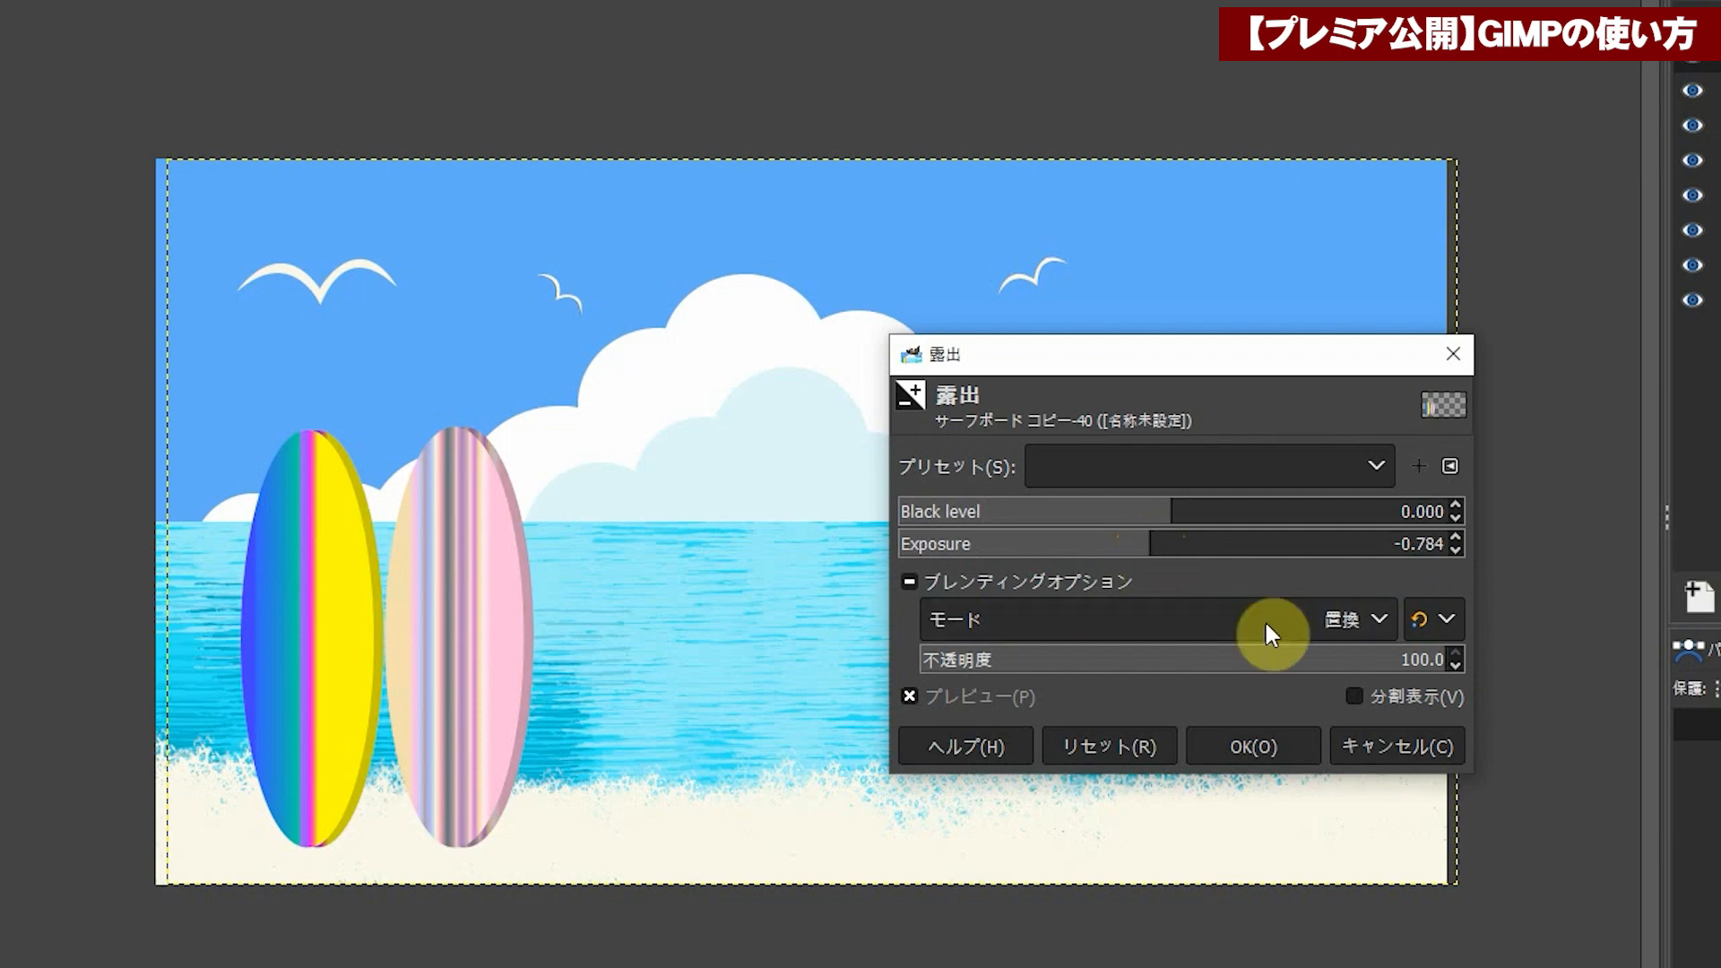
pyautogui.moveTo(1142, 551); pyautogui.dragTo(1145, 550)
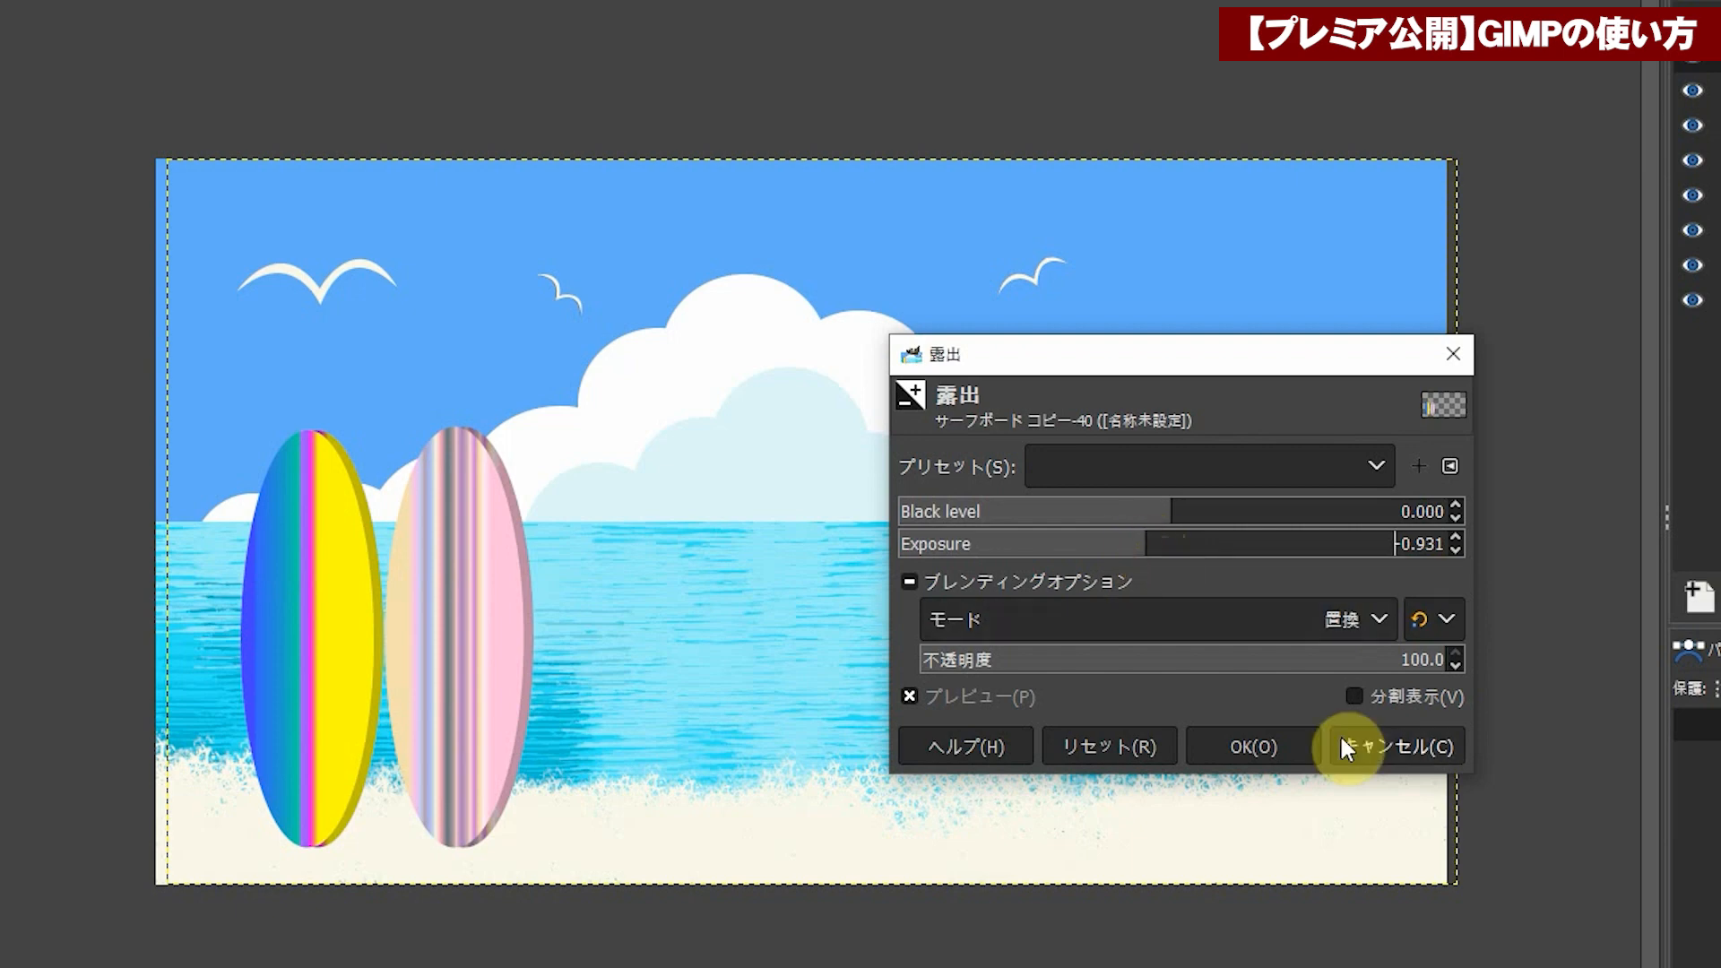
pyautogui.click(1287, 758)
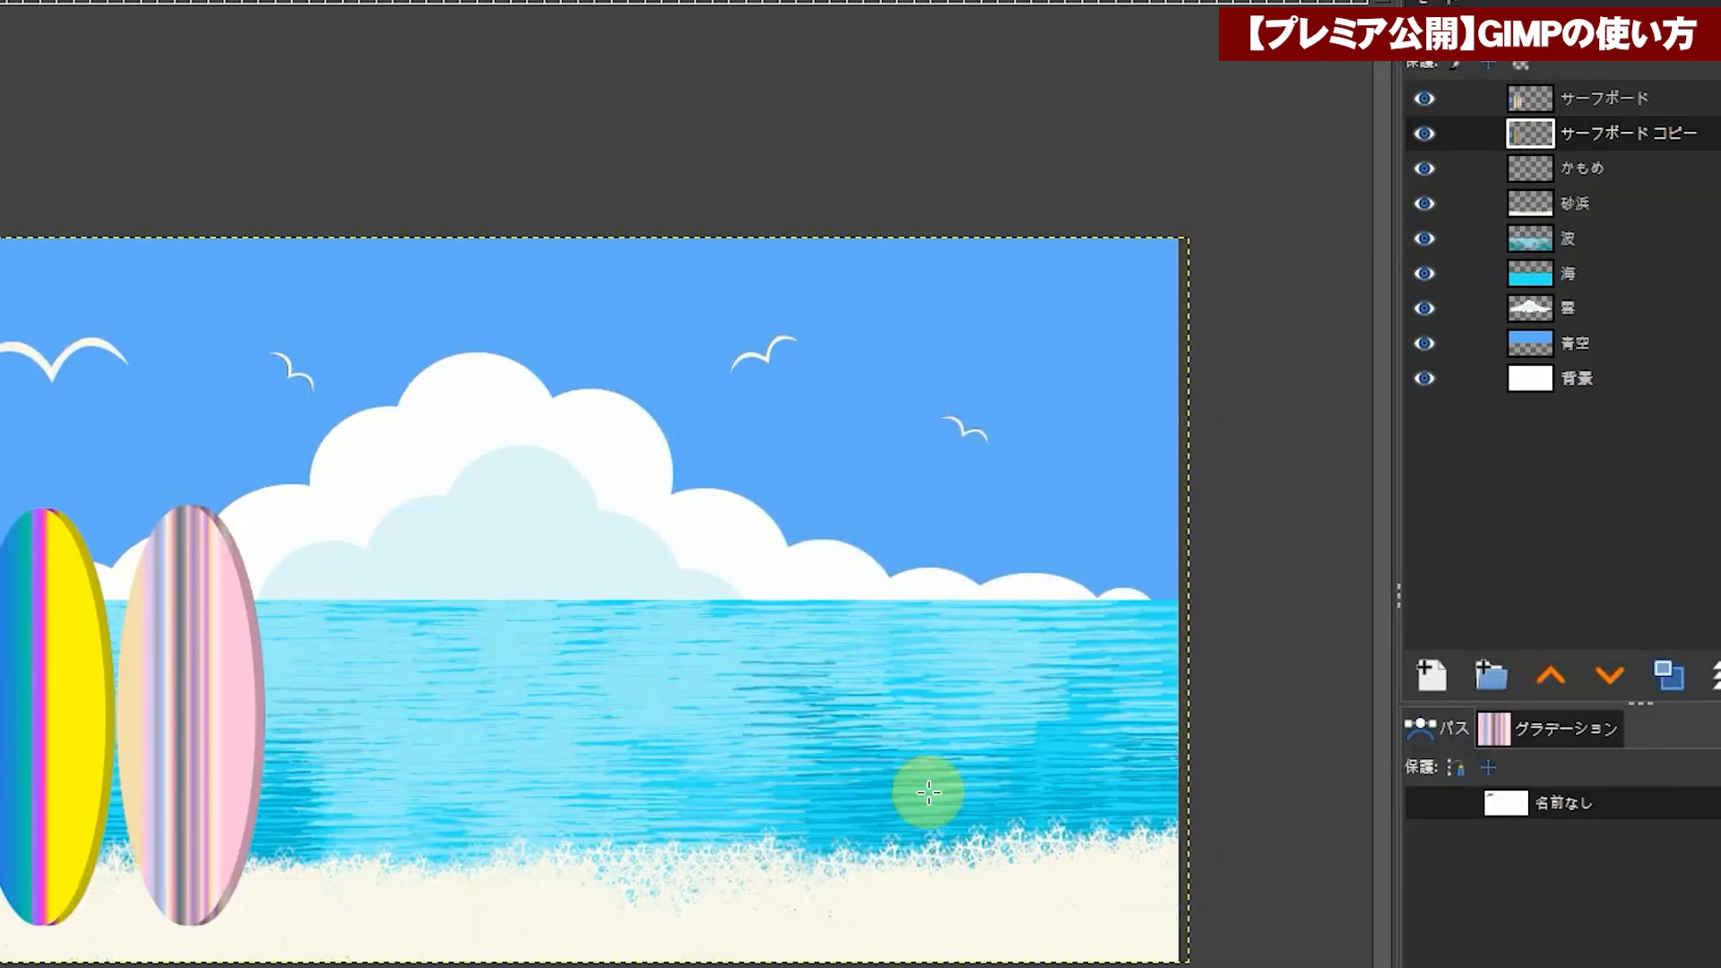
# Step: Merge the サーフボード layer down into the サーフボード コピー layer
pyautogui.click(1582, 99)
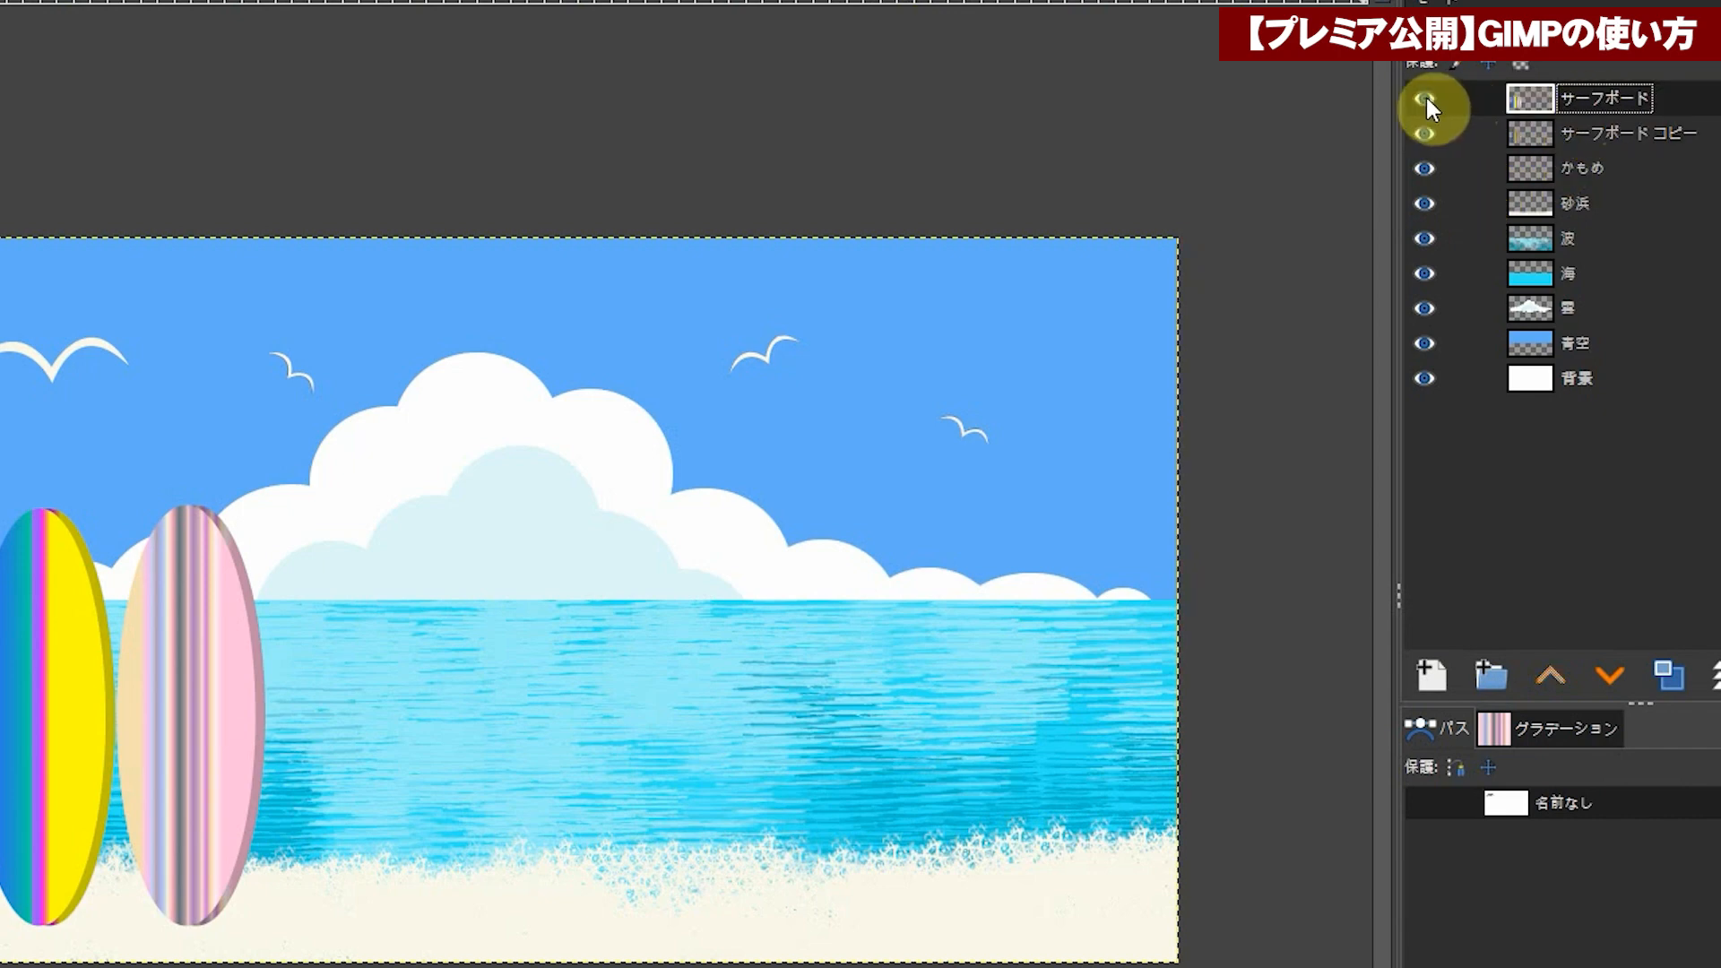
pyautogui.click(1575, 135)
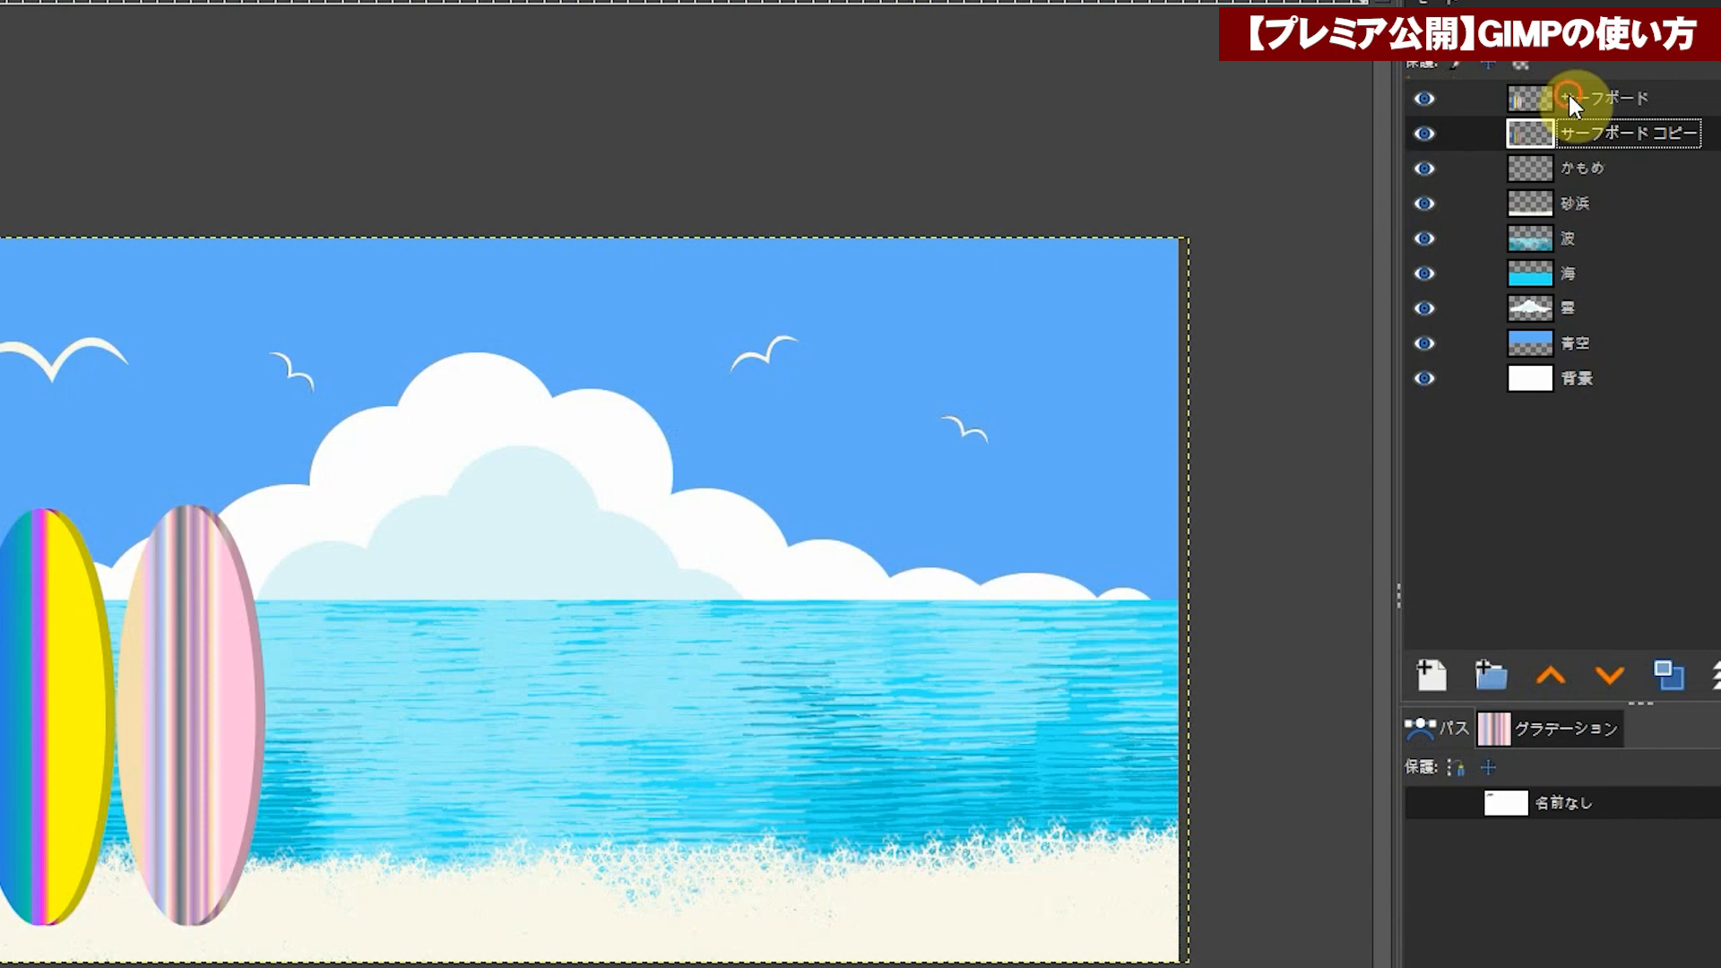
pyautogui.click(1569, 97)
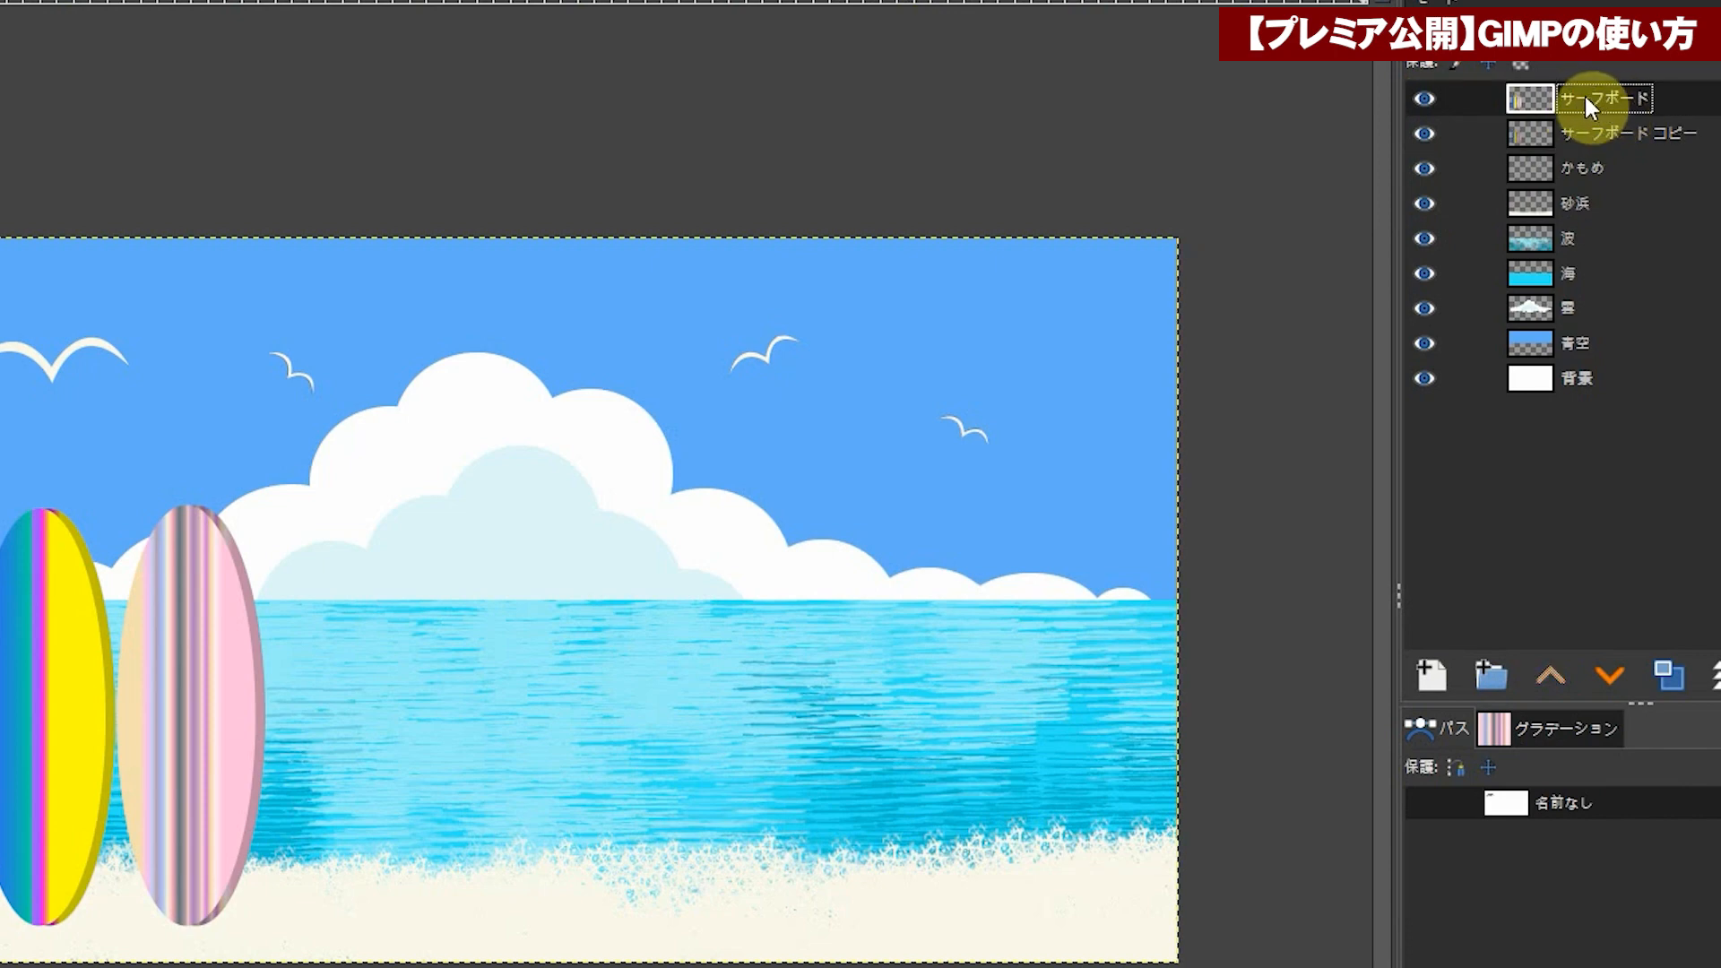
pyautogui.rightClick(1575, 104)
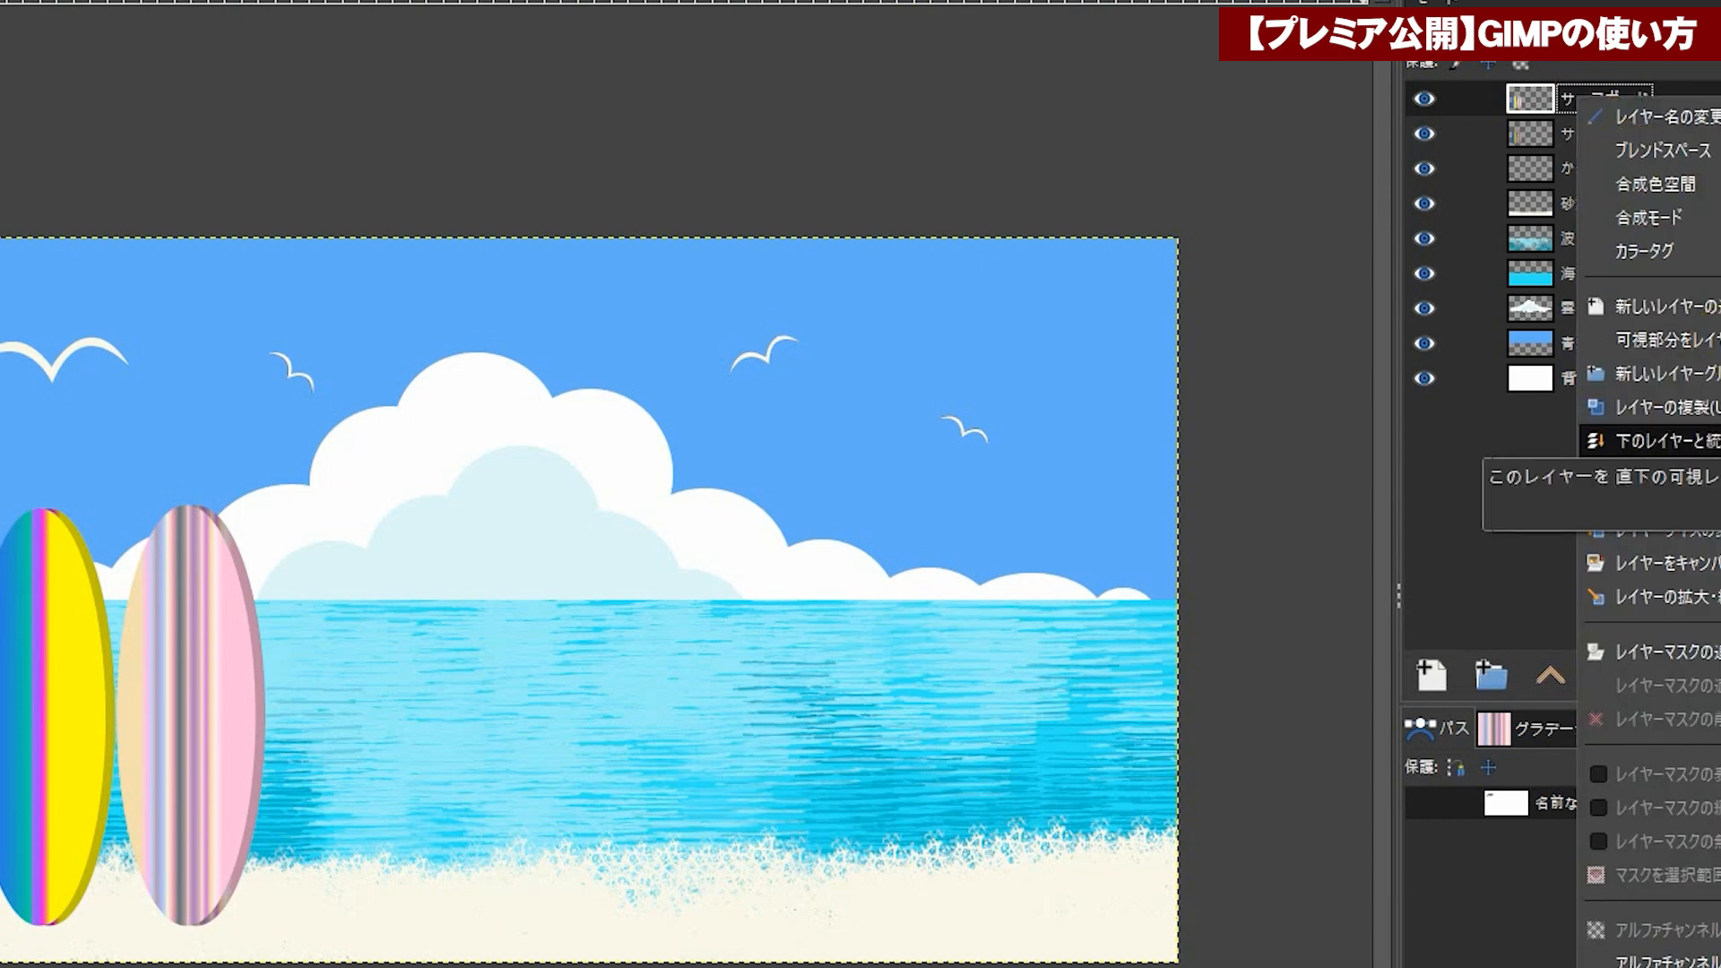
pyautogui.click(1649, 440)
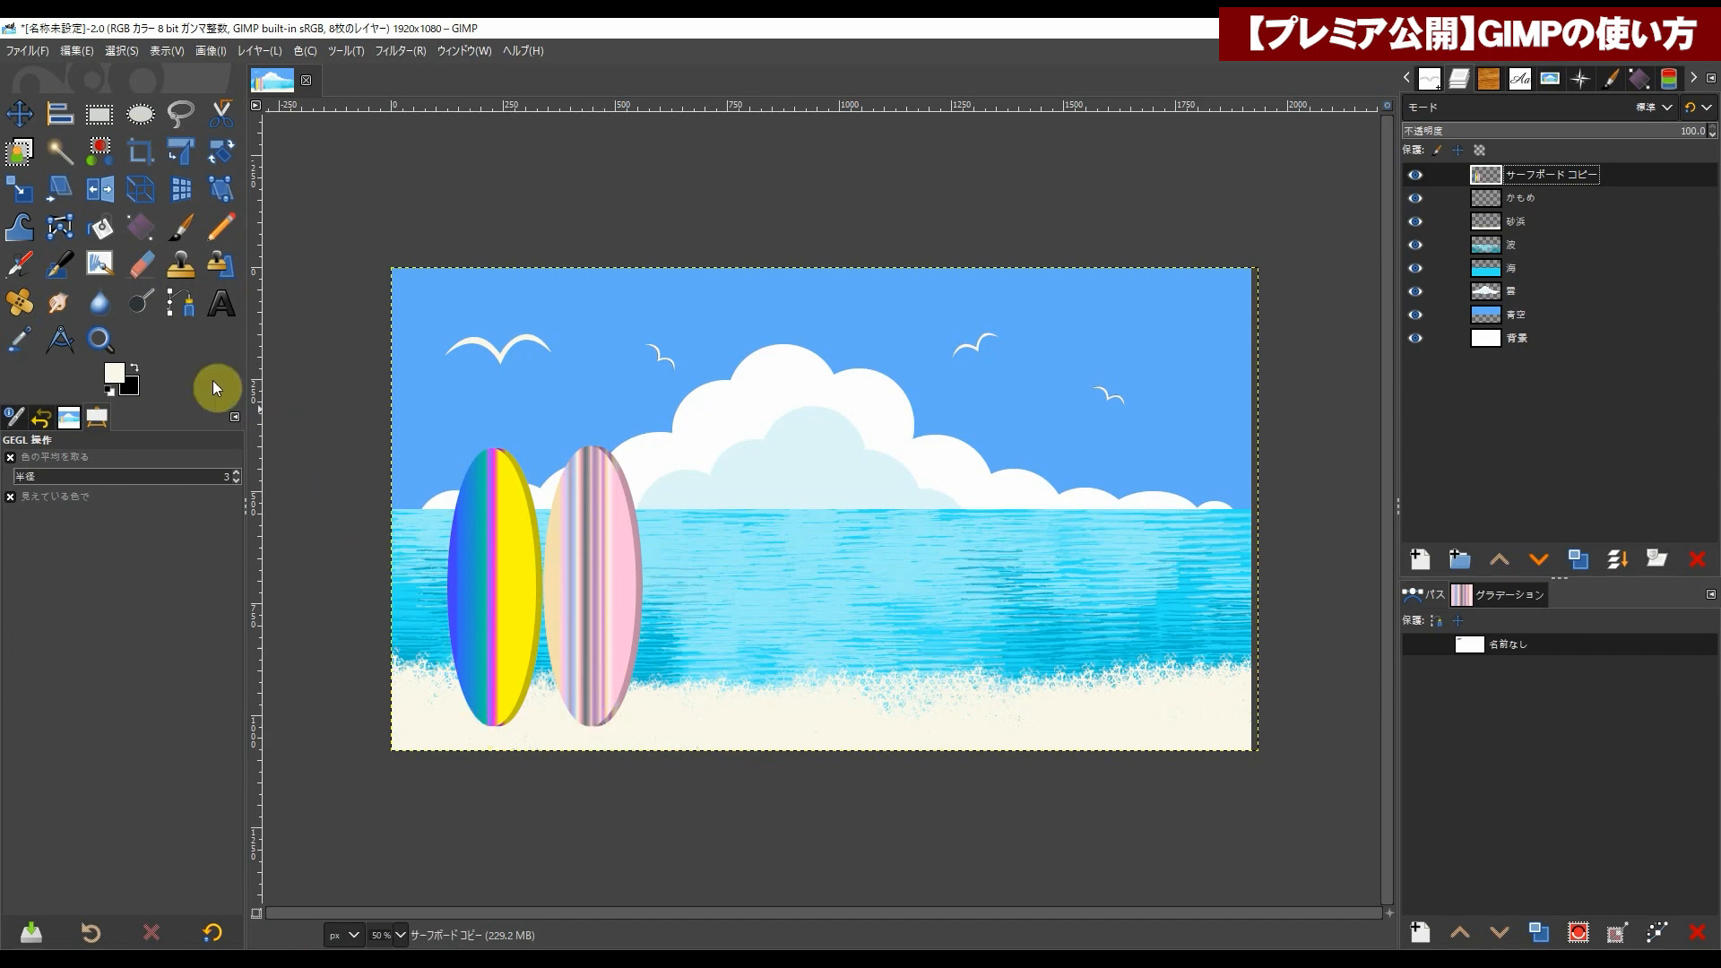
# Step: Softly erase the bottom tips of both surfboards using the Eraser with brush 2. Hardness 050, size 51, hardness 30 and force 28
pyautogui.click(138, 260)
pyautogui.click(18, 519)
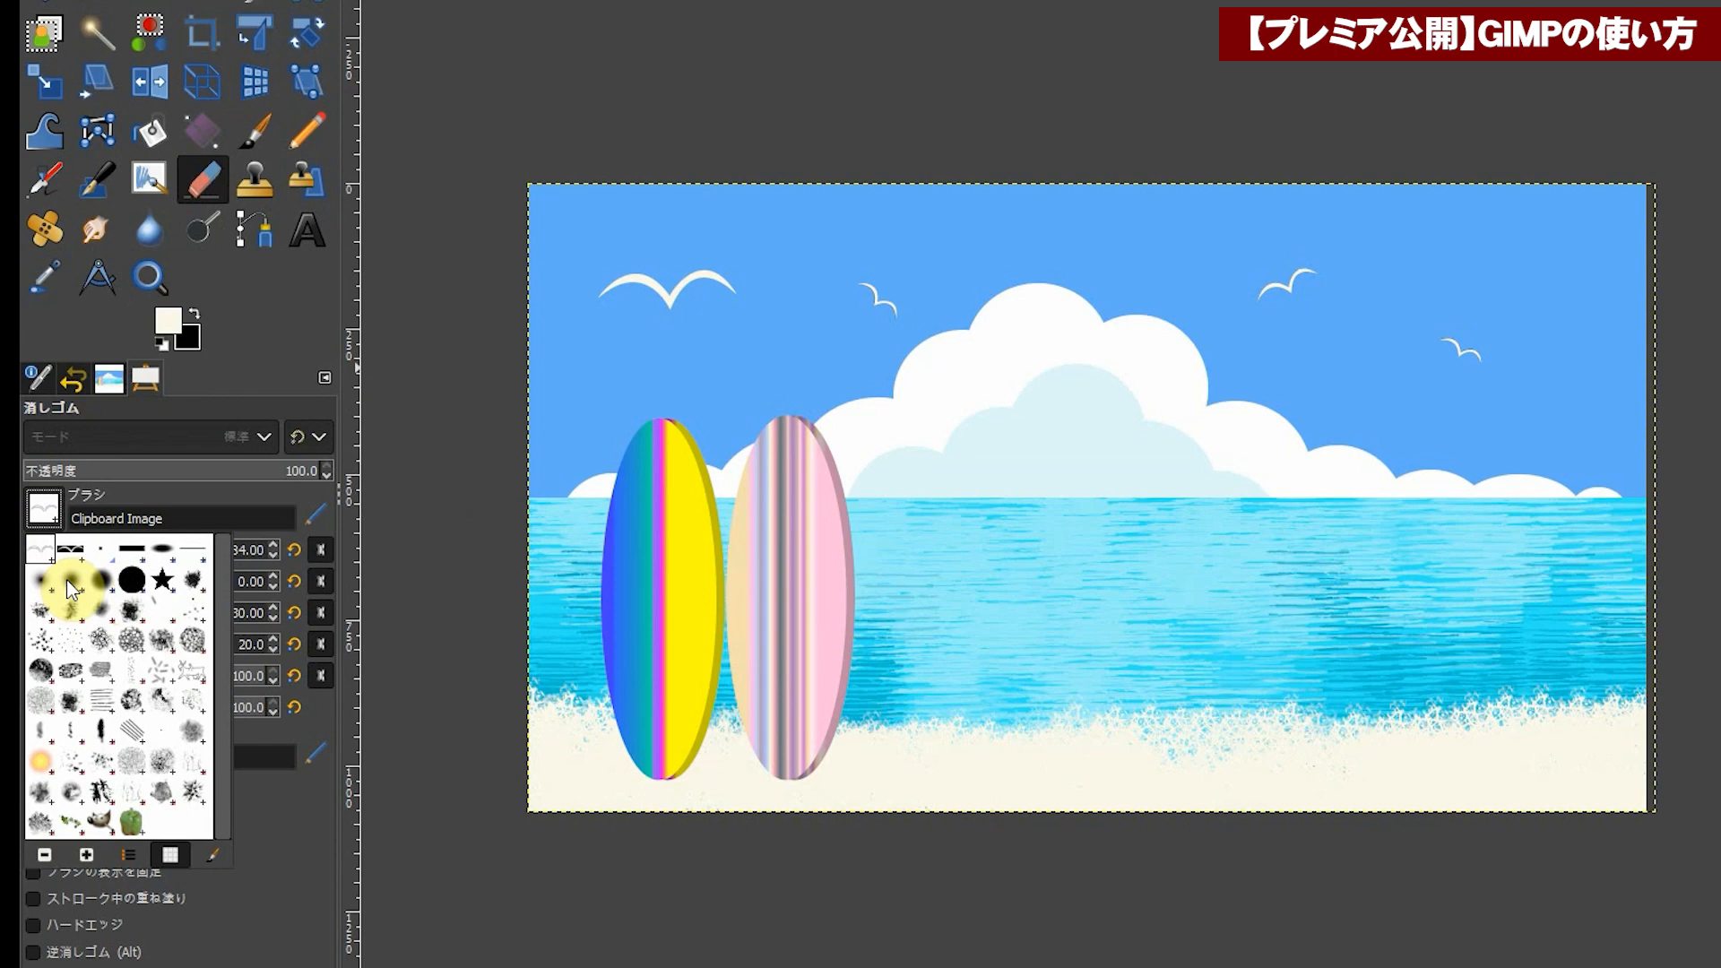
pyautogui.click(66, 579)
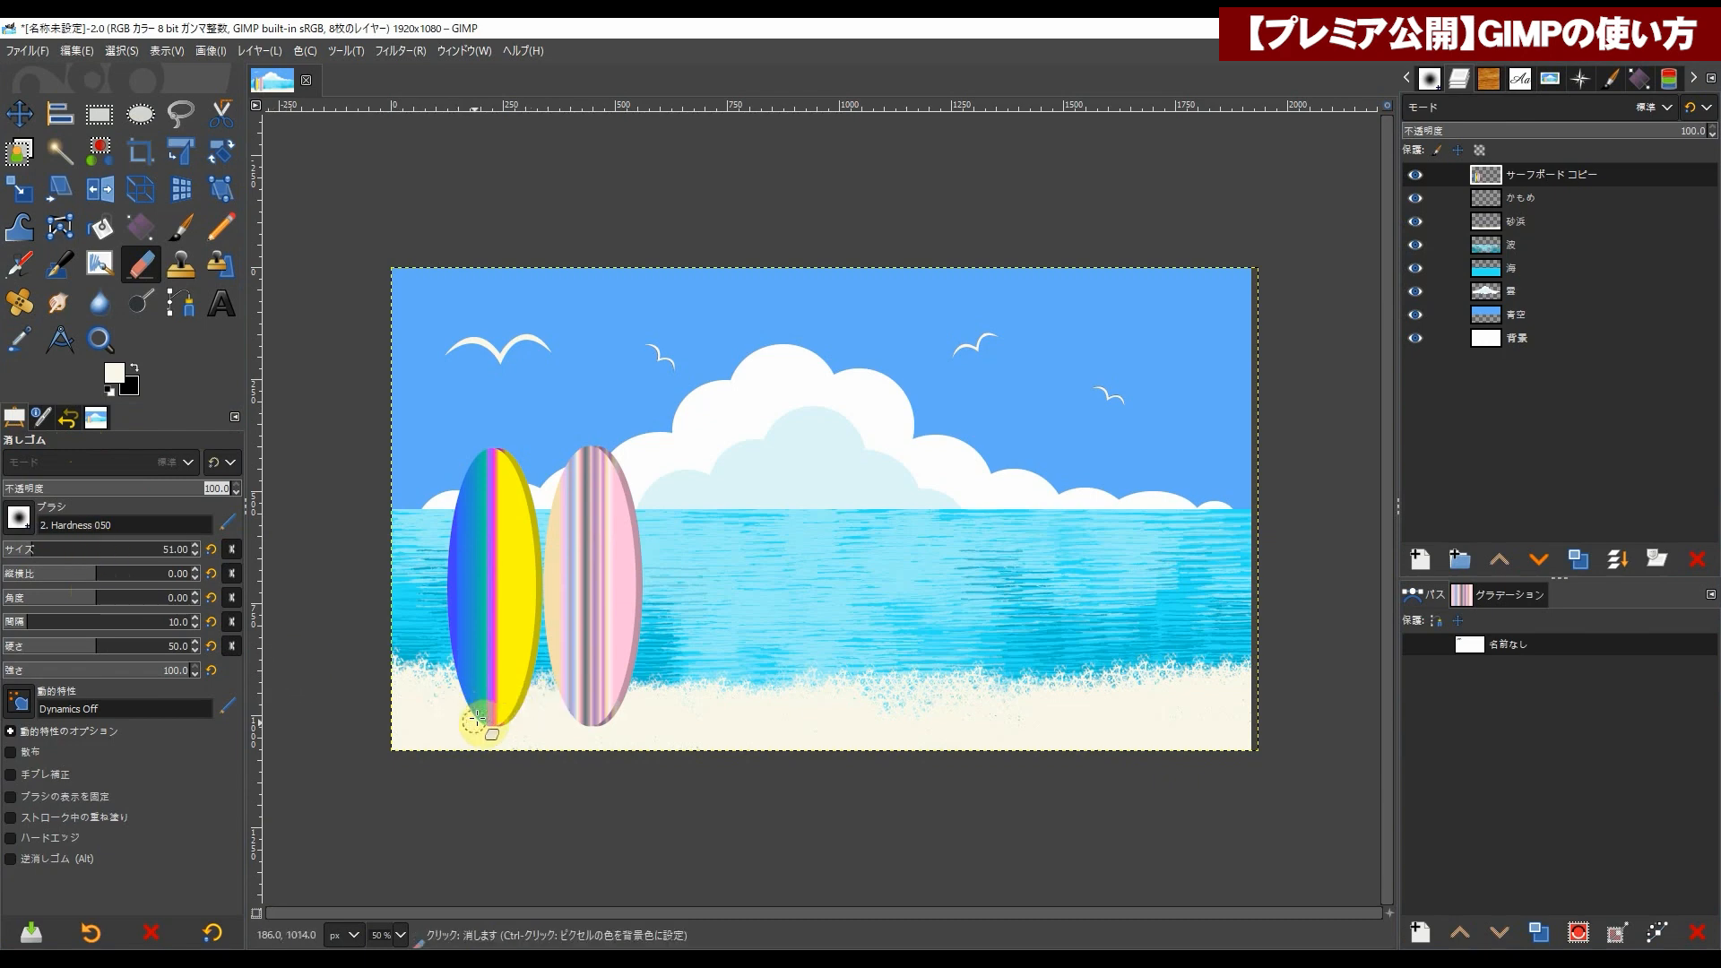
pyautogui.moveTo(96, 646); pyautogui.dragTo(75, 646)
pyautogui.moveTo(185, 672); pyautogui.dragTo(54, 669)
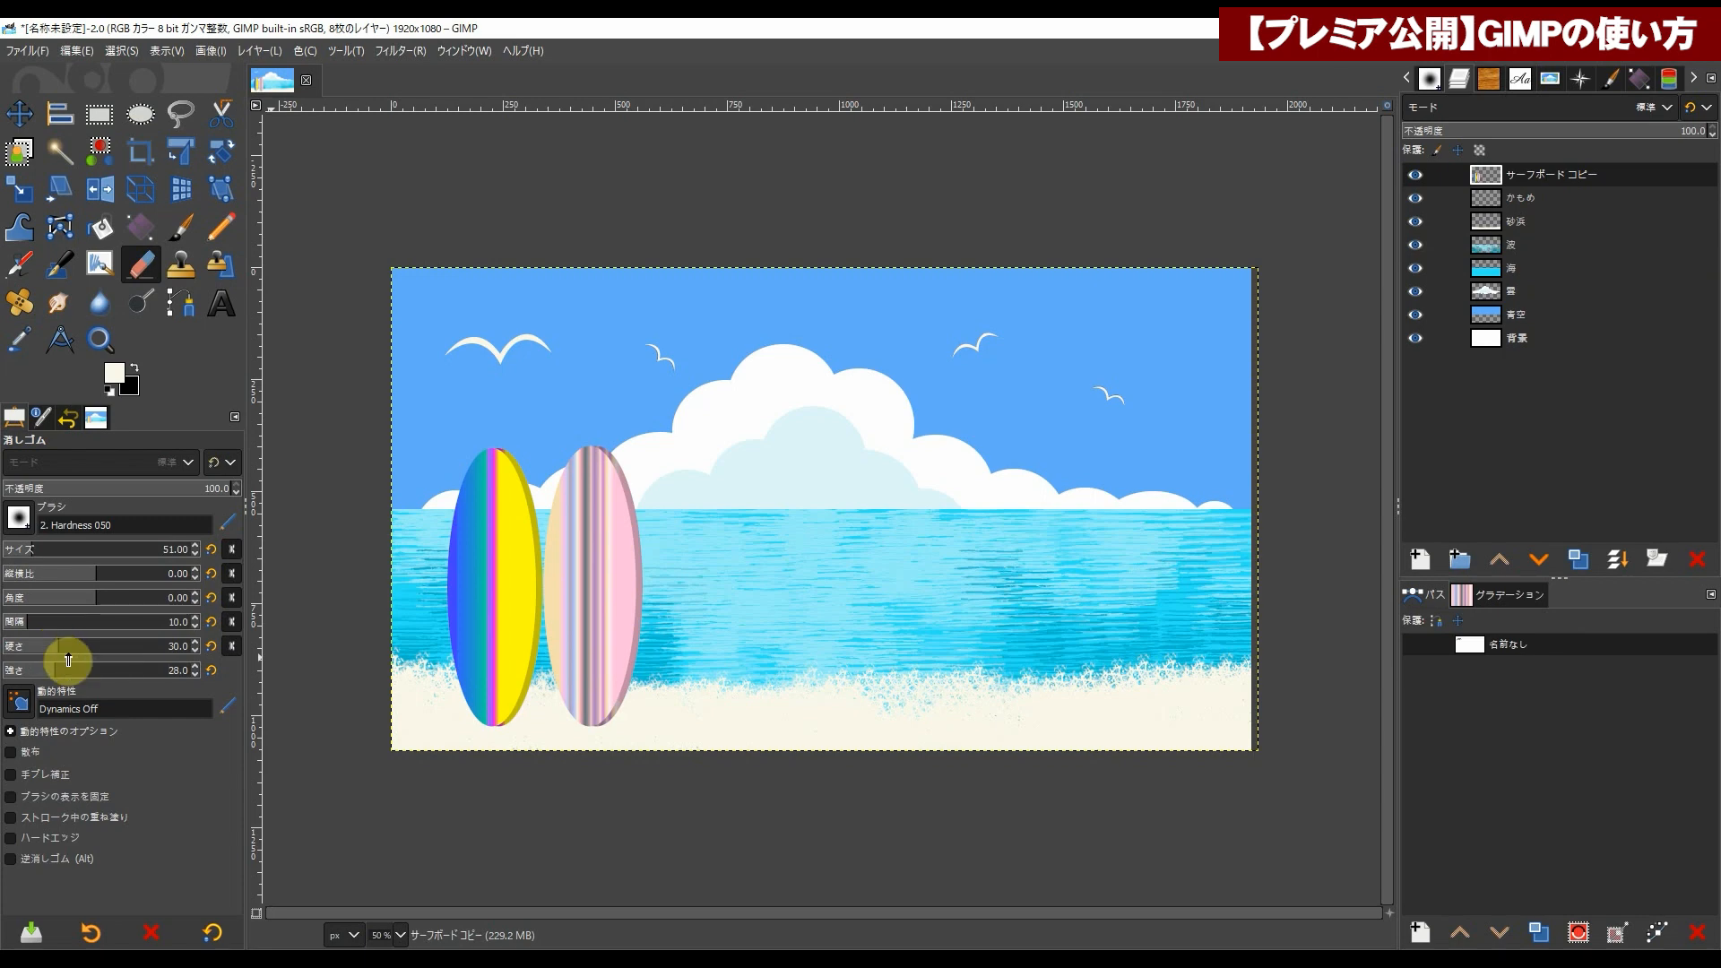
pyautogui.moveTo(465, 726)
pyautogui.mouseDown()
pyautogui.moveTo(521, 730)
pyautogui.moveTo(508, 720)
pyautogui.mouseUp()
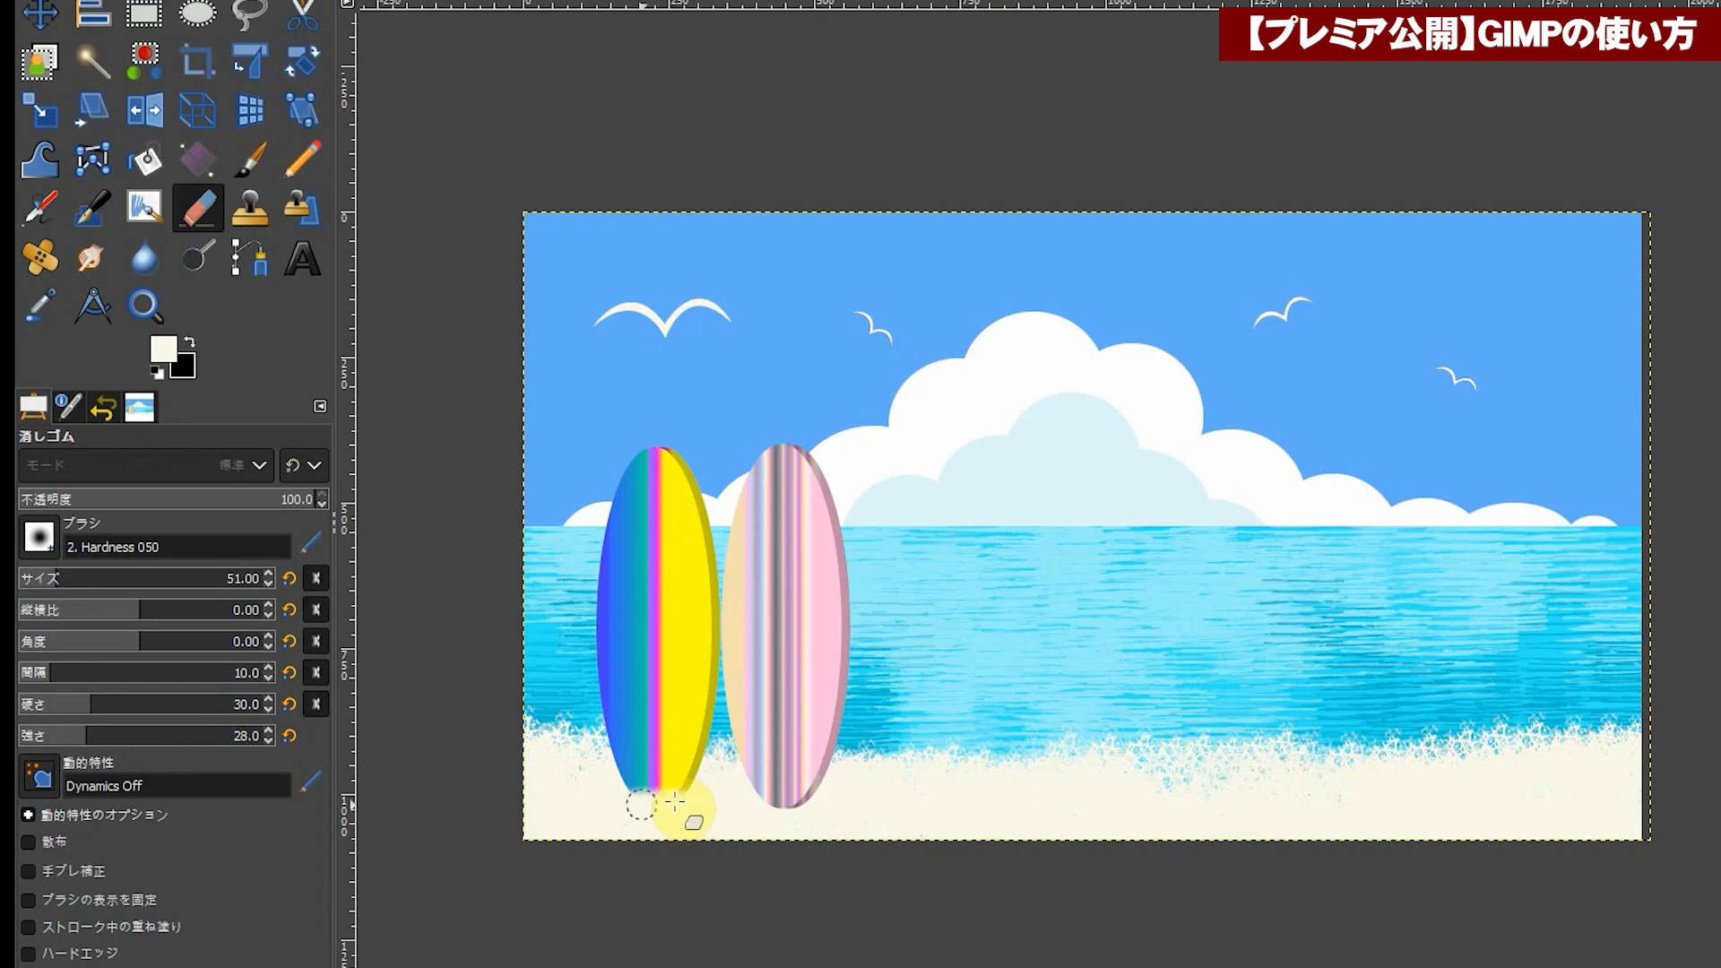
pyautogui.moveTo(675, 801)
pyautogui.mouseDown()
pyautogui.moveTo(596, 798)
pyautogui.moveTo(981, 824)
pyautogui.mouseUp()
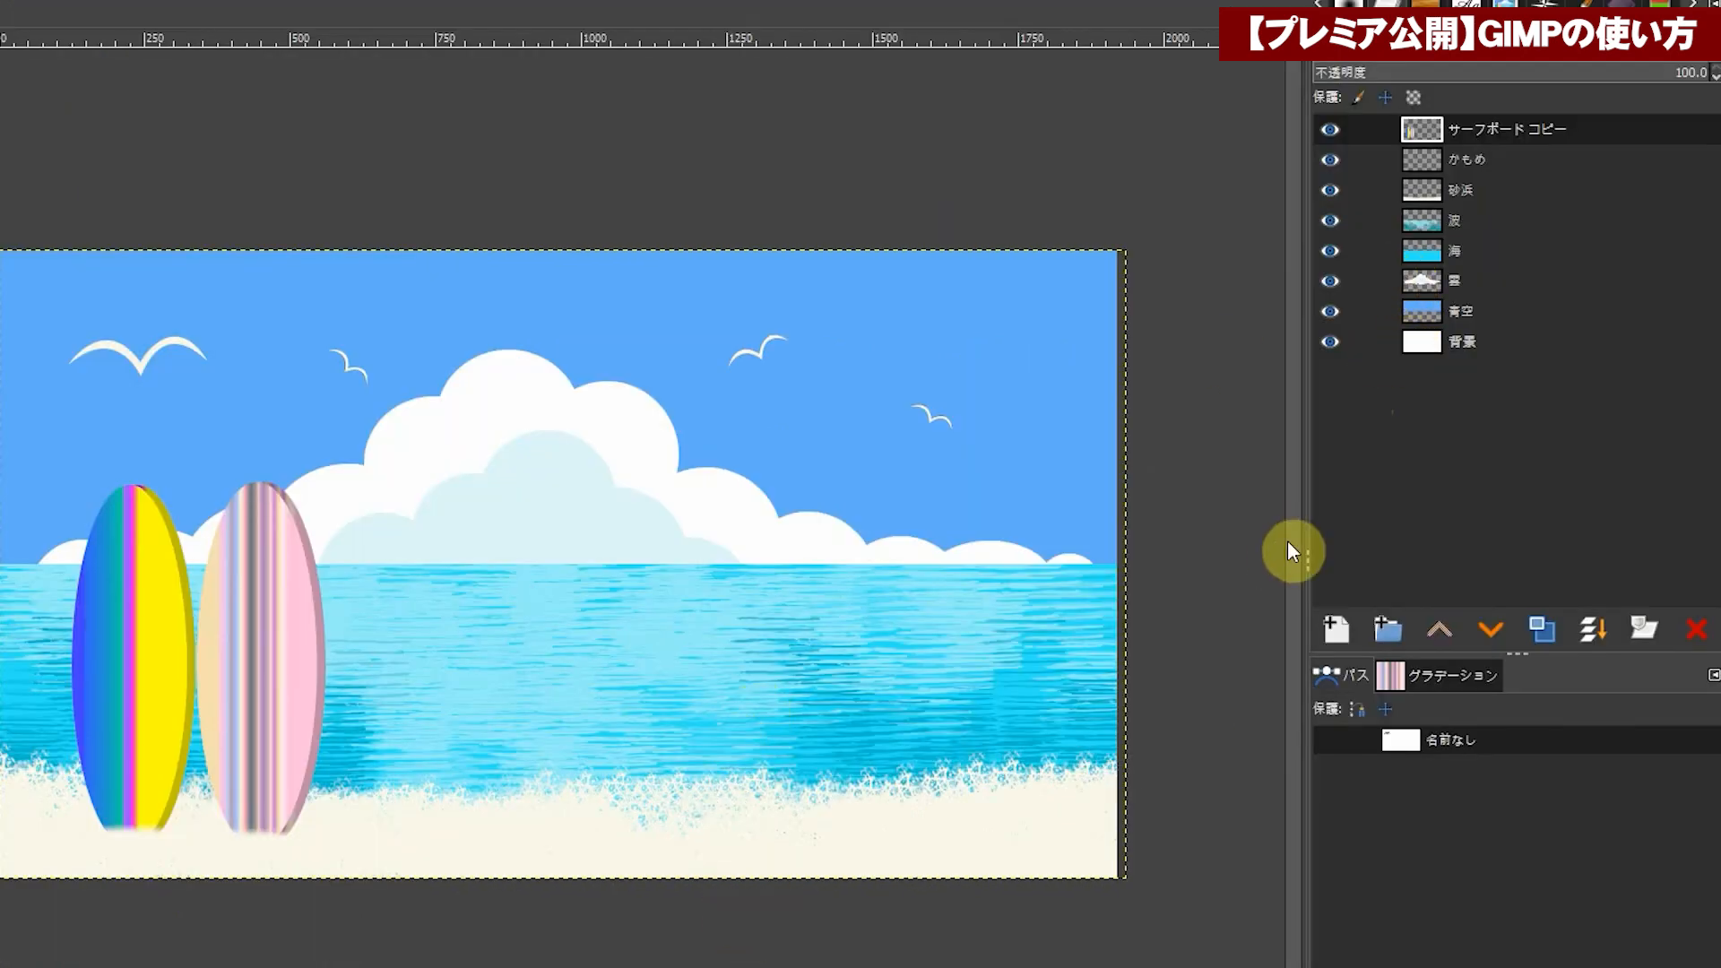
# Step: Paint gray 959595 shadows under both surfboards on the 砂浜 layer, using the Paintbrush with 2. Hardness 050, hardness 10 and force 10
pyautogui.click(1427, 186)
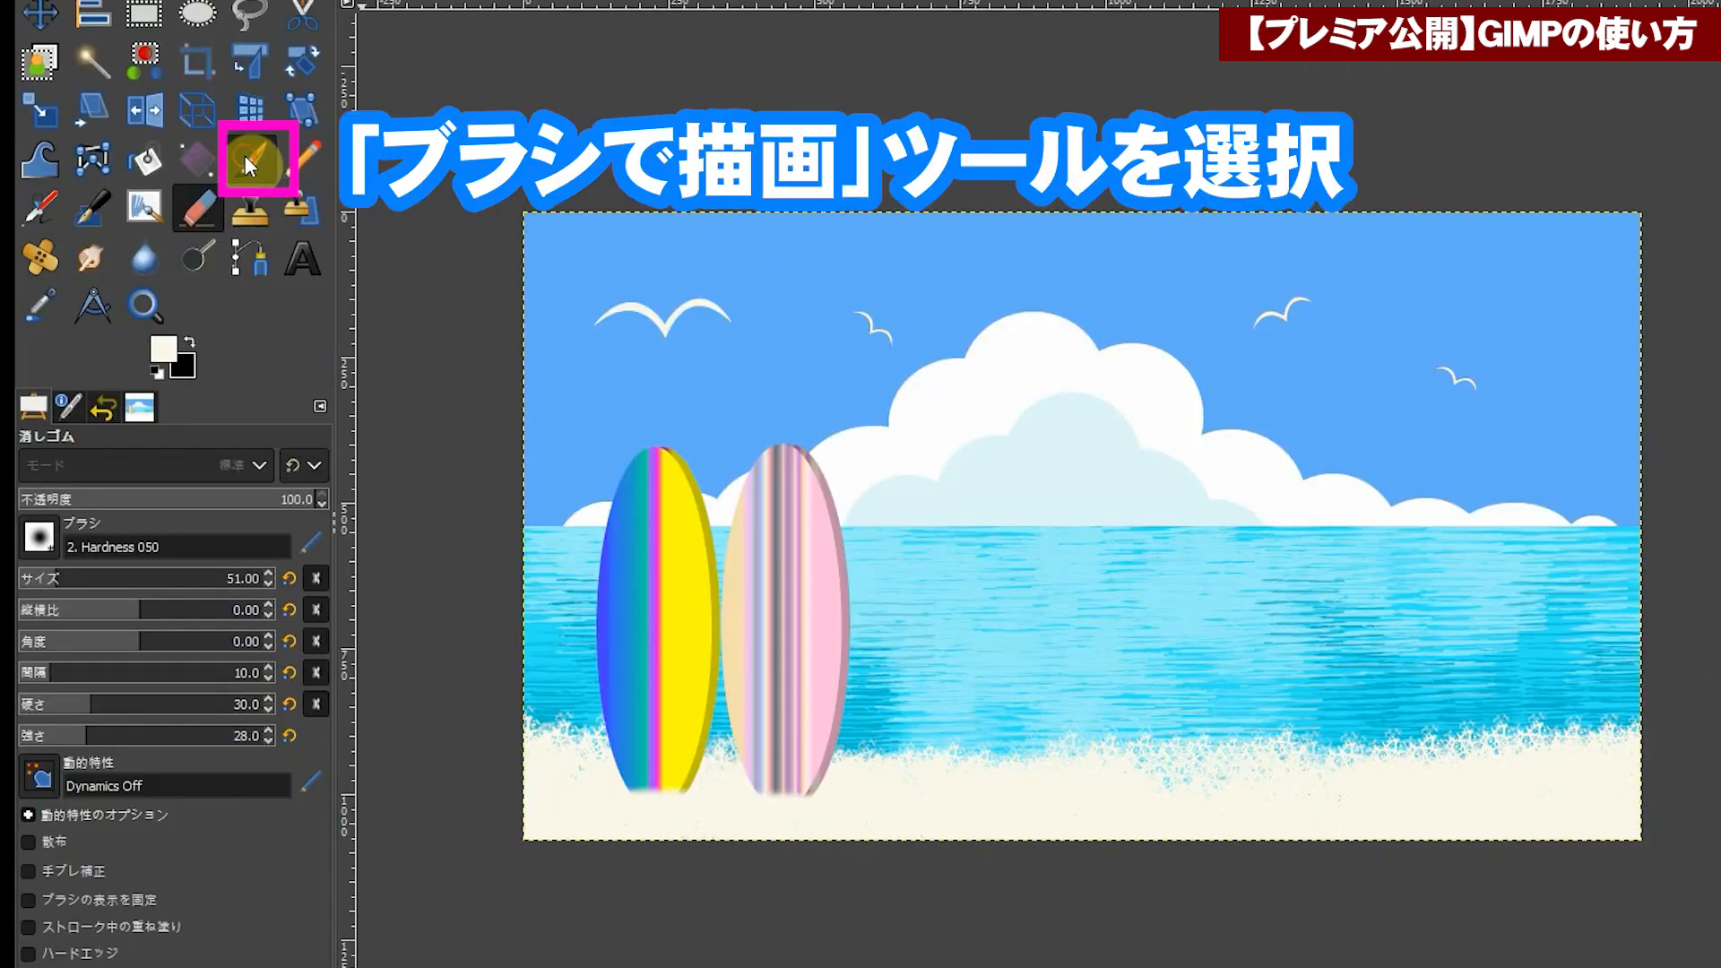
pyautogui.click(245, 154)
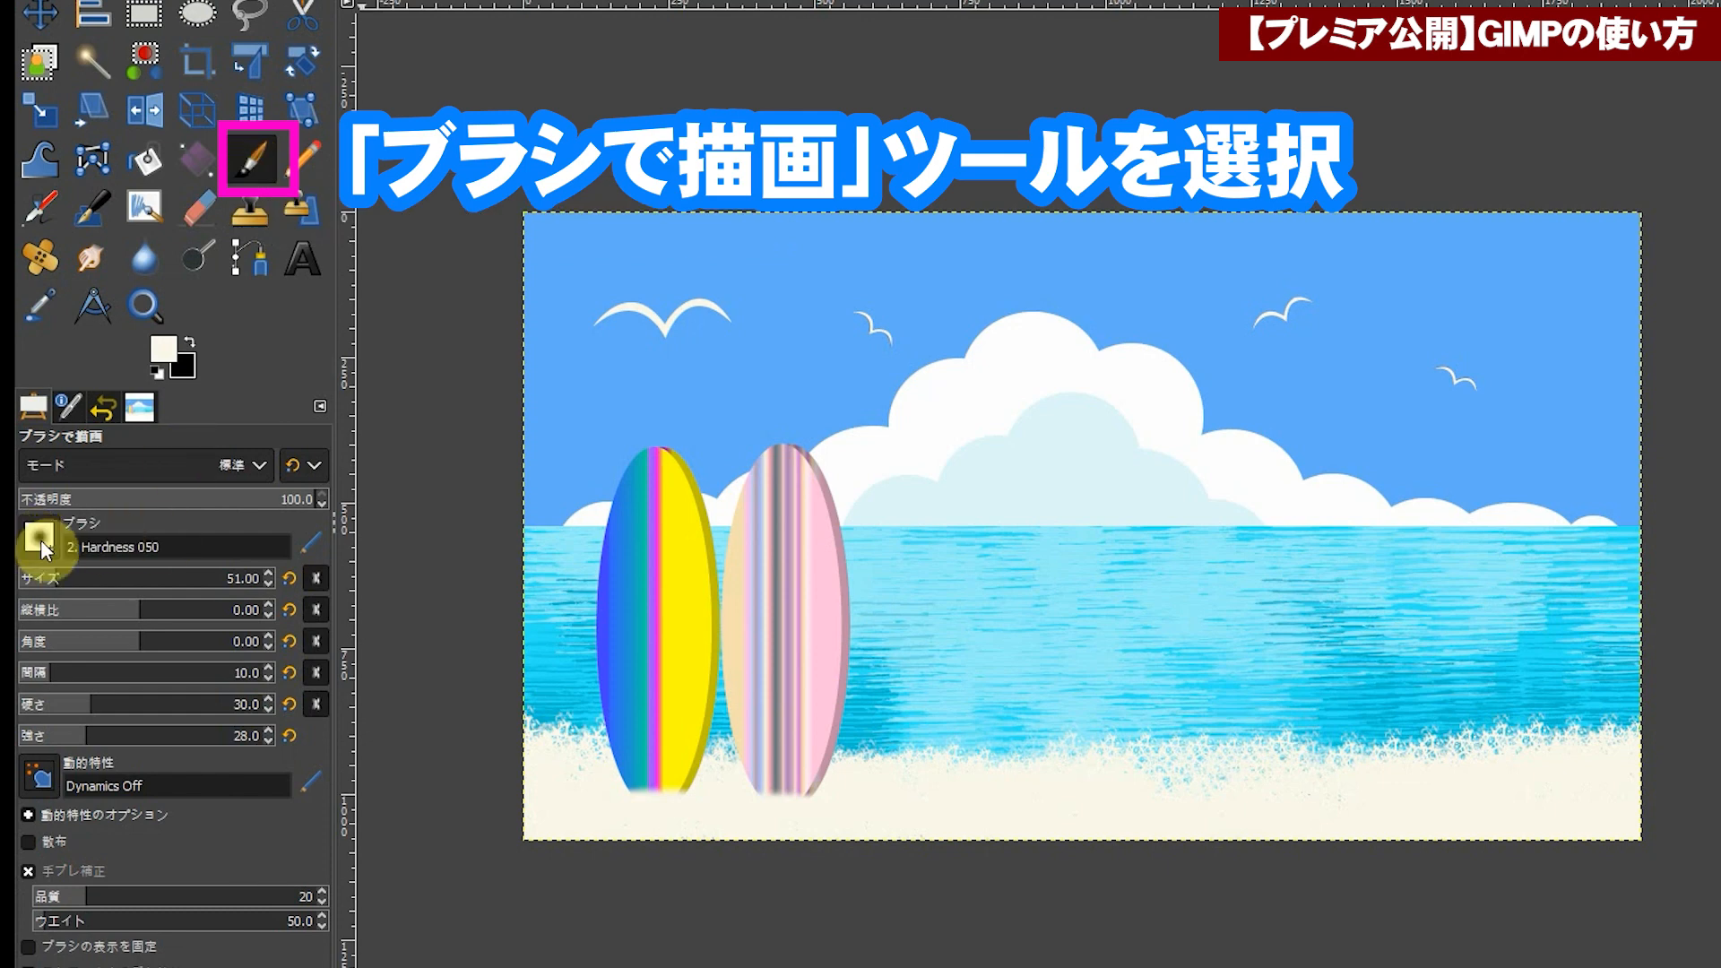
pyautogui.click(41, 539)
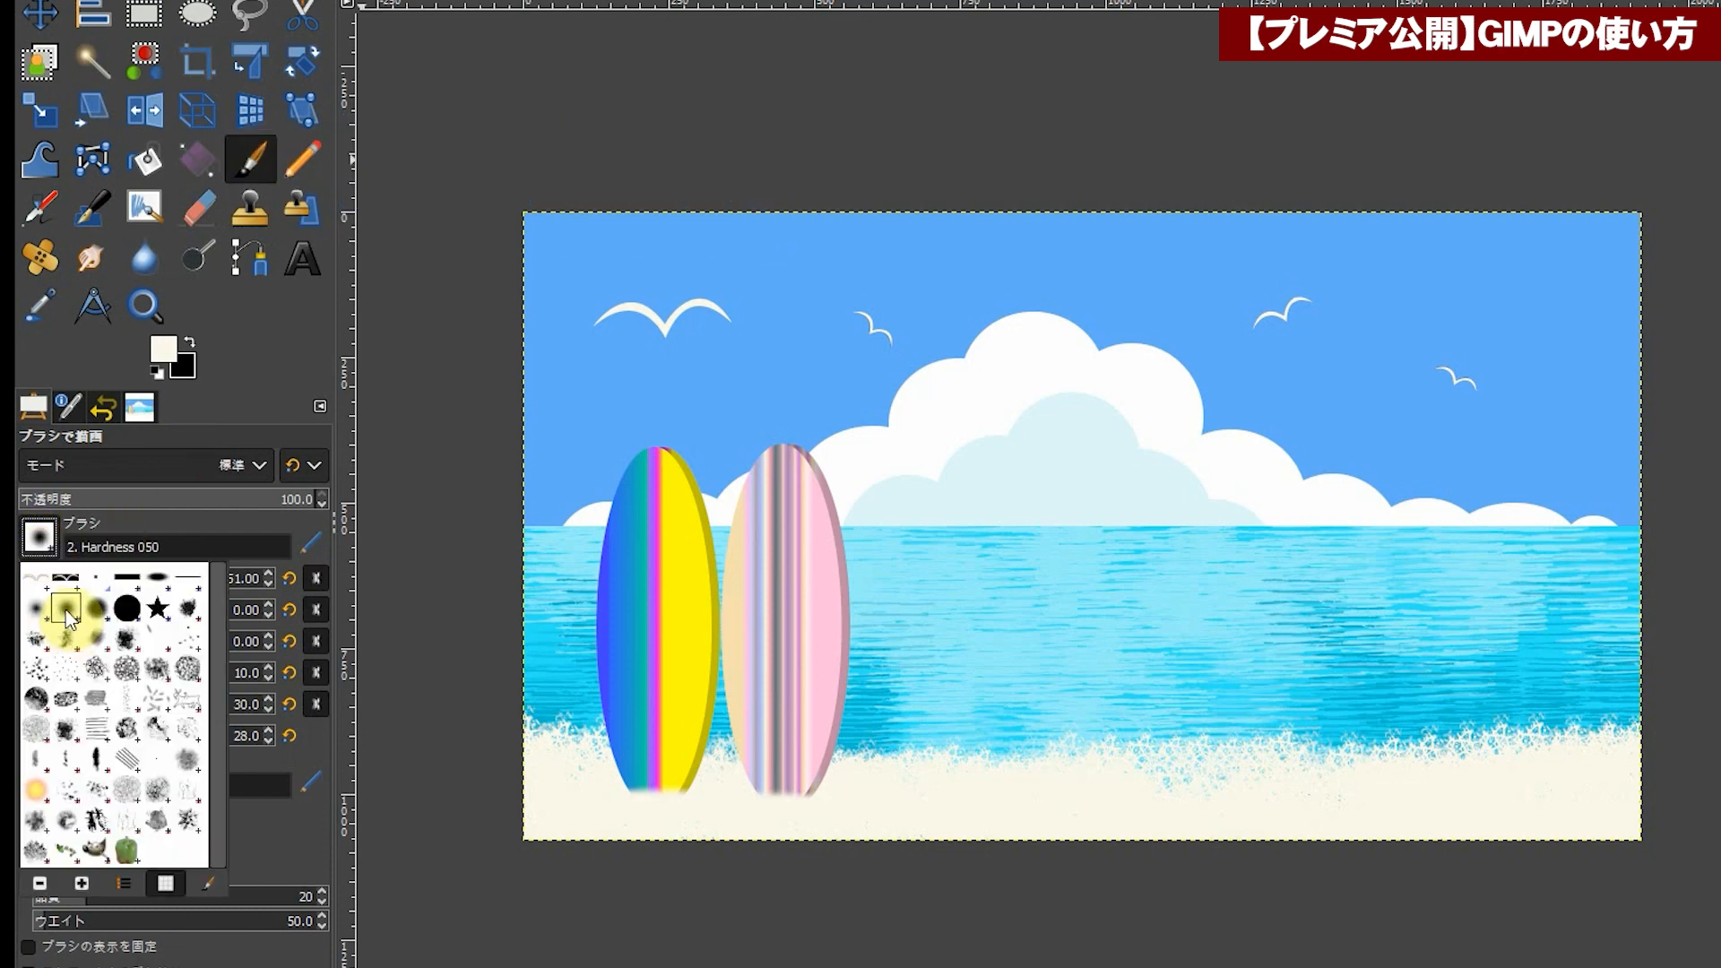
pyautogui.click(179, 355)
pyautogui.click(190, 341)
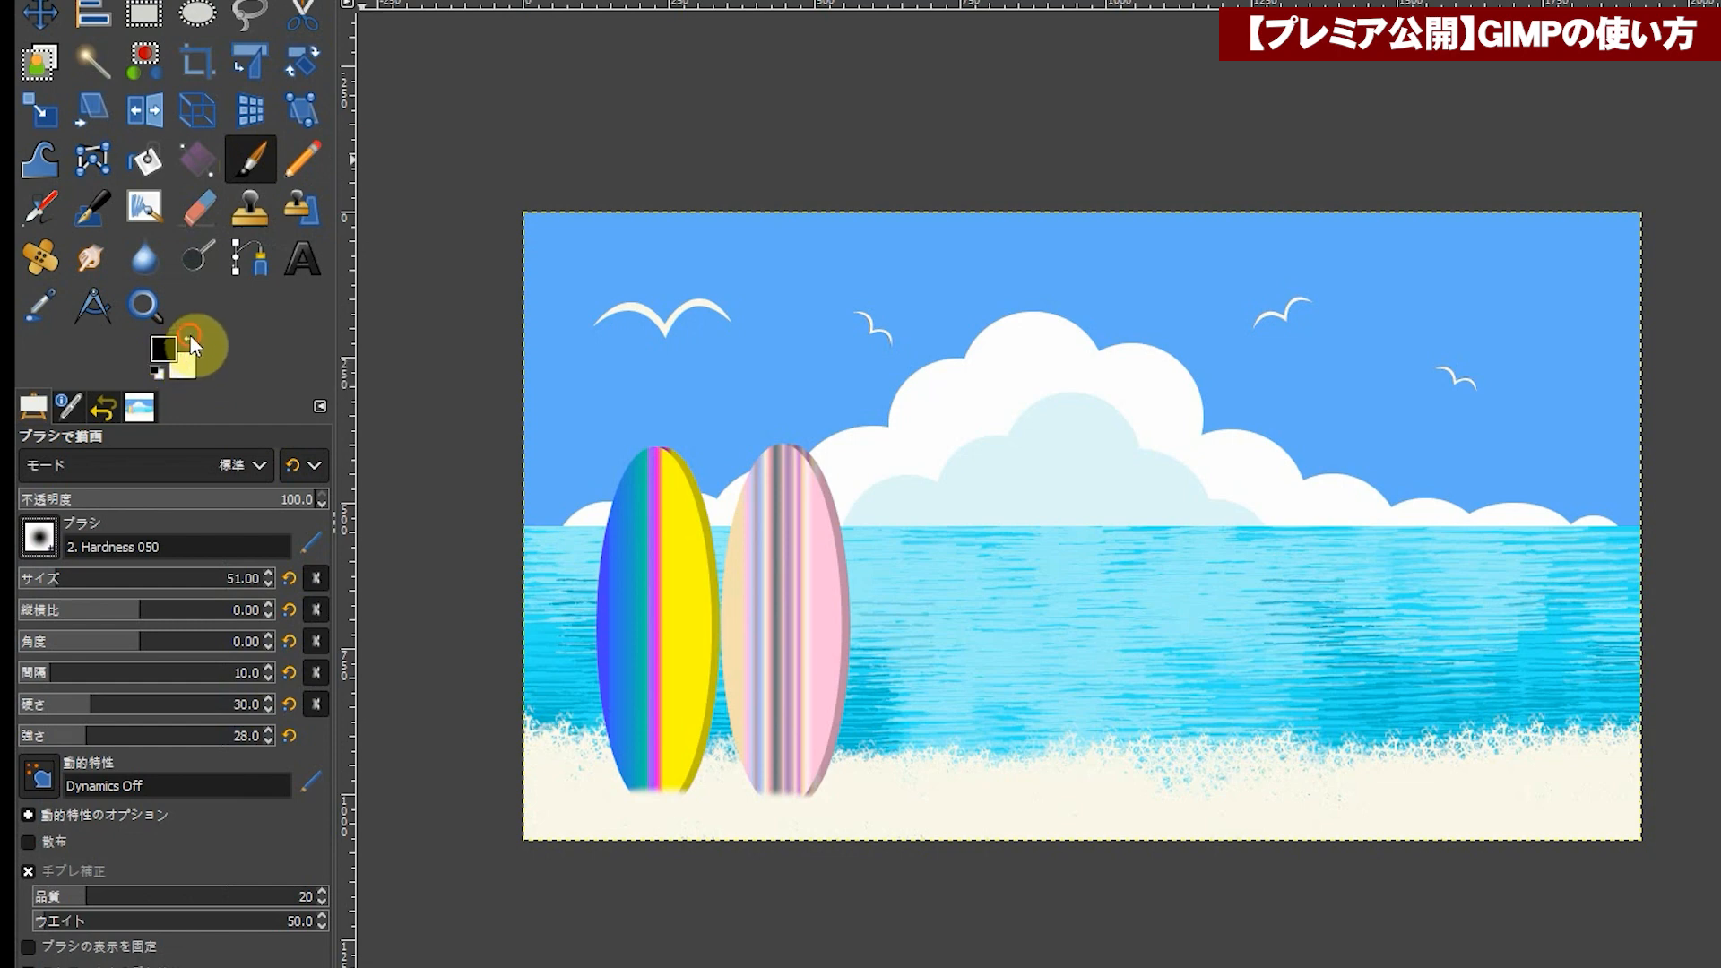
pyautogui.click(189, 342)
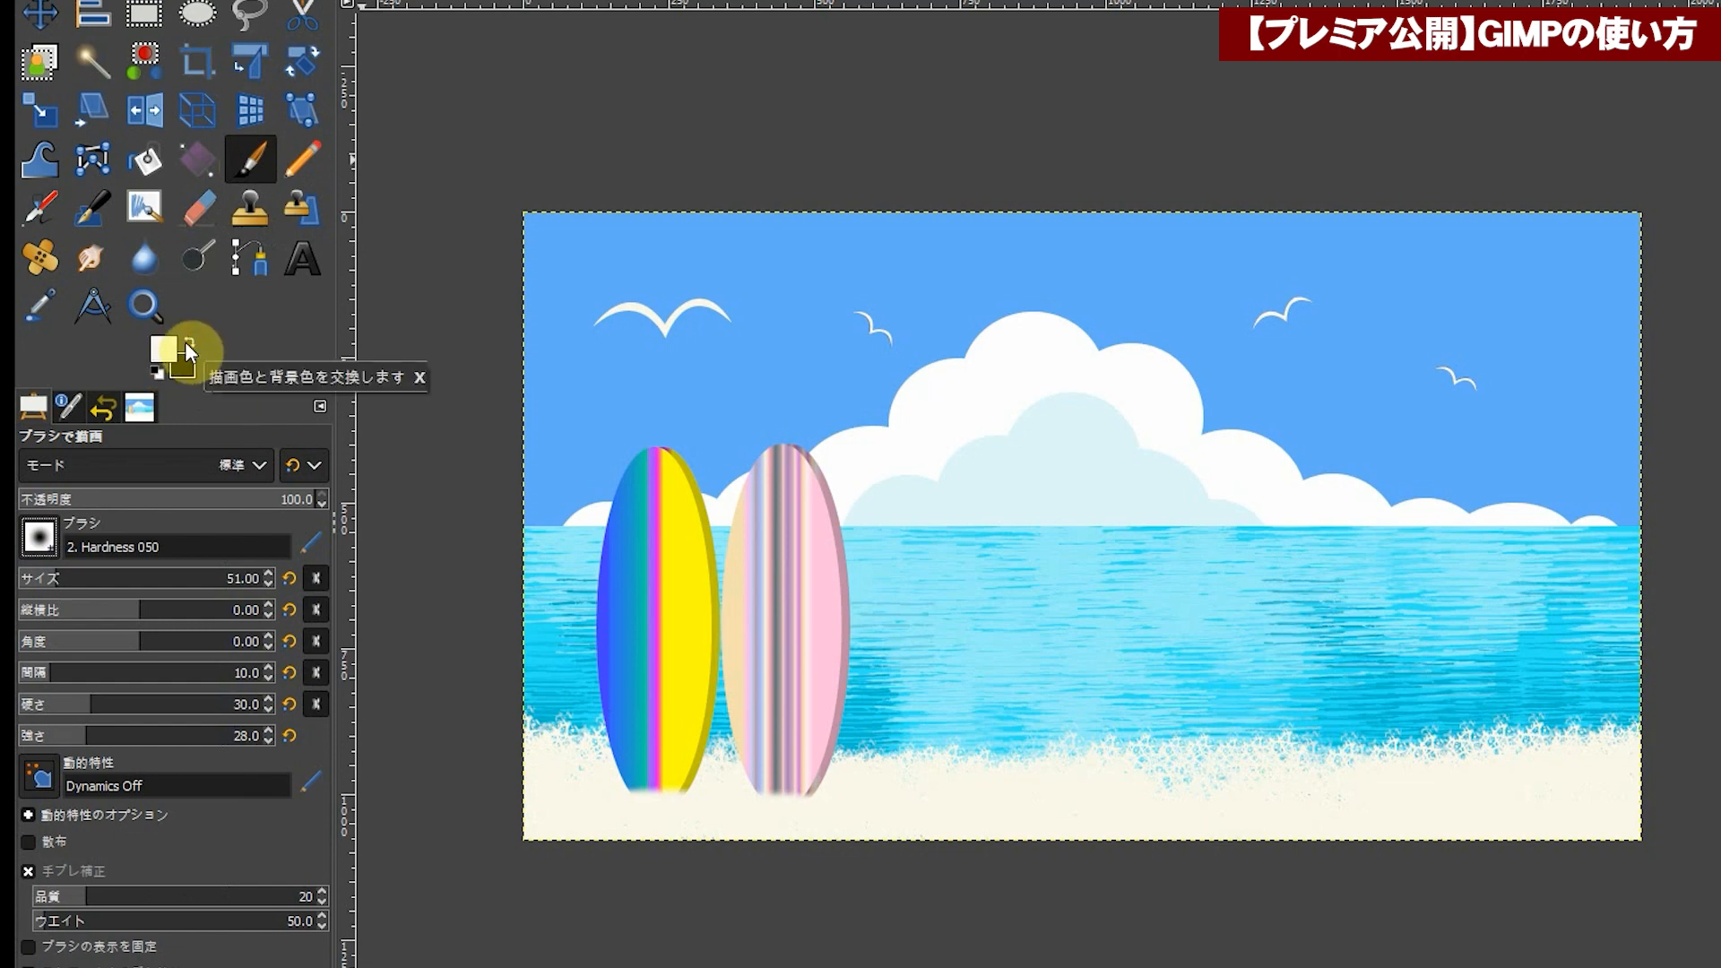
pyautogui.click(164, 349)
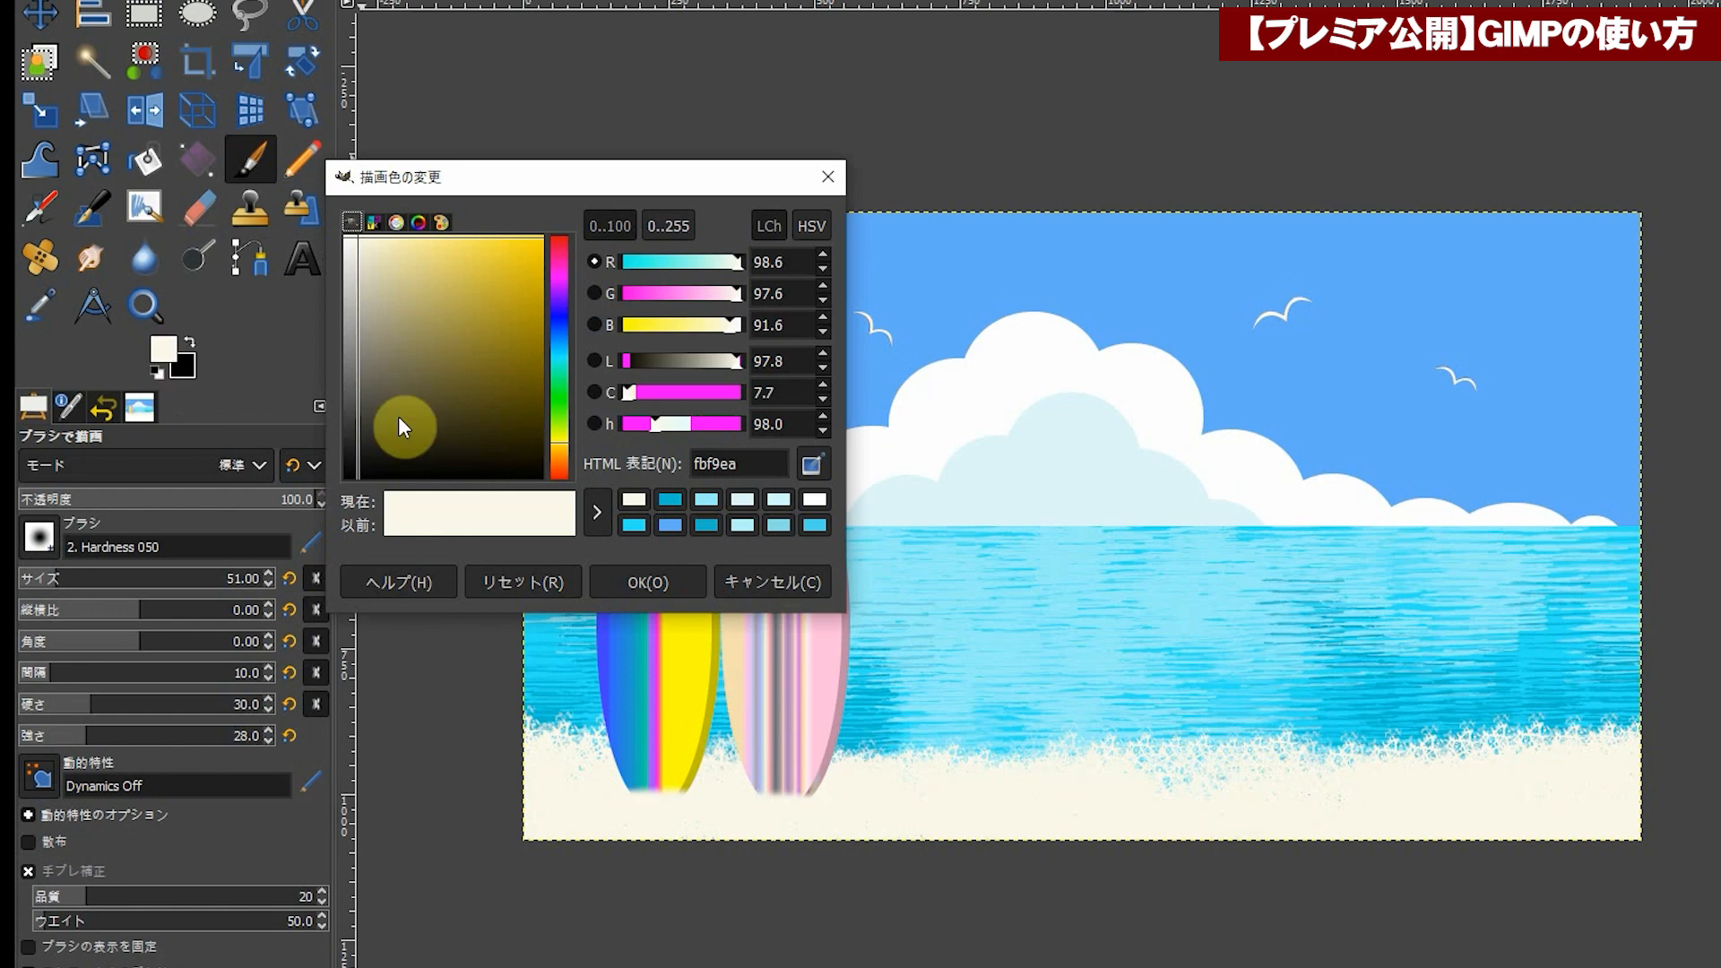
pyautogui.moveTo(366, 330)
pyautogui.mouseDown()
pyautogui.moveTo(349, 346)
pyautogui.moveTo(343, 323)
pyautogui.moveTo(341, 338)
pyautogui.mouseUp()
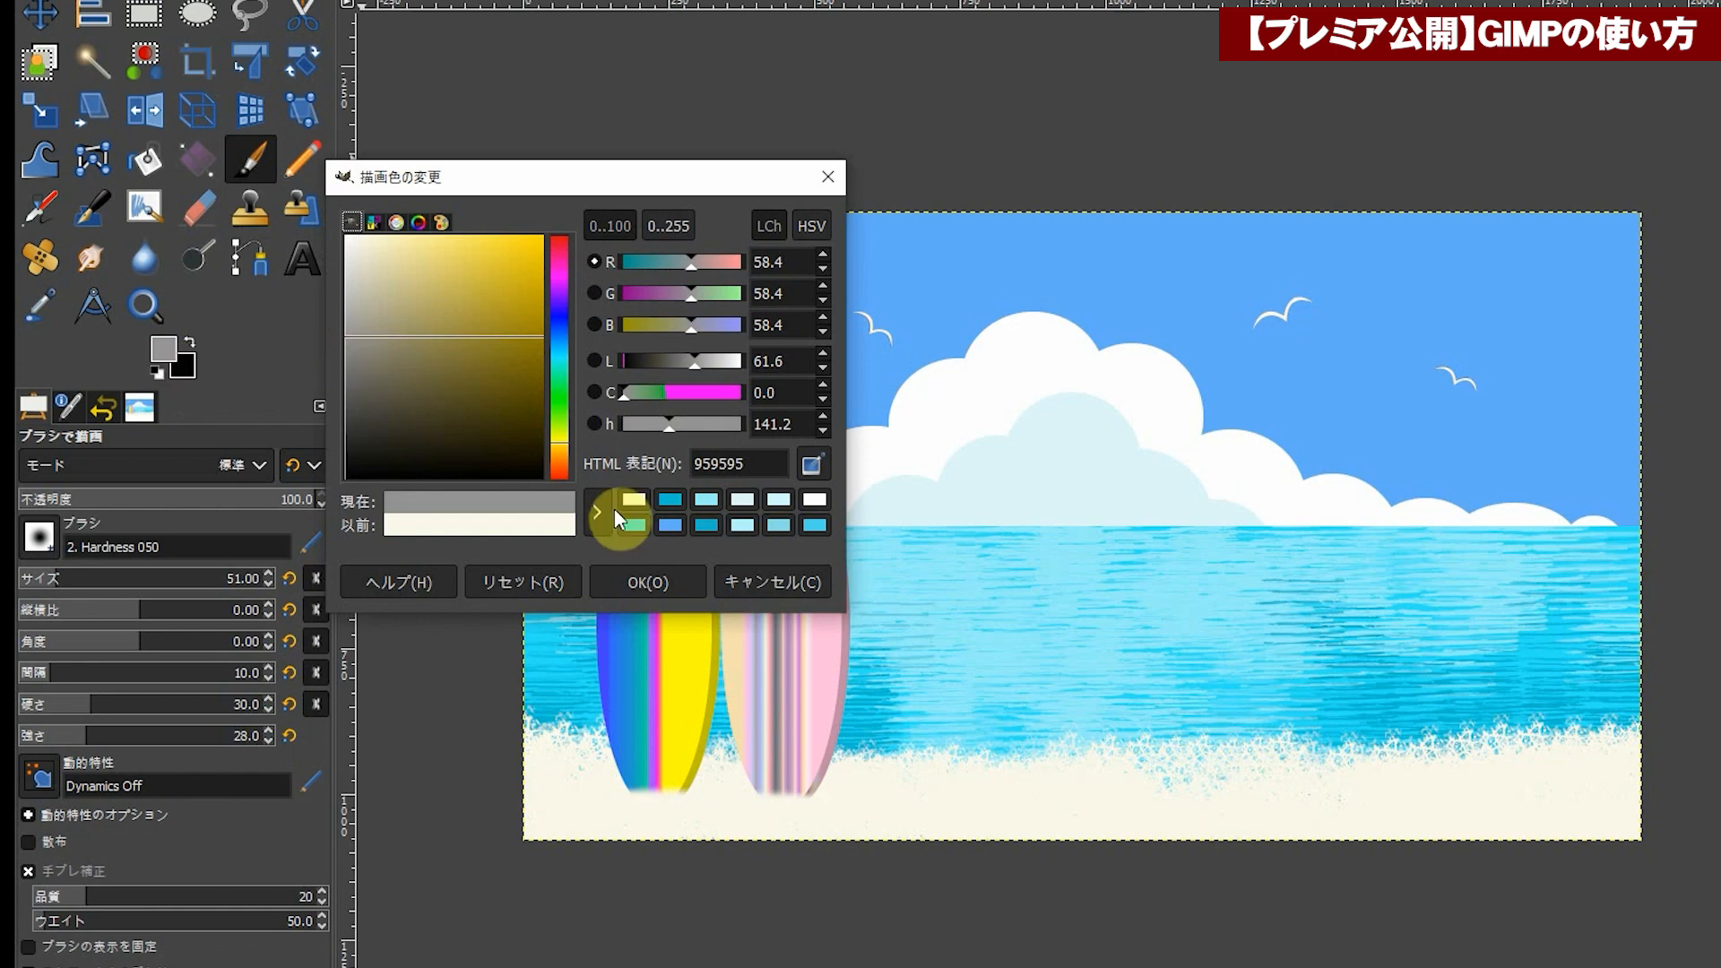
pyautogui.click(649, 583)
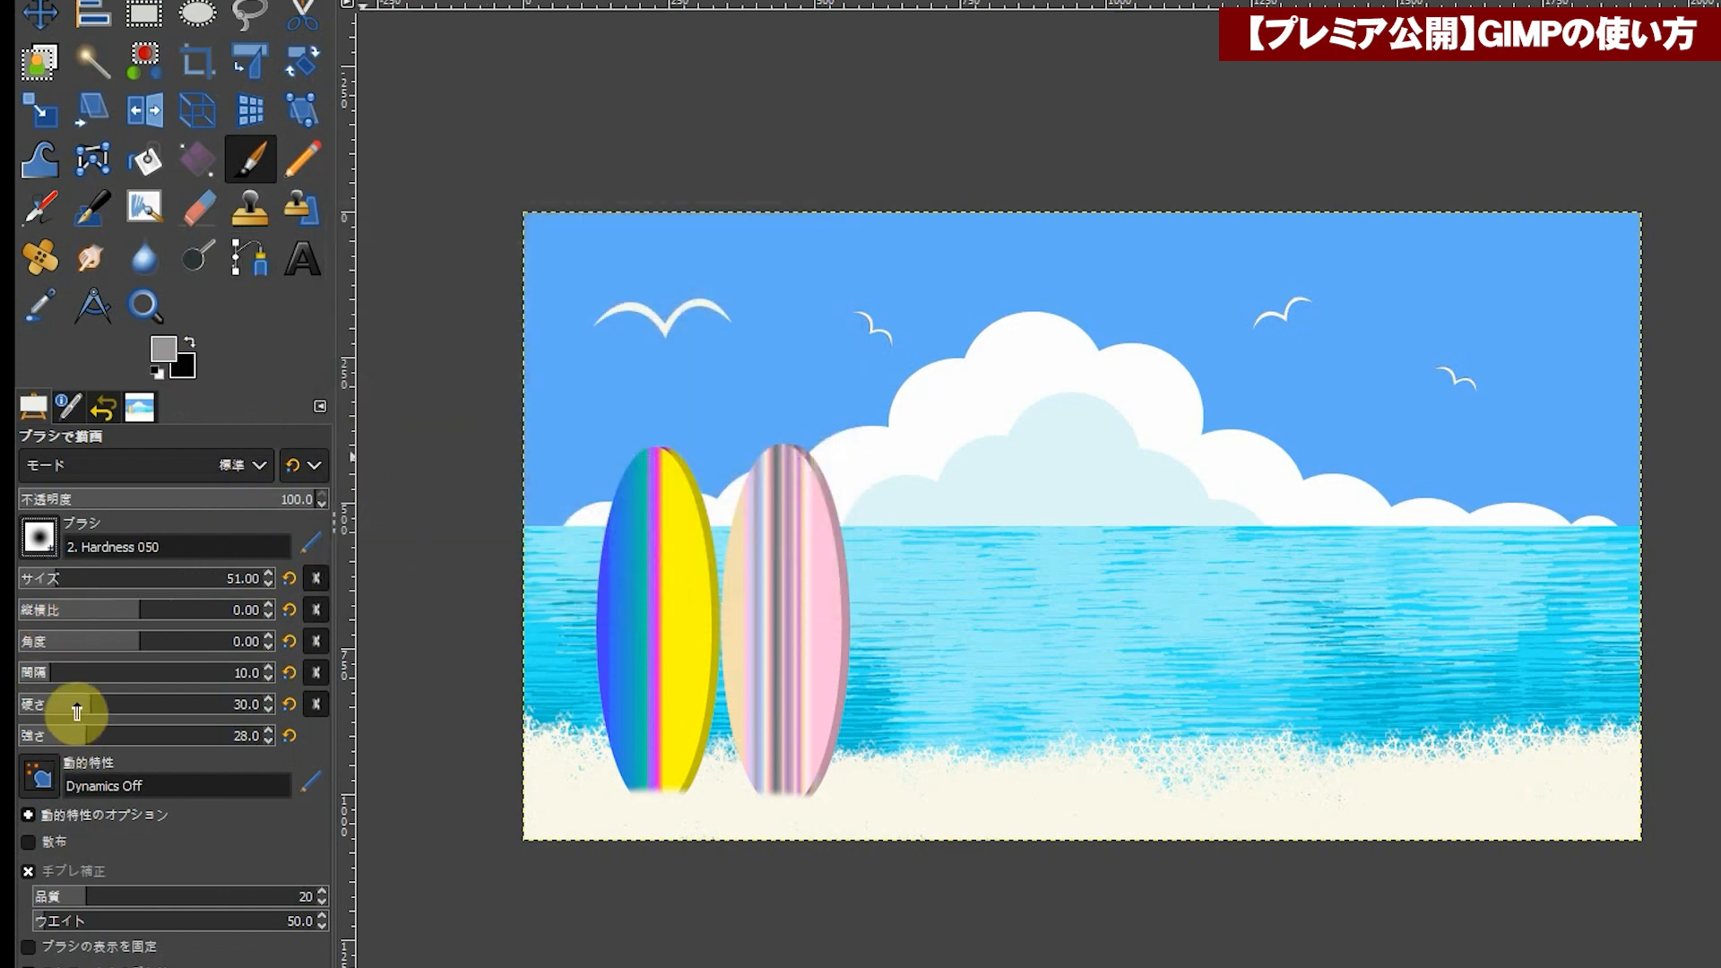
pyautogui.moveTo(76, 708); pyautogui.dragTo(31, 709)
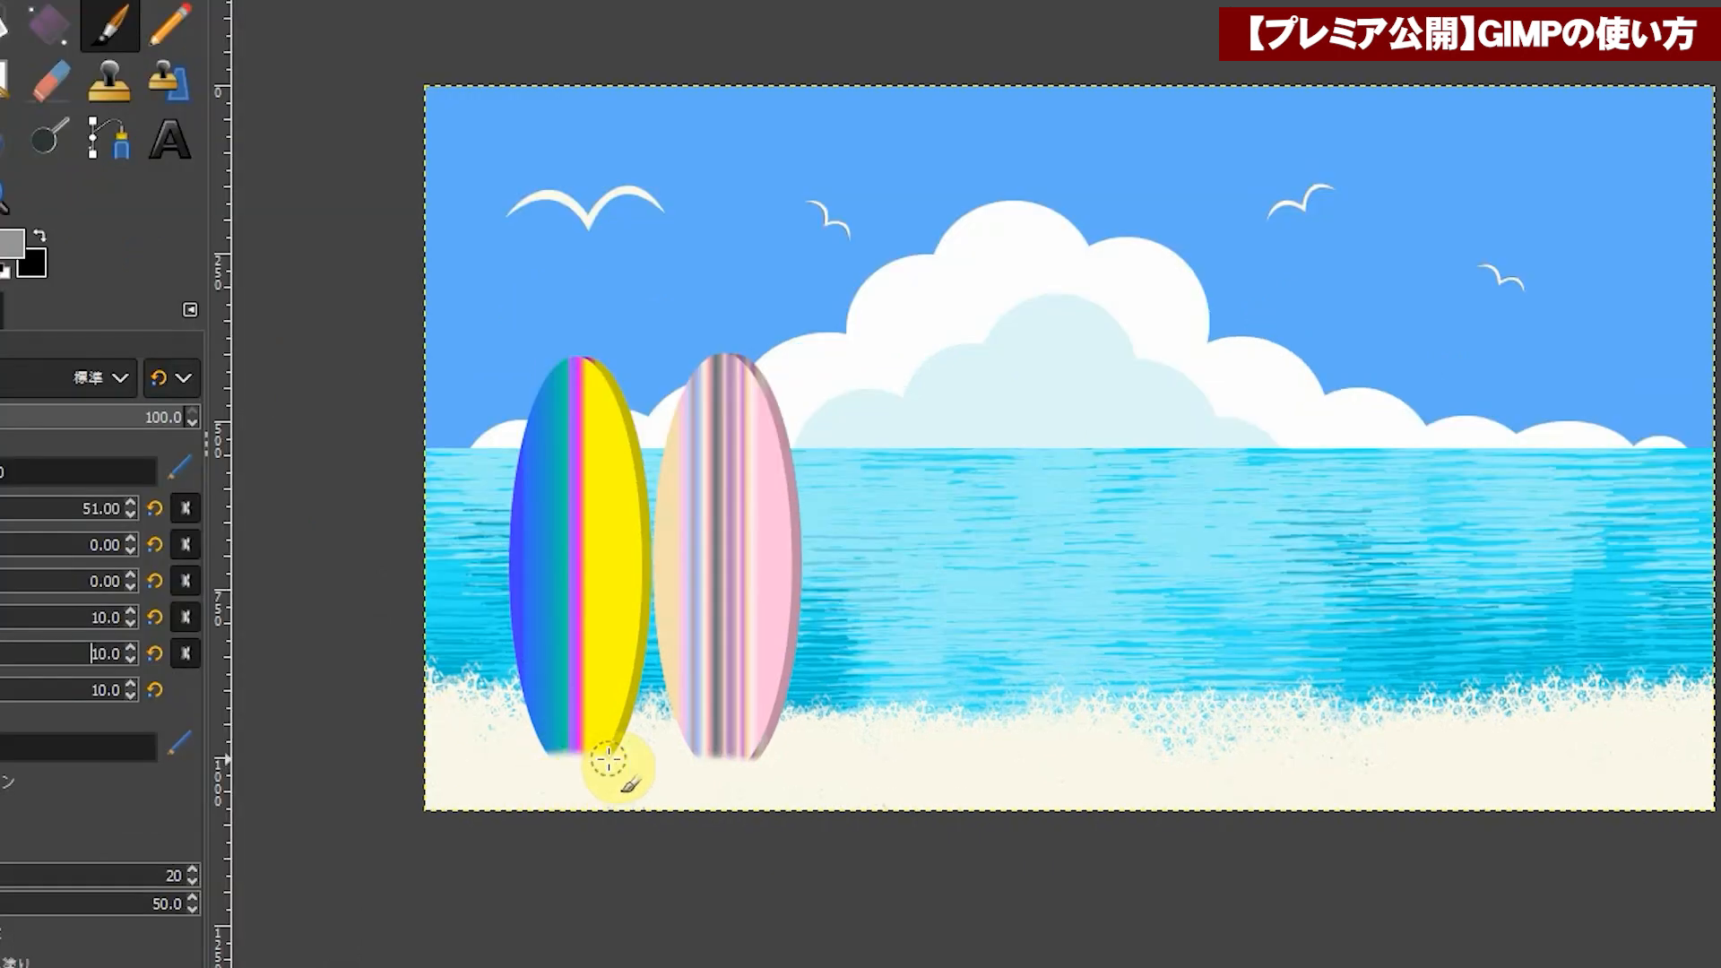
pyautogui.moveTo(597, 760)
pyautogui.mouseDown()
pyautogui.moveTo(556, 760)
pyautogui.moveTo(611, 767)
pyautogui.moveTo(548, 762)
pyautogui.moveTo(648, 775)
pyautogui.moveTo(778, 758)
pyautogui.mouseUp()
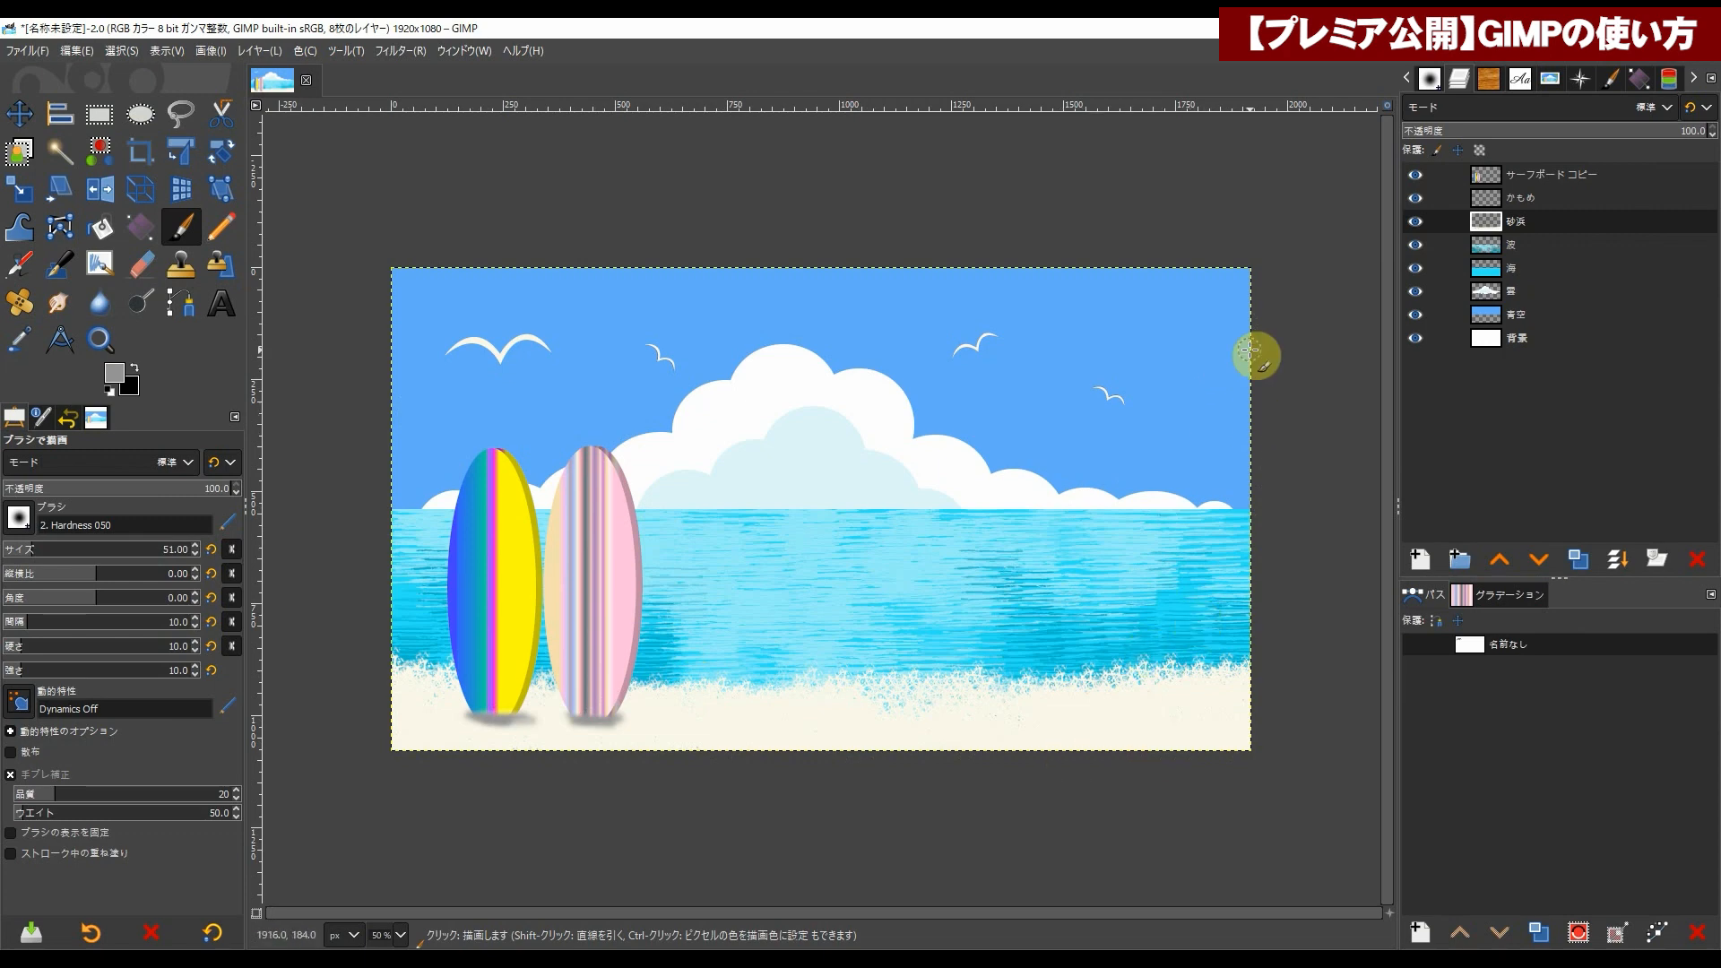
# Step: Add a new transparent layer directly above the サーフボード コピー layer
pyautogui.click(1506, 175)
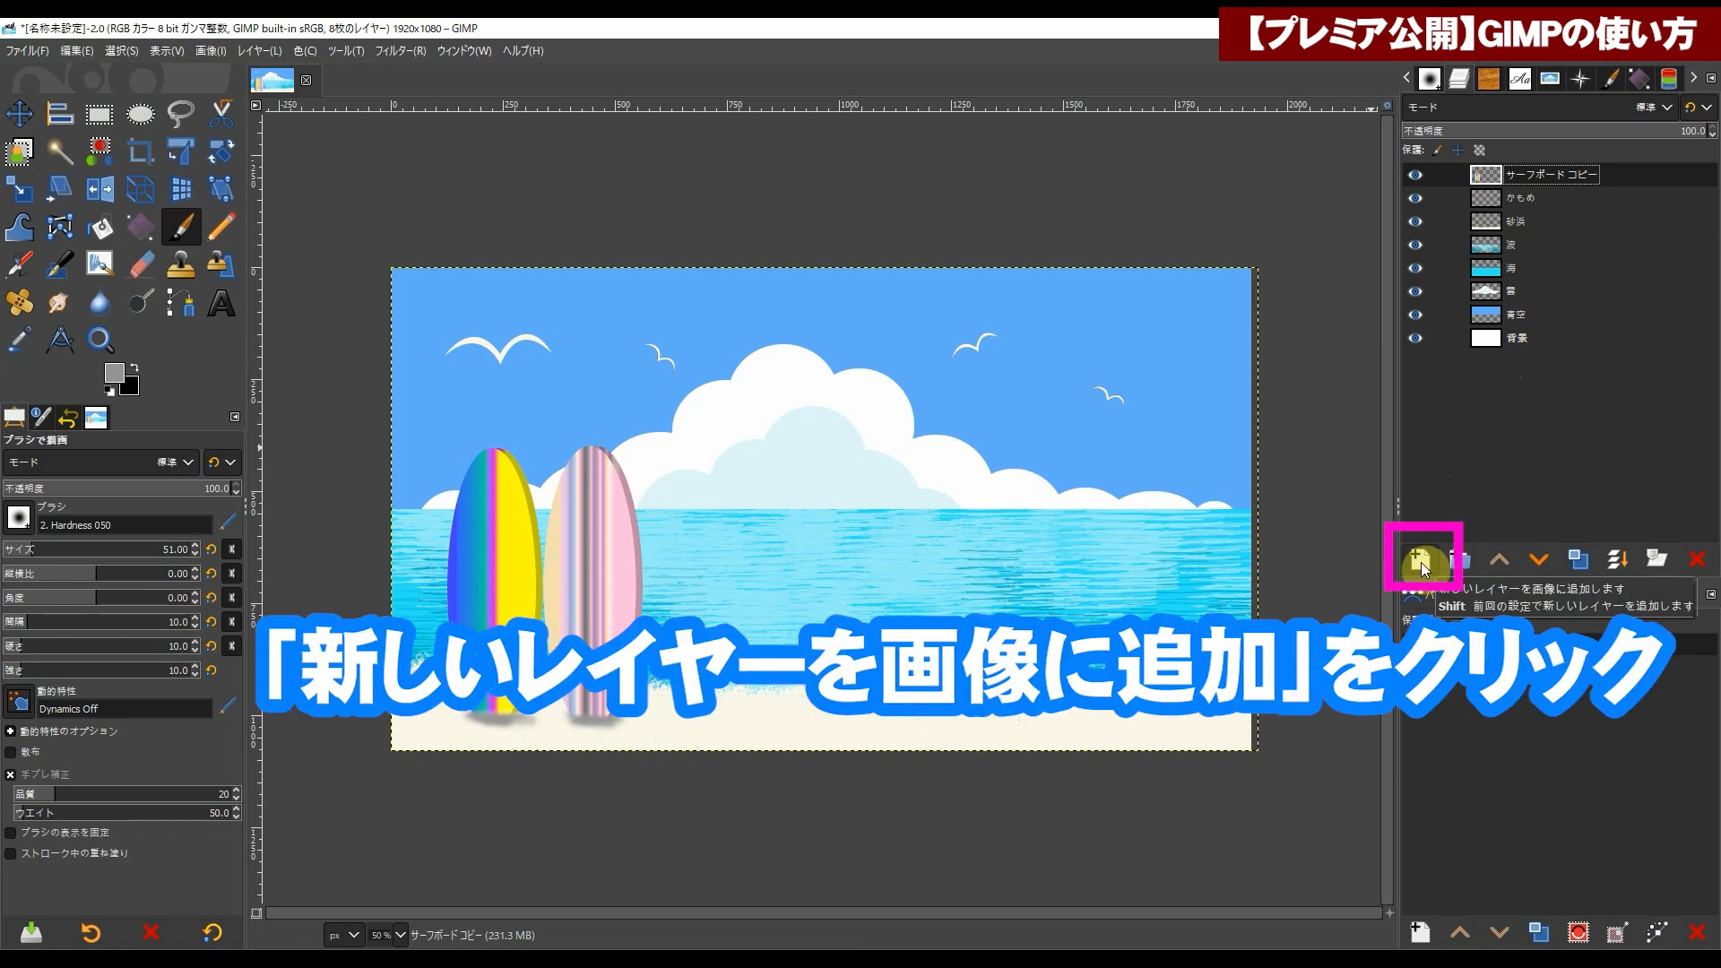
pyautogui.click(1418, 560)
pyautogui.click(1538, 801)
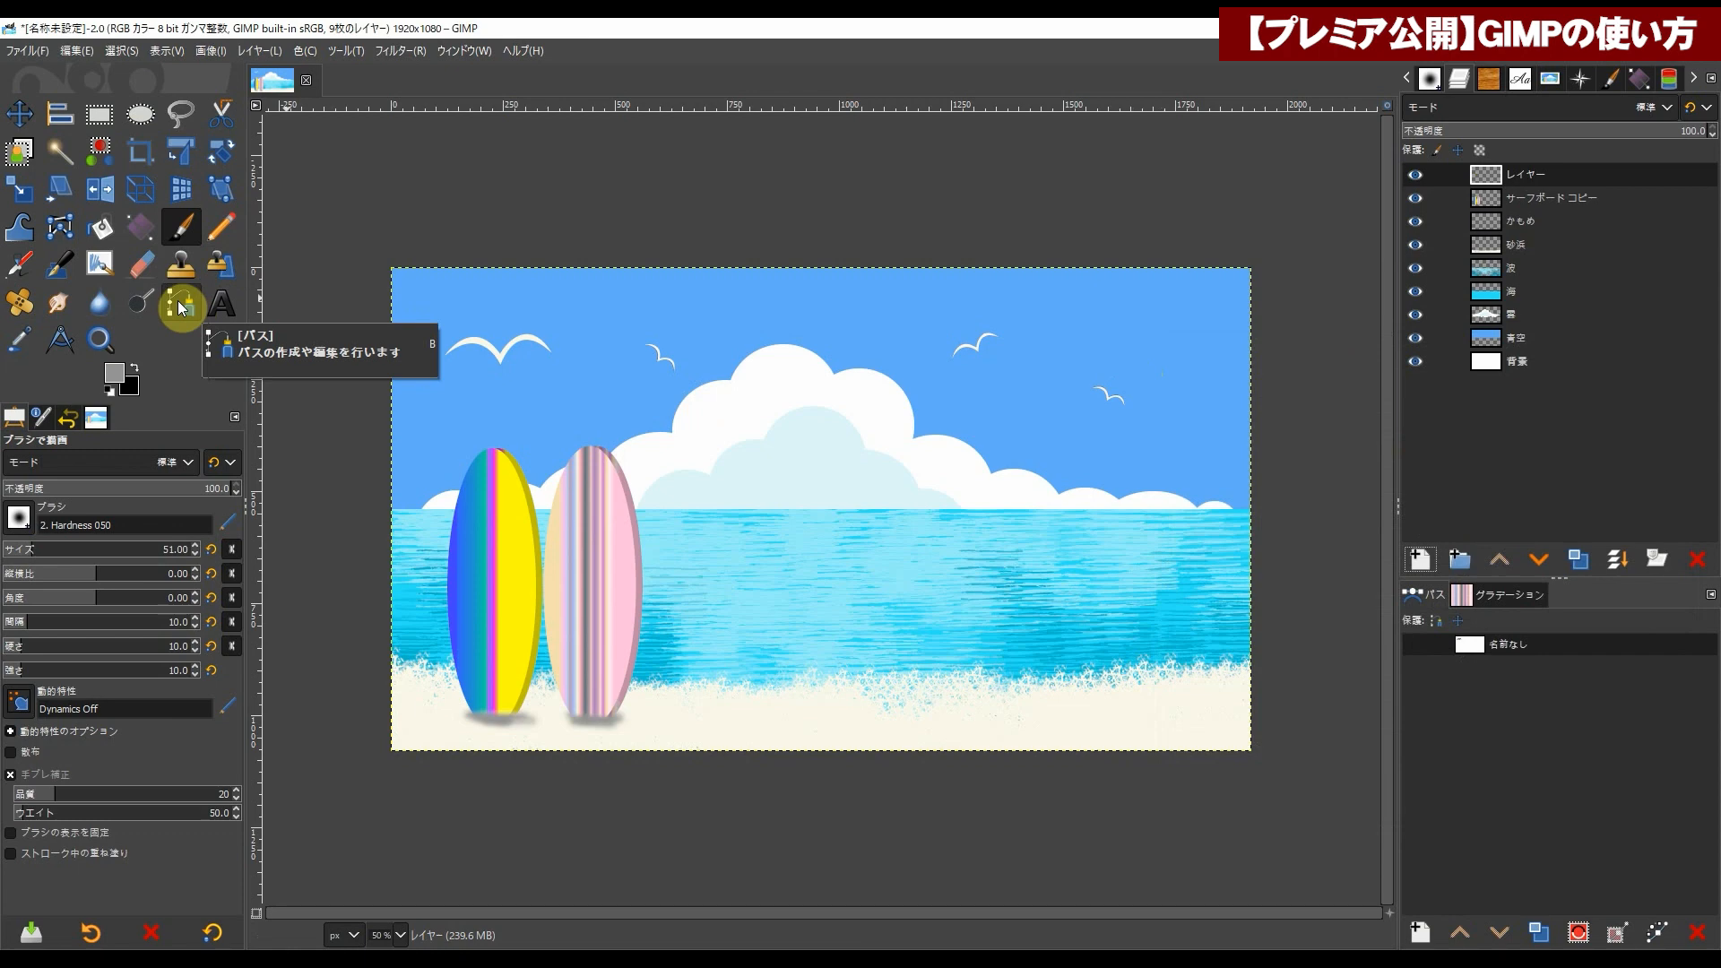
# Step: Start a path just below the sand near the canvas's lower right corner and curve it up to the right edge of the sky
pyautogui.click(181, 306)
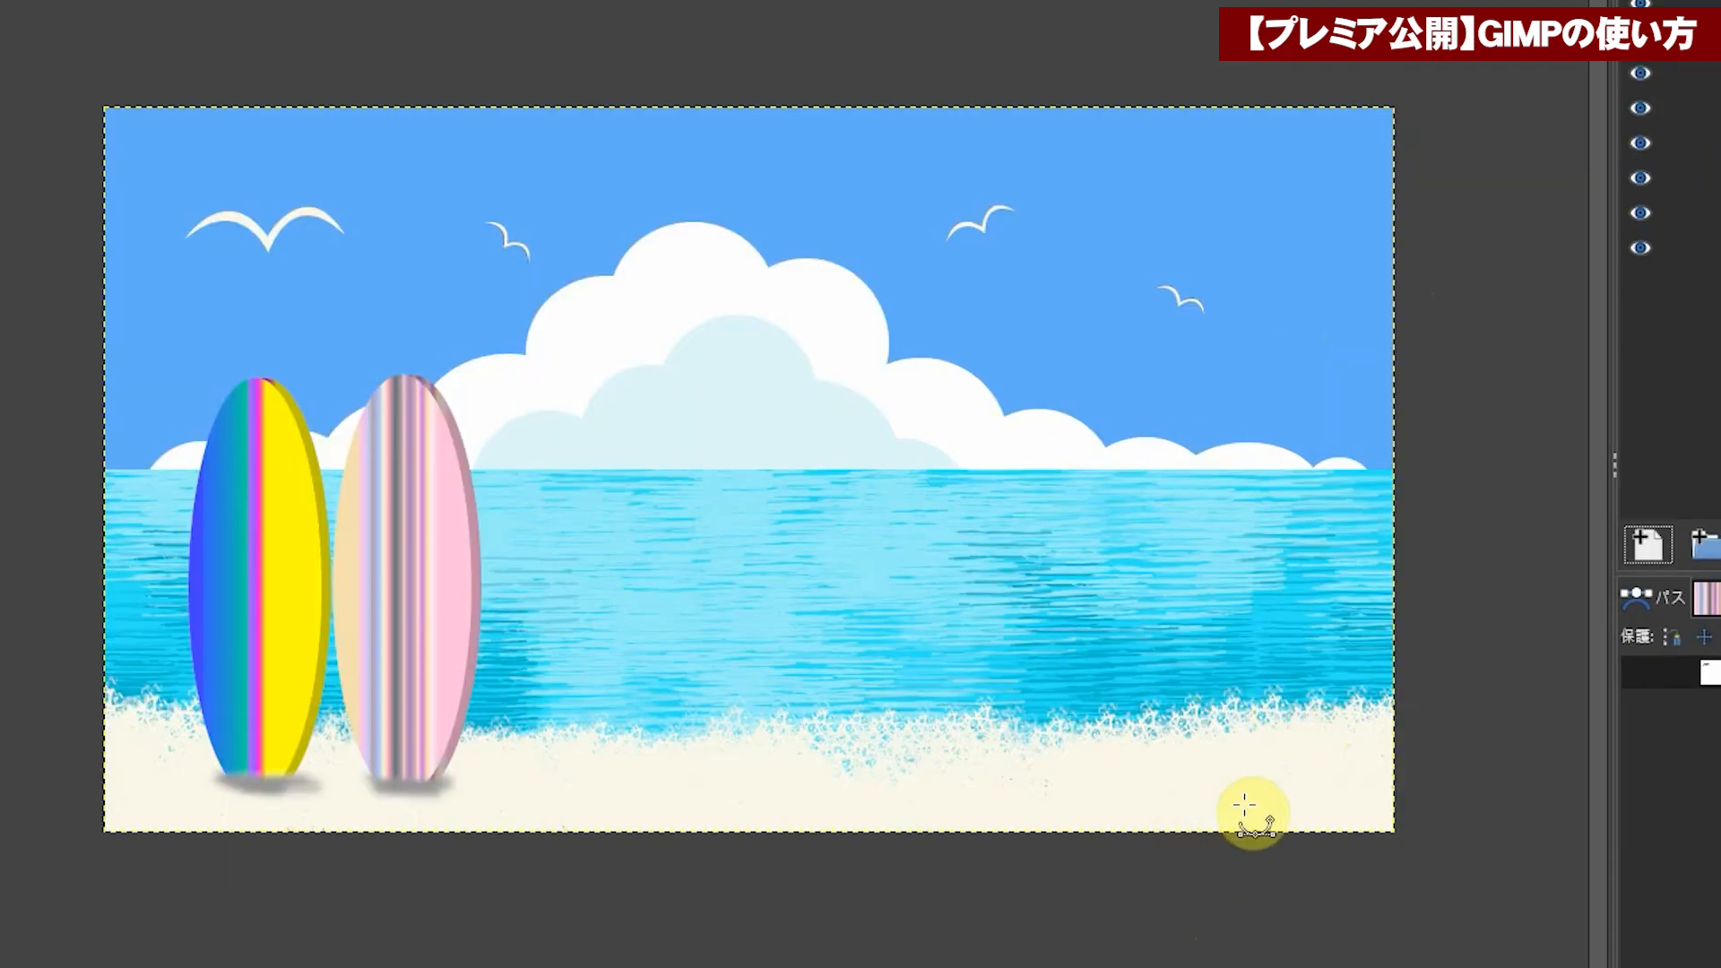
pyautogui.click(1183, 863)
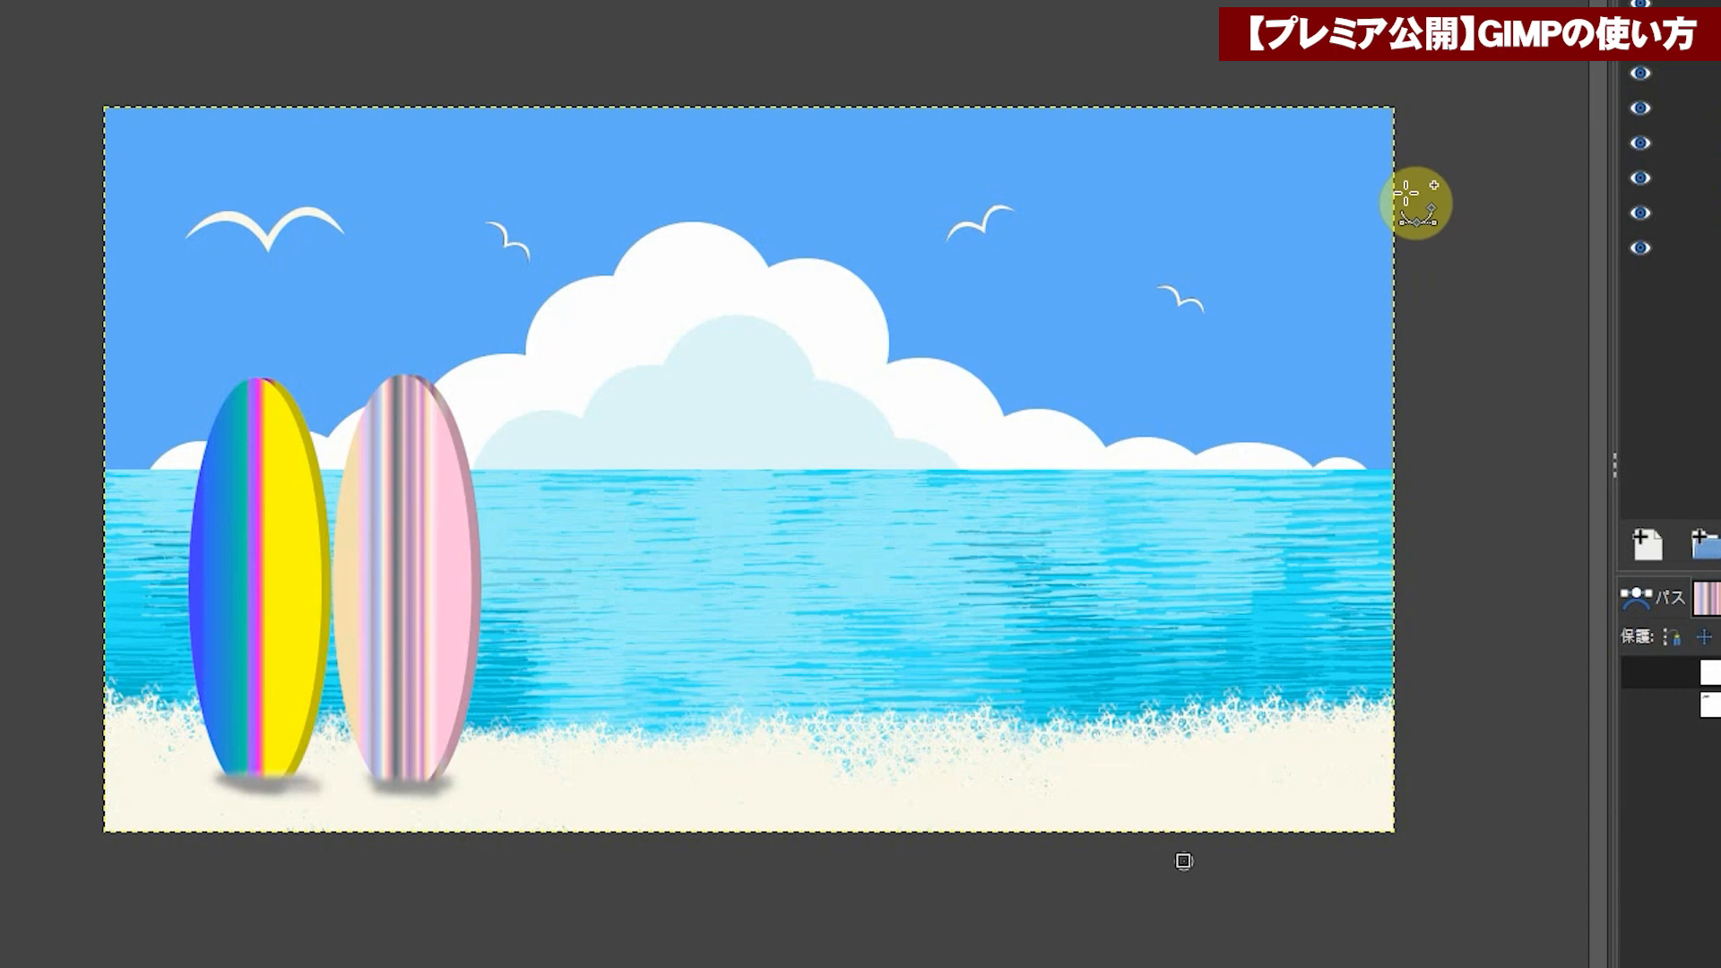
pyautogui.click(1404, 192)
pyautogui.moveTo(1405, 192); pyautogui.dragTo(1400, 0)
pyautogui.click(1408, 194)
pyautogui.moveTo(1408, 193); pyautogui.dragTo(1402, 201)
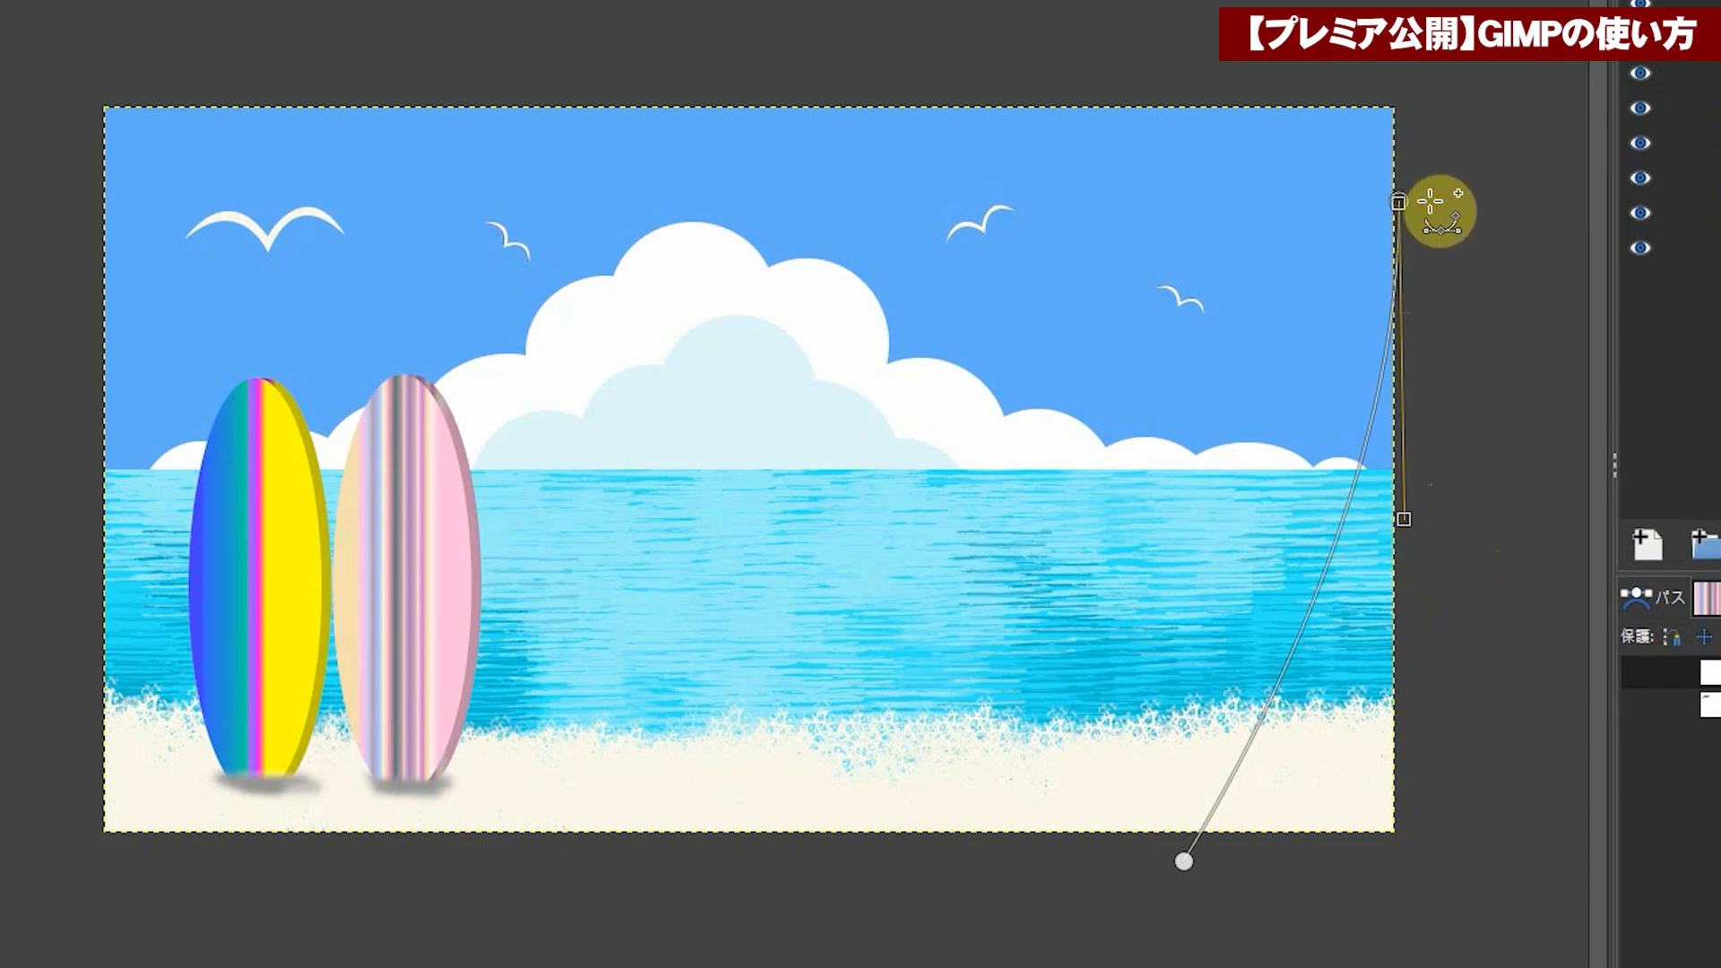
# Step: Add a node just outside the canvas's right edge, curve the path back below the sand, and close the tapered trunk outline
pyautogui.click(1431, 201)
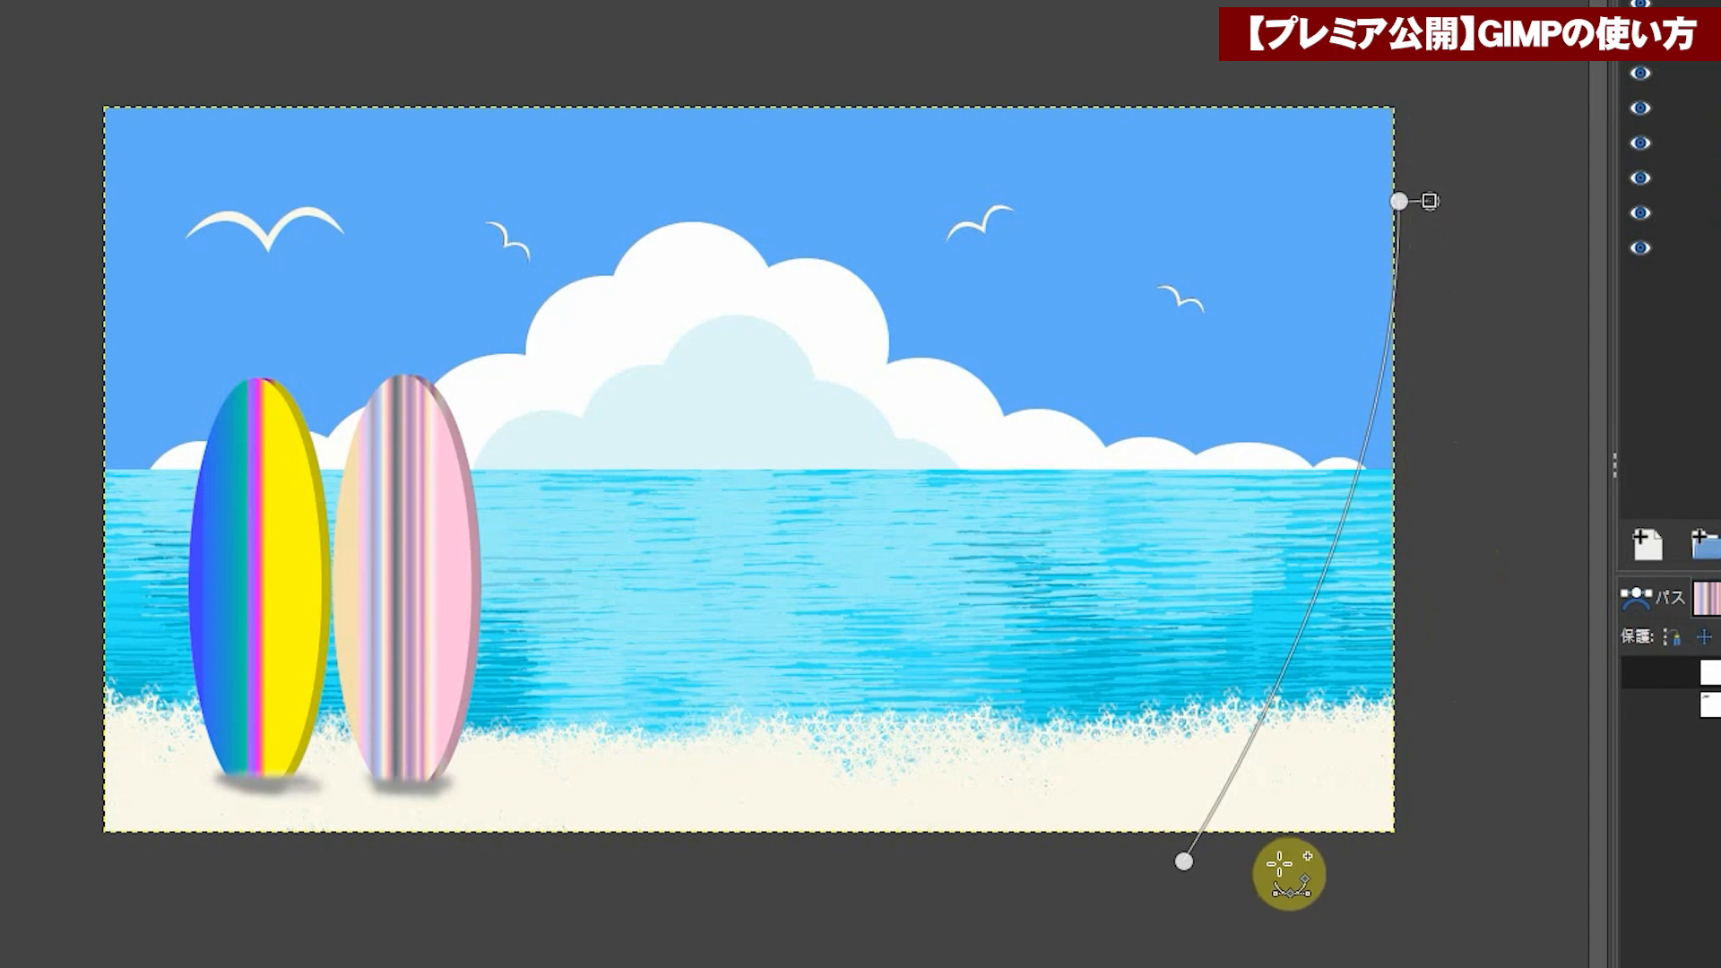
pyautogui.click(1284, 863)
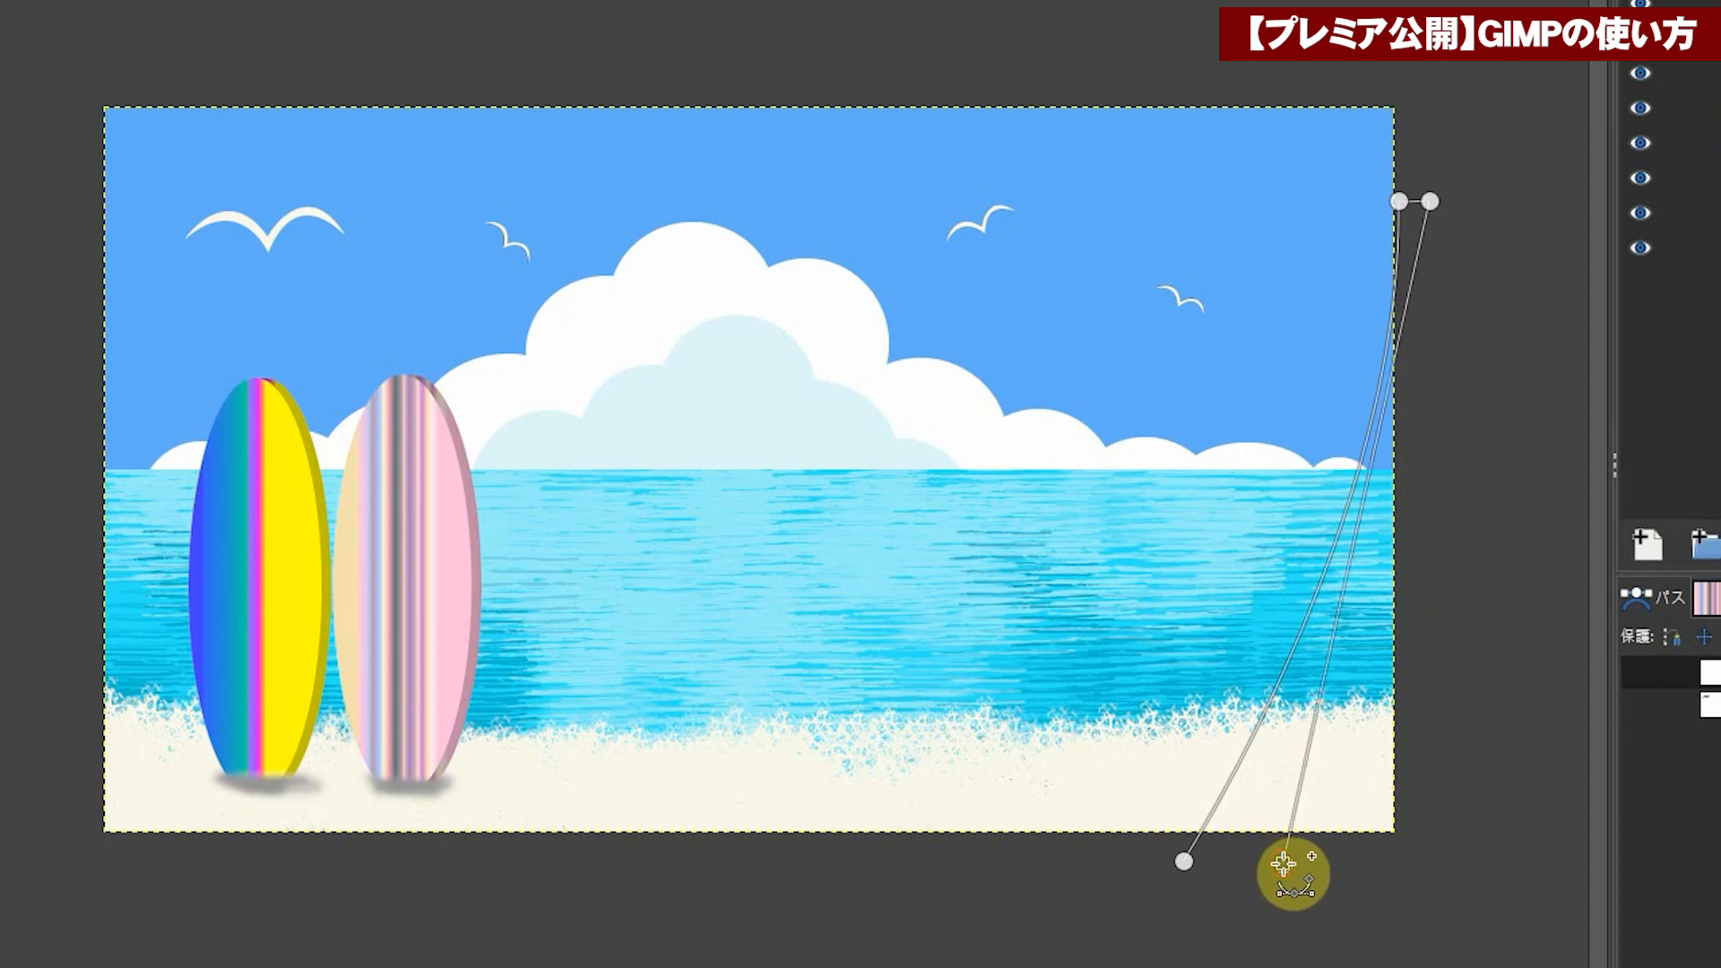
pyautogui.moveTo(1284, 863); pyautogui.dragTo(1149, 967)
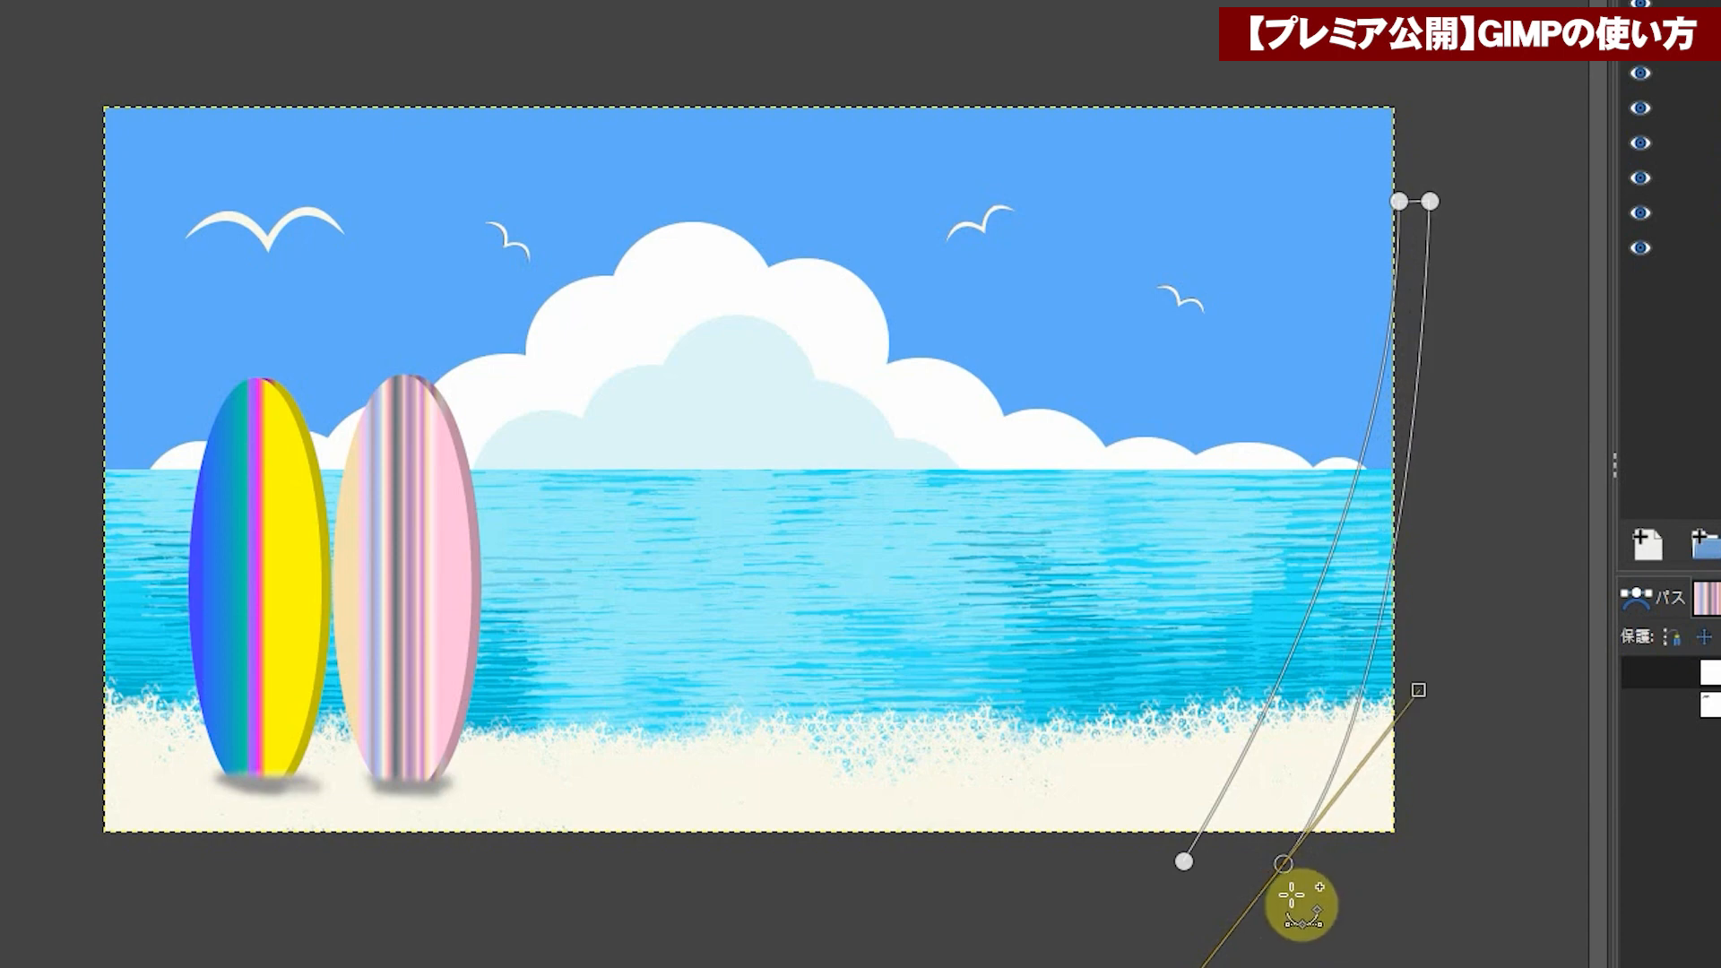
pyautogui.click(1198, 967)
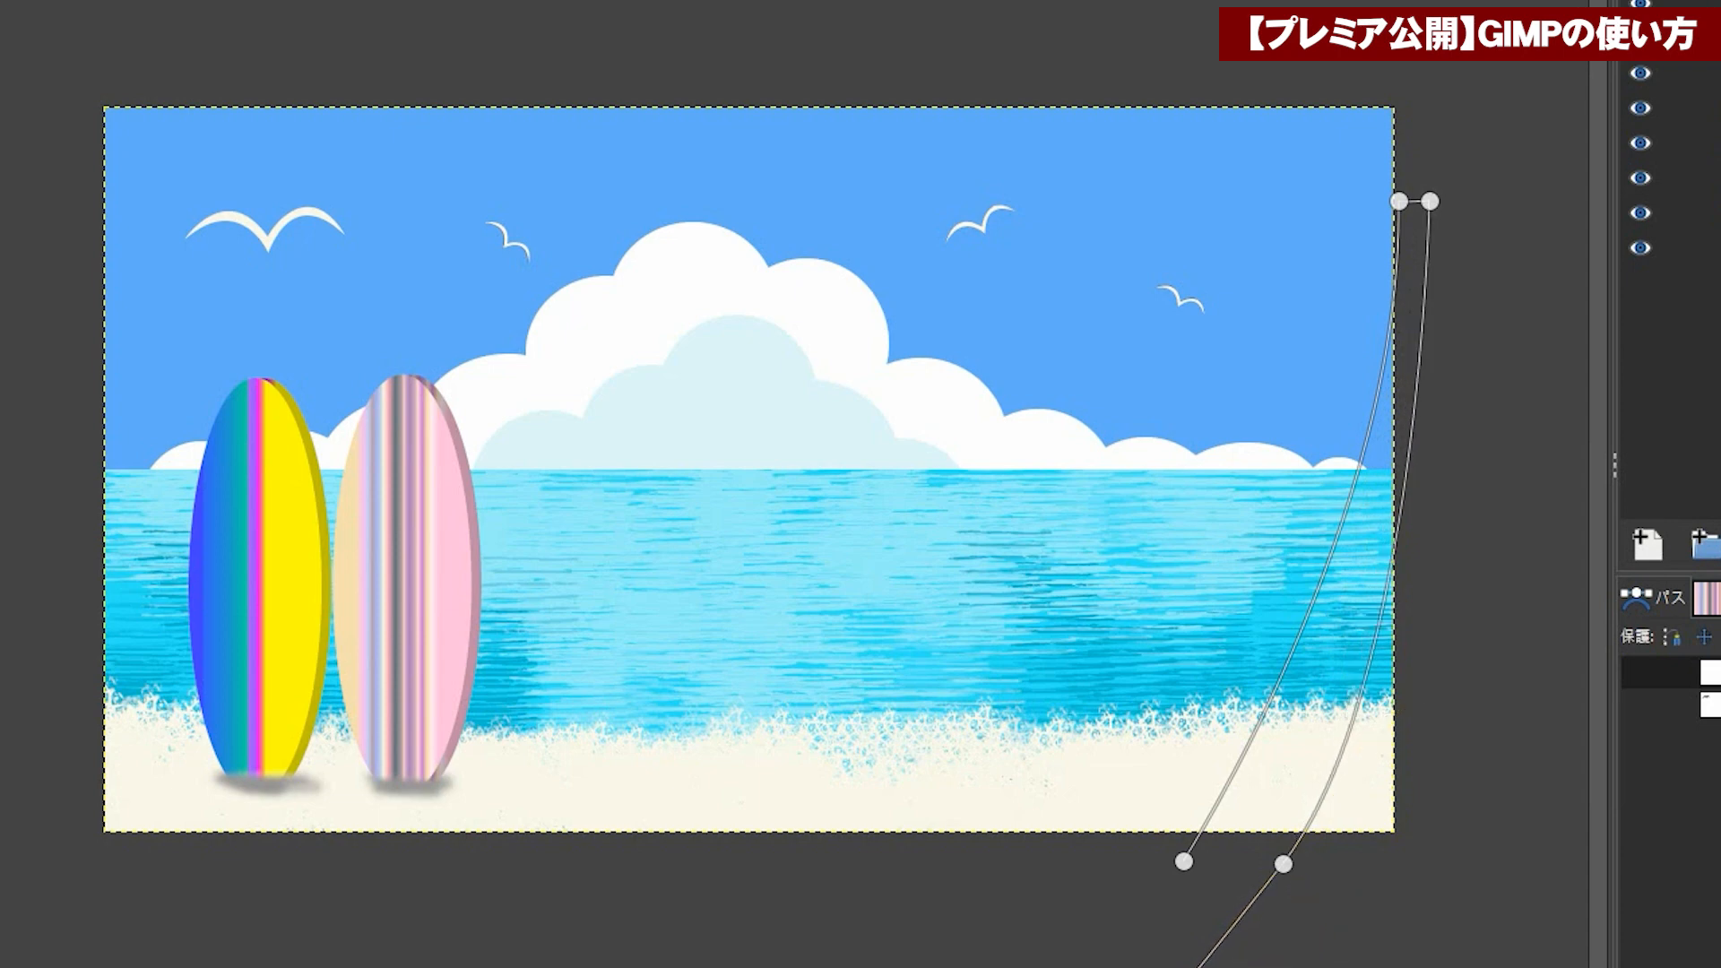
pyautogui.click(1283, 864)
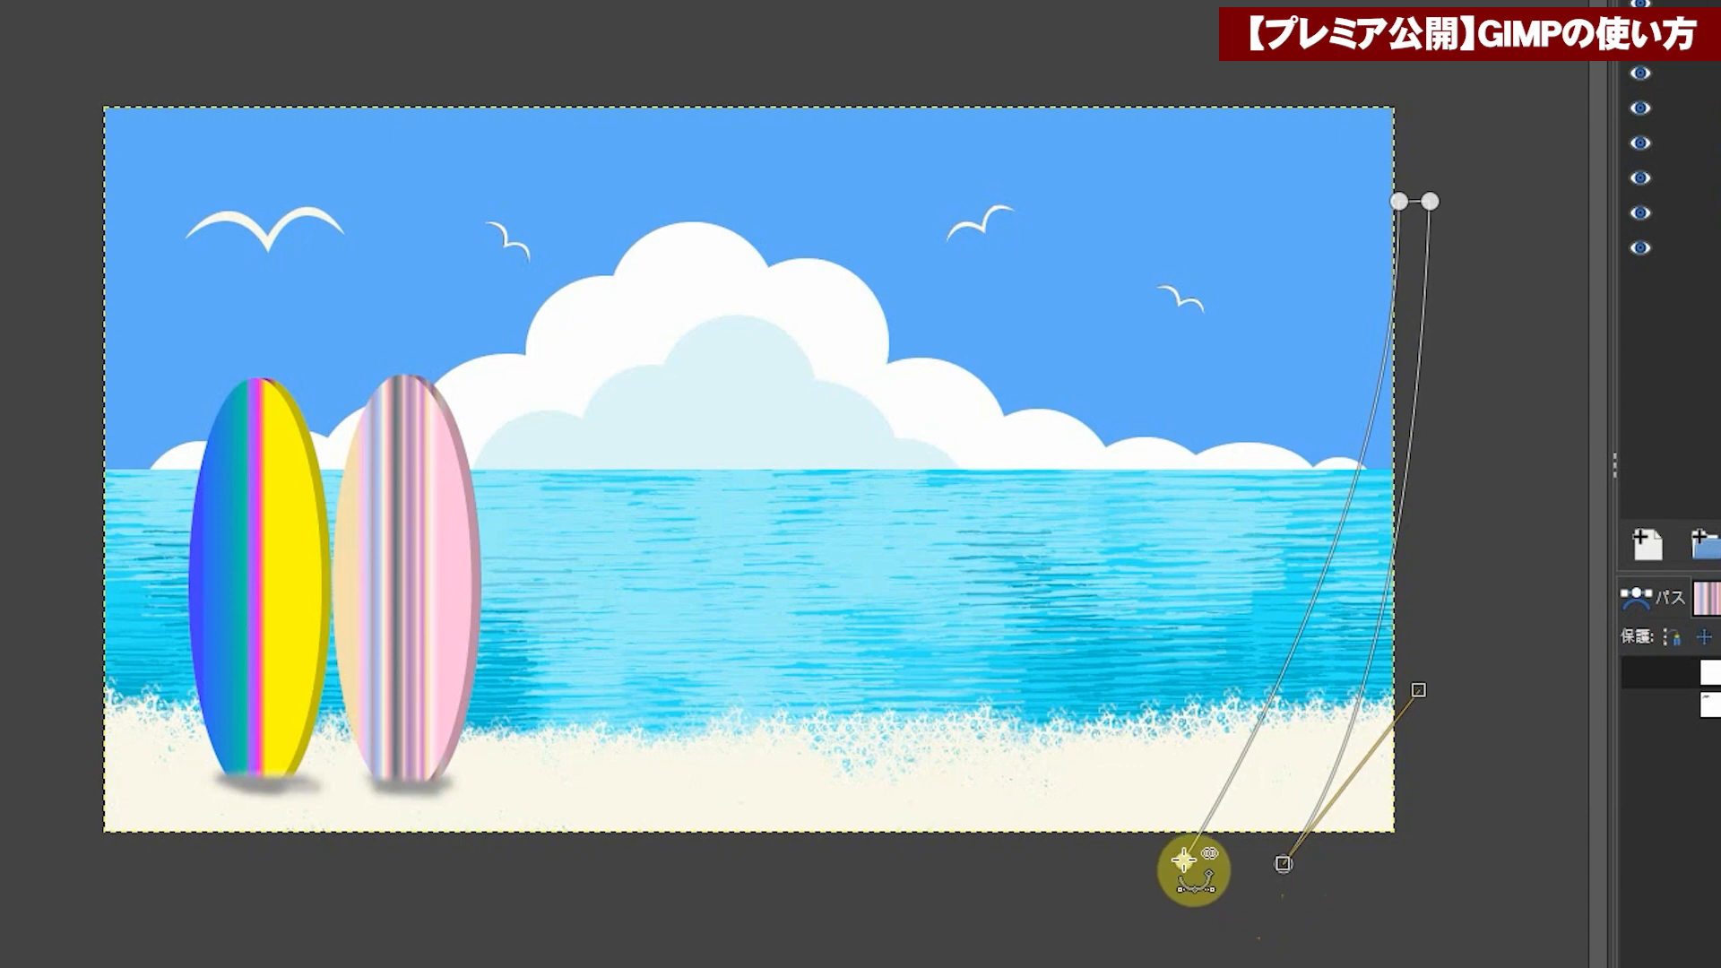
pyautogui.click(1184, 861)
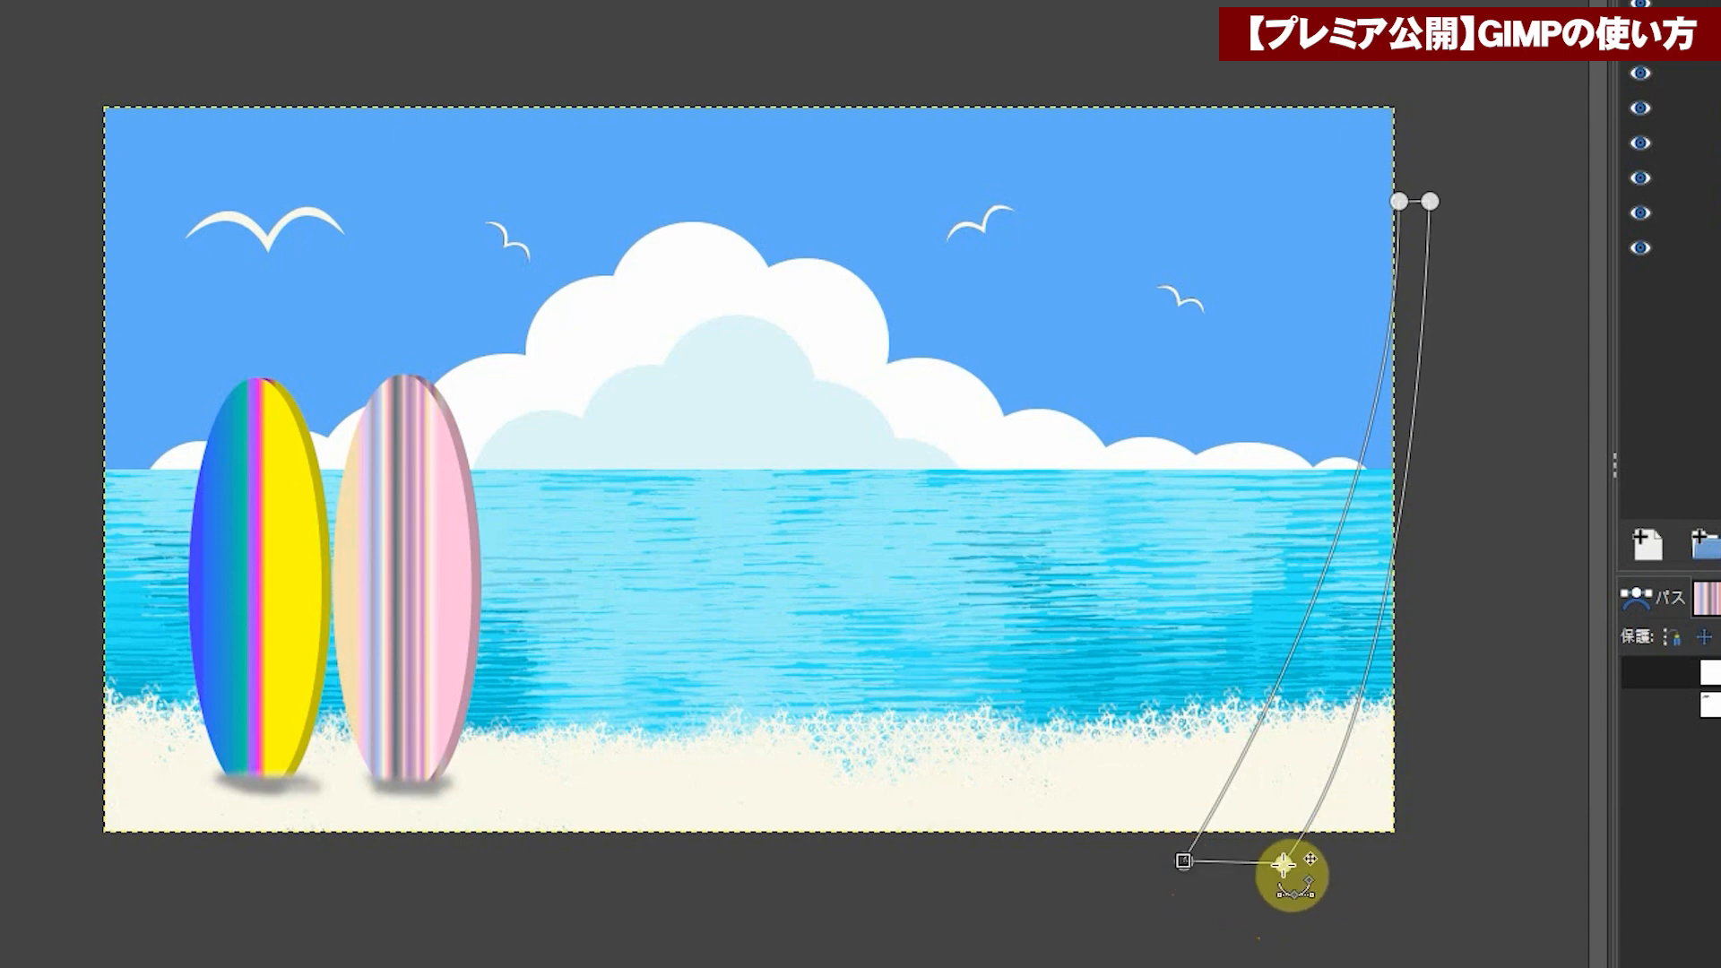
pyautogui.click(1284, 862)
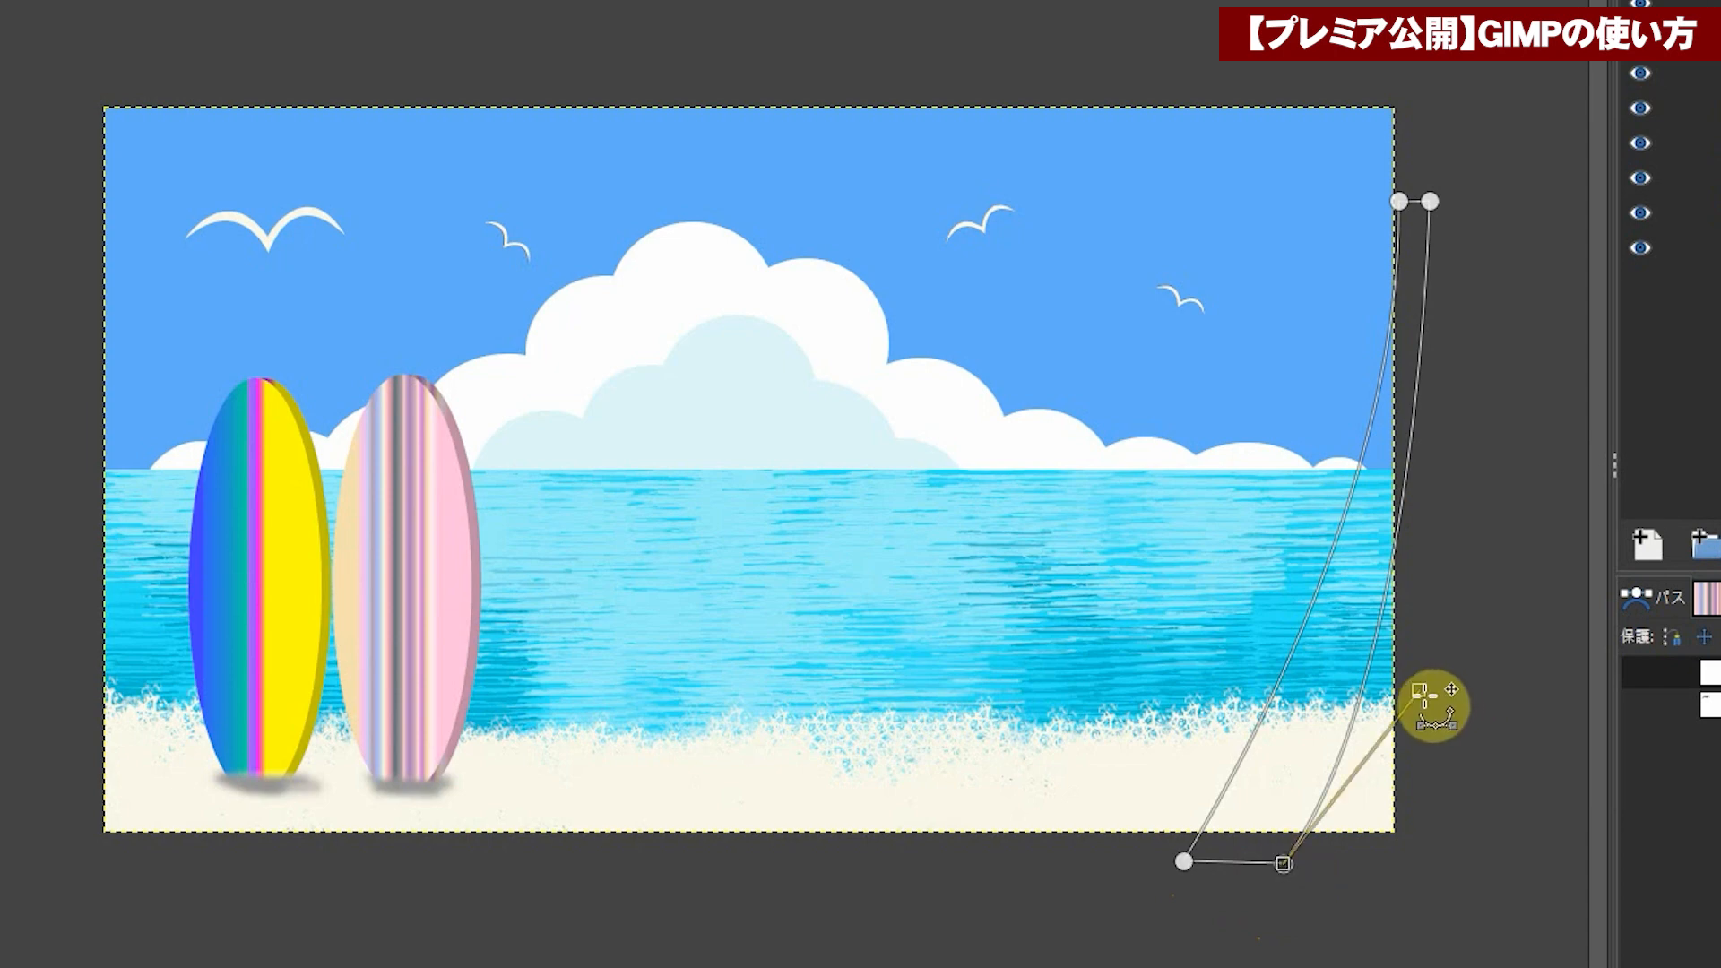
# Step: Refine the trunk outline's right curve and upper nodes, and convert the path to a selection
pyautogui.moveTo(1418, 690); pyautogui.dragTo(1390, 693)
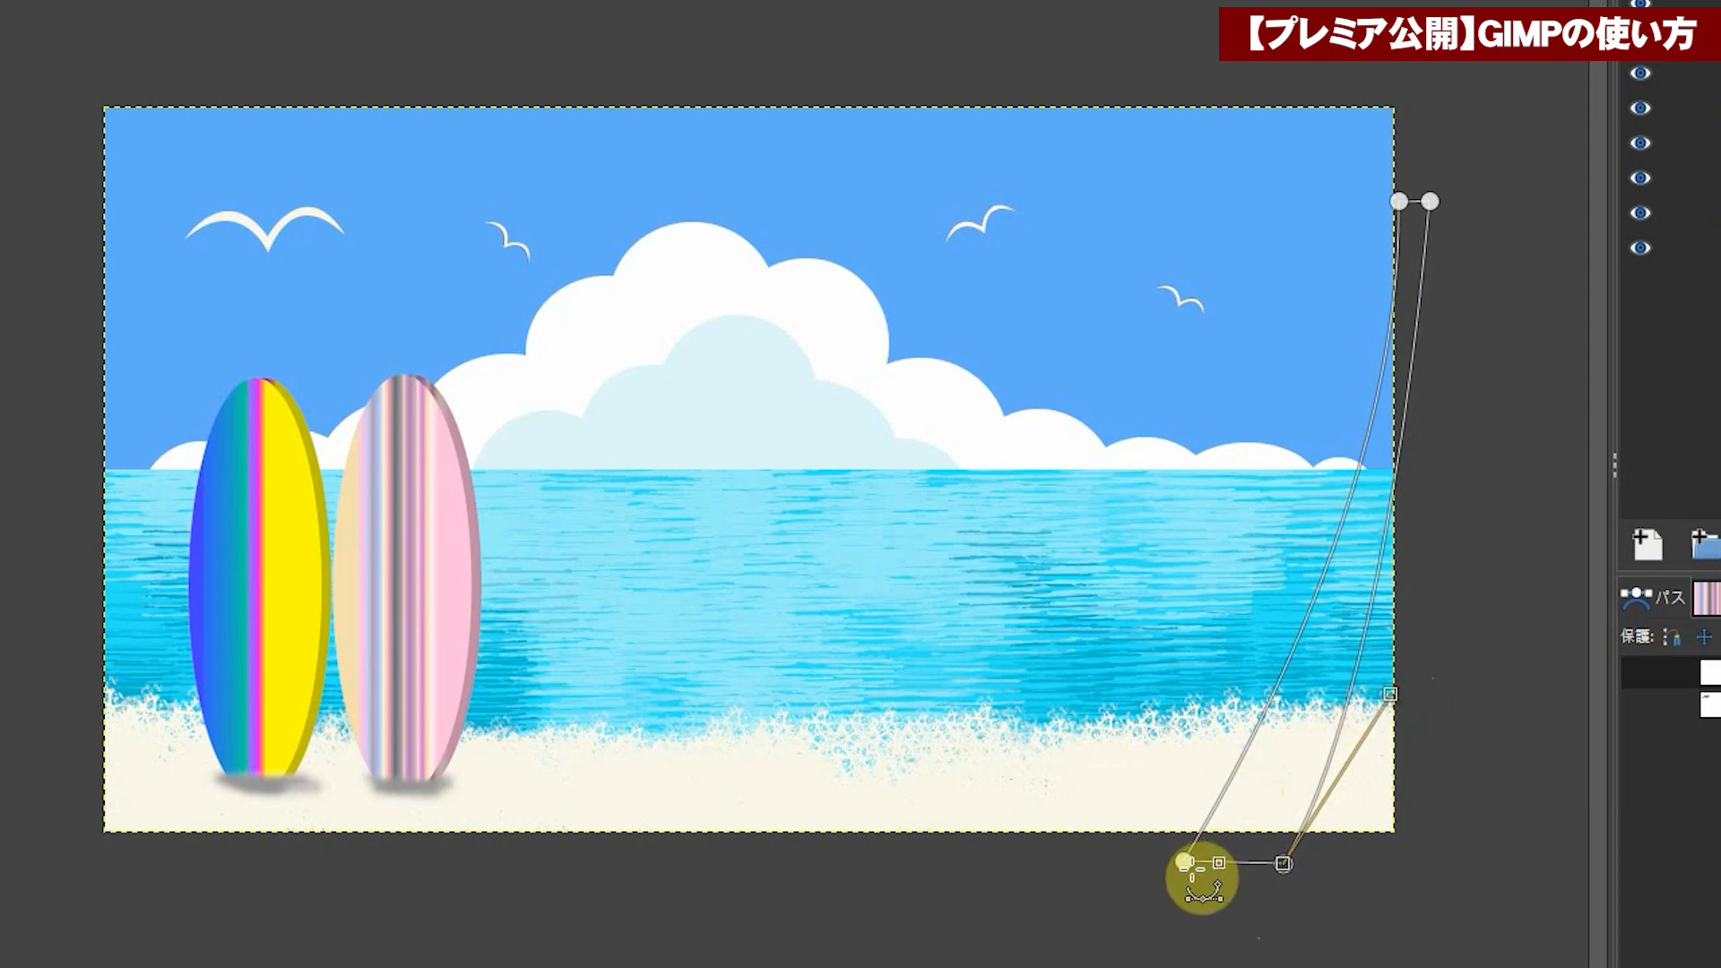
pyautogui.click(1400, 200)
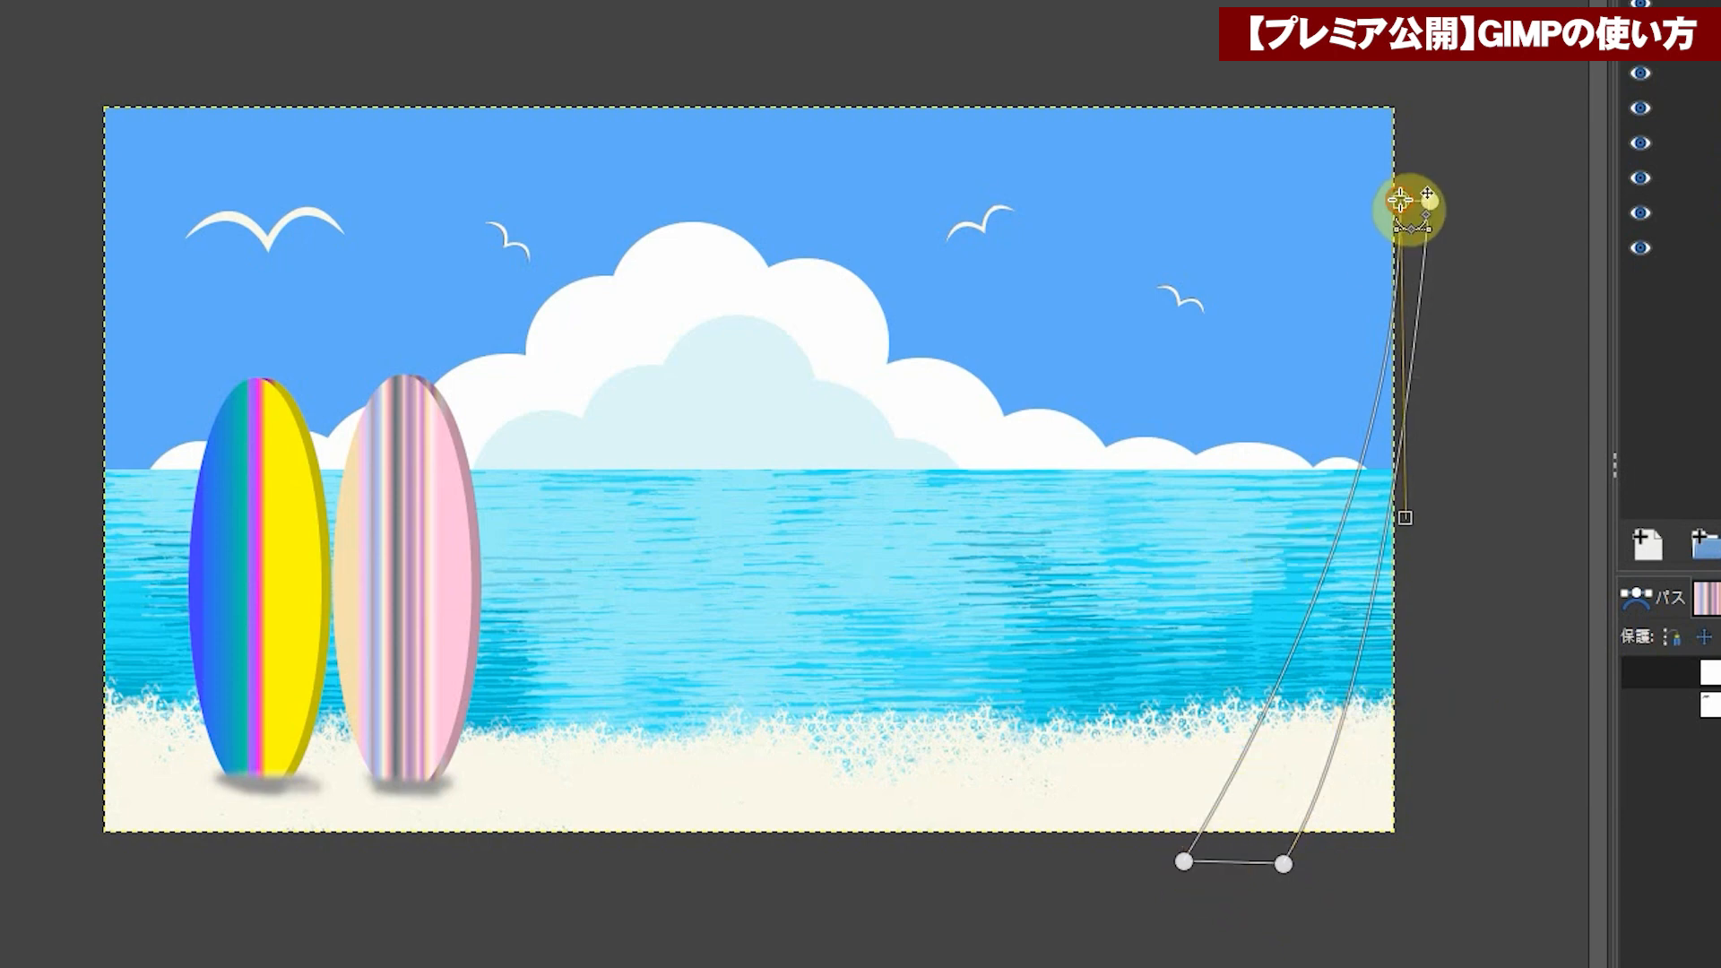
pyautogui.moveTo(1398, 193); pyautogui.dragTo(1419, 192)
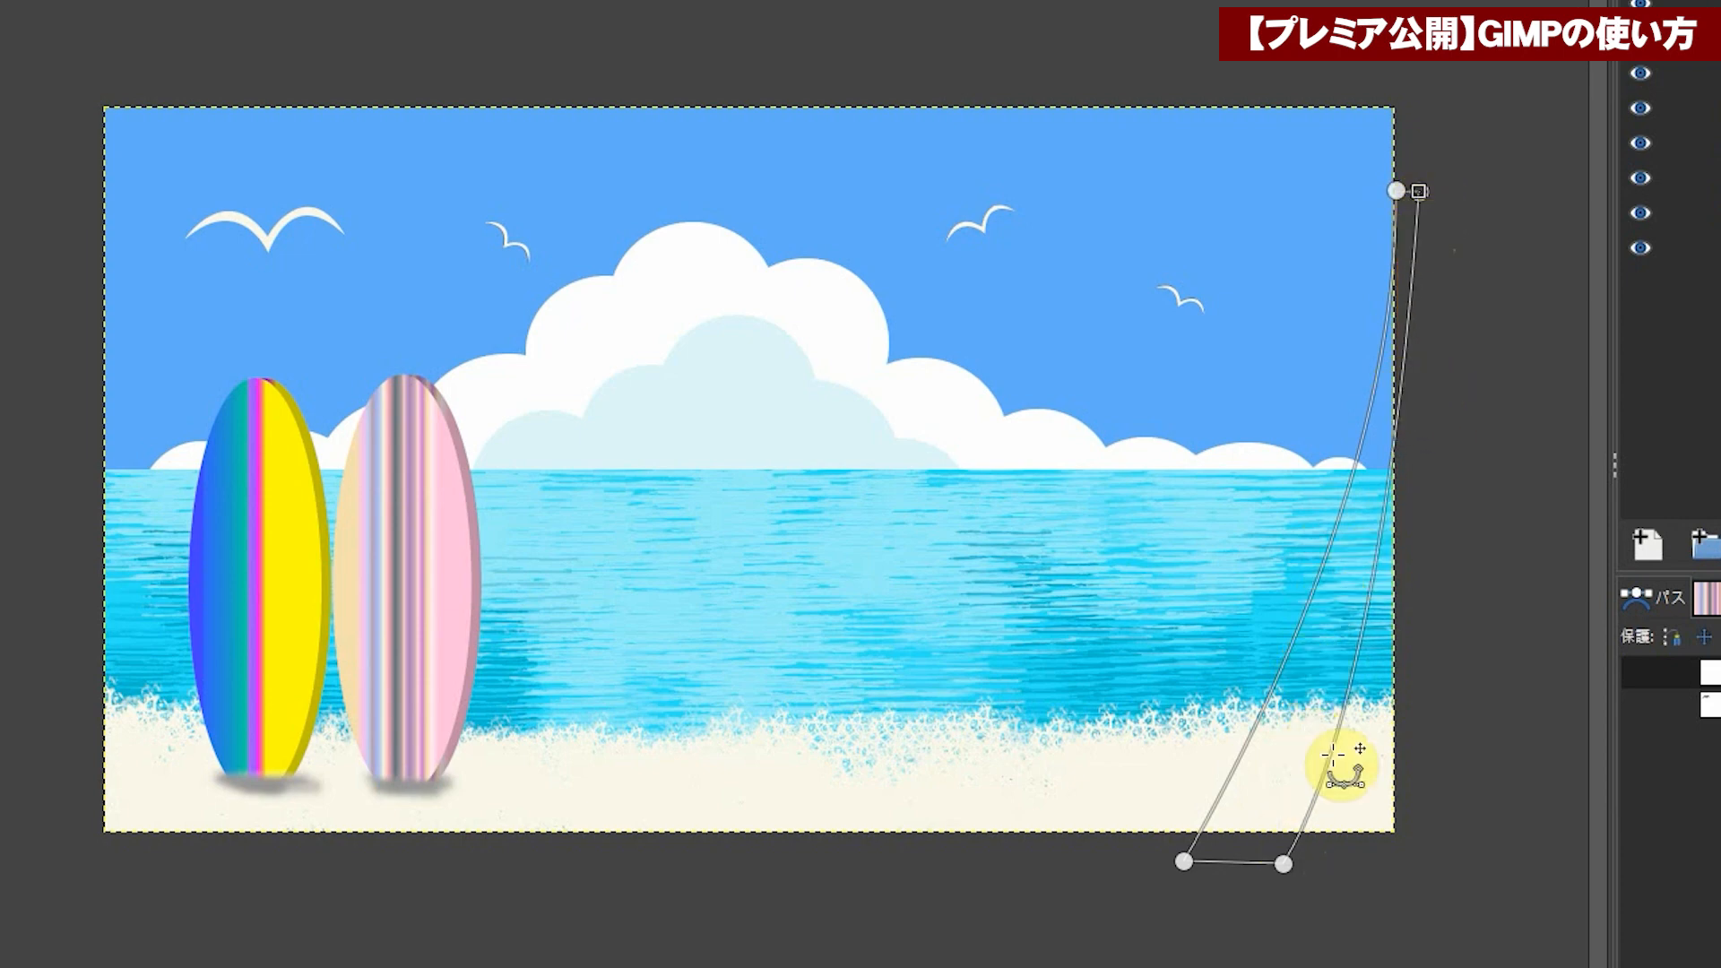
pyautogui.hotkey('shift', 'v')
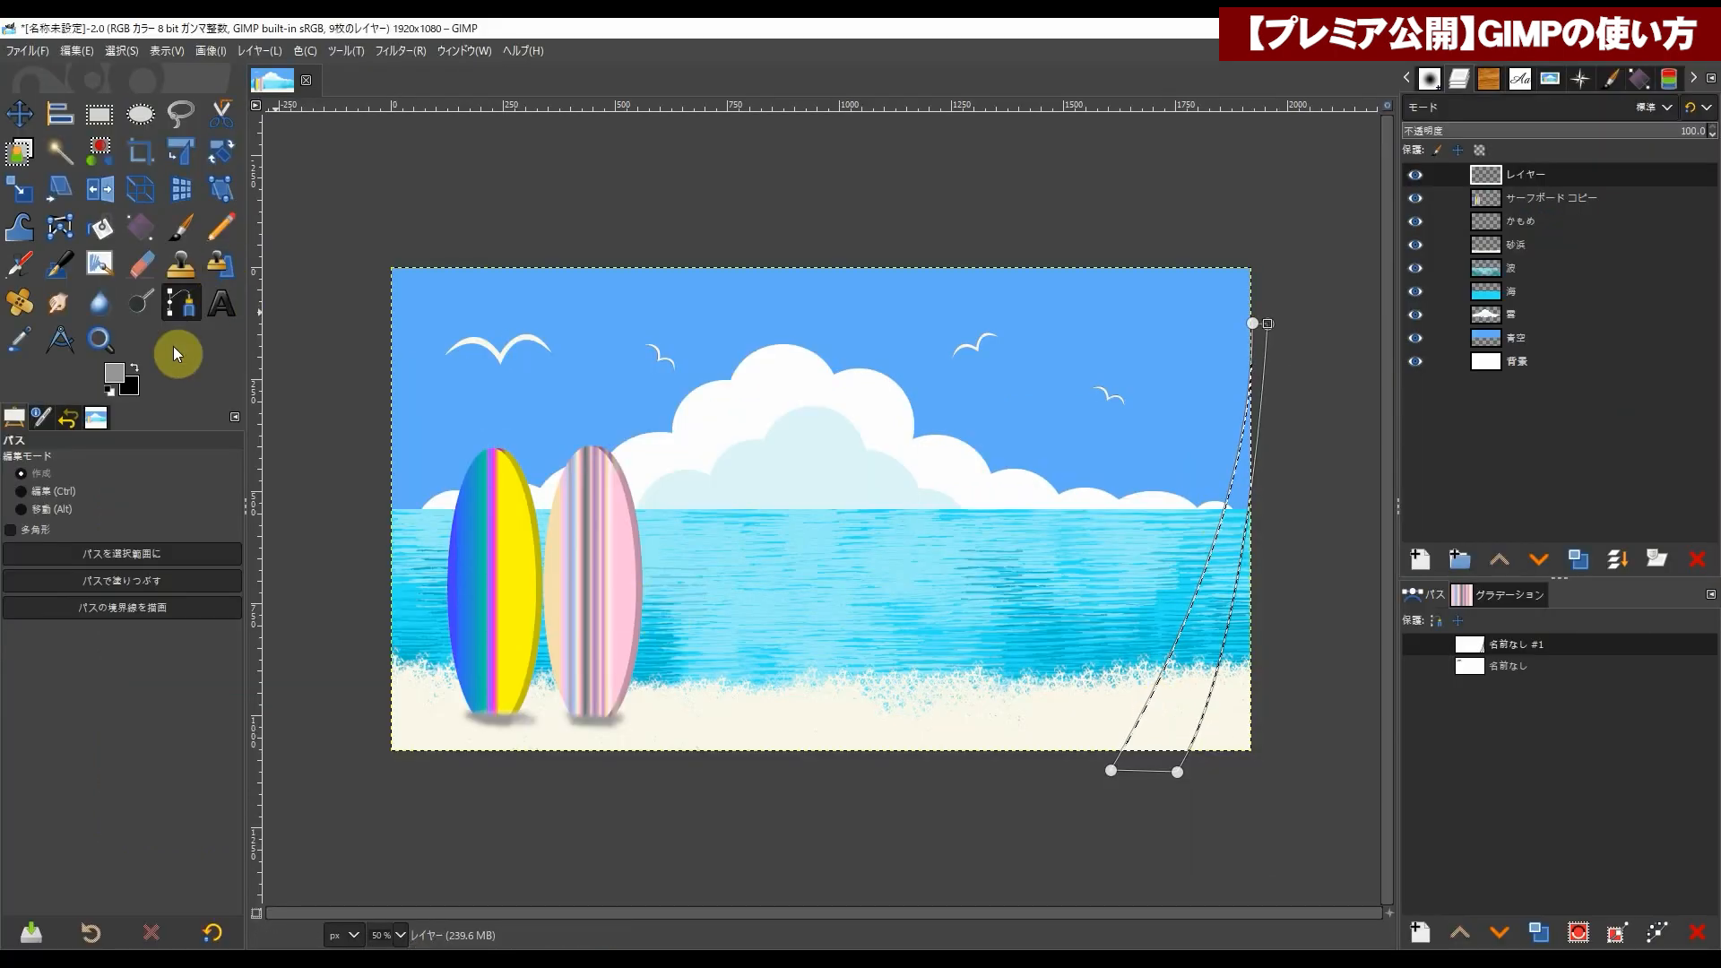
# Step: Fill the trunk selection on the new layer with brown a79359
pyautogui.click(115, 375)
pyautogui.moveTo(417, 435); pyautogui.dragTo(410, 449)
pyautogui.moveTo(333, 360)
pyautogui.mouseDown()
pyautogui.moveTo(307, 349)
pyautogui.moveTo(325, 350)
pyautogui.mouseUp()
pyautogui.click(487, 553)
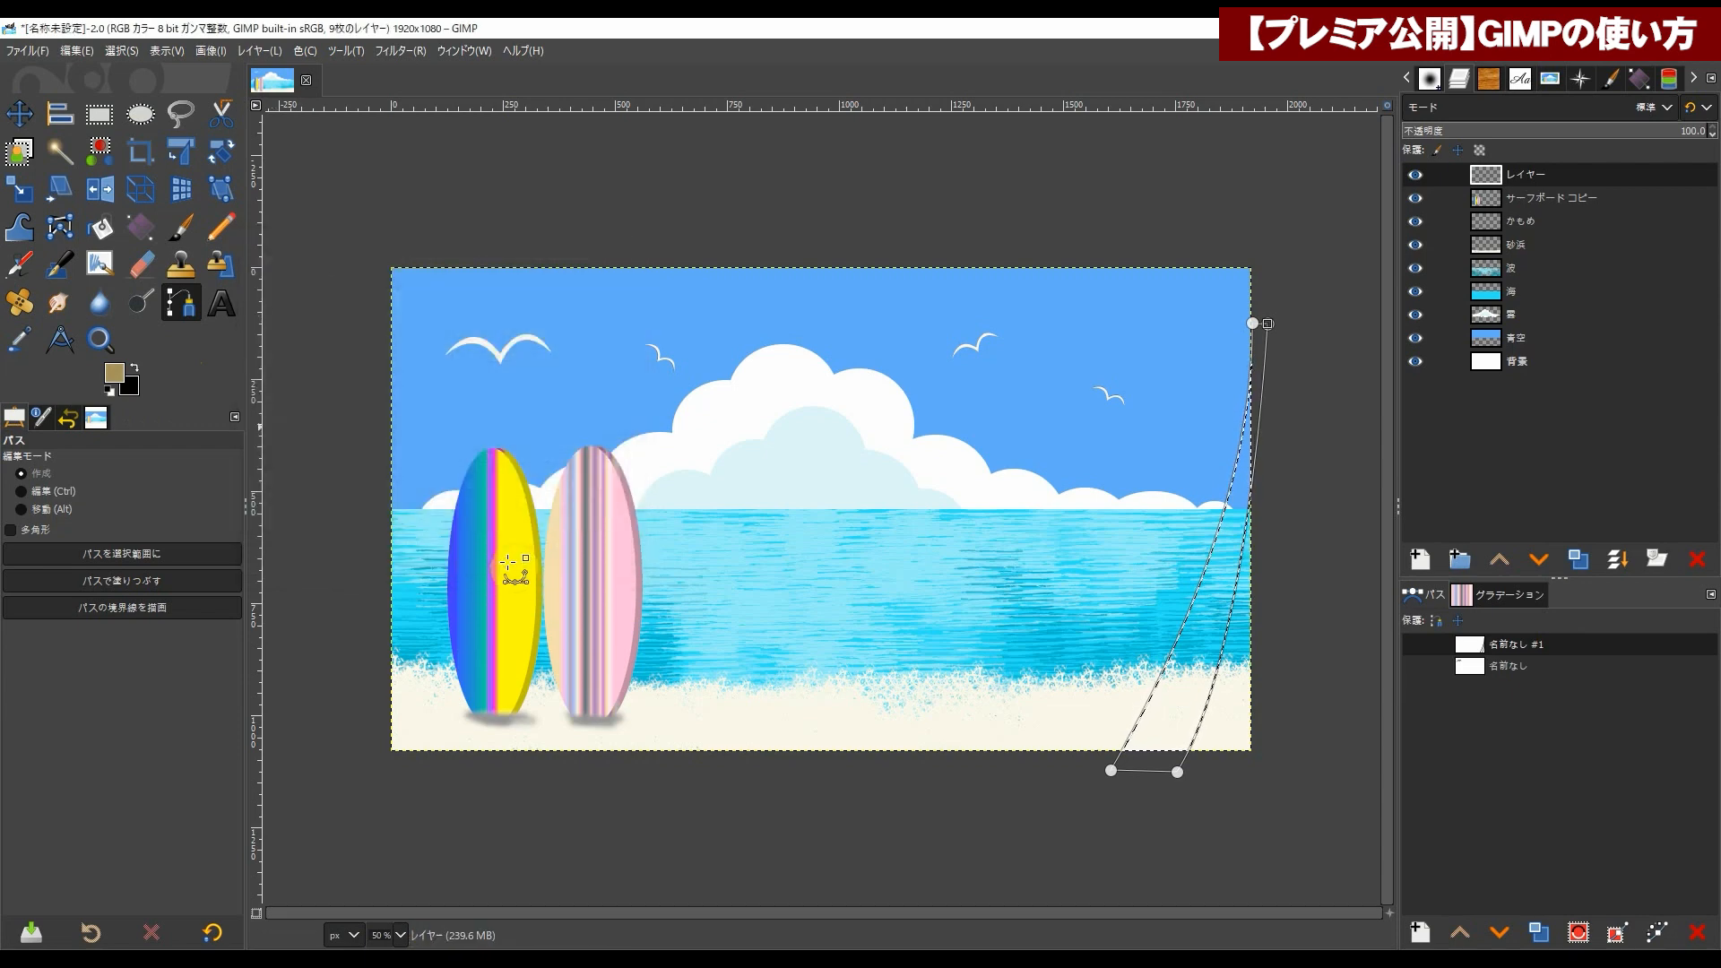
pyautogui.click(106, 229)
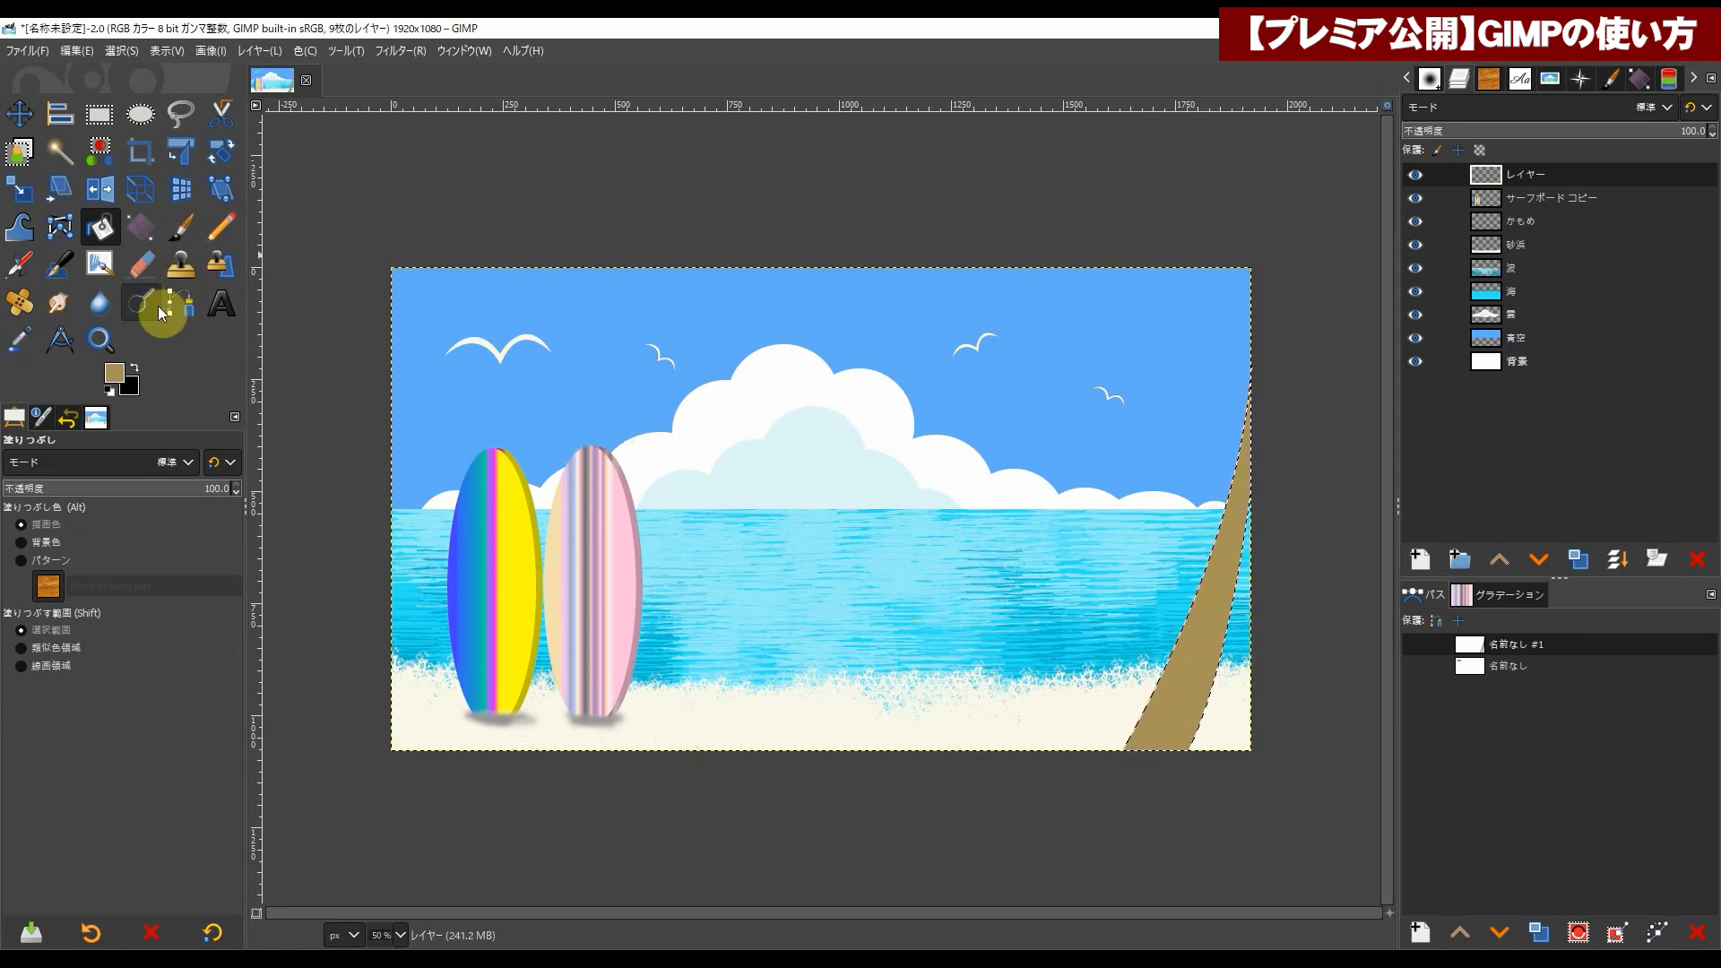
# Step: Switch to the Paintbrush and set the foreground colour to light beige e0d5b1
pyautogui.click(185, 228)
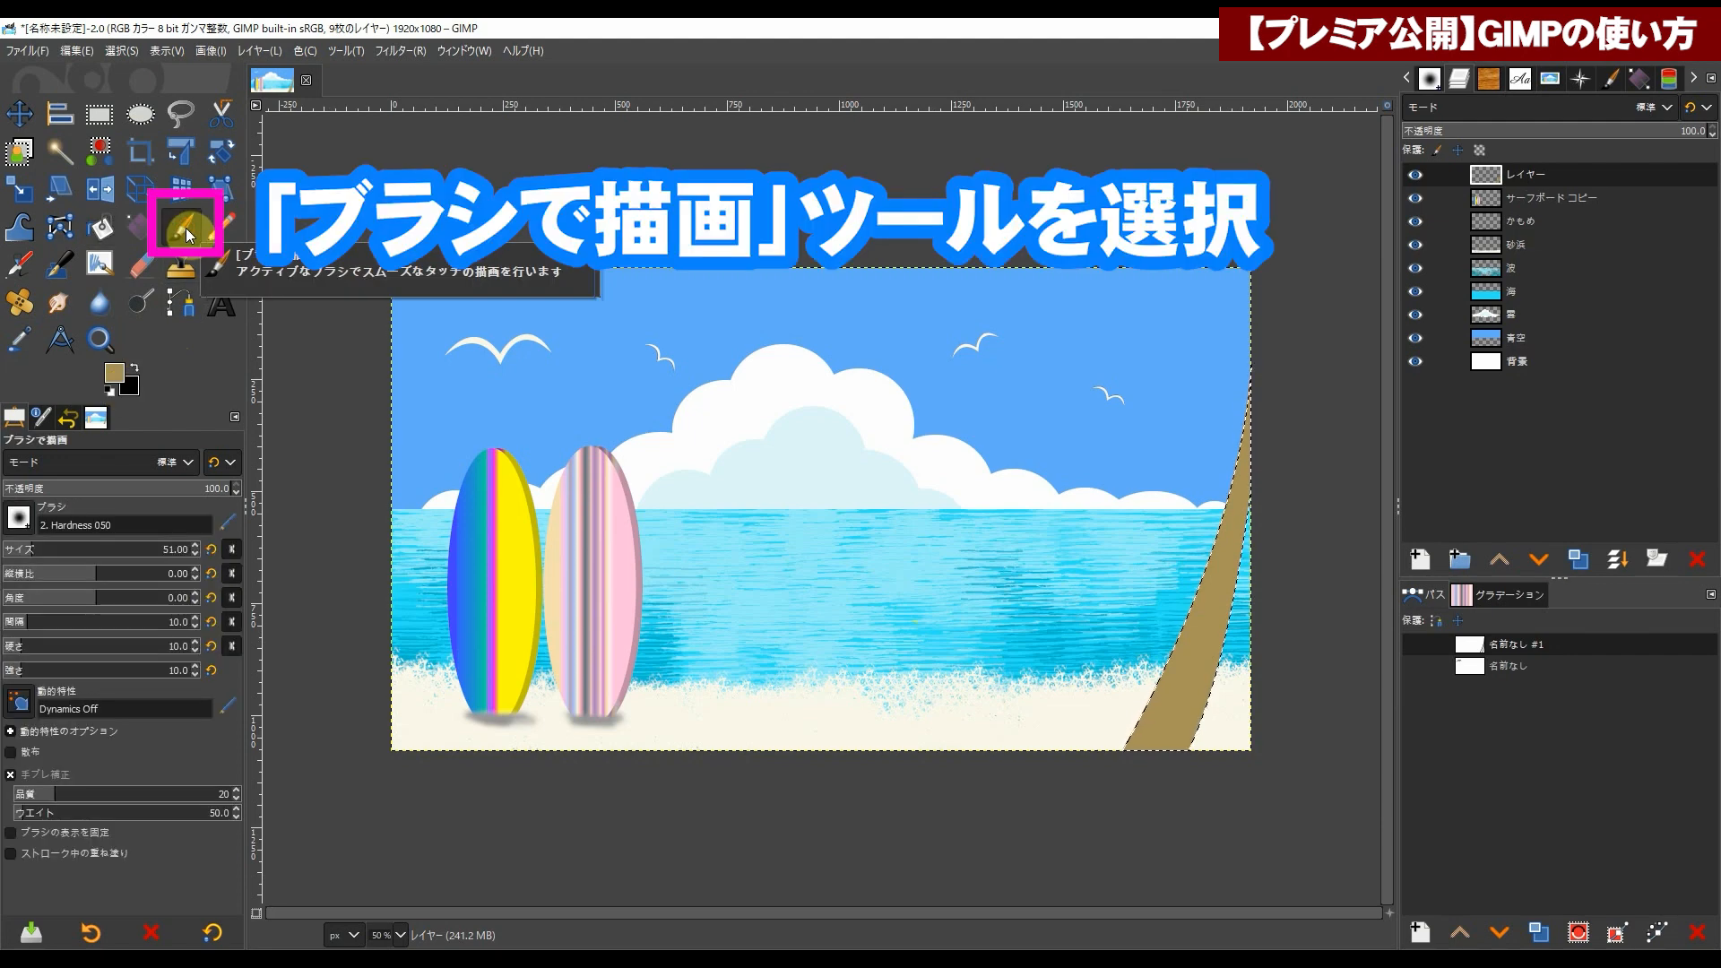
pyautogui.click(115, 377)
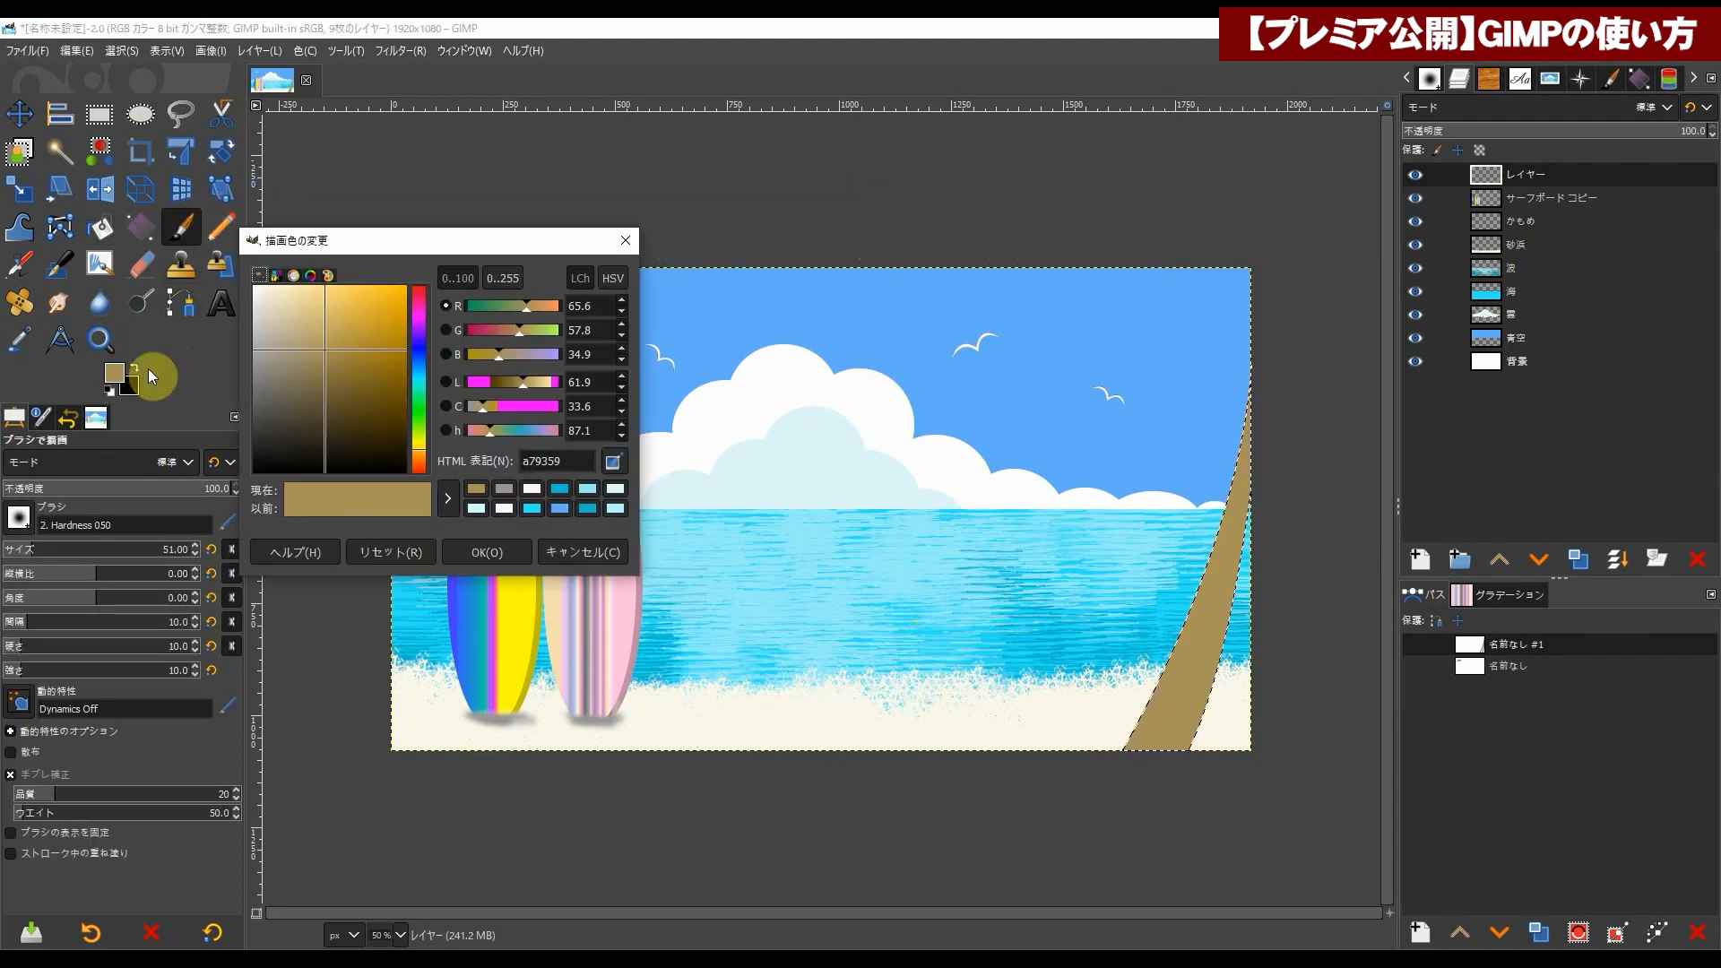
pyautogui.moveTo(325, 352); pyautogui.dragTo(285, 314)
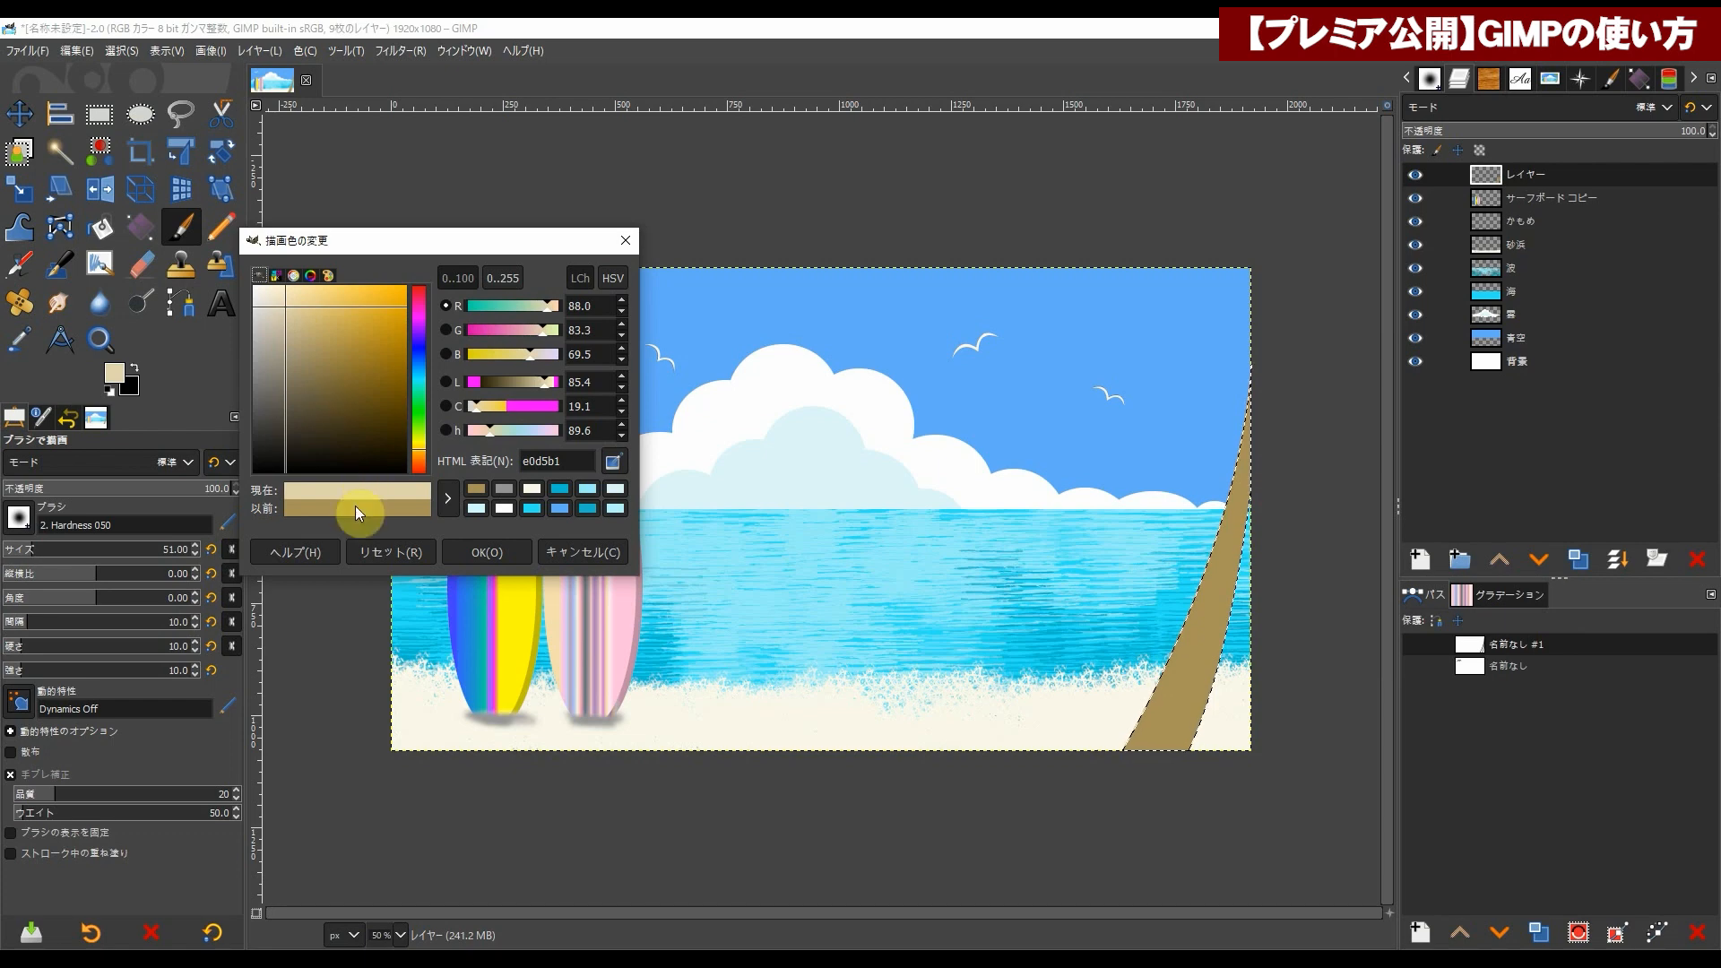
pyautogui.click(486, 551)
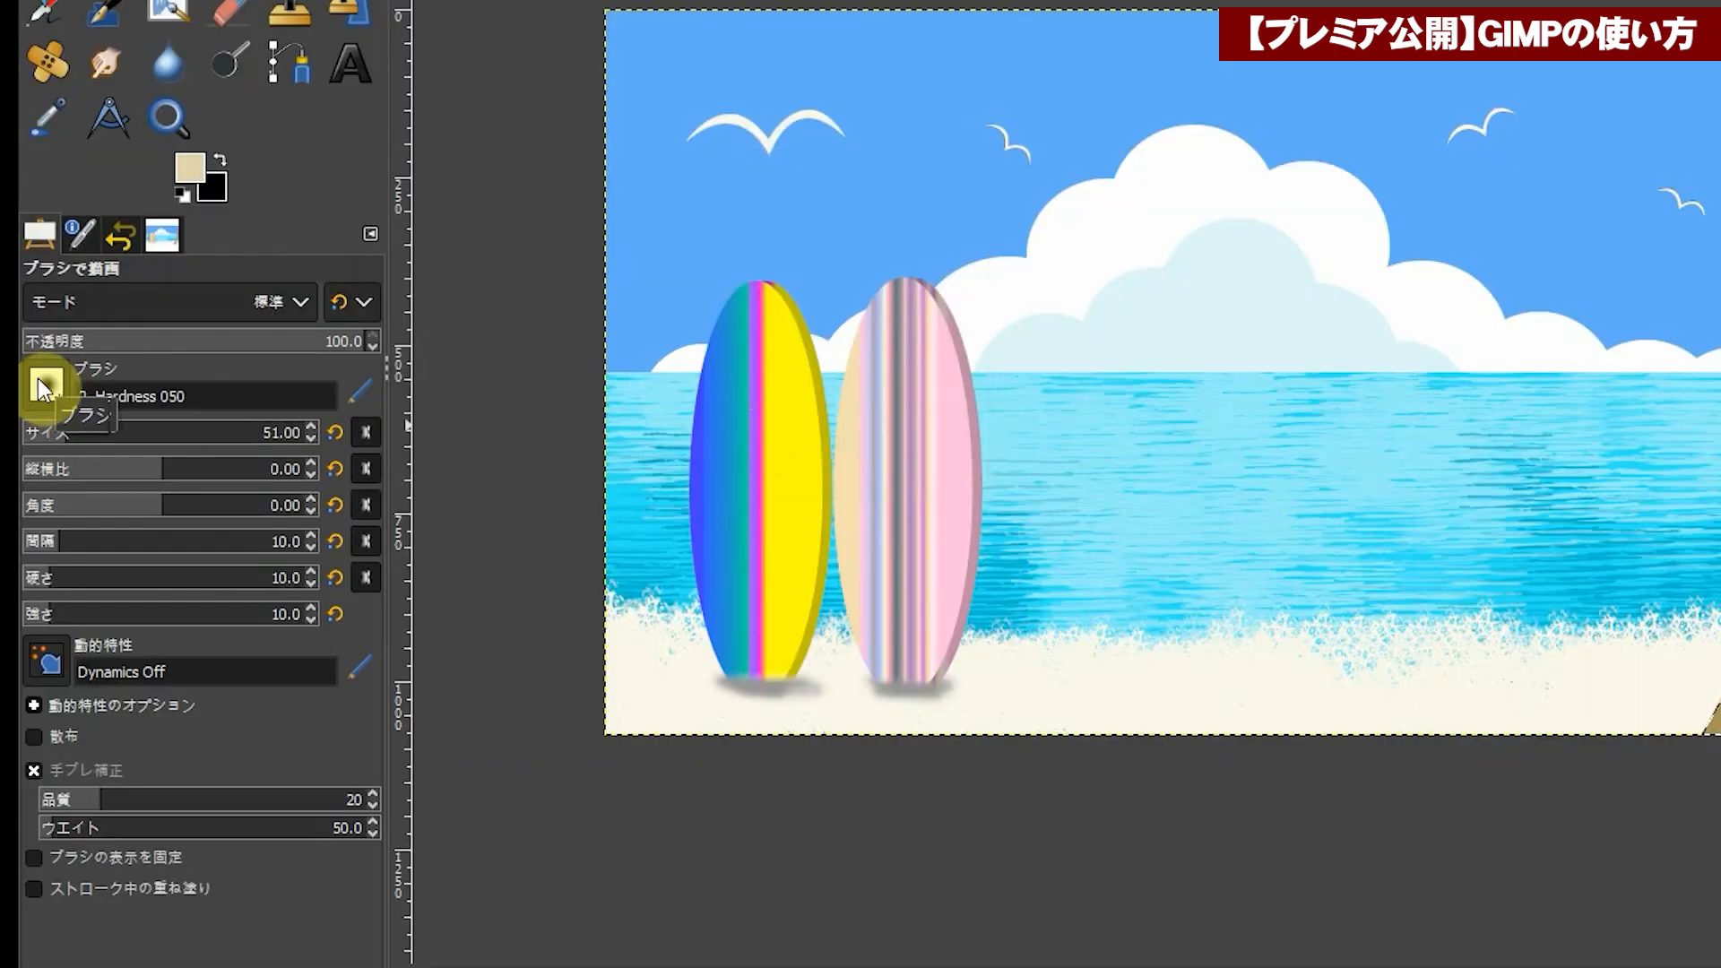
# Step: Set the Paintbrush to the Hatch Pen 01 brush at size 128 with force 100
pyautogui.click(20, 517)
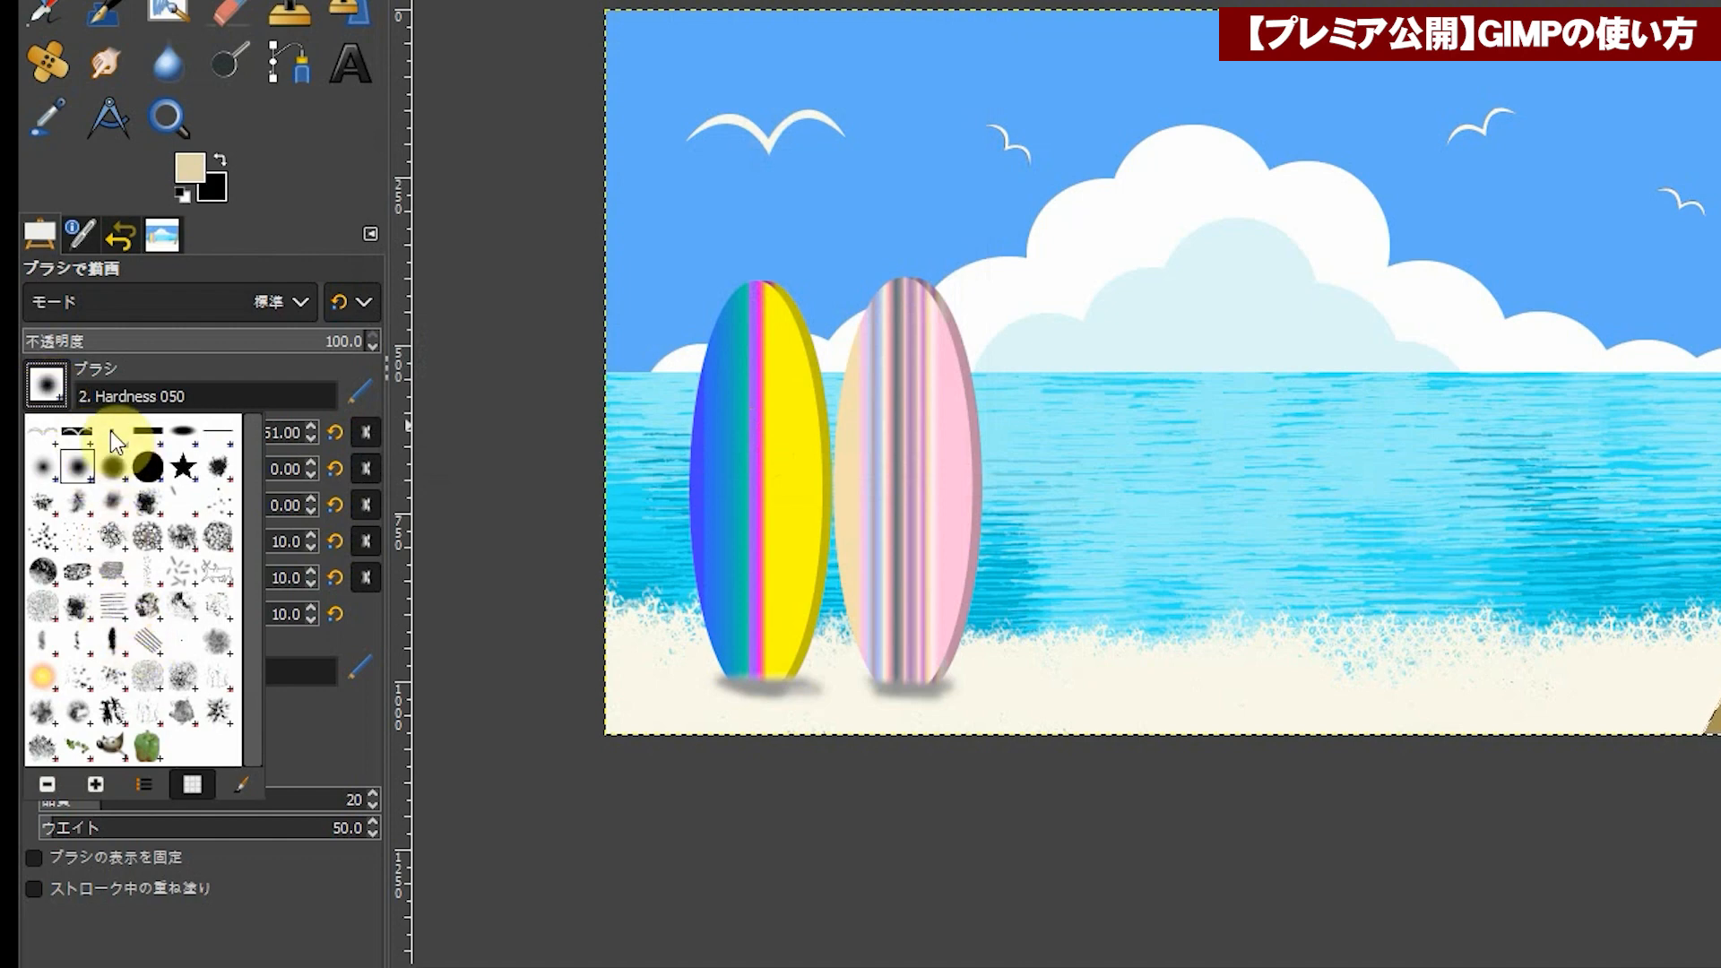
pyautogui.click(117, 609)
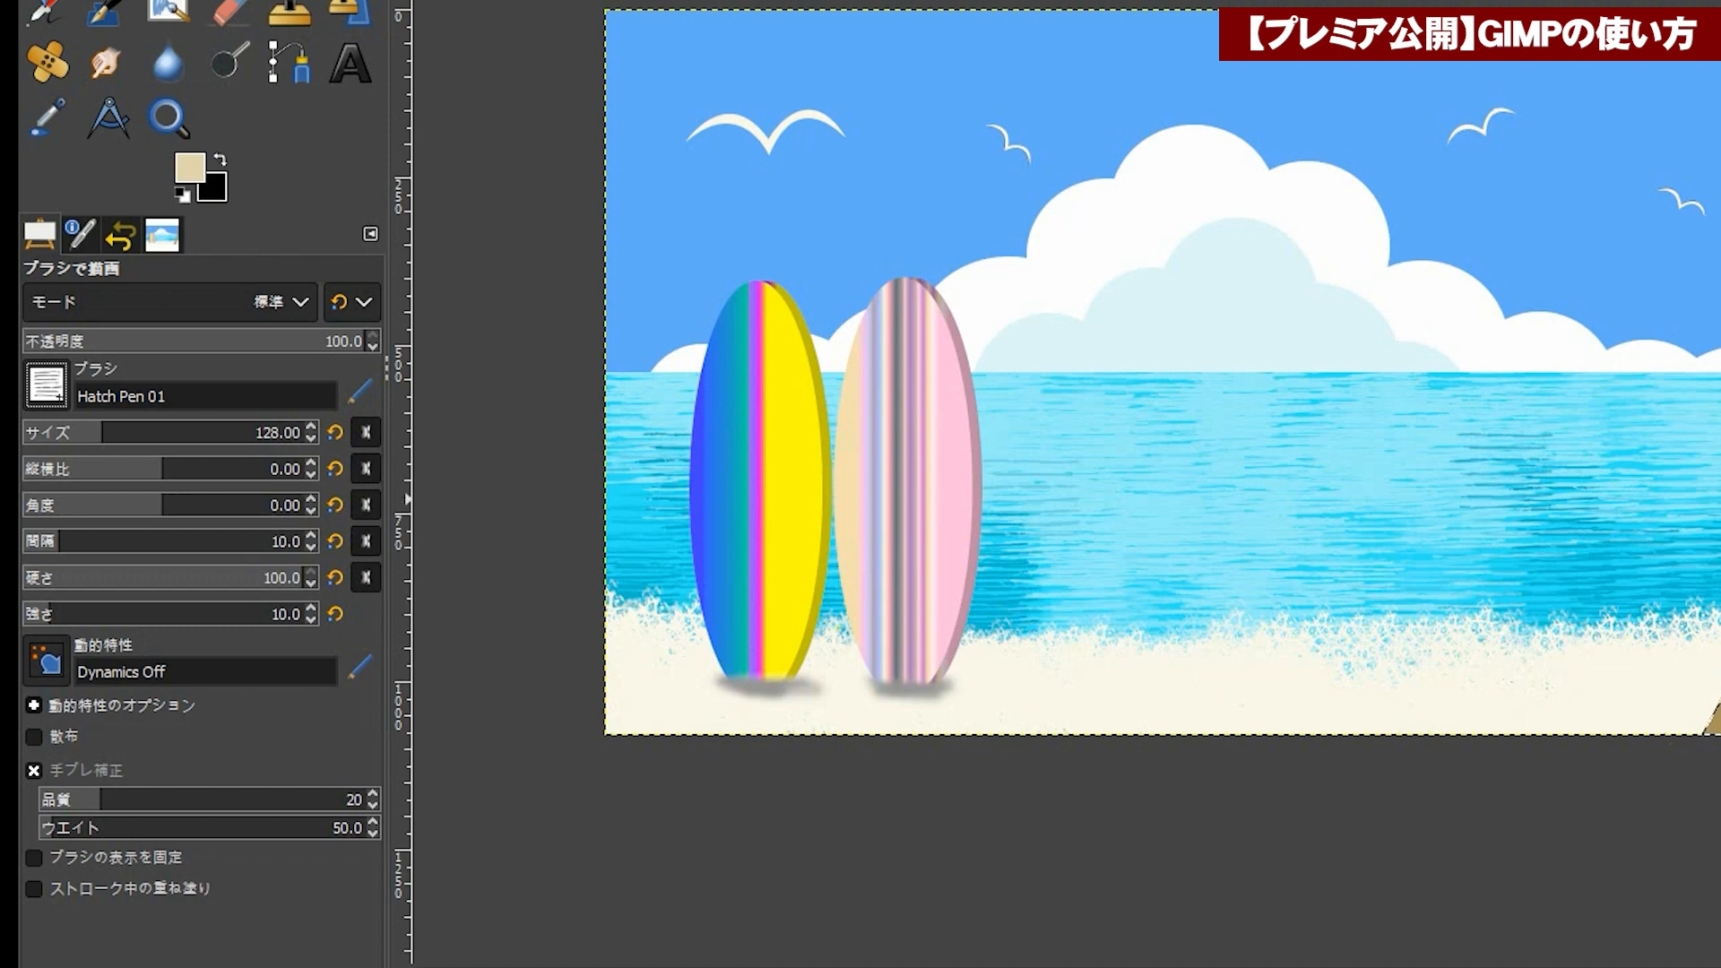
pyautogui.click(34, 769)
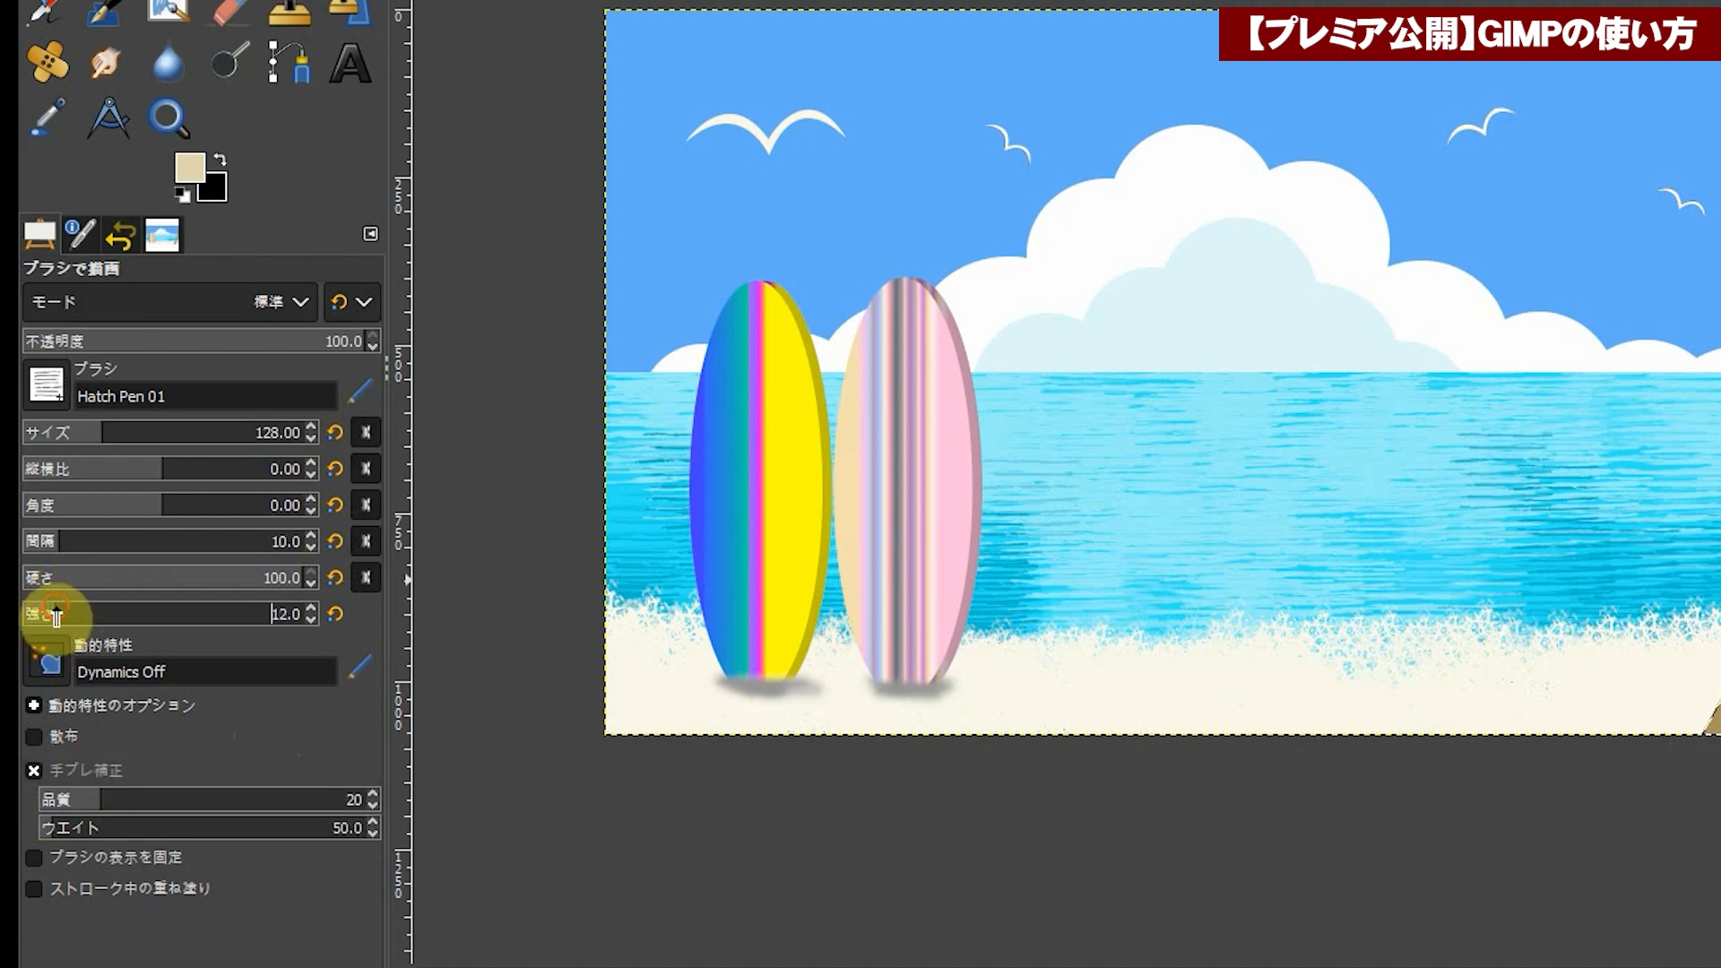
pyautogui.moveTo(52, 615); pyautogui.dragTo(426, 601)
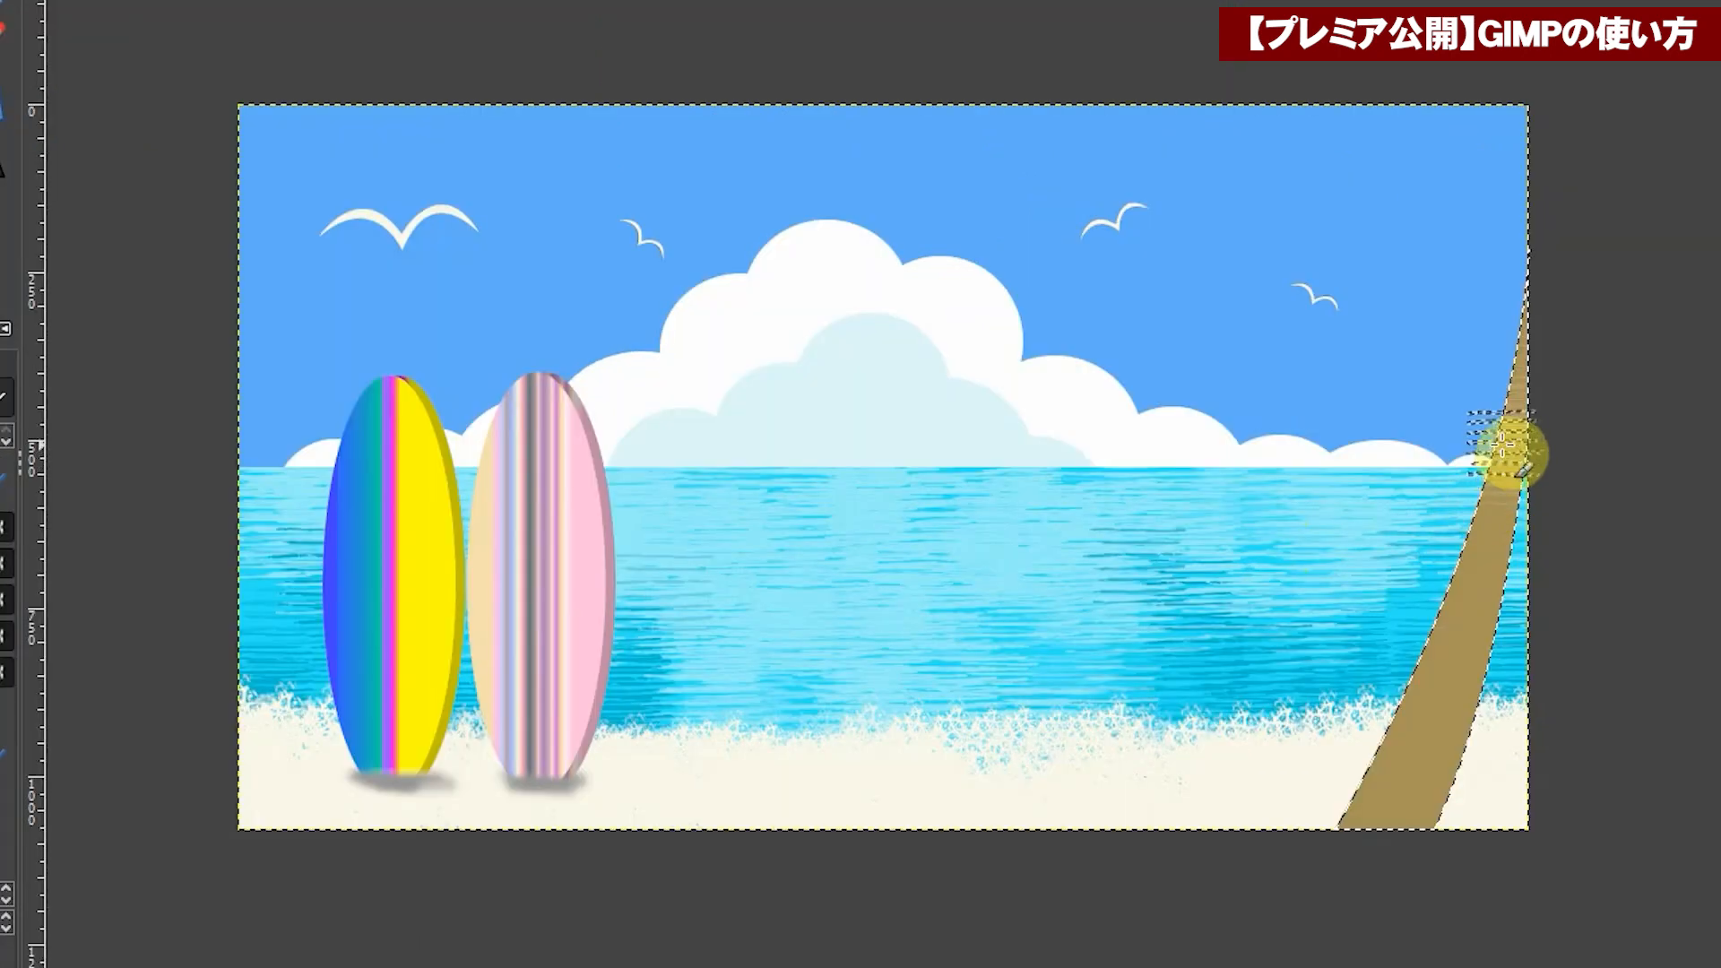
# Step: Paint beige hatch texture along the palm trunk, concentrating on its left side, and clear the selection
pyautogui.moveTo(1502, 439)
pyautogui.mouseDown()
pyautogui.moveTo(1483, 547)
pyautogui.moveTo(1514, 379)
pyautogui.moveTo(1503, 484)
pyautogui.moveTo(1407, 678)
pyautogui.moveTo(1403, 727)
pyautogui.moveTo(1469, 765)
pyautogui.moveTo(1489, 752)
pyautogui.moveTo(1356, 820)
pyautogui.mouseUp()
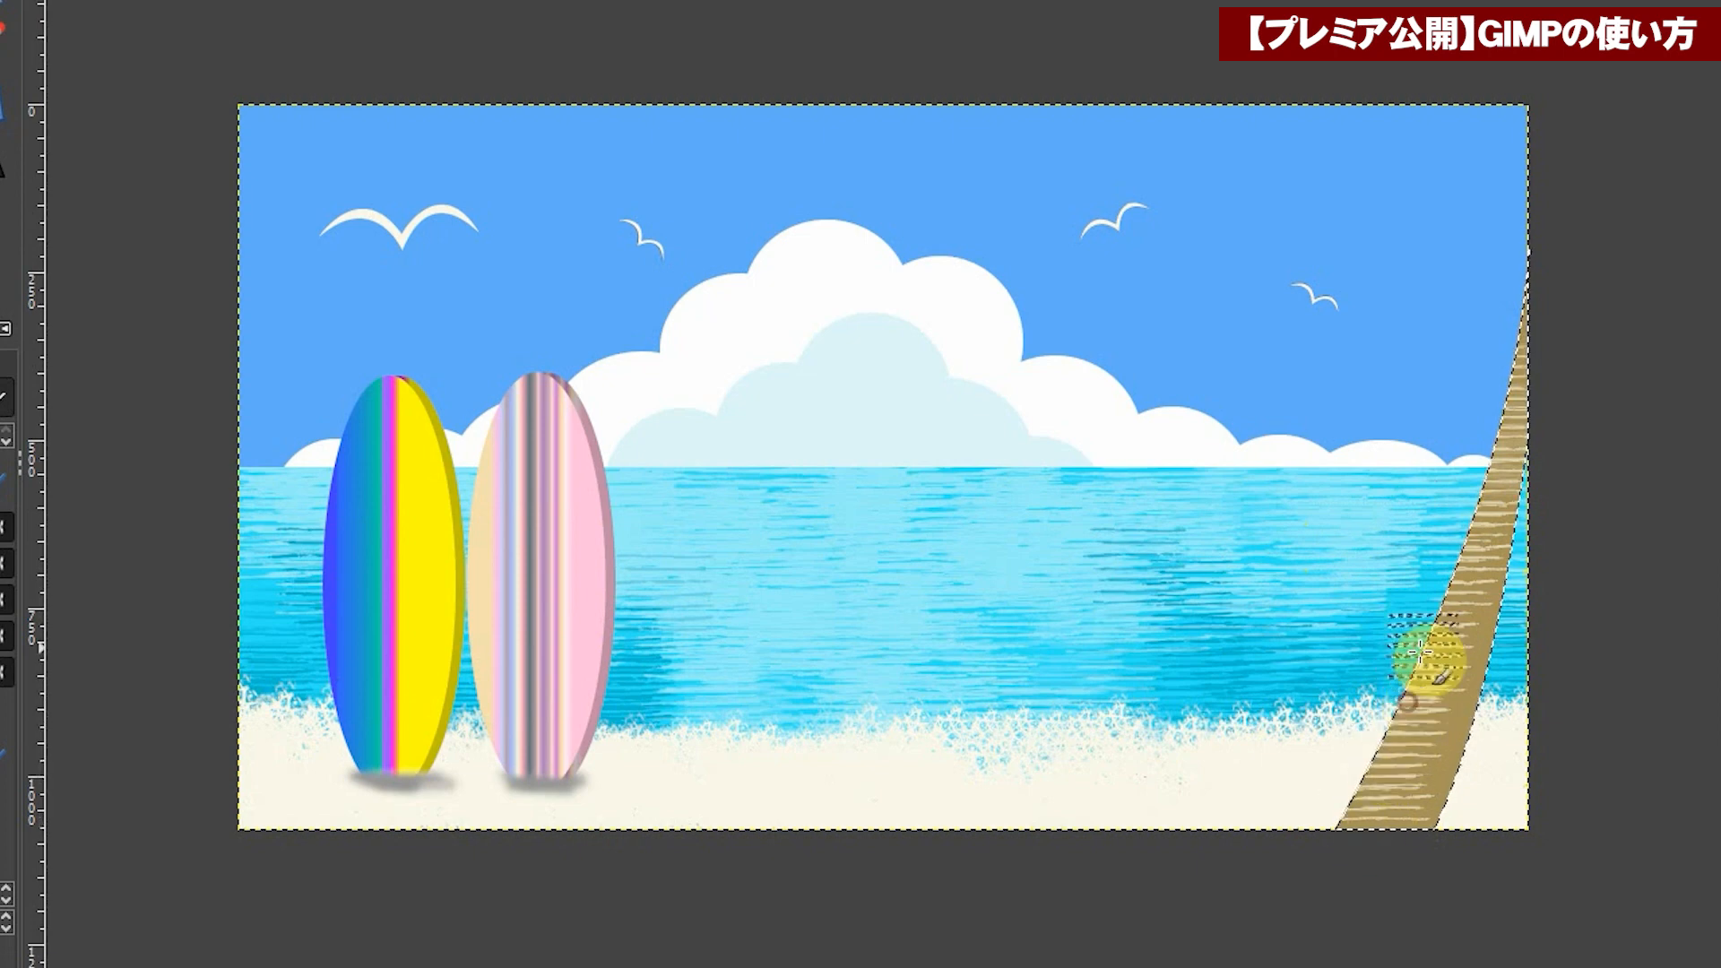
pyautogui.moveTo(1433, 636); pyautogui.dragTo(1460, 597)
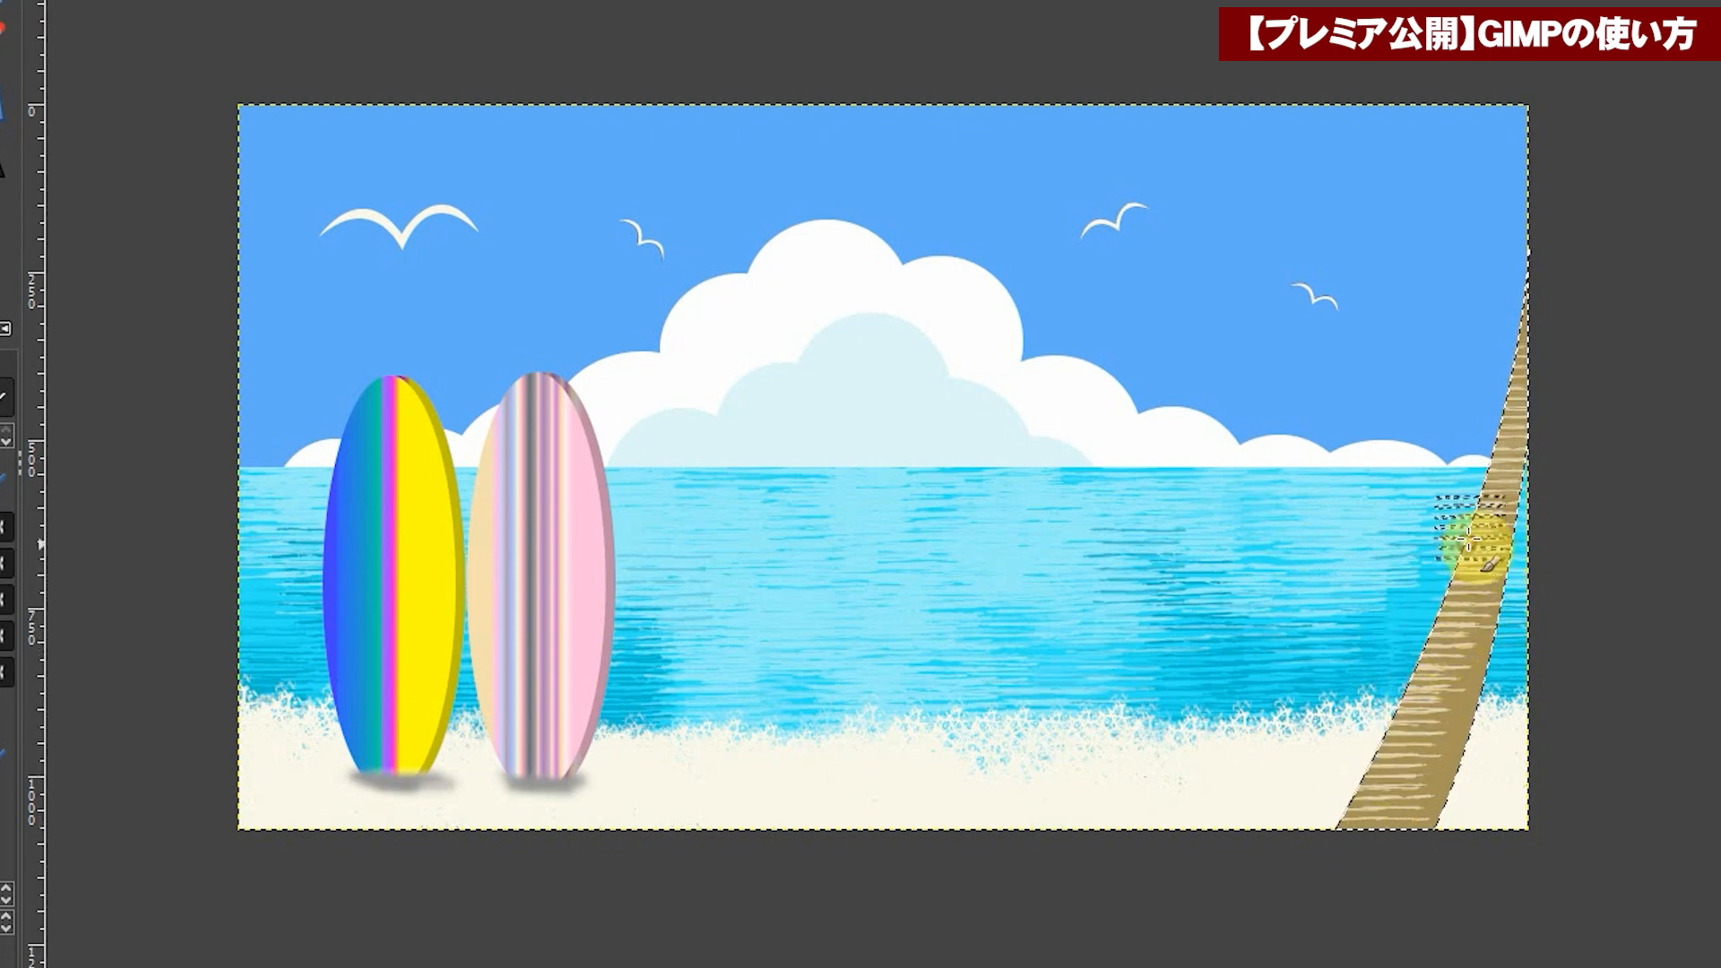
pyautogui.moveTo(1489, 509); pyautogui.dragTo(1480, 496)
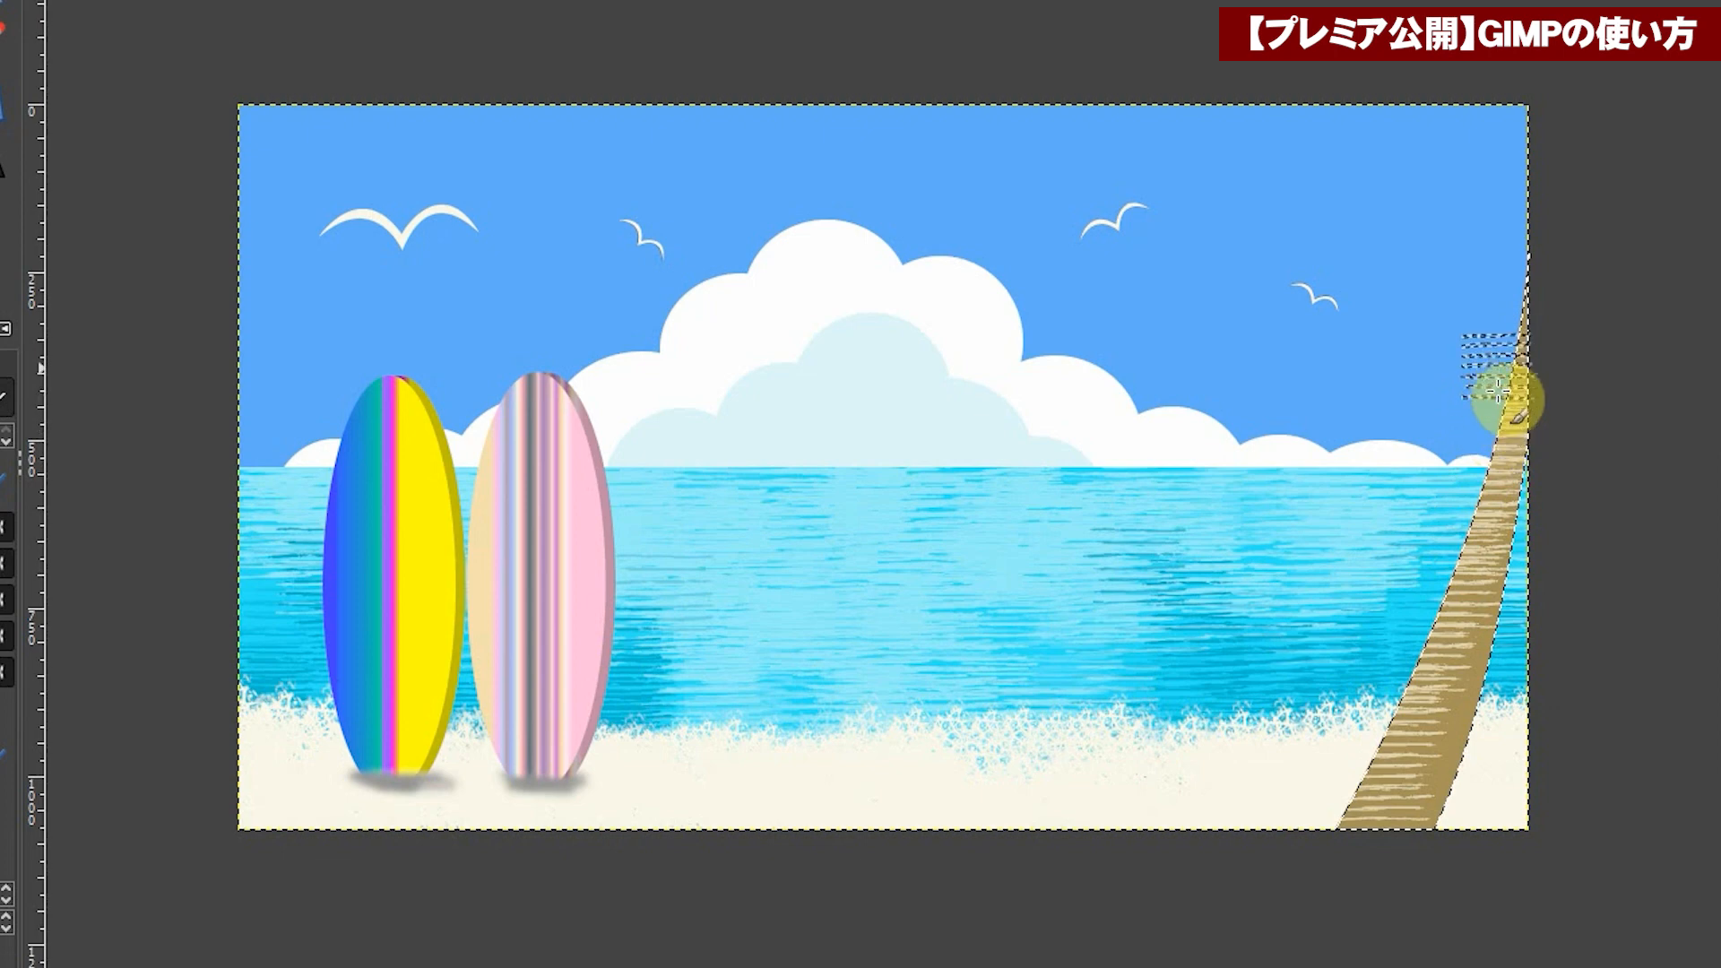
pyautogui.moveTo(1372, 777); pyautogui.dragTo(1387, 722)
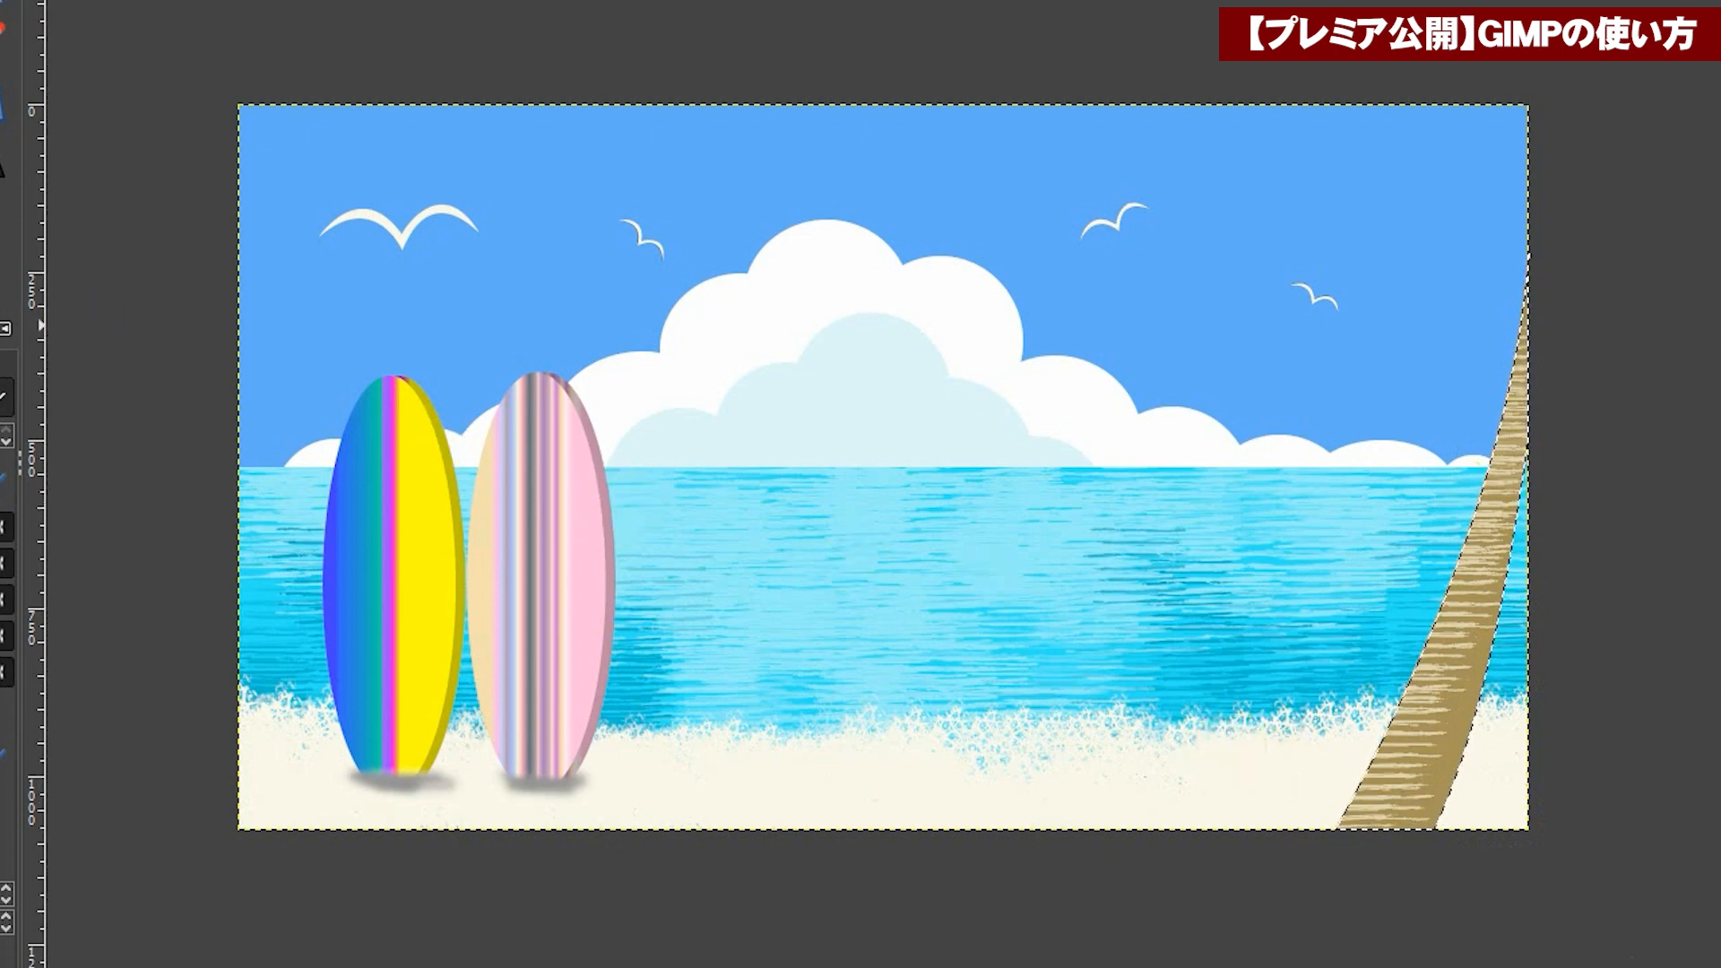
pyautogui.hotkey('alt', 's')
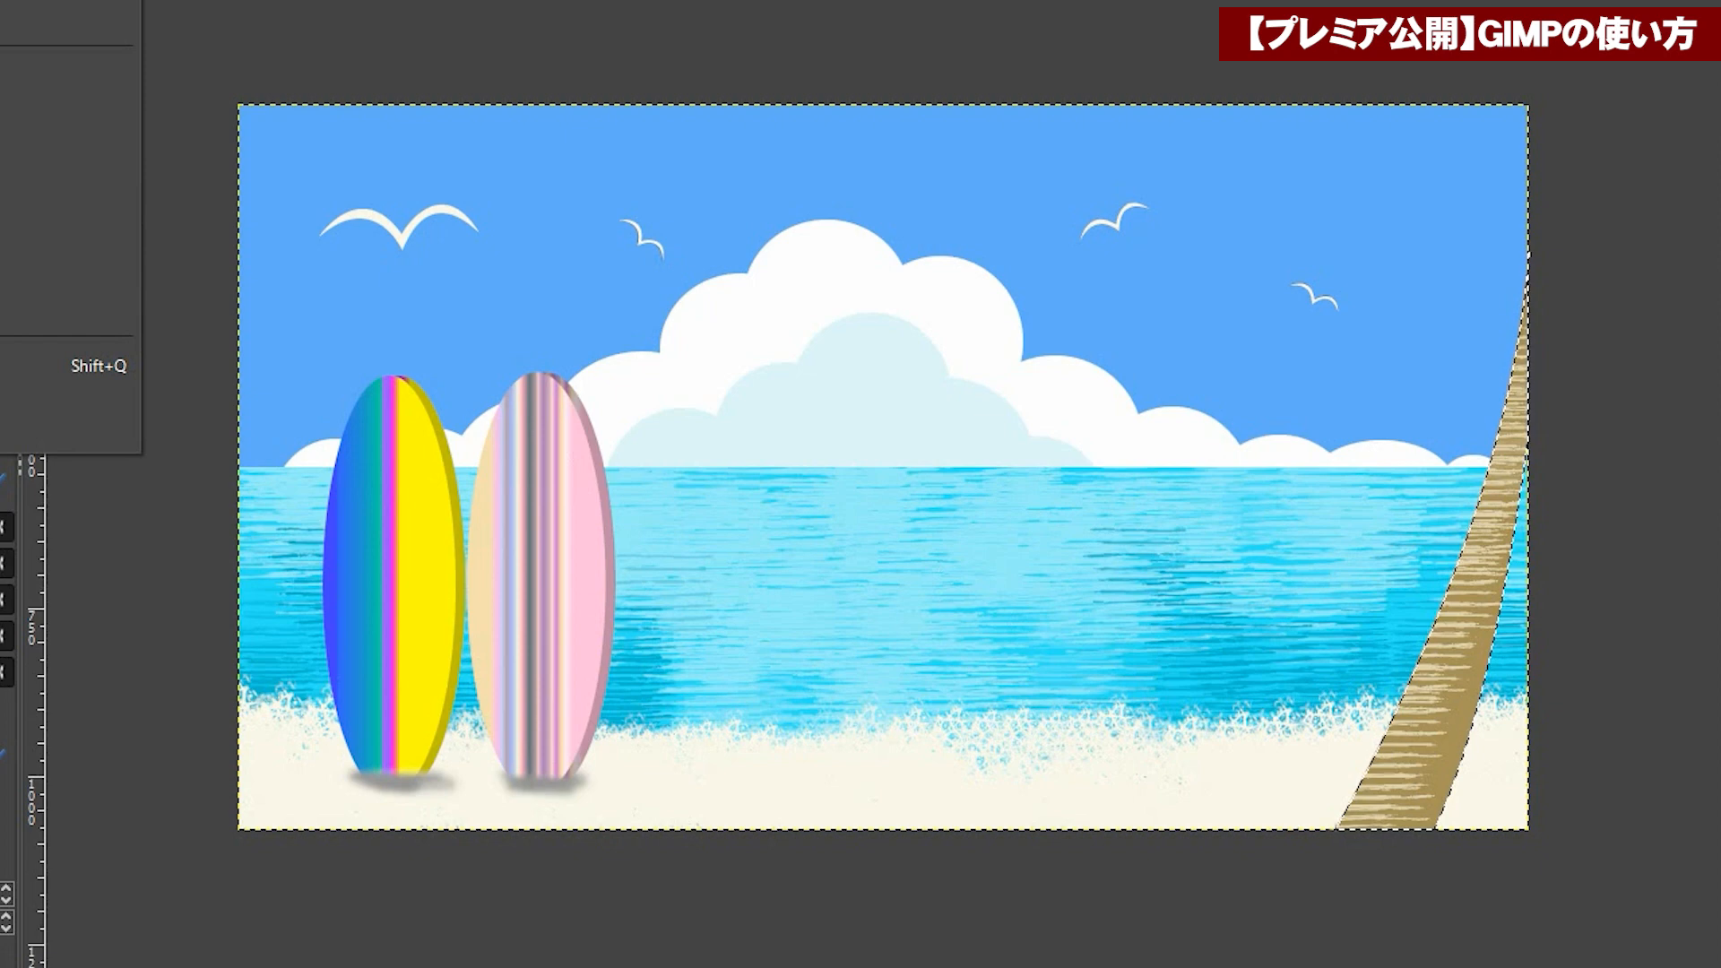
pyautogui.hotkey('ctrl', 'shift', 'a')
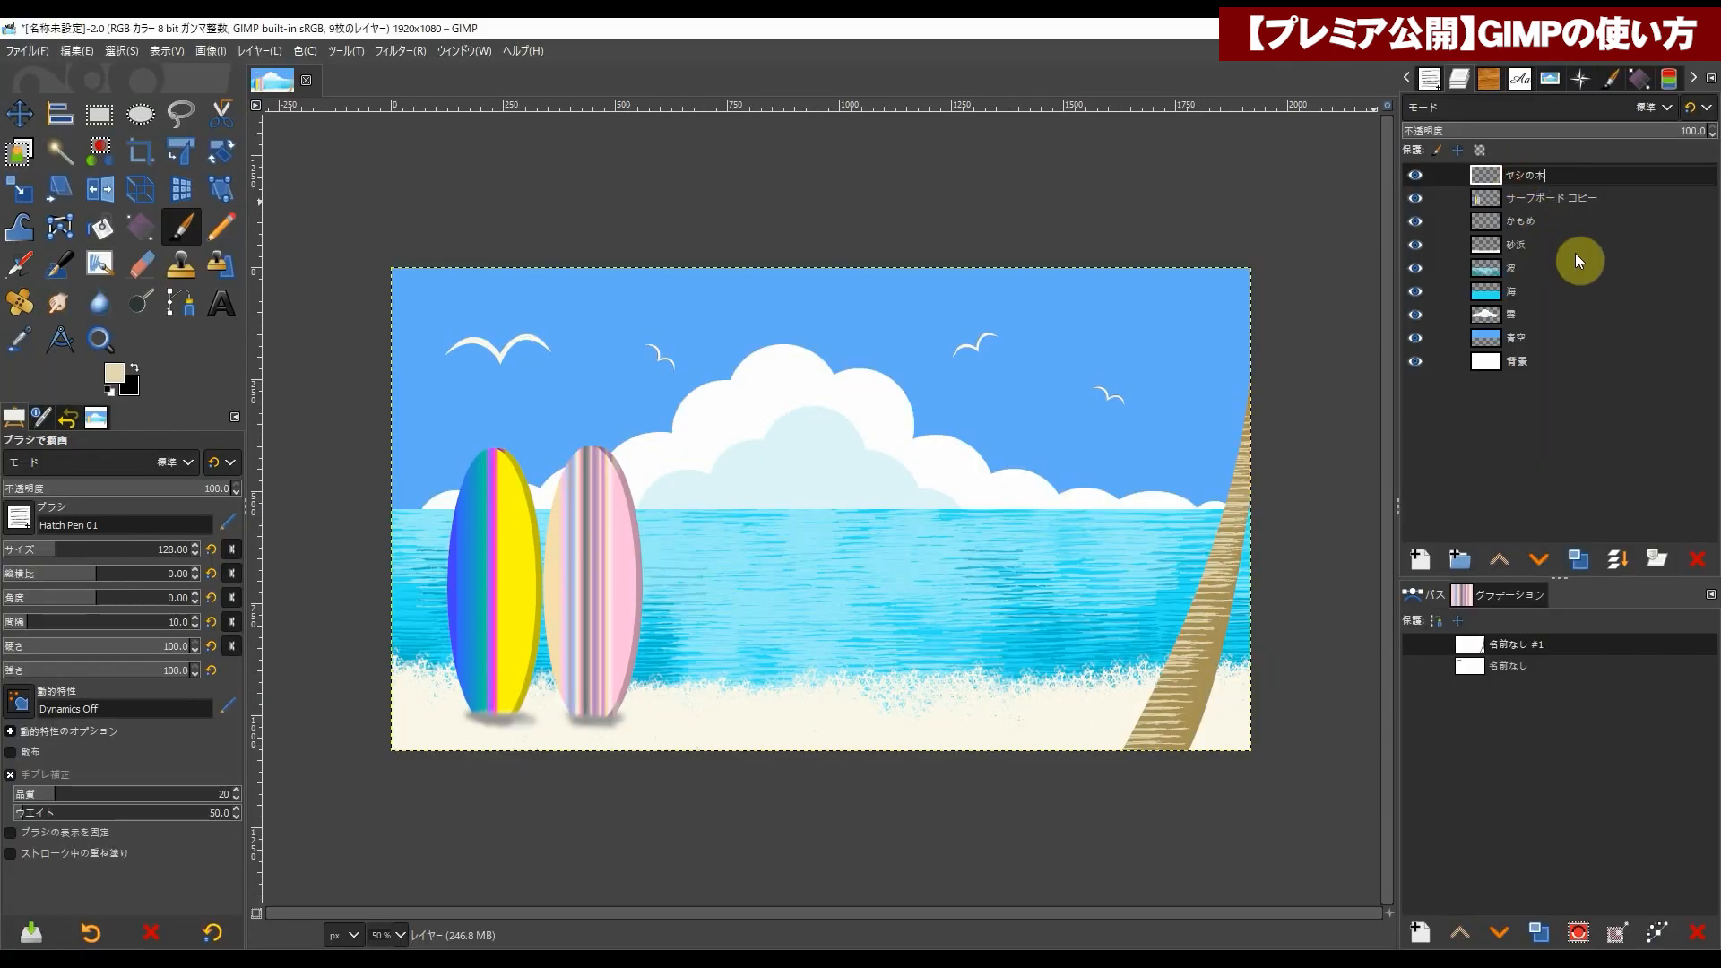
# Step: Name the trunk layer ヤシの木 and add a new transparent layer named ヤシの葉 above it
pyautogui.click(1599, 314)
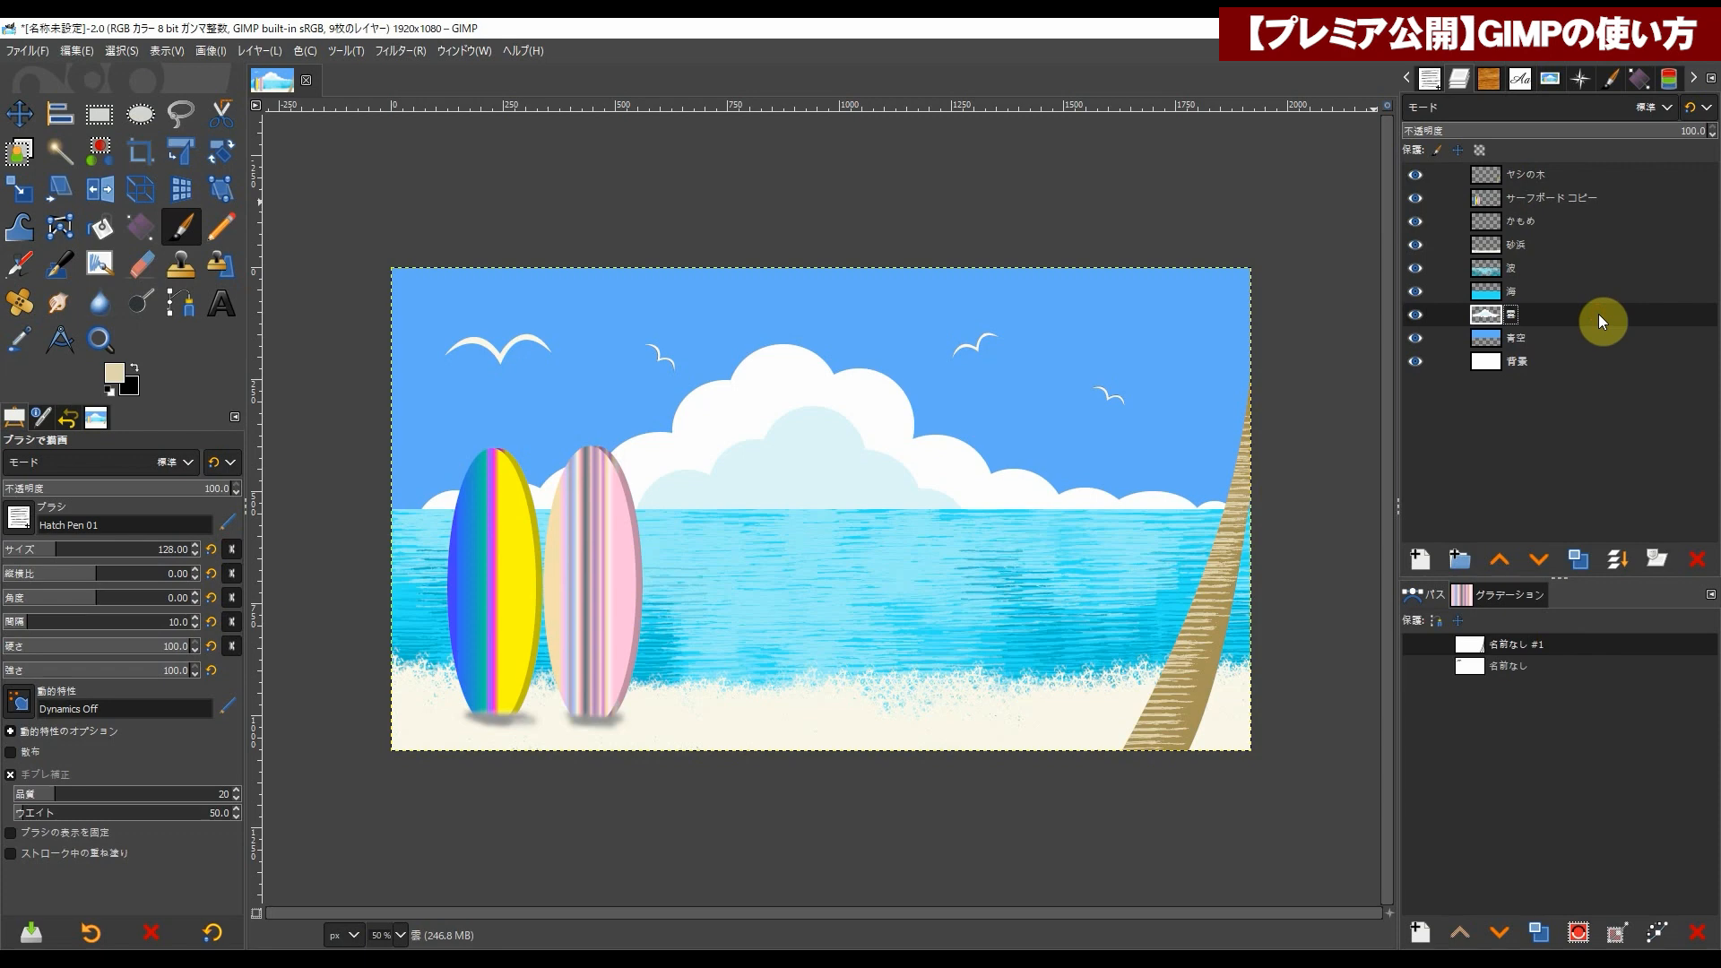
pyautogui.click(1521, 176)
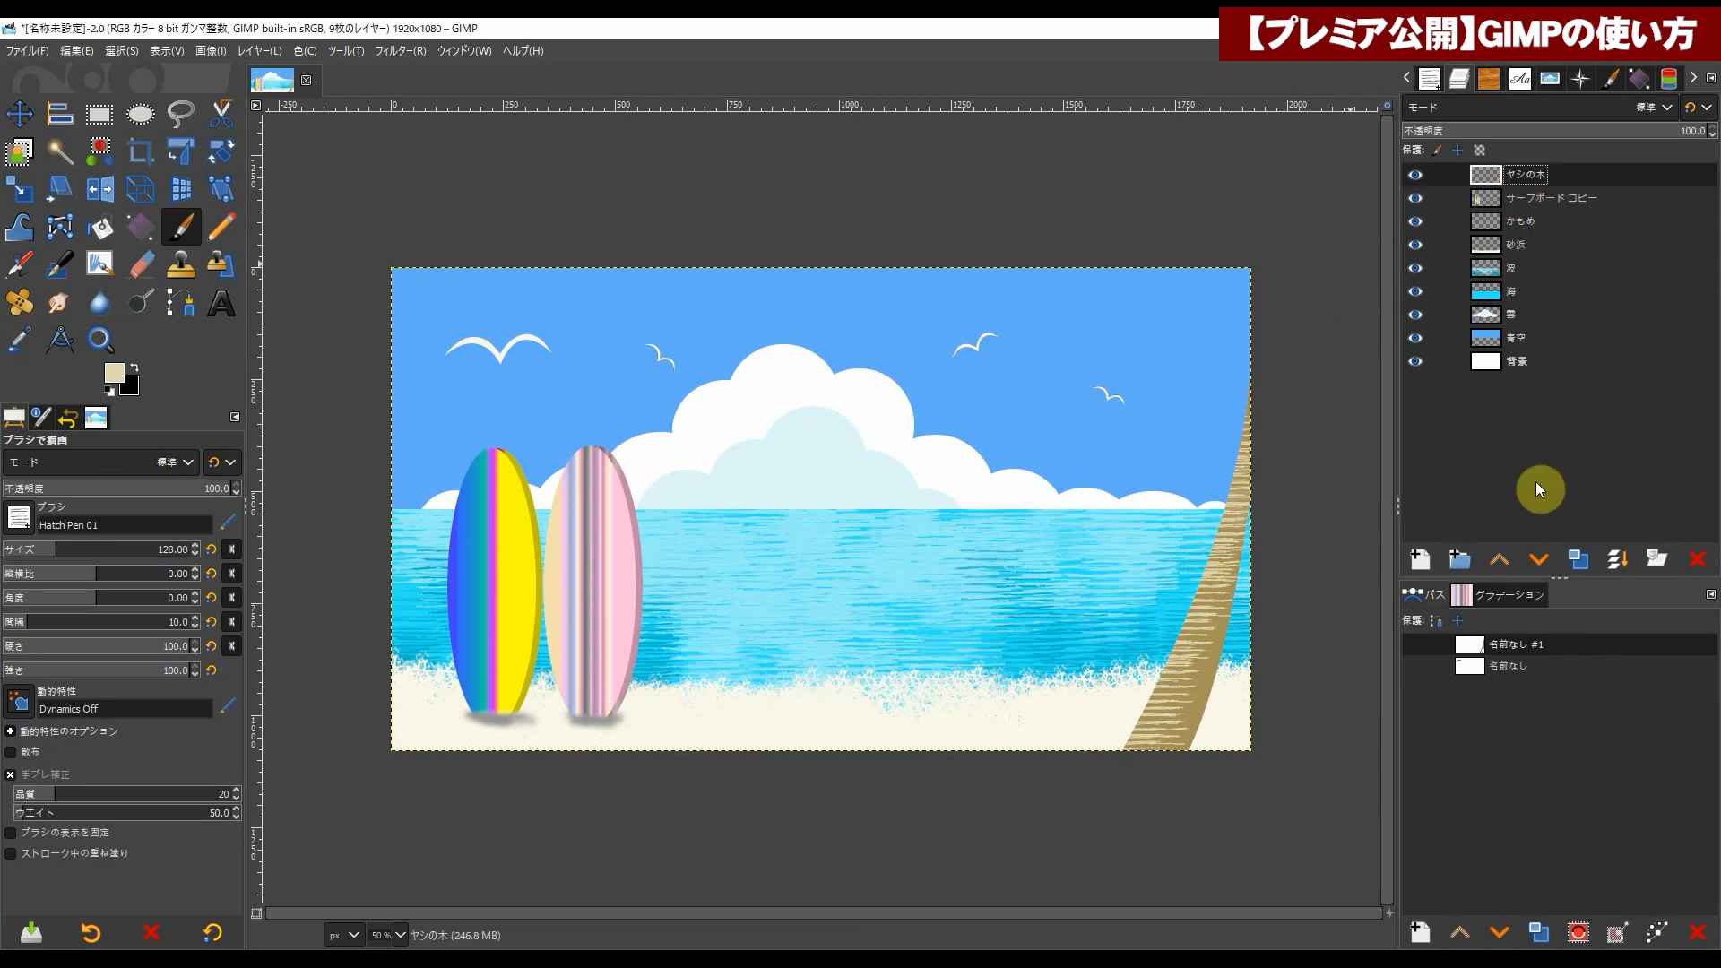
pyautogui.click(1417, 552)
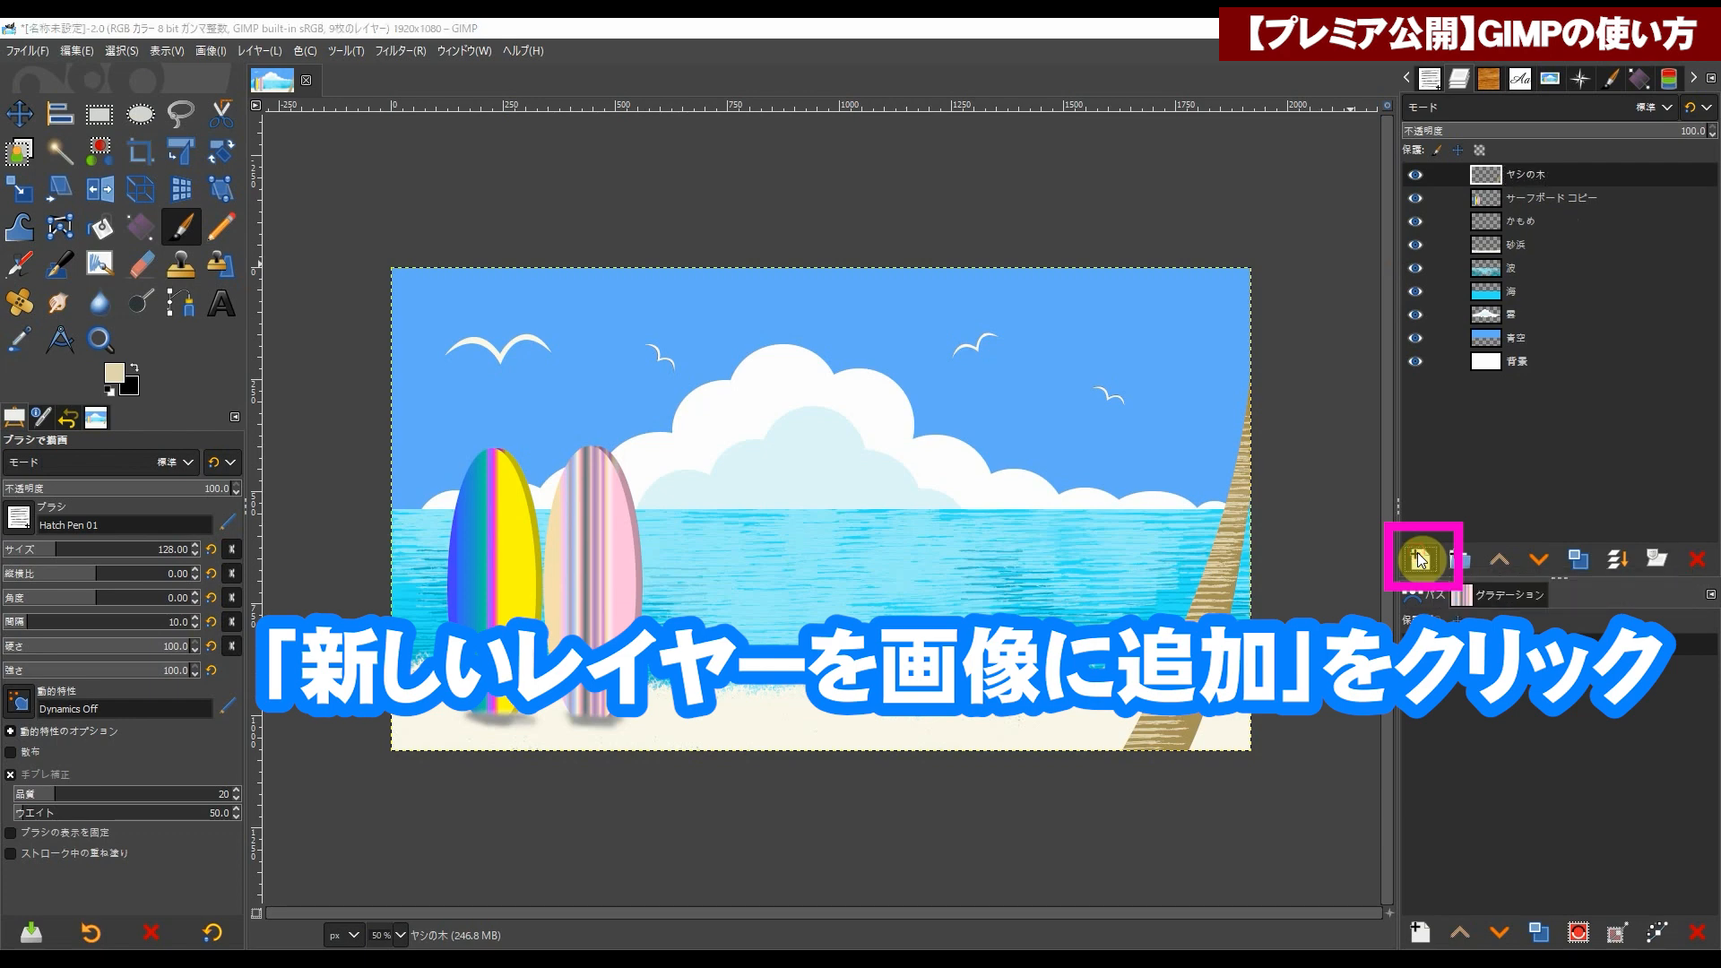
pyautogui.click(1563, 803)
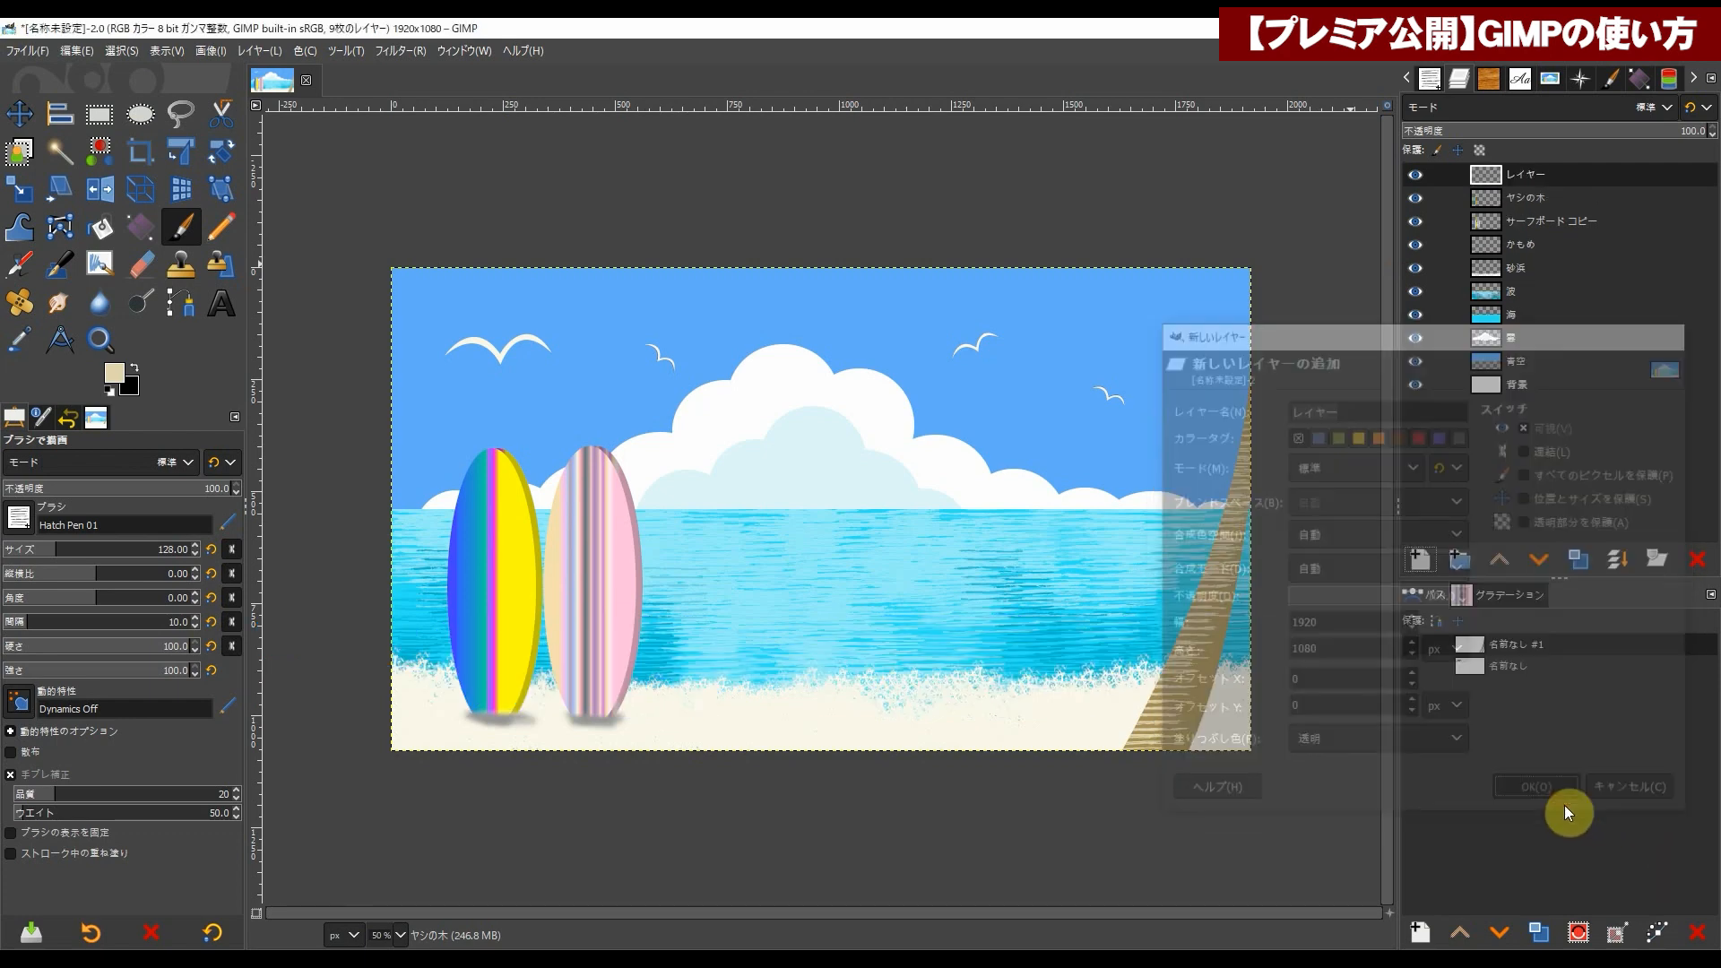
pyautogui.doubleClick(1530, 172)
pyautogui.write('ヤシの葉')
pyautogui.press('Return')
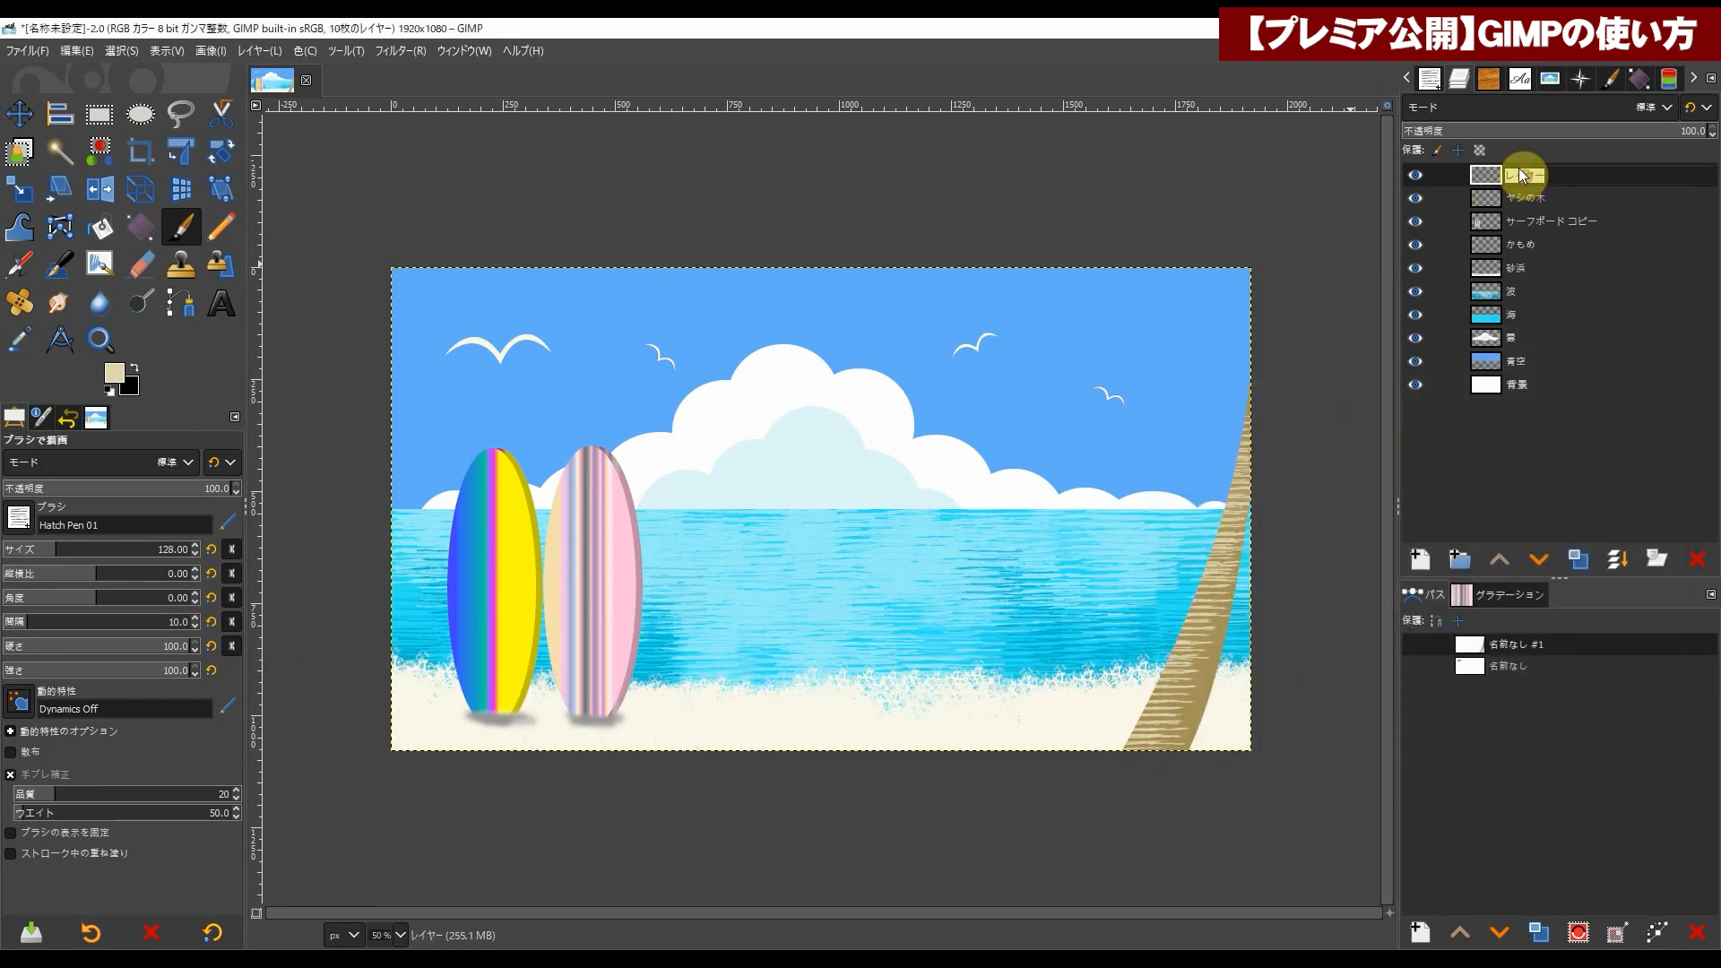
pyautogui.click(1604, 267)
pyautogui.click(1530, 176)
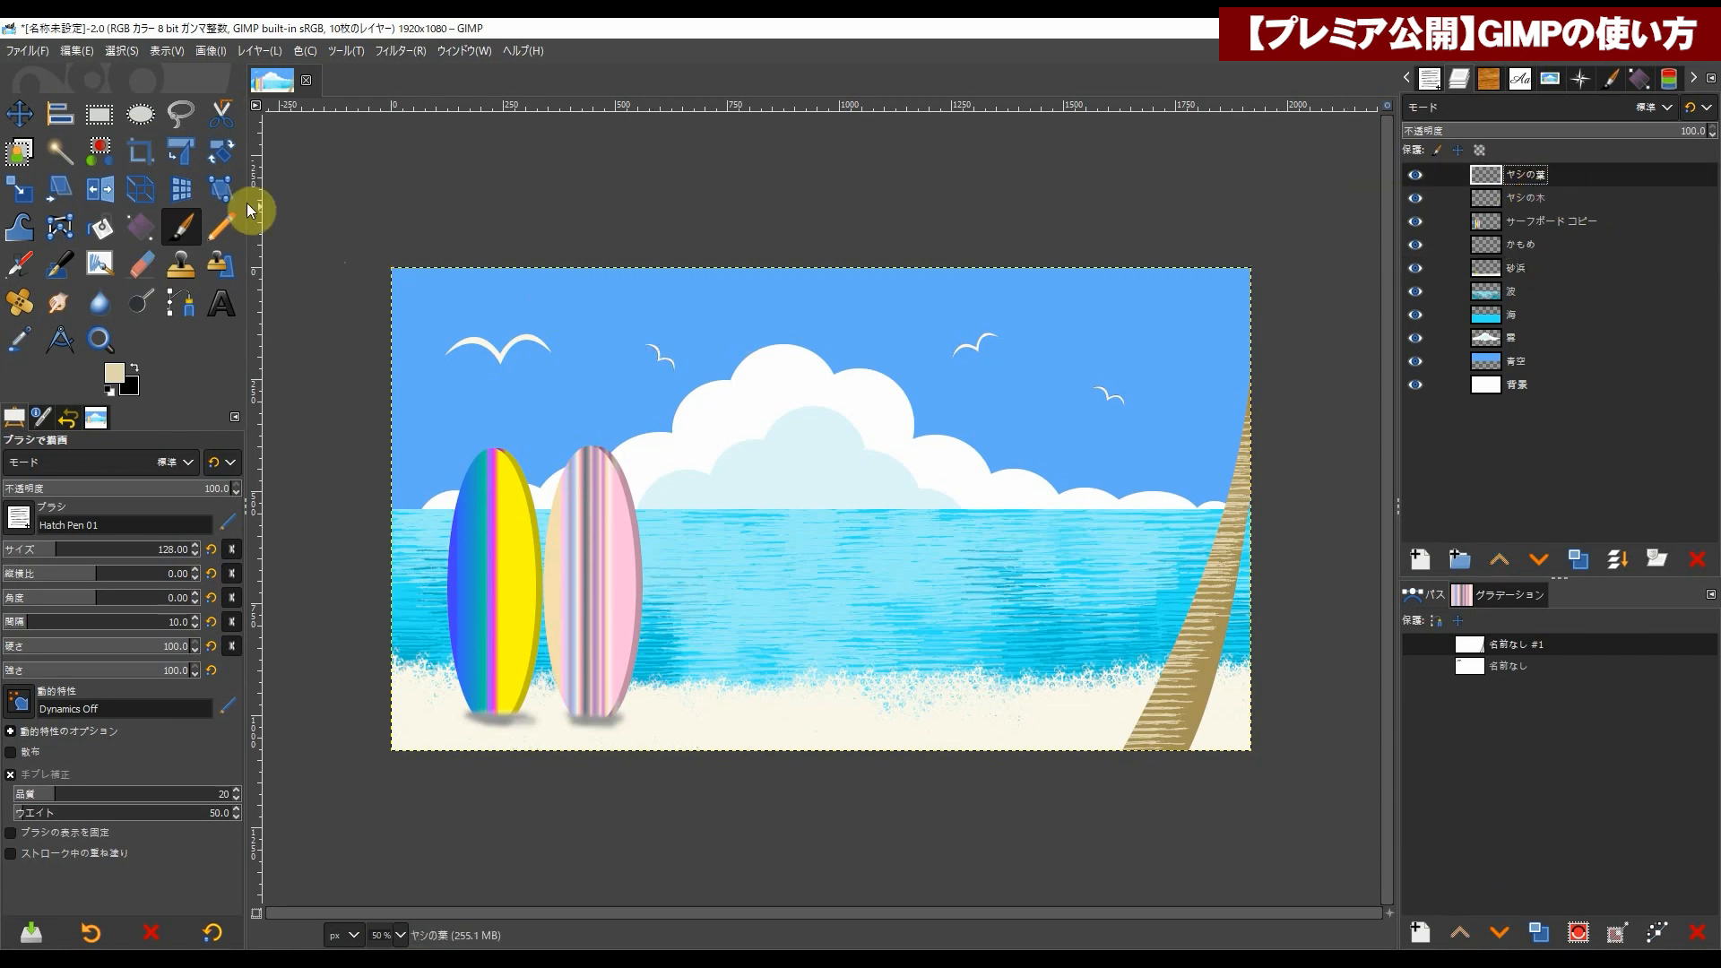
# Step: Draw a tall elliptical selection about 238 × 688 px near the canvas centre on the ヤシの葉 layer
pyautogui.click(141, 118)
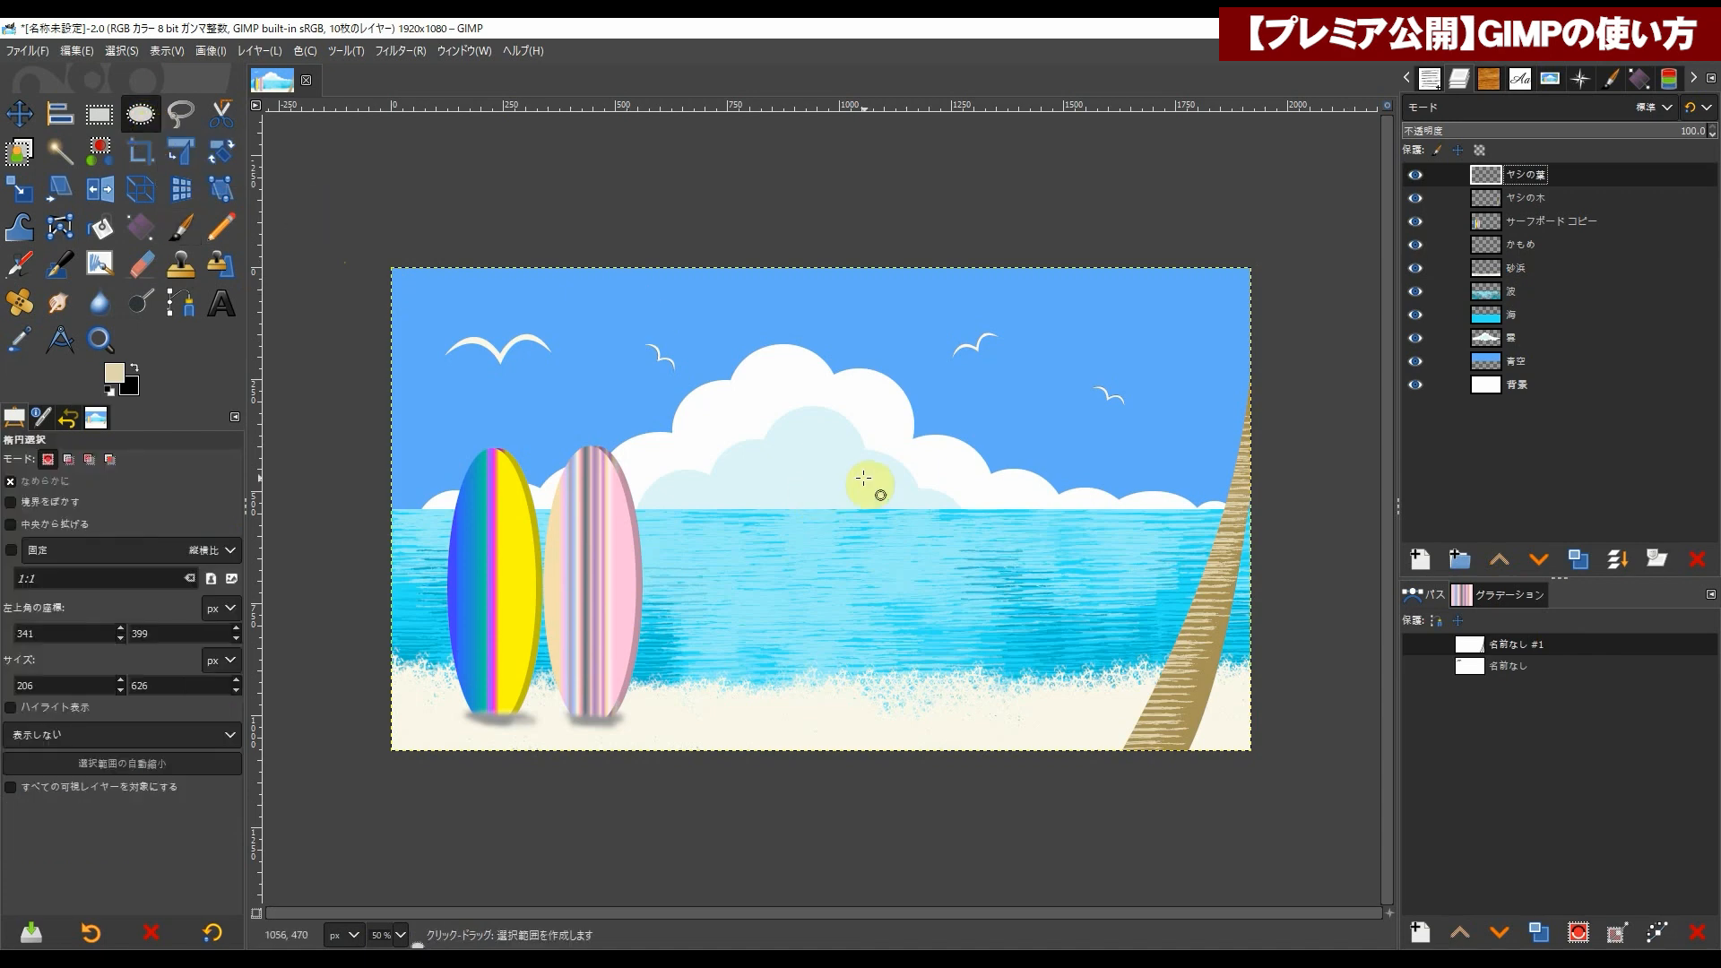
pyautogui.moveTo(794, 387); pyautogui.dragTo(897, 692)
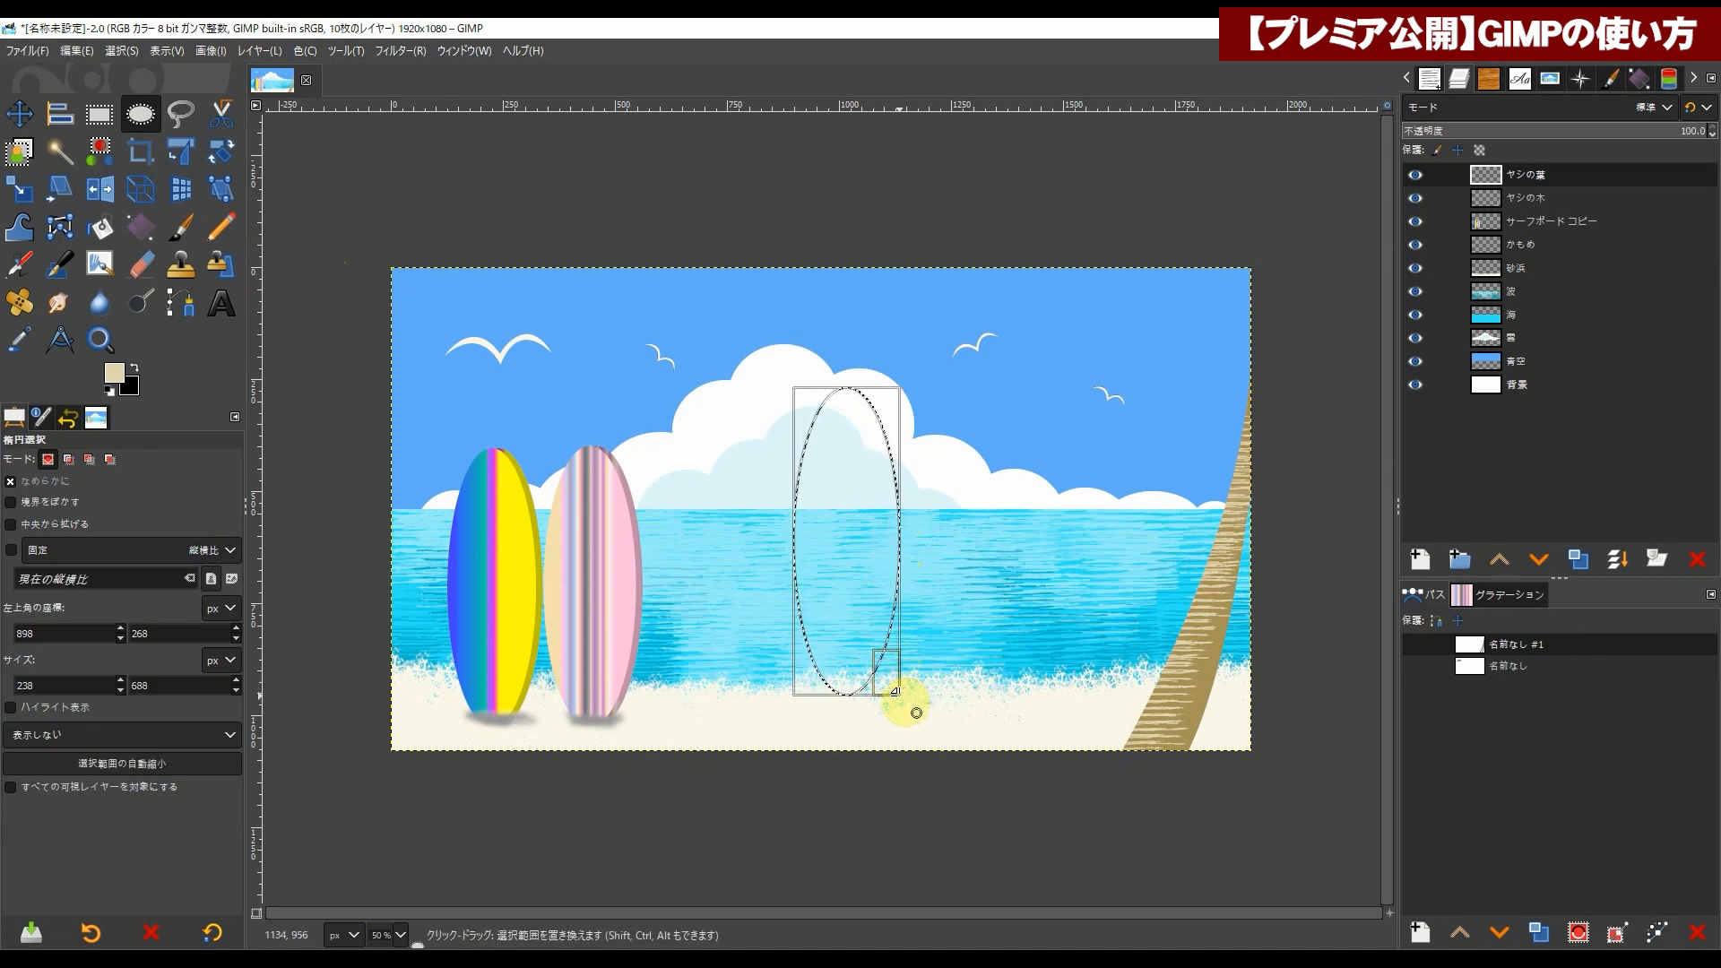
# Step: Commit the elliptical selection and set the Paintbrush to Hatch Pen 01 at size 324 with spacing 14
pyautogui.press('Return')
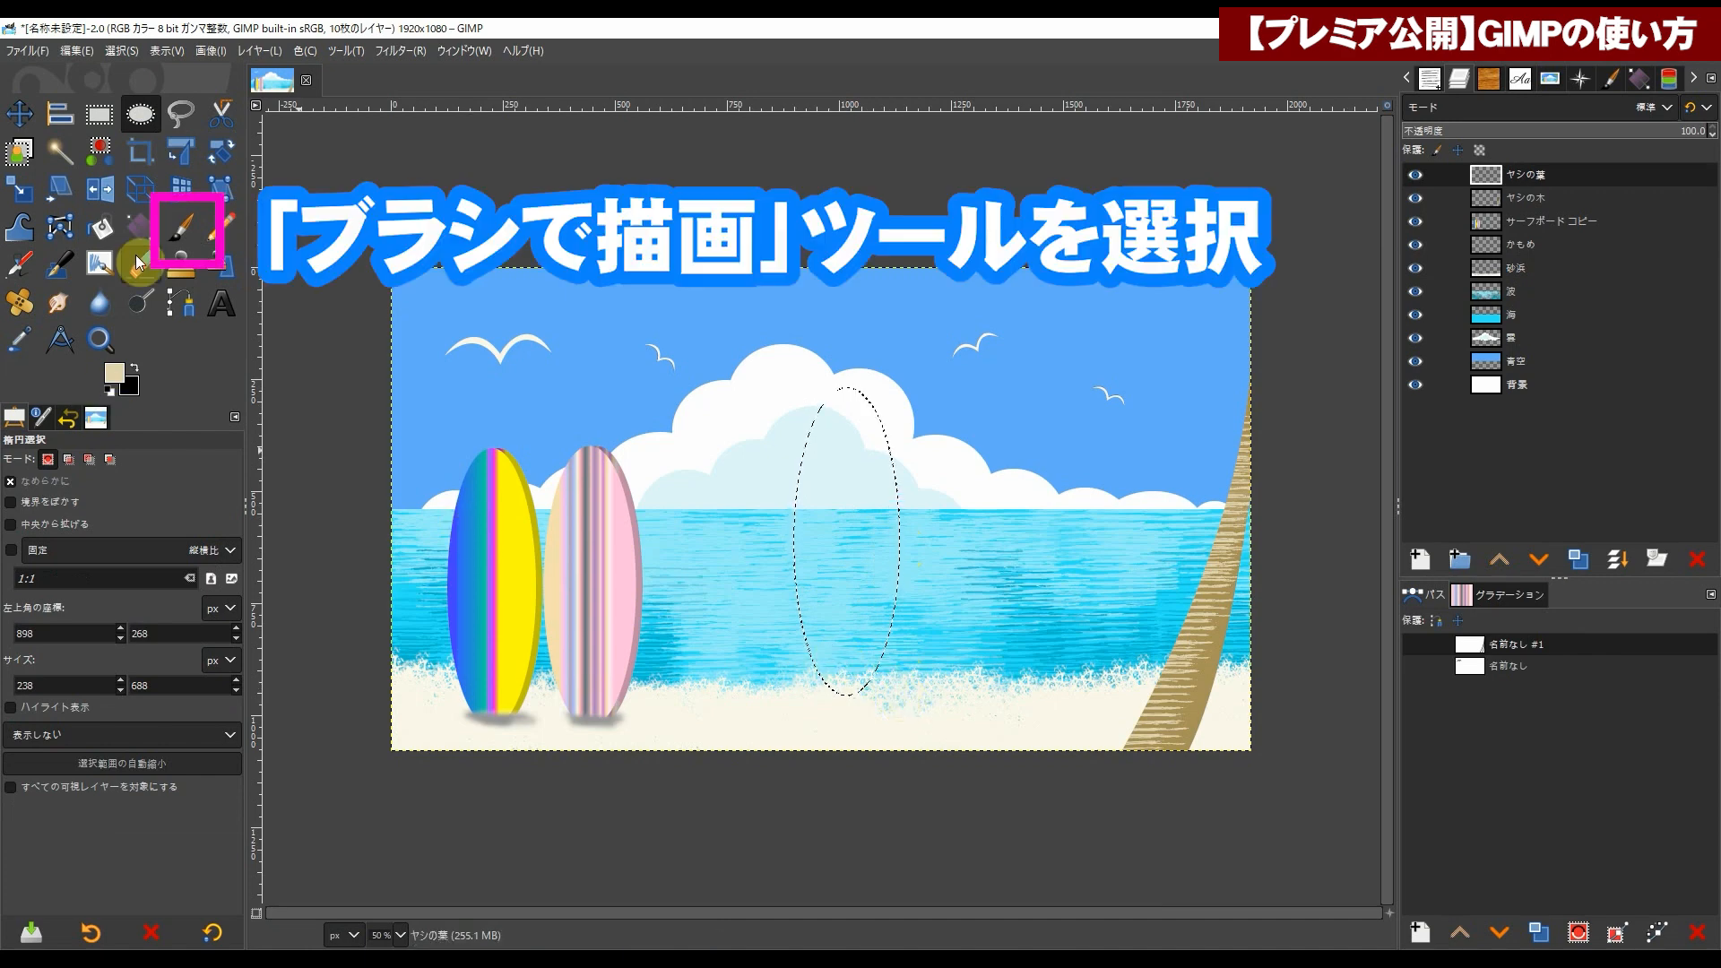
pyautogui.click(186, 231)
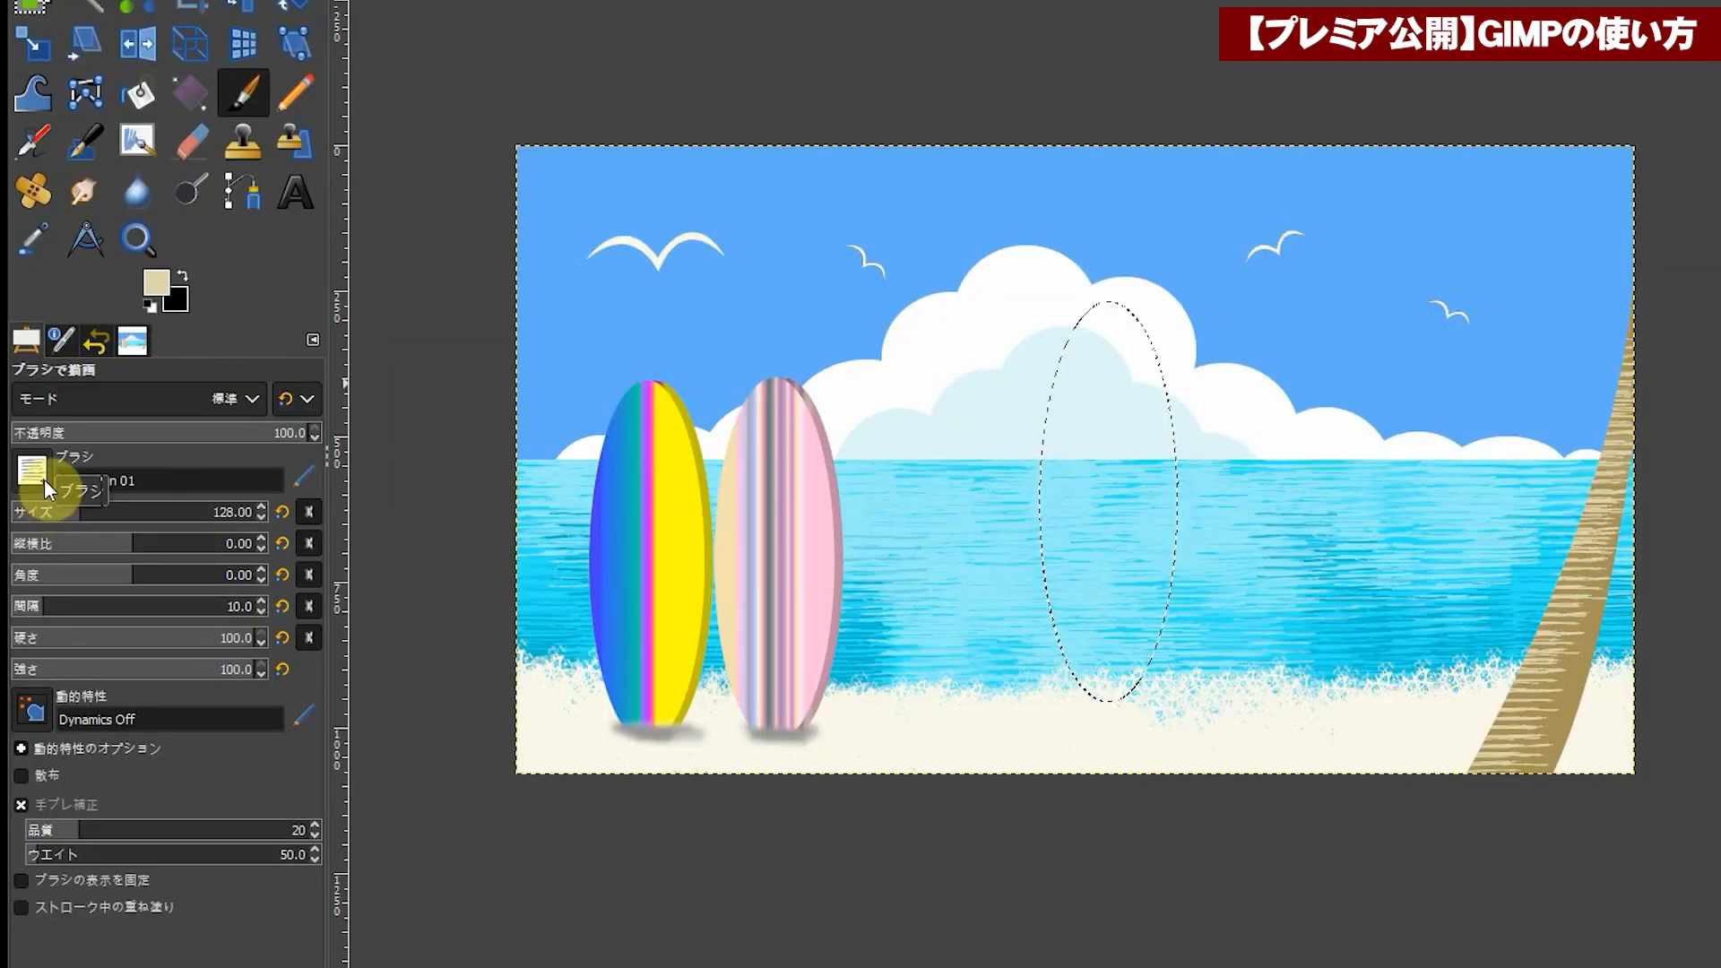
pyautogui.click(20, 516)
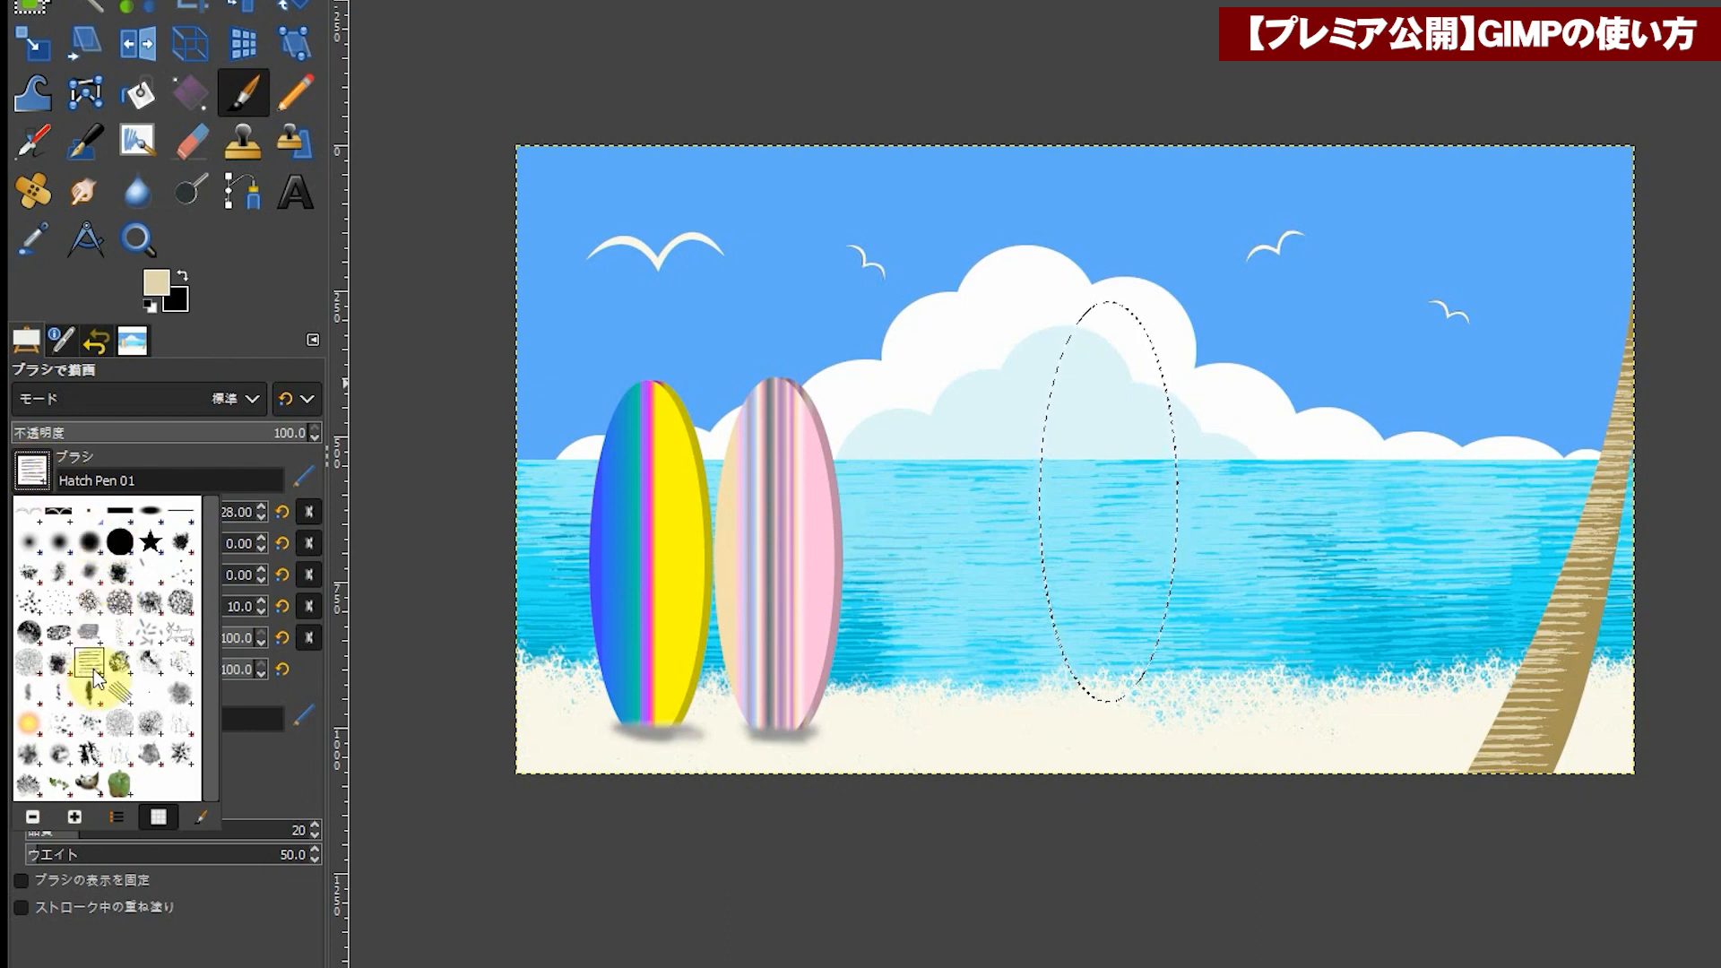
pyautogui.click(20, 480)
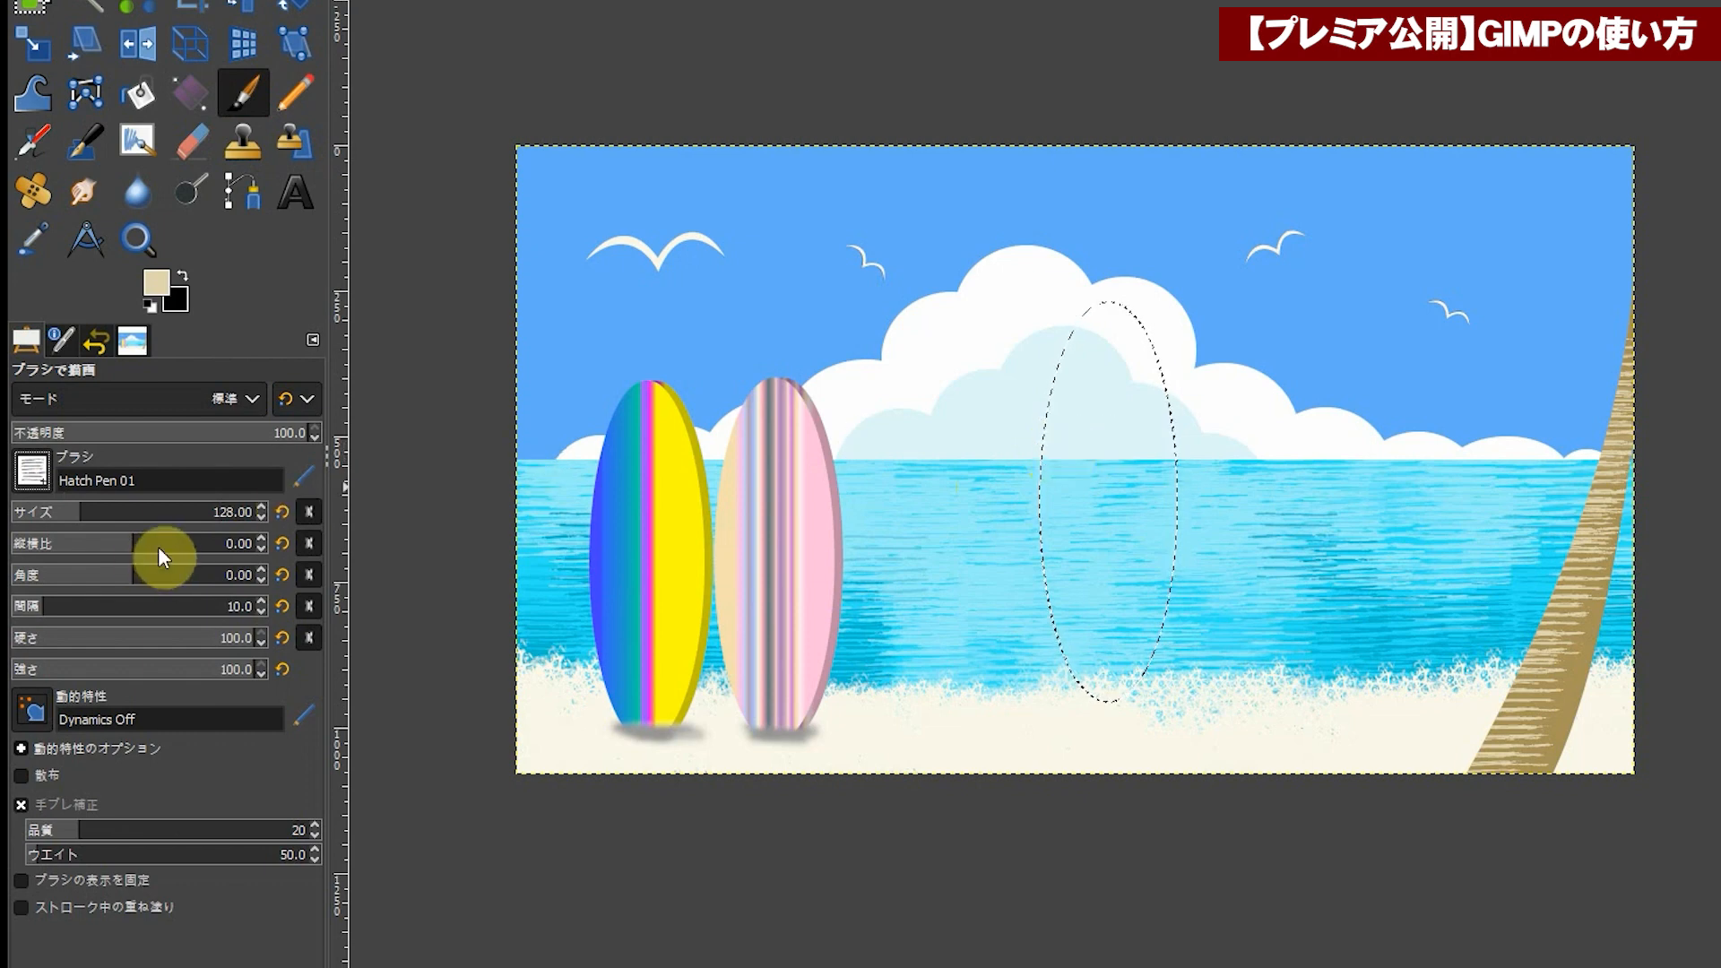
pyautogui.moveTo(104, 509); pyautogui.dragTo(121, 508)
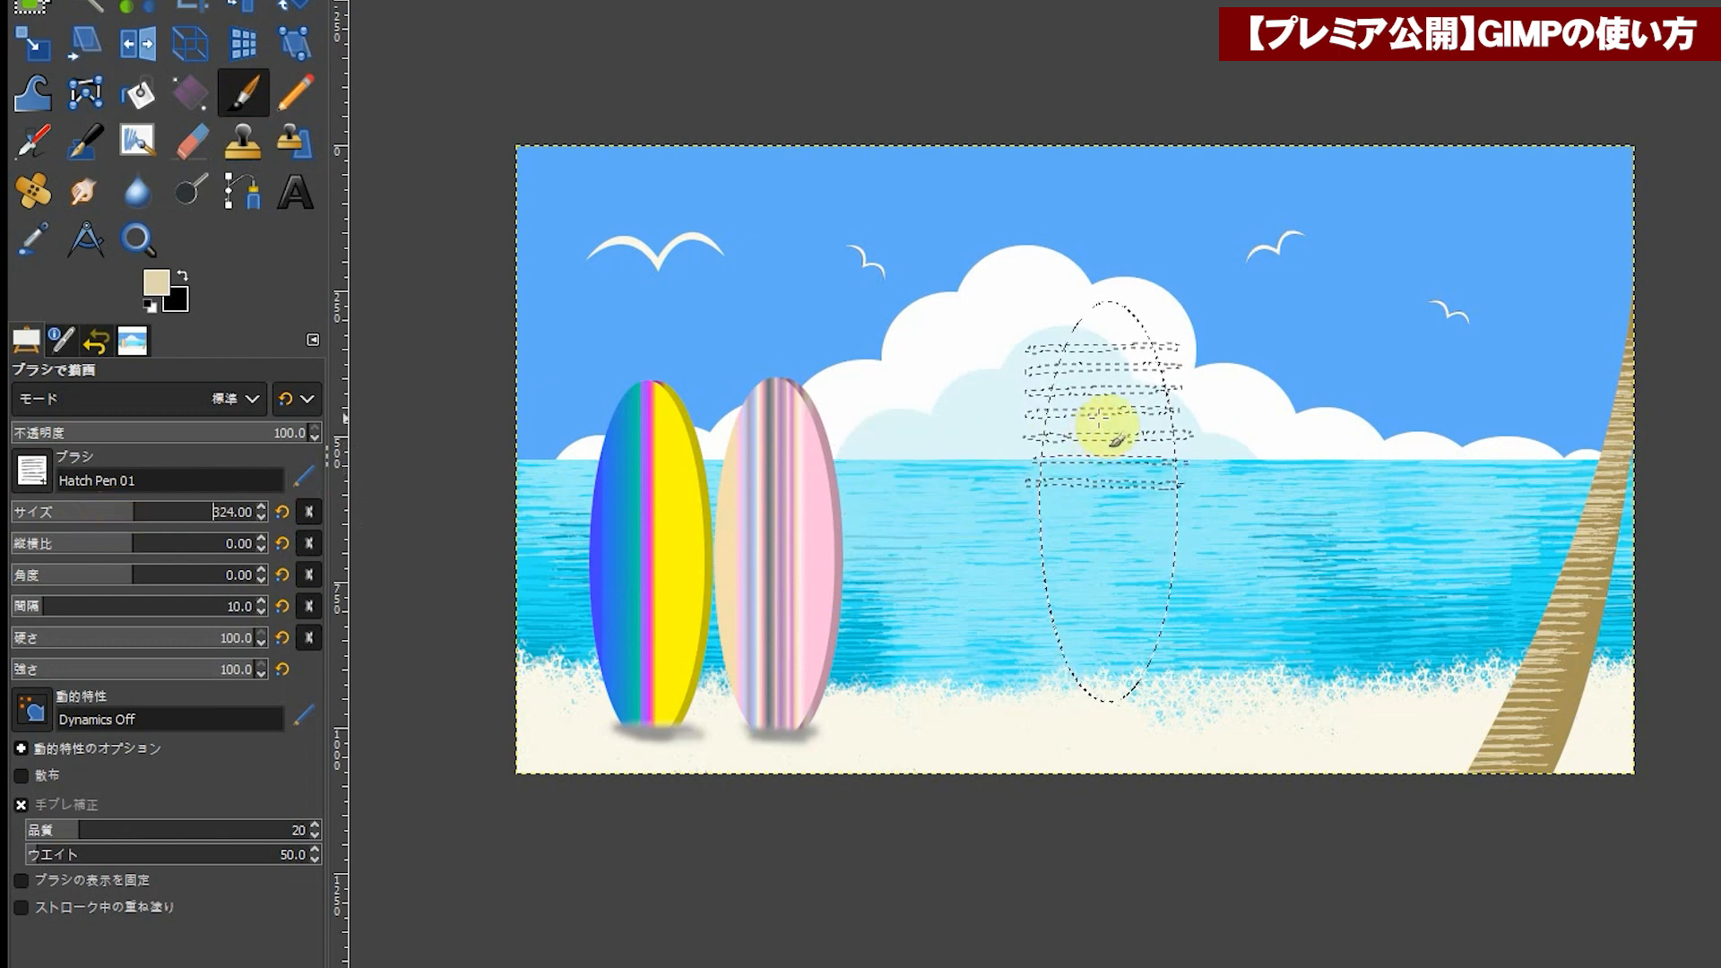
pyautogui.moveTo(42, 606); pyautogui.dragTo(52, 605)
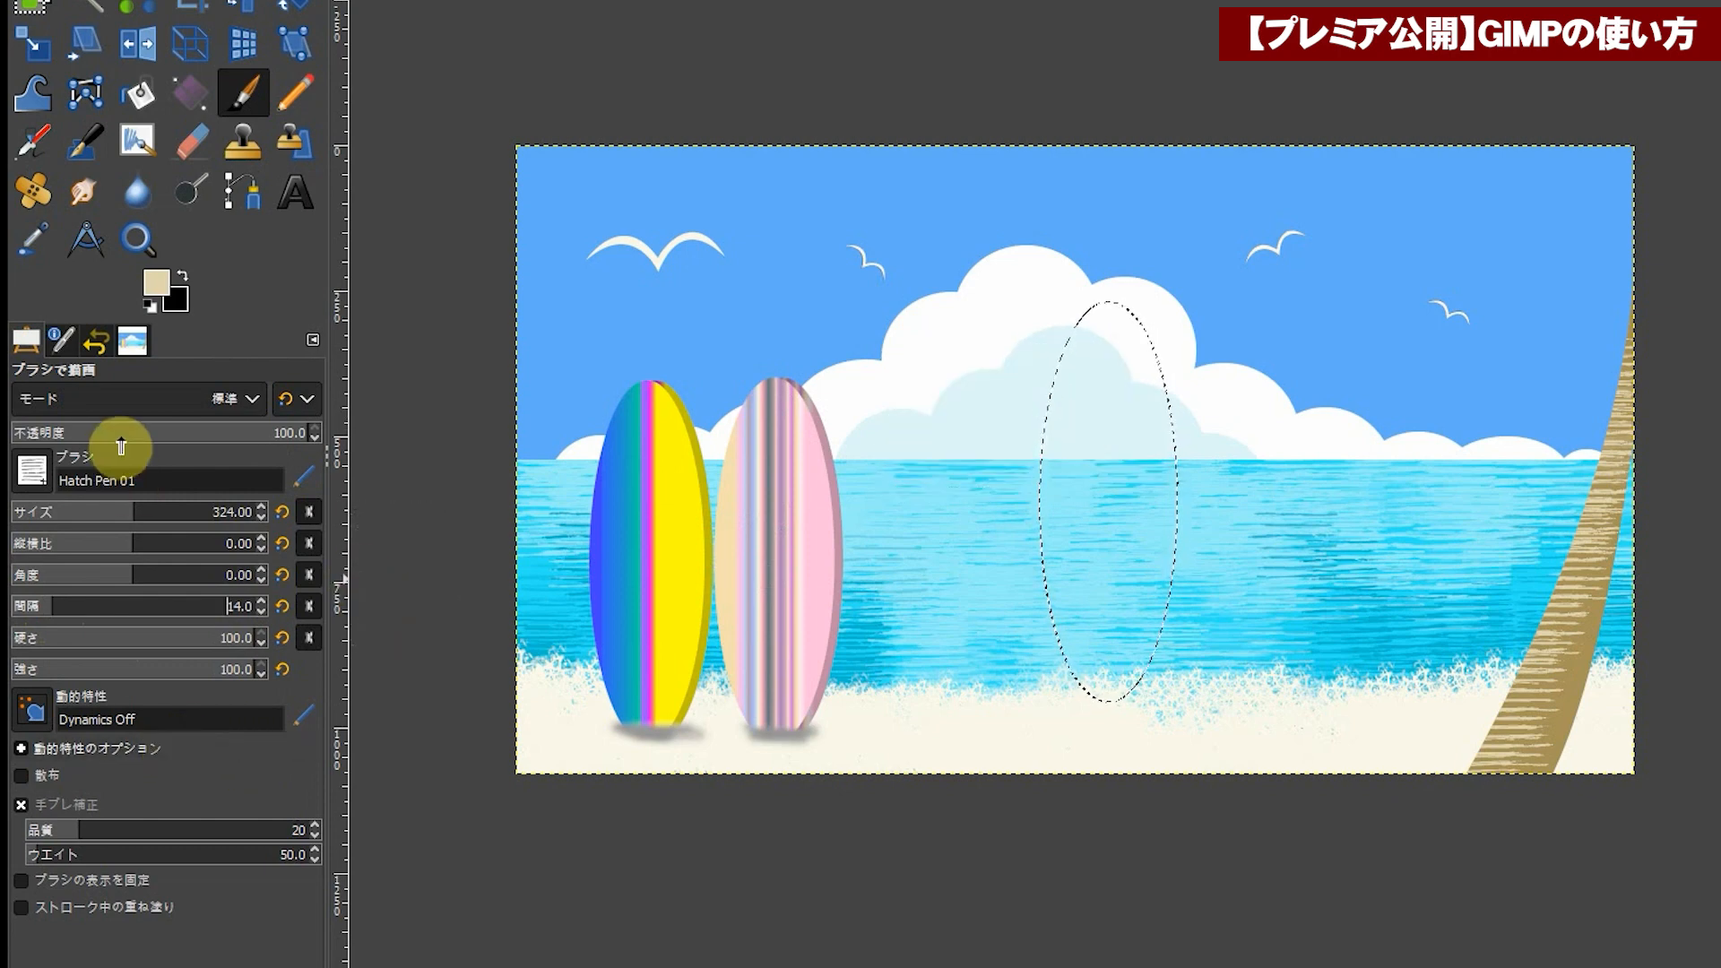
# Step: Fill the elliptical selection with green (5fb24b) hatch strokes on the ヤシの葉 layer and clear the selection
pyautogui.click(161, 288)
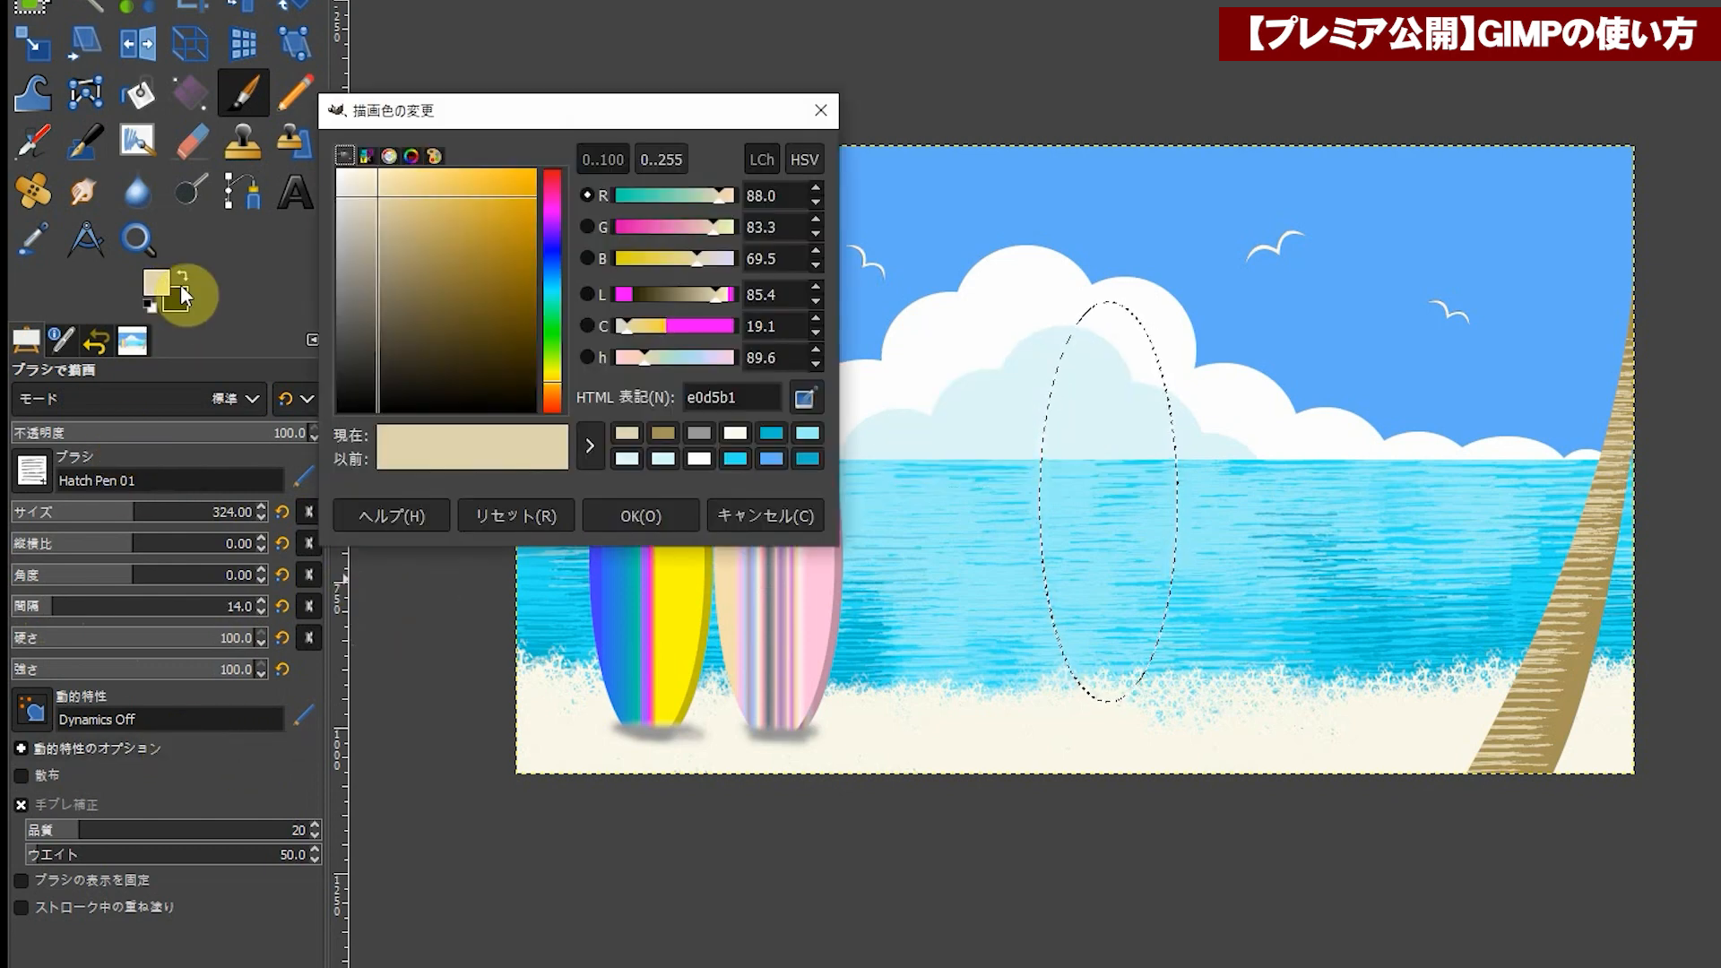
pyautogui.moveTo(557, 315)
pyautogui.mouseDown()
pyautogui.moveTo(549, 281)
pyautogui.moveTo(549, 348)
pyautogui.mouseUp()
pyautogui.moveTo(422, 218); pyautogui.dragTo(459, 205)
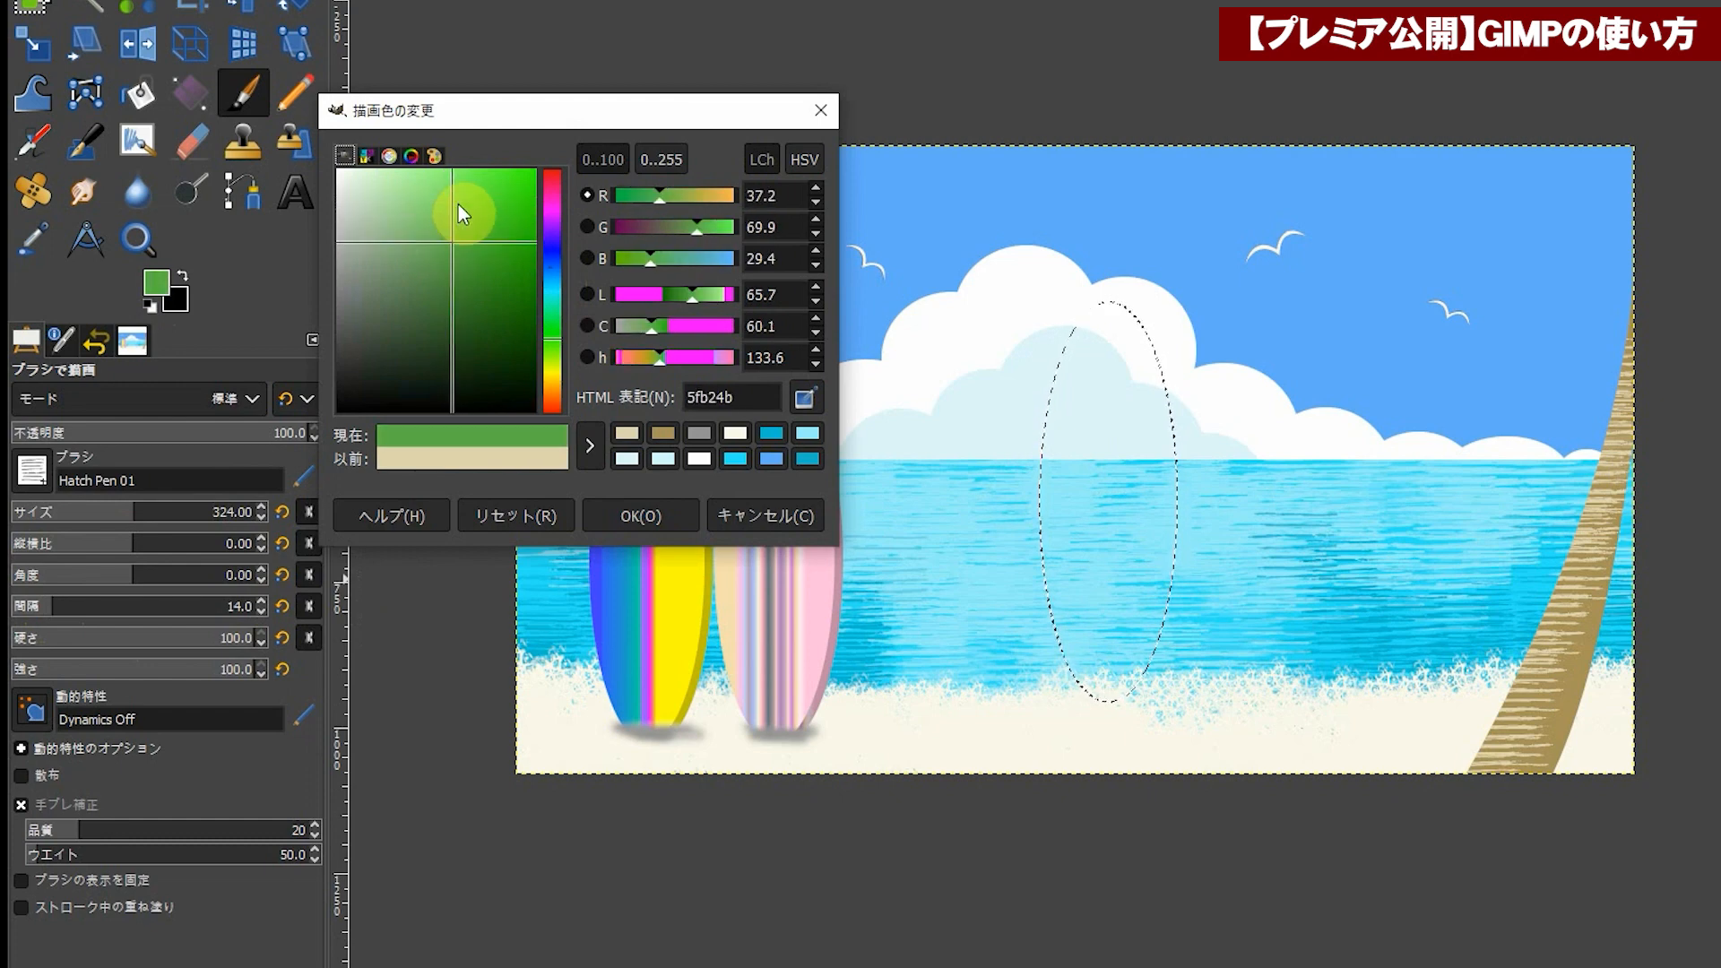
pyautogui.click(650, 520)
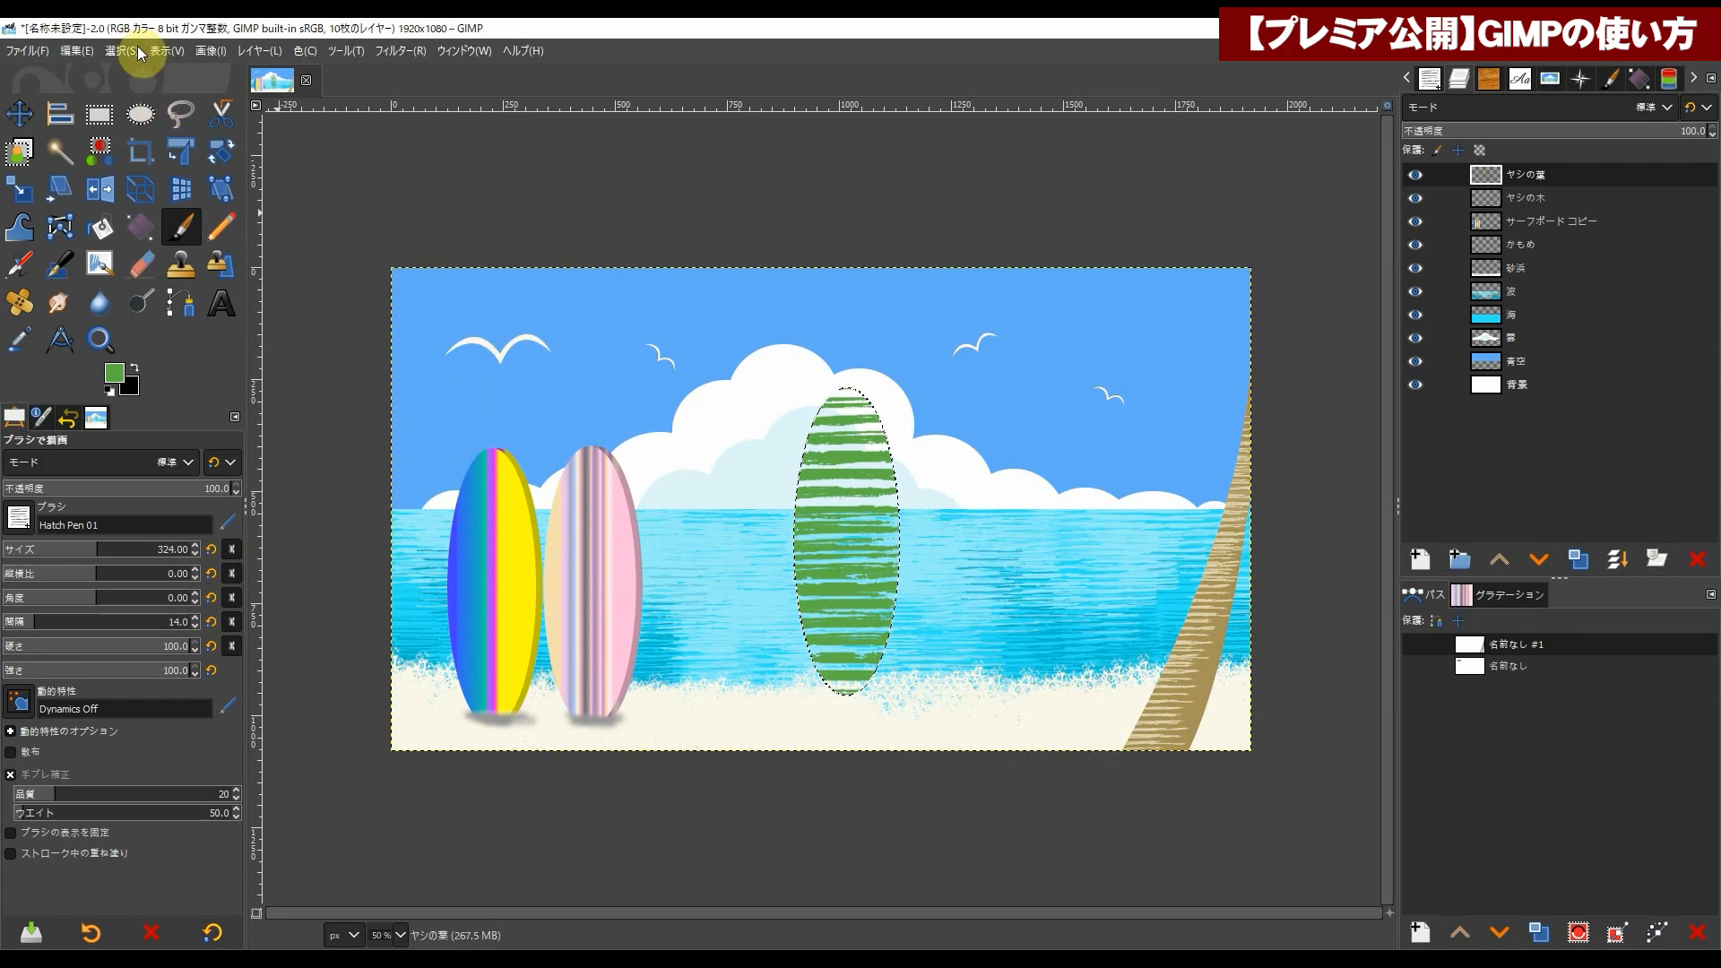
pyautogui.click(120, 51)
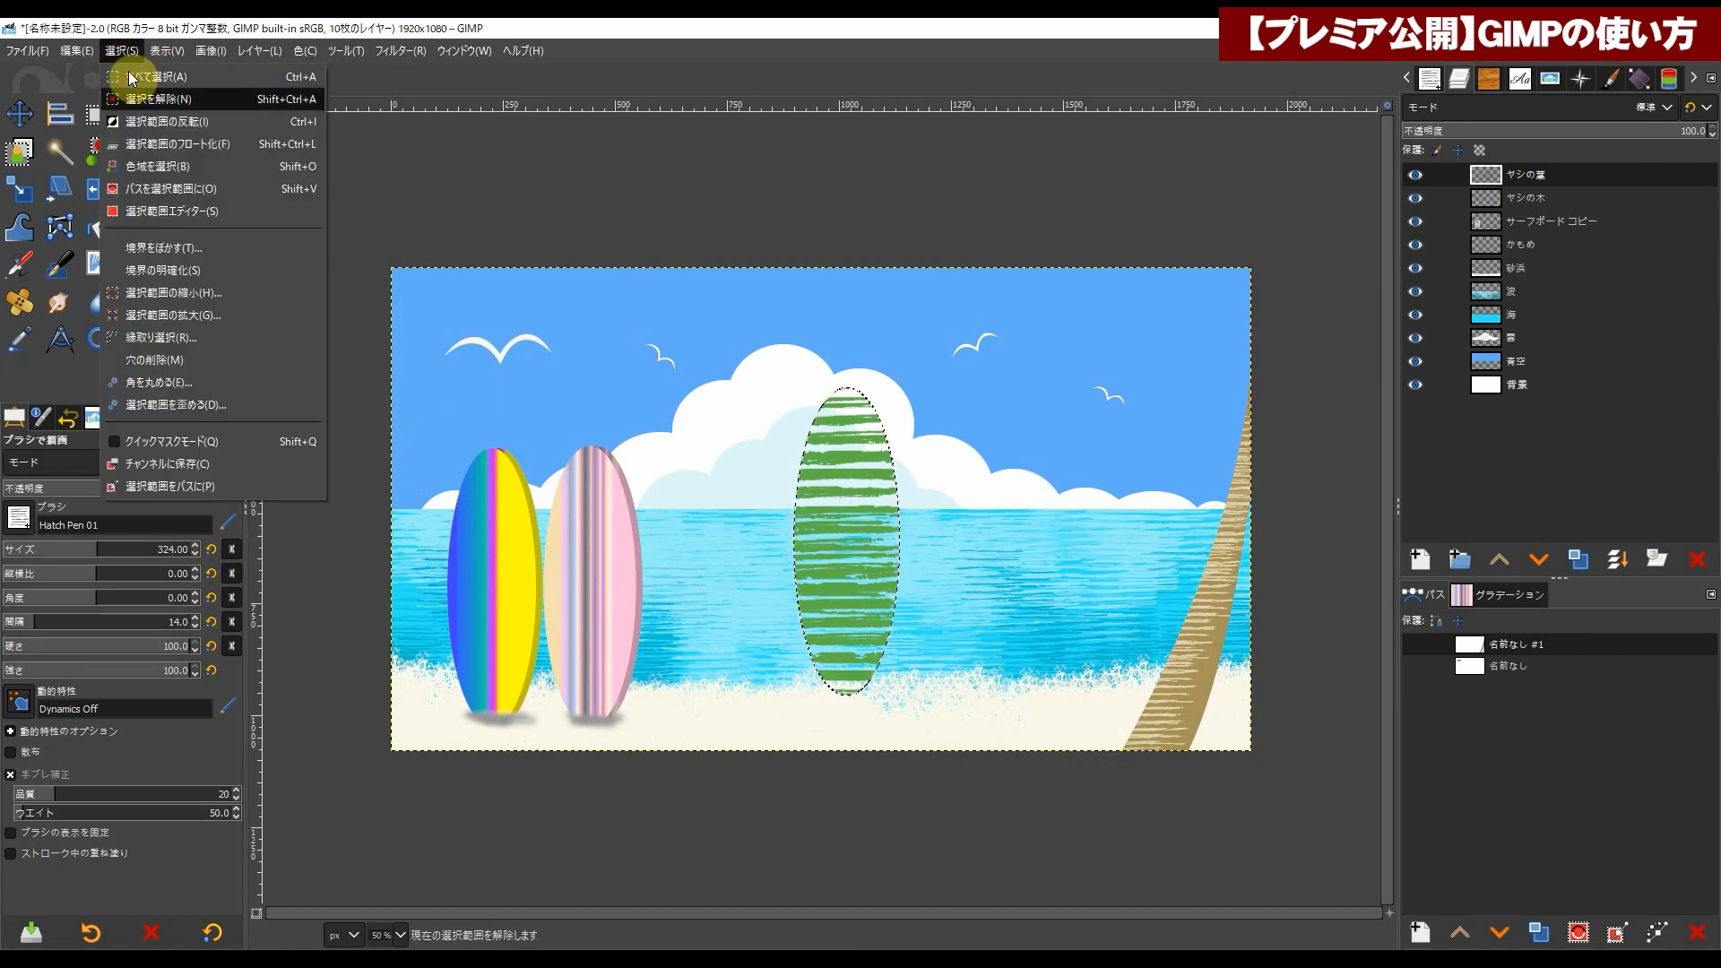
pyautogui.click(146, 98)
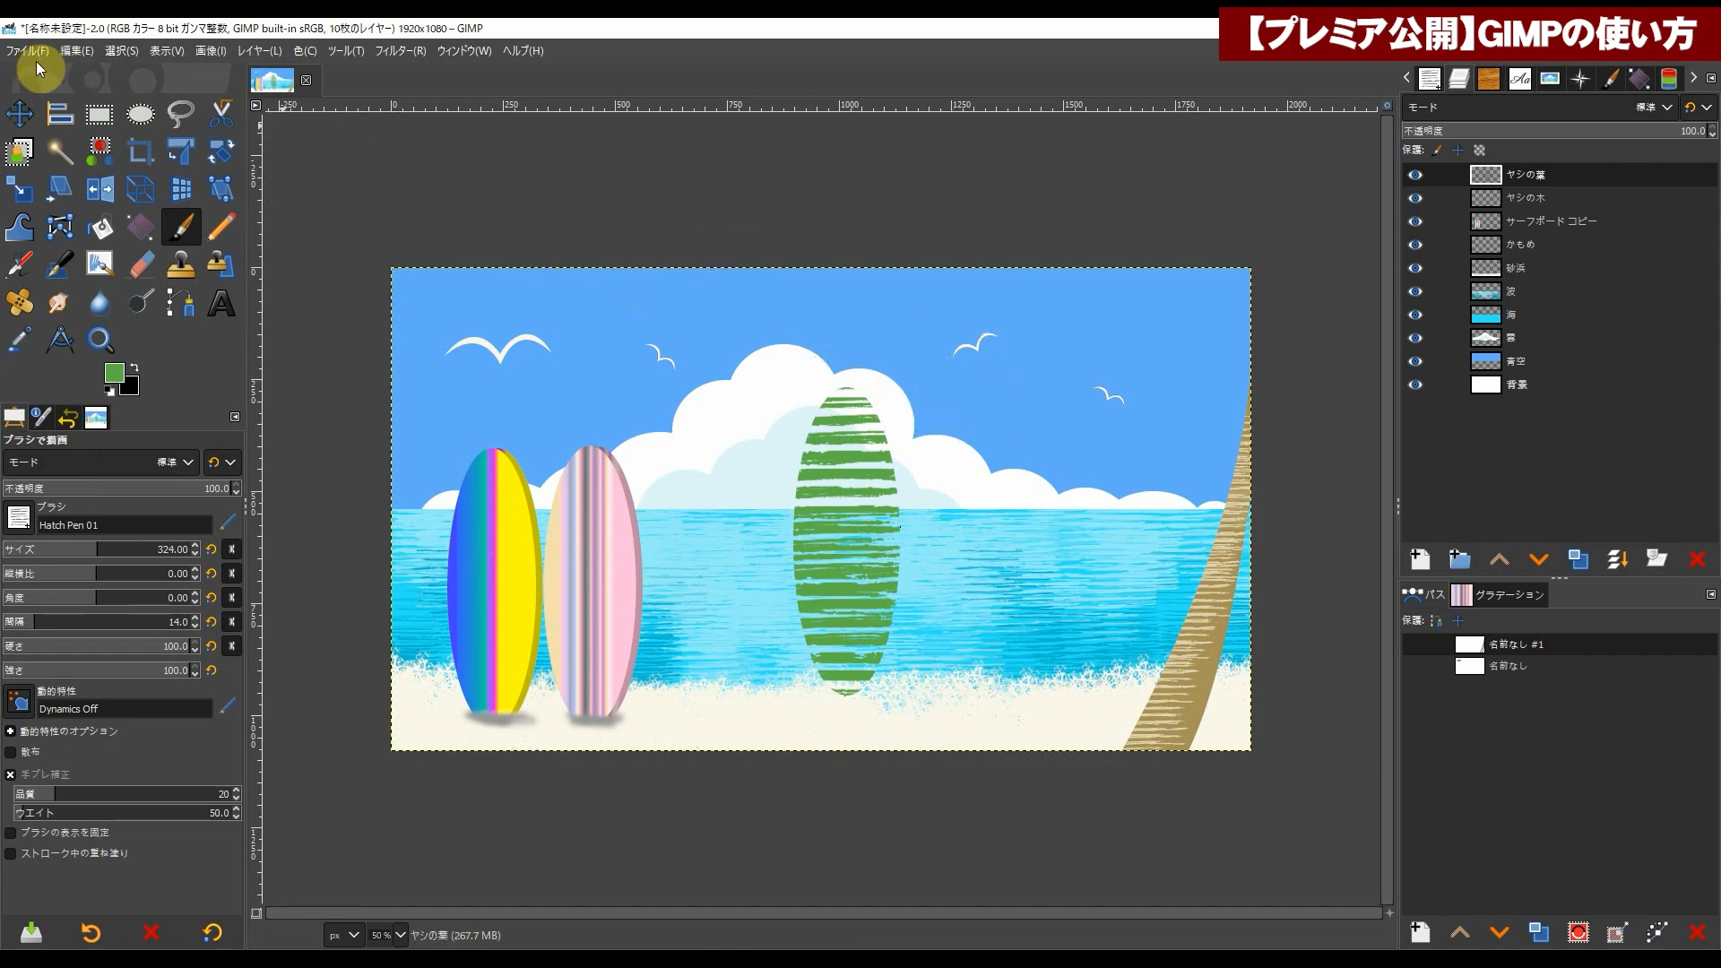
# Step: Rotate the striped green leaf about 58° and move it into the canvas's upper-right corner, above the palm trunk
pyautogui.click(20, 115)
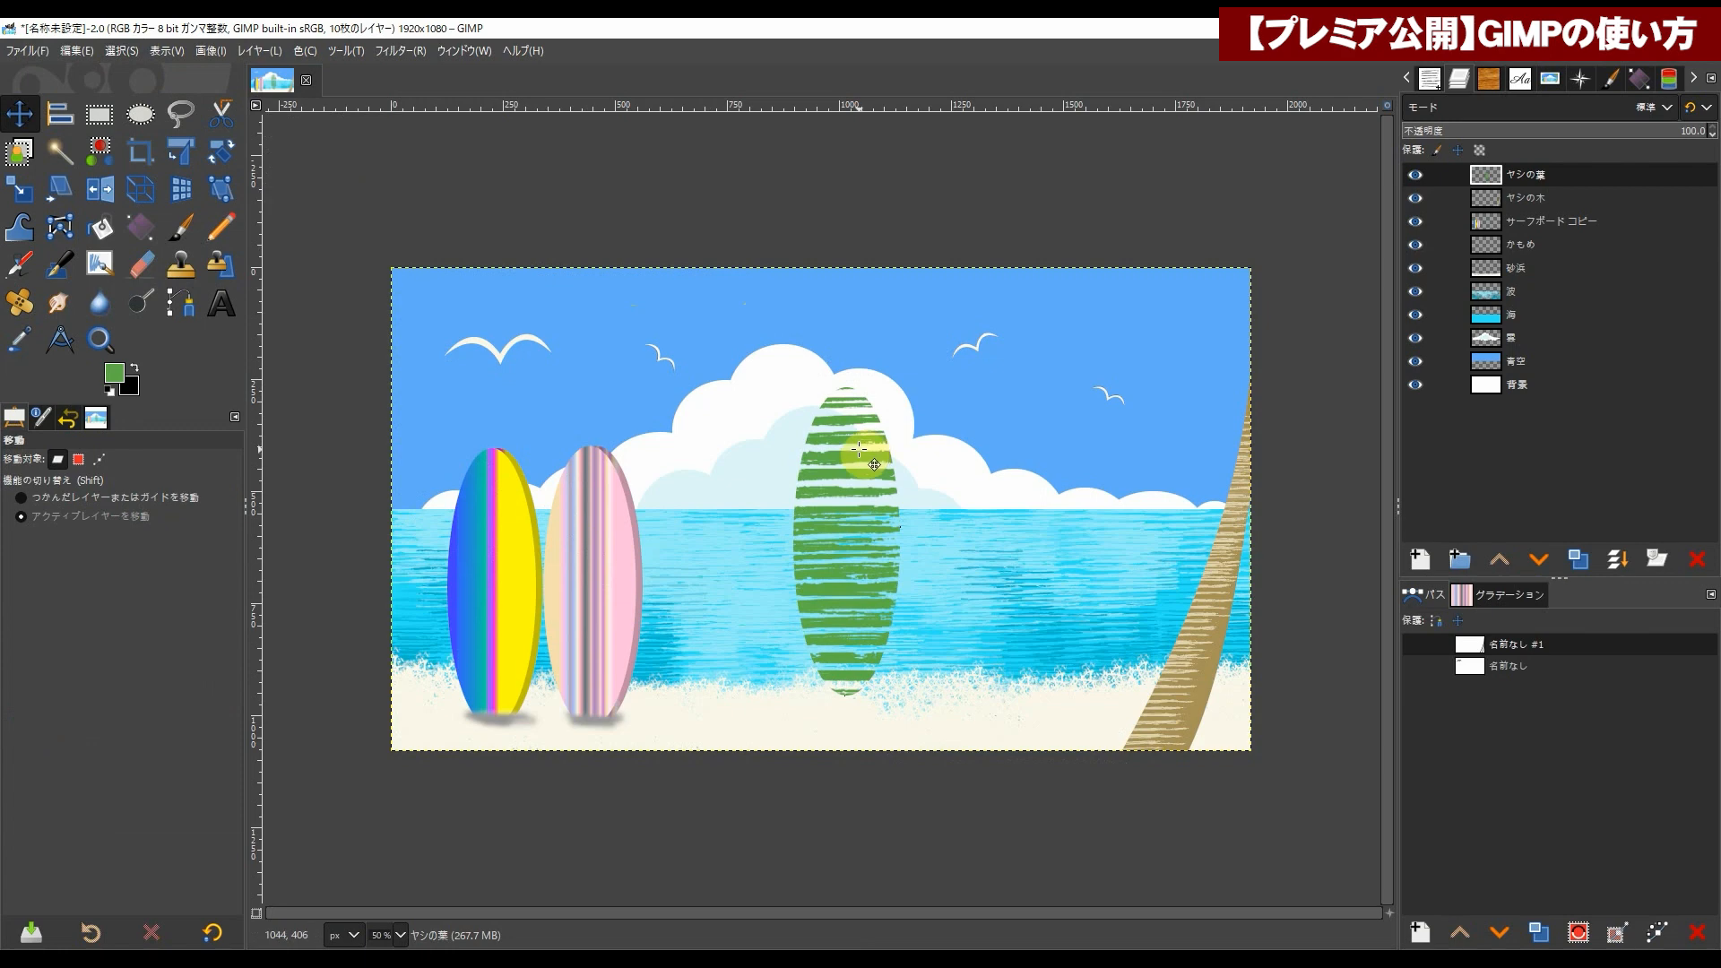
pyautogui.moveTo(867, 481); pyautogui.dragTo(1161, 379)
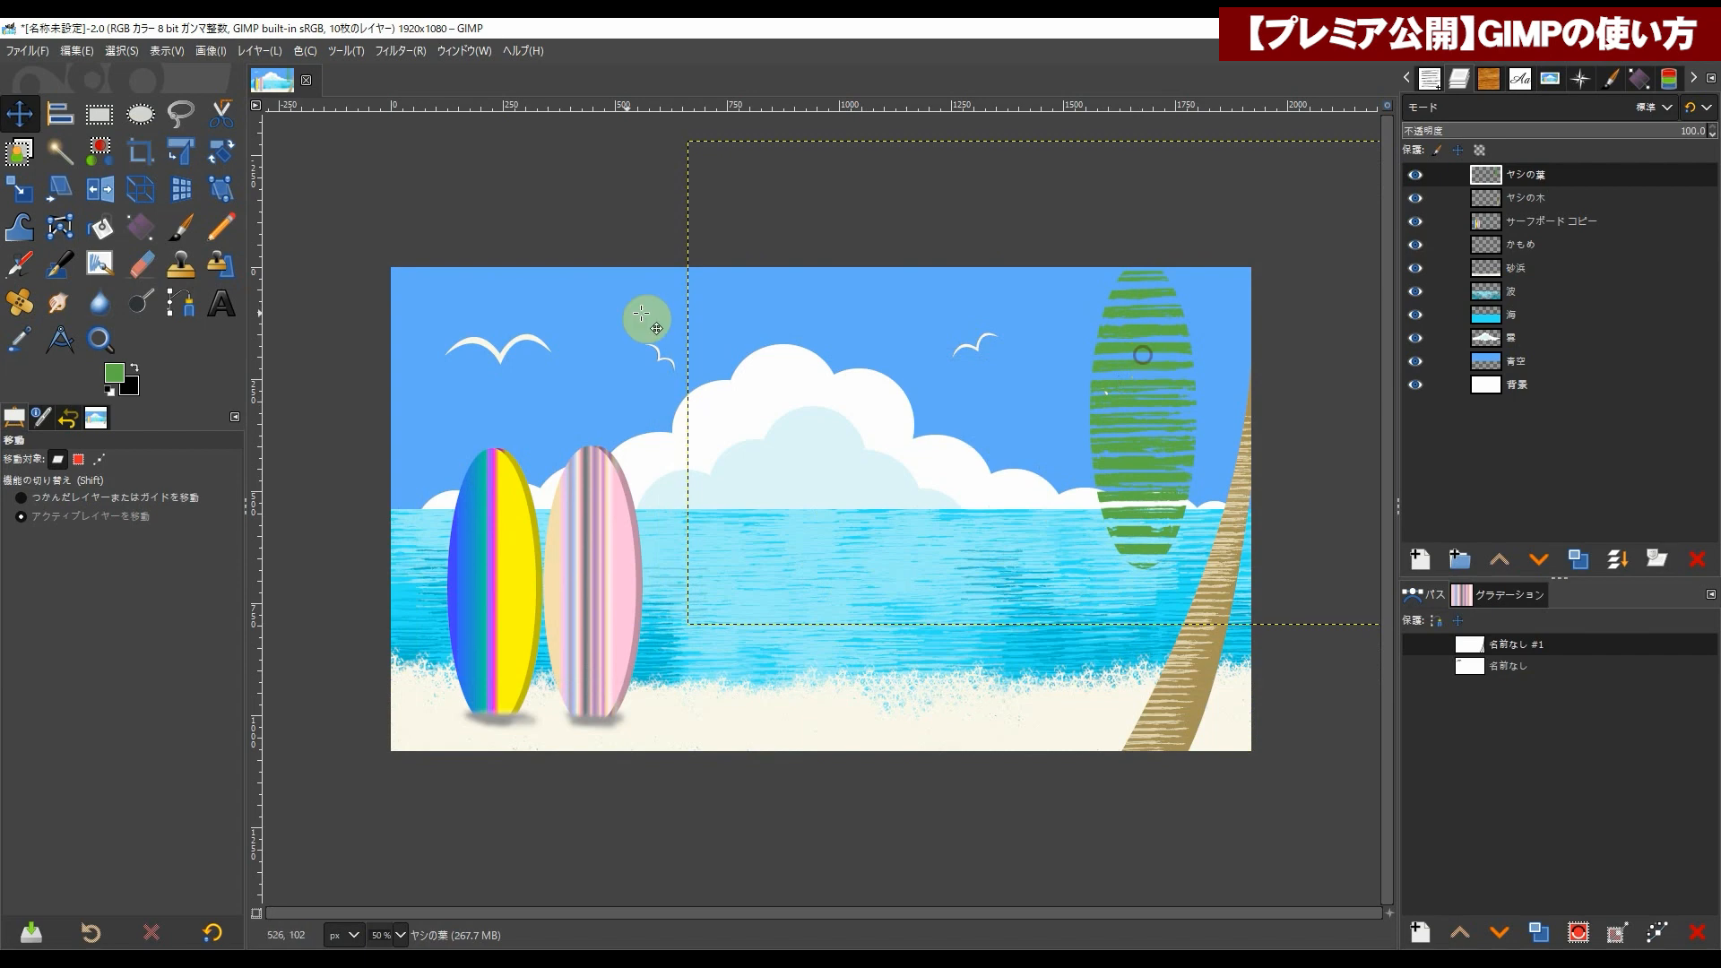
pyautogui.click(221, 151)
pyautogui.moveTo(1129, 522); pyautogui.dragTo(1022, 455)
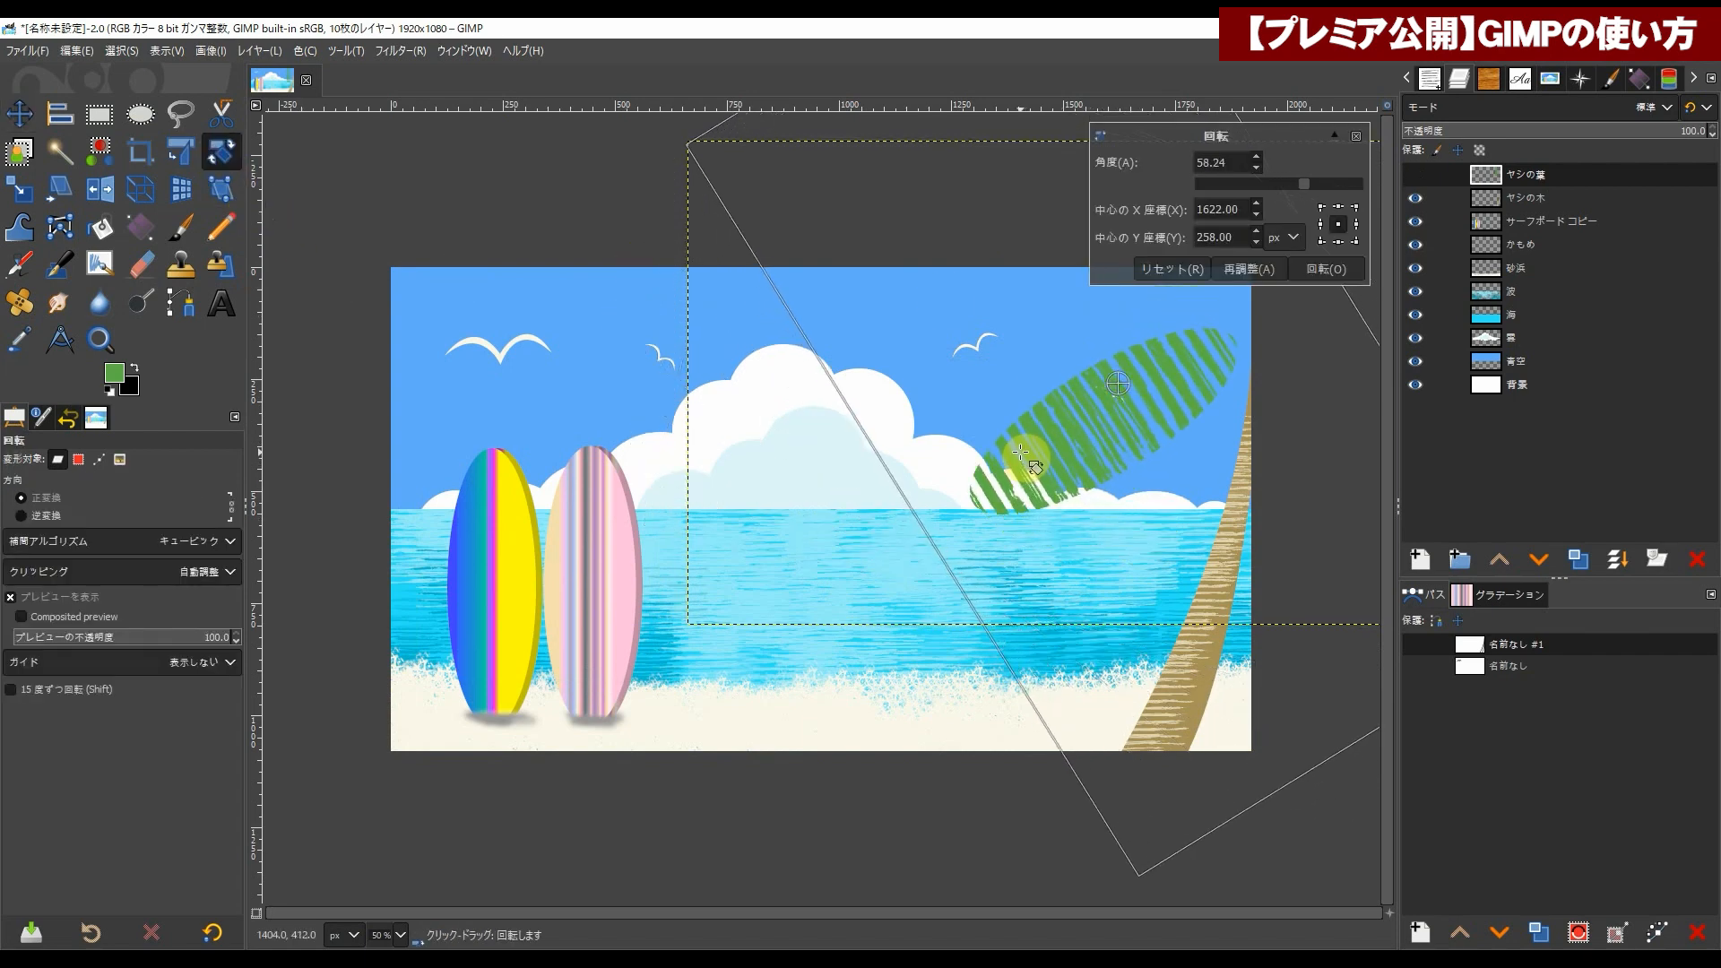
pyautogui.click(20, 112)
pyautogui.moveTo(1026, 487); pyautogui.dragTo(1077, 396)
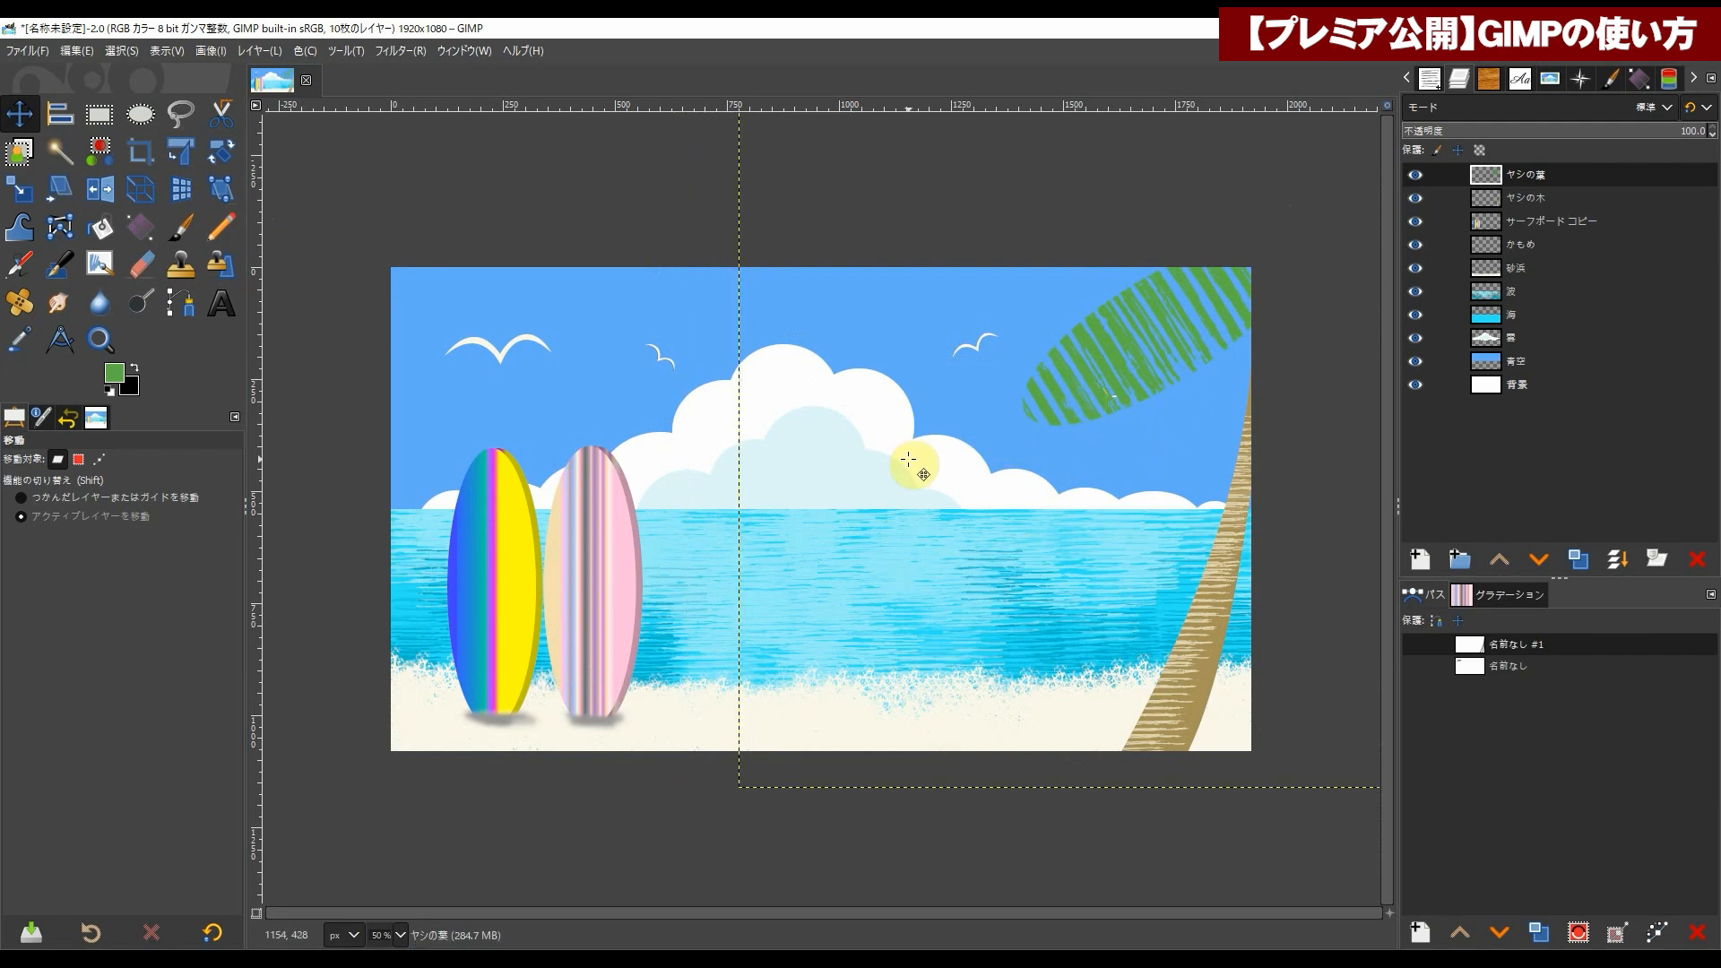
# Step: Bend the leaf into a drooping arc with Warp Transform at size 271.32, curving its outer end downward
pyautogui.click(16, 227)
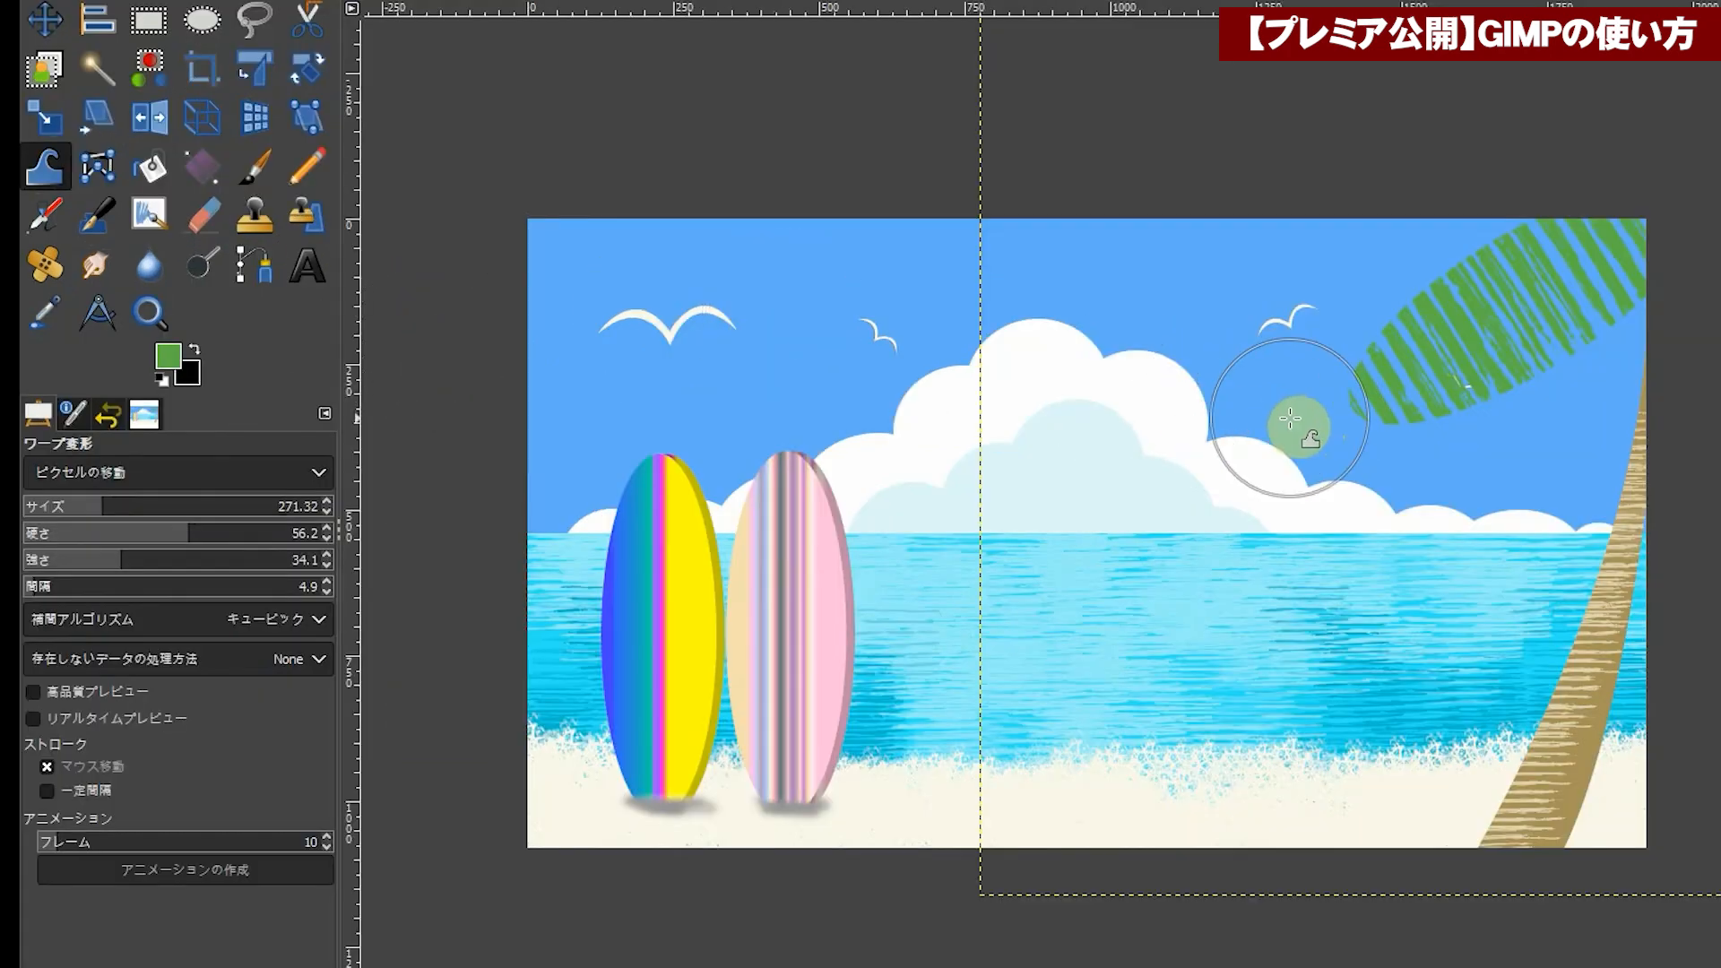
pyautogui.click(104, 507)
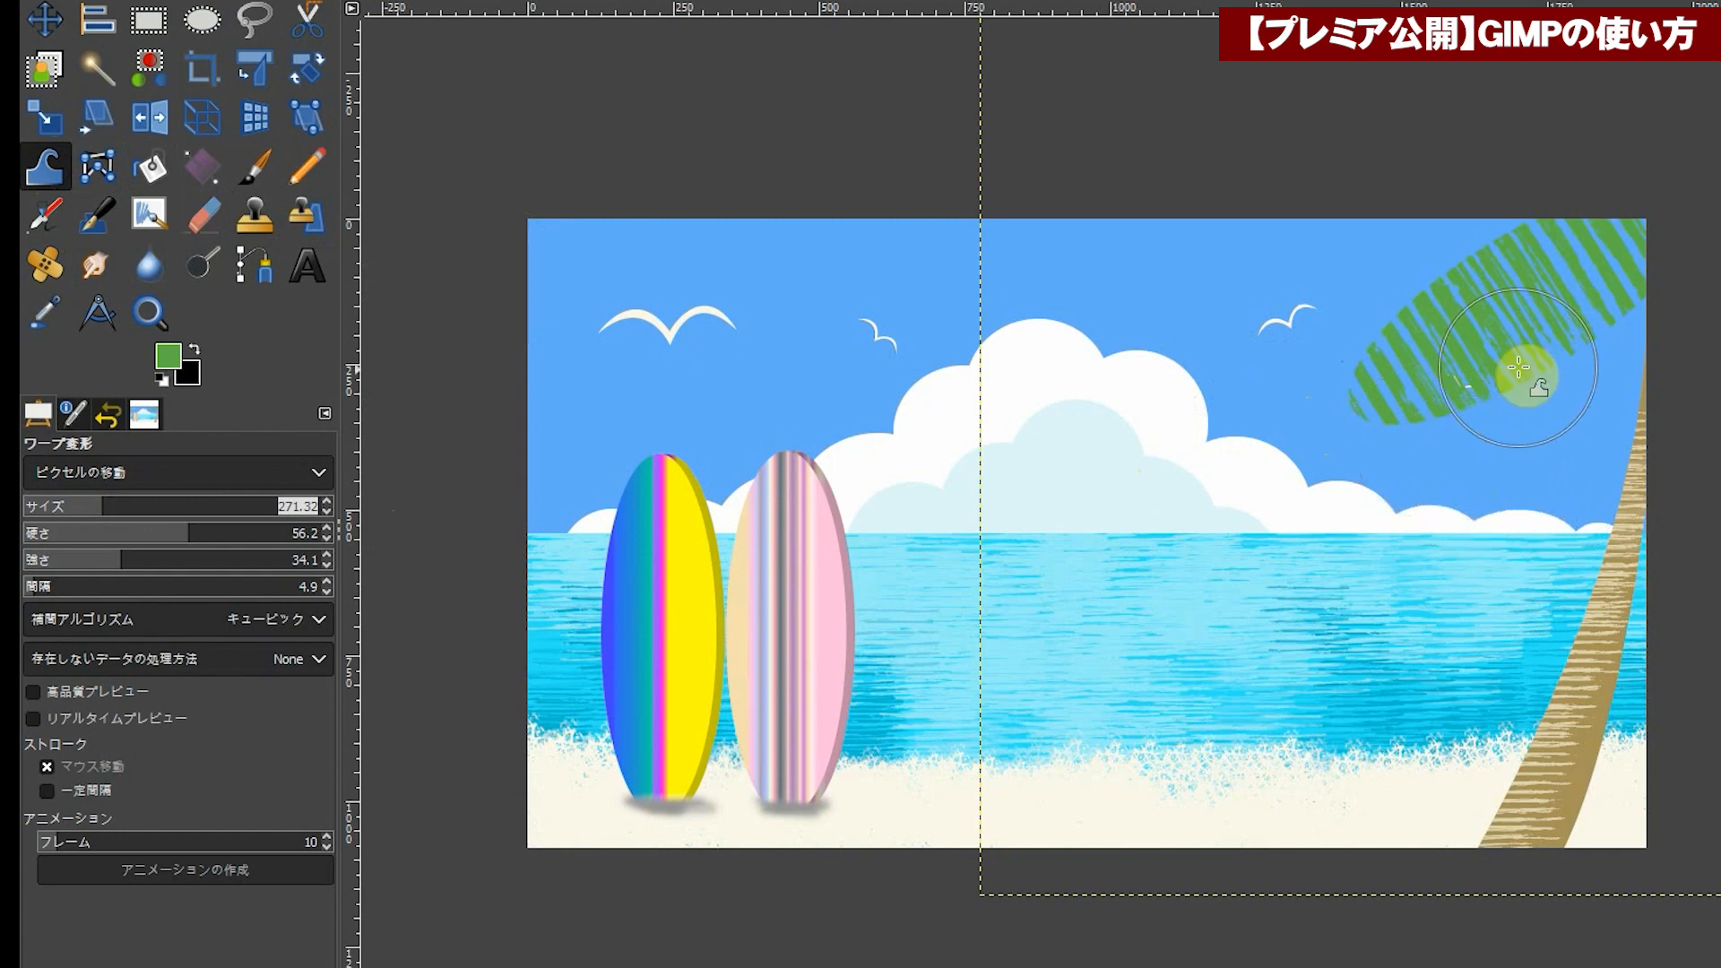
pyautogui.moveTo(1460, 488)
pyautogui.mouseDown()
pyautogui.moveTo(1438, 406)
pyautogui.moveTo(1428, 436)
pyautogui.moveTo(1494, 446)
pyautogui.moveTo(1531, 415)
pyautogui.moveTo(1518, 360)
pyautogui.moveTo(1491, 409)
pyautogui.moveTo(1481, 366)
pyautogui.moveTo(1542, 380)
pyautogui.moveTo(1548, 328)
pyautogui.moveTo(1567, 369)
pyautogui.moveTo(1577, 344)
pyautogui.moveTo(1606, 340)
pyautogui.moveTo(1606, 312)
pyautogui.moveTo(1621, 341)
pyautogui.moveTo(1623, 321)
pyautogui.moveTo(1465, 359)
pyautogui.moveTo(1423, 406)
pyautogui.moveTo(1419, 446)
pyautogui.moveTo(1325, 329)
pyautogui.moveTo(1361, 378)
pyautogui.moveTo(1310, 388)
pyautogui.moveTo(1343, 406)
pyautogui.moveTo(1367, 272)
pyautogui.moveTo(1400, 303)
pyautogui.moveTo(1367, 305)
pyautogui.moveTo(1394, 323)
pyautogui.moveTo(1423, 250)
pyautogui.moveTo(1439, 260)
pyautogui.moveTo(1466, 229)
pyautogui.moveTo(1680, 370)
pyautogui.moveTo(1601, 377)
pyautogui.moveTo(1550, 351)
pyautogui.moveTo(1555, 383)
pyautogui.moveTo(1537, 371)
pyautogui.moveTo(1620, 340)
pyautogui.moveTo(1627, 300)
pyautogui.moveTo(1555, 388)
pyautogui.moveTo(1497, 382)
pyautogui.moveTo(1645, 320)
pyautogui.moveTo(1556, 557)
pyautogui.moveTo(1525, 518)
pyautogui.moveTo(1418, 494)
pyautogui.moveTo(1389, 467)
pyautogui.moveTo(1392, 435)
pyautogui.moveTo(1432, 480)
pyautogui.moveTo(1342, 427)
pyautogui.moveTo(1360, 453)
pyautogui.moveTo(1490, 364)
pyautogui.moveTo(1471, 411)
pyautogui.mouseUp()
pyautogui.moveTo(1396, 287)
pyautogui.mouseDown()
pyautogui.moveTo(1371, 265)
pyautogui.moveTo(1471, 242)
pyautogui.moveTo(1526, 394)
pyautogui.moveTo(1549, 382)
pyautogui.mouseUp()
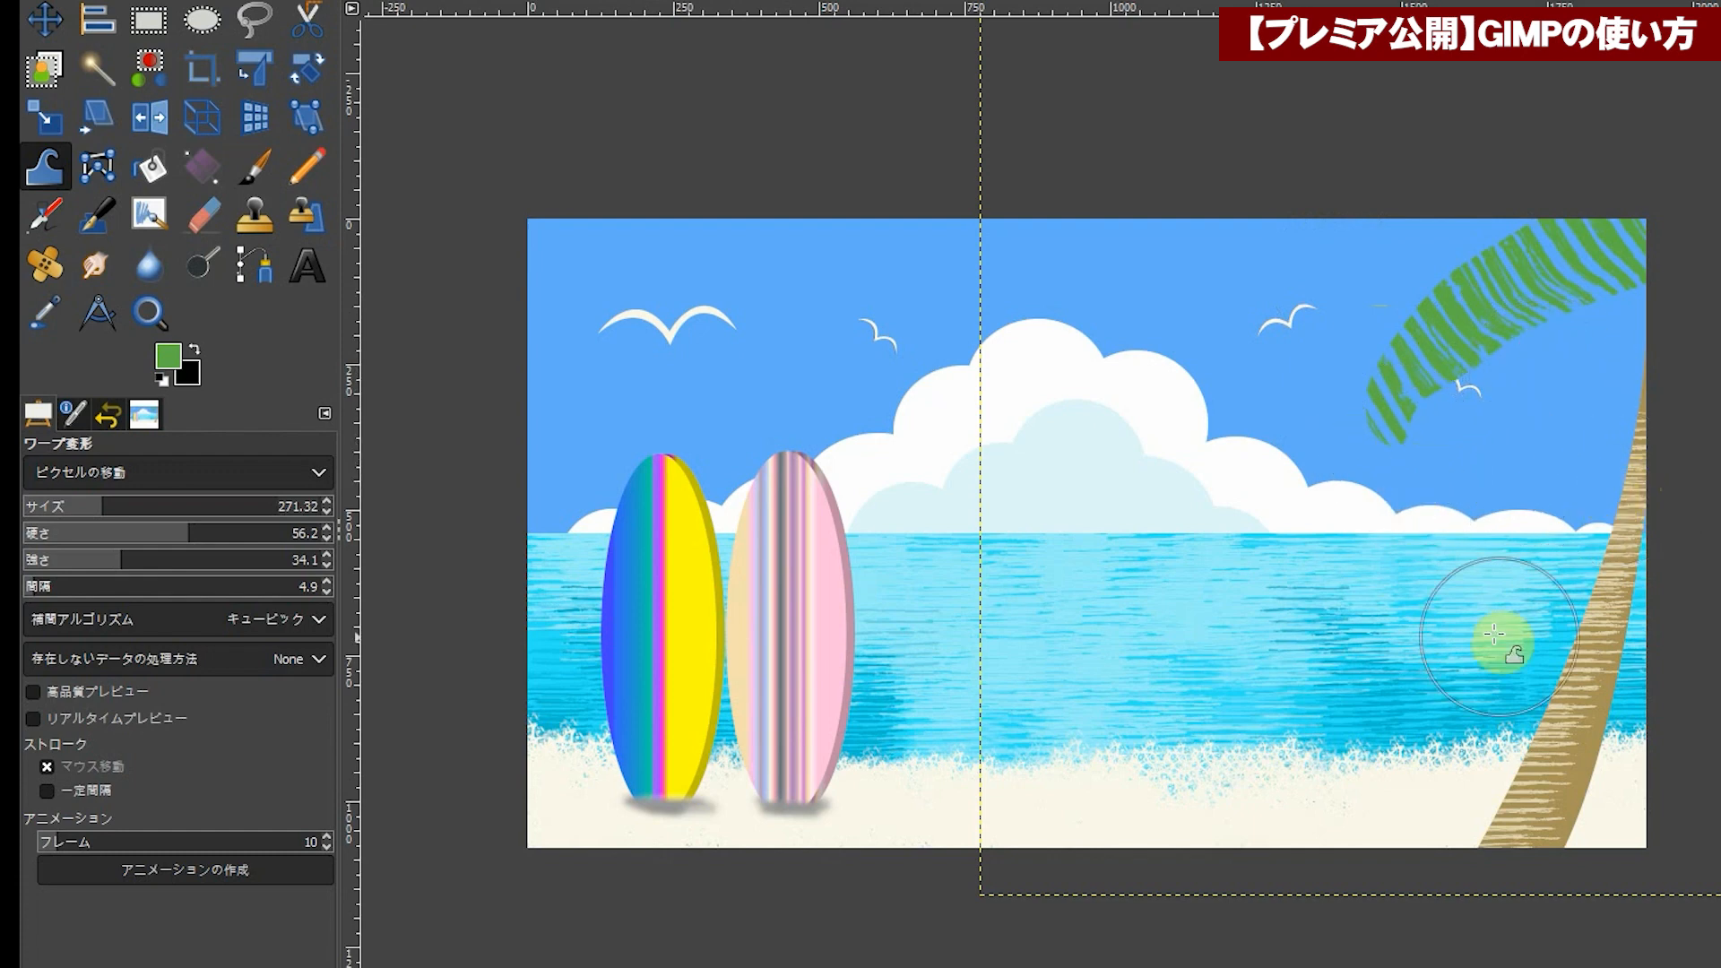
# Step: Duplicate the ヤシの葉 layer
pyautogui.click(46, 22)
pyautogui.click(1429, 170)
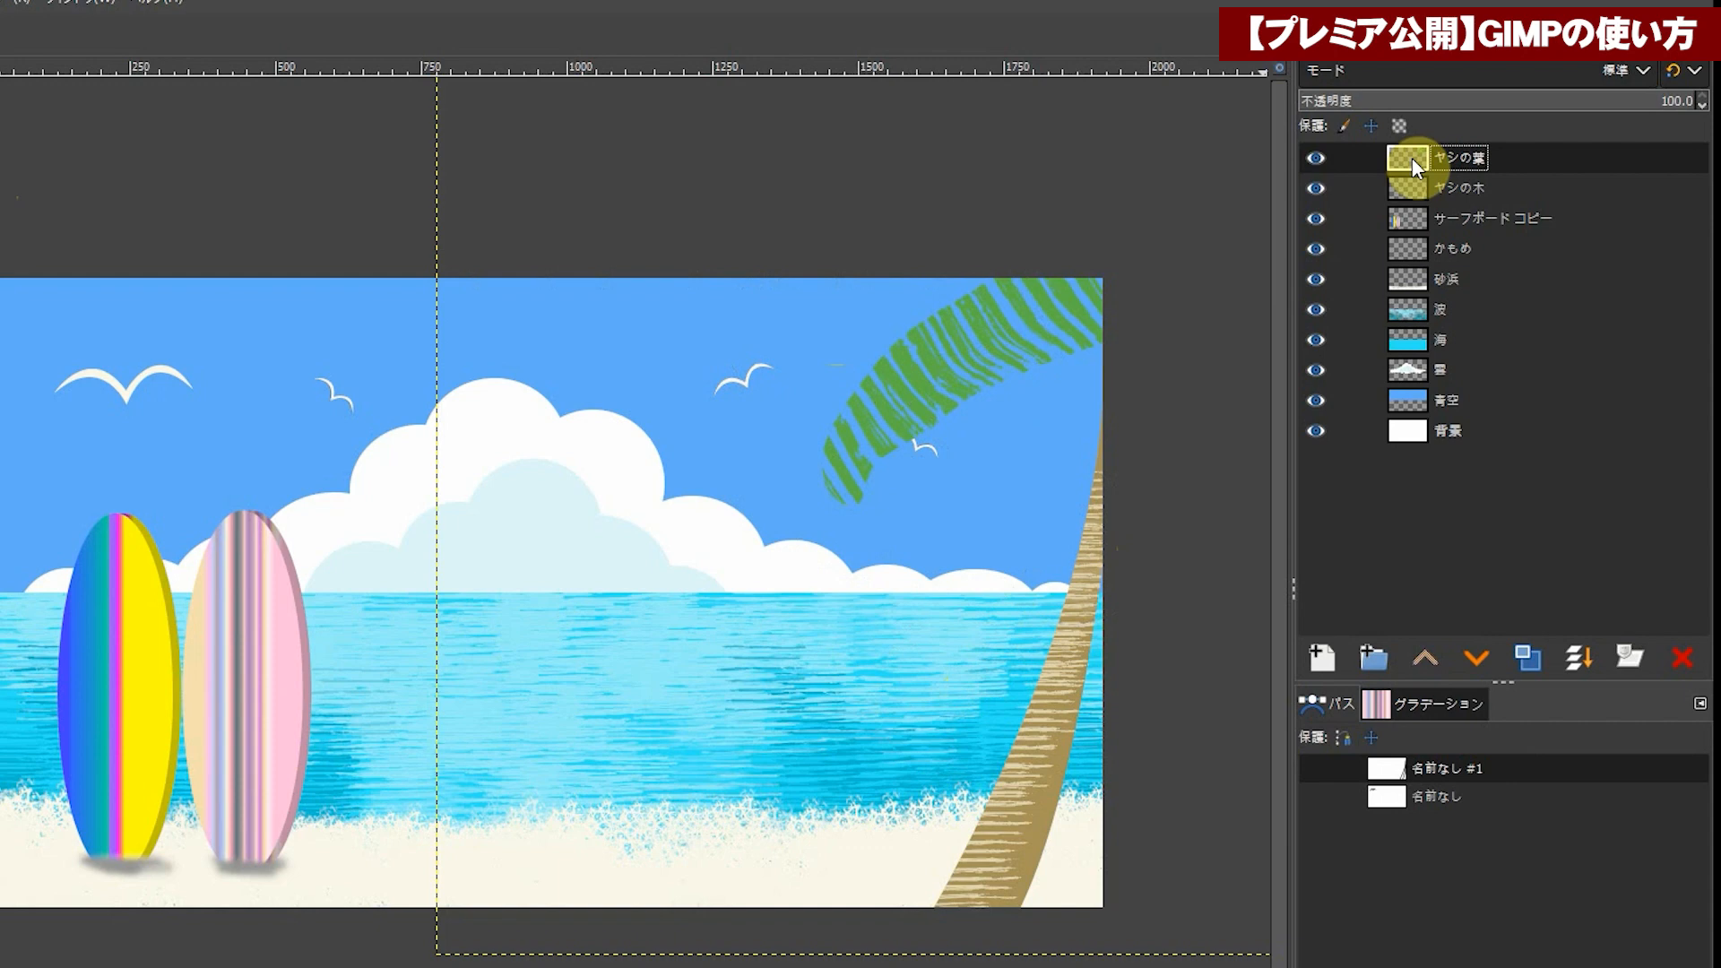
pyautogui.rightClick(1413, 167)
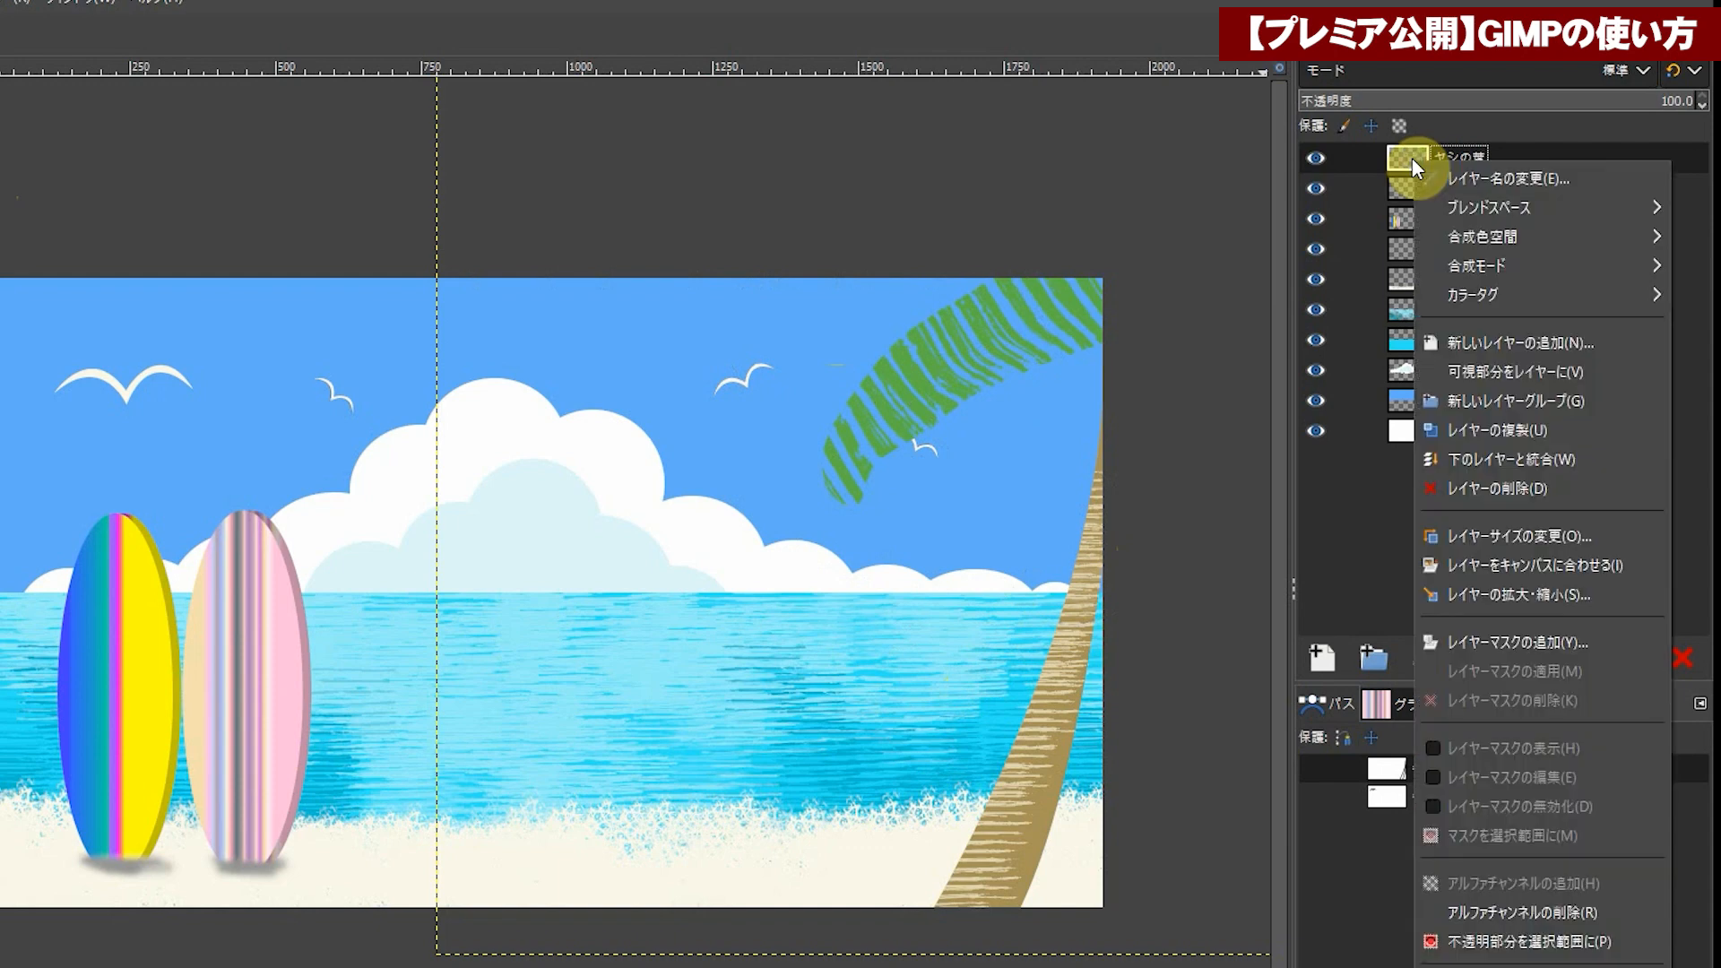
pyautogui.click(1557, 425)
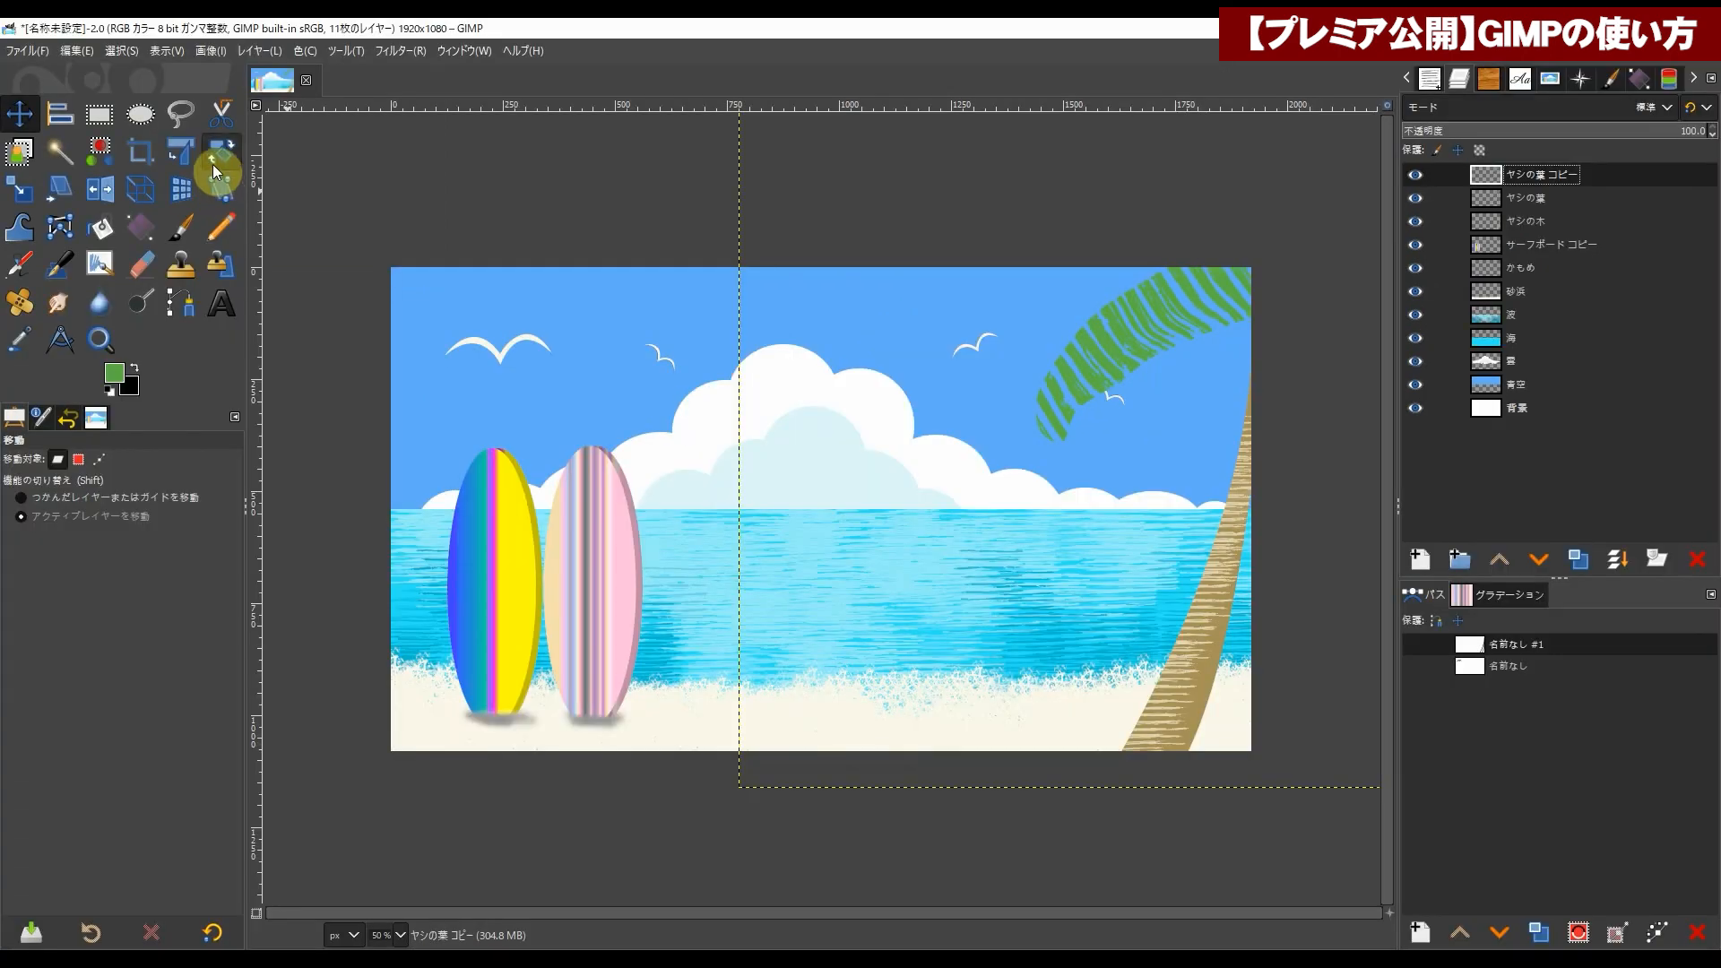
# Step: Rotate the leaf copy by -29° and move it so it hangs down beside the top of the palm trunk
pyautogui.click(220, 159)
pyautogui.moveTo(1048, 426); pyautogui.dragTo(1135, 499)
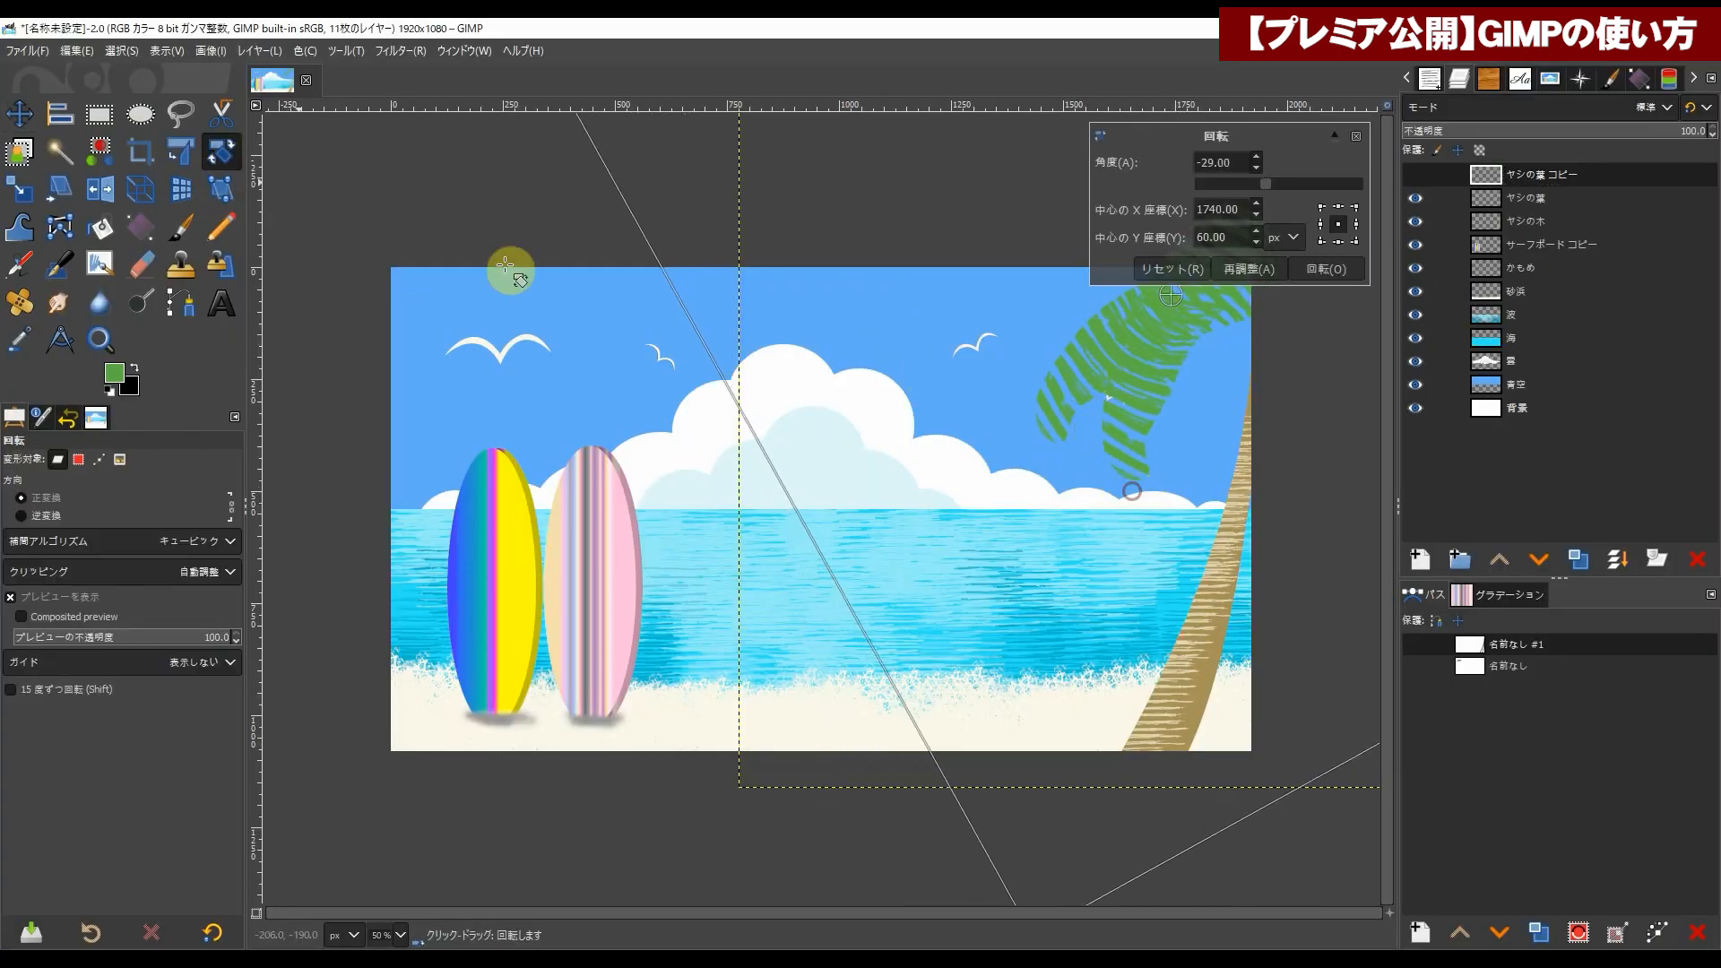
pyautogui.click(20, 112)
pyautogui.moveTo(1142, 422); pyautogui.dragTo(1198, 443)
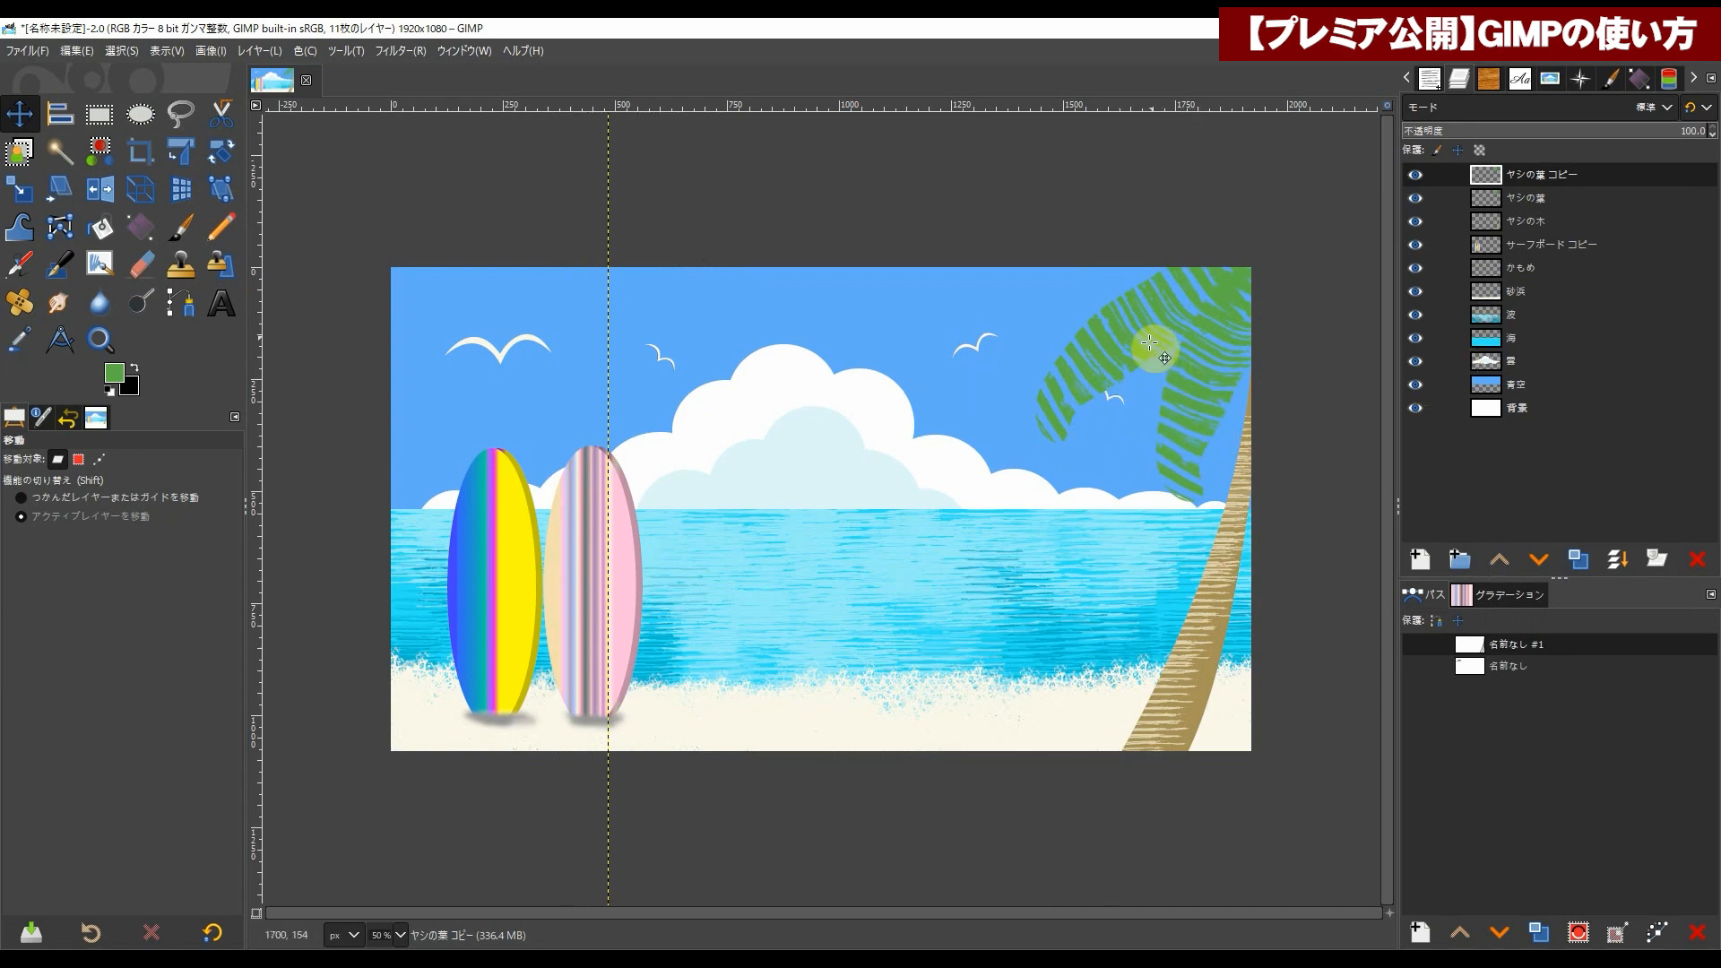
# Step: Rotate the original ヤシの葉 leaf slightly and adjust its position near the trunk top
pyautogui.click(1520, 198)
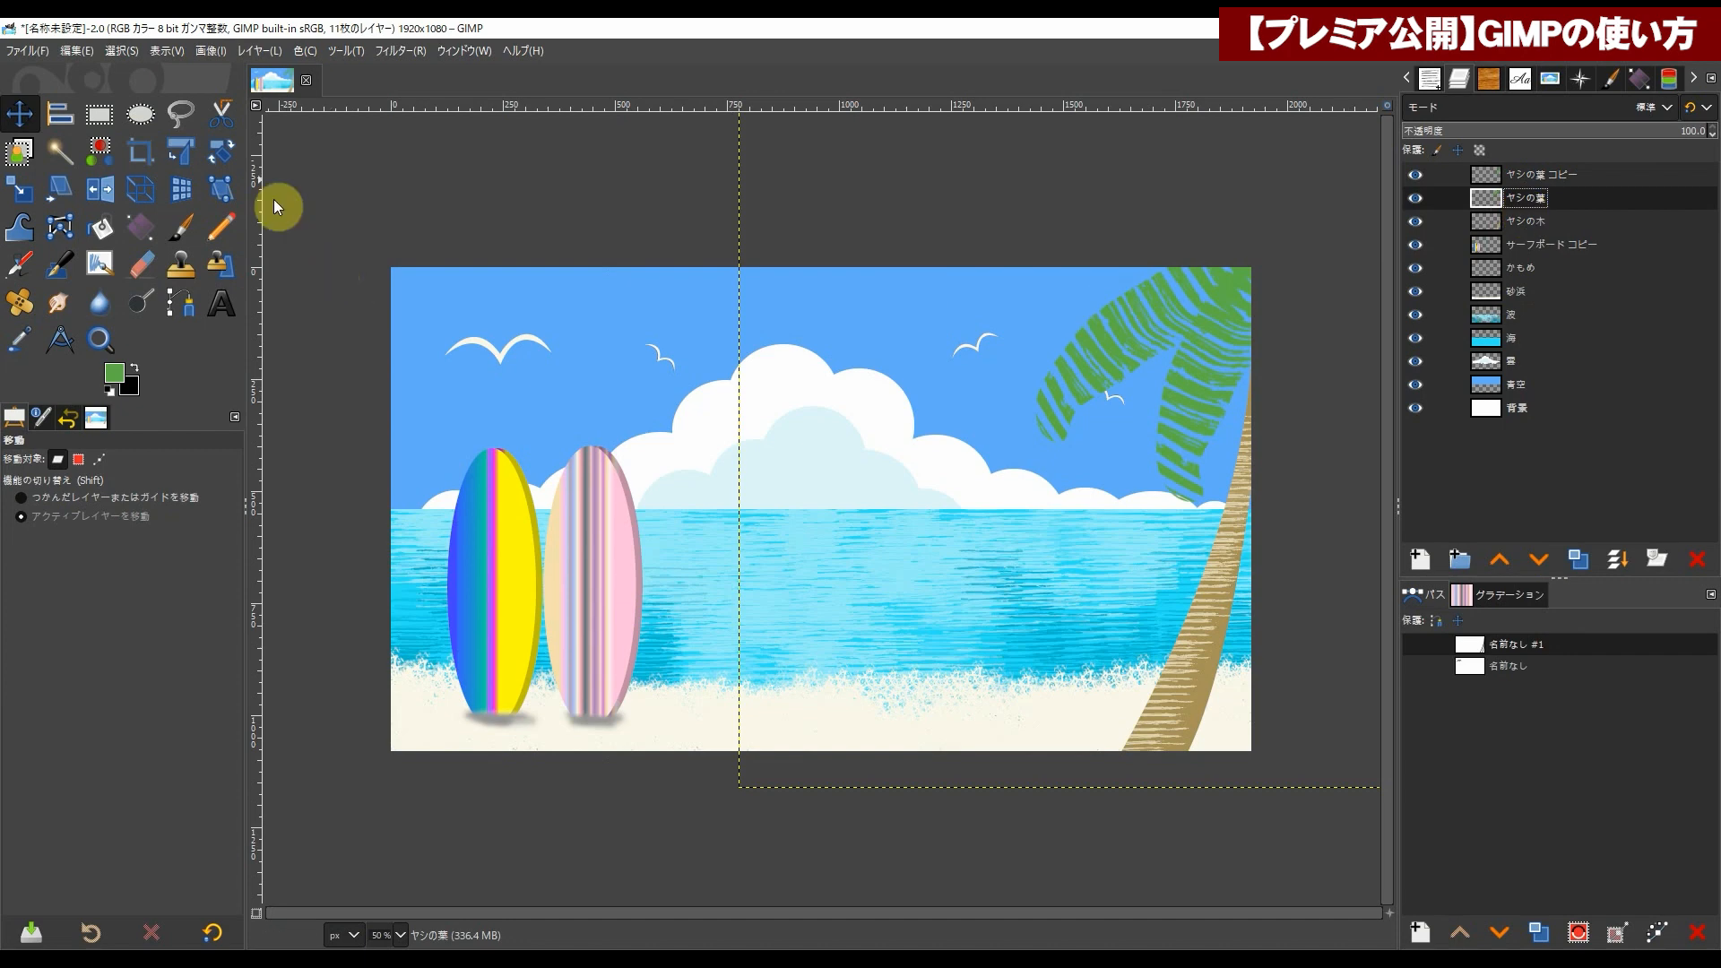
pyautogui.hotkey('shift', 'r')
pyautogui.moveTo(1068, 385); pyautogui.dragTo(1054, 382)
pyautogui.click(19, 114)
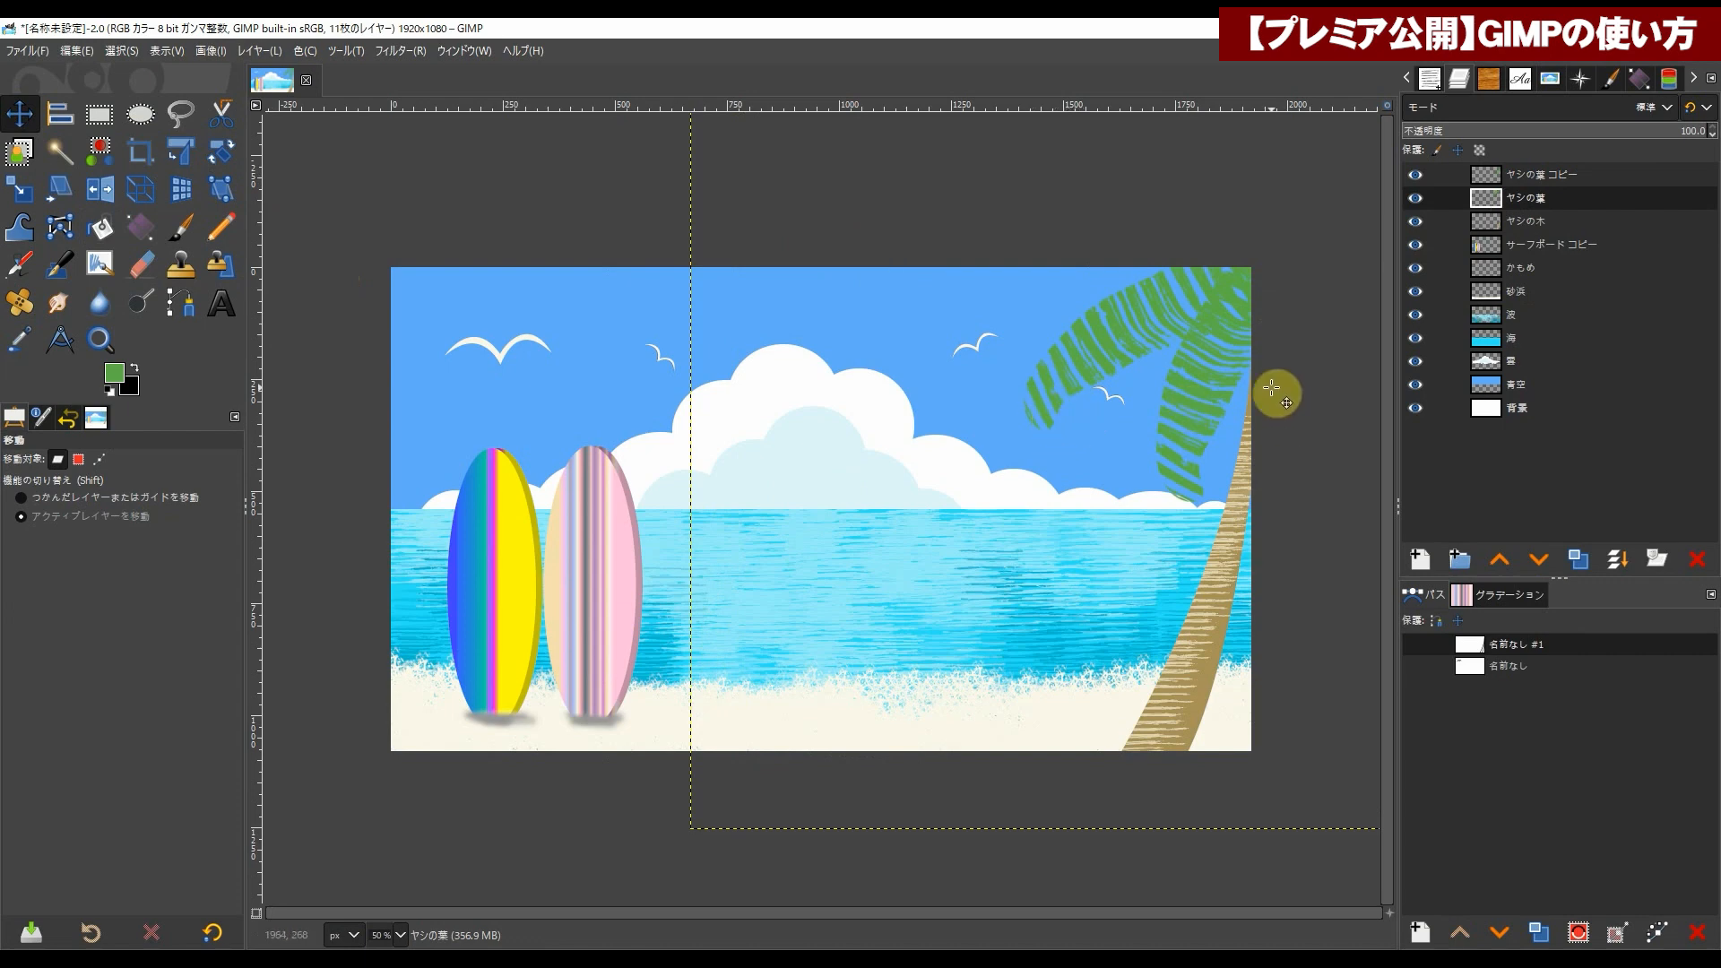
pyautogui.moveTo(1221, 379); pyautogui.dragTo(1114, 346)
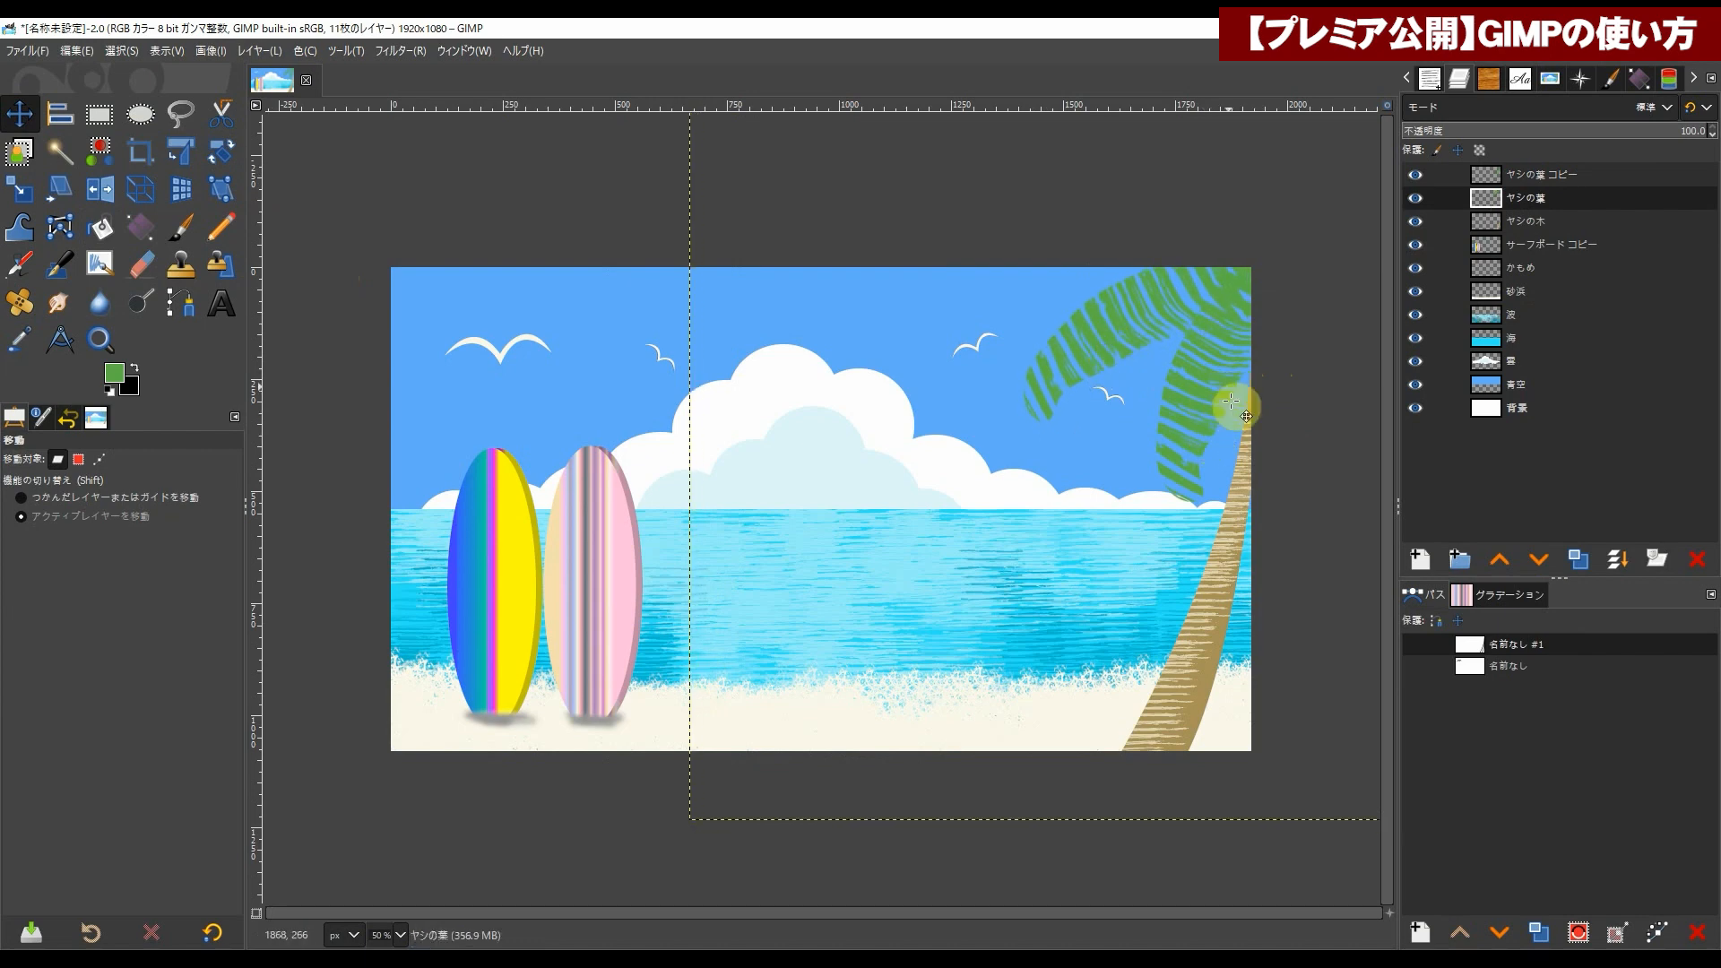
# Step: Nudge the hanging leaf copy and the original leaf so their bases meet above the trunk
pyautogui.moveTo(1227, 377); pyautogui.dragTo(1214, 416)
pyautogui.click(1540, 174)
pyautogui.click(1529, 199)
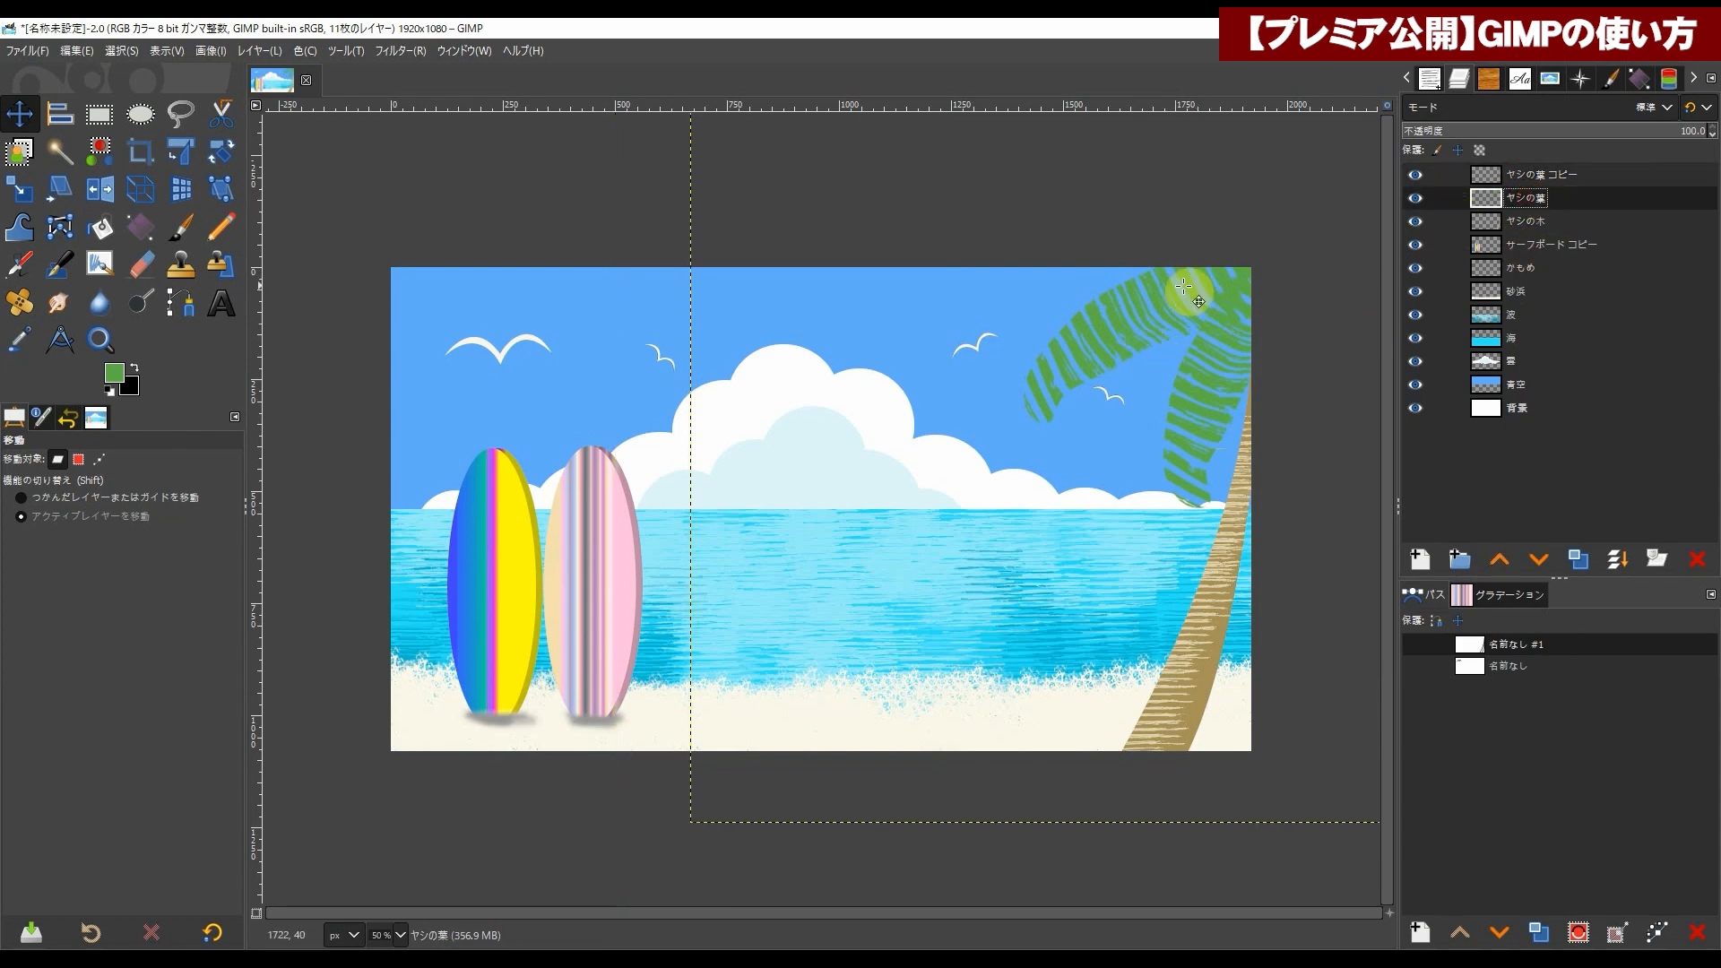
pyautogui.moveTo(1136, 326); pyautogui.dragTo(1140, 330)
pyautogui.moveTo(1141, 331); pyautogui.dragTo(1142, 331)
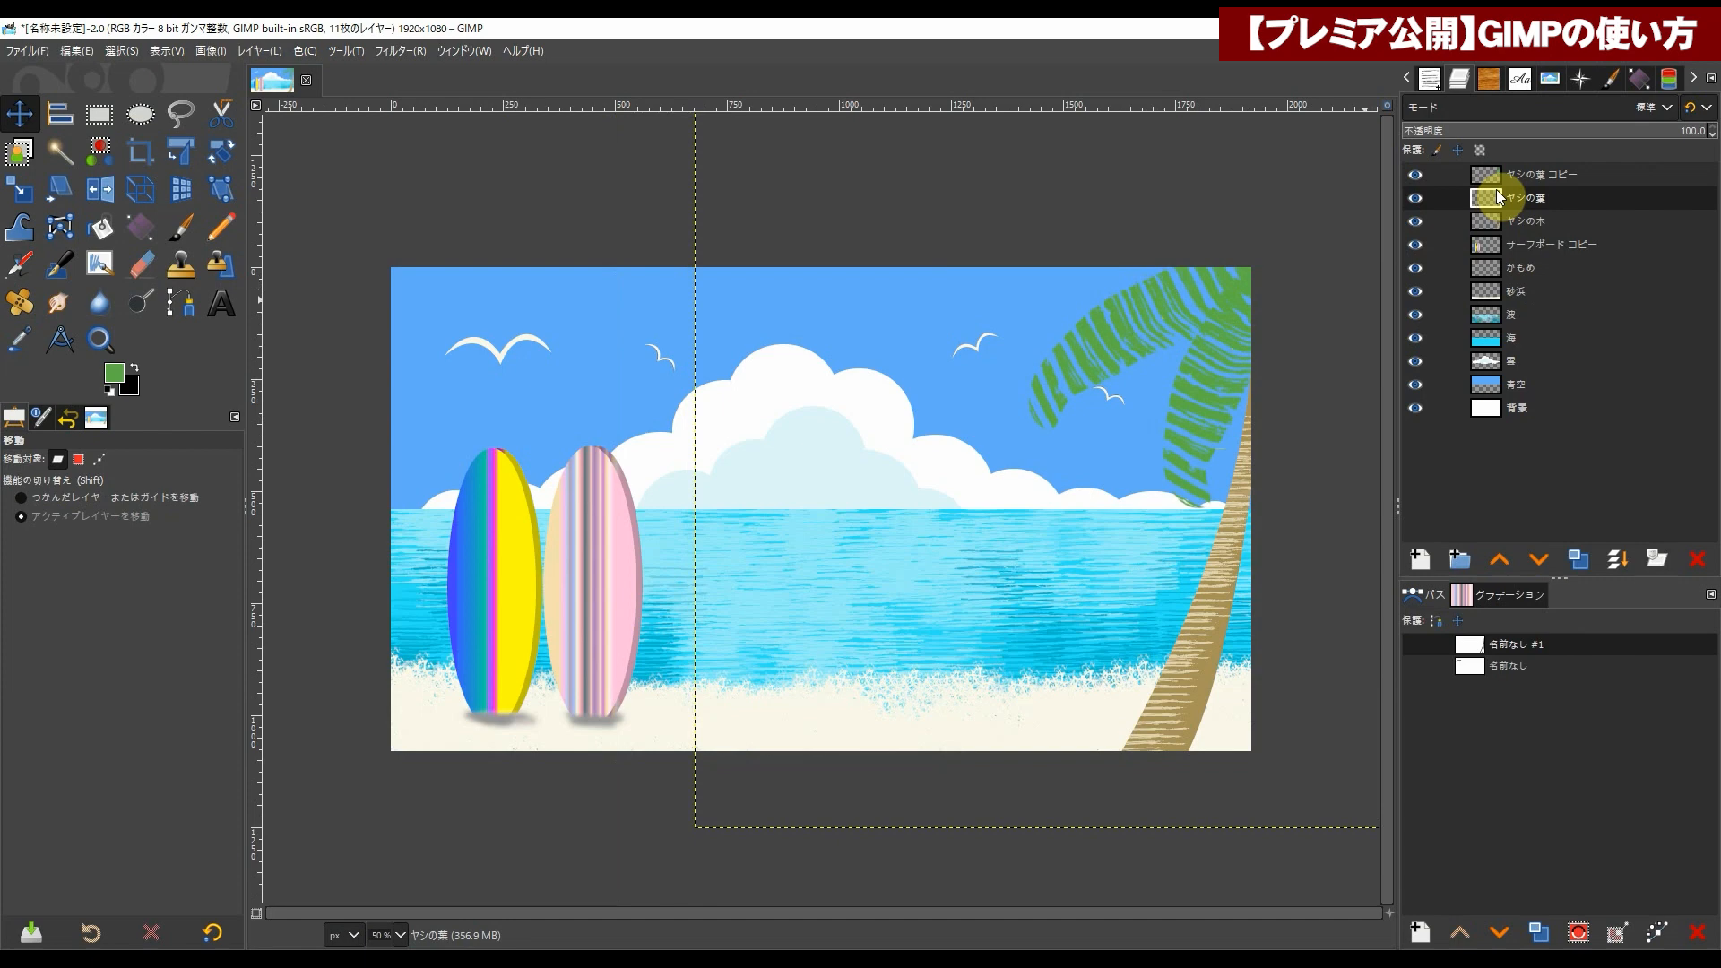
# Step: Duplicate the ヤシの葉 コピー layer to make a third palm leaf
pyautogui.click(1489, 177)
pyautogui.rightClick(1492, 179)
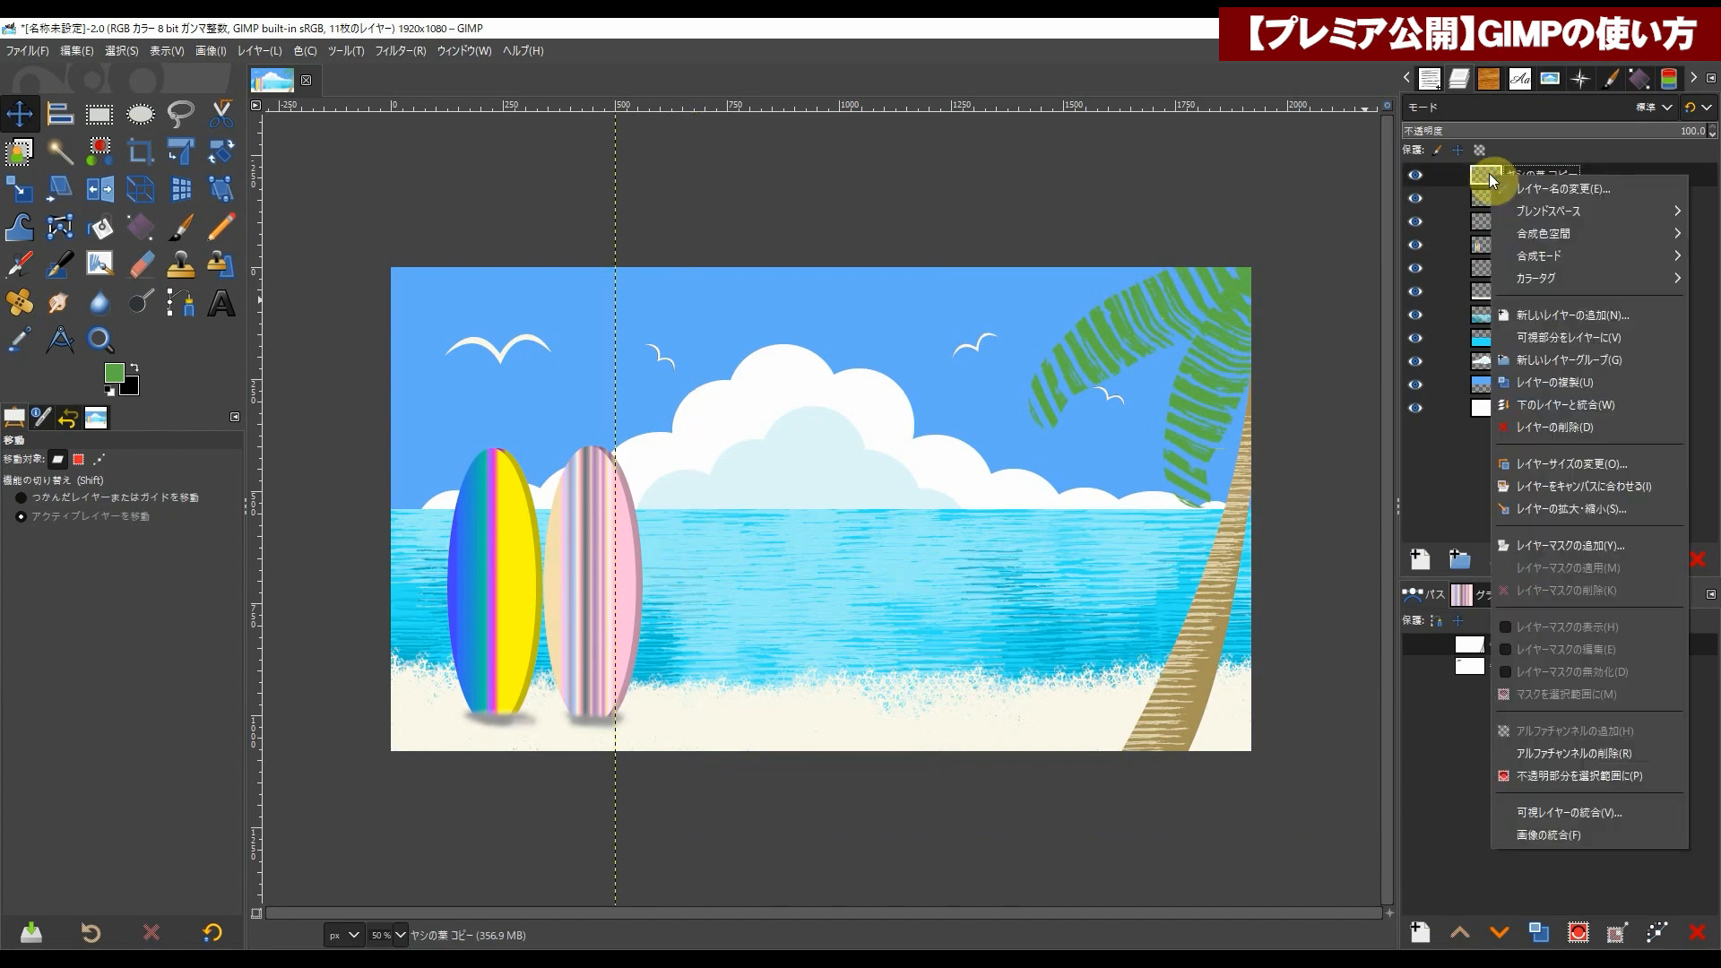
pyautogui.click(1593, 384)
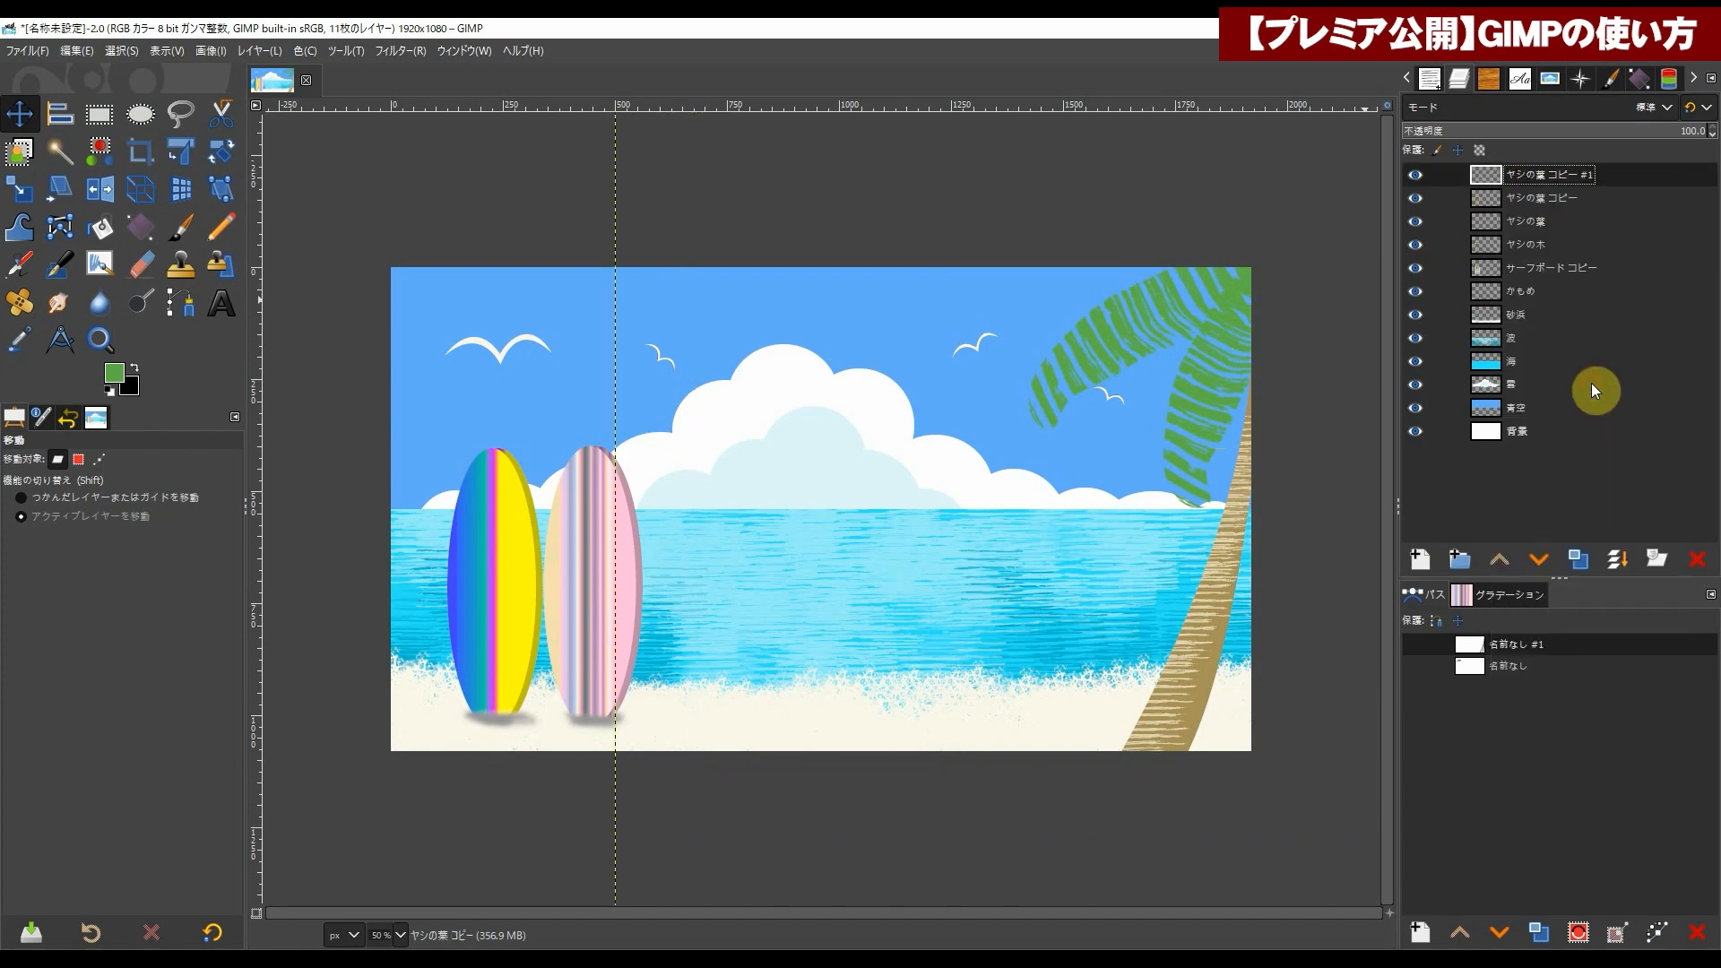
# Step: Rotate the third leaf clockwise and move it up past the canvas's upper edge, clear of the other leaves
pyautogui.click(220, 152)
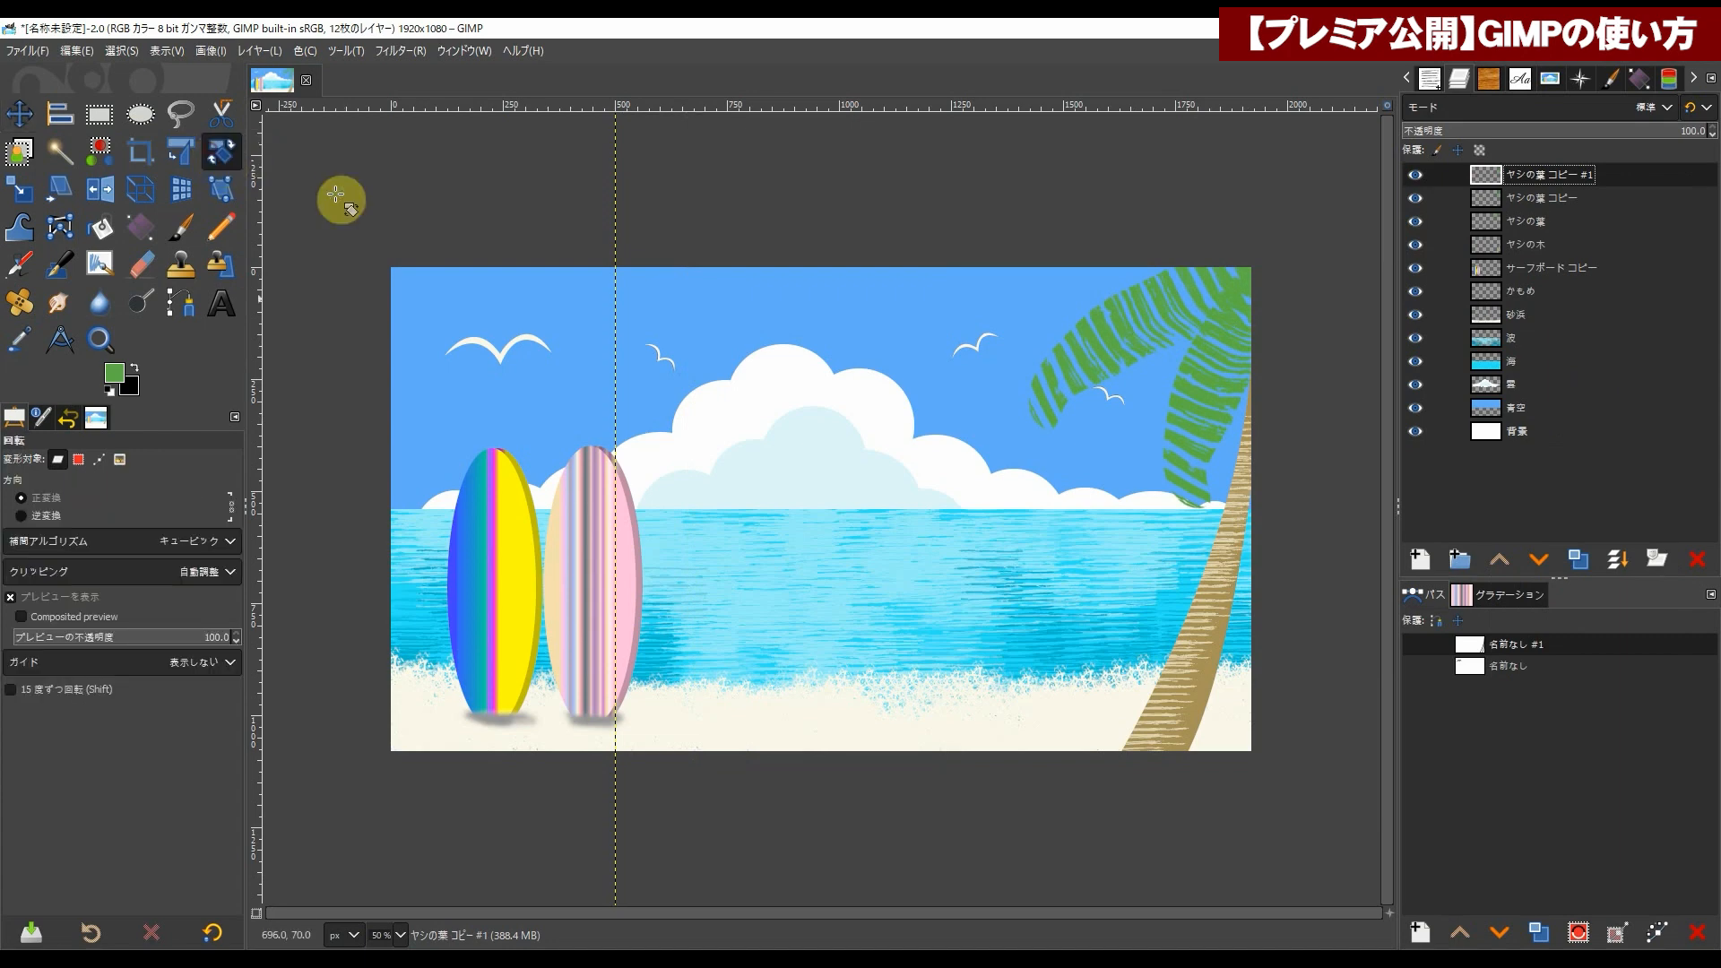
pyautogui.moveTo(1086, 375); pyautogui.dragTo(945, 292)
pyautogui.click(20, 114)
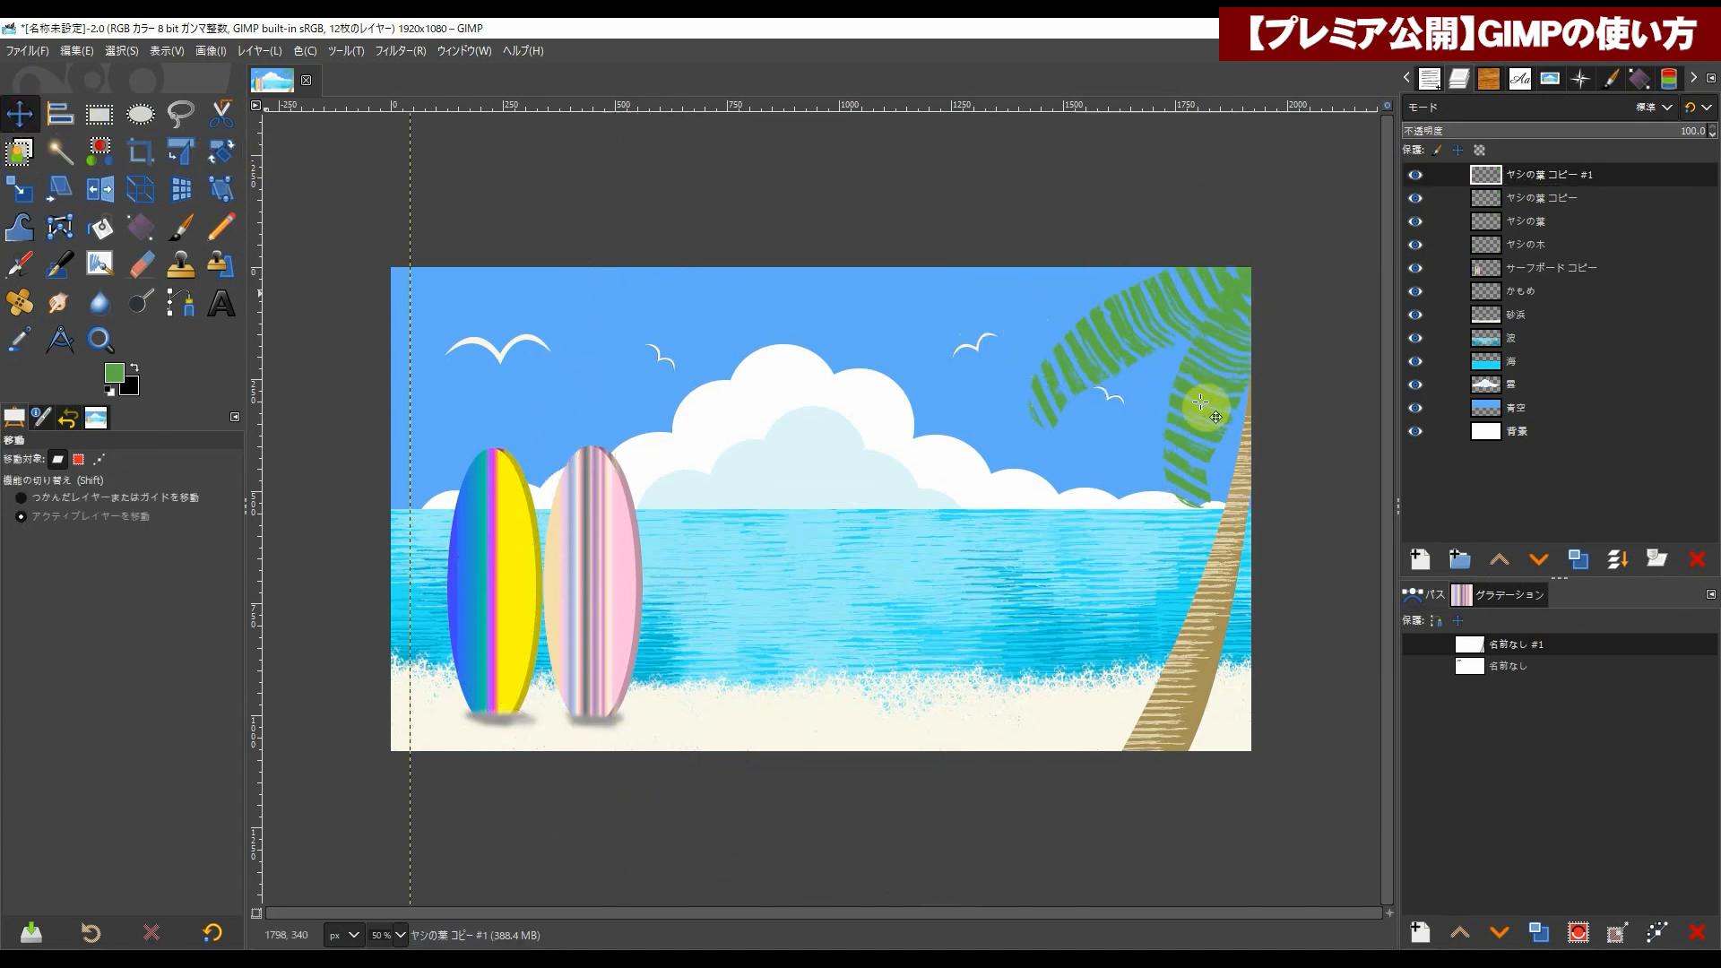
pyautogui.moveTo(1189, 425); pyautogui.dragTo(1059, 327)
# Step: Rotate the third leaf another 37.79° and move it above the first leaf, with its base over the trunk top
pyautogui.click(220, 151)
pyautogui.moveTo(1116, 272); pyautogui.dragTo(1029, 238)
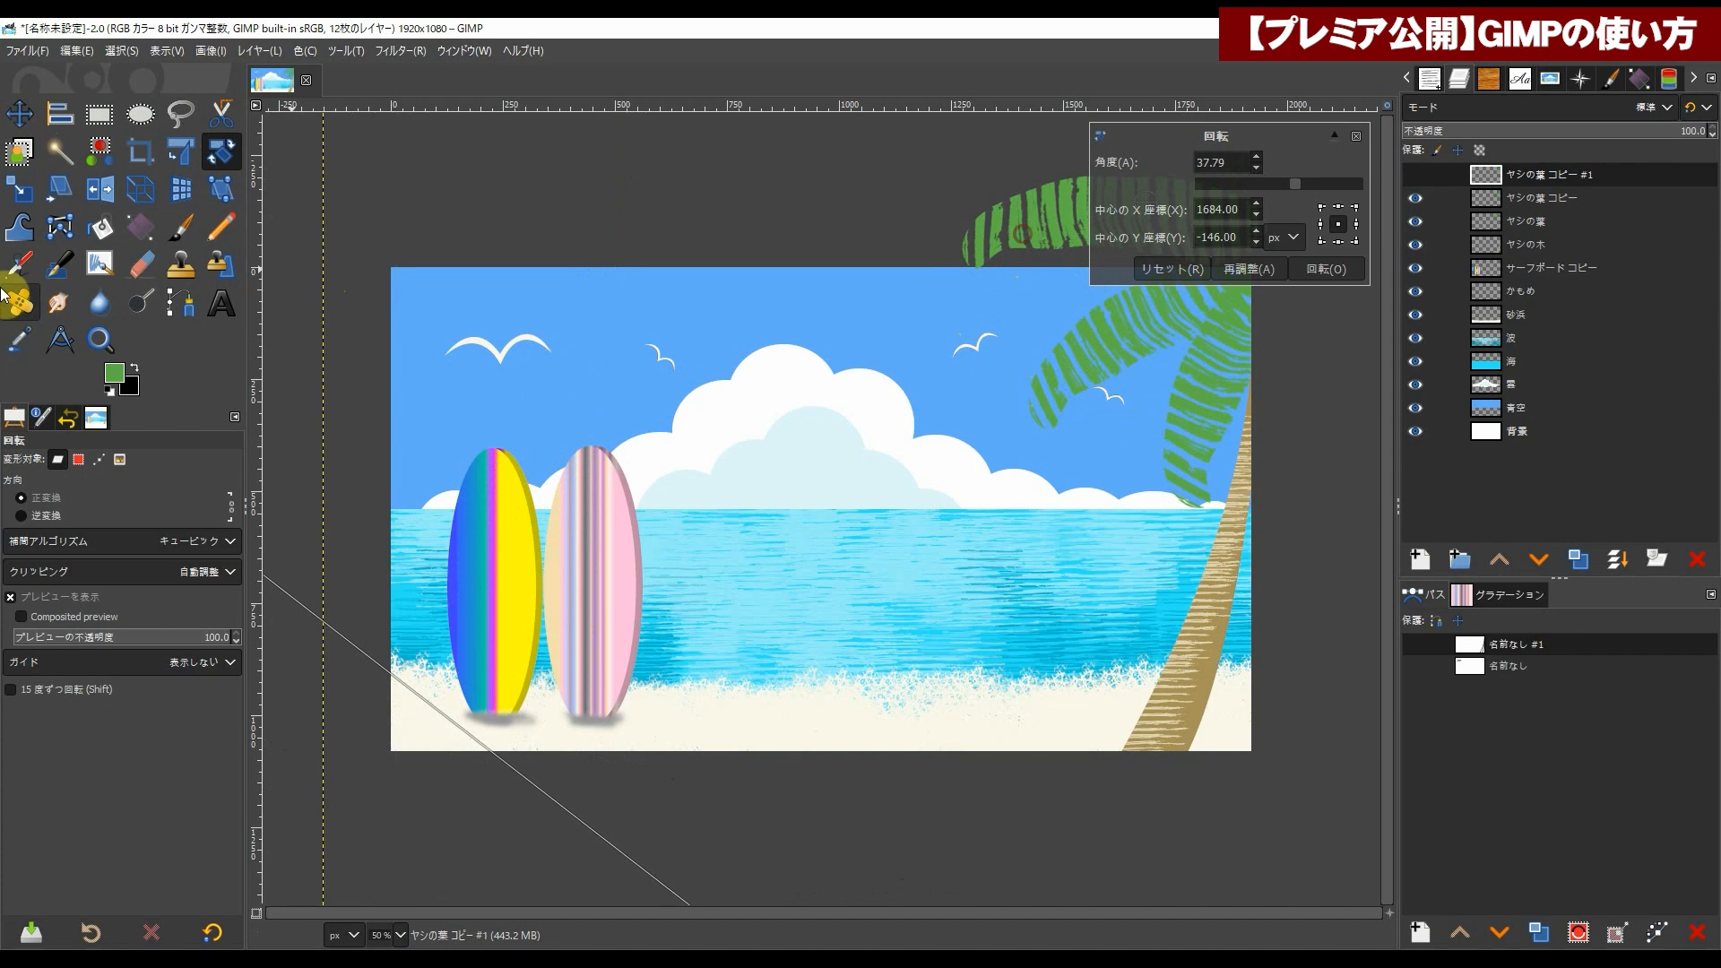
pyautogui.click(15, 126)
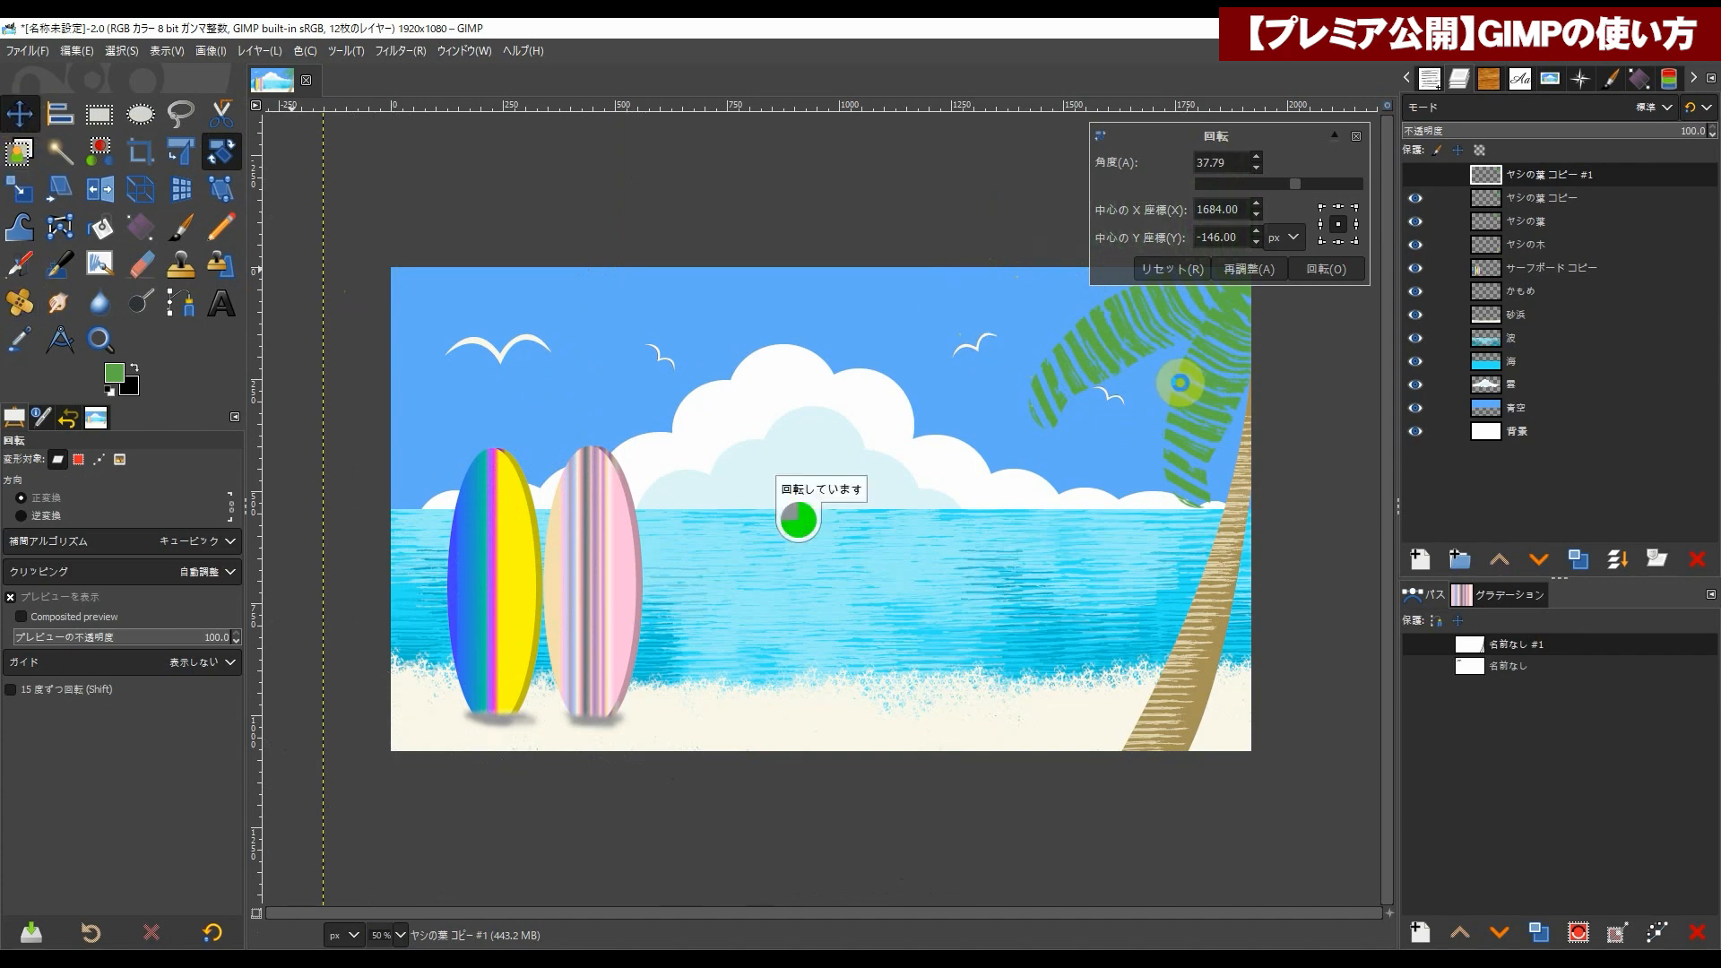
pyautogui.moveTo(1195, 251); pyautogui.dragTo(1213, 333)
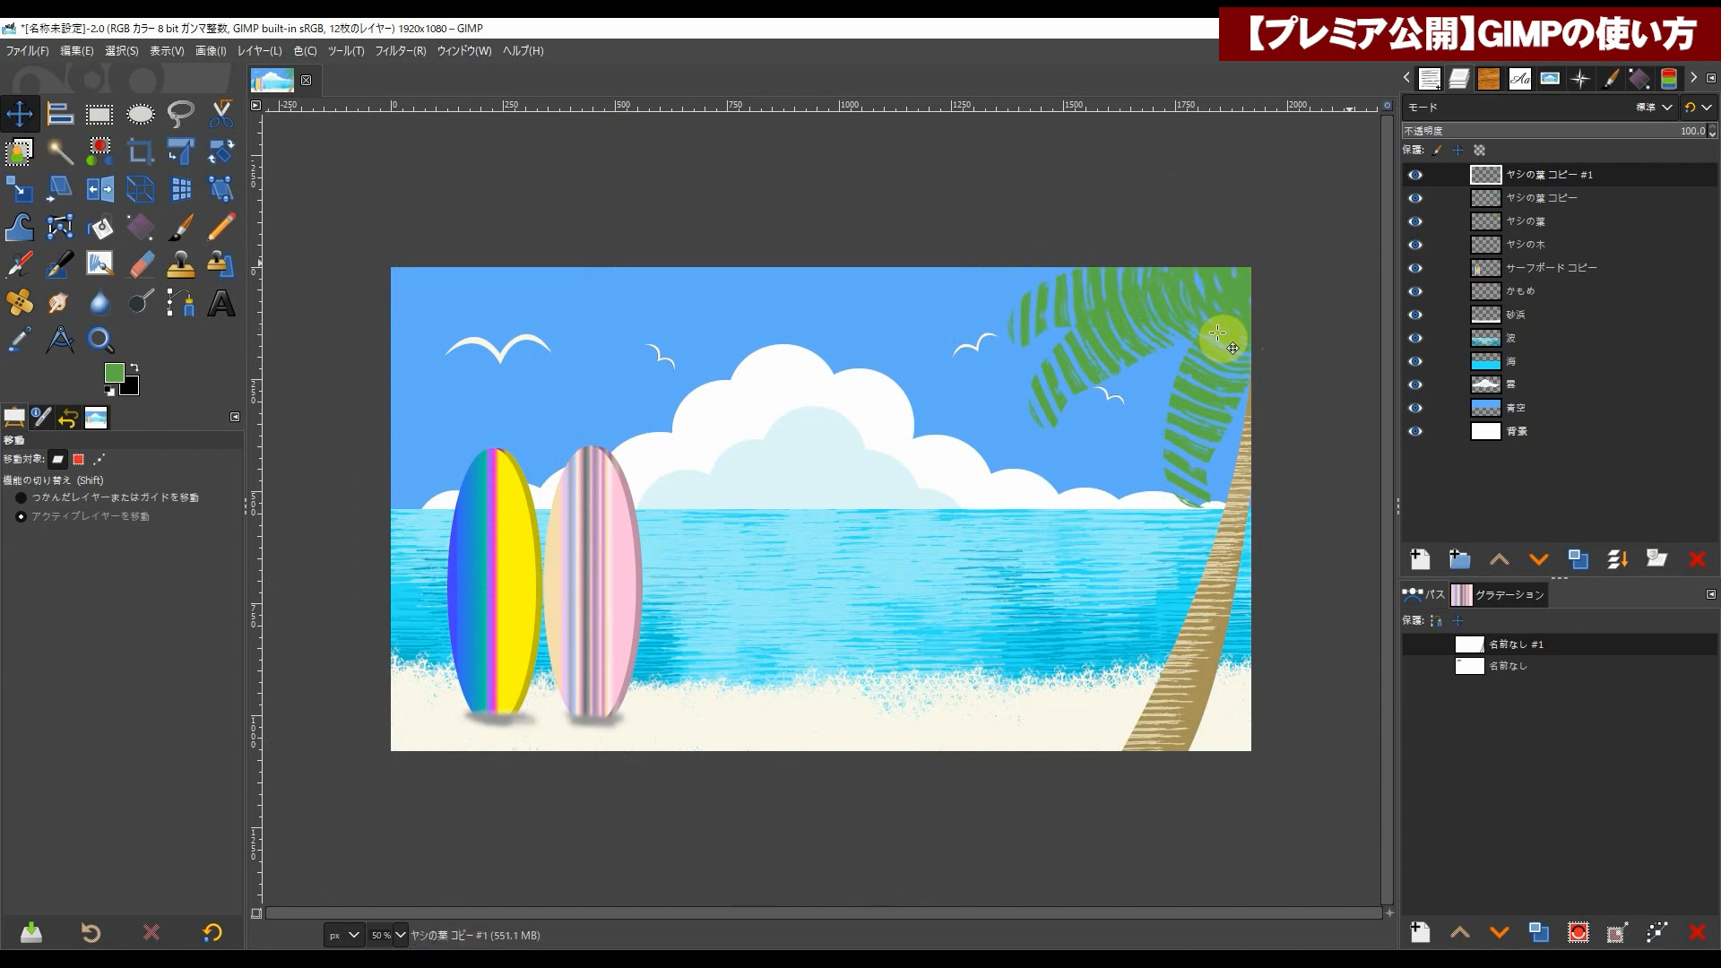
# Step: Shift the original ヤシの葉 leaf slightly so its base sits closer to the top of the trunk
pyautogui.click(1528, 221)
pyautogui.moveTo(1122, 359); pyautogui.dragTo(1141, 364)
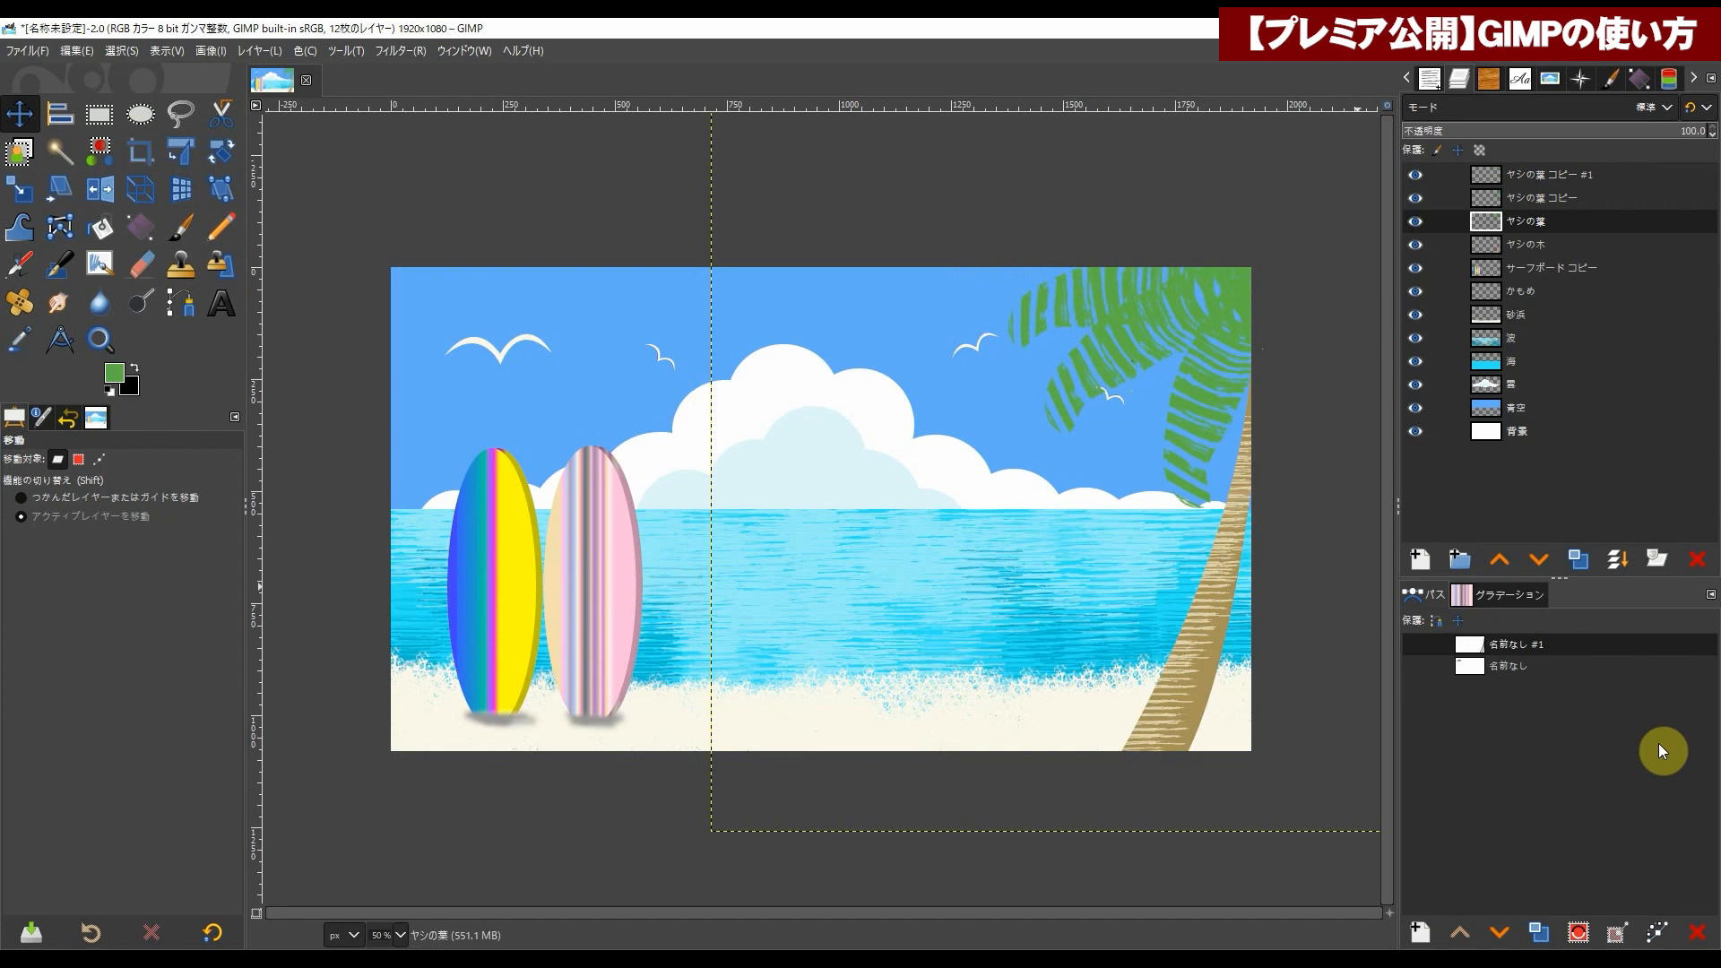
pyautogui.click(1491, 429)
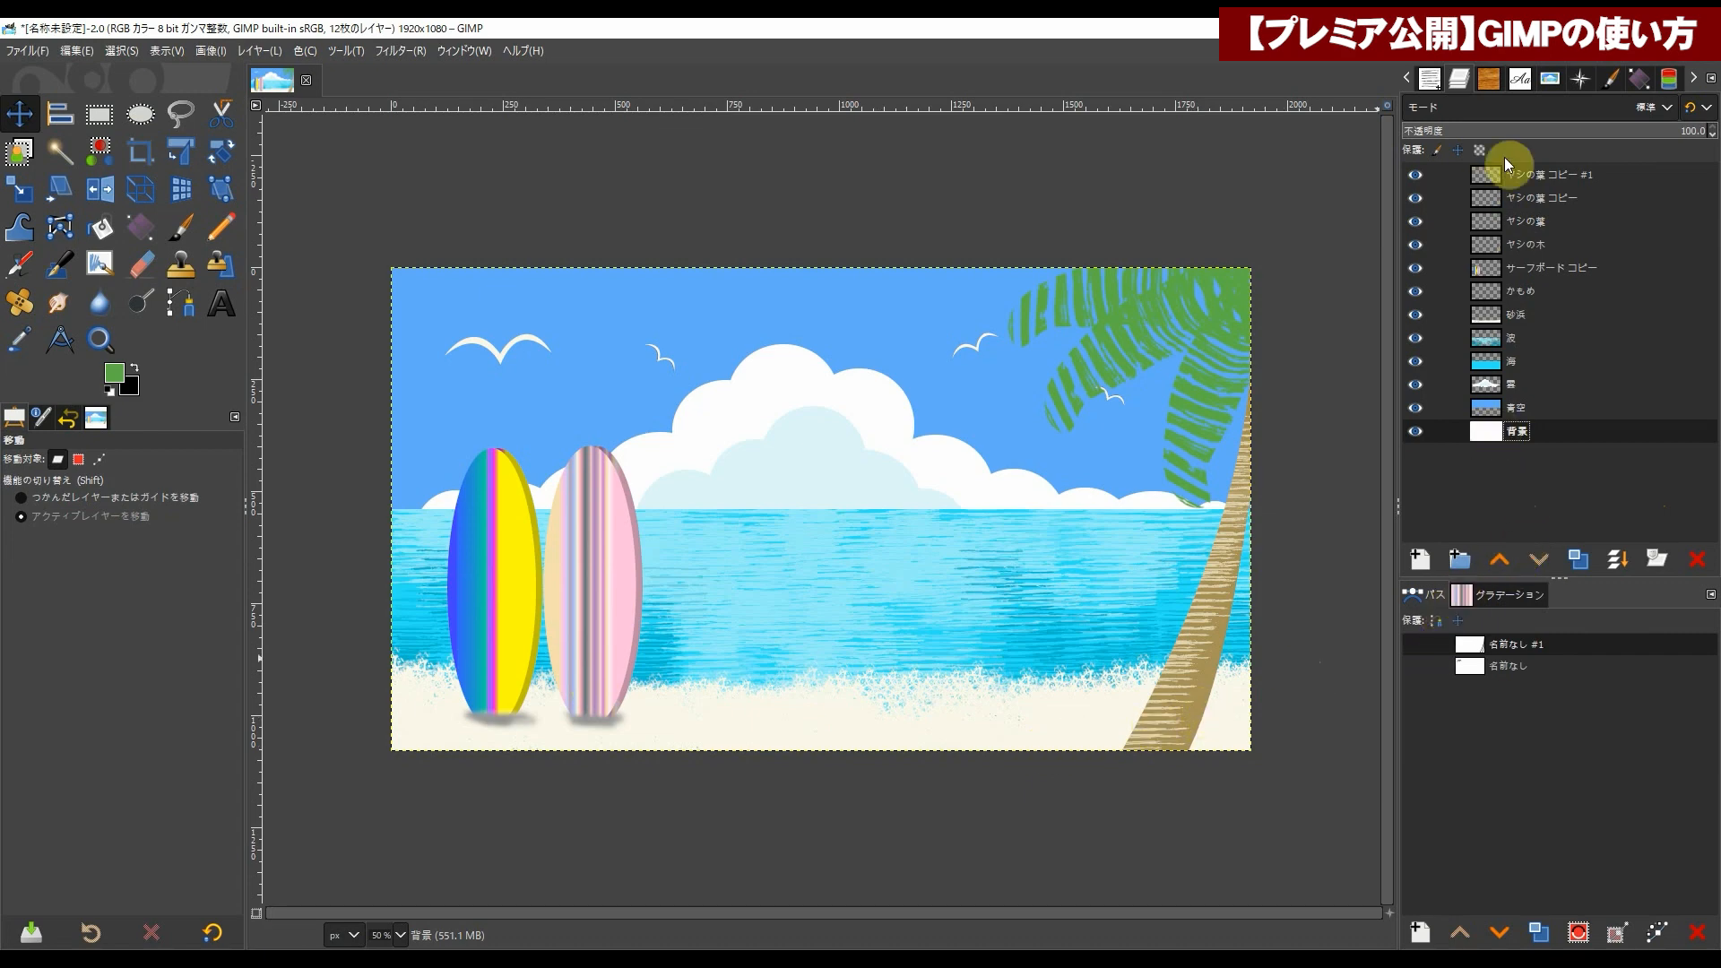
# Step: Add a transparent 1920 × 1080 layer above ヤシの葉 コピー #1 and name it ひとで
pyautogui.click(1480, 181)
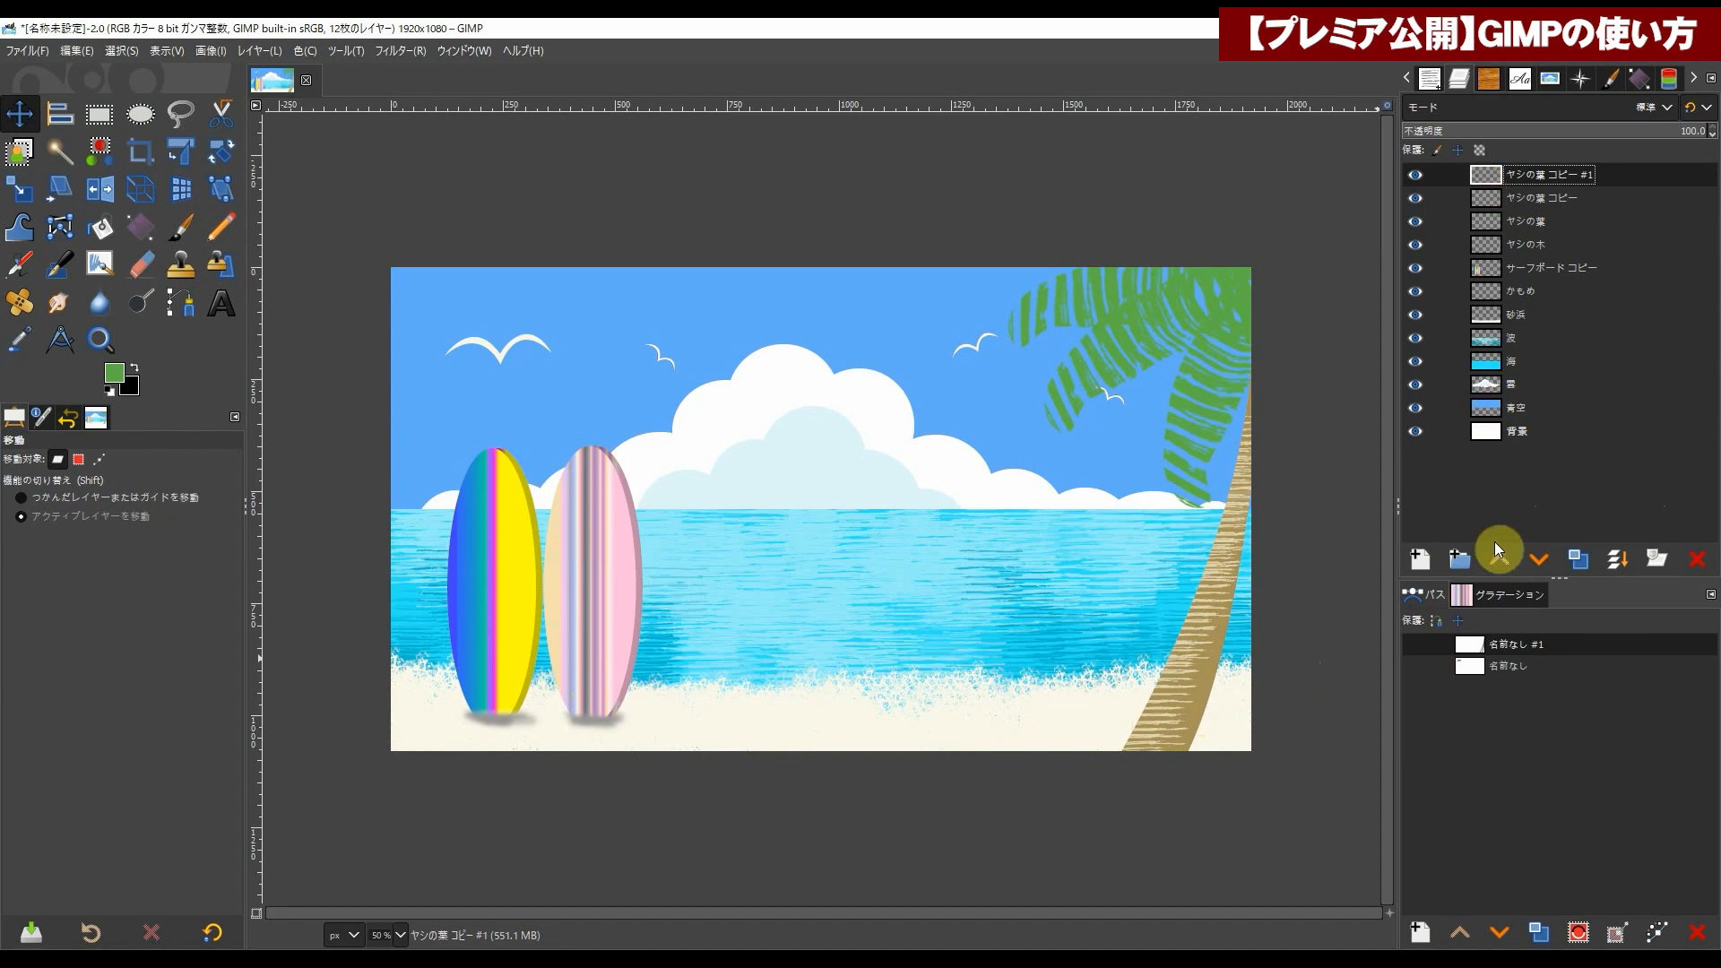
pyautogui.click(1419, 563)
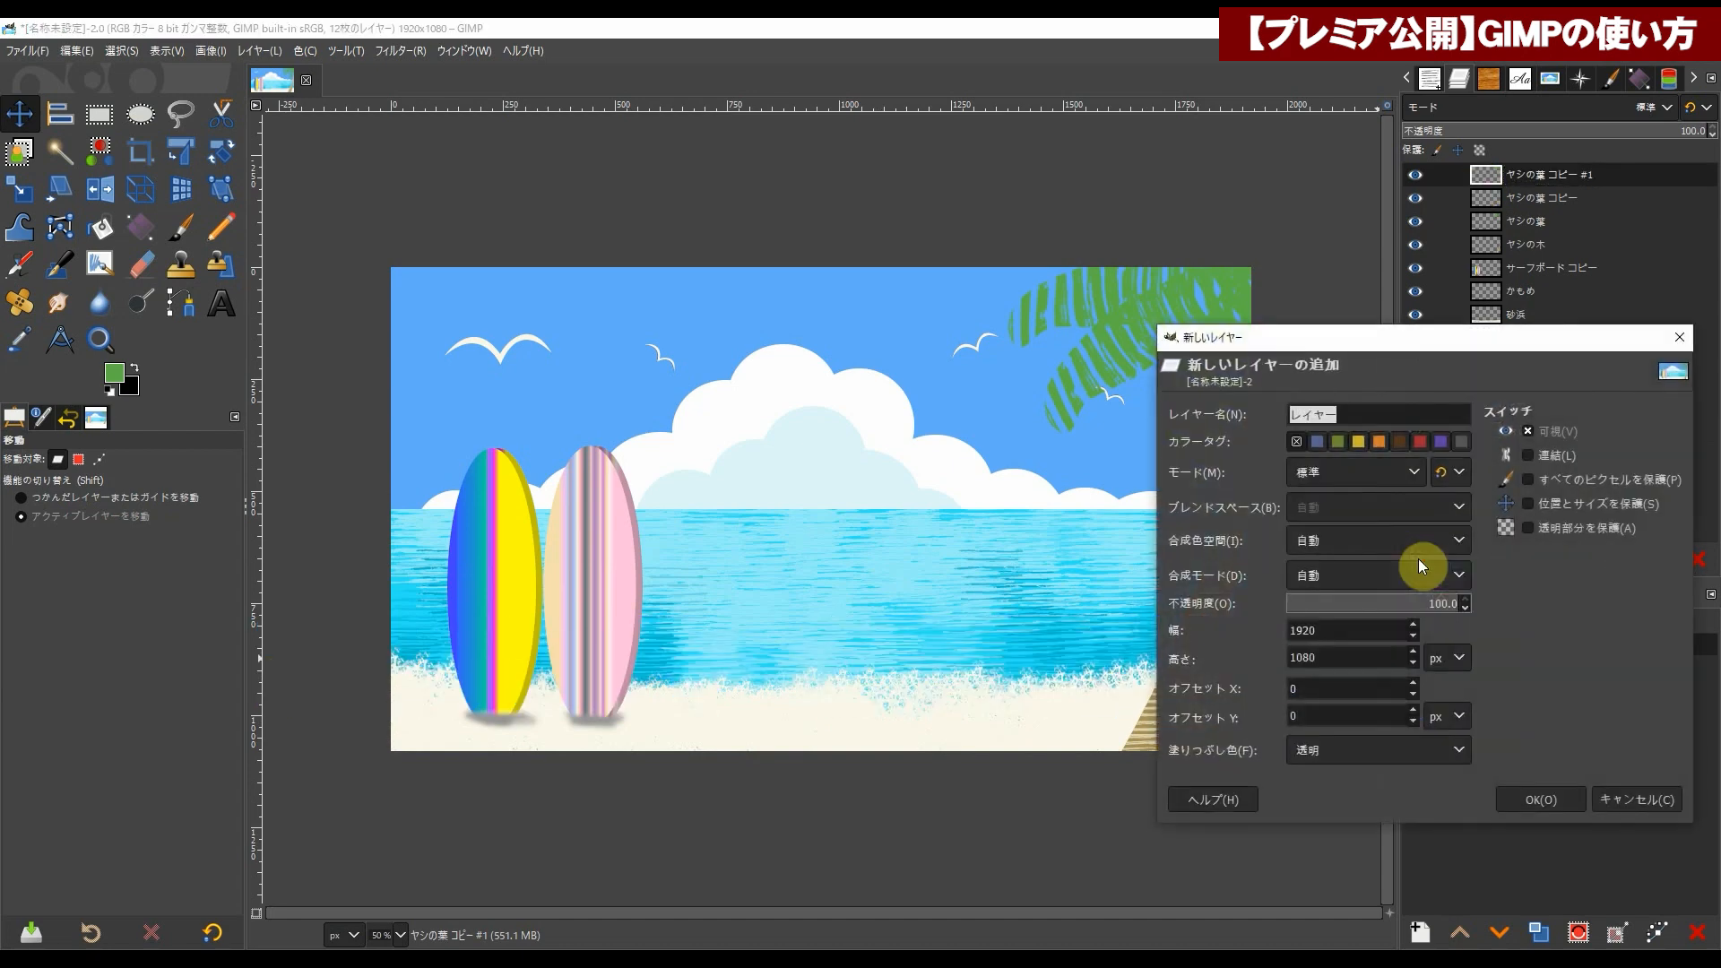
pyautogui.click(1517, 802)
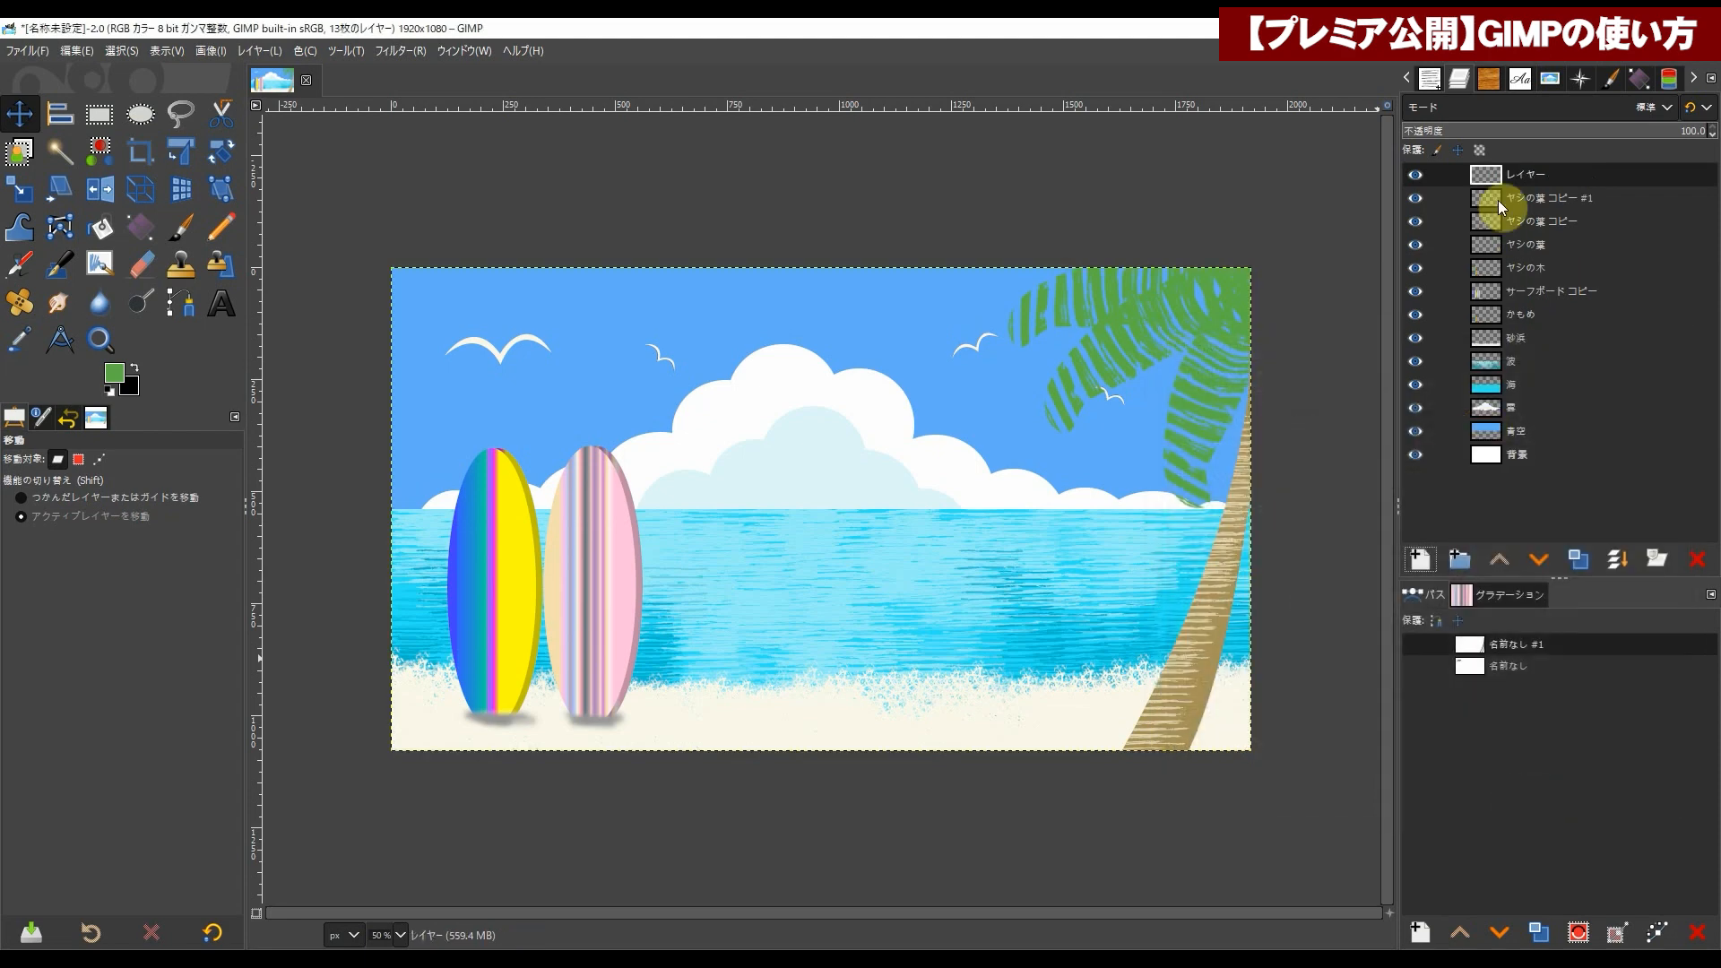
pyautogui.doubleClick(1528, 176)
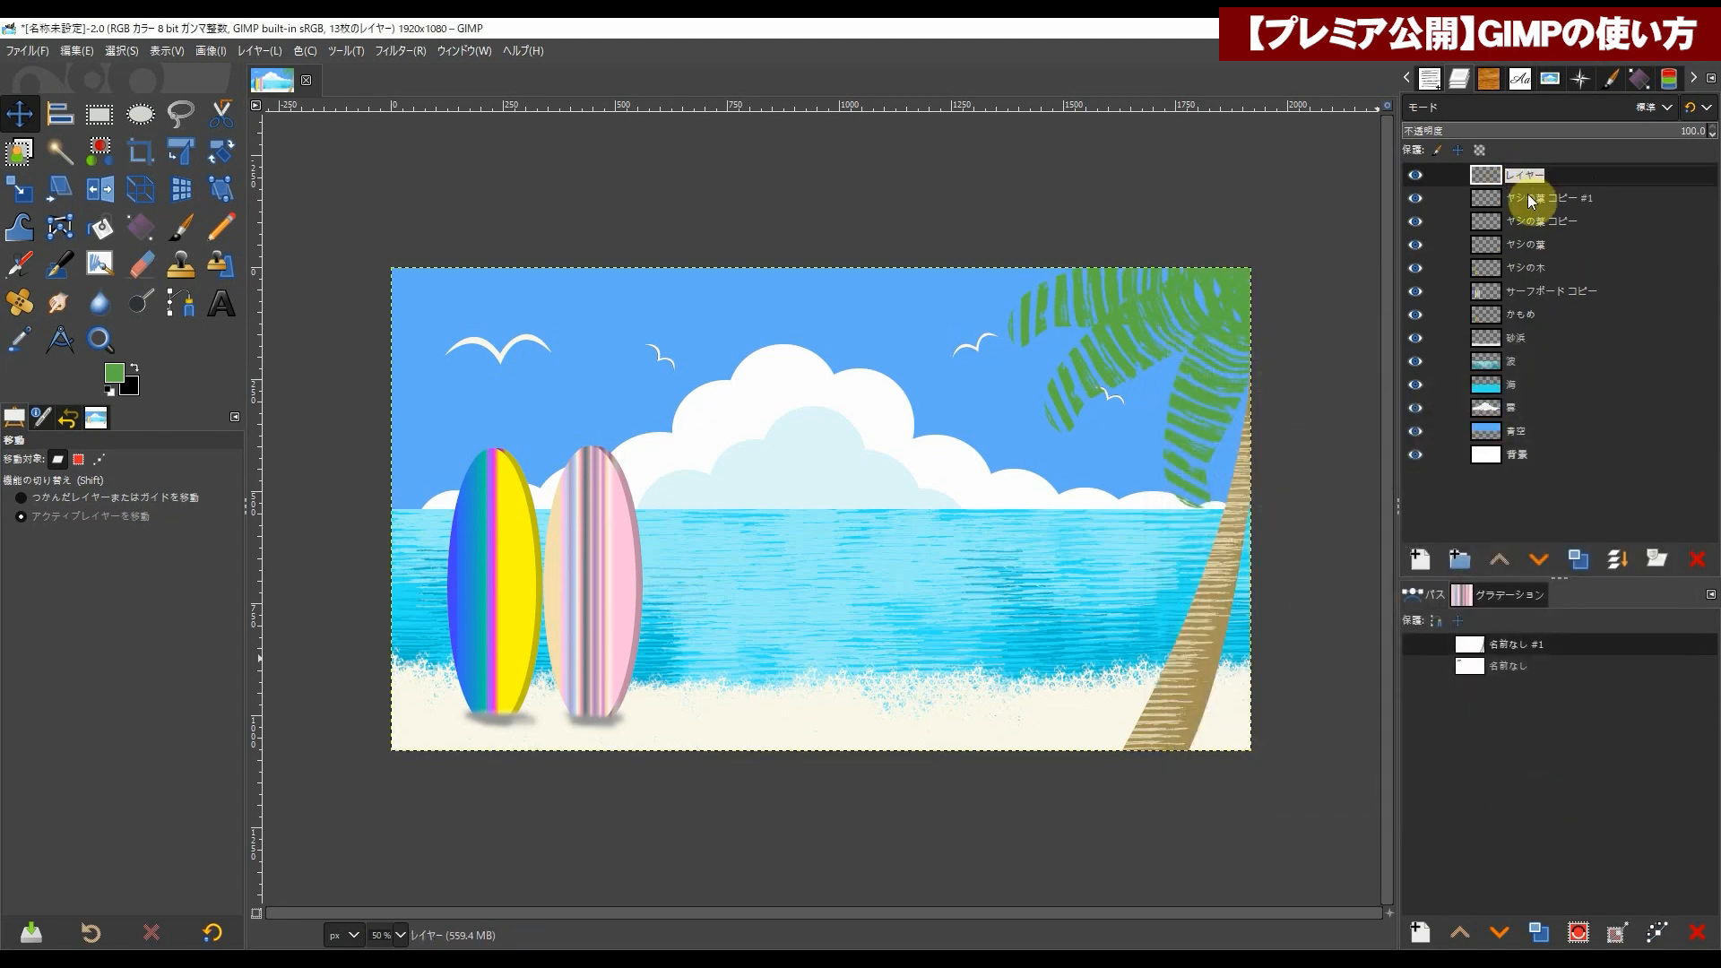
pyautogui.write('ひとで')
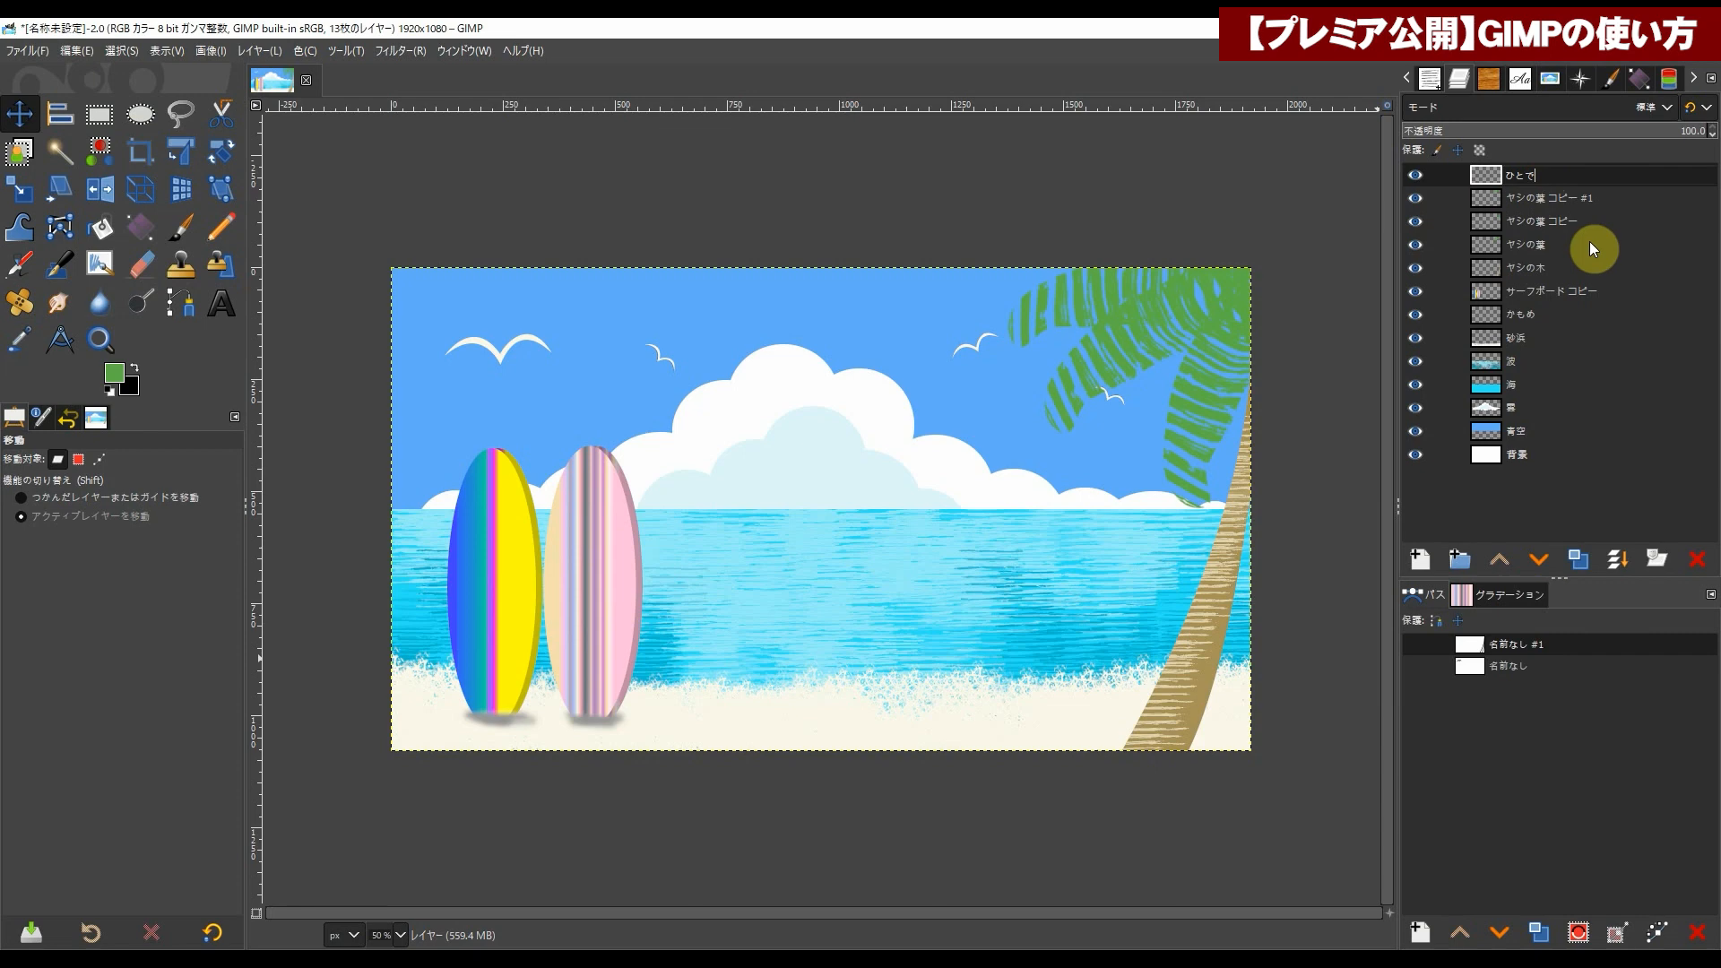
pyautogui.click(1605, 367)
pyautogui.click(1524, 176)
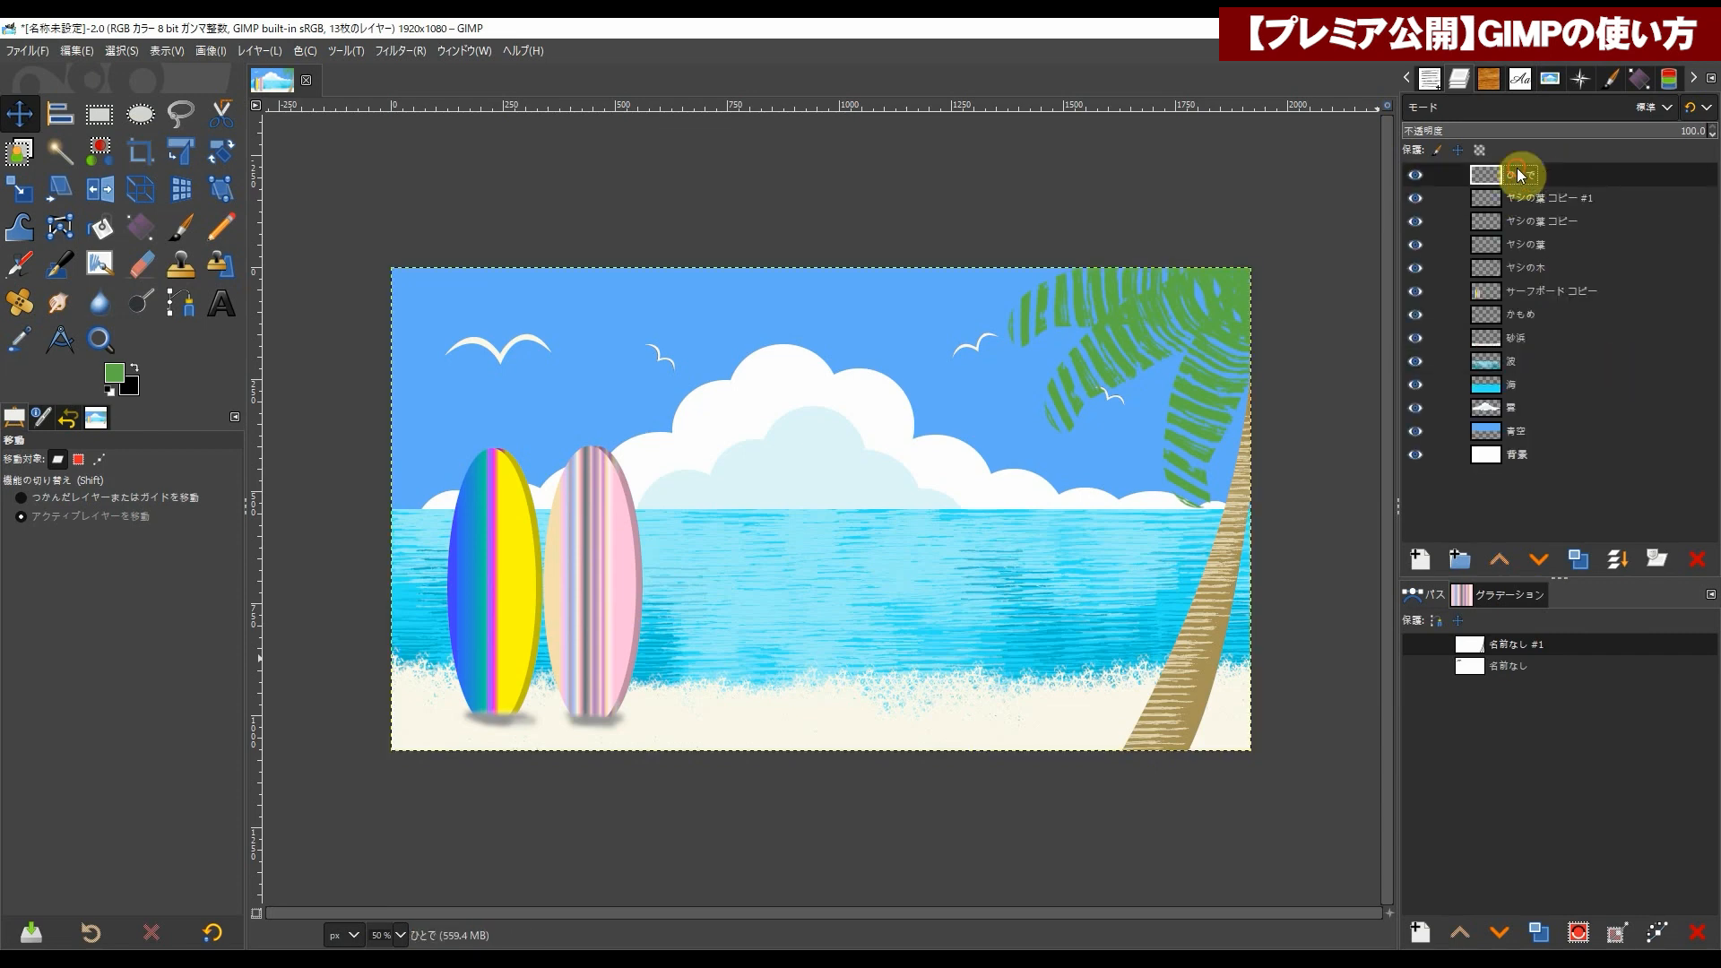
# Step: Set up the Paintbrush with the 2. Star brush for painting on the ひとで layer
pyautogui.press('p')
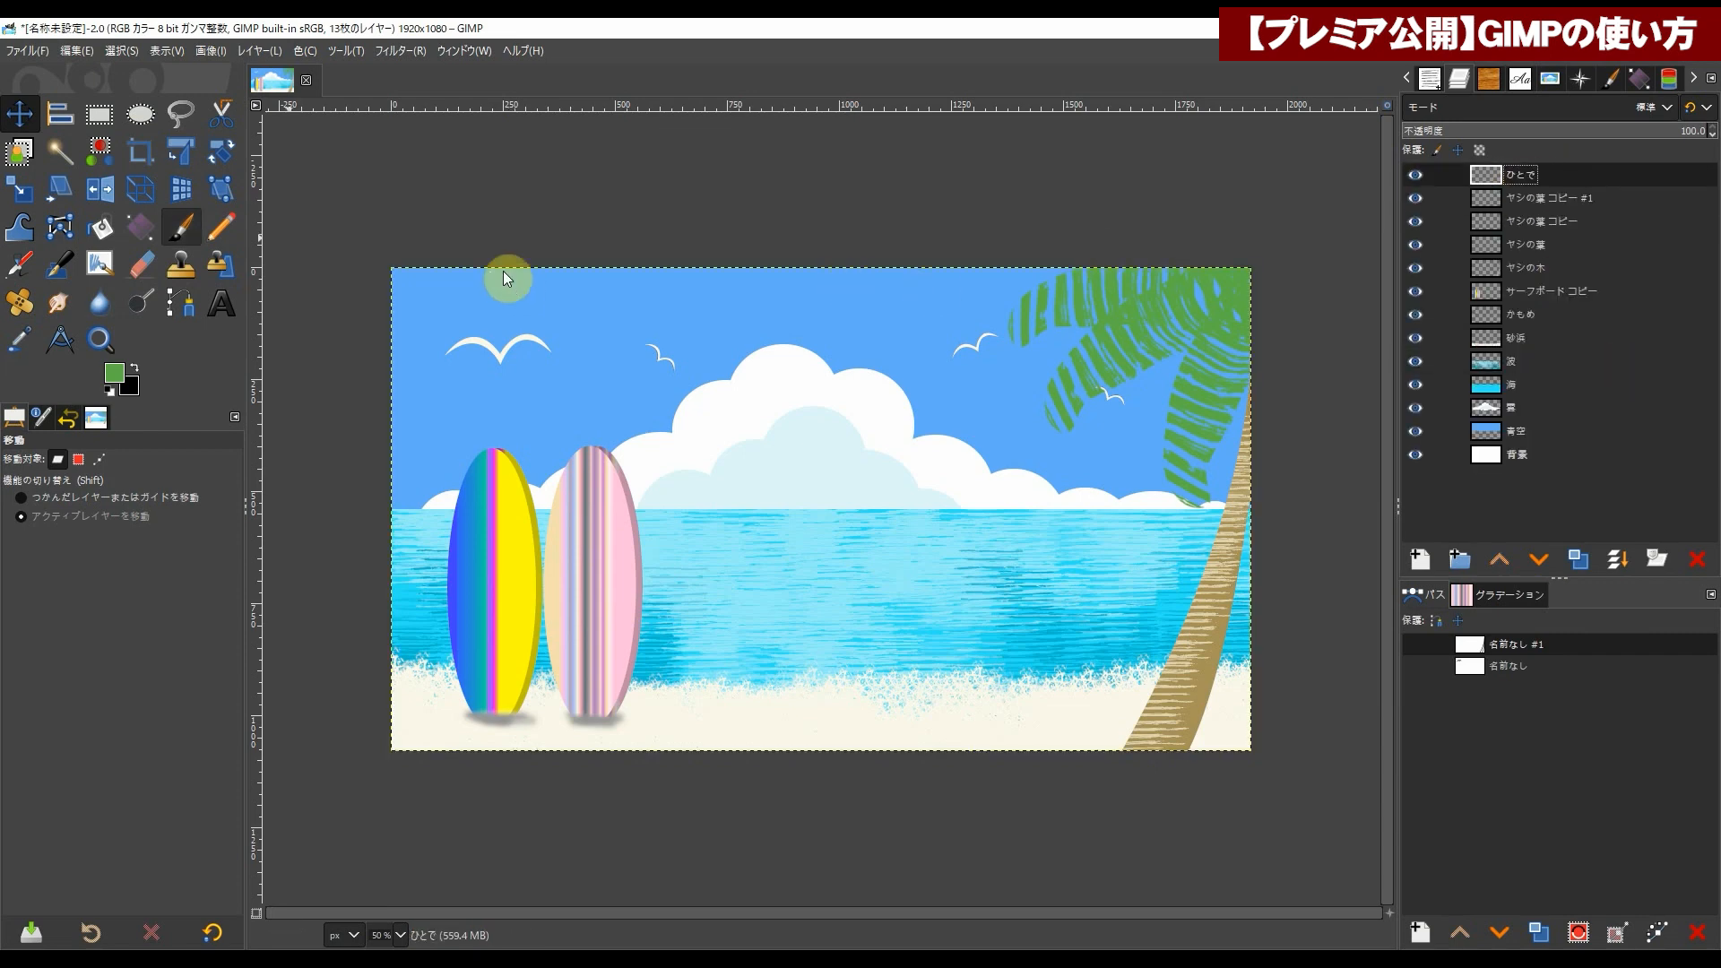
pyautogui.click(193, 231)
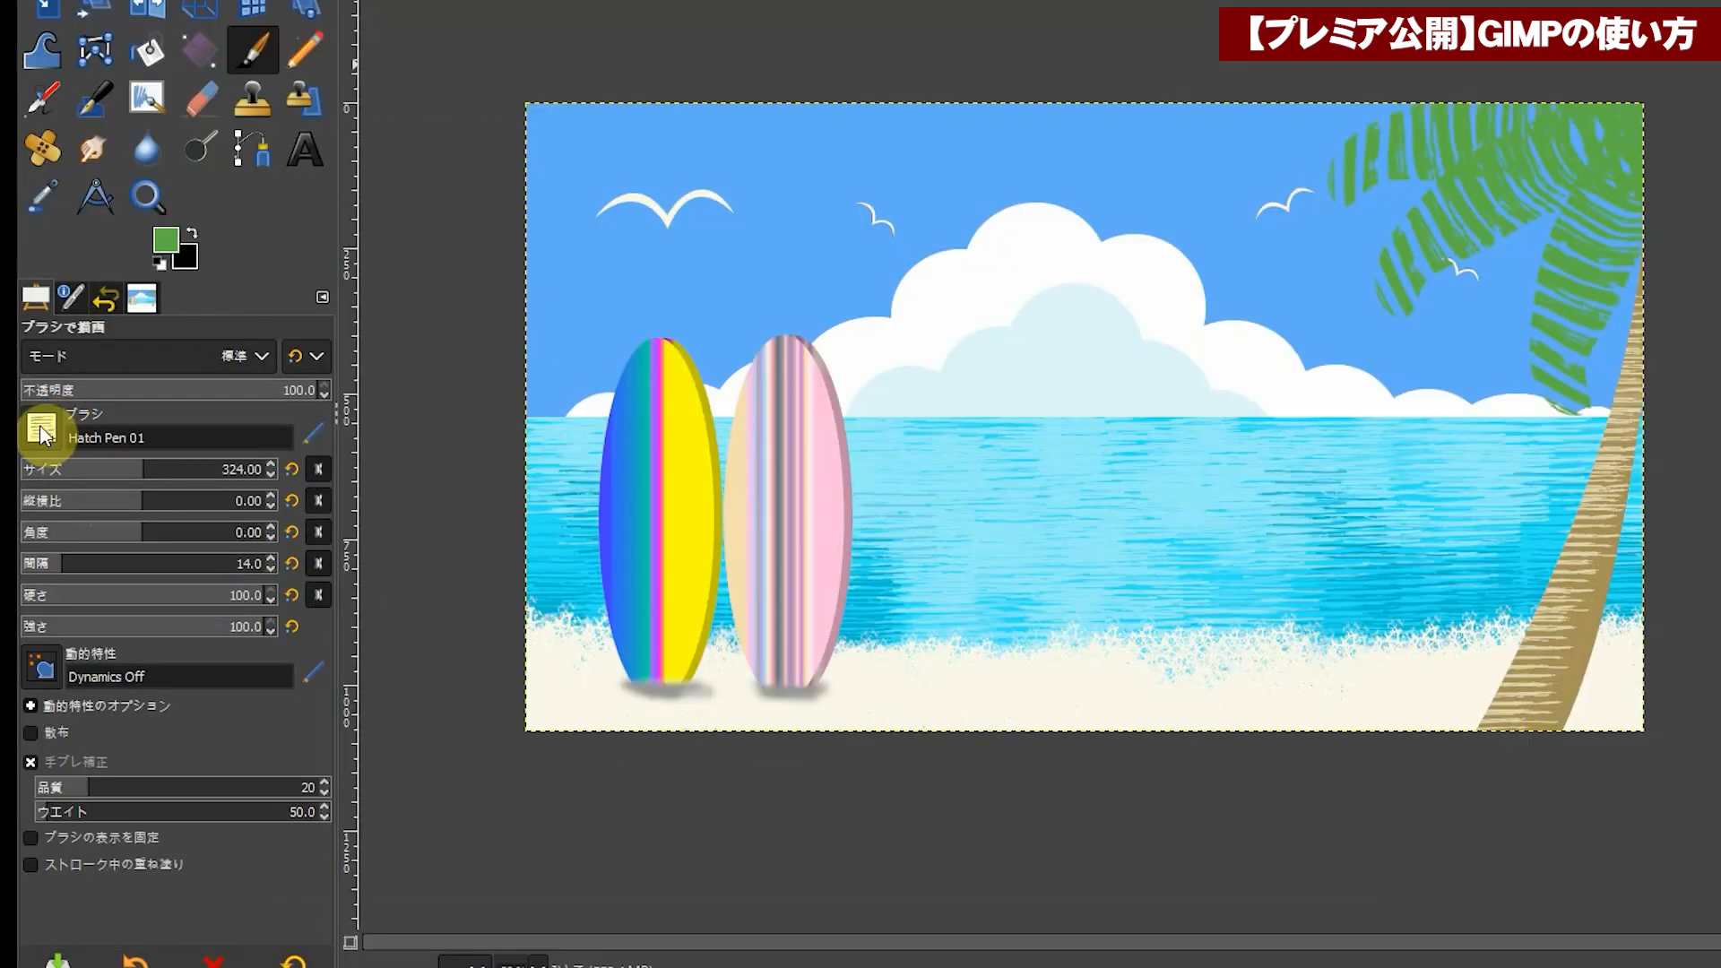
pyautogui.click(40, 430)
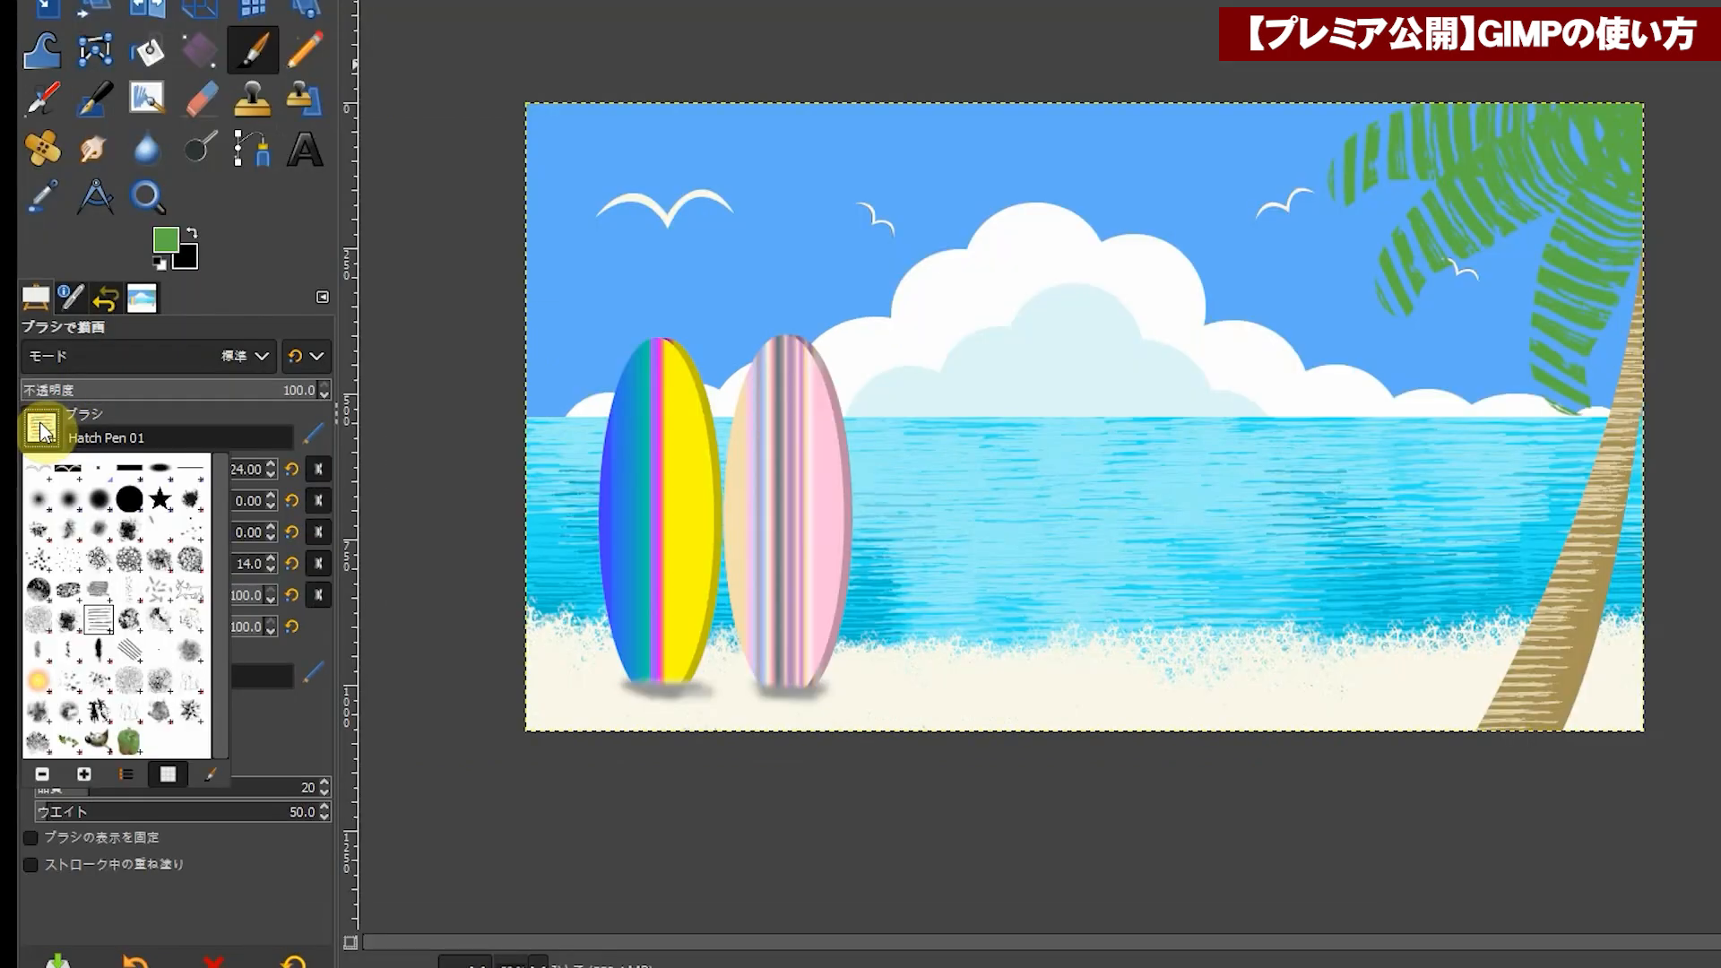
pyautogui.click(161, 498)
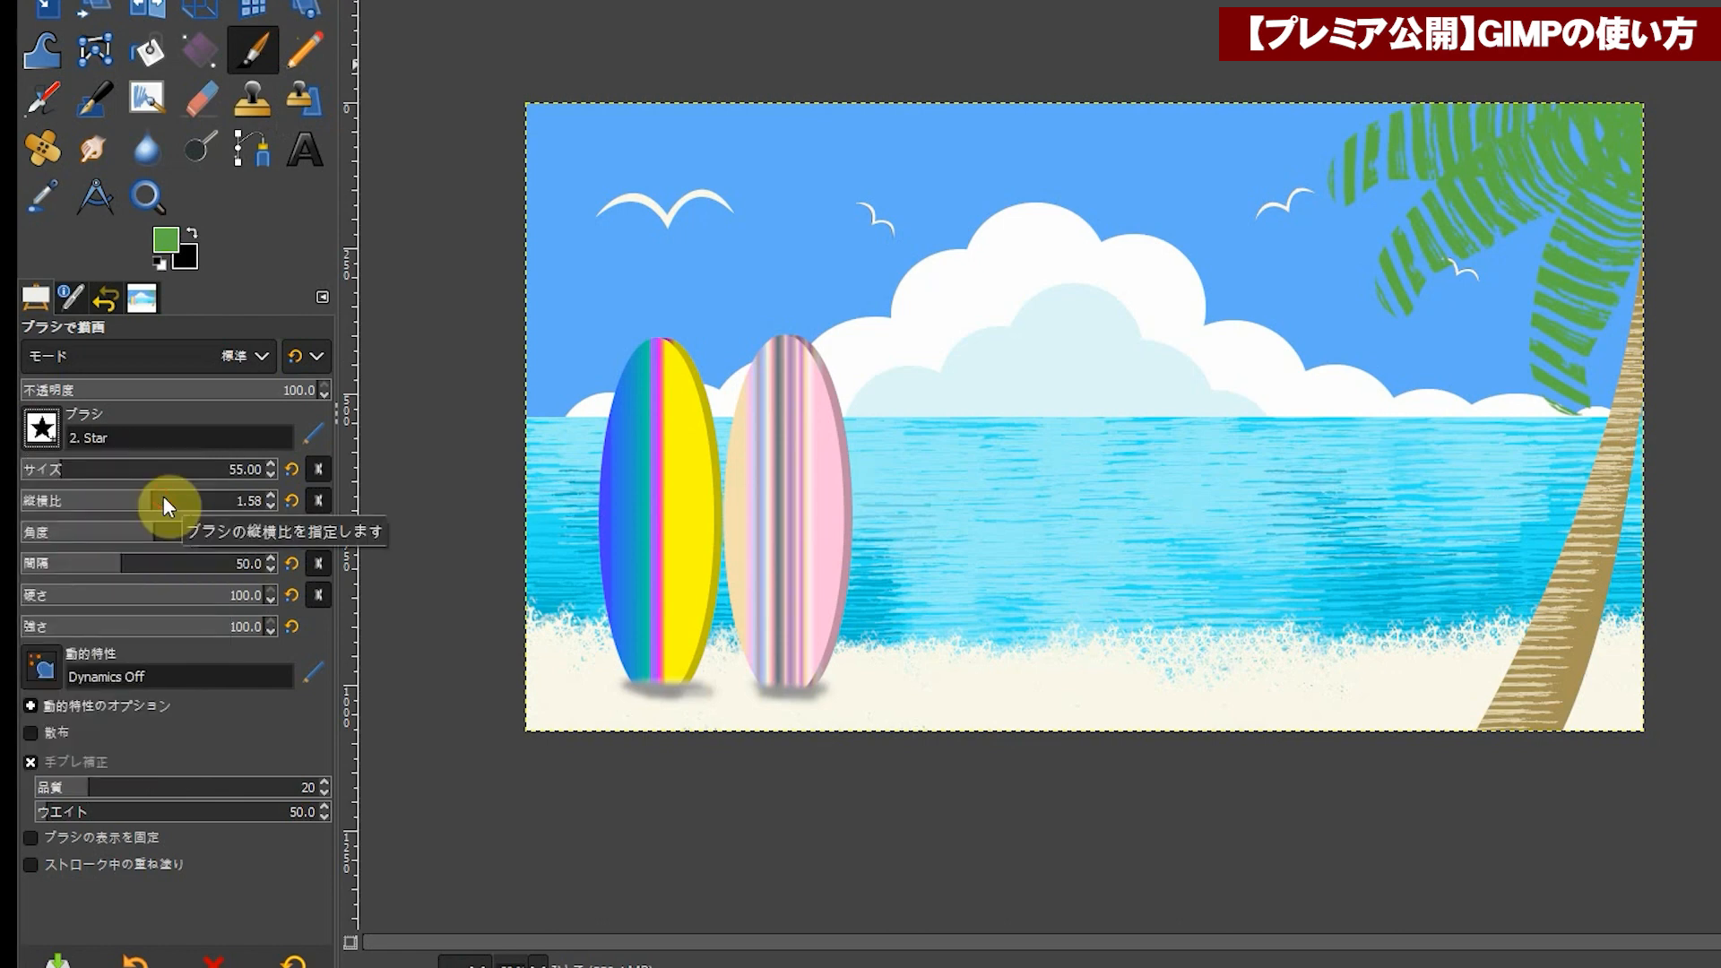
# Step: Paint one light blue (62e2ff) star at brush size 81 on the sand beside the striped surfboard
pyautogui.click(169, 244)
pyautogui.moveTo(559, 238); pyautogui.dragTo(560, 240)
pyautogui.moveTo(509, 176); pyautogui.dragTo(470, 122)
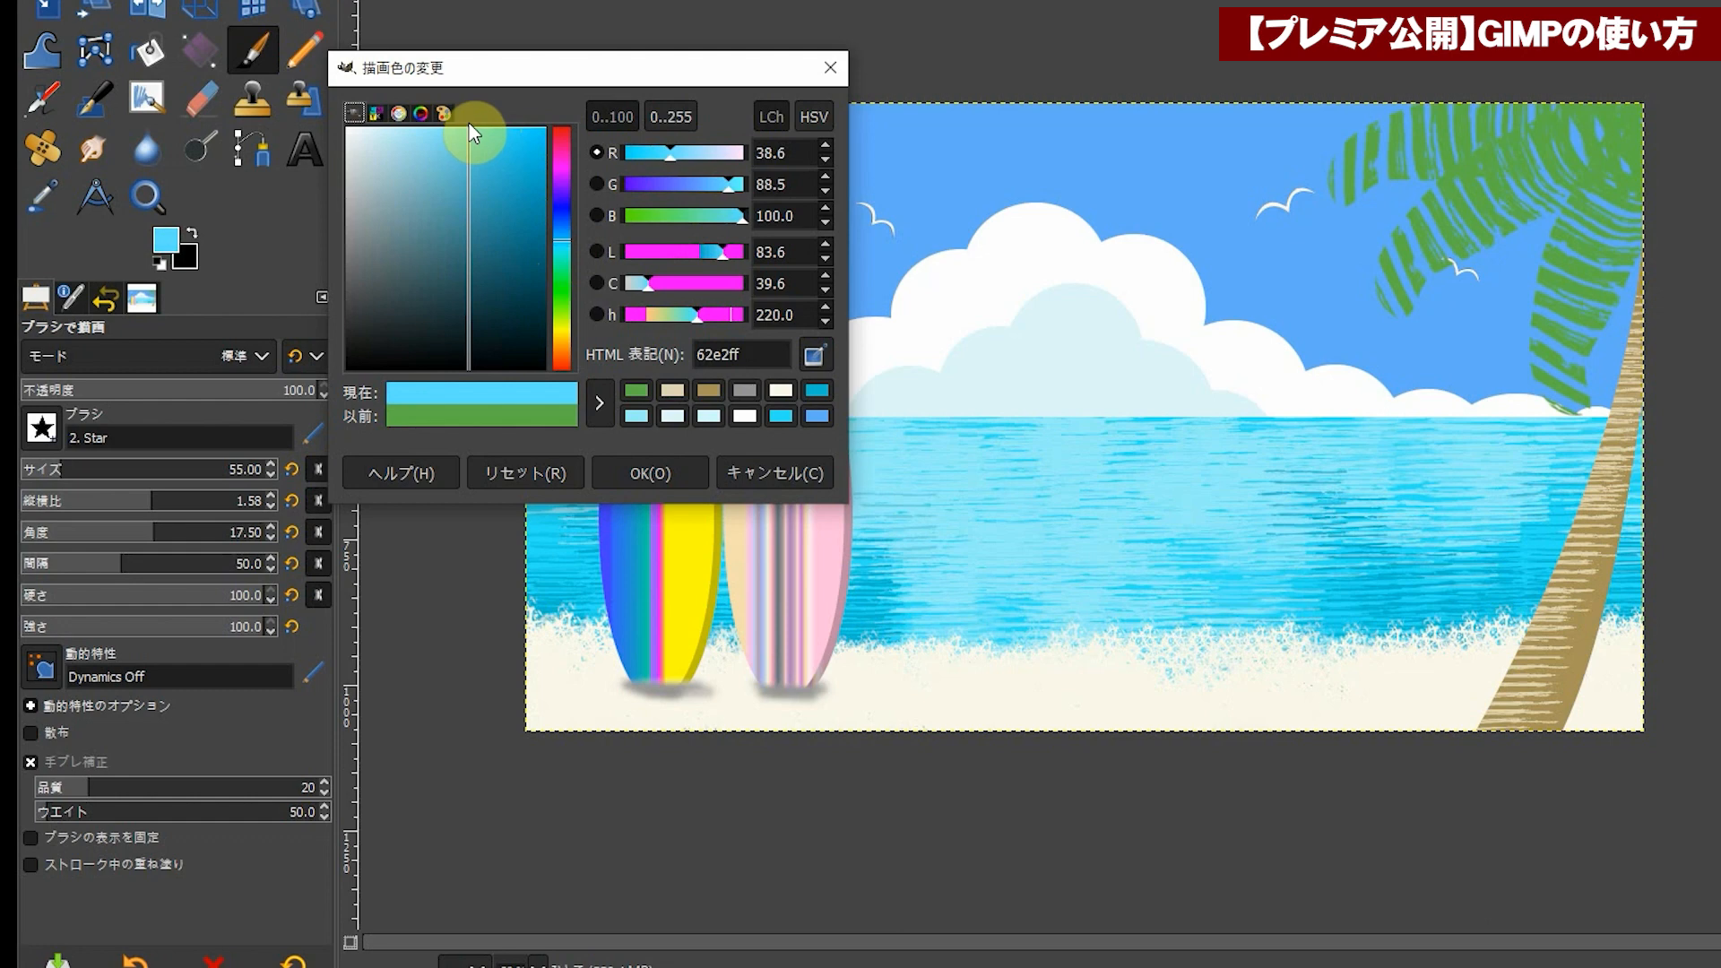
pyautogui.click(661, 469)
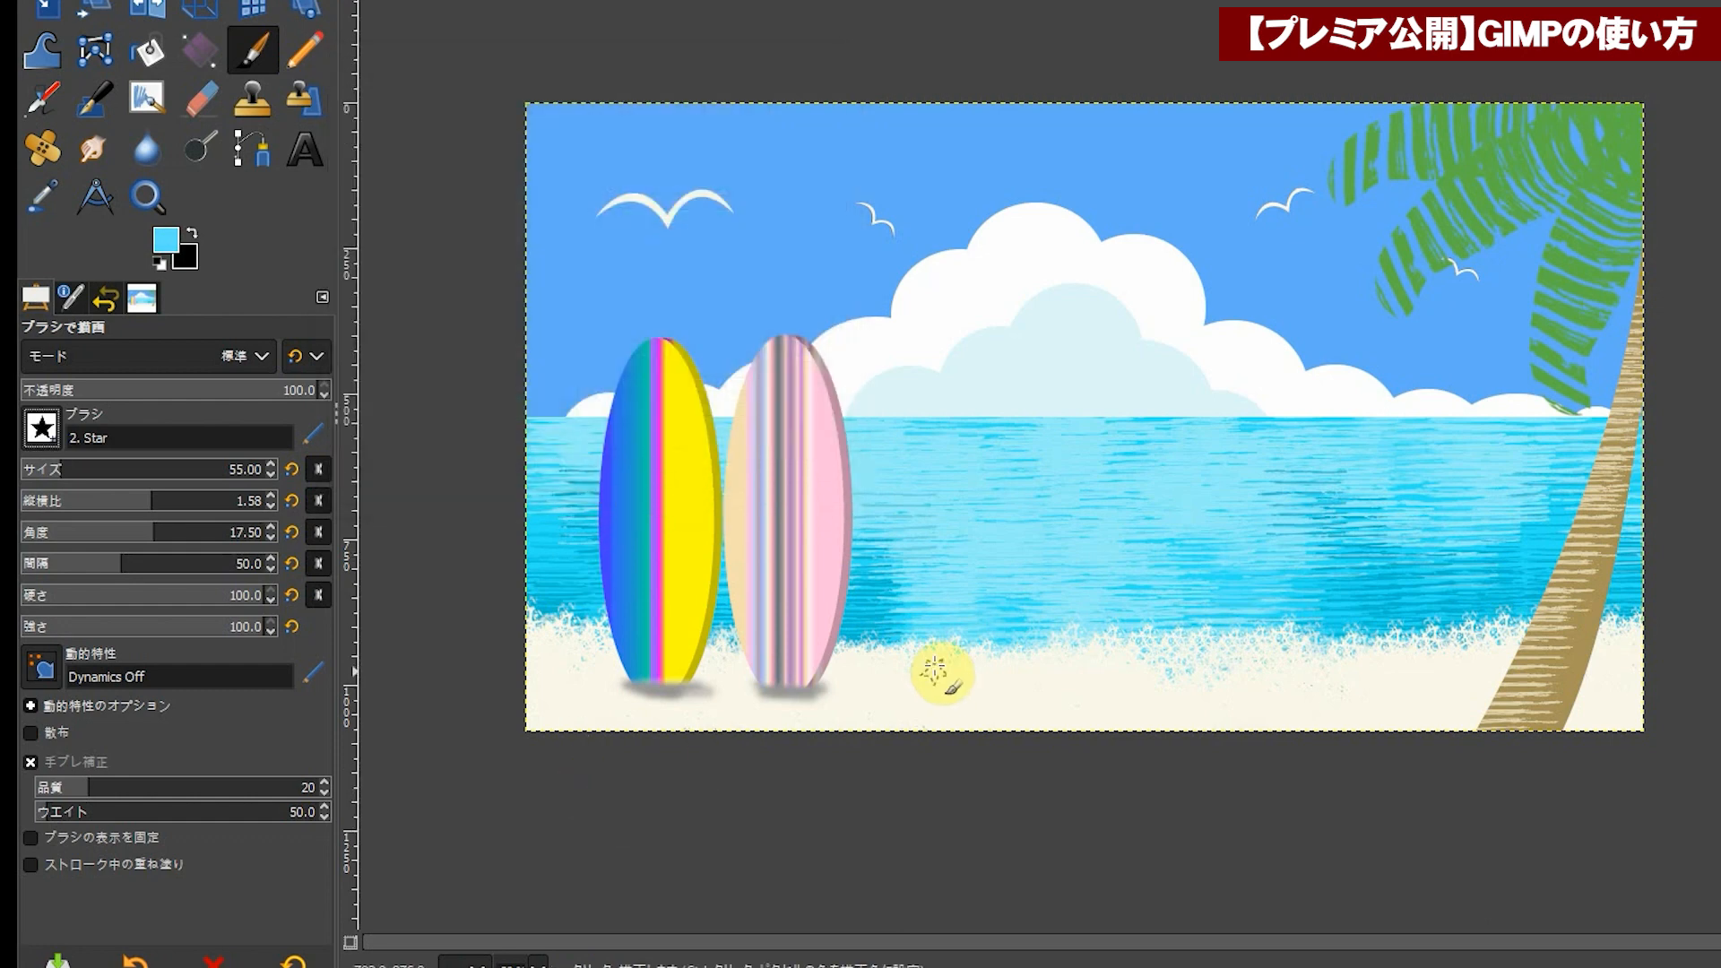
pyautogui.moveTo(113, 466); pyautogui.dragTo(69, 460)
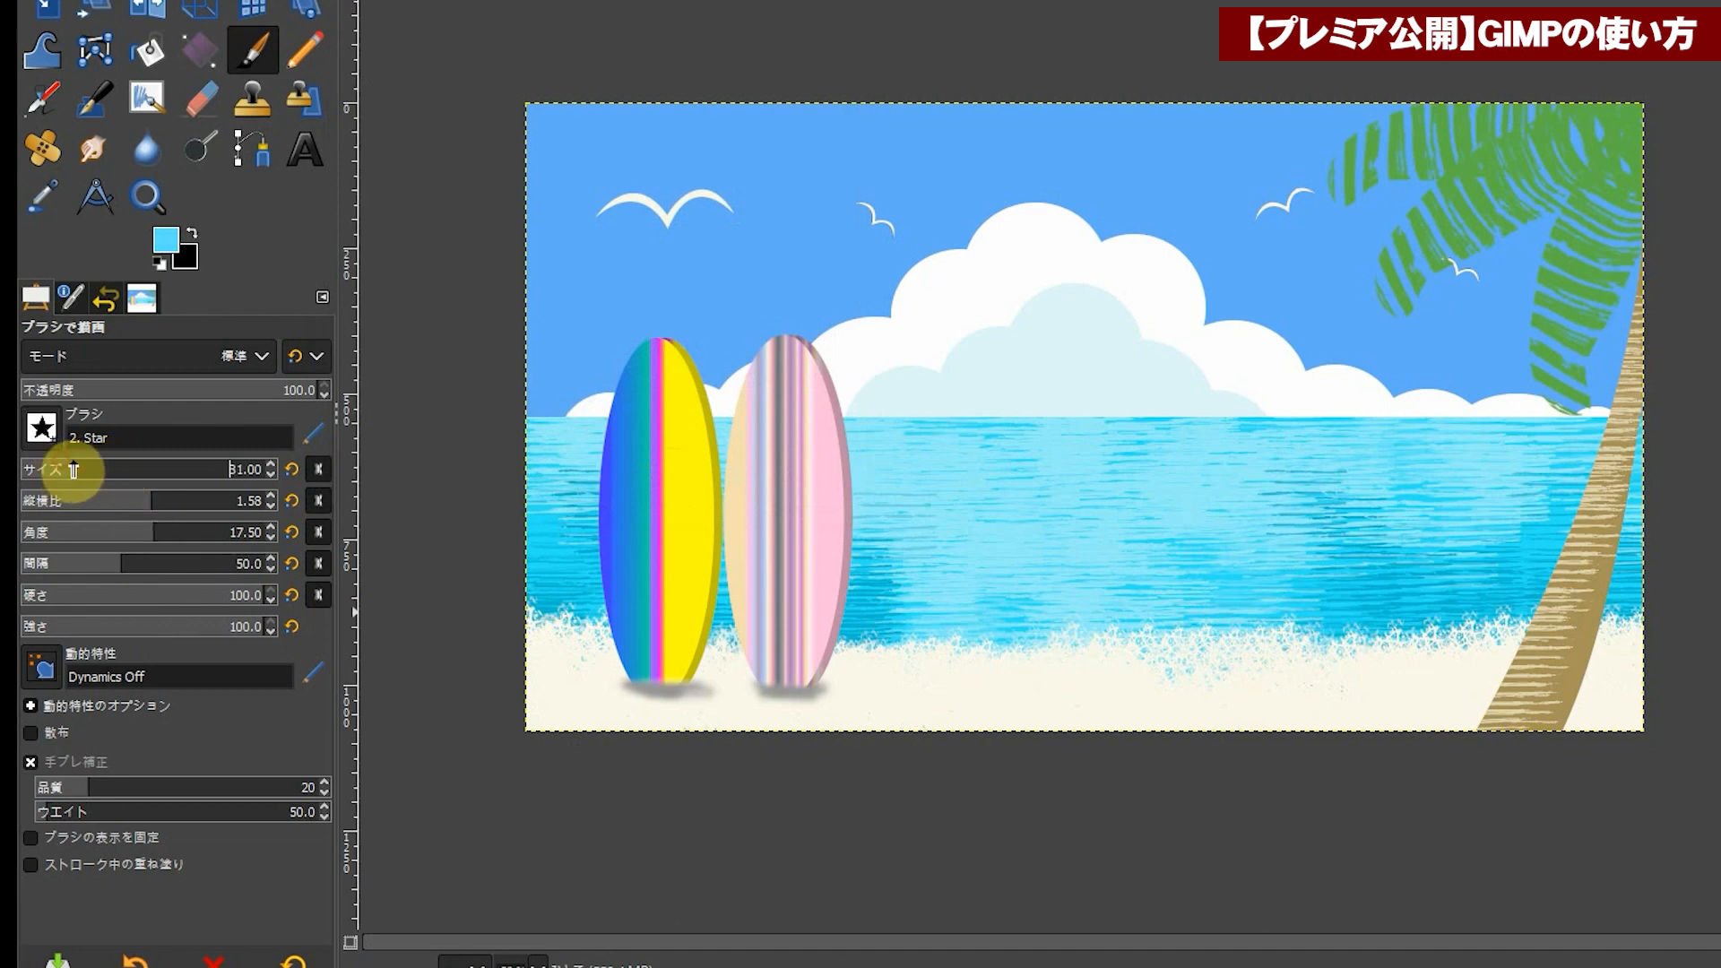
pyautogui.click(882, 688)
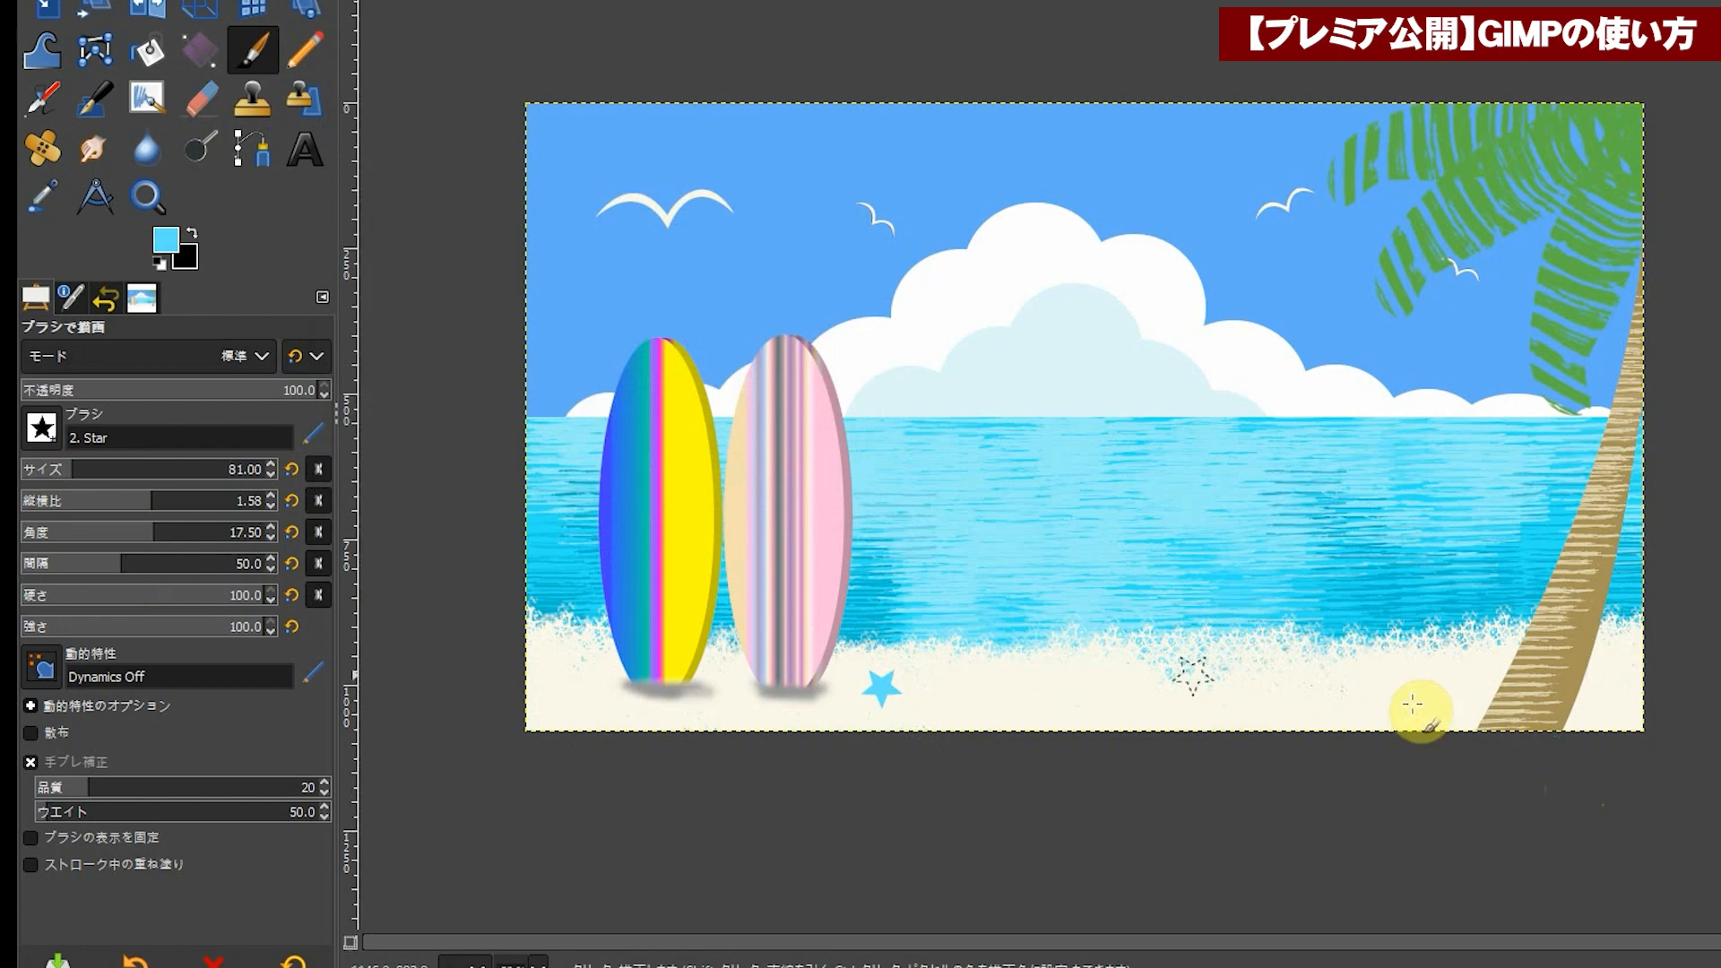
# Step: Paint one pink (f8aef4) star on the sand near the palm trunk, with brush size 109 and angle -40
pyautogui.click(78, 475)
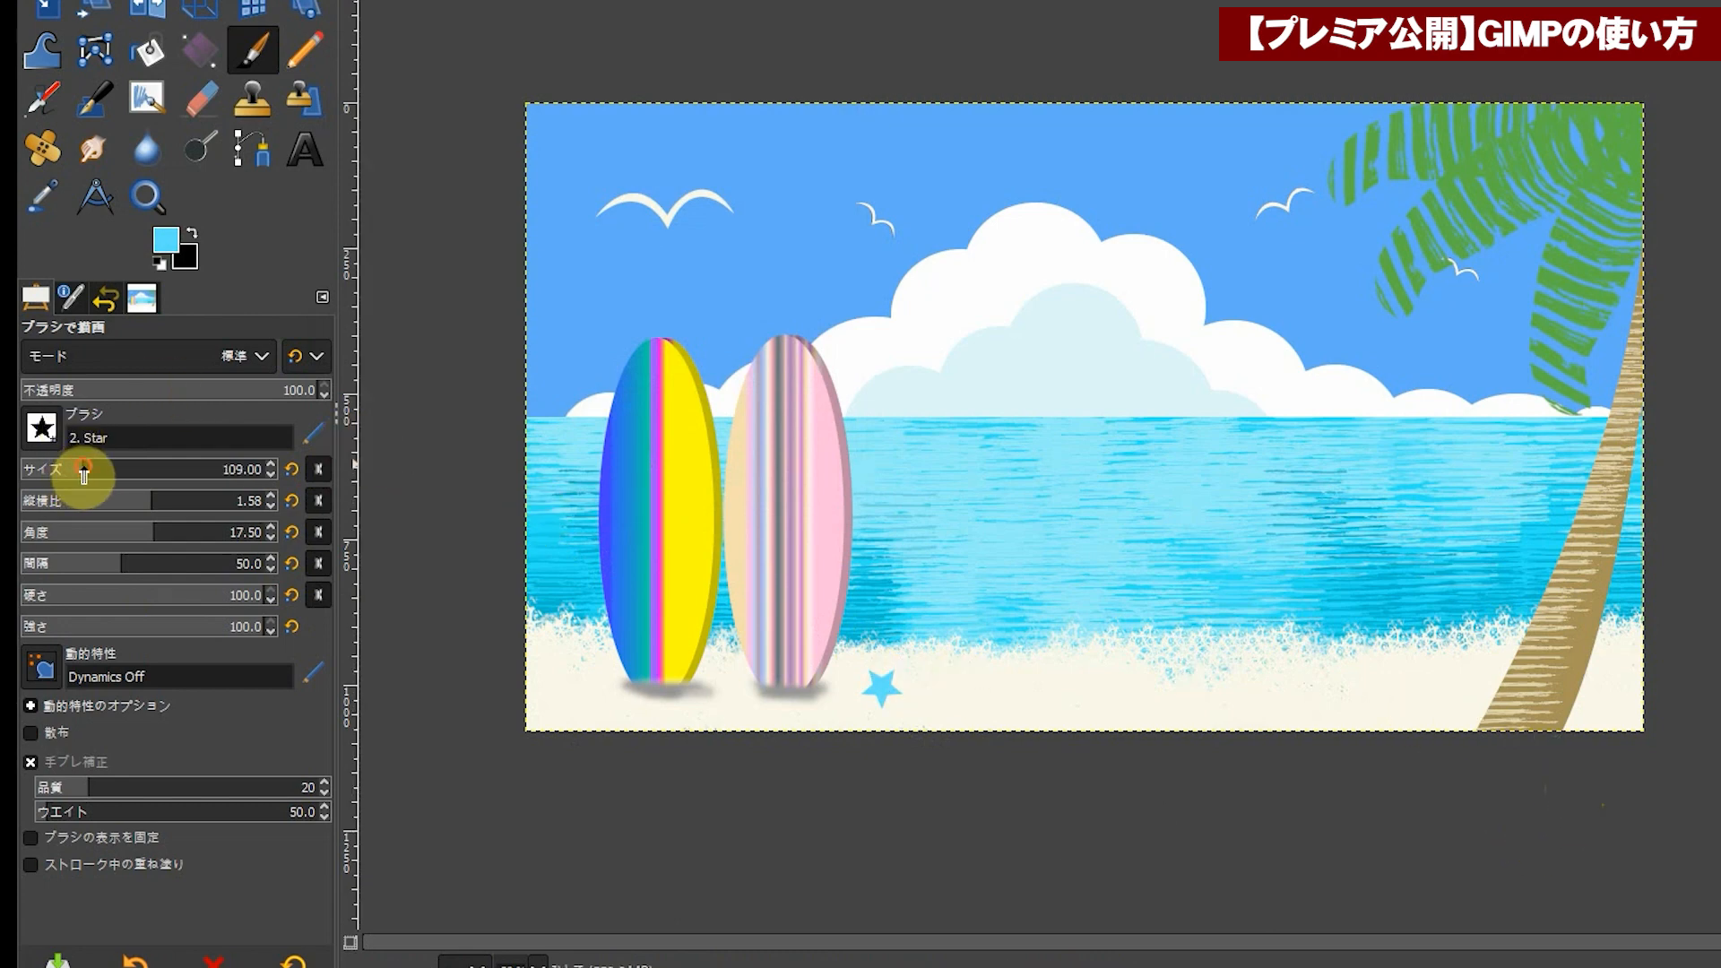
pyautogui.click(165, 242)
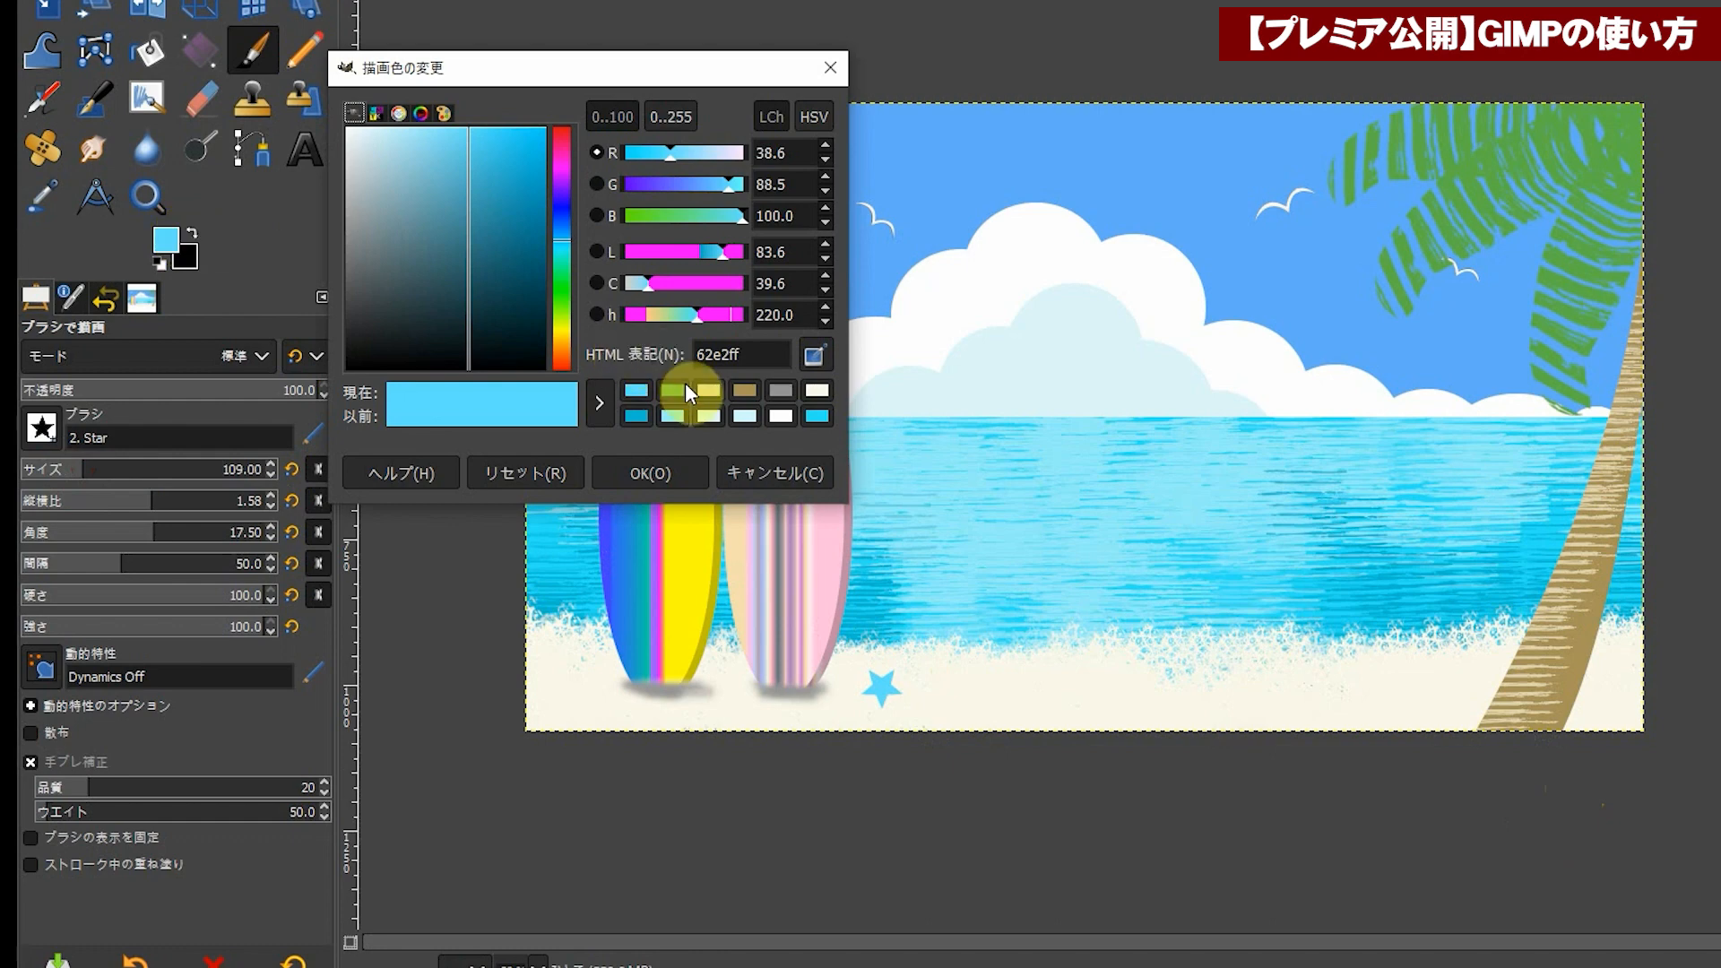
pyautogui.moveTo(561, 336); pyautogui.dragTo(409, 134)
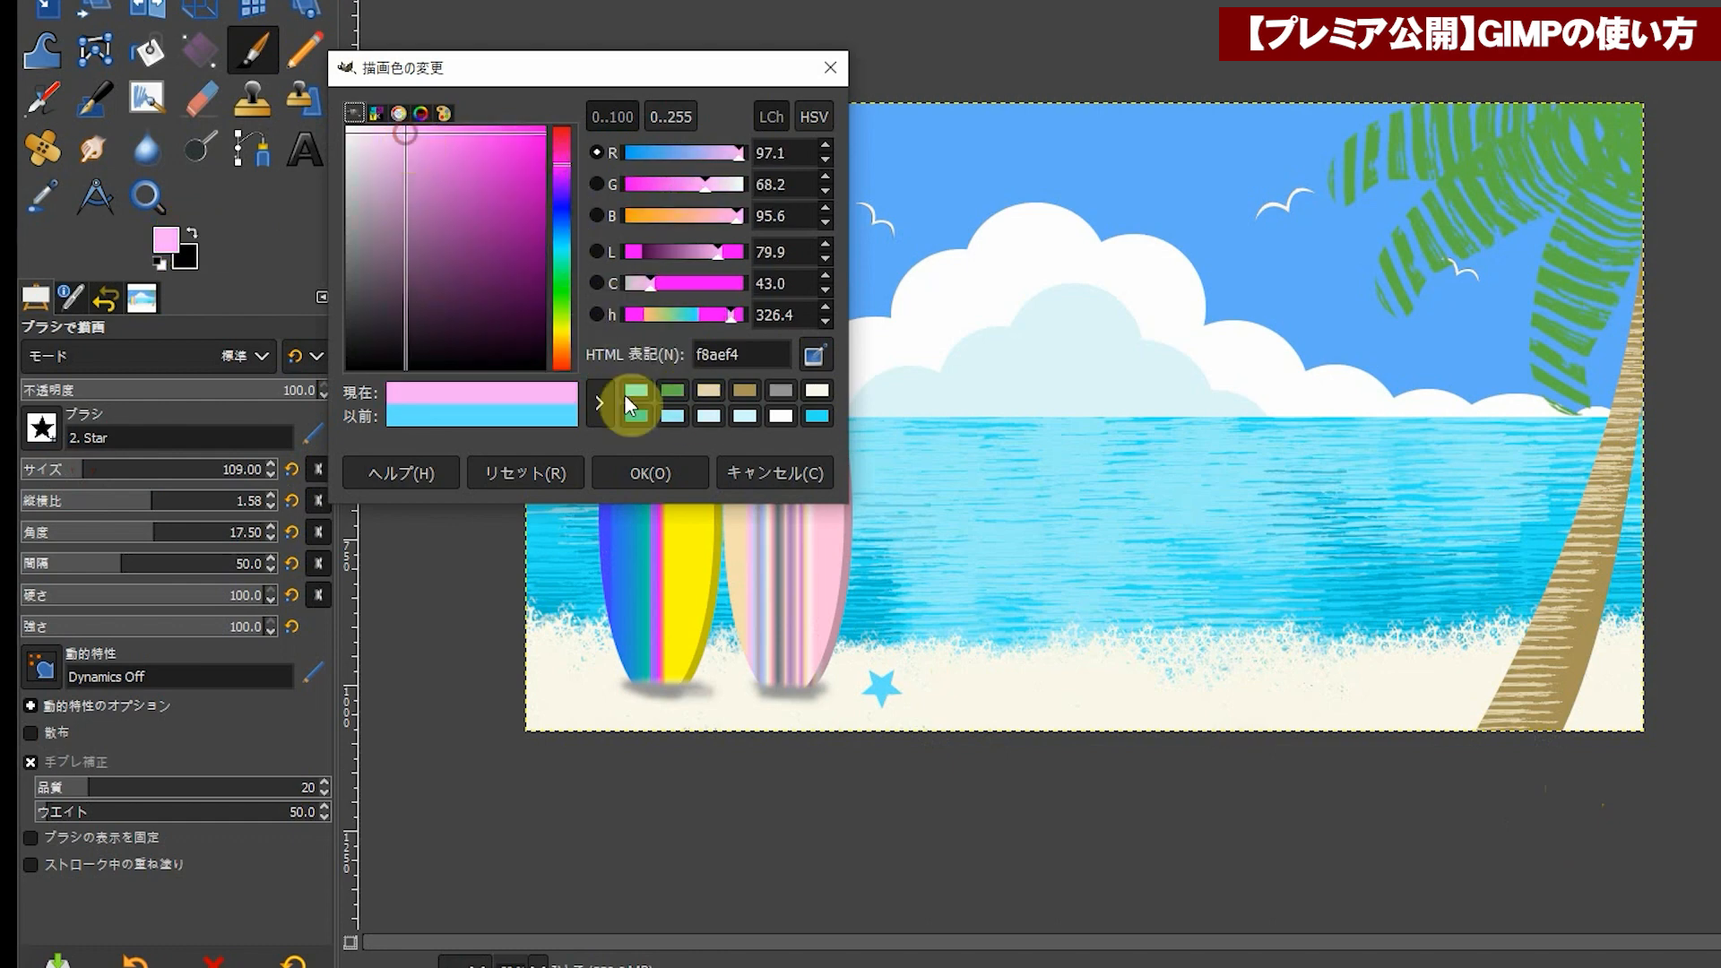
pyautogui.click(661, 468)
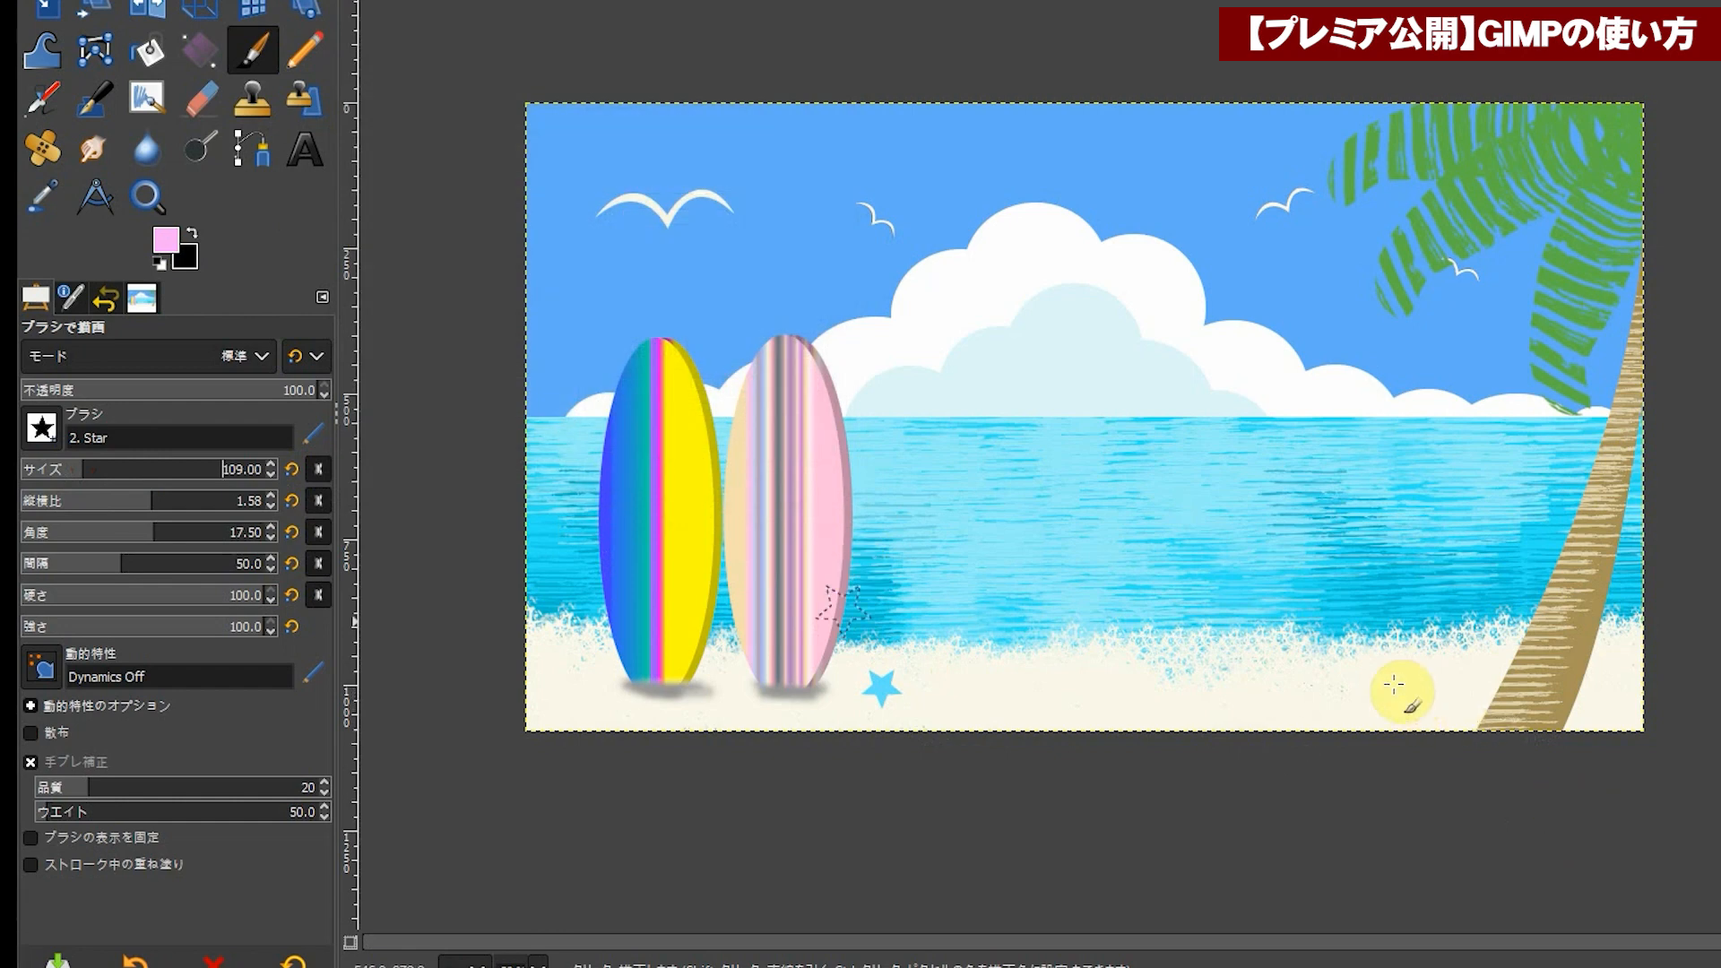
pyautogui.moveTo(154, 538); pyautogui.dragTo(132, 538)
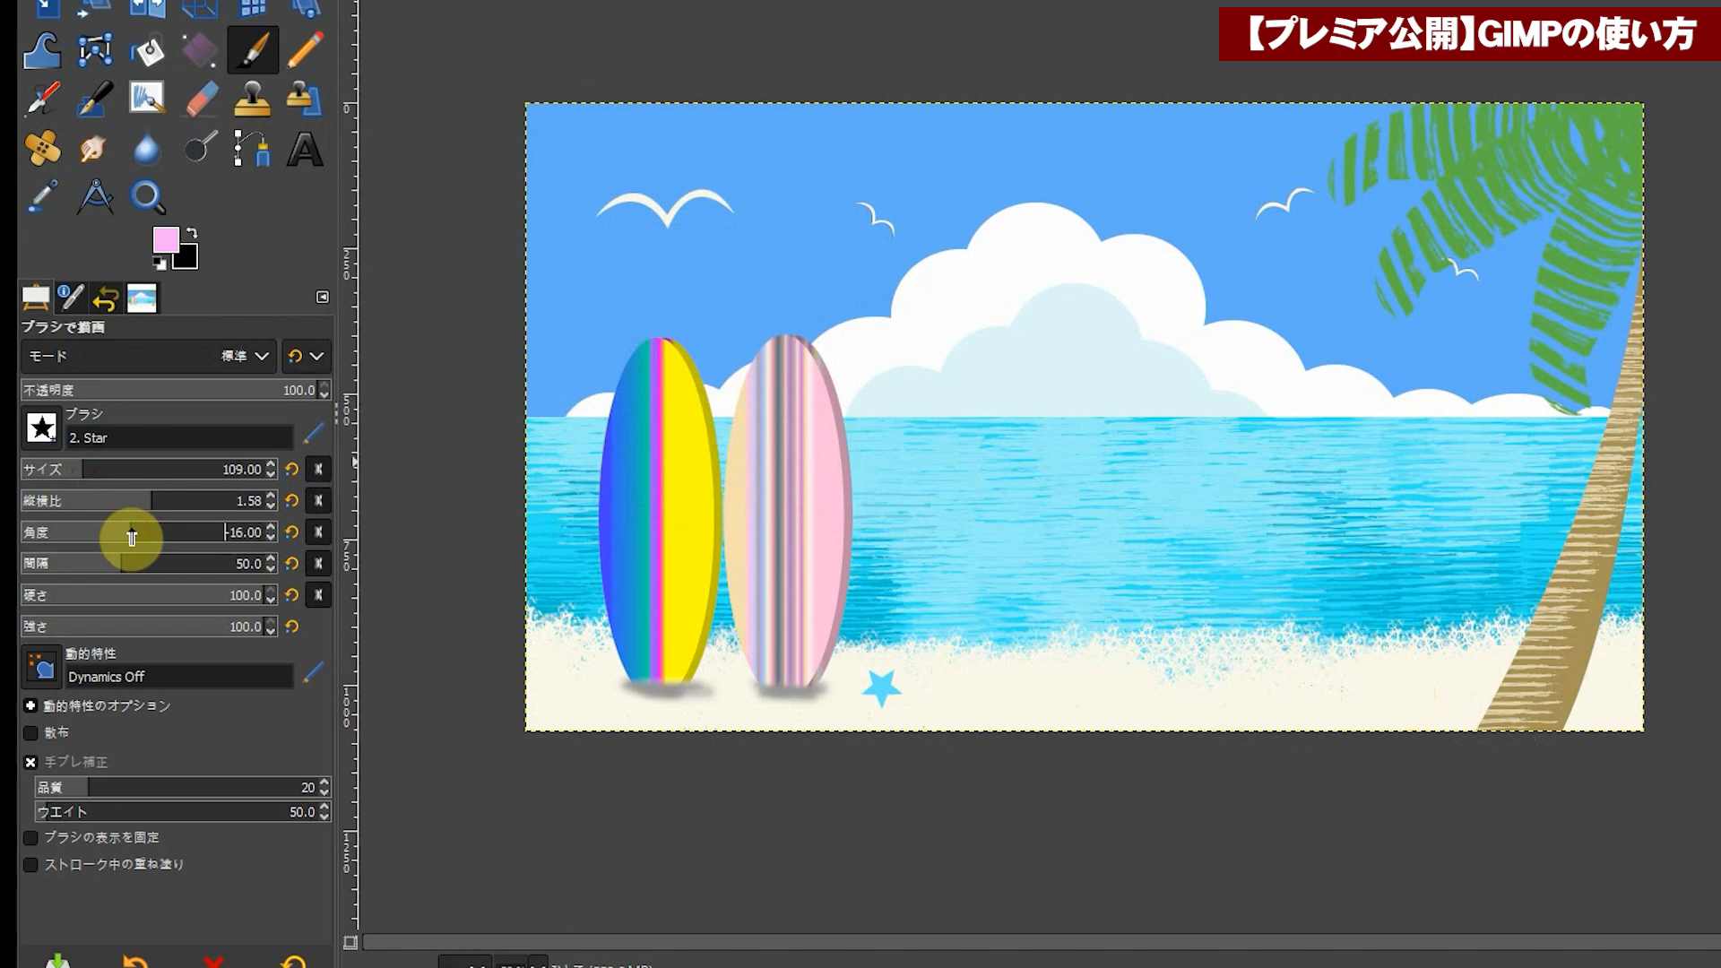
pyautogui.moveTo(166, 535); pyautogui.dragTo(106, 538)
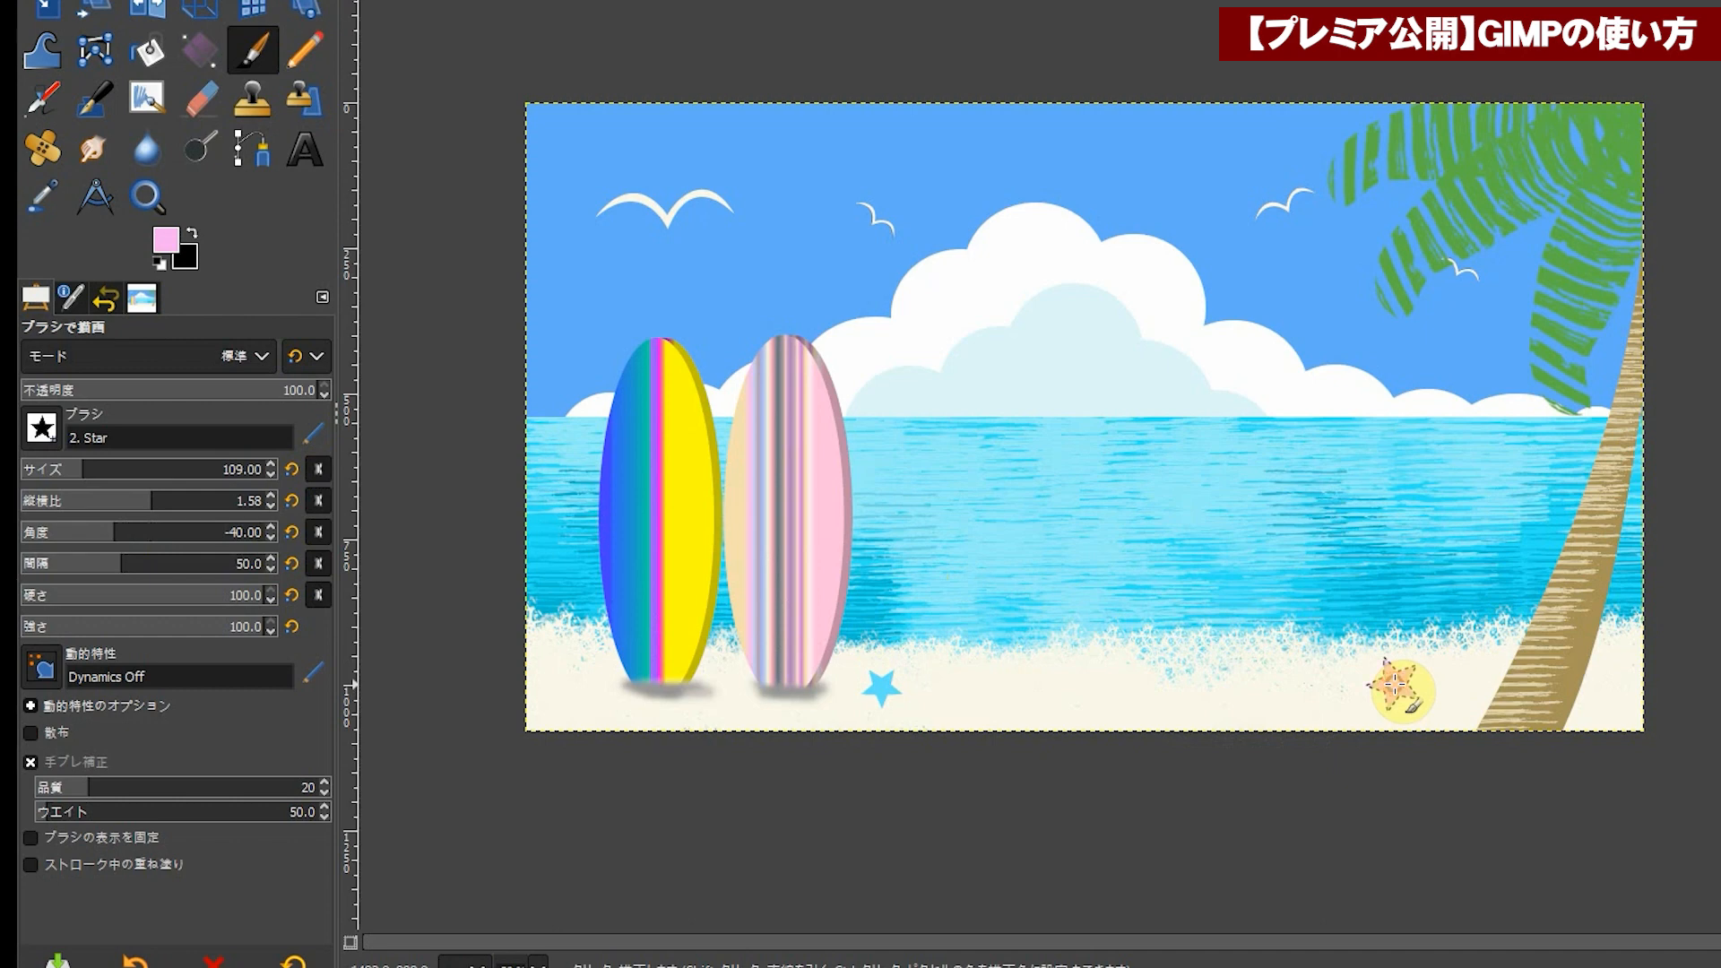
pyautogui.click(1394, 681)
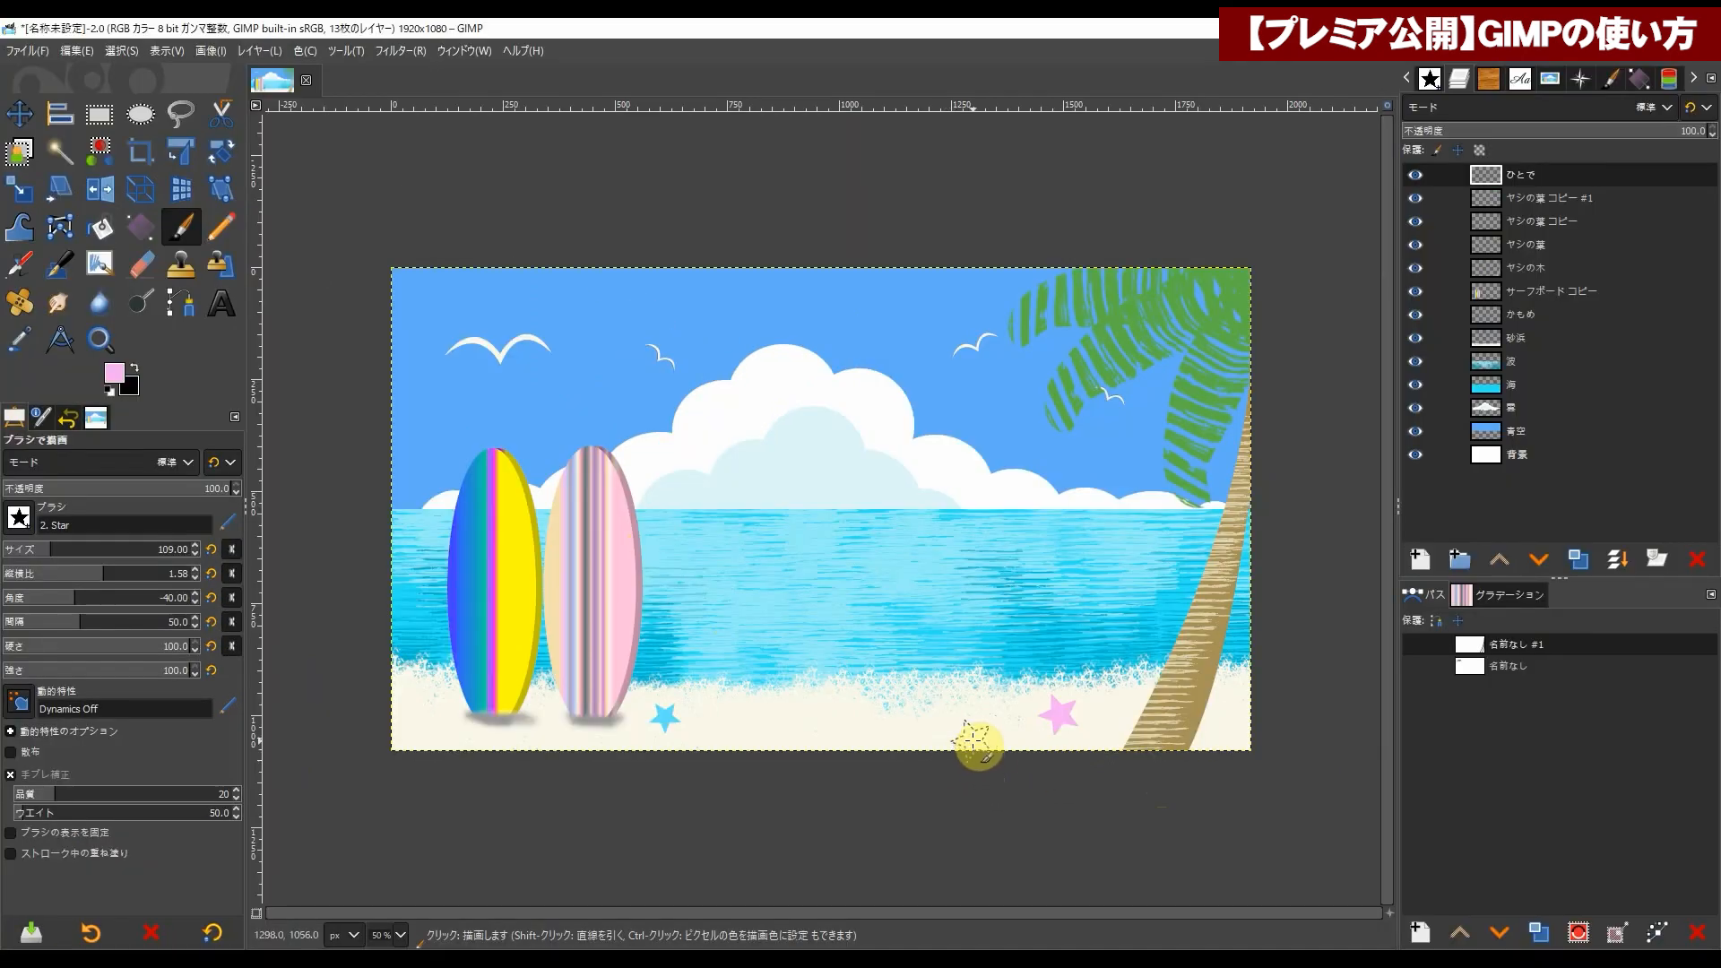
# Step: Tilt the ひとで layer in 3D by X 56.85, Y 7.46 and Z -3.44, and move the starfish back down onto the sand
pyautogui.click(180, 192)
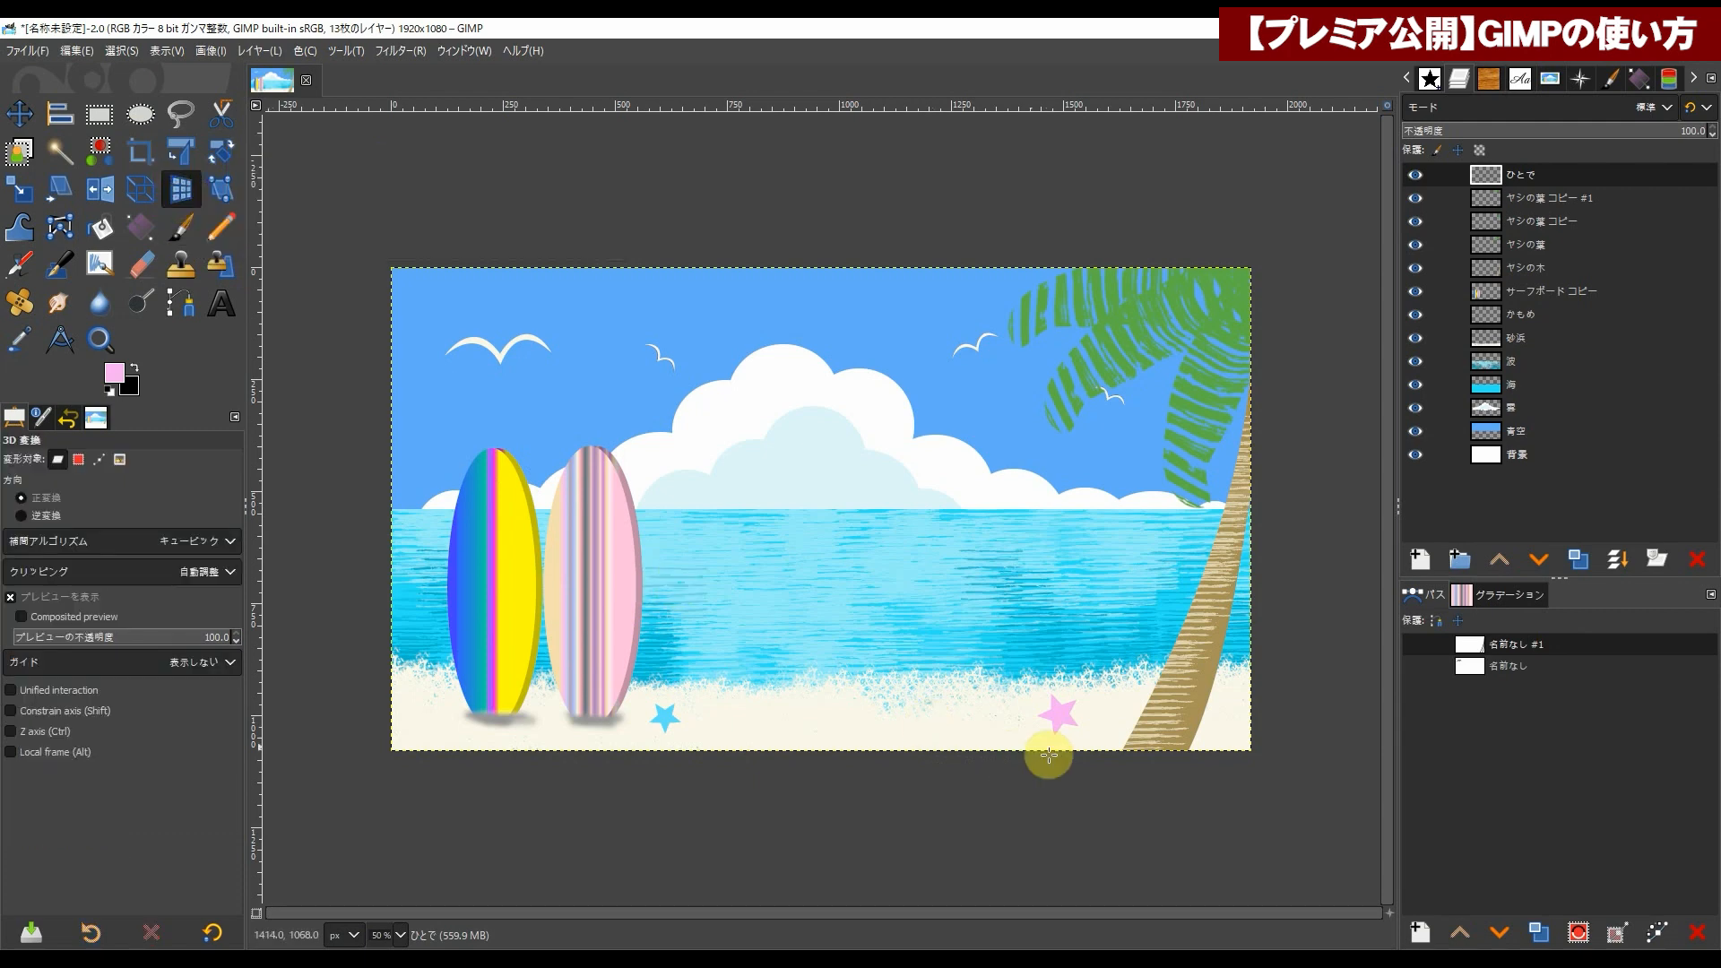
pyautogui.moveTo(932, 672); pyautogui.dragTo(953, 532)
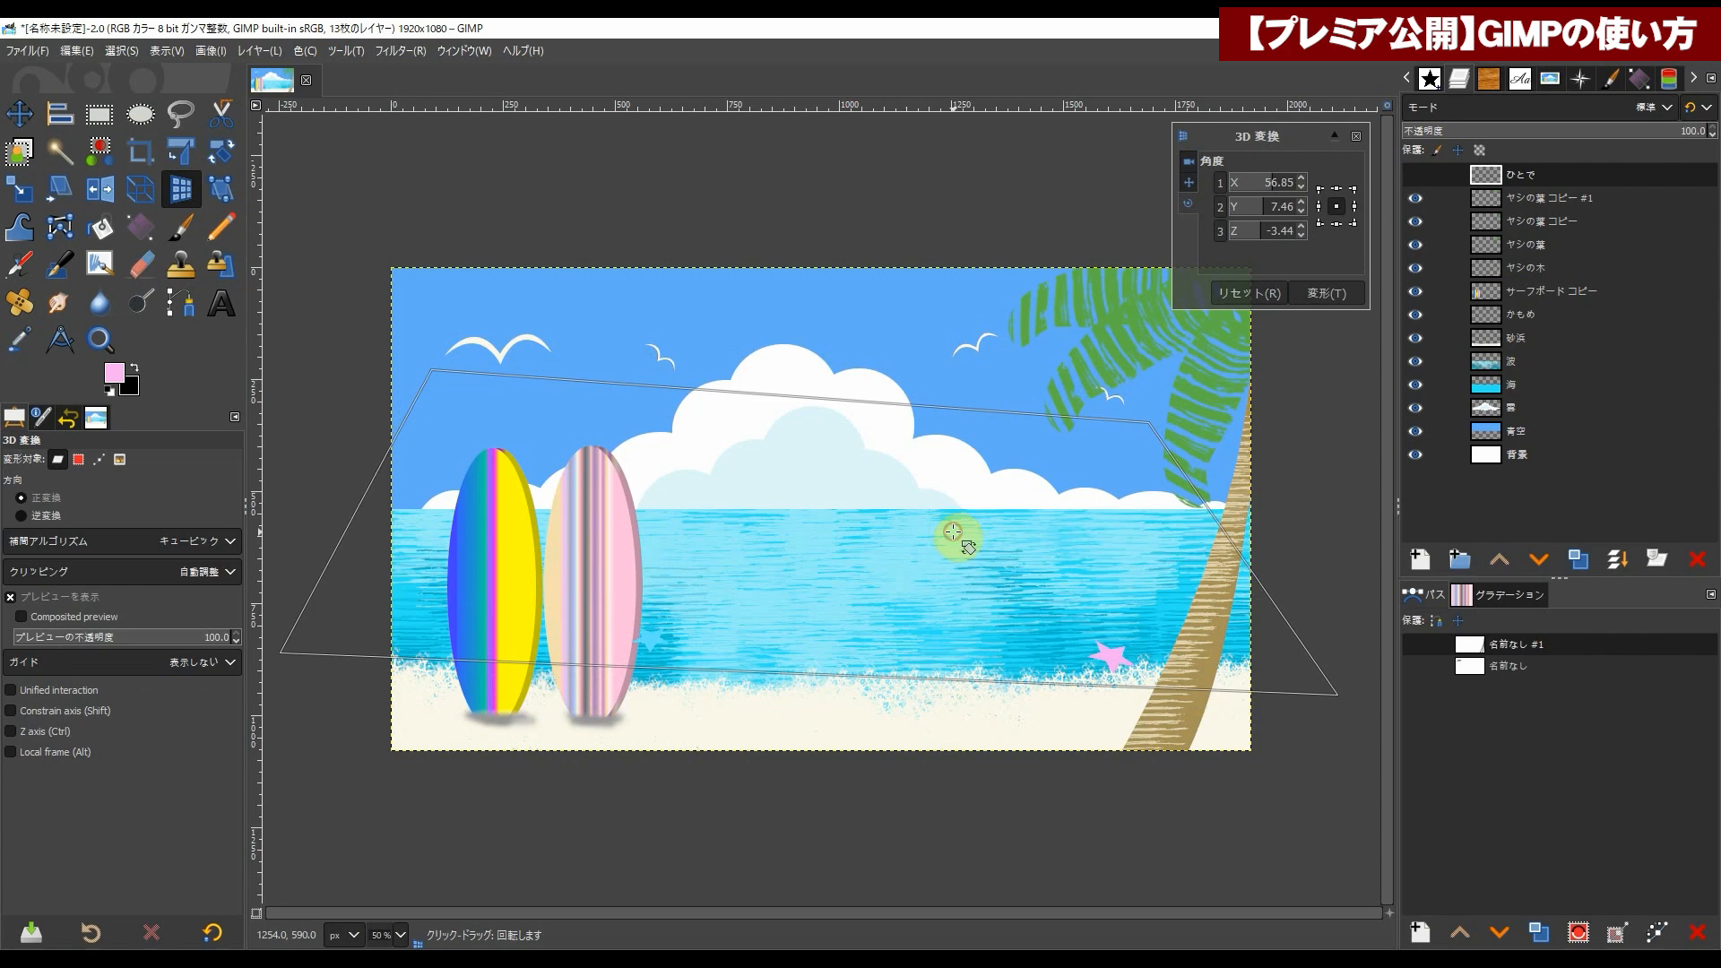
pyautogui.click(20, 114)
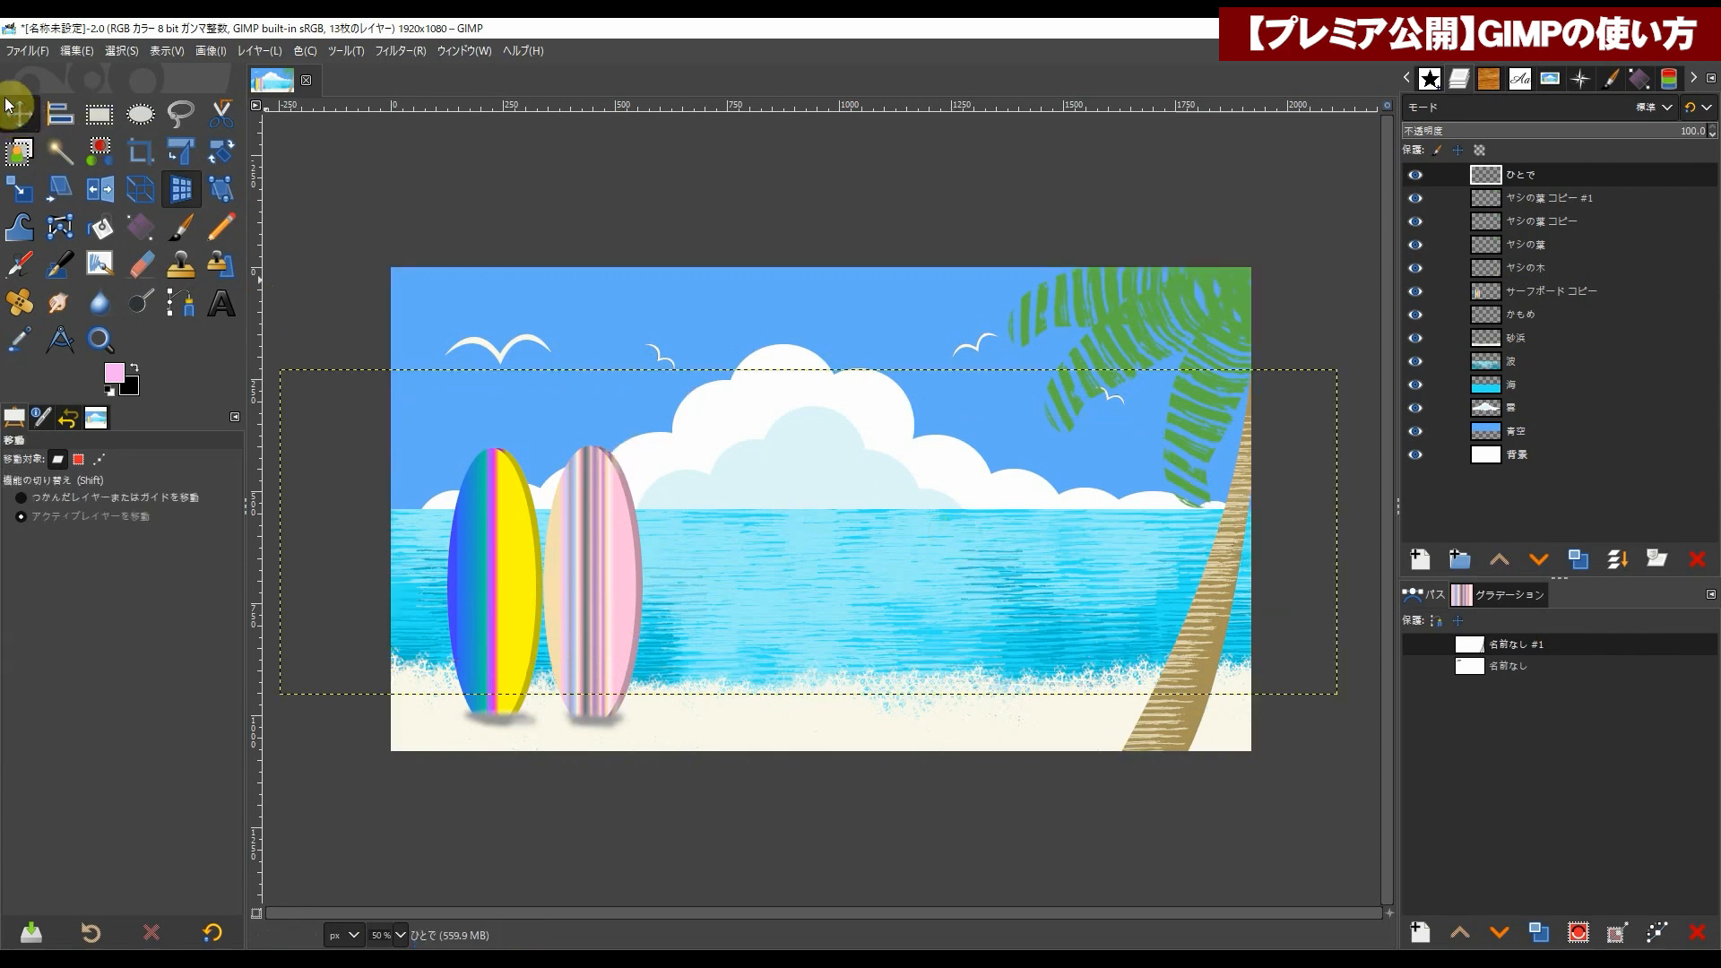
pyautogui.moveTo(880, 630); pyautogui.dragTo(870, 702)
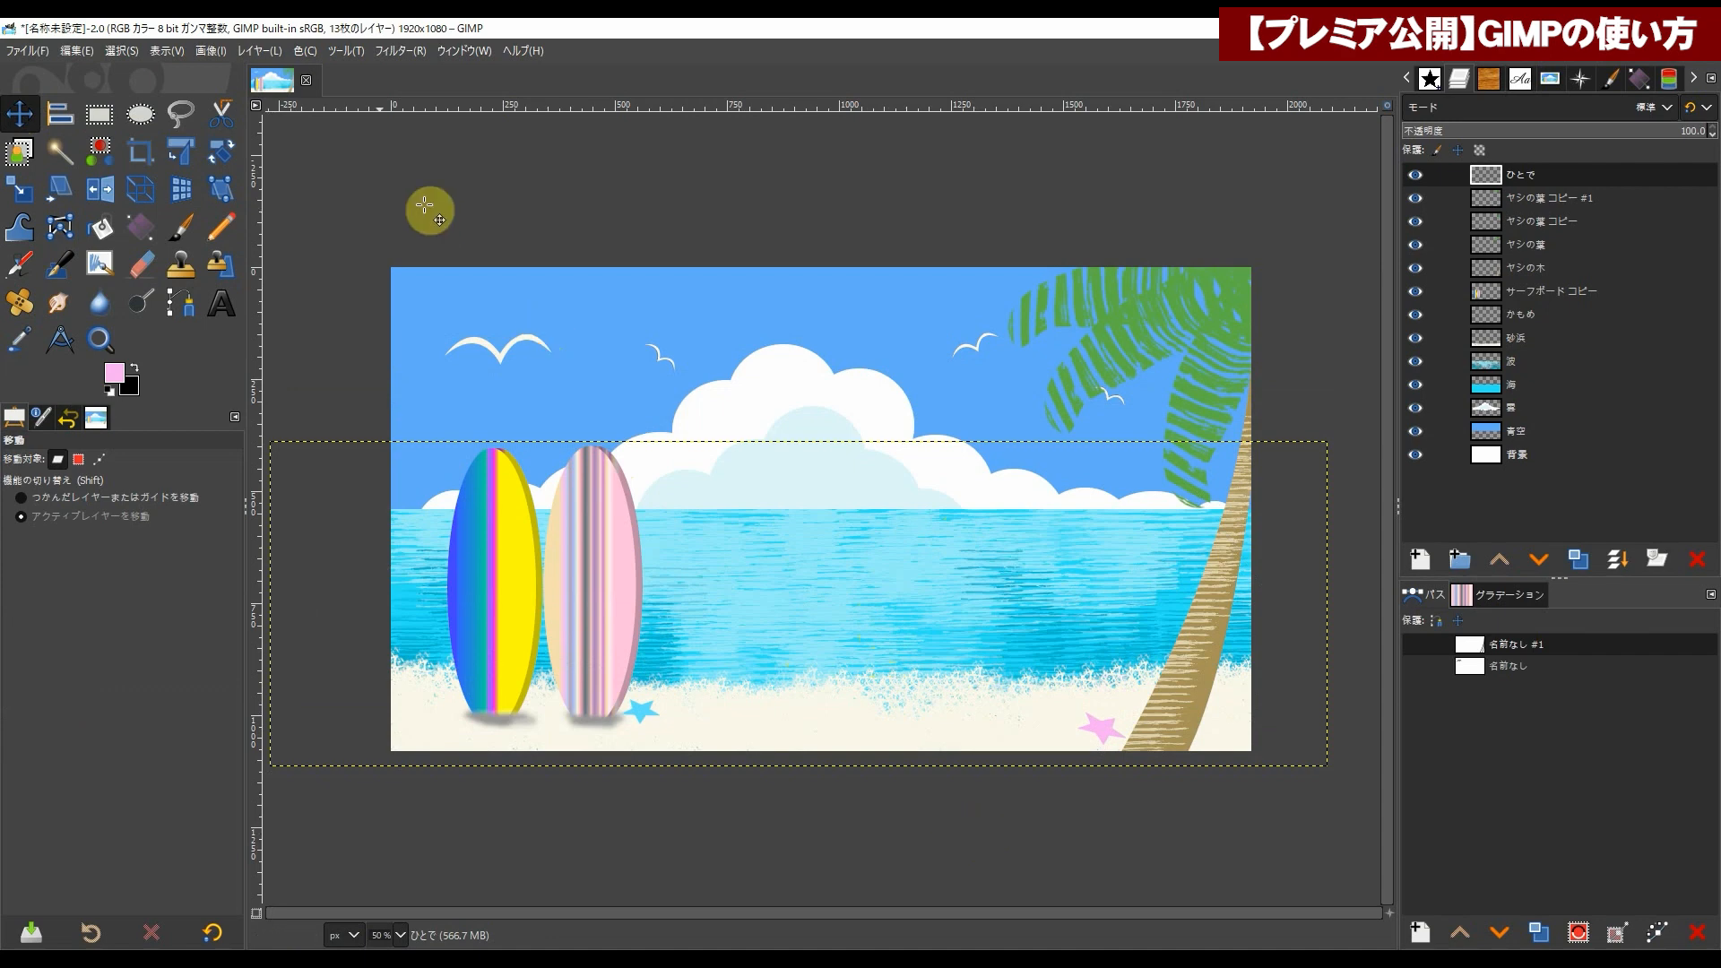
# Step: Apply a drop shadow to the ひとで layer with X and Y offsets of 5.134
pyautogui.click(391, 52)
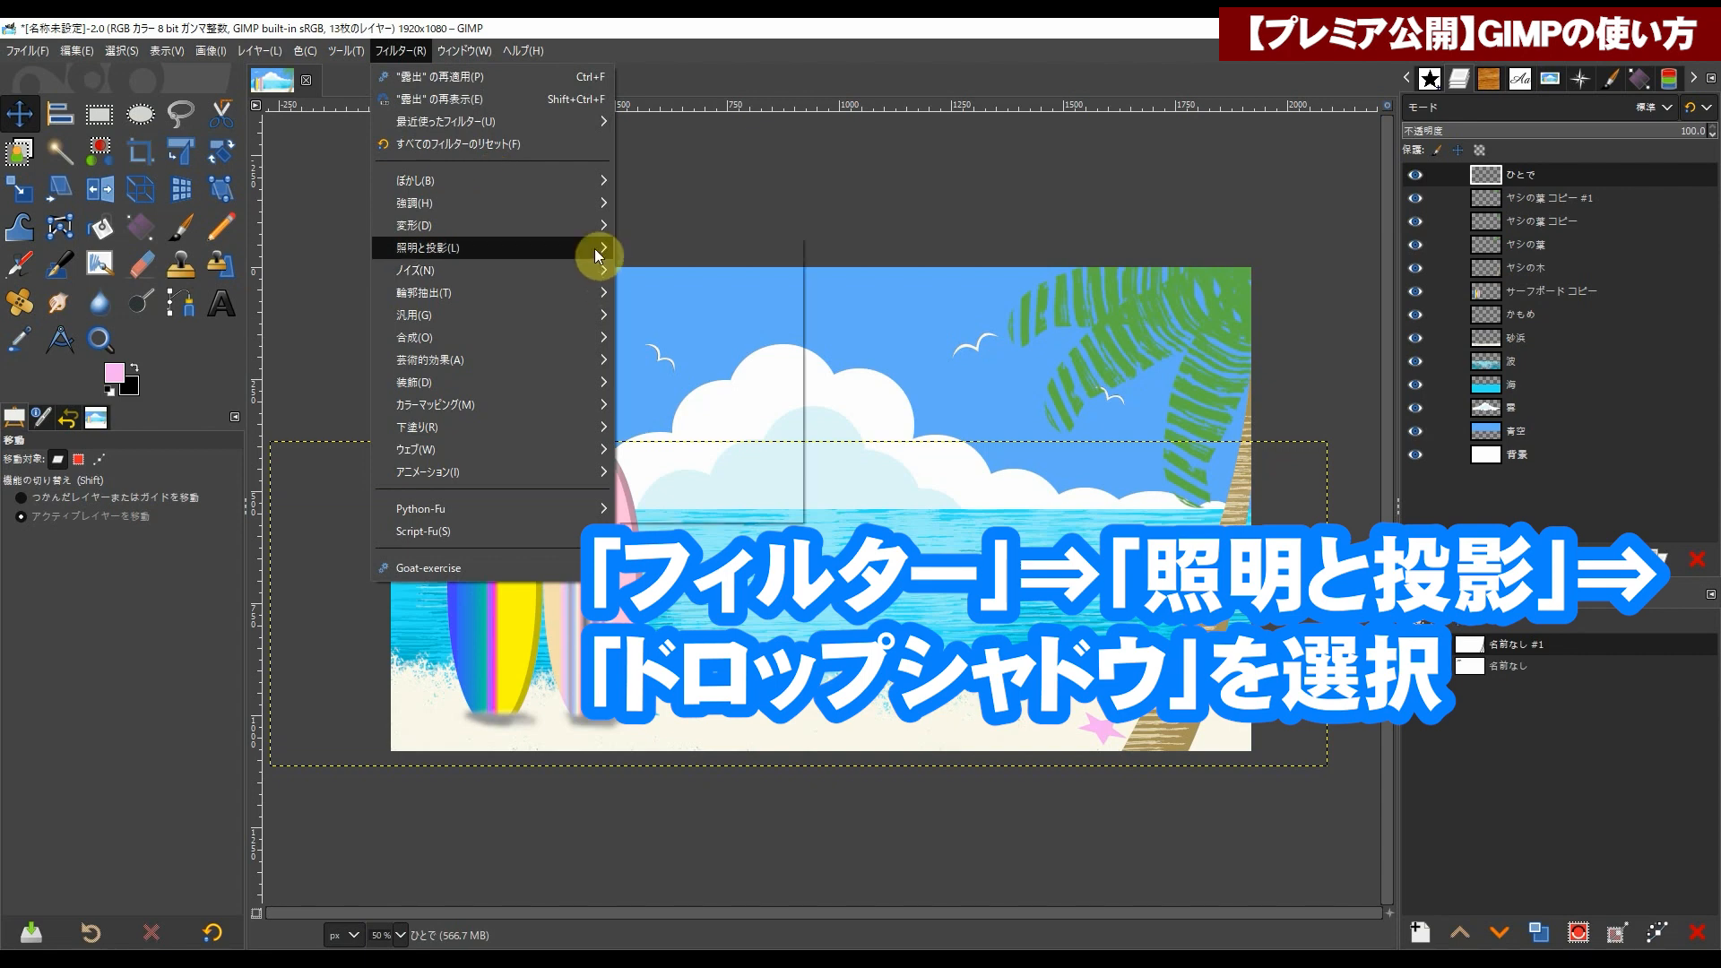
pyautogui.moveTo(597, 256)
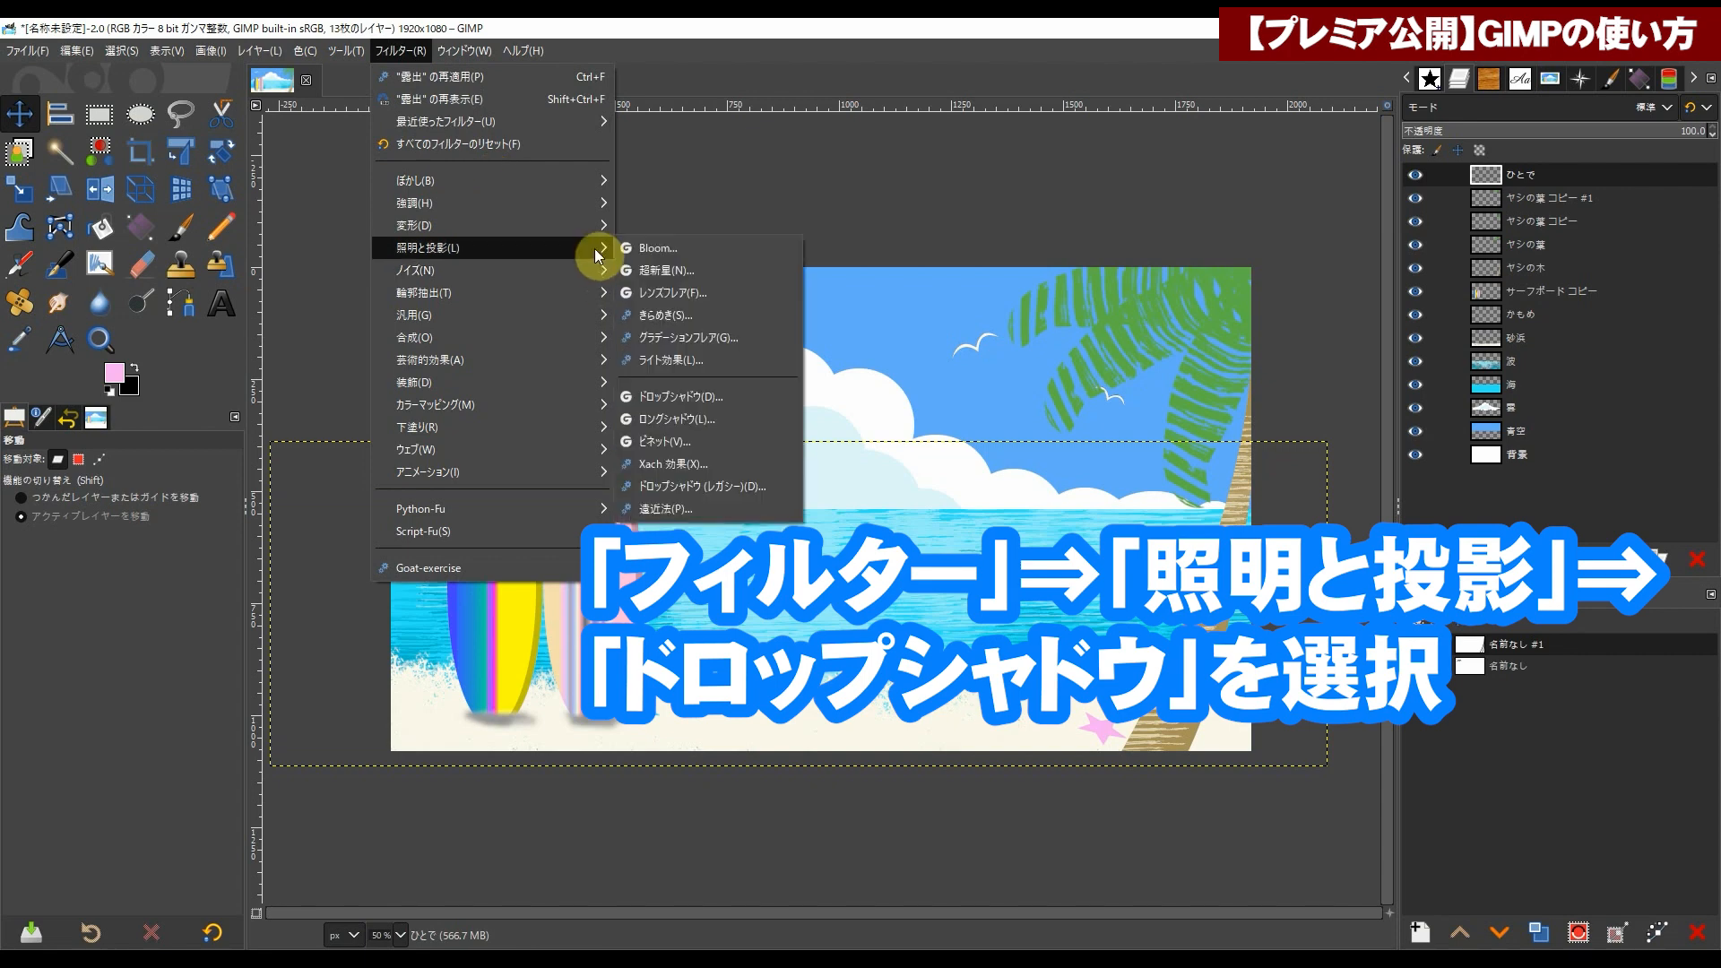
pyautogui.click(727, 396)
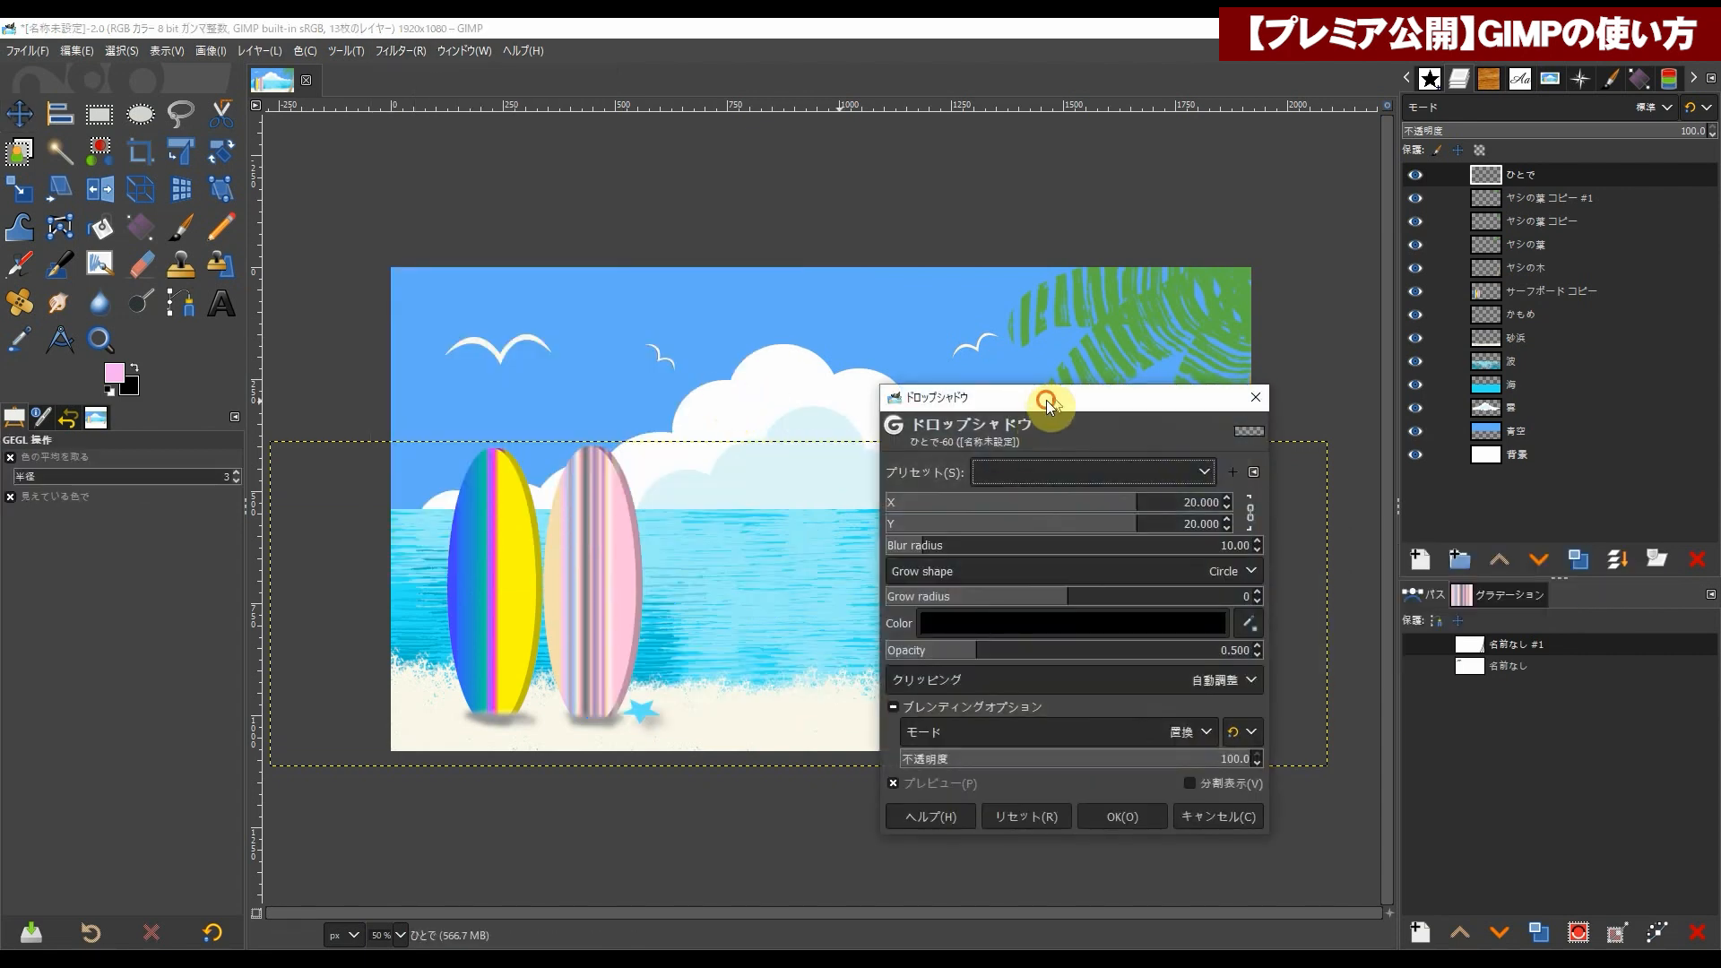
pyautogui.moveTo(1046, 399); pyautogui.dragTo(1234, 127)
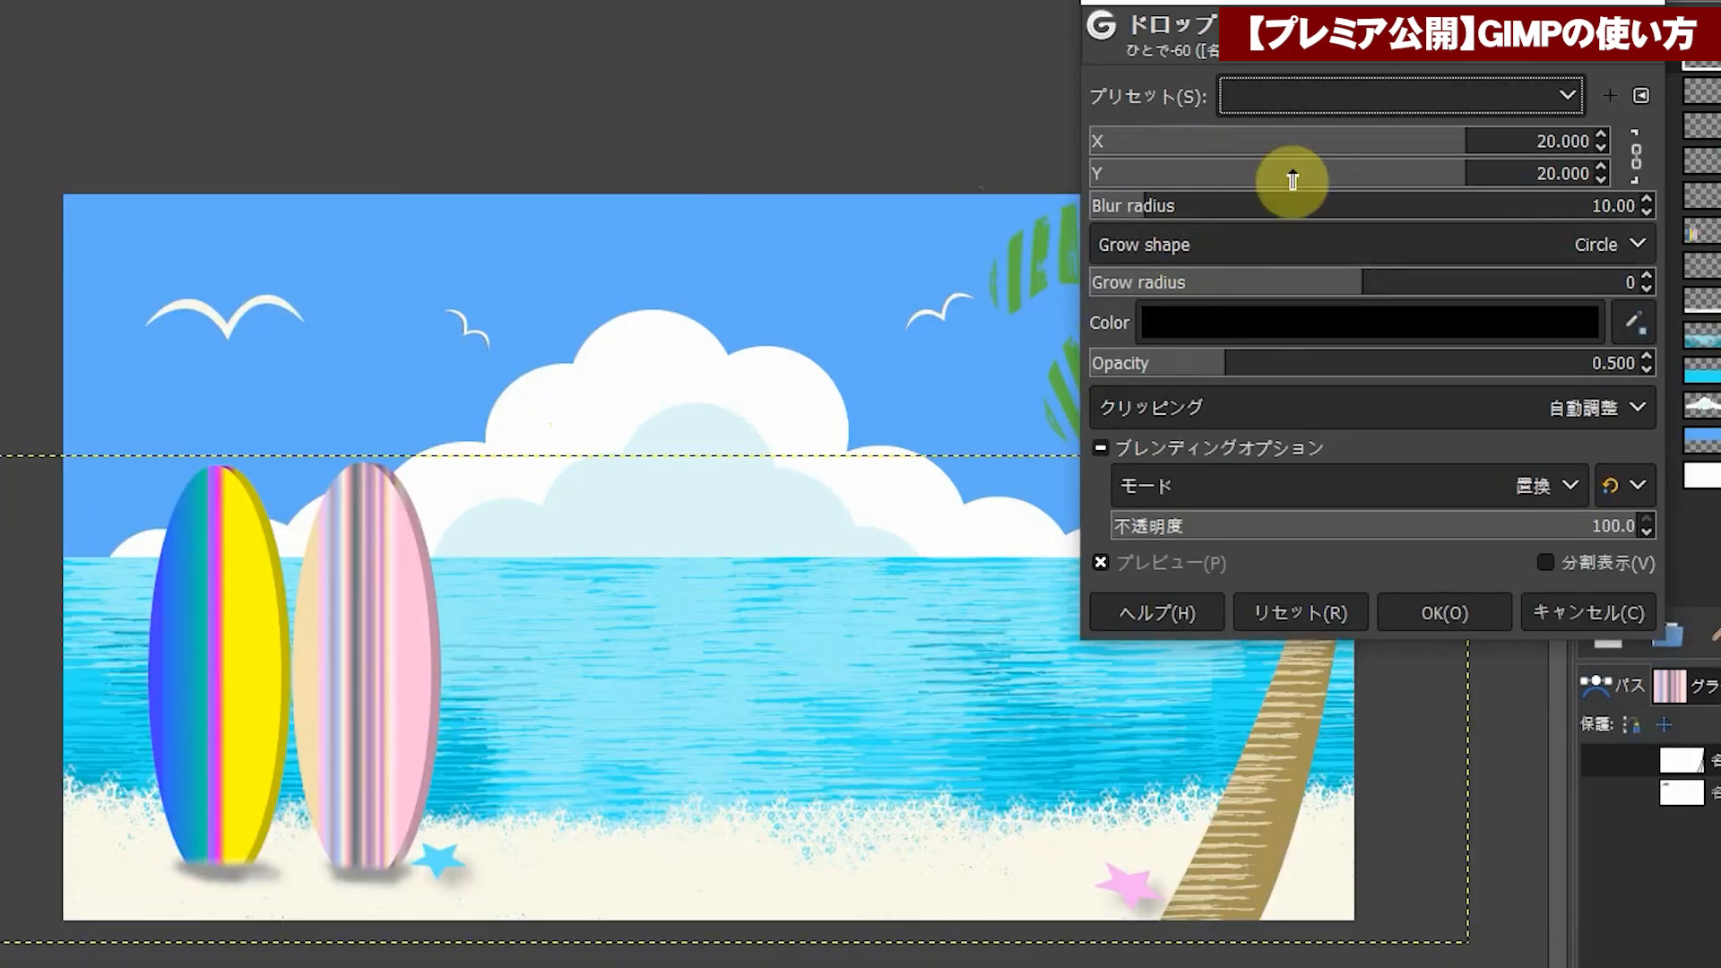
pyautogui.moveTo(1455, 158); pyautogui.dragTo(1372, 149)
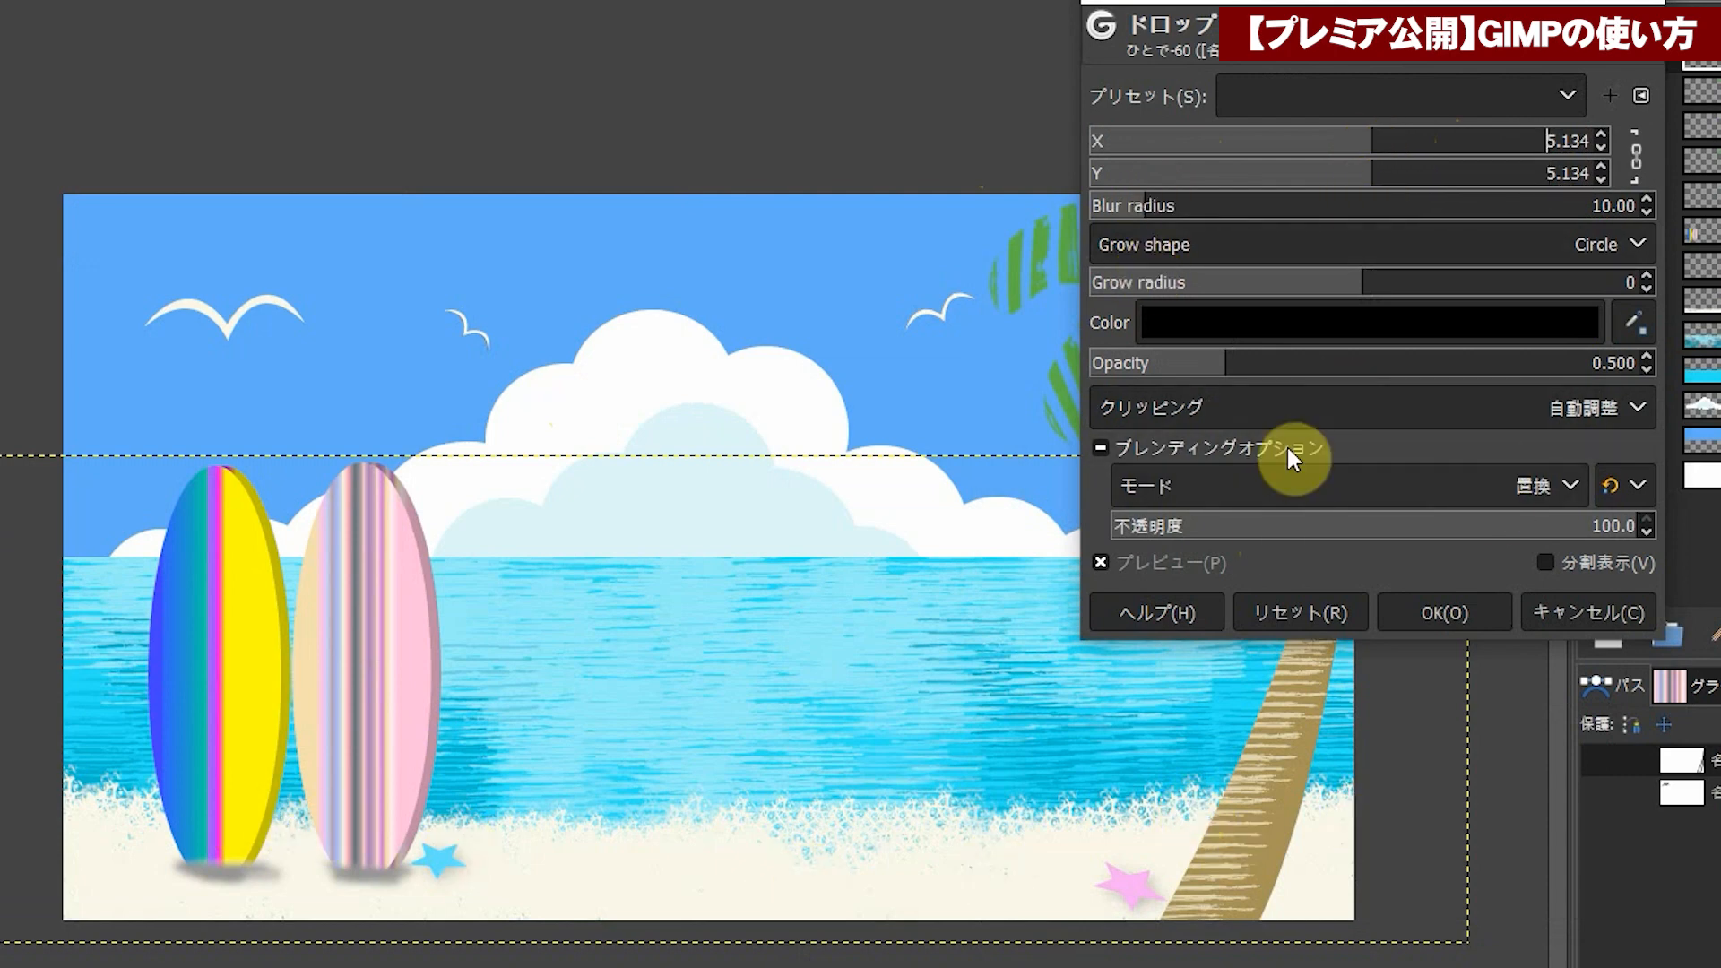
pyautogui.click(1427, 611)
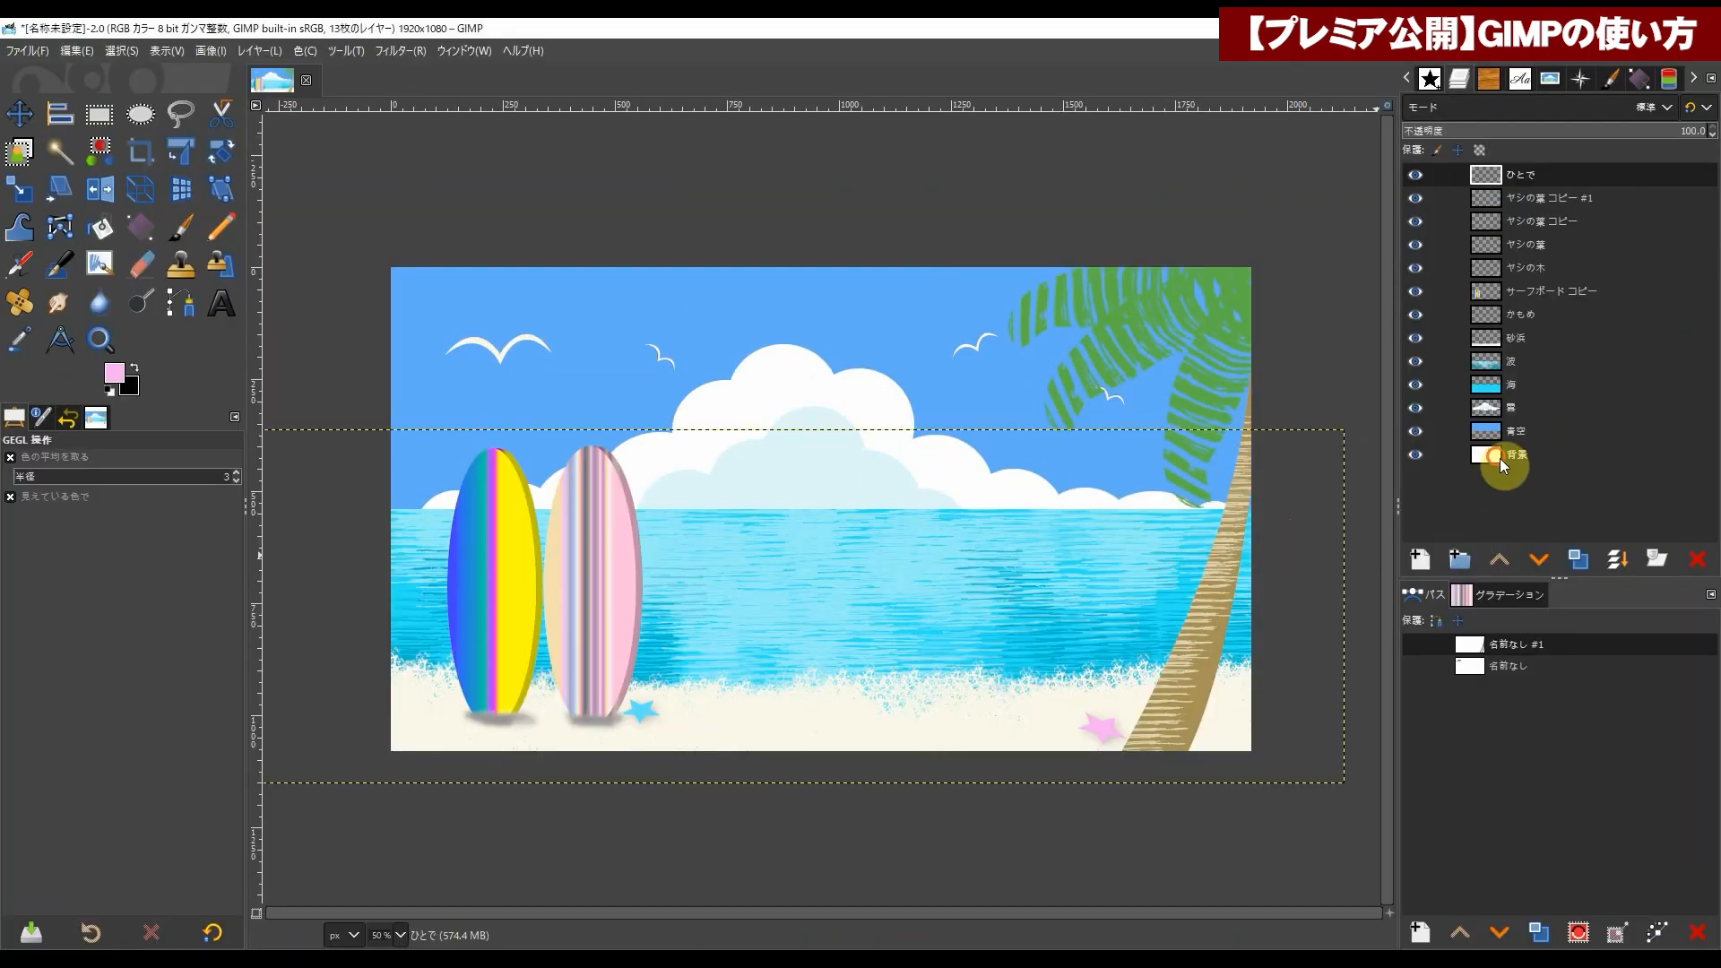
# Step: Apply a Lens Flare to the 青空 layer with X position 0.045 and Y position 0.063
pyautogui.click(1500, 461)
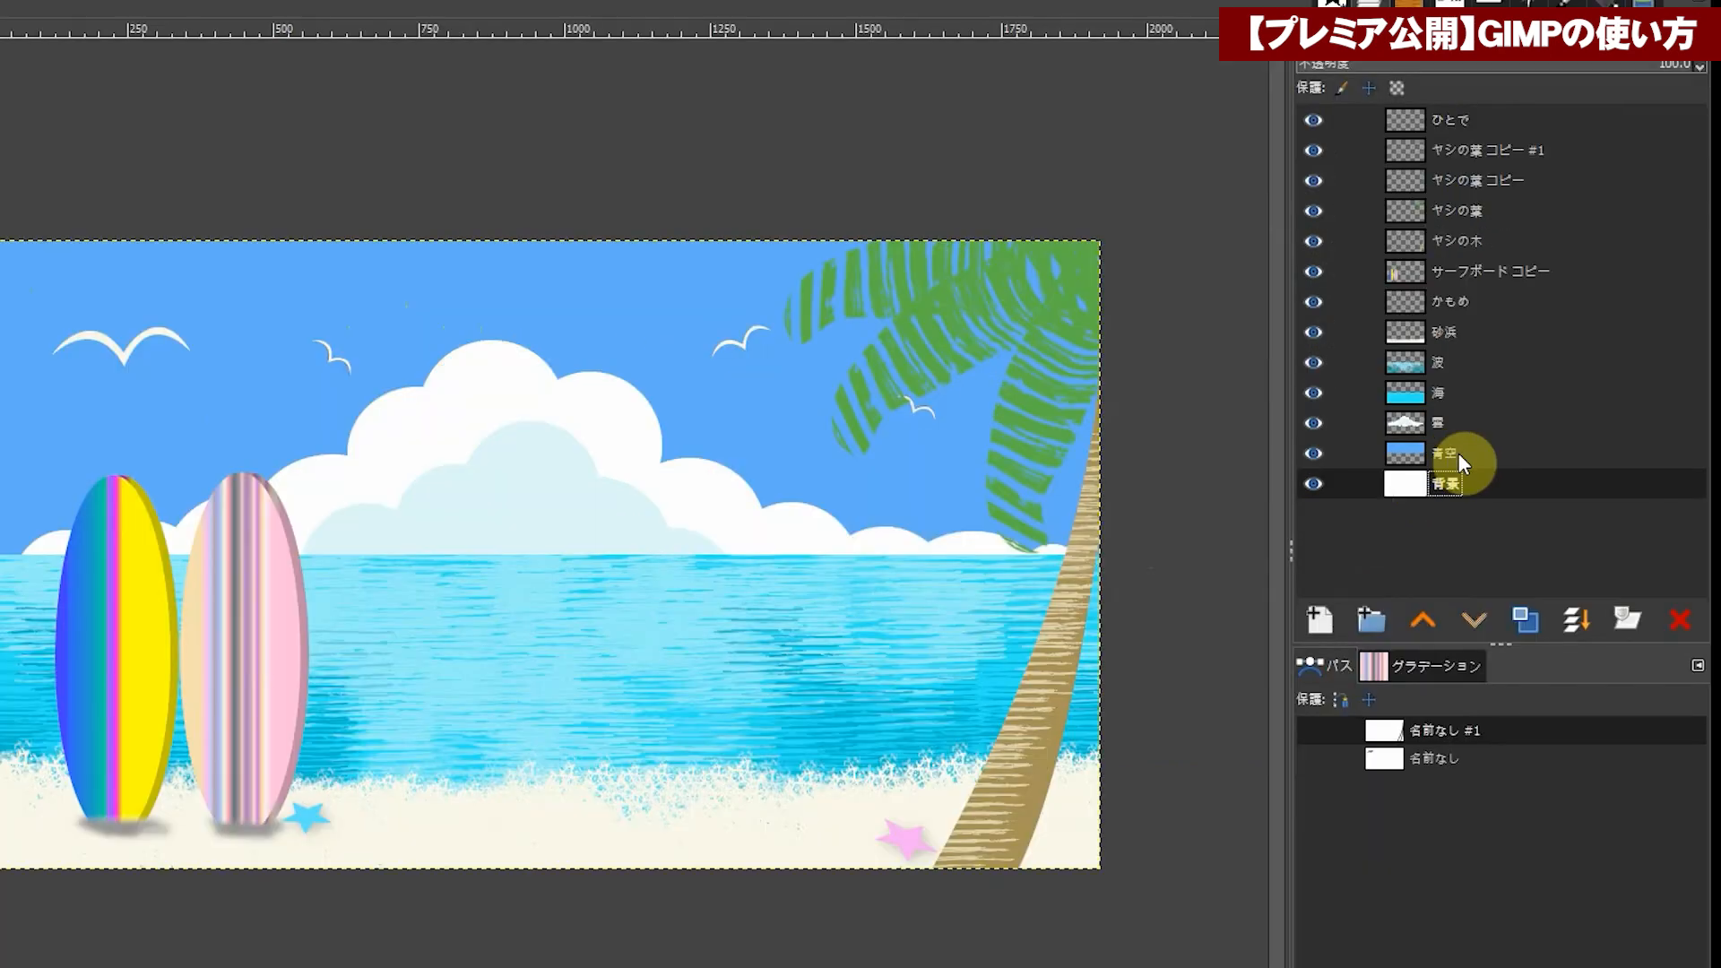
pyautogui.click(1438, 451)
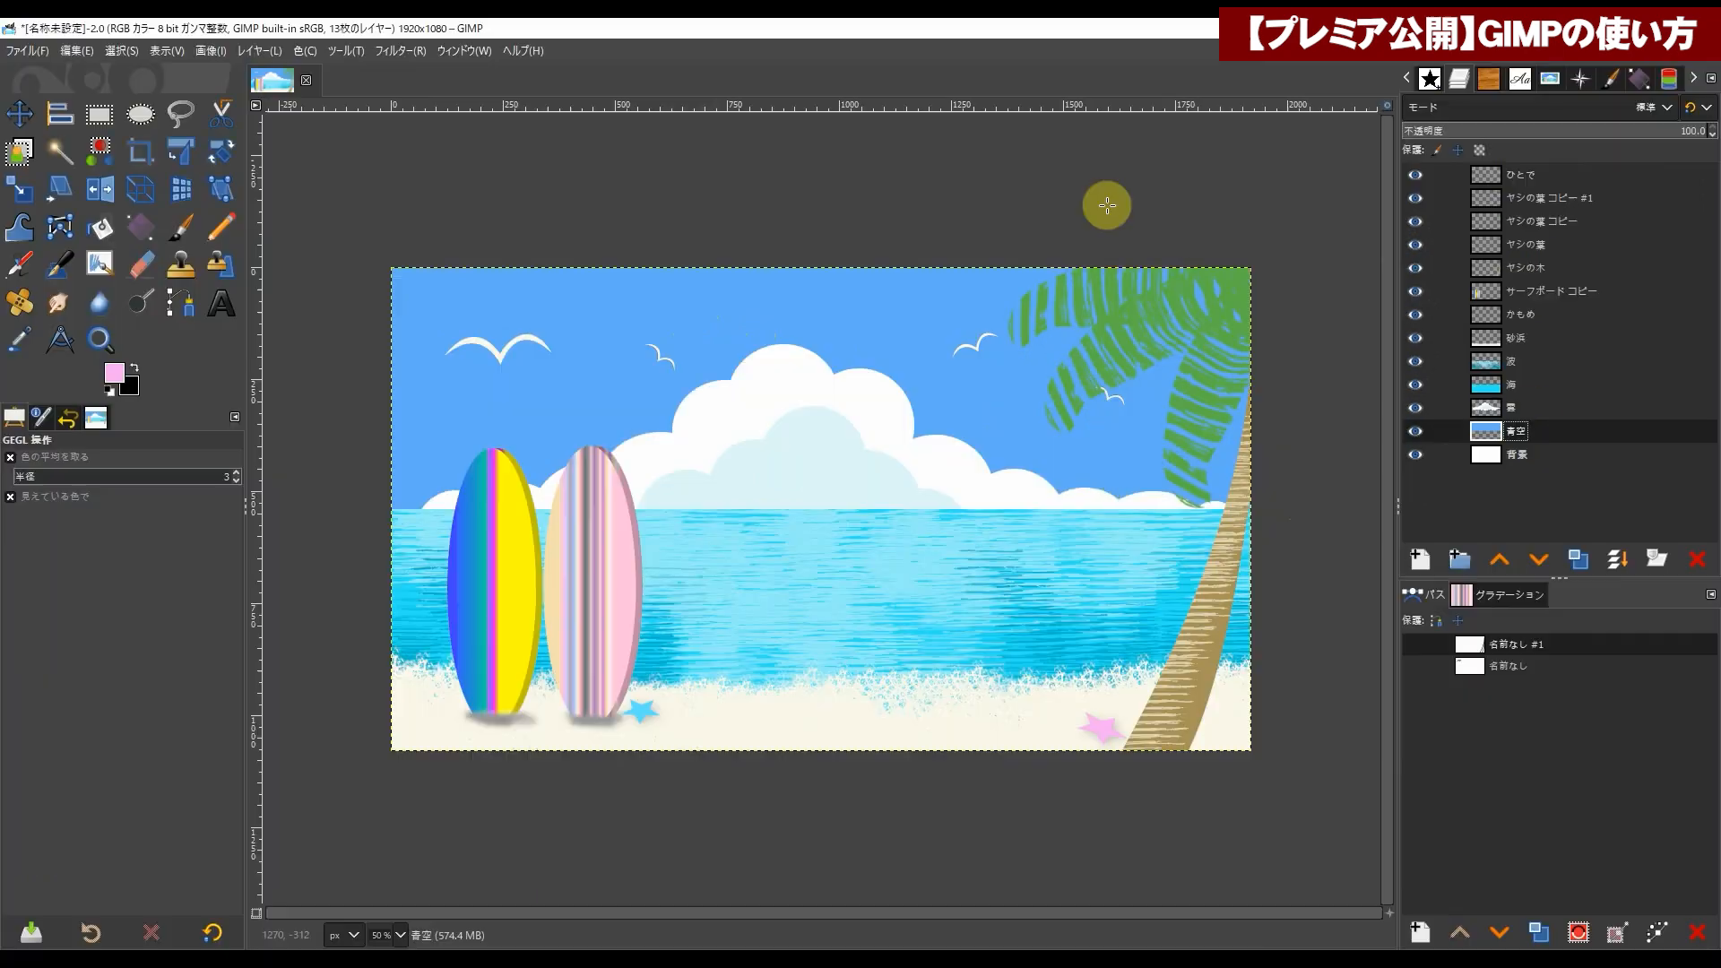
pyautogui.click(403, 51)
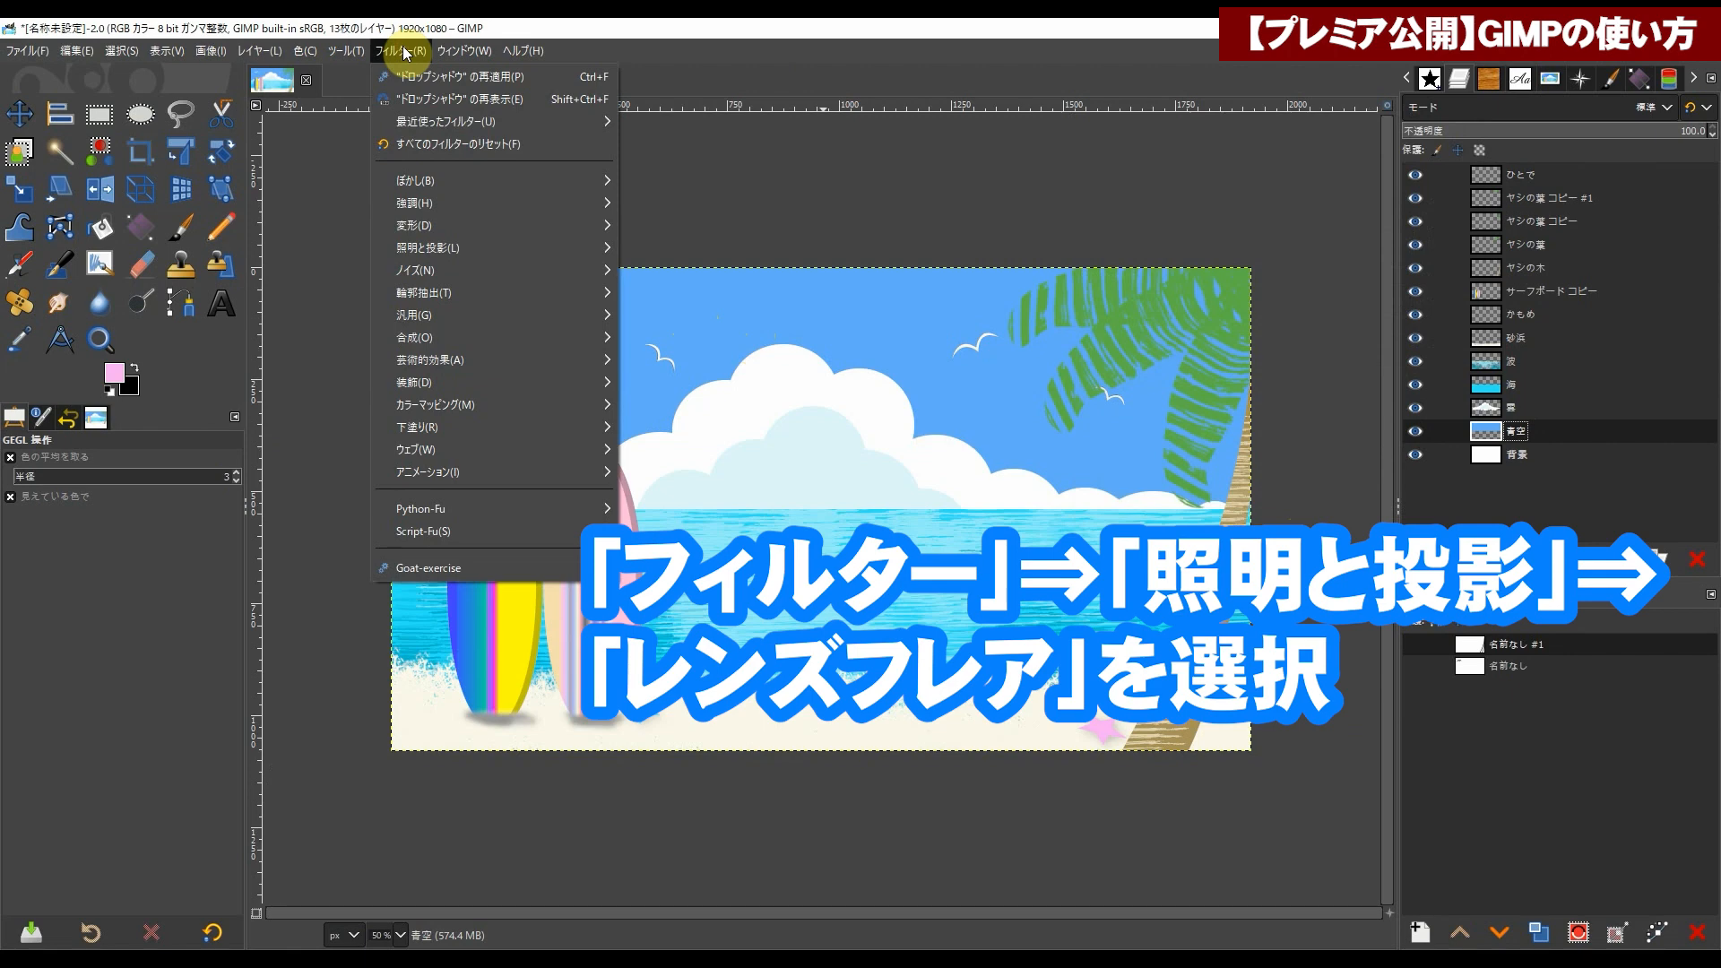
pyautogui.moveTo(482, 256)
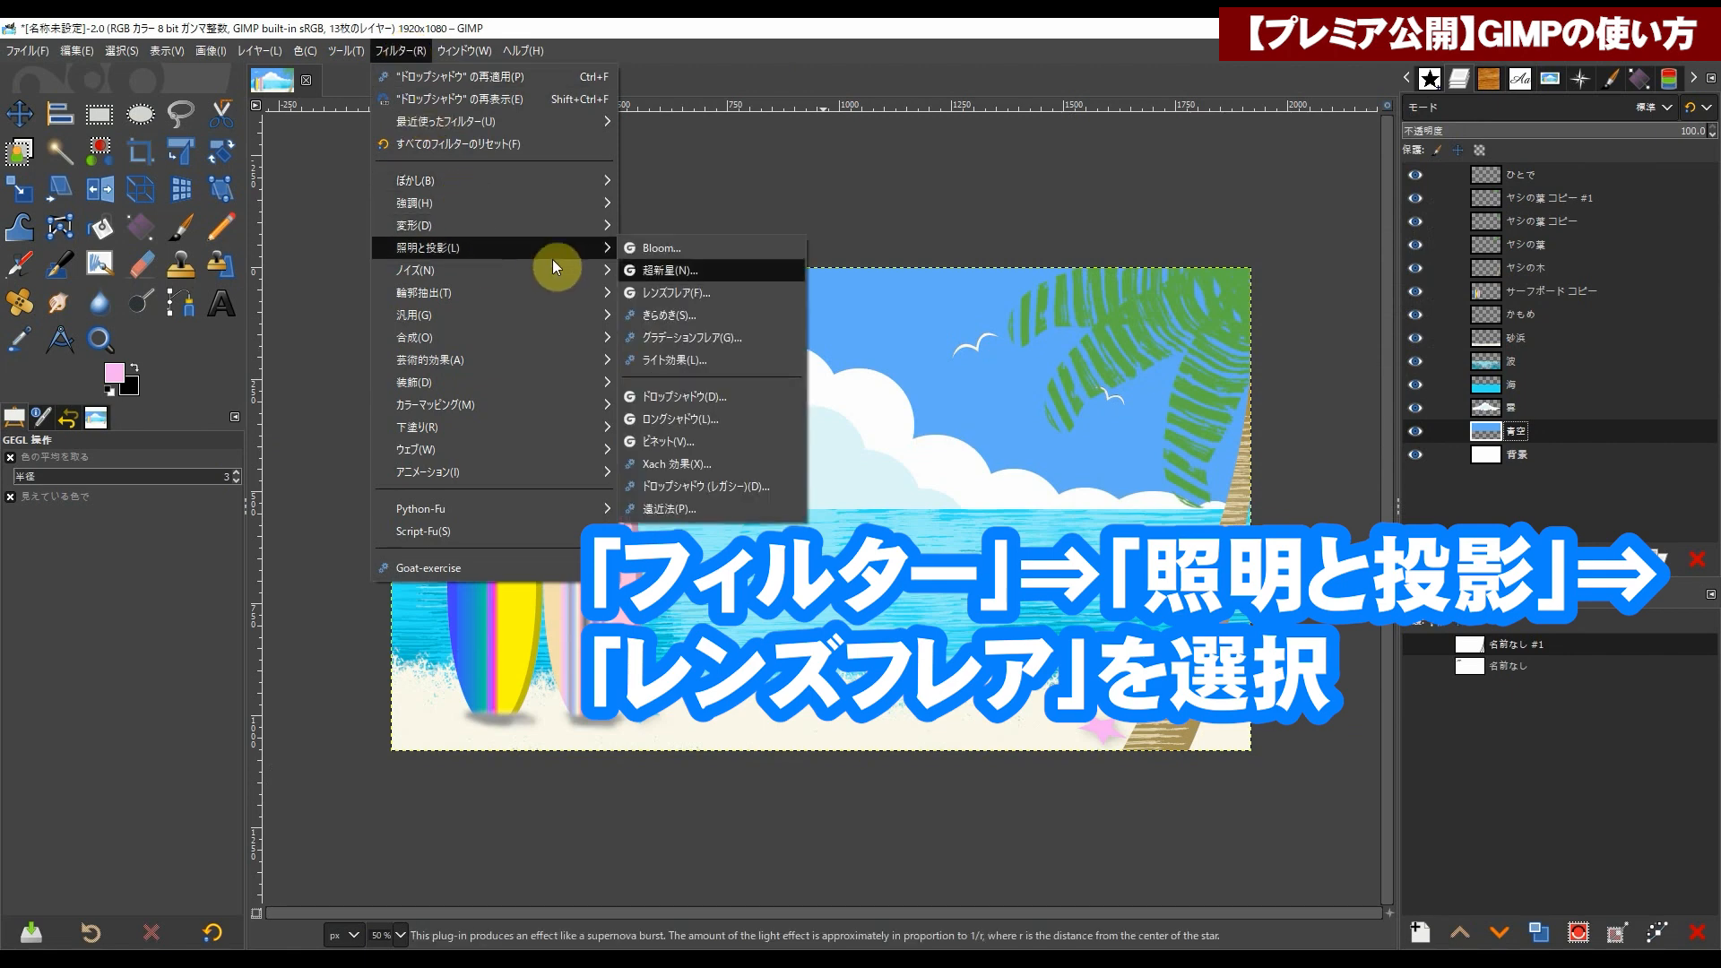
pyautogui.click(693, 291)
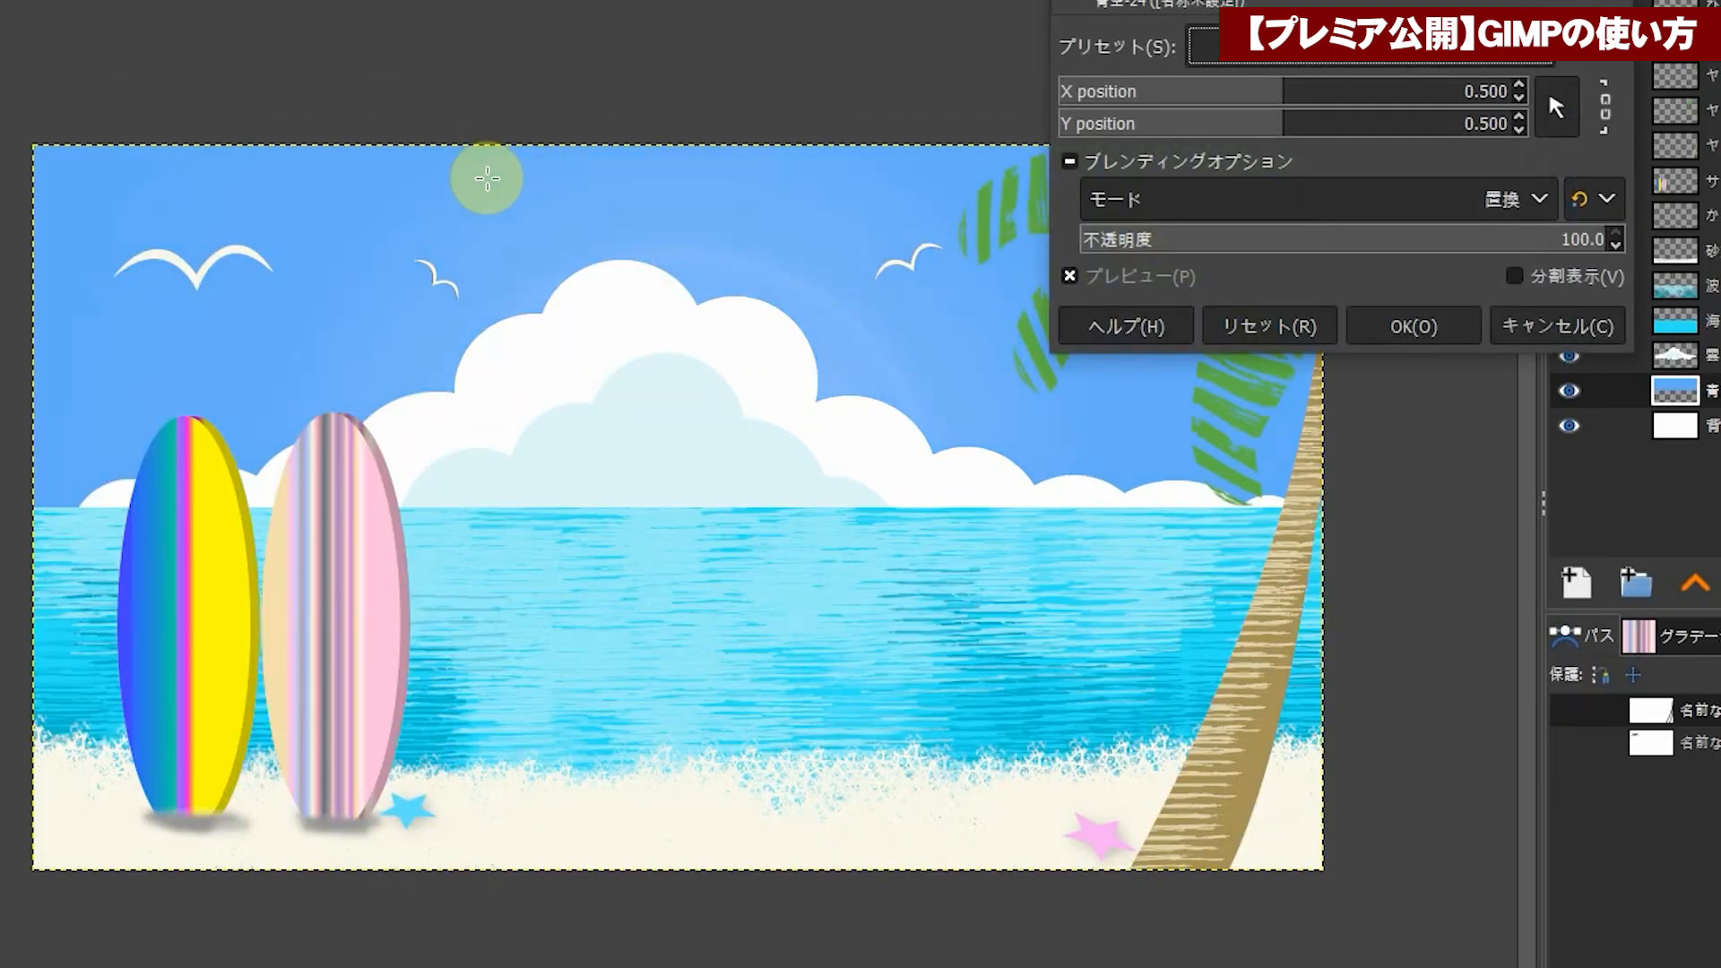
pyautogui.moveTo(1354, 38); pyautogui.dragTo(1383, 94)
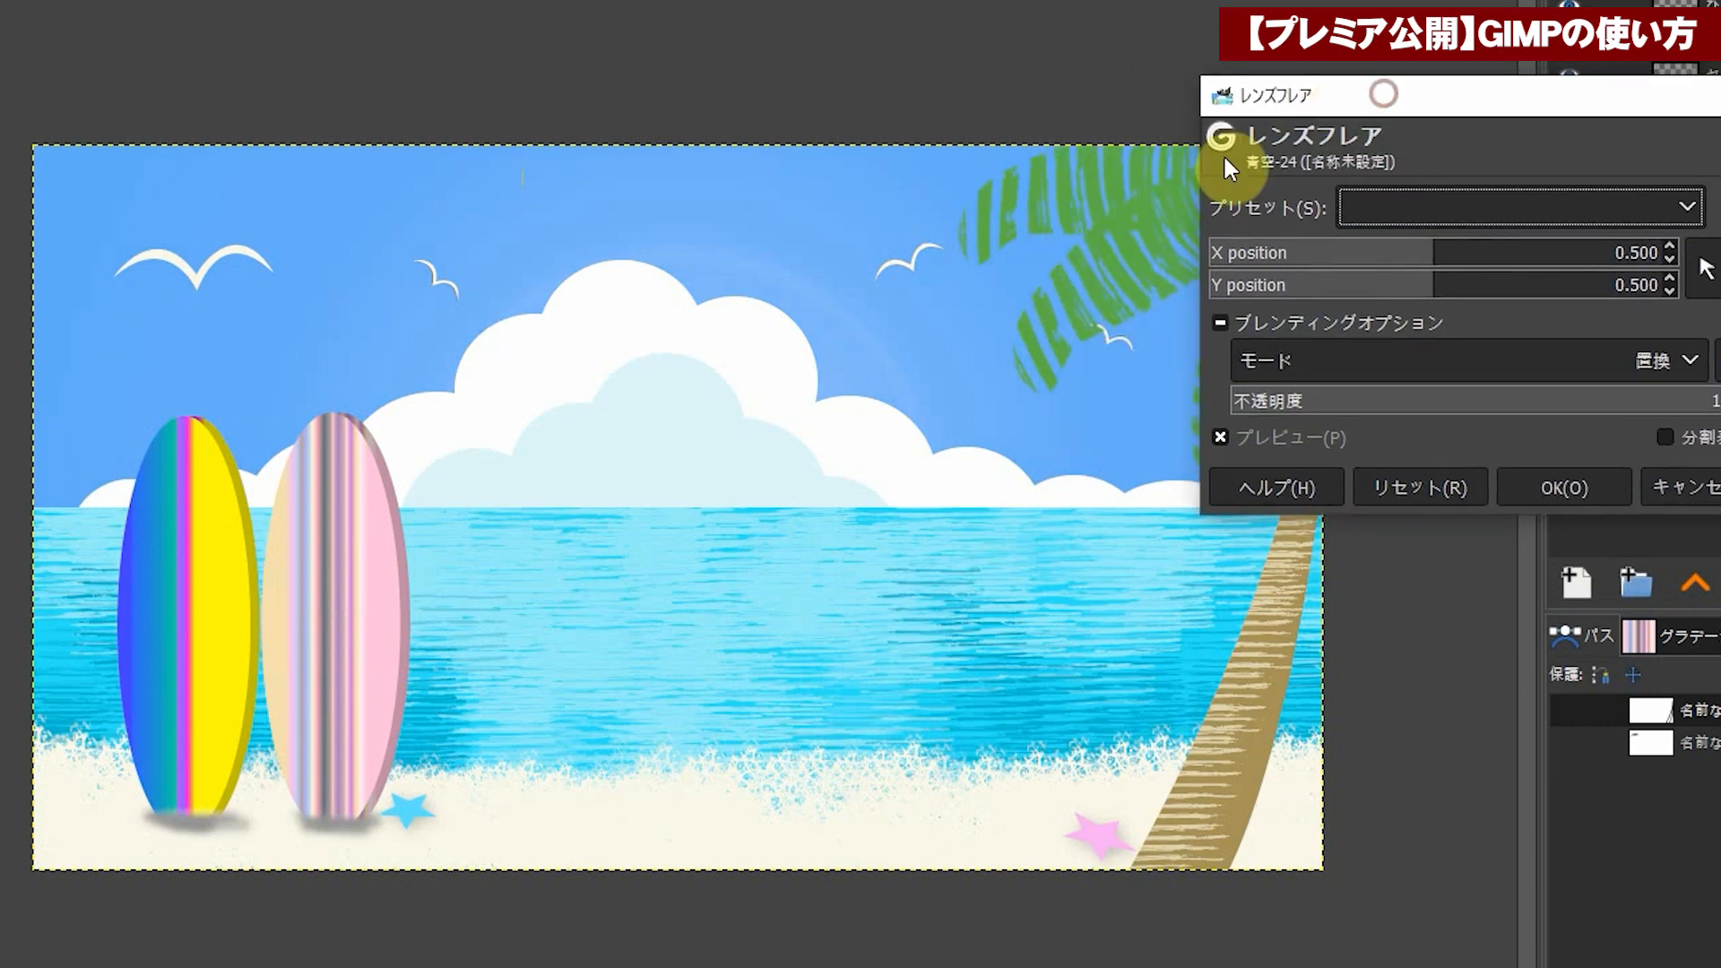
pyautogui.moveTo(1441, 252); pyautogui.dragTo(1240, 255)
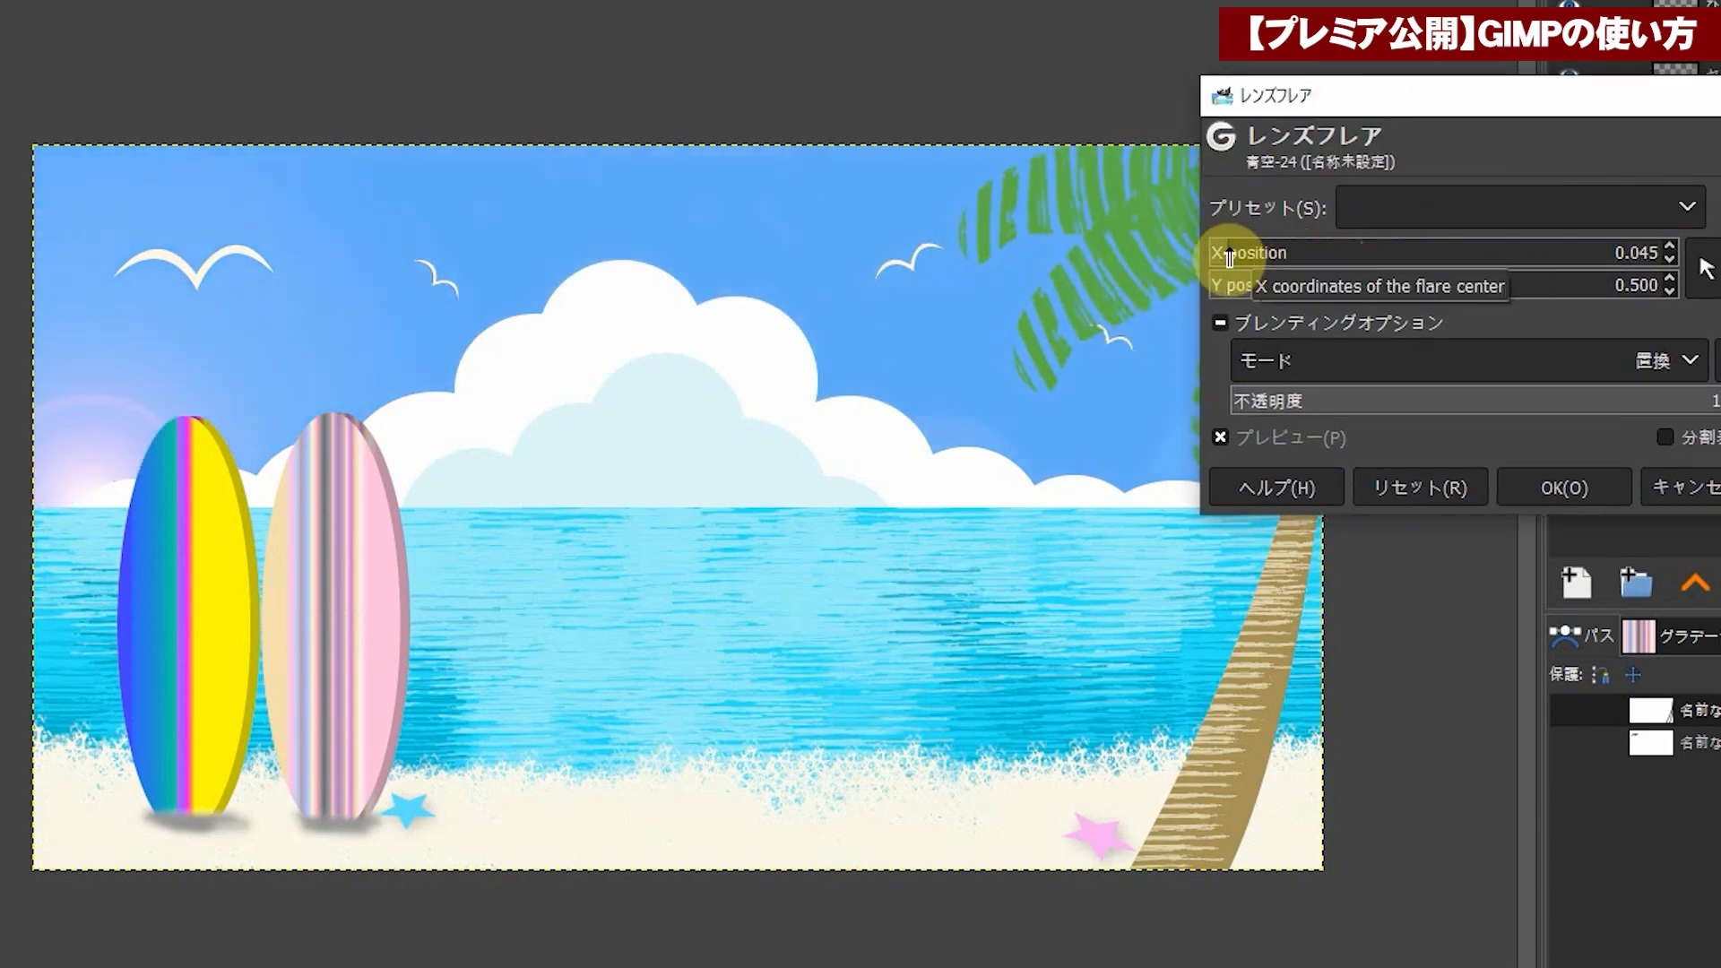
pyautogui.click(1233, 257)
pyautogui.moveTo(1233, 258); pyautogui.dragTo(1254, 260)
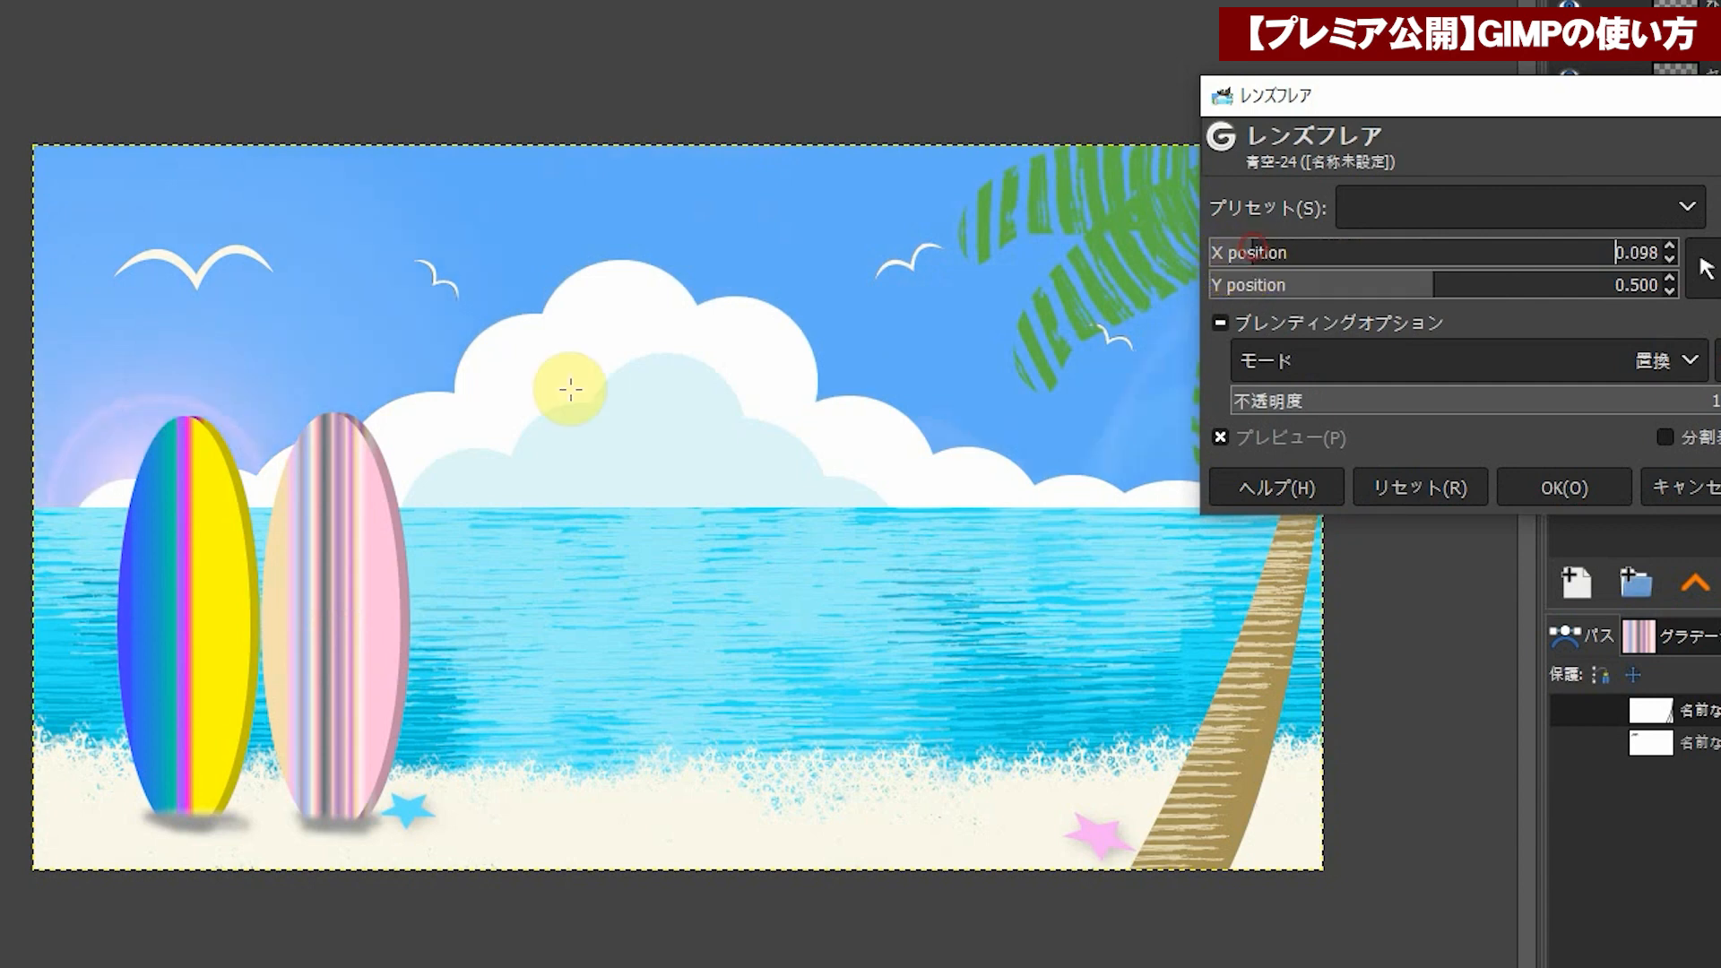
pyautogui.moveTo(1433, 284); pyautogui.dragTo(1238, 312)
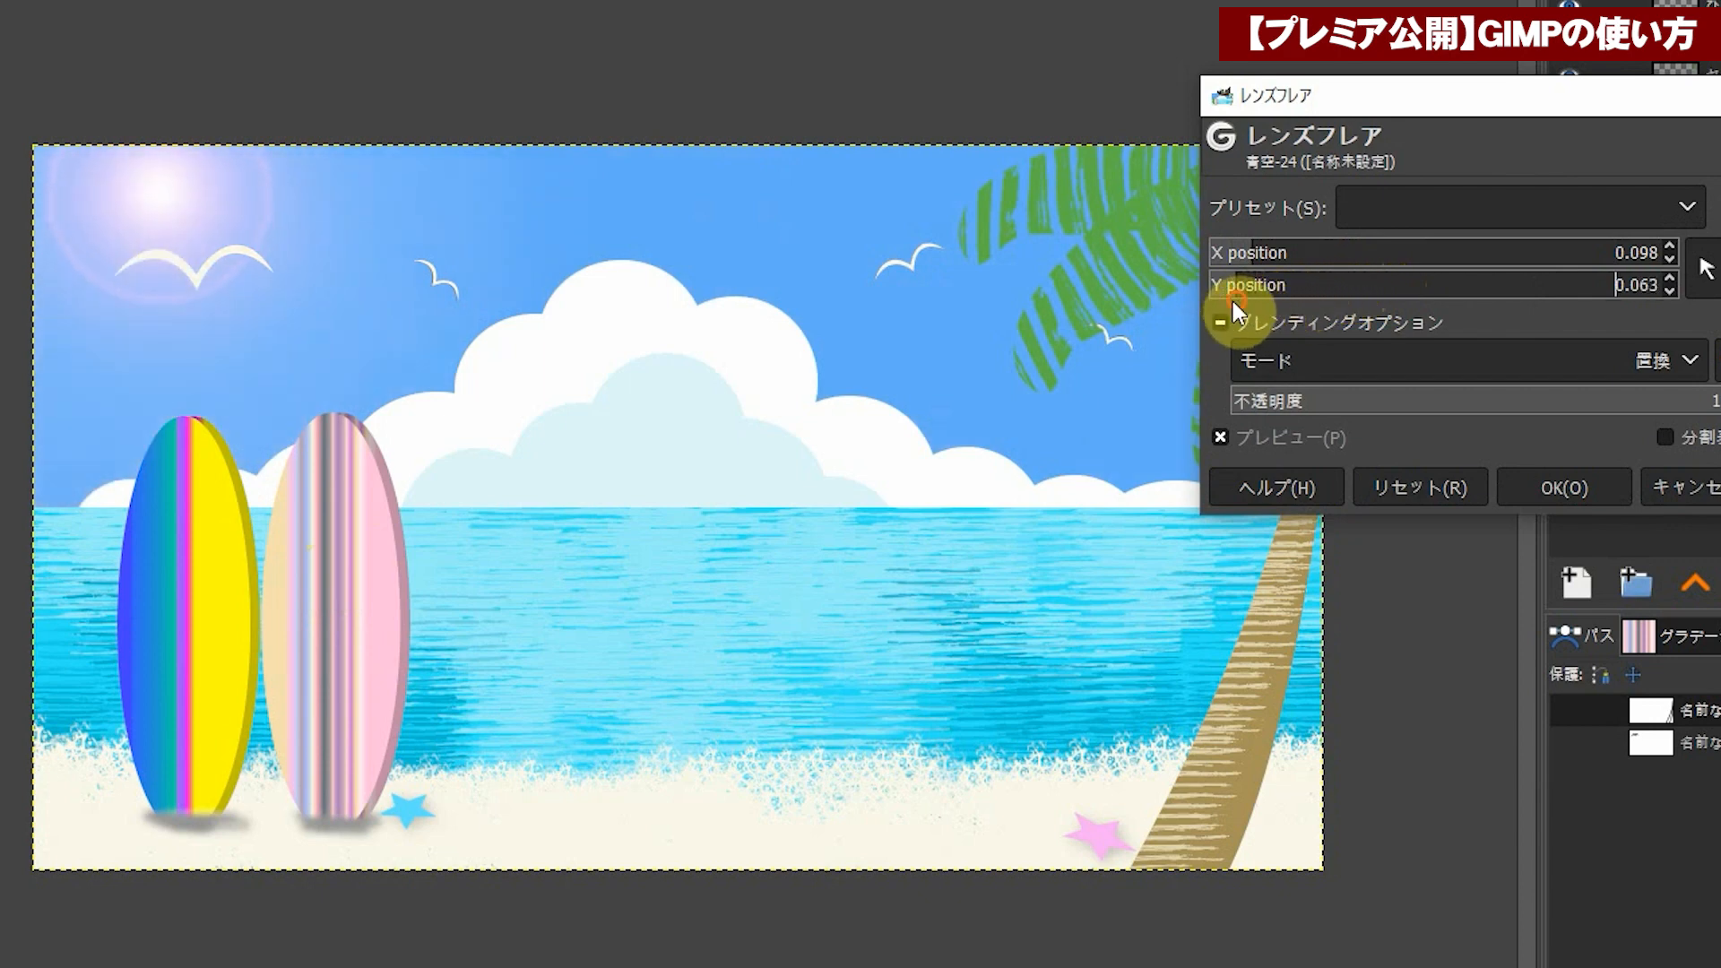
pyautogui.moveTo(1261, 244); pyautogui.dragTo(1231, 256)
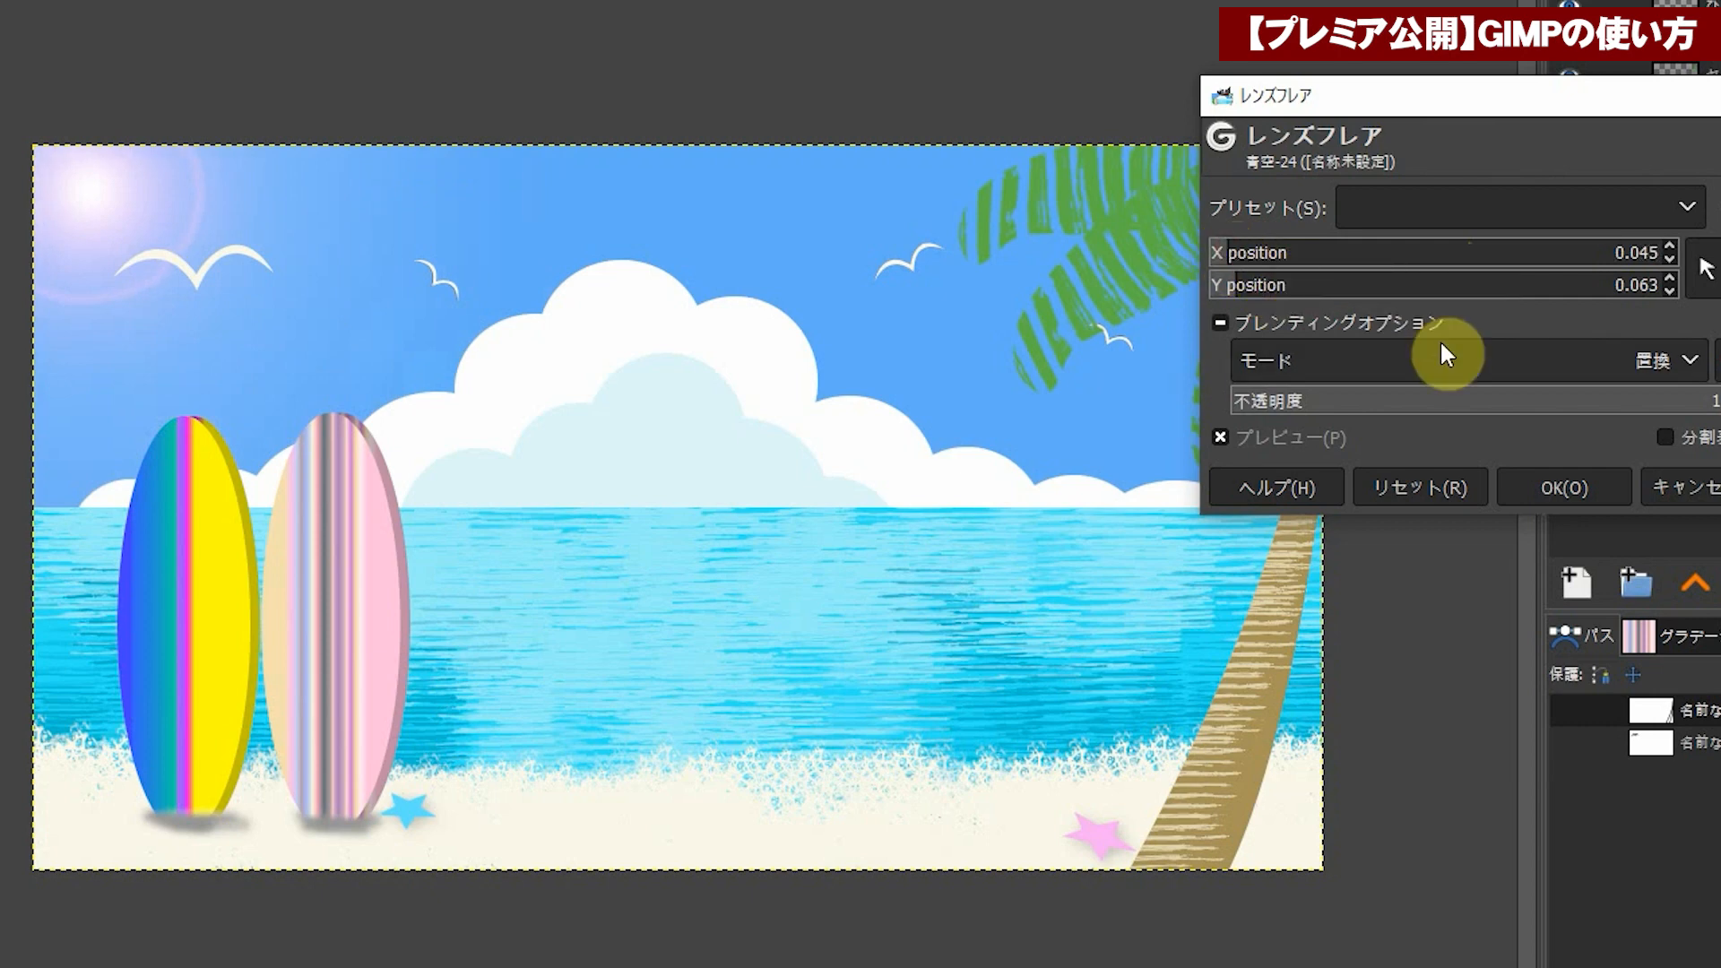
pyautogui.moveTo(1444, 95); pyautogui.dragTo(1620, 126)
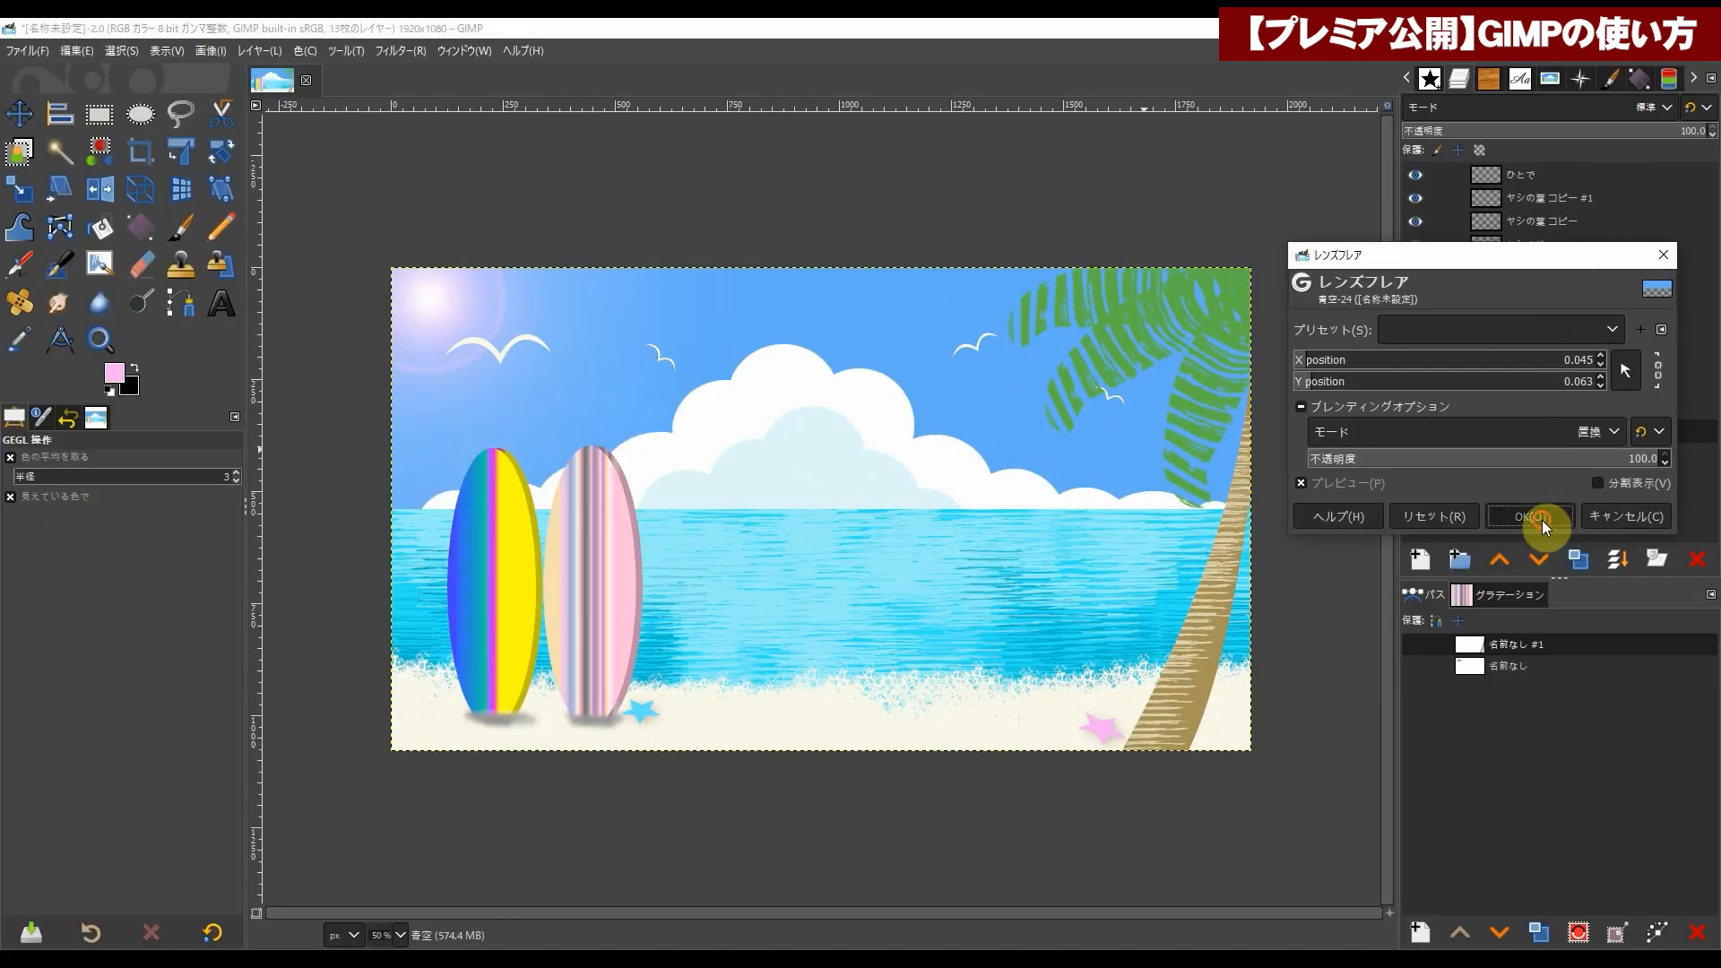
pyautogui.click(1542, 520)
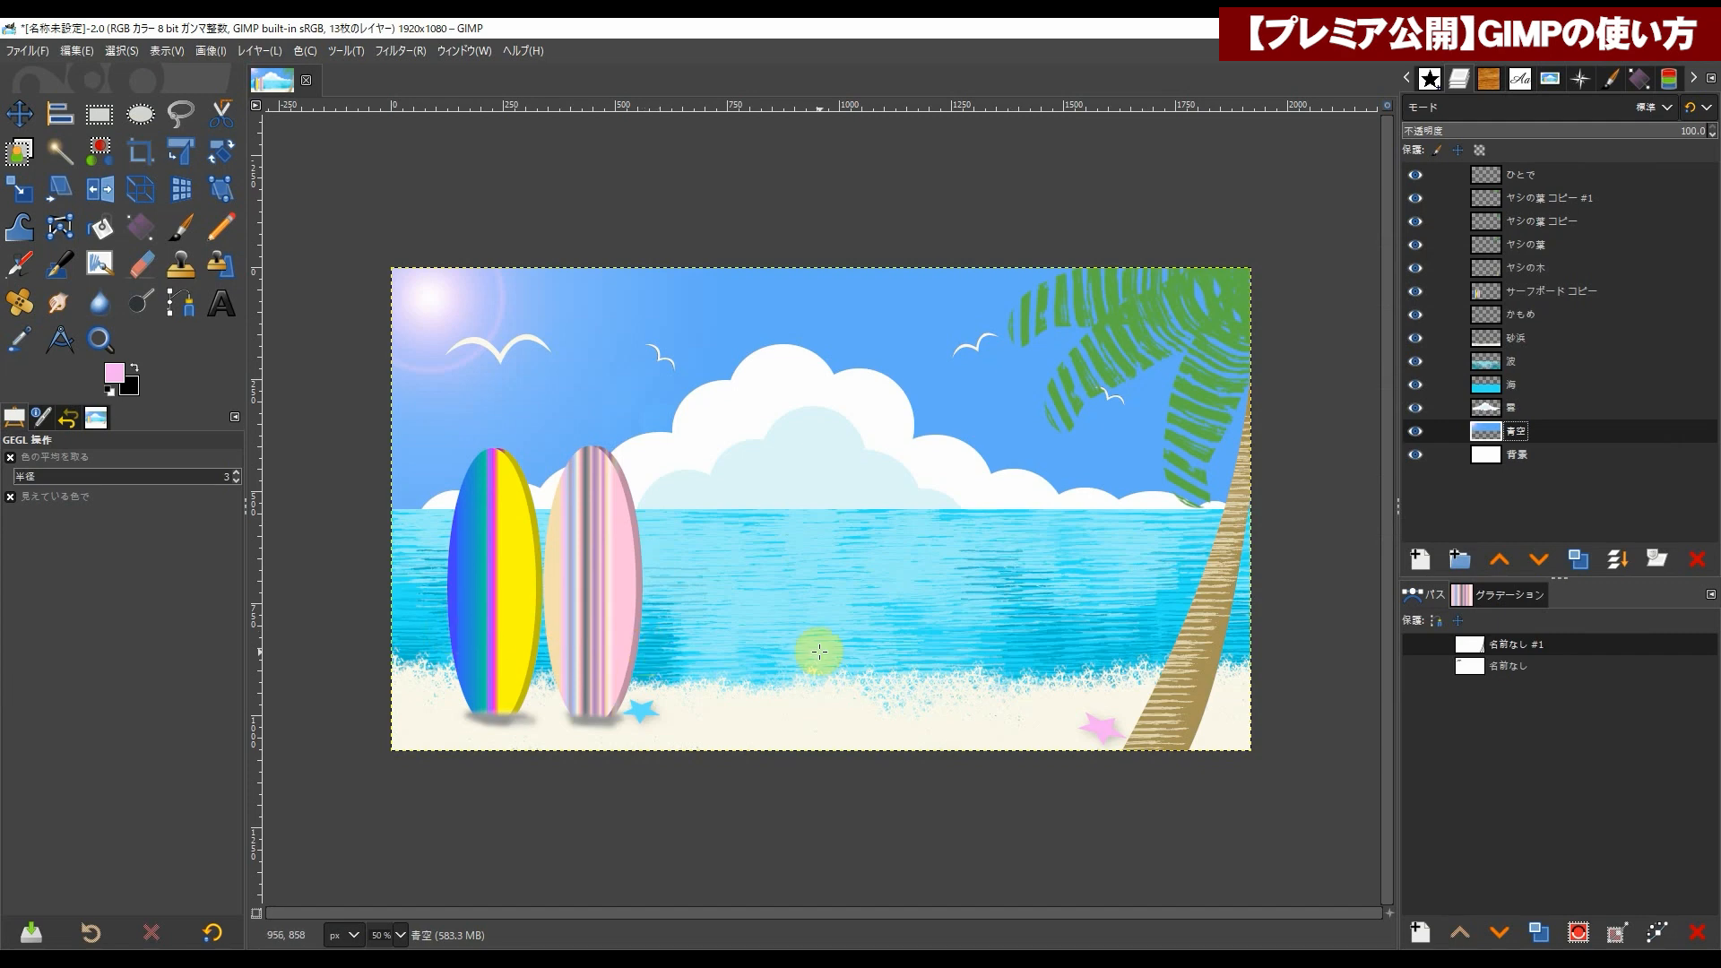
# Step: Add a new transparent 1920 × 1080 px layer above the ひとで layer with the default name
pyautogui.click(1488, 173)
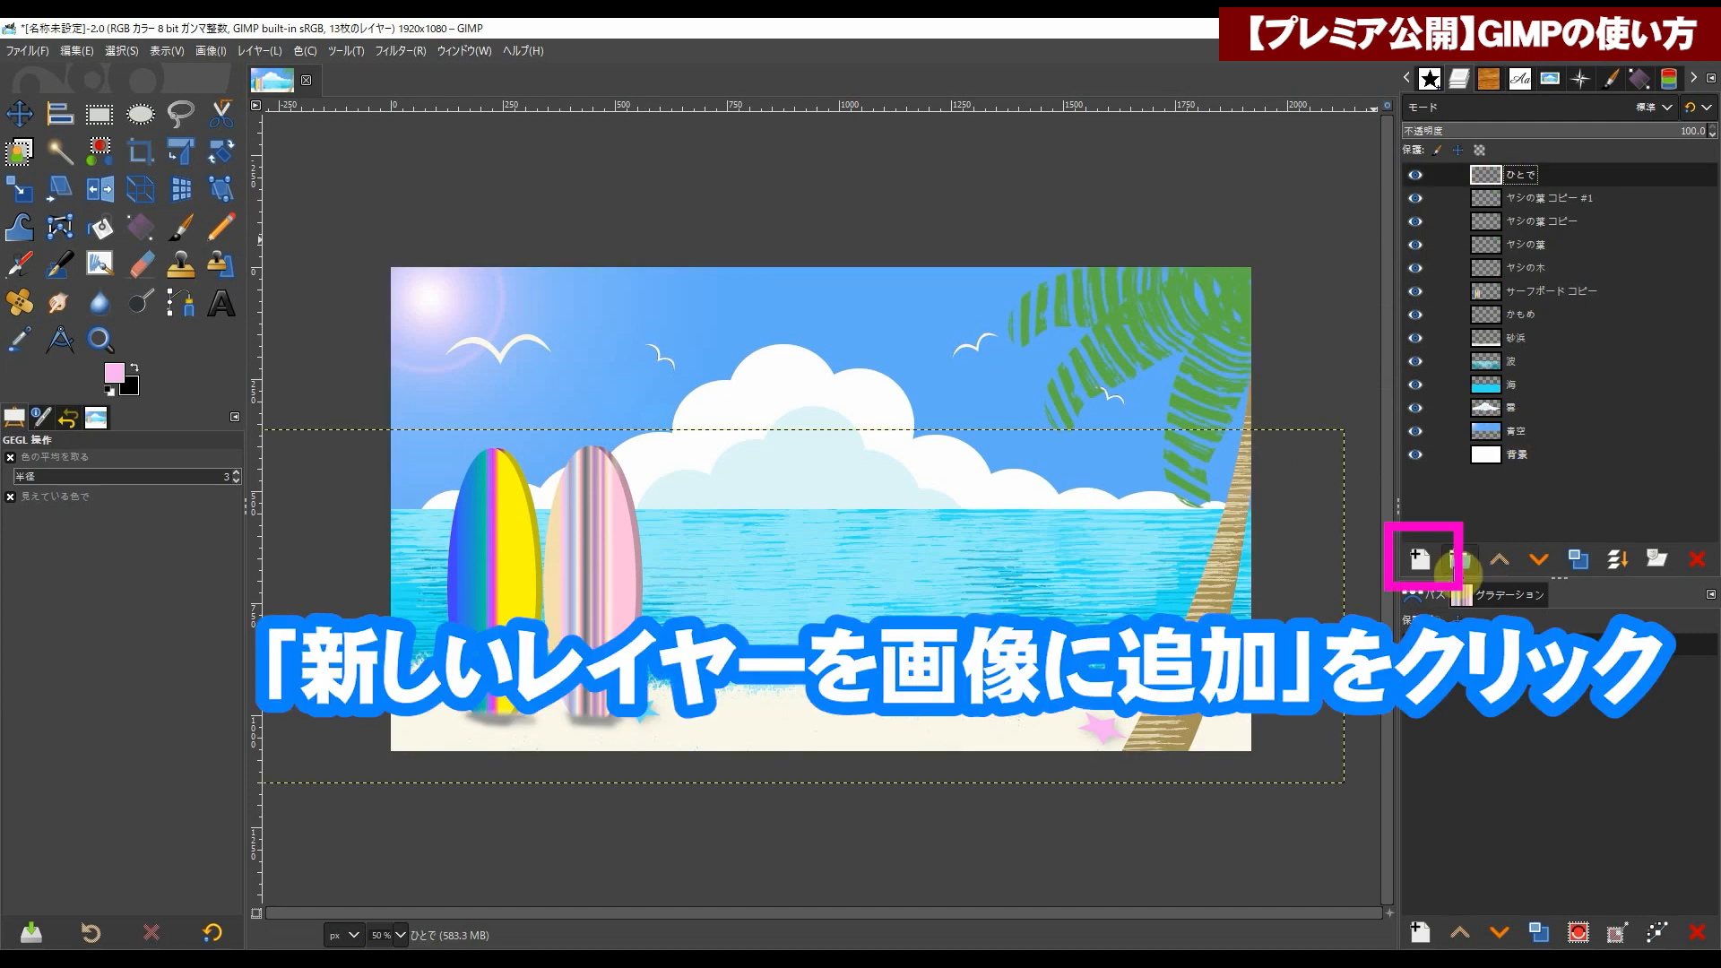
pyautogui.click(1421, 556)
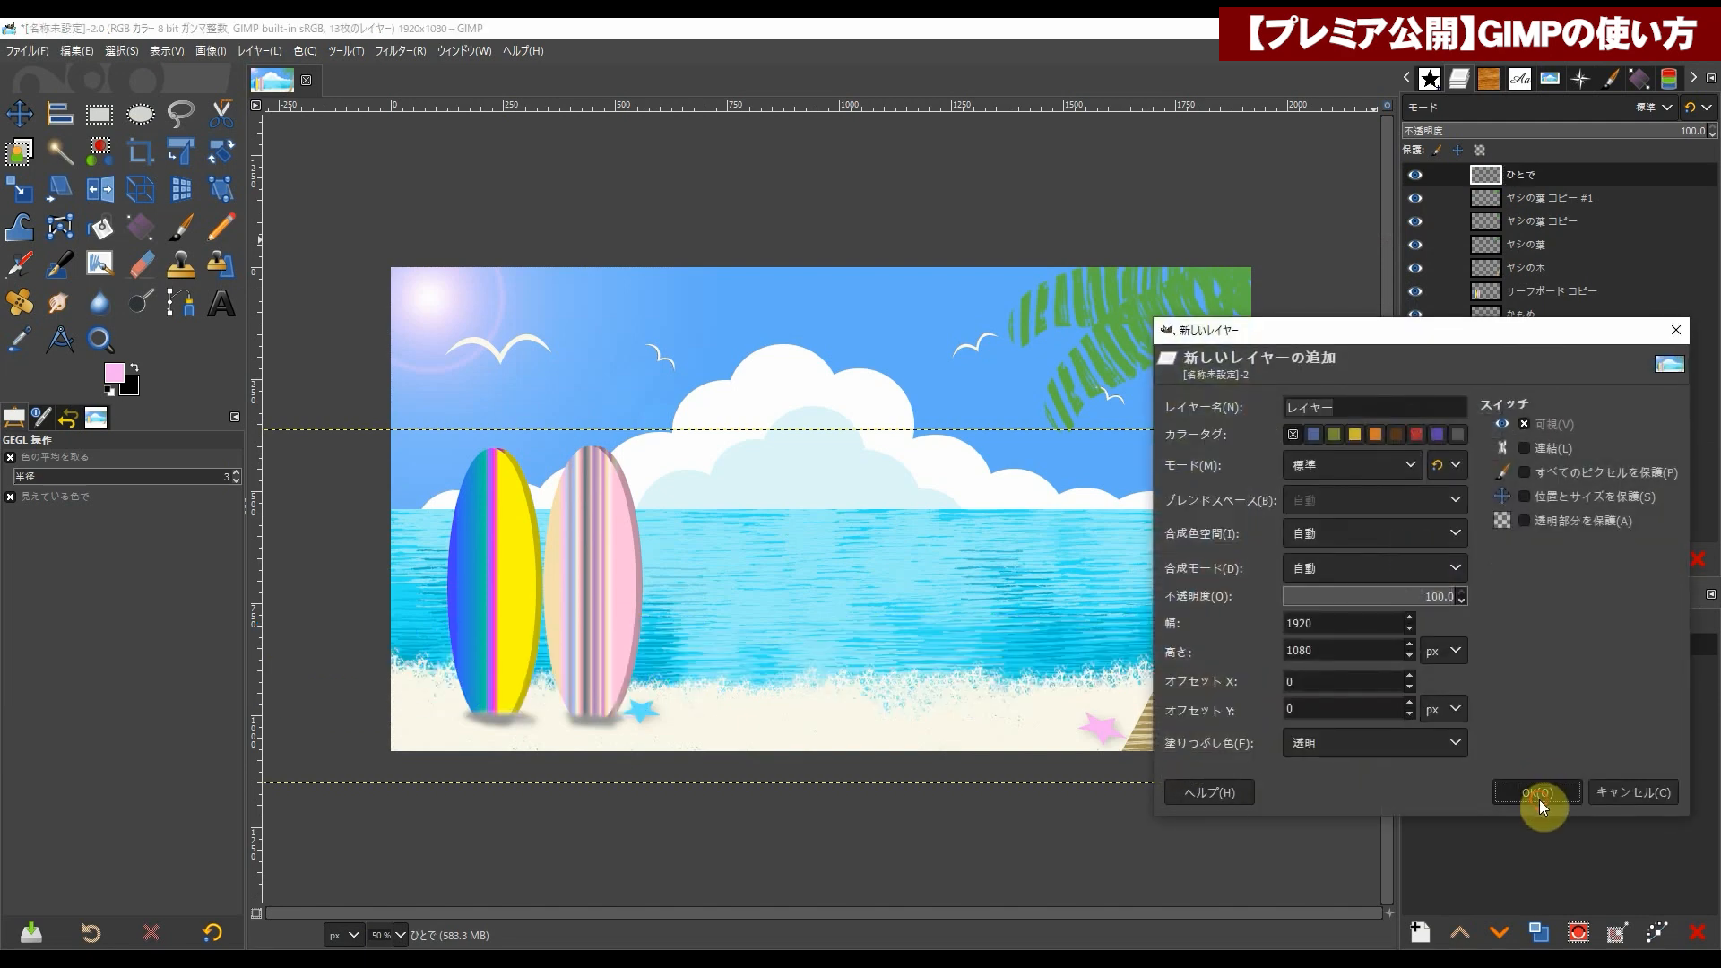
pyautogui.click(1538, 794)
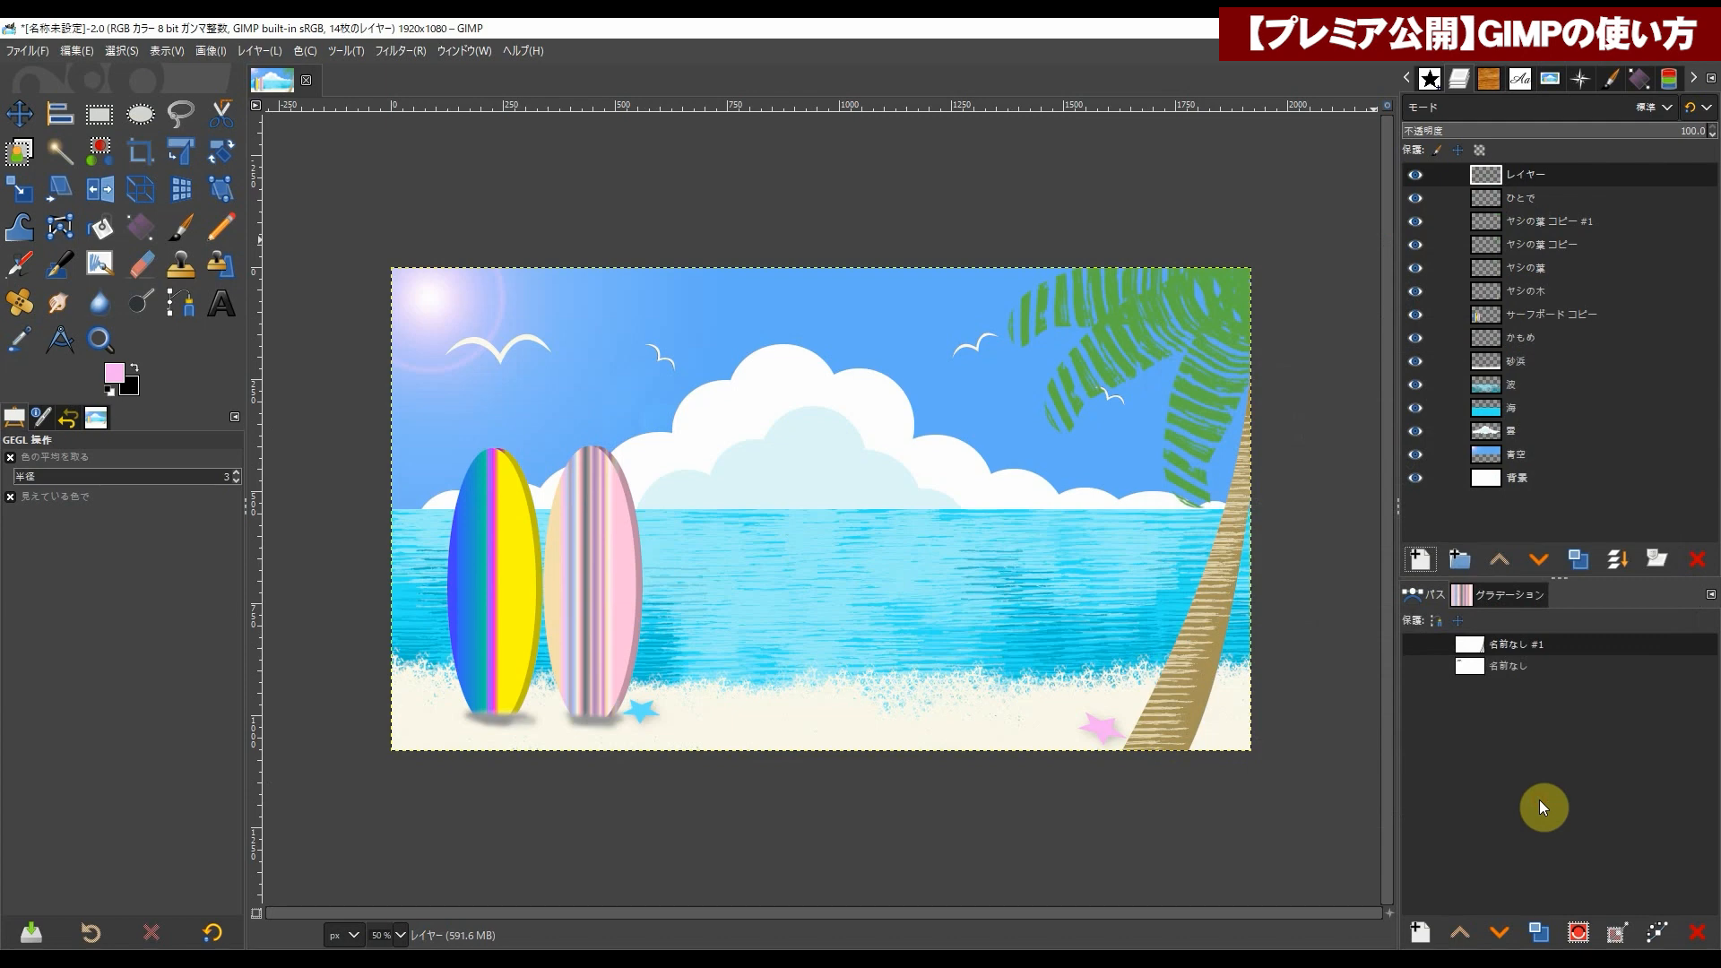
# Step: Set up the Text tool with the Century Gothic font at a size of 67 px
pyautogui.click(223, 310)
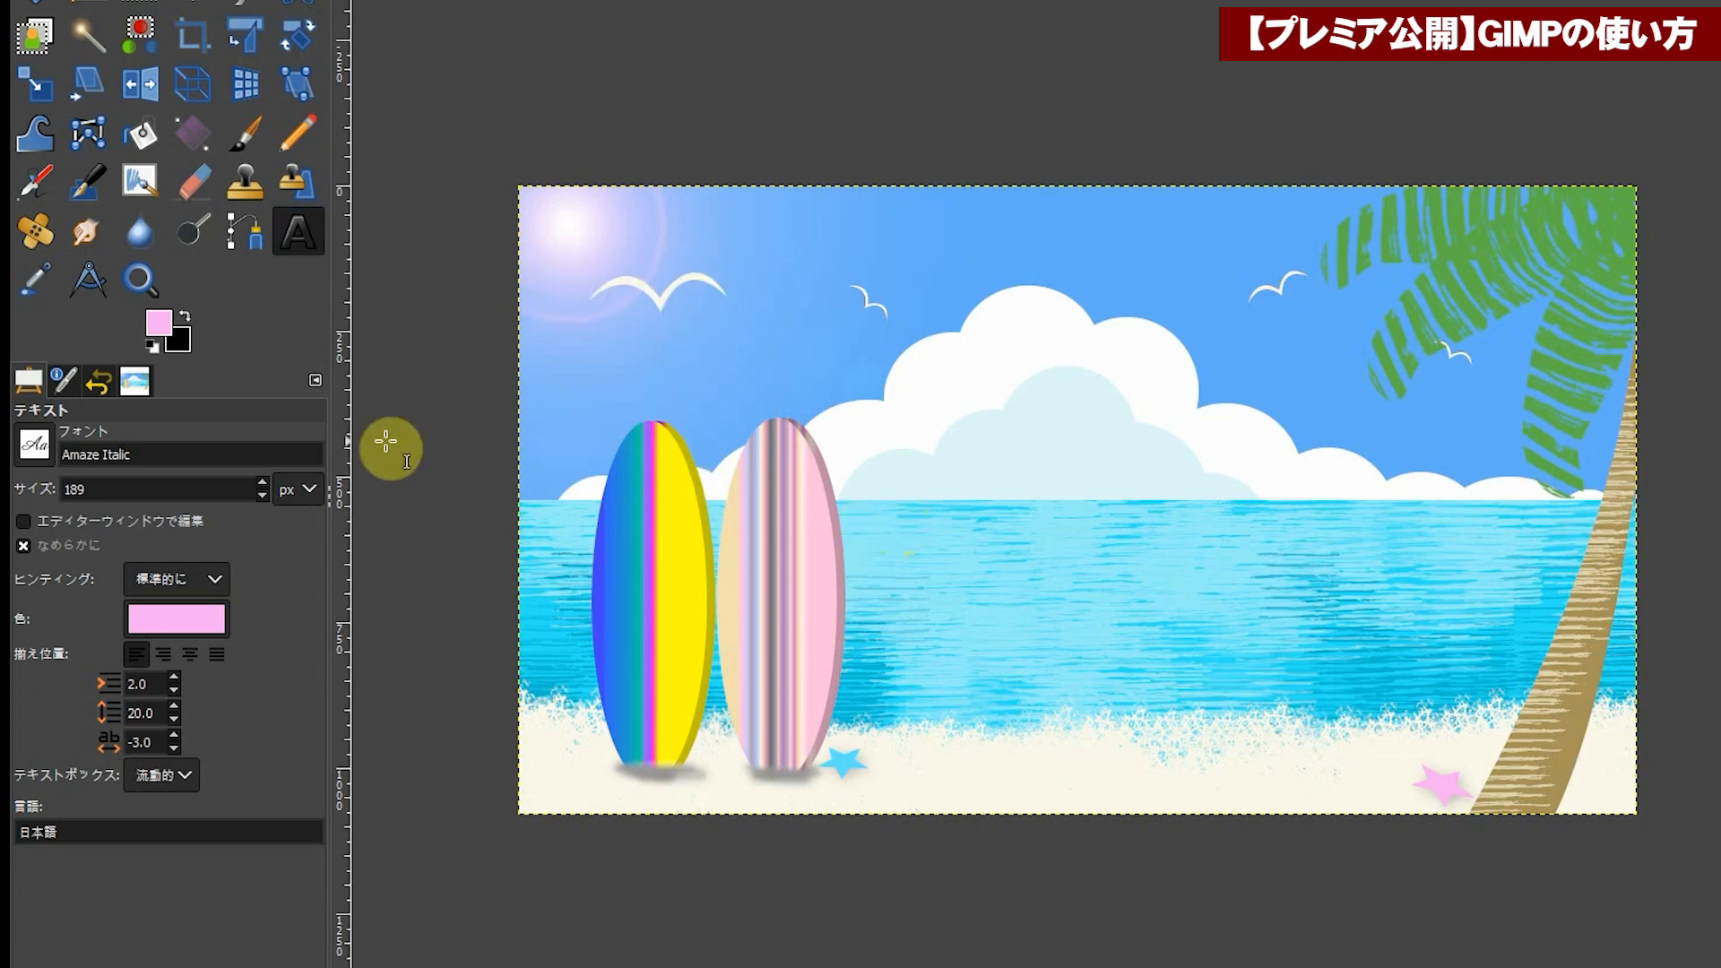
pyautogui.click(34, 445)
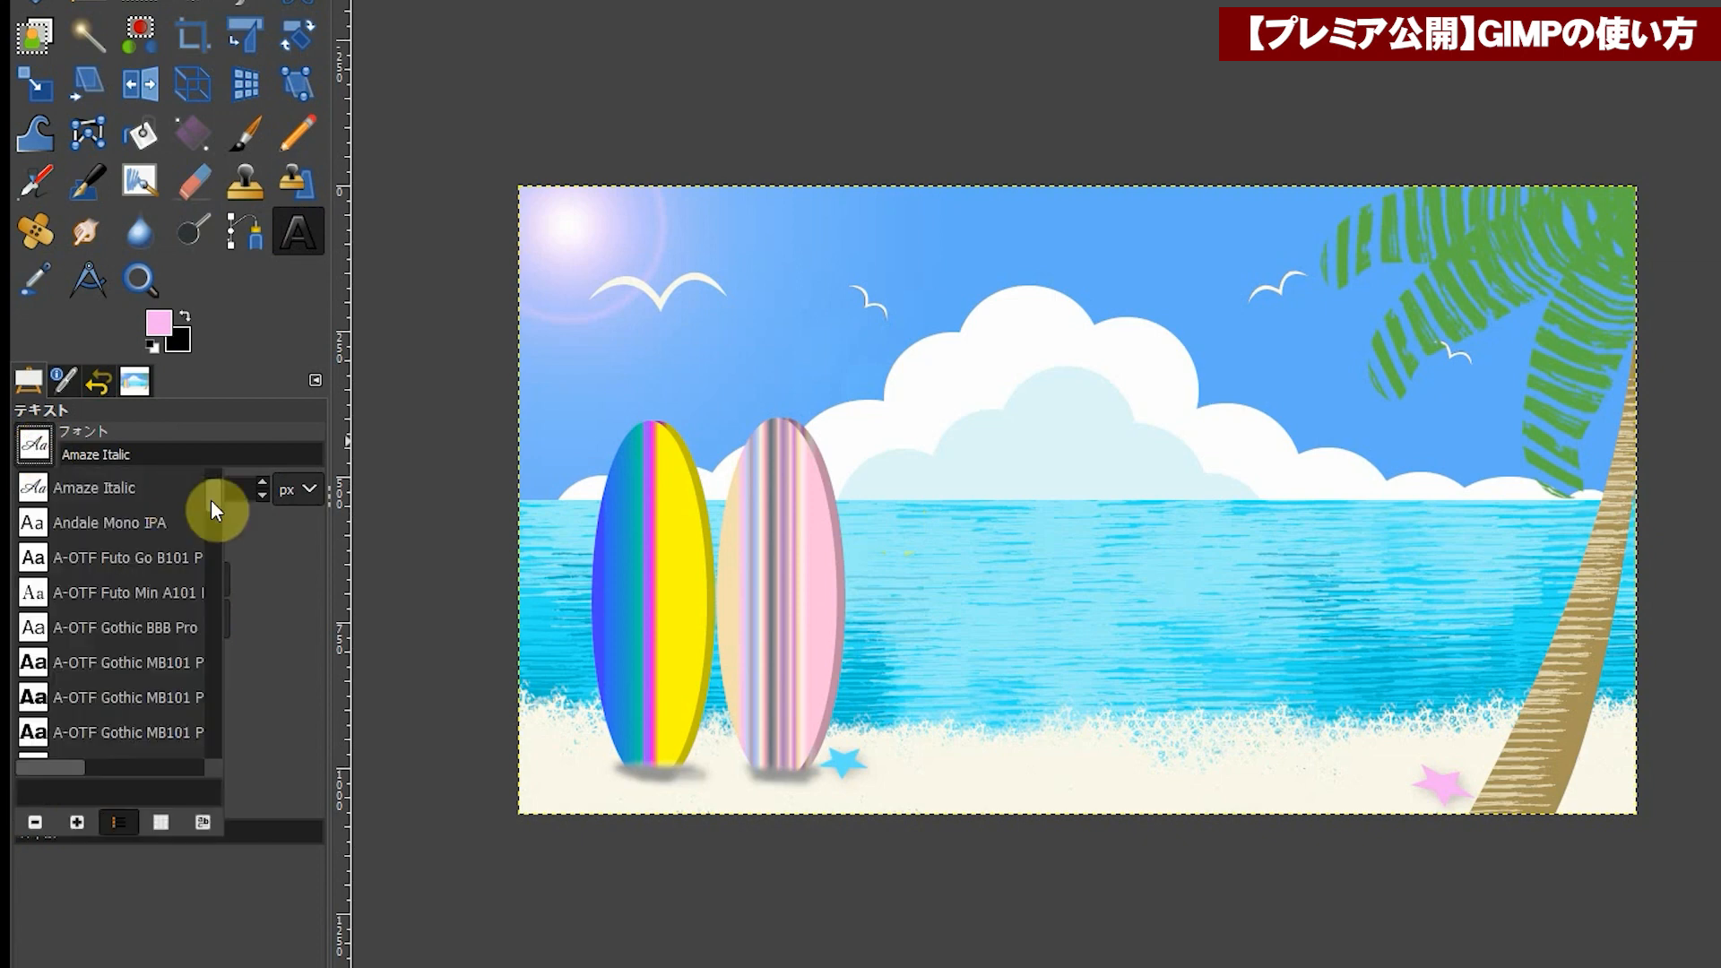
pyautogui.moveTo(212, 493); pyautogui.dragTo(211, 541)
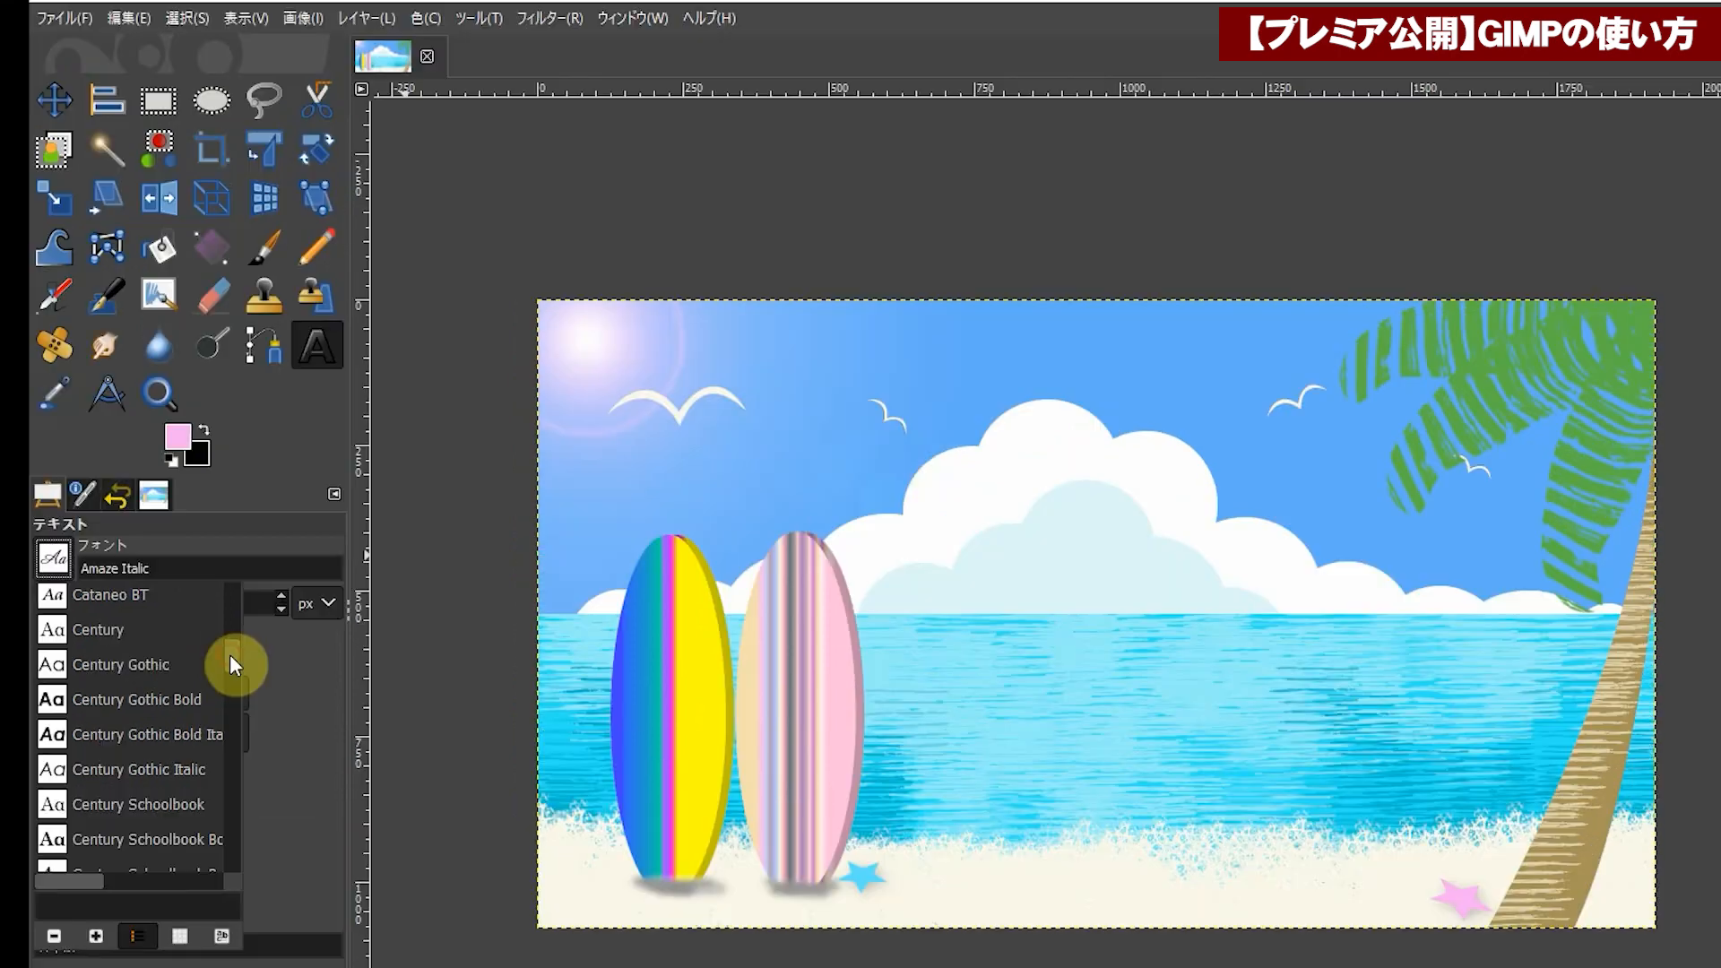
pyautogui.click(95, 663)
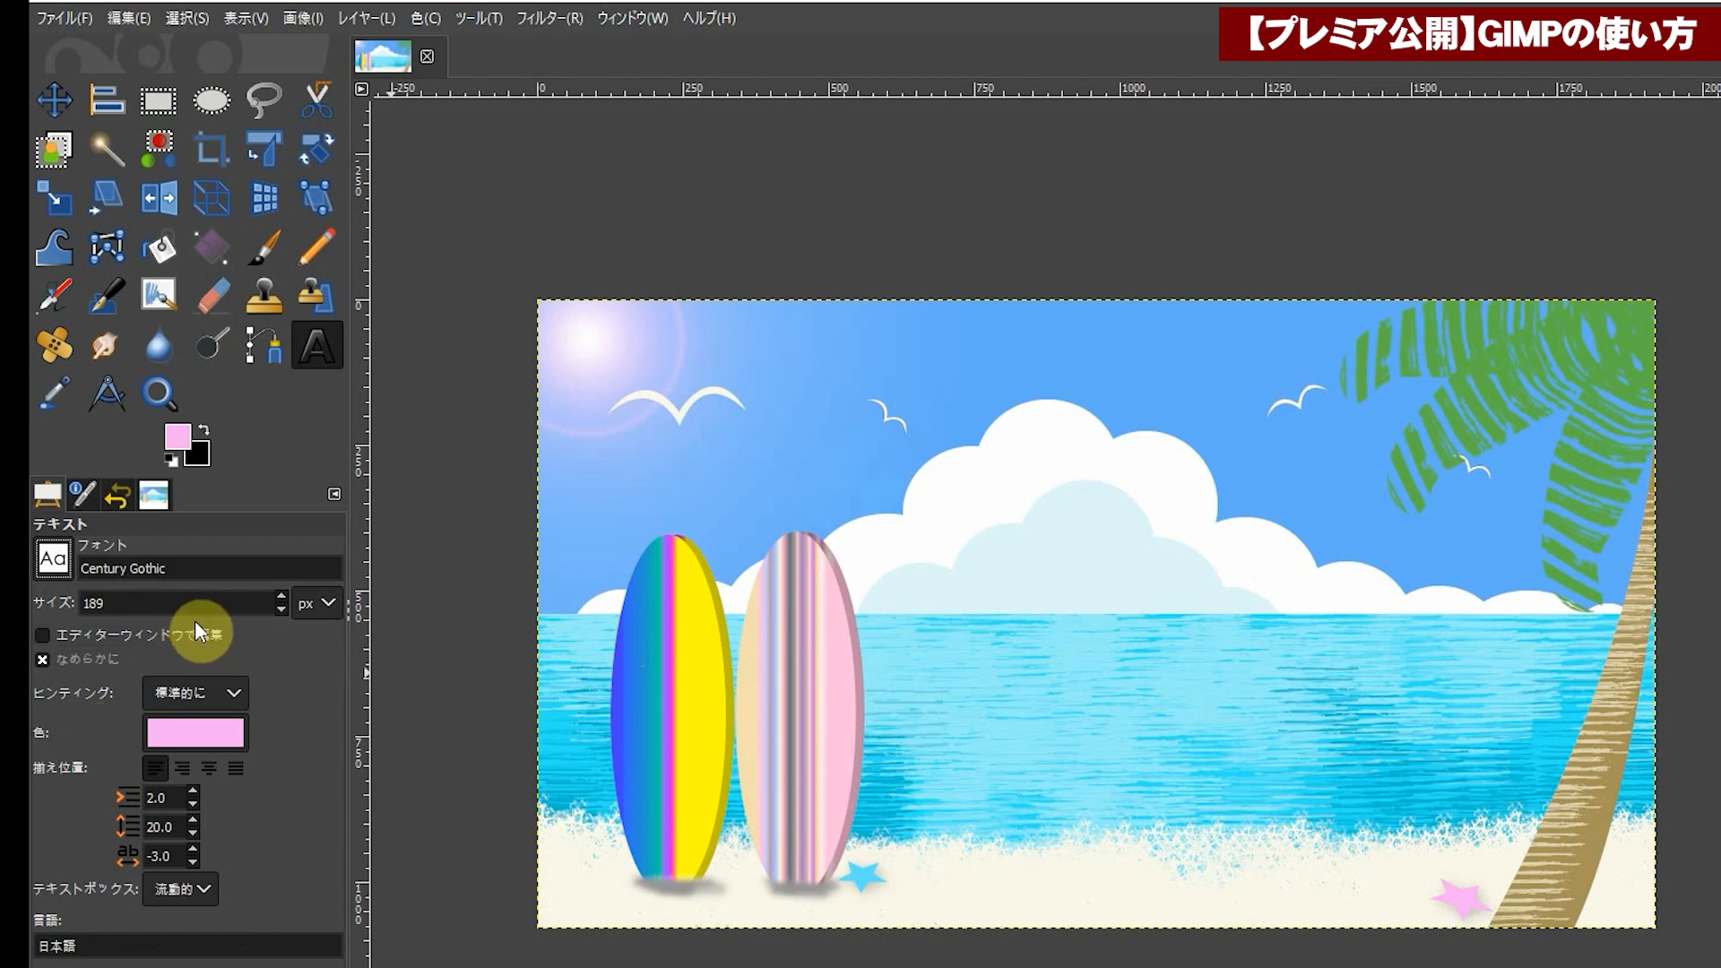
pyautogui.moveTo(277, 609); pyautogui.dragTo(277, 607)
# Step: Add the text "Summer Beach" over the sea, beside the striped surfboard
pyautogui.click(959, 663)
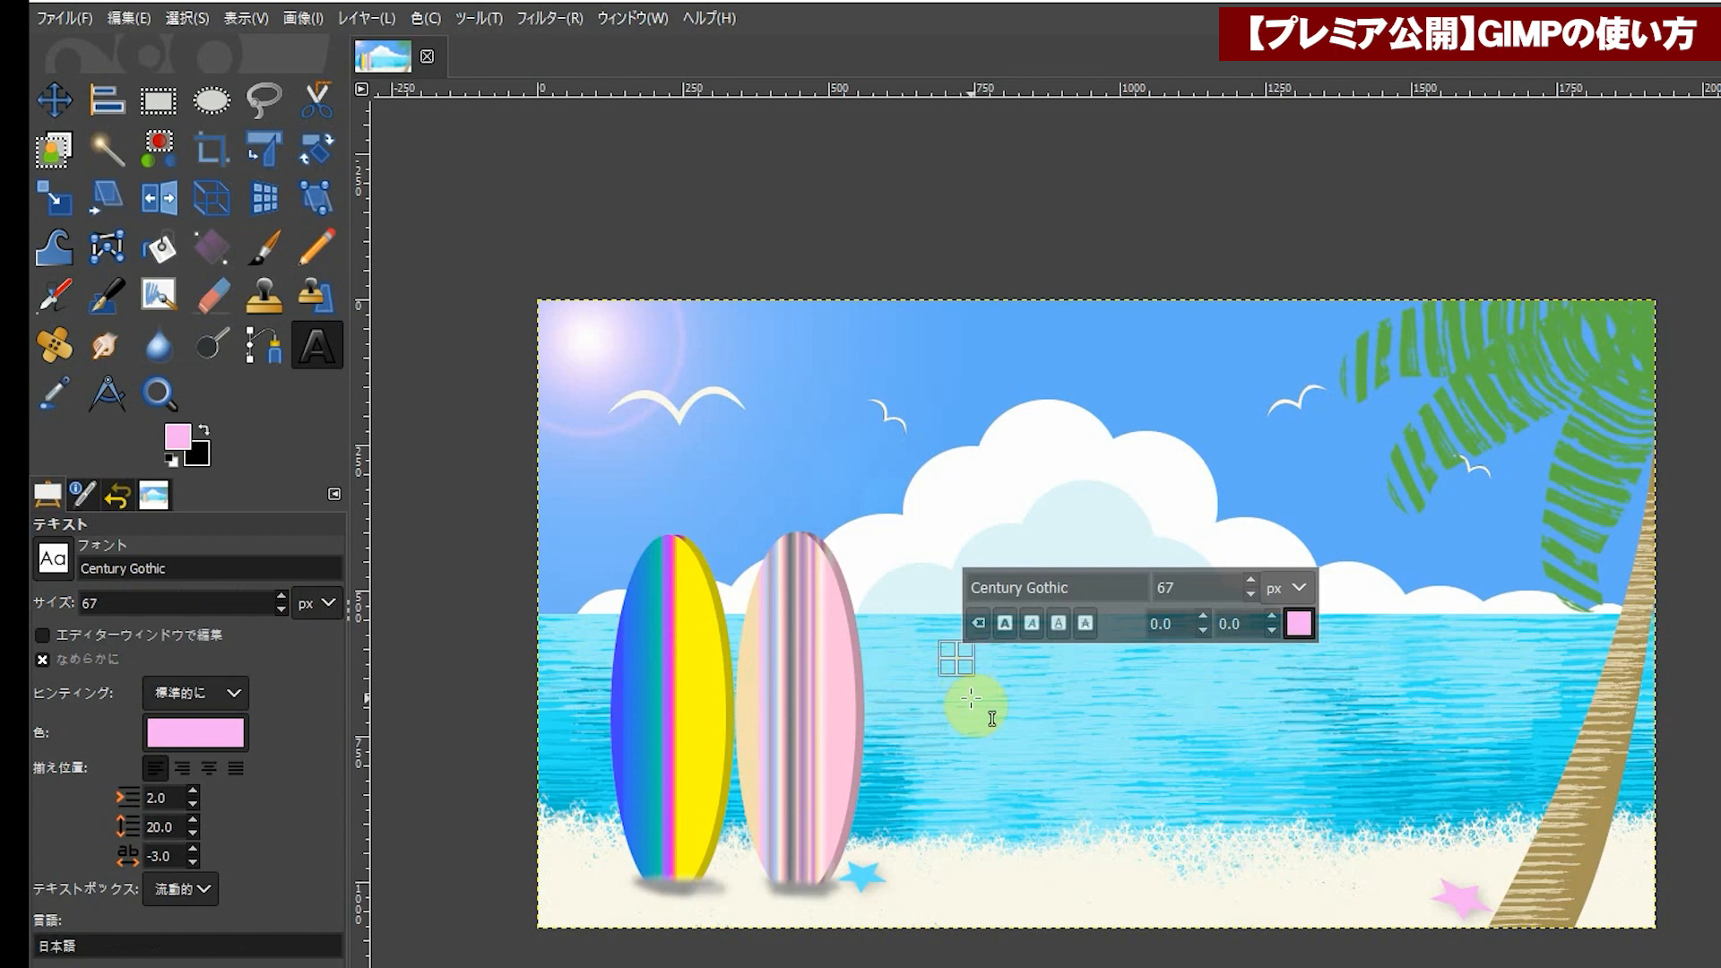
pyautogui.write('S')
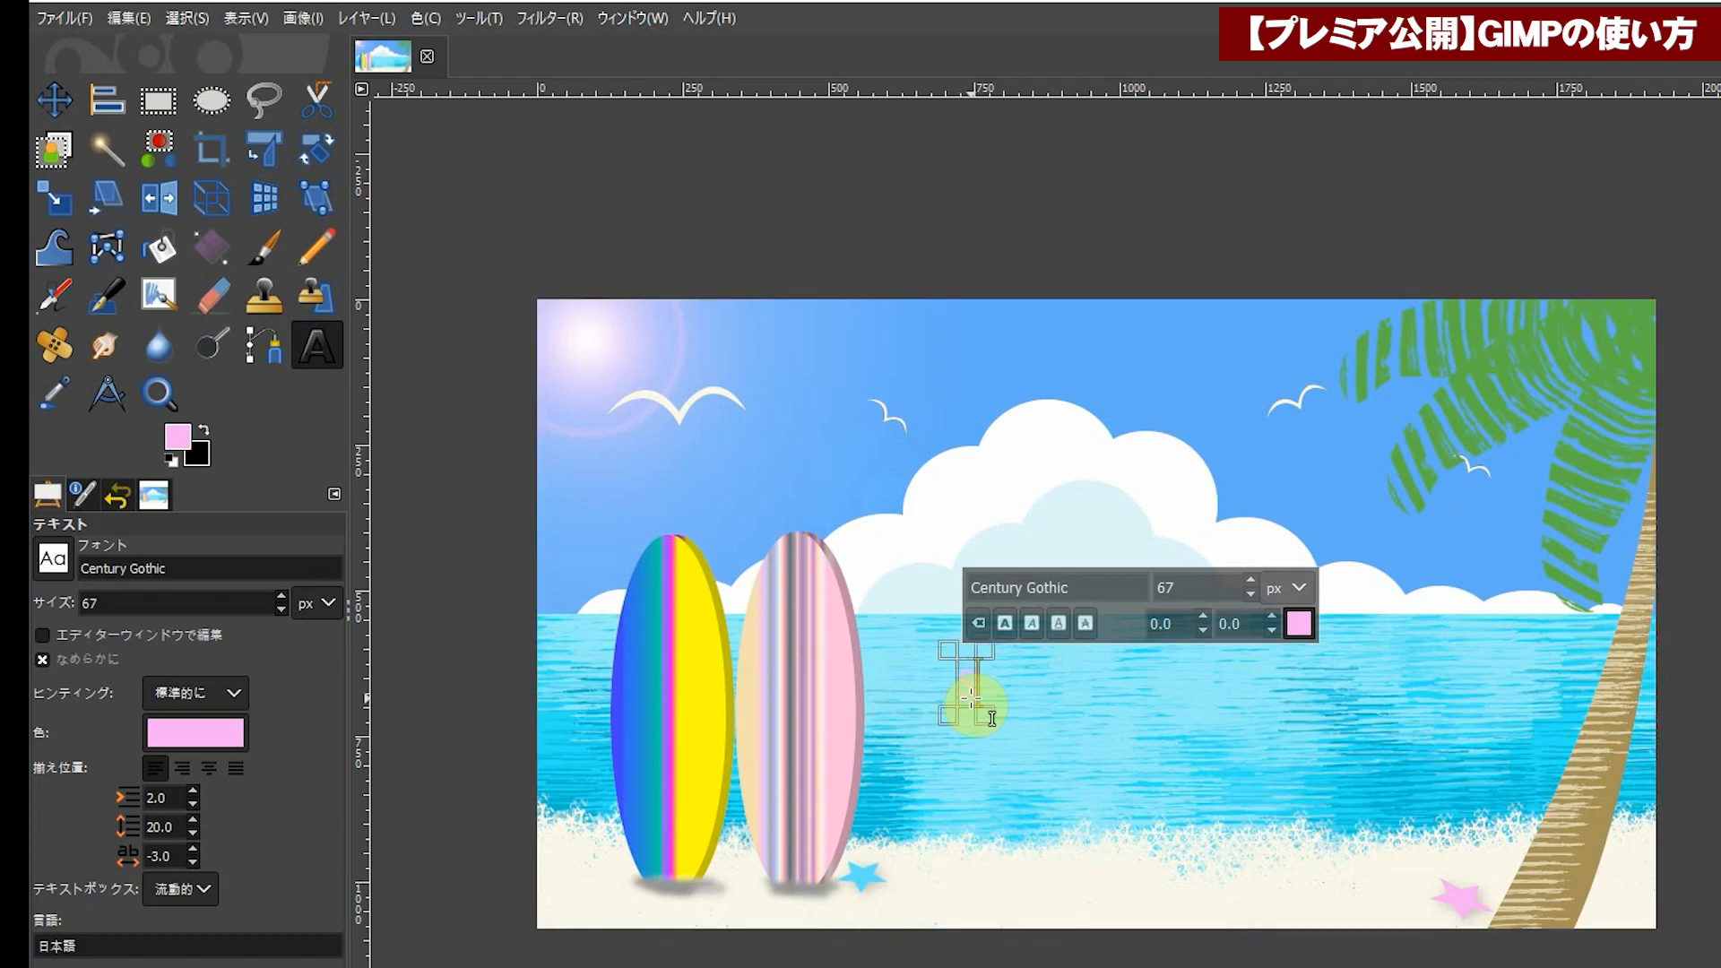
pyautogui.write('u')
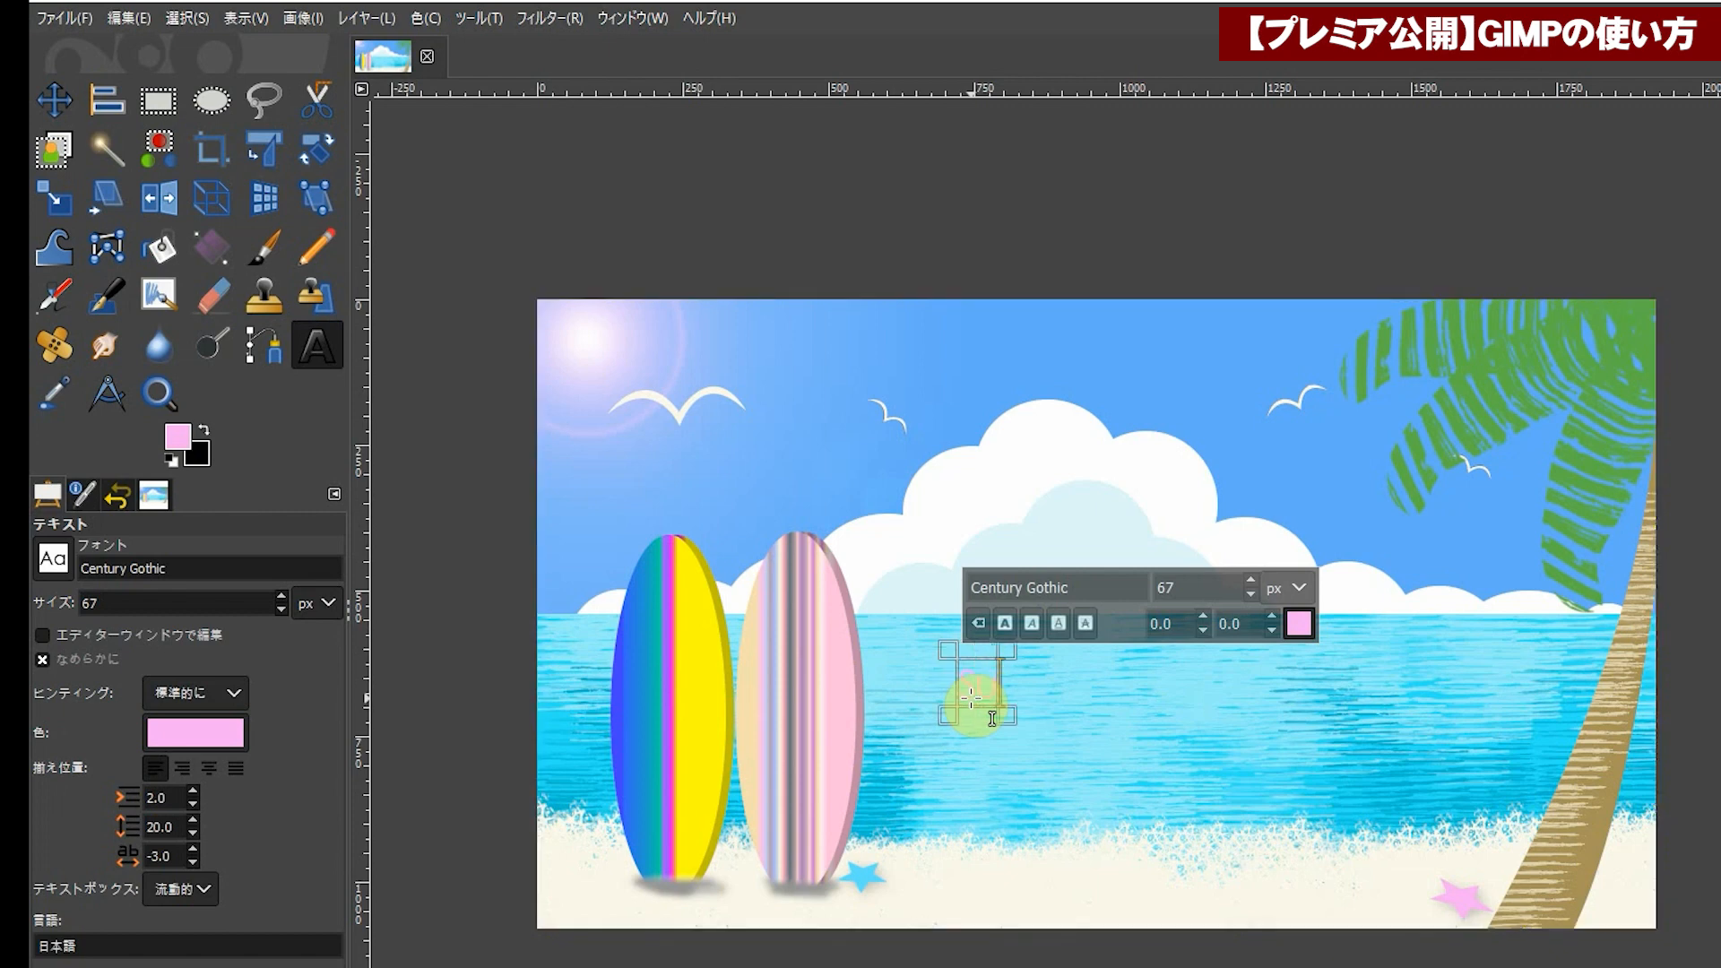
pyautogui.write('mmer')
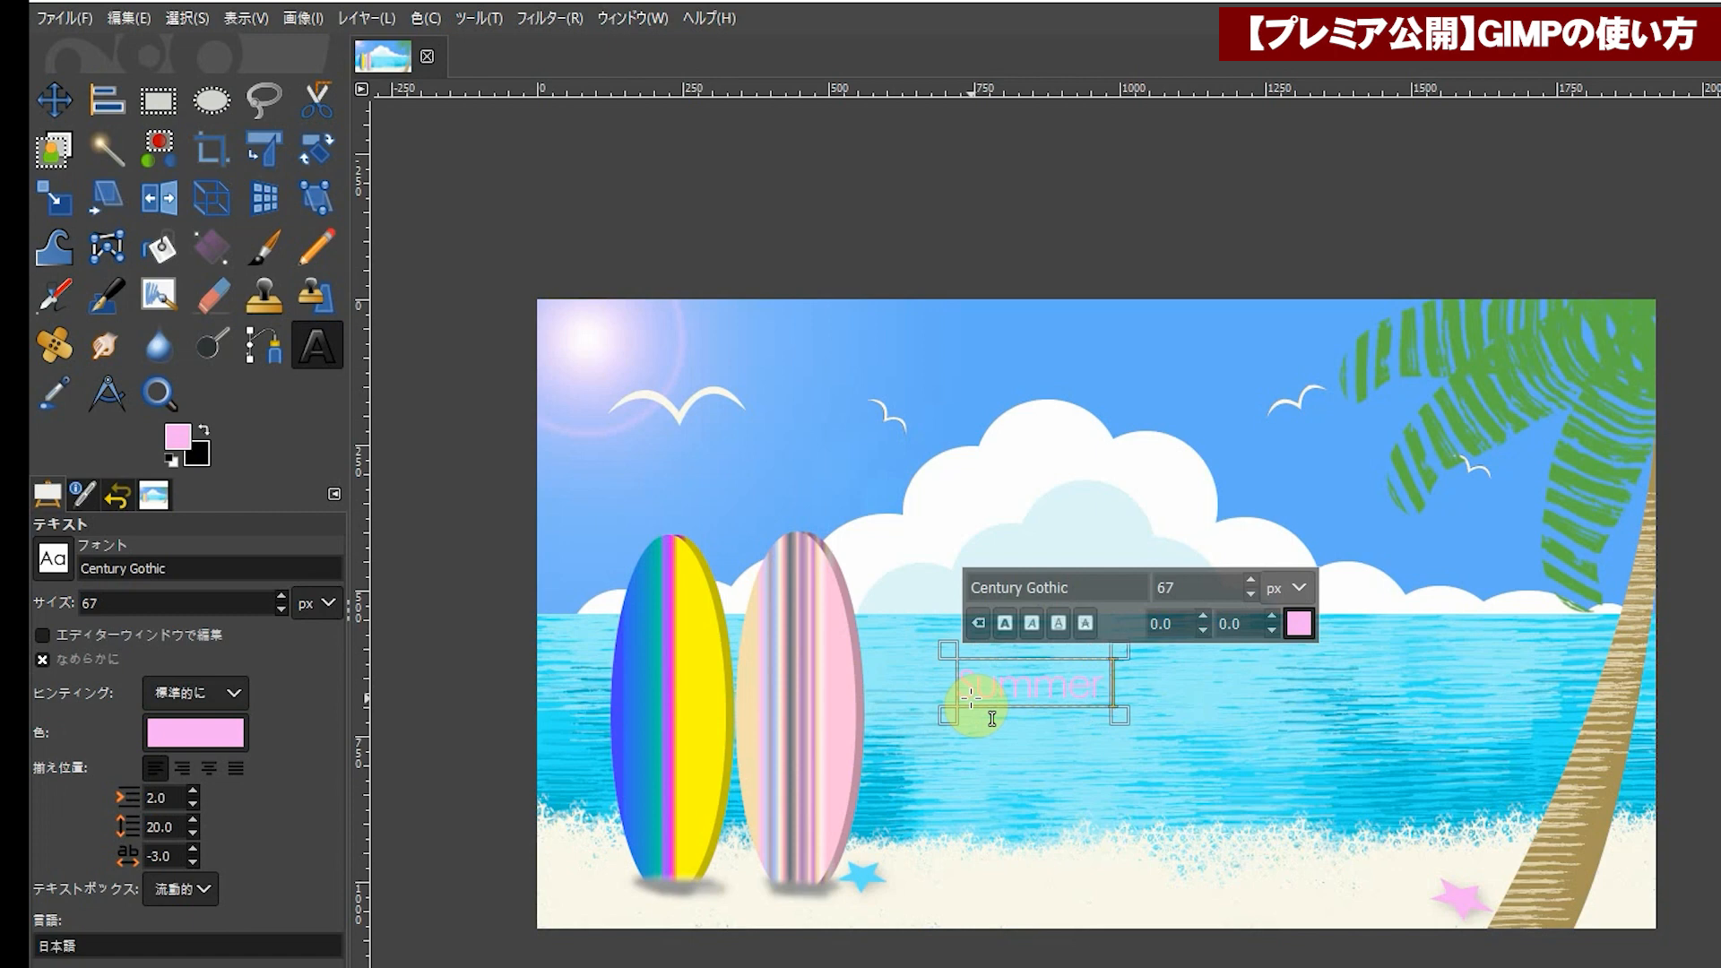
pyautogui.write(' Bee')
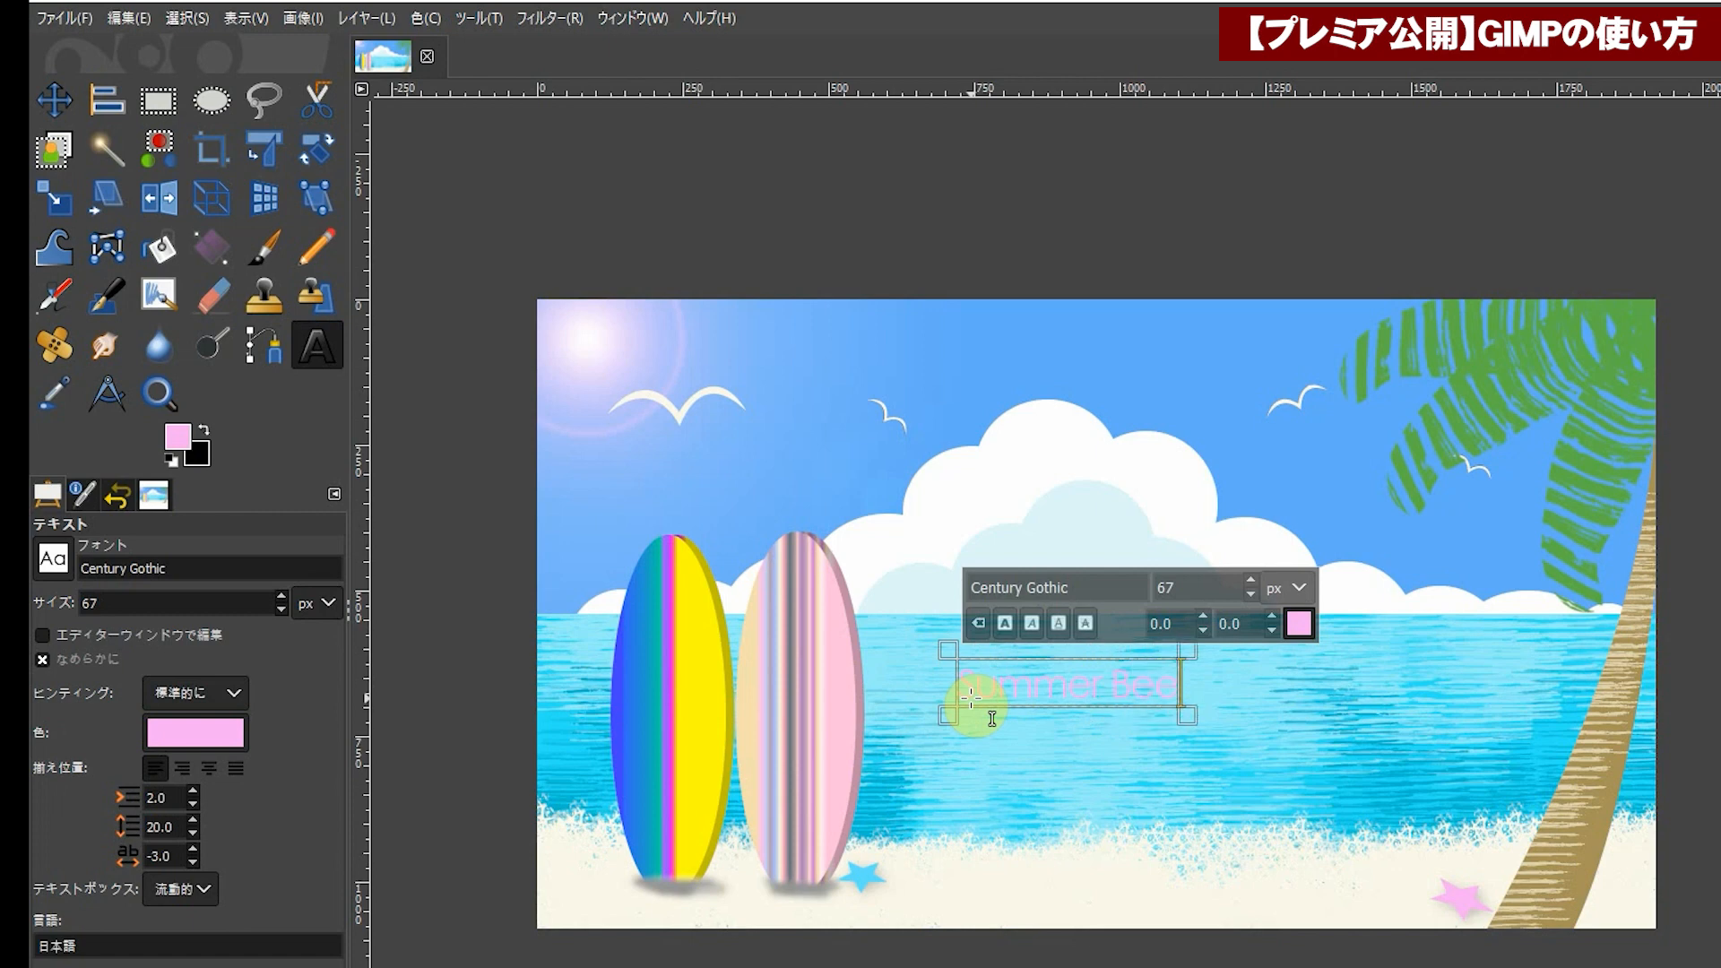
pyautogui.press('BackSpace')
pyautogui.write('ach')
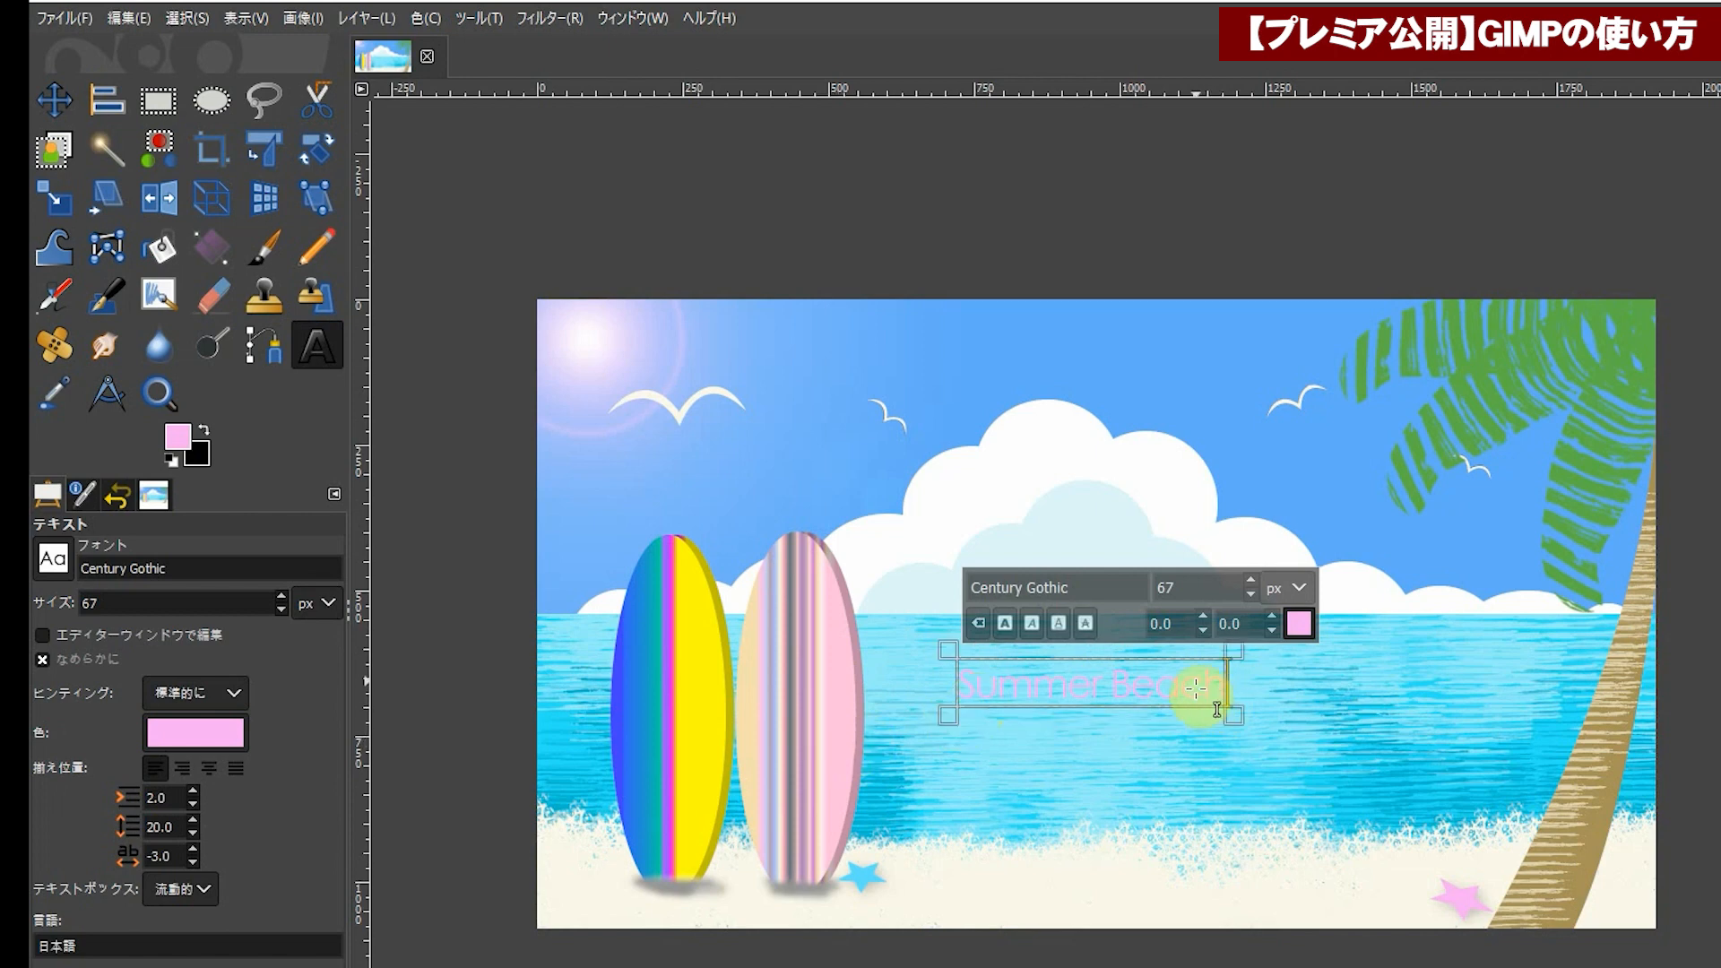
# Step: Change the Summer Beach text colour to white (ffffff) and set its size to 134 px
pyautogui.click(186, 735)
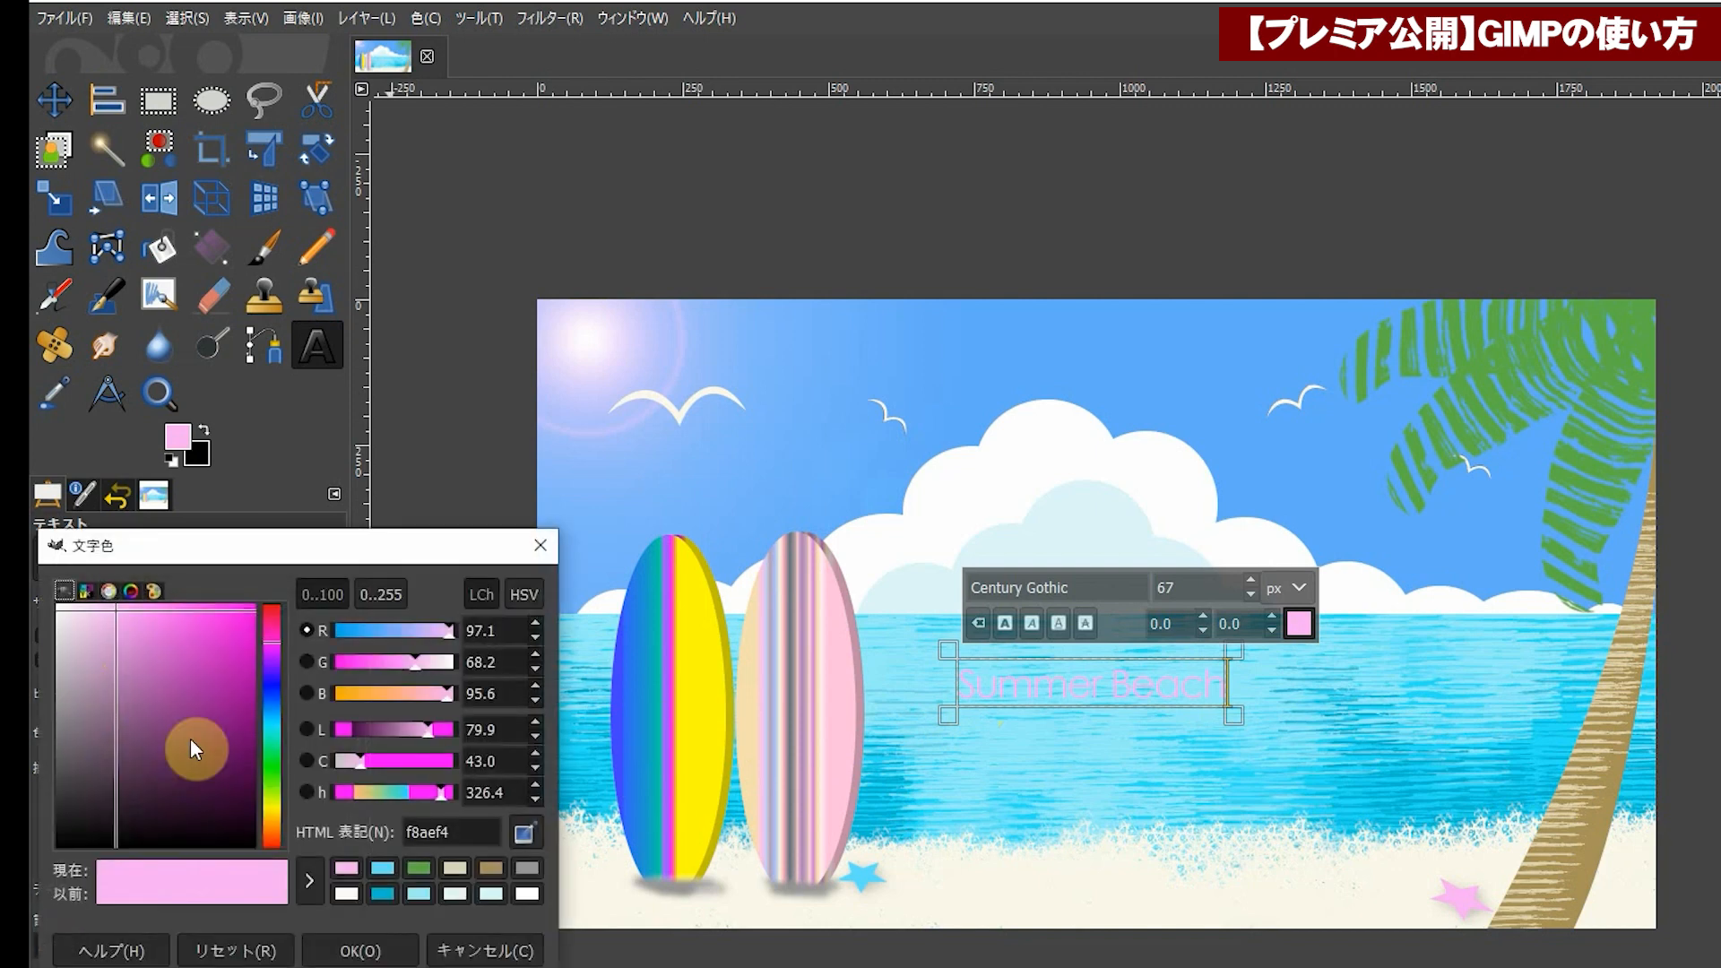
pyautogui.click(61, 610)
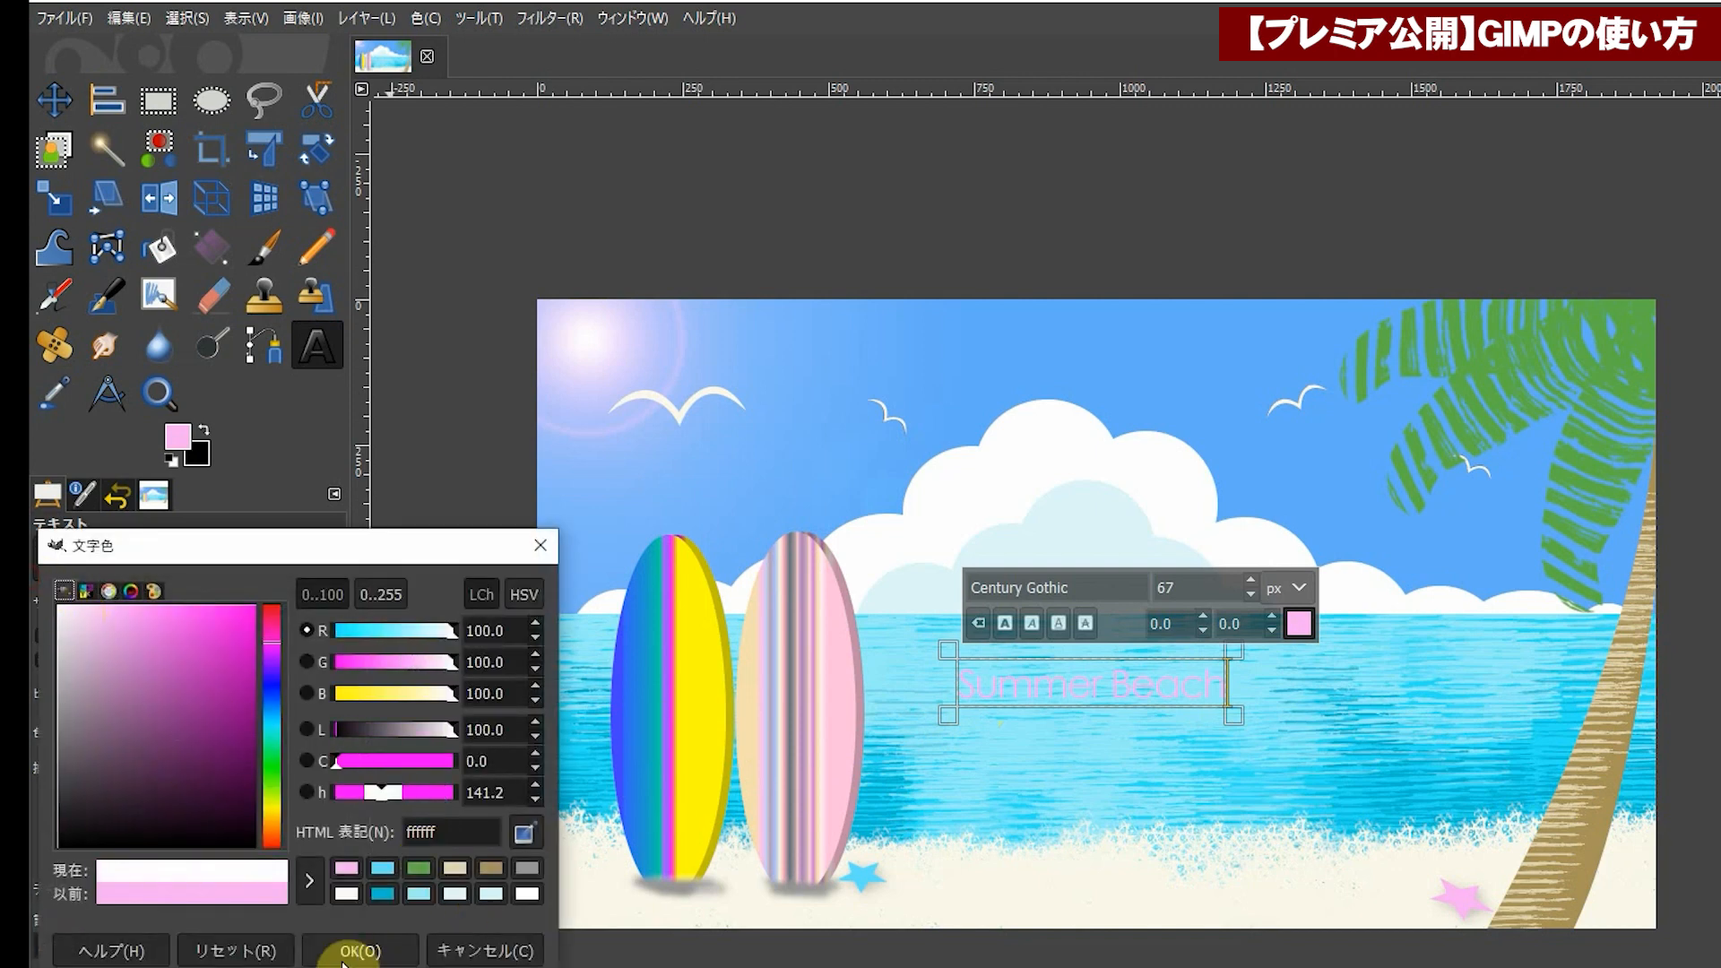
pyautogui.click(345, 952)
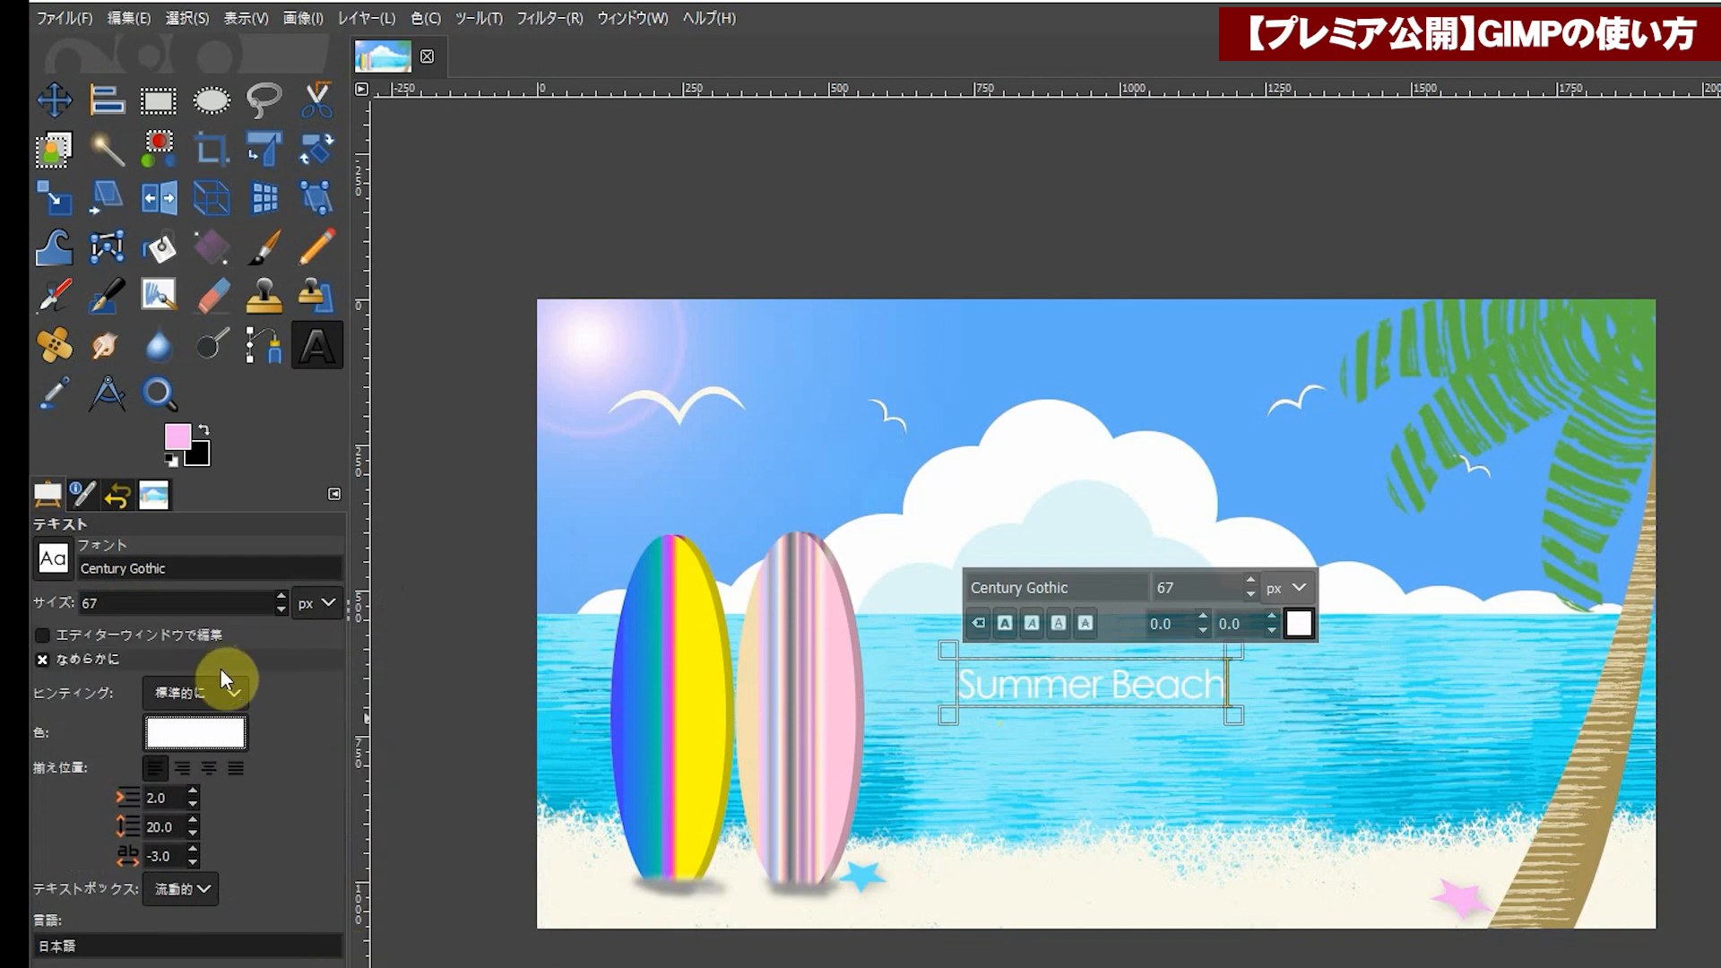
pyautogui.click(283, 600)
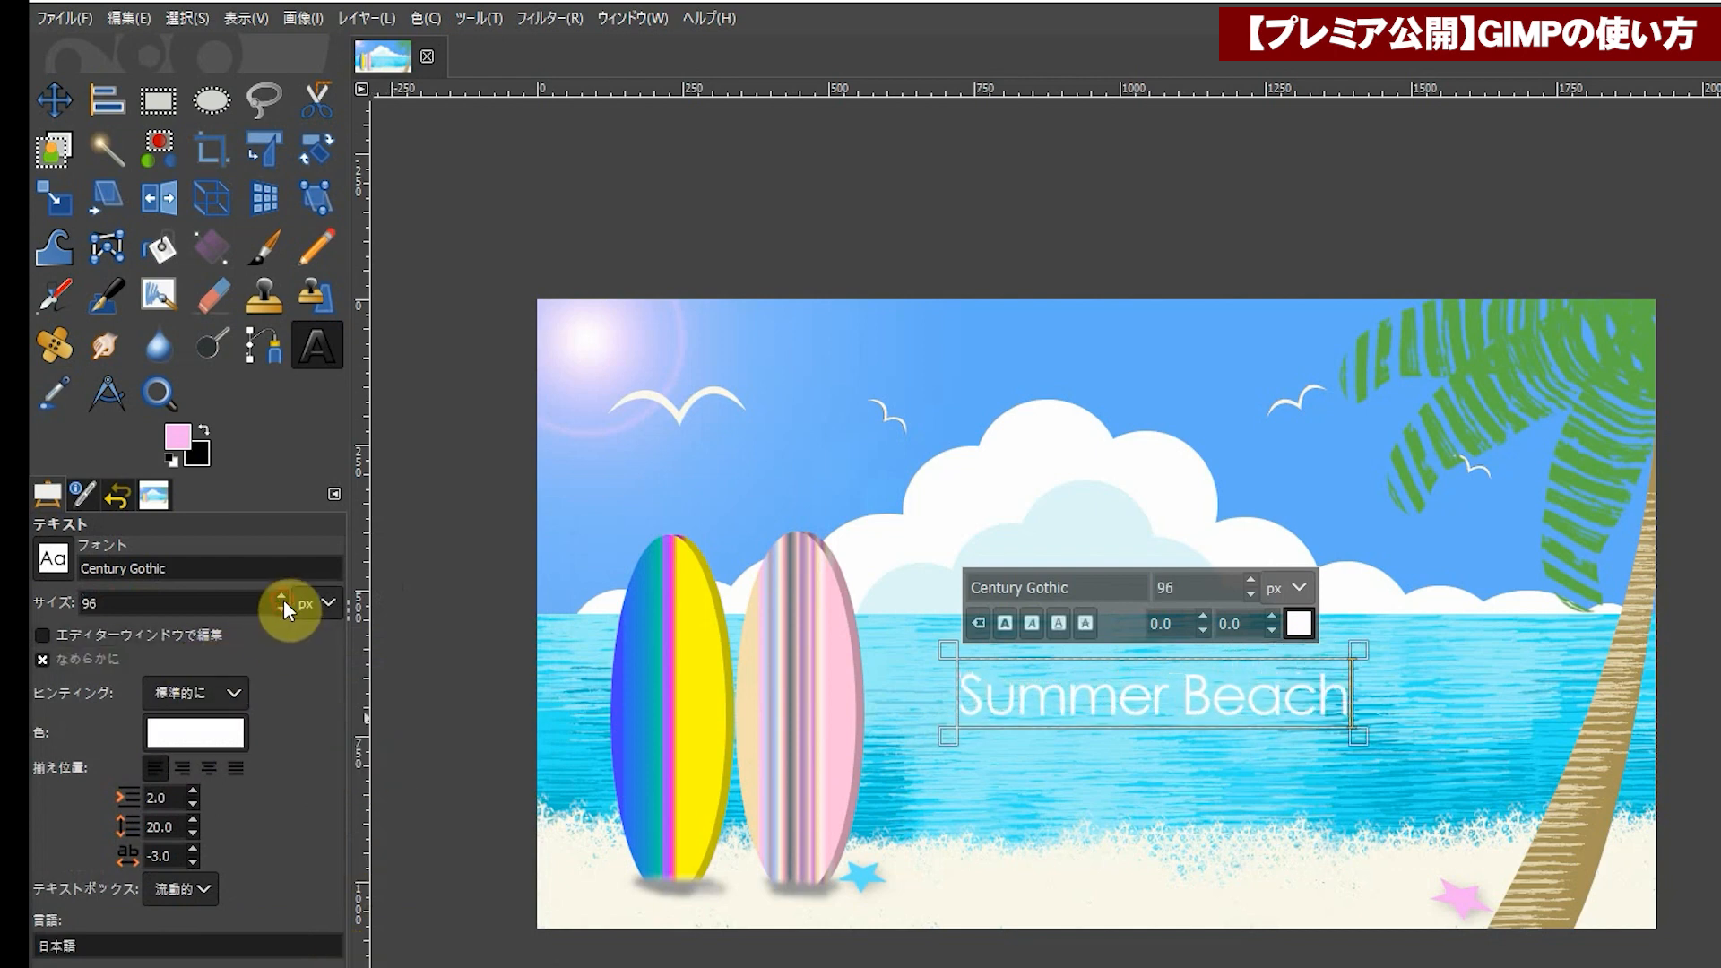
pyautogui.moveTo(283, 600); pyautogui.dragTo(283, 600)
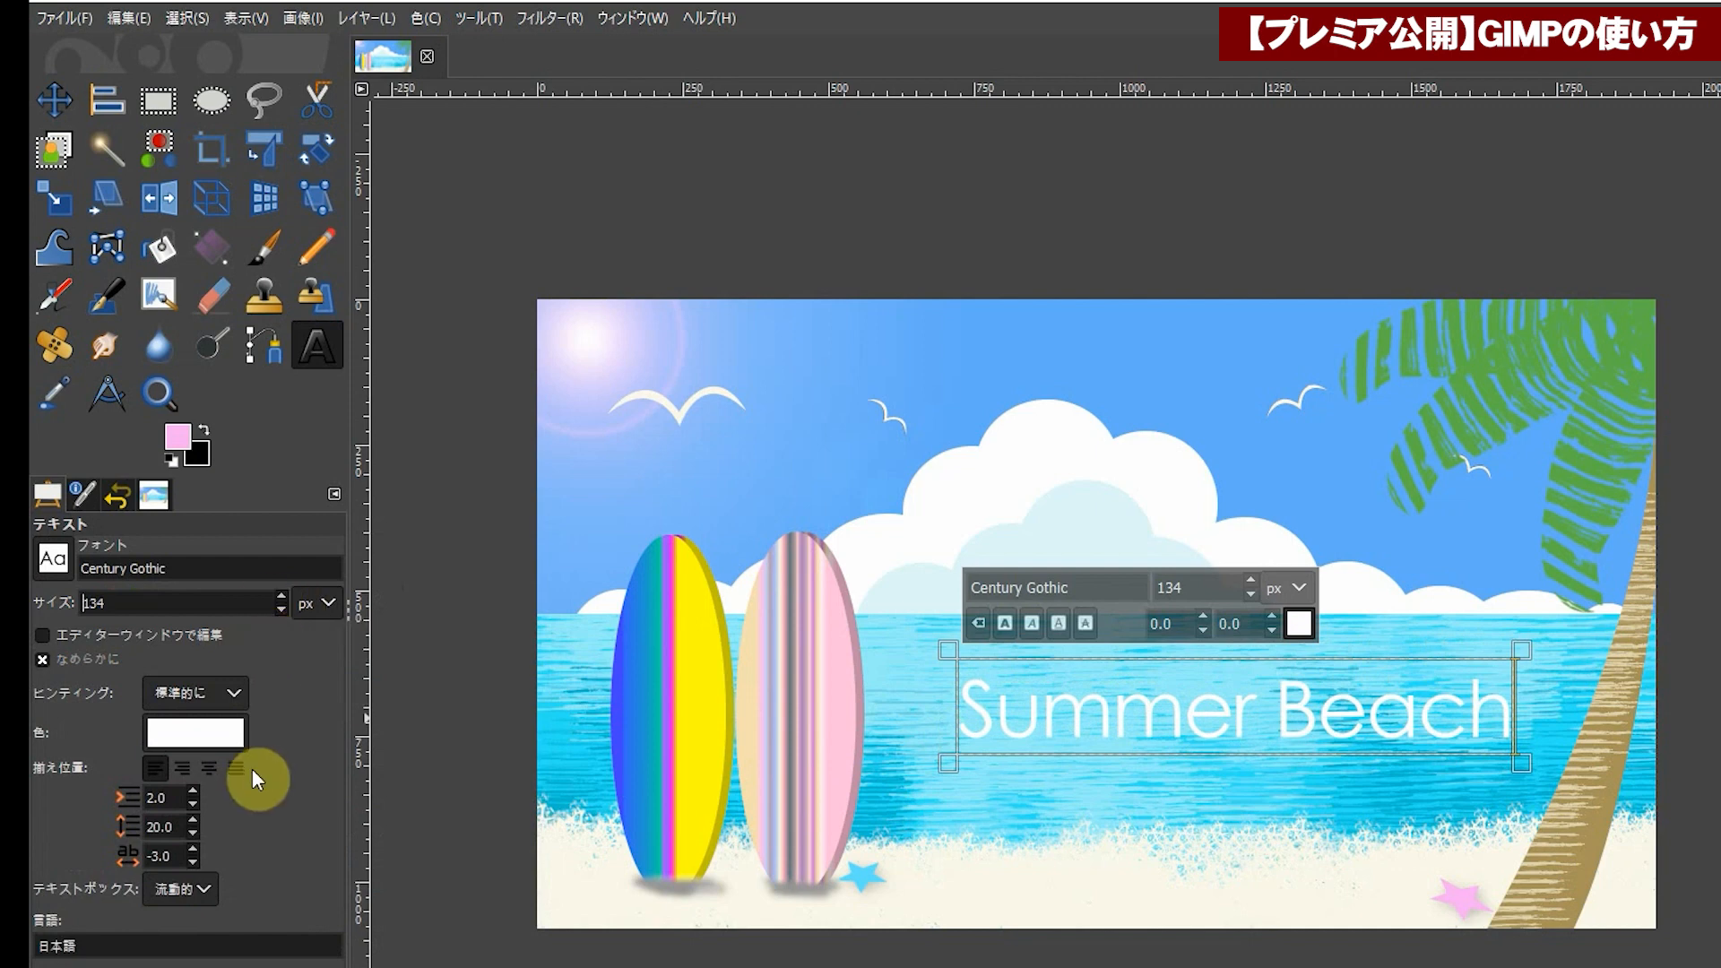
# Step: Set the Summer Beach text's letter spacing to 7.0 and move the text slightly up and left, just below the horizon
pyautogui.click(193, 848)
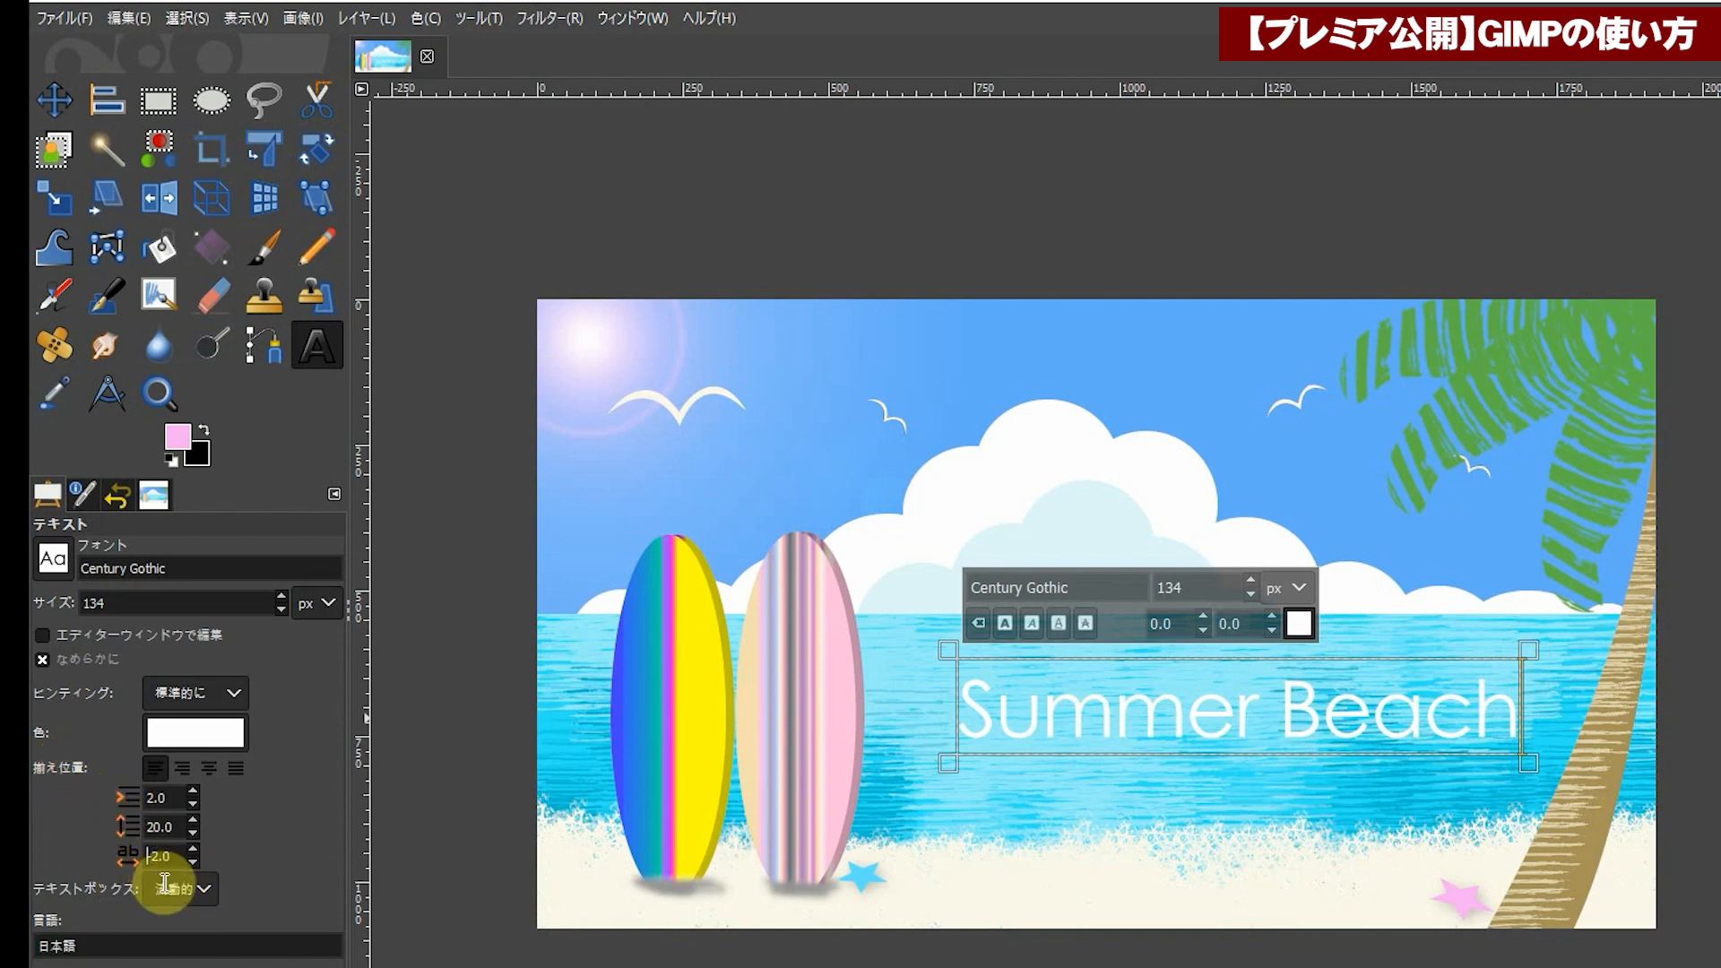
pyautogui.click(195, 848)
pyautogui.click(196, 848)
pyautogui.click(196, 848)
pyautogui.click(196, 848)
pyautogui.click(196, 848)
pyautogui.click(196, 848)
pyautogui.click(196, 848)
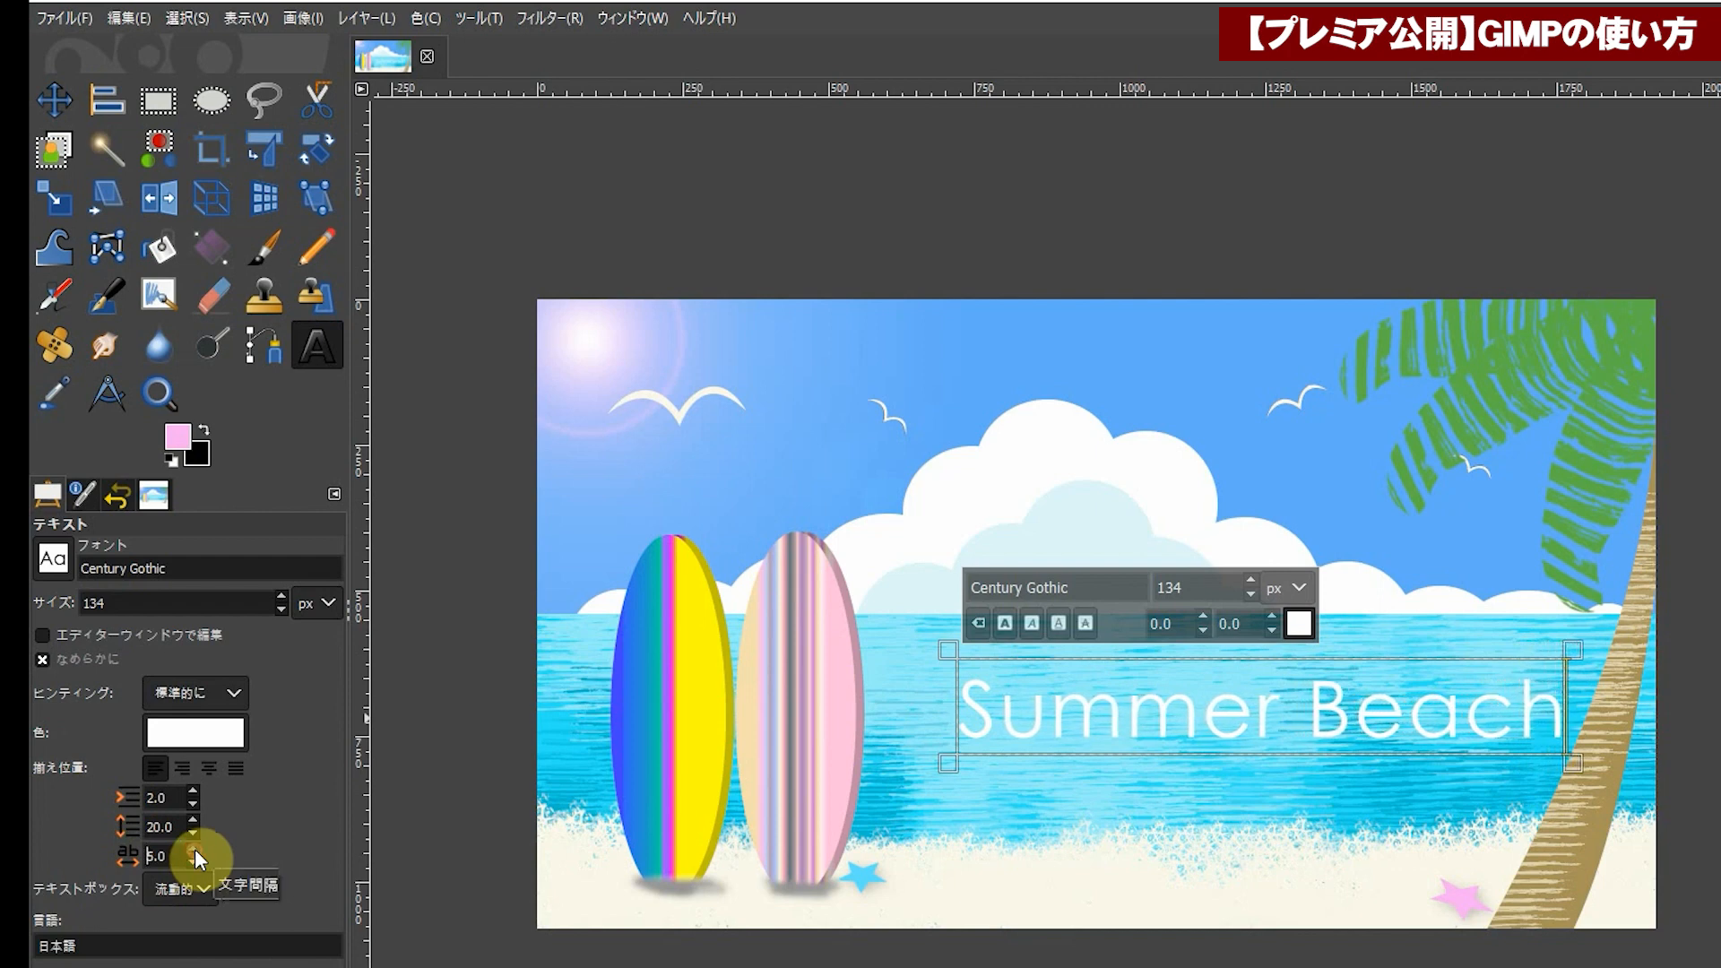
pyautogui.click(196, 848)
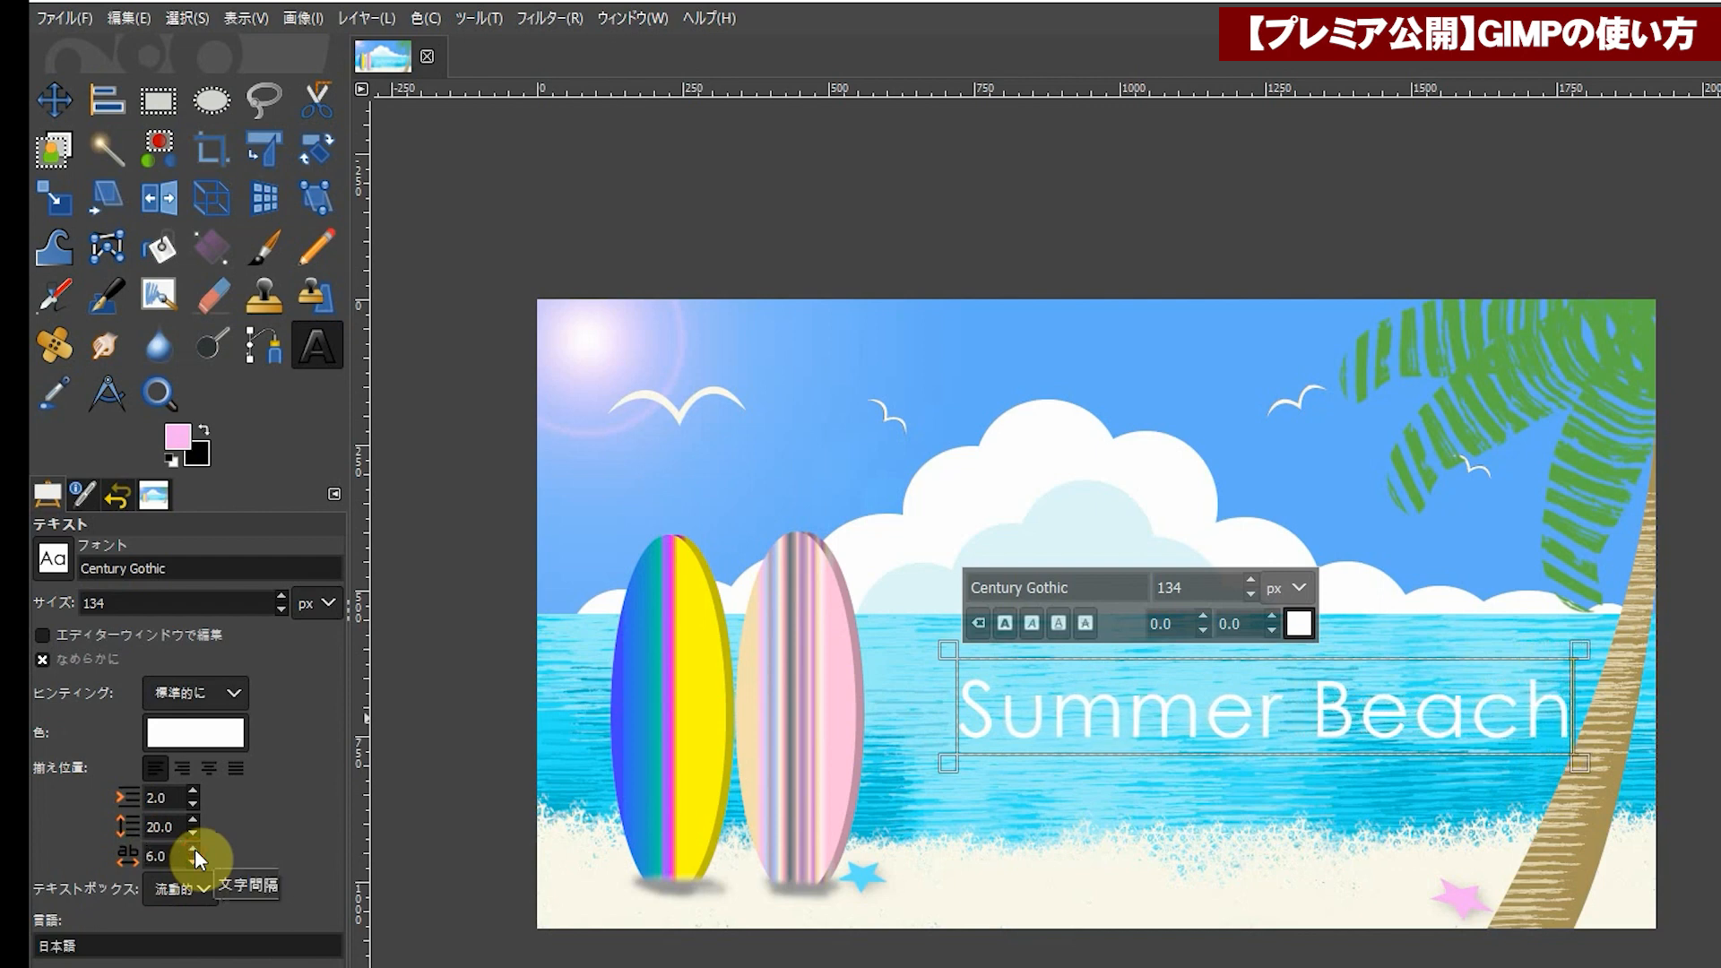
pyautogui.click(195, 848)
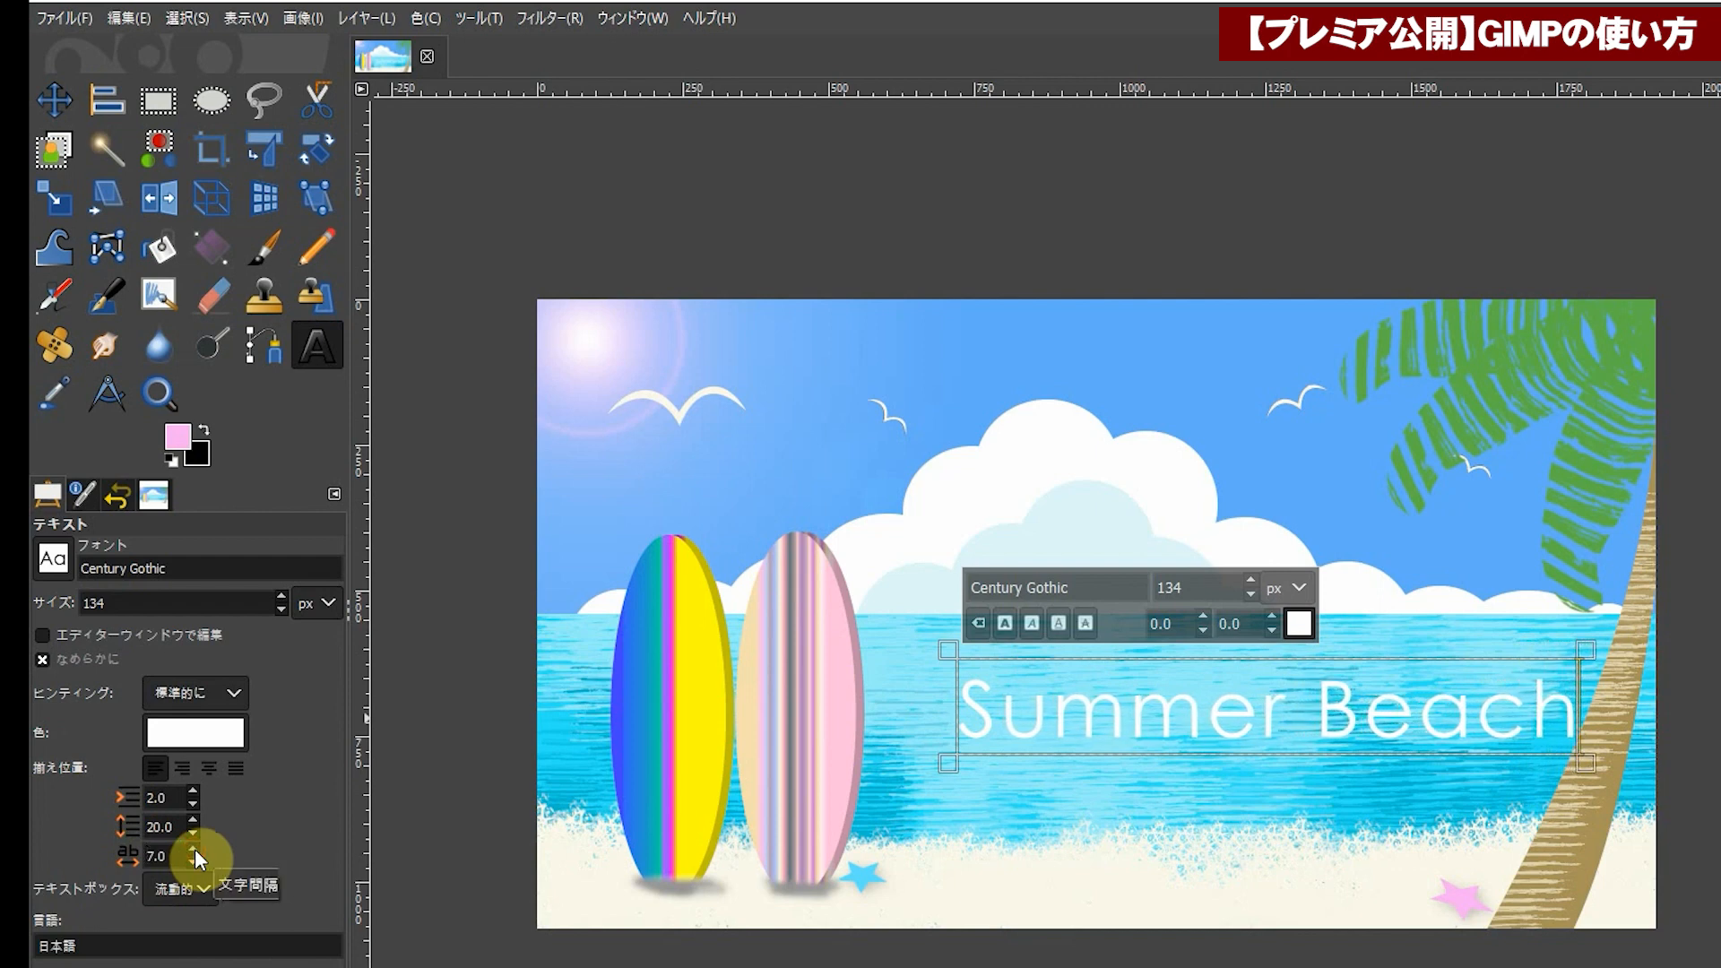
pyautogui.click(54, 99)
pyautogui.moveTo(1183, 698); pyautogui.dragTo(1139, 655)
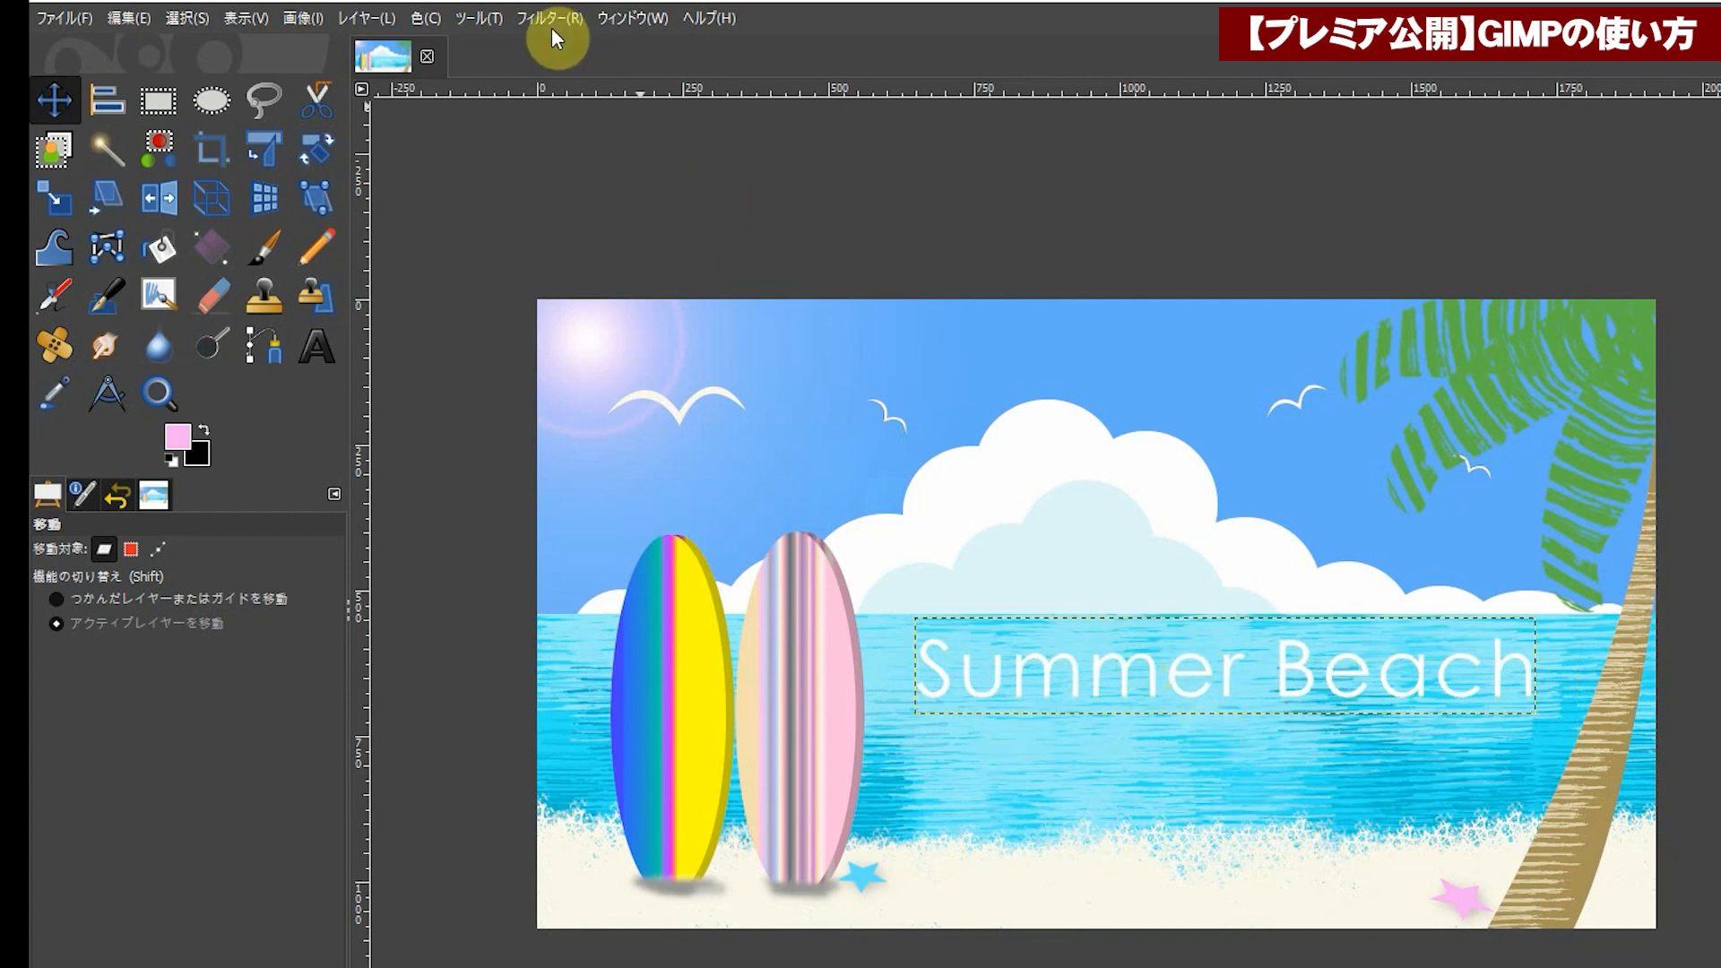
# Step: Start a Drop Shadow filter on the Summer Beach text and set the shadow colour to blue (2792e0)
pyautogui.click(515, 20)
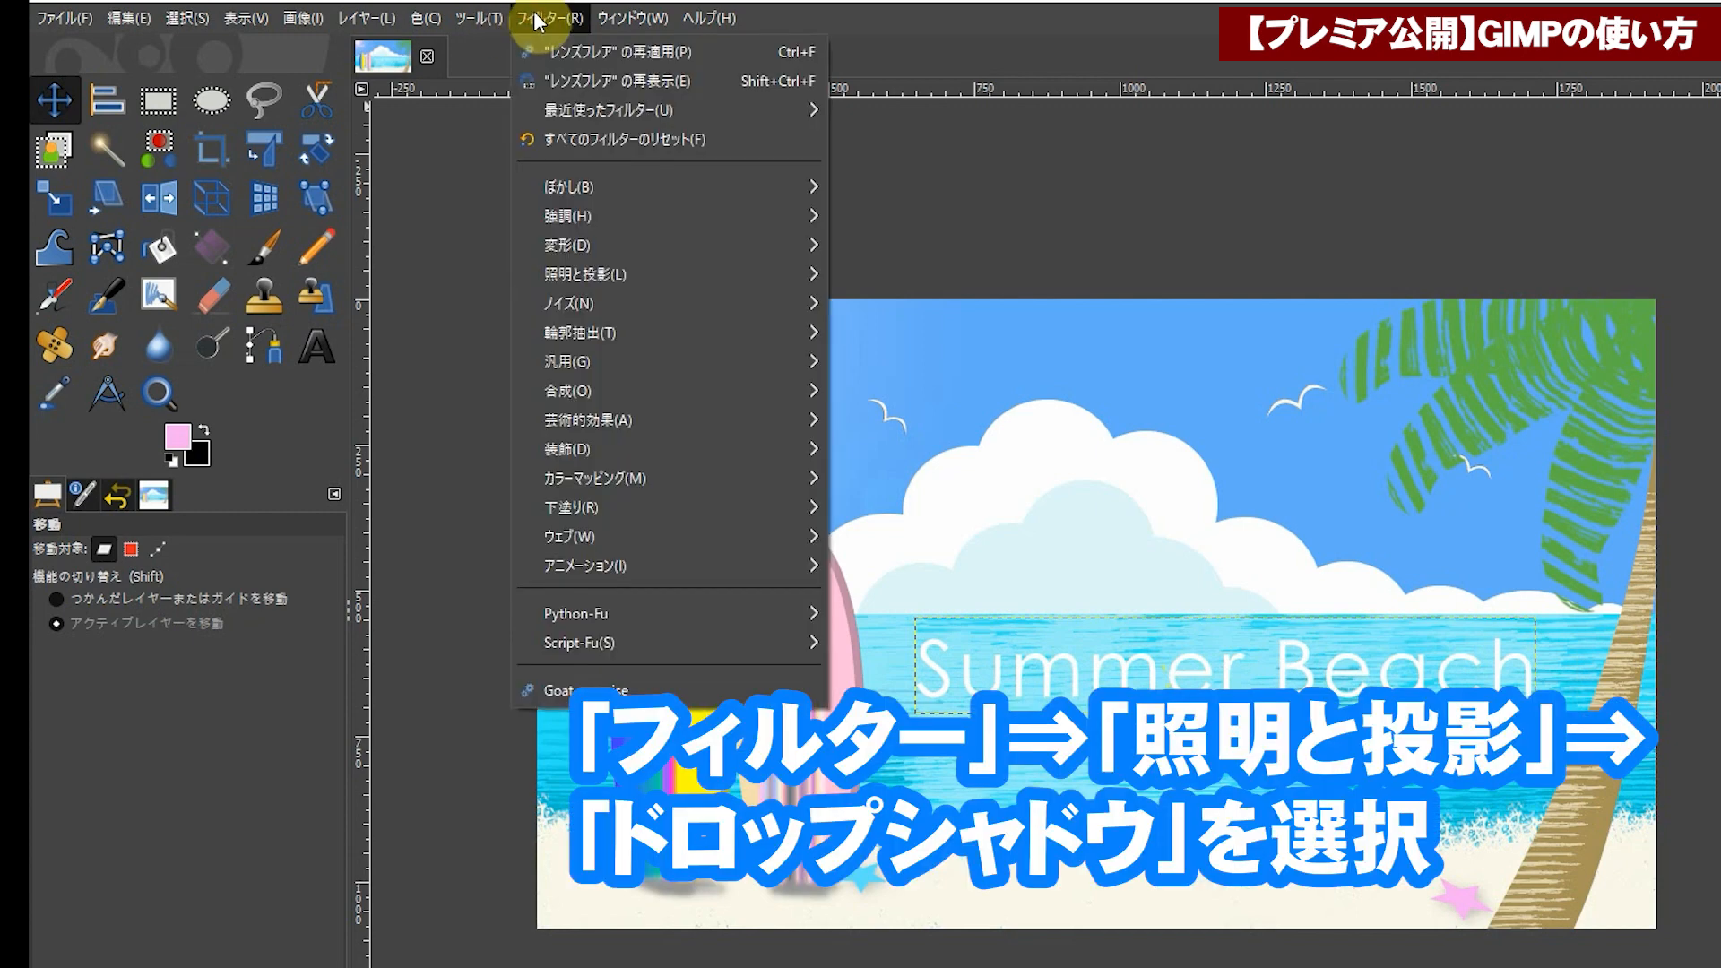
pyautogui.moveTo(648, 278)
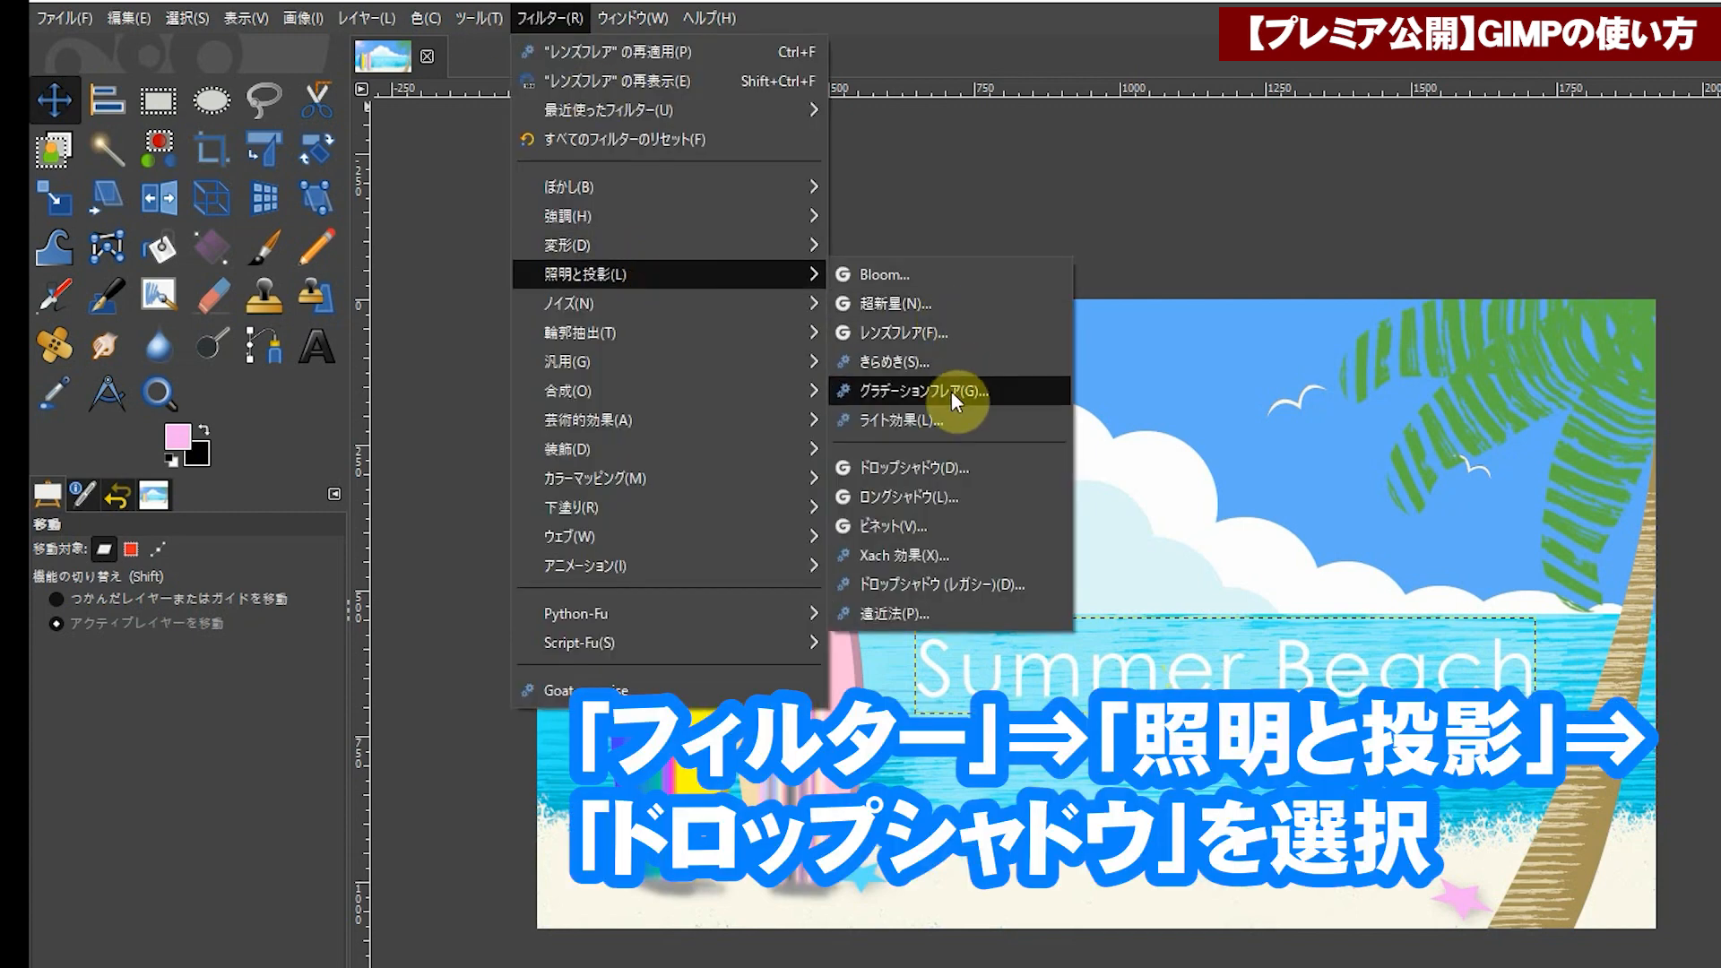
pyautogui.click(947, 475)
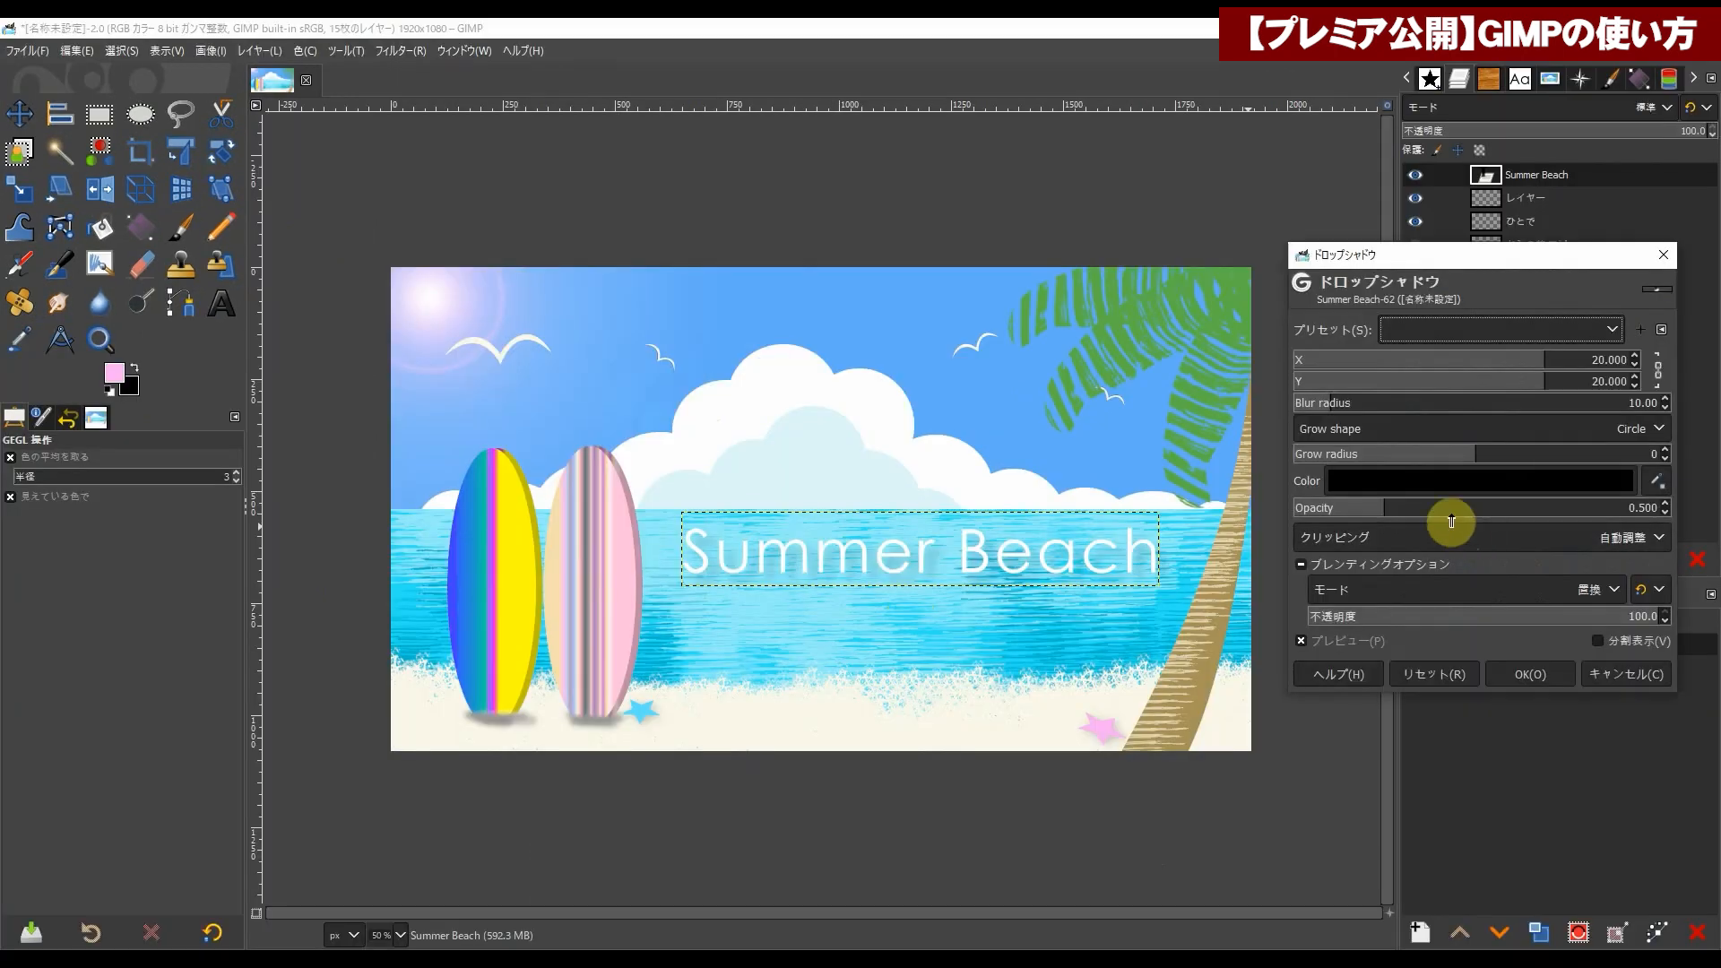
pyautogui.click(1388, 482)
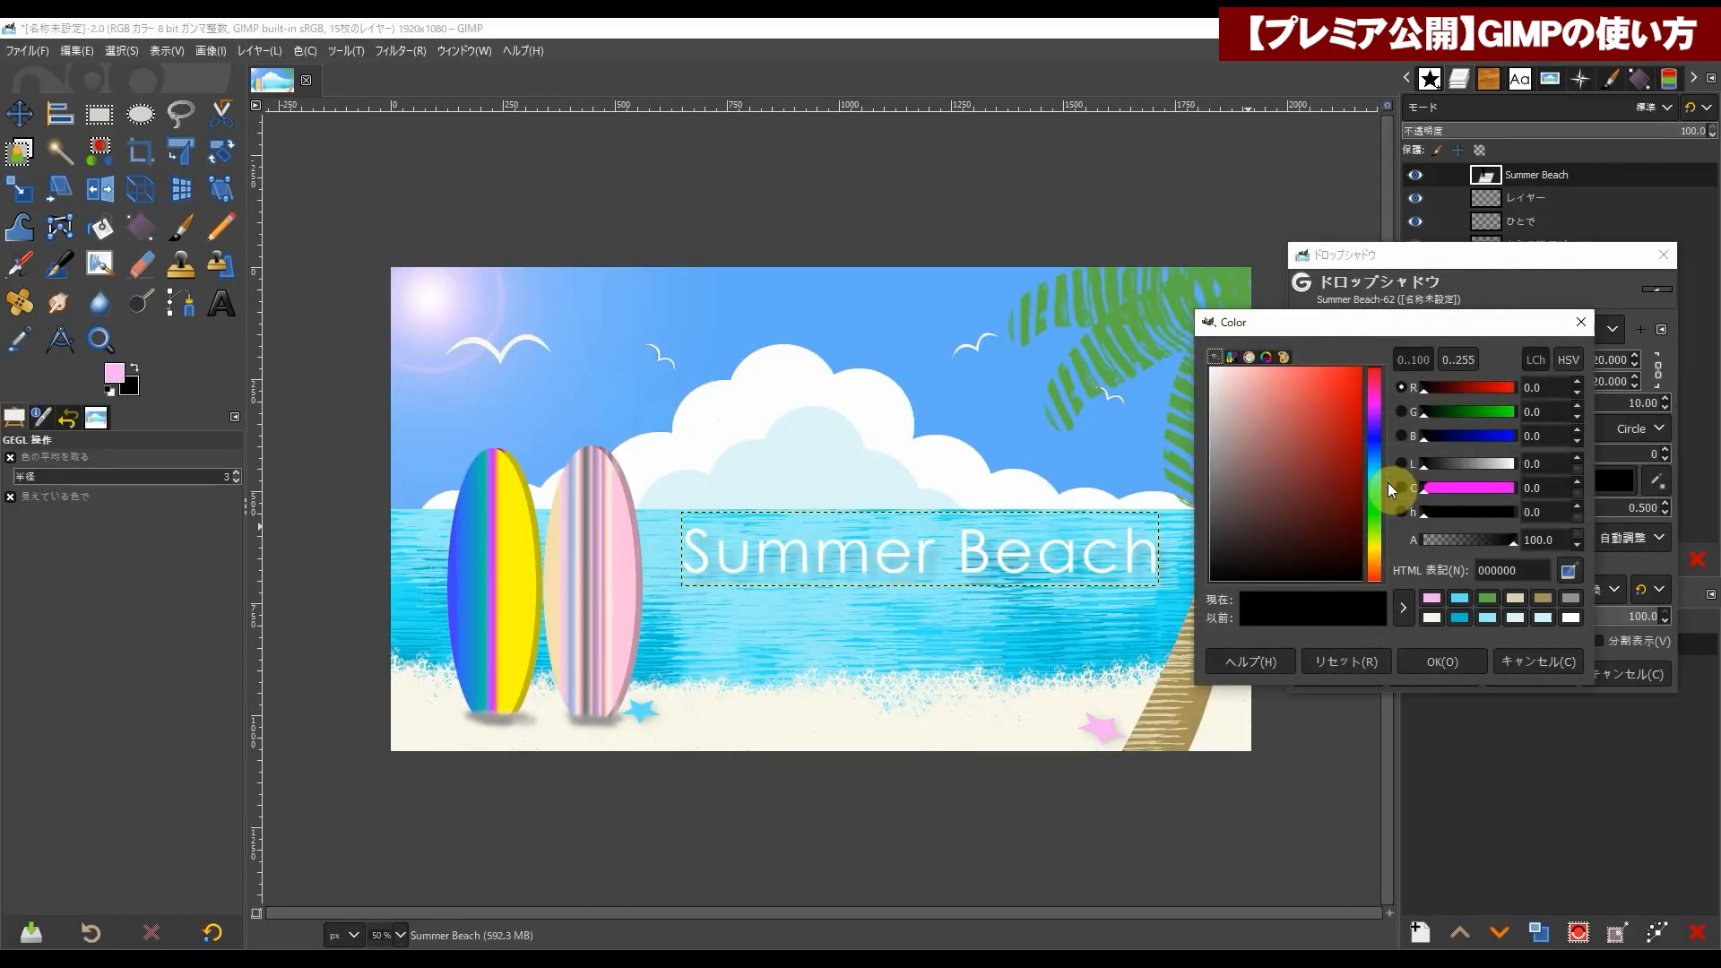
pyautogui.moveTo(1381, 468); pyautogui.dragTo(1373, 453)
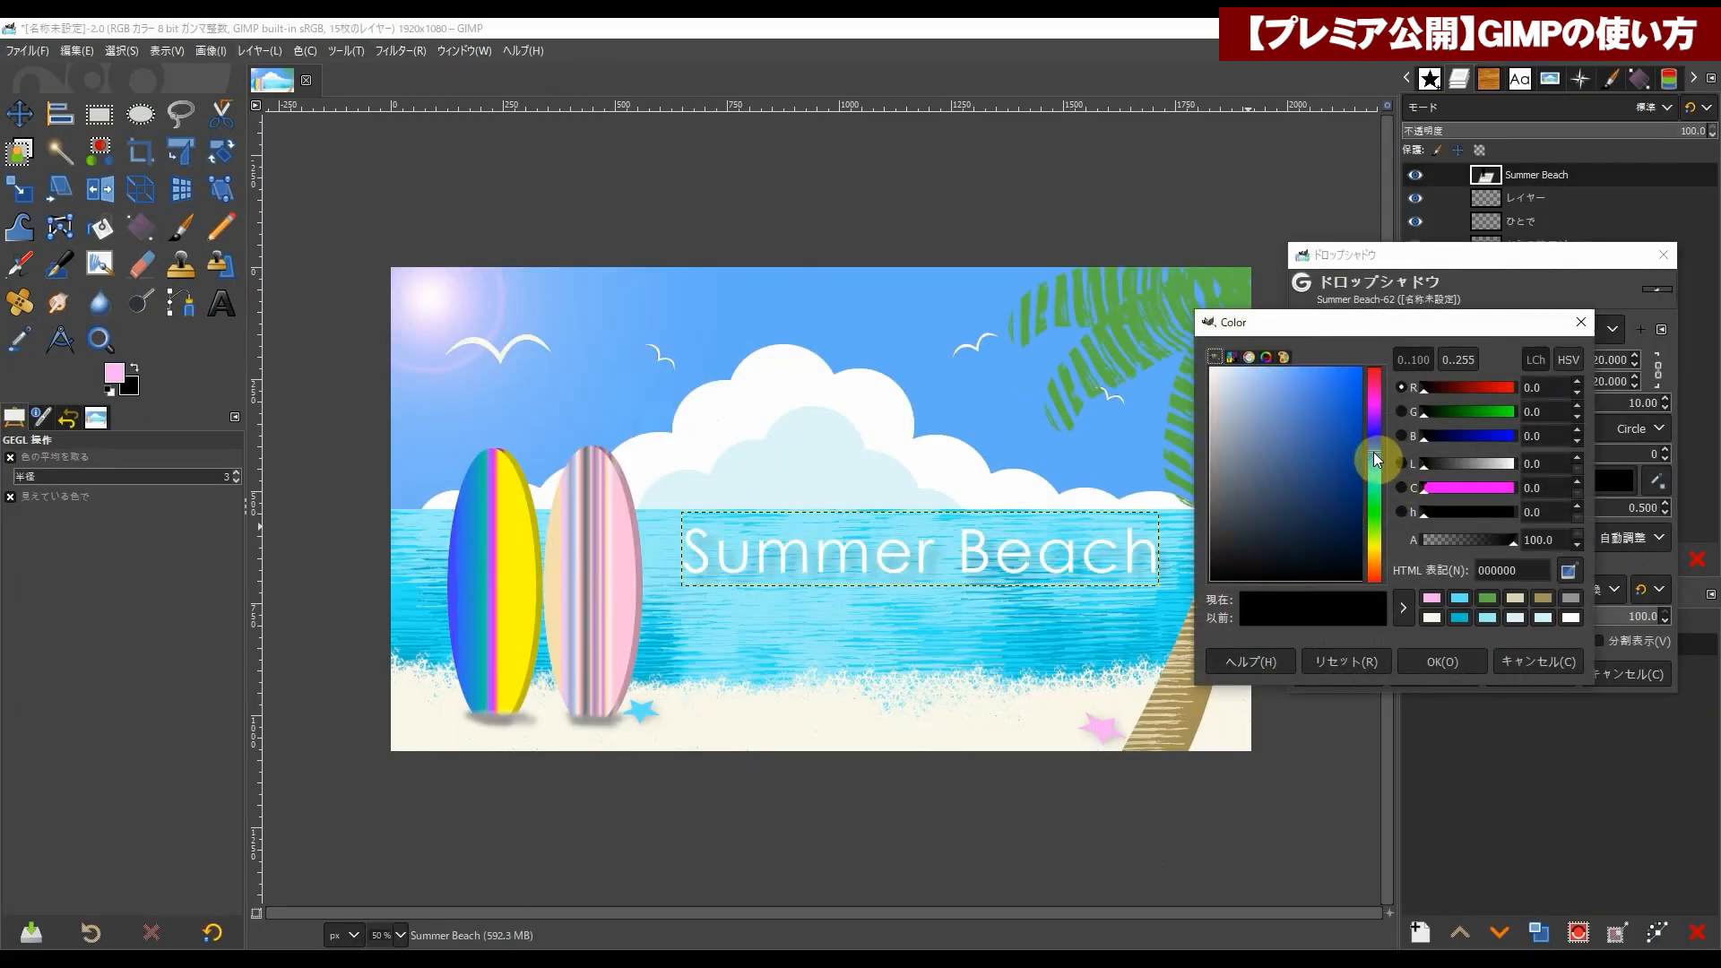
pyautogui.click(1323, 384)
pyautogui.moveTo(1324, 386); pyautogui.dragTo(1309, 377)
pyautogui.moveTo(1369, 457); pyautogui.dragTo(1370, 461)
pyautogui.moveTo(1327, 382)
pyautogui.mouseDown()
pyautogui.moveTo(1336, 369)
pyautogui.moveTo(1335, 392)
pyautogui.mouseUp()
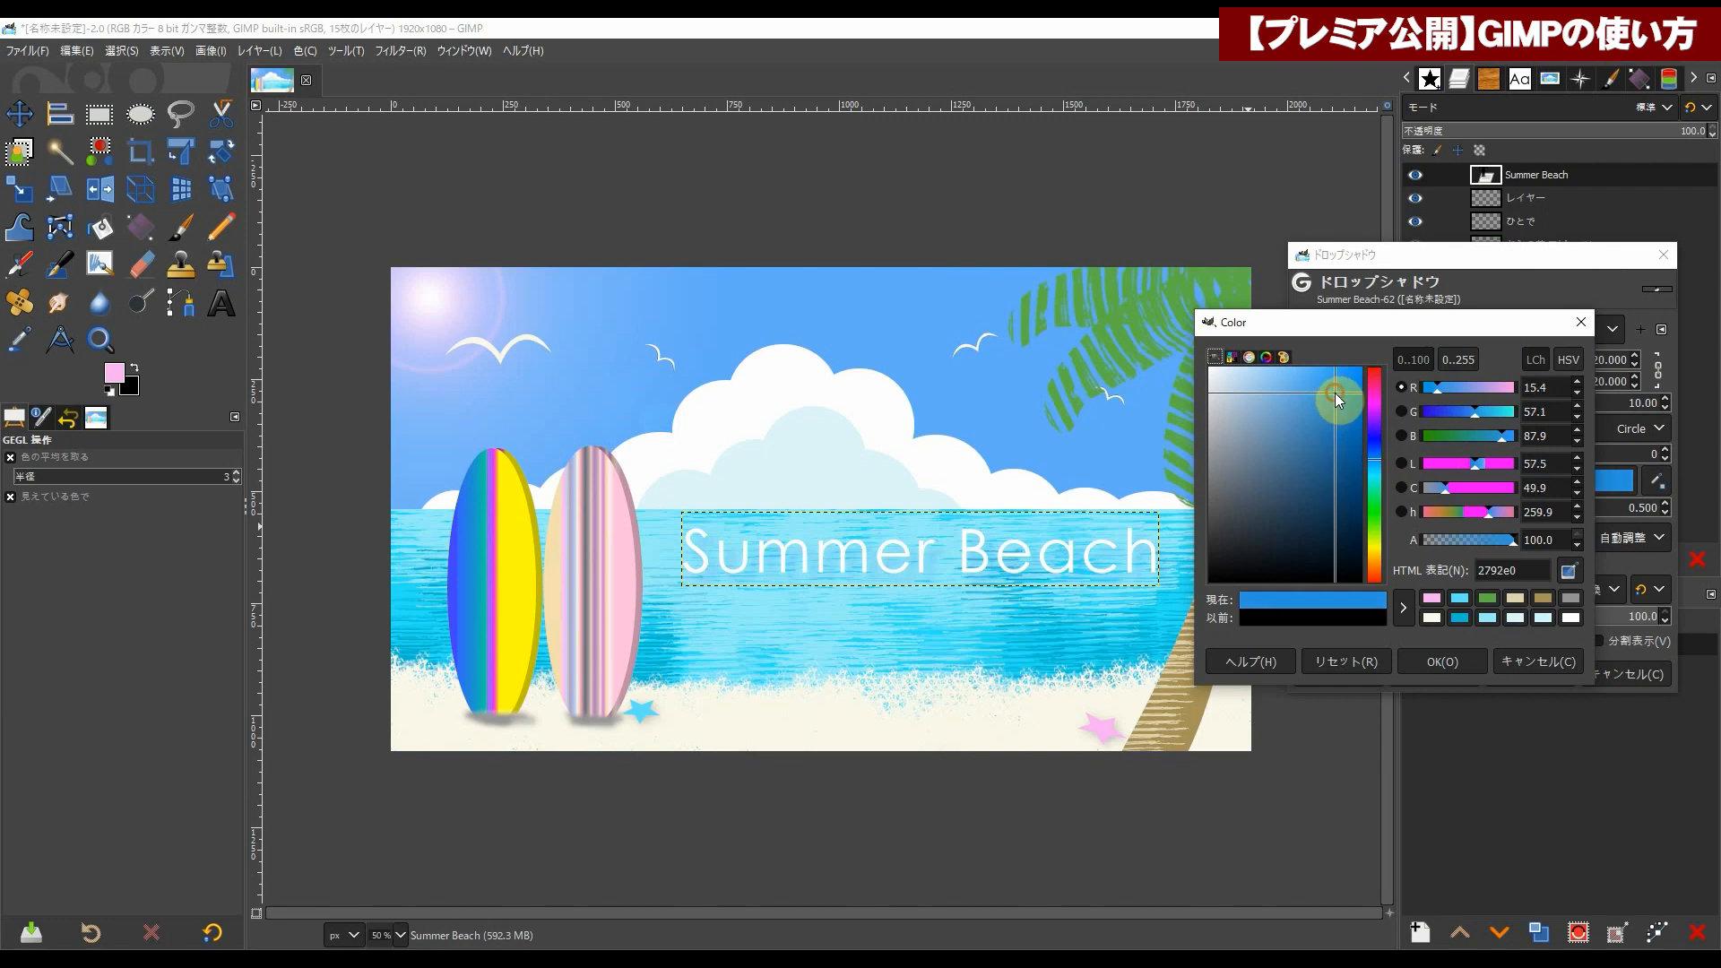
pyautogui.click(1450, 667)
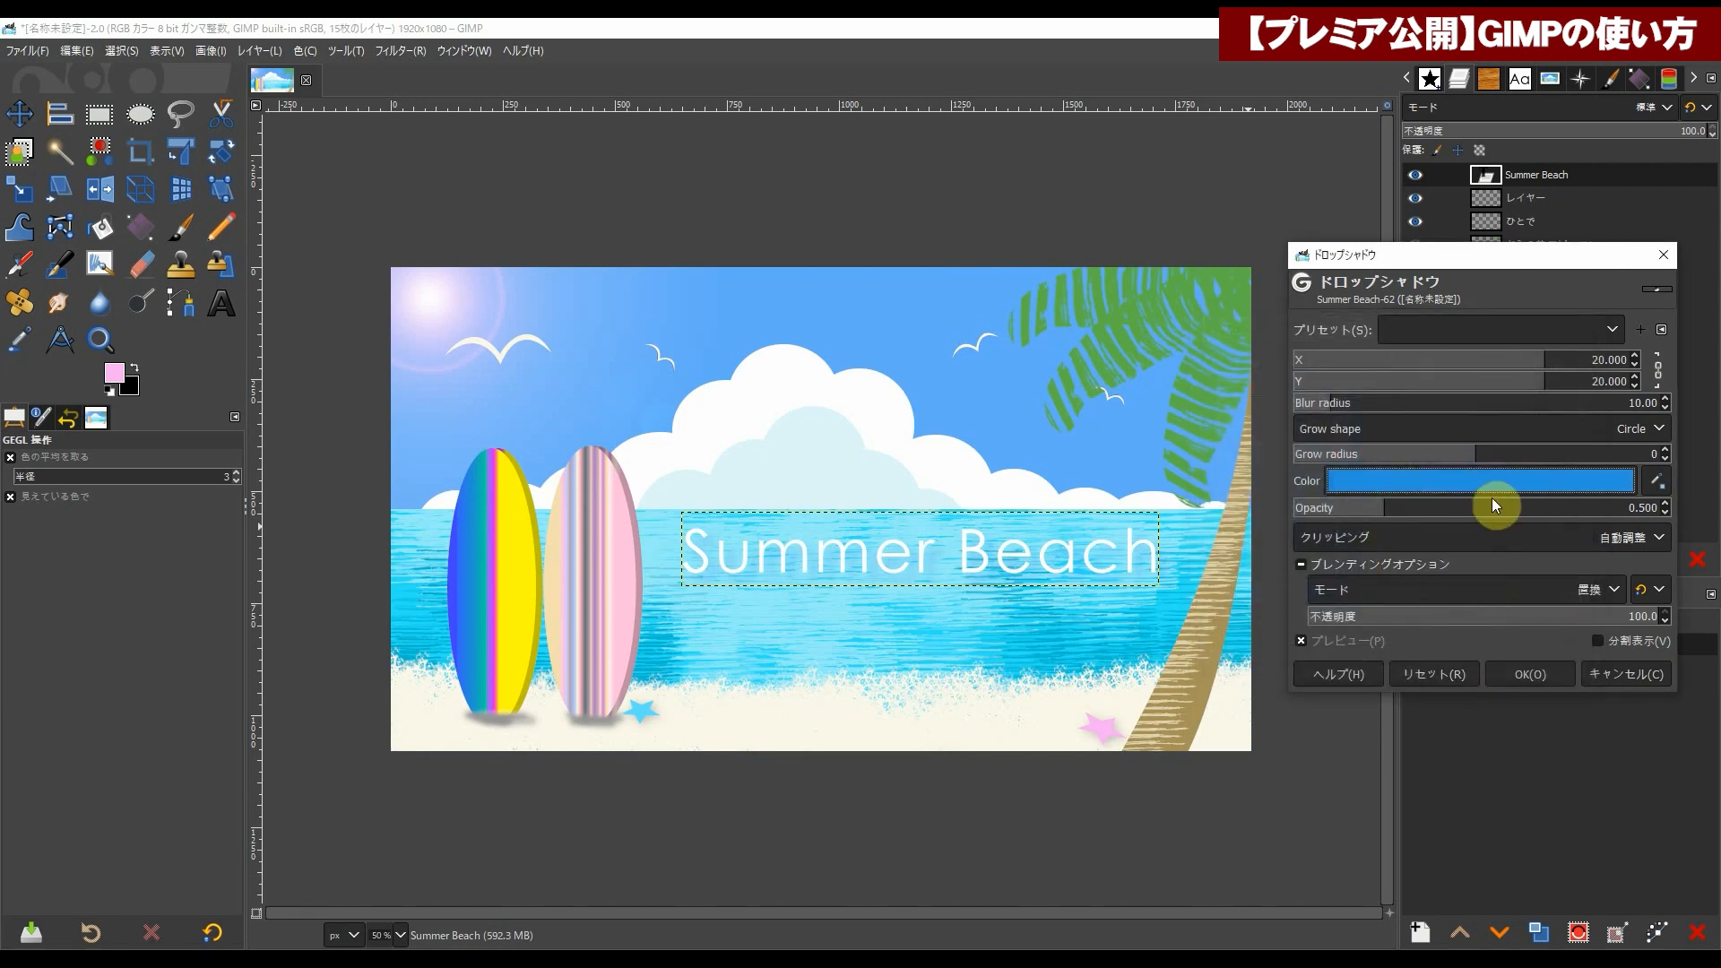
# Step: Apply the drop shadow with X and Y offsets of 15.401 and a grow radius of 13, and select the 背景 layer
pyautogui.moveTo(1561, 348); pyautogui.dragTo(1524, 354)
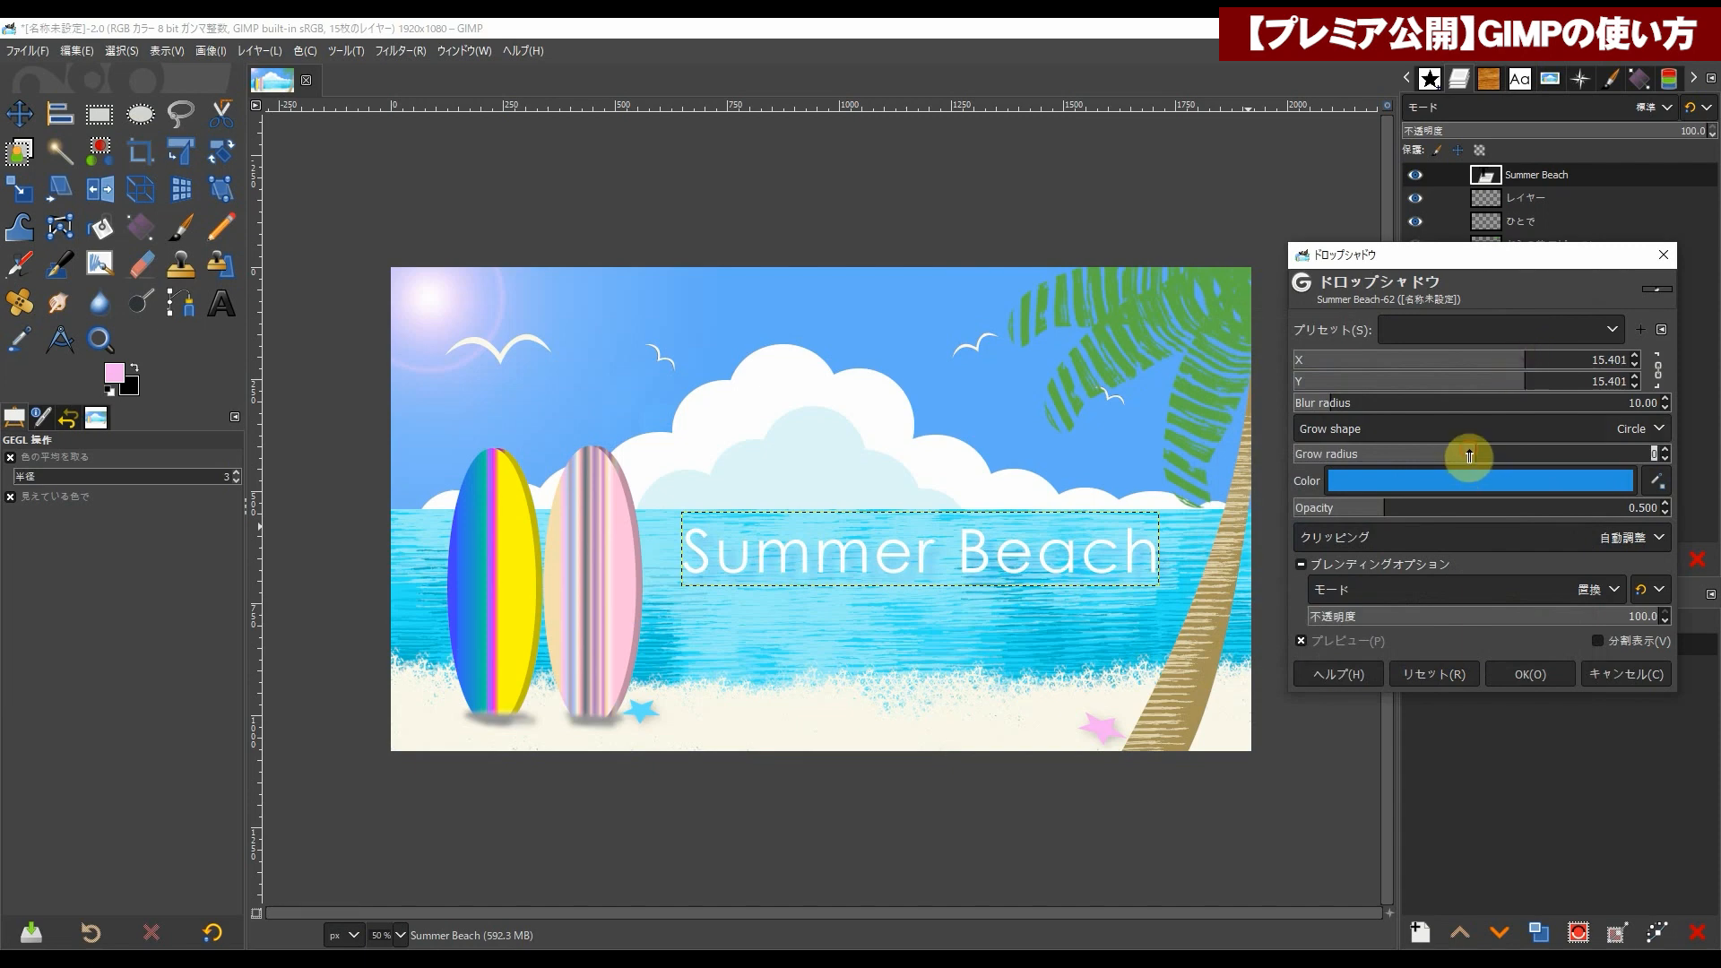
pyautogui.moveTo(1470, 458); pyautogui.dragTo(1552, 465)
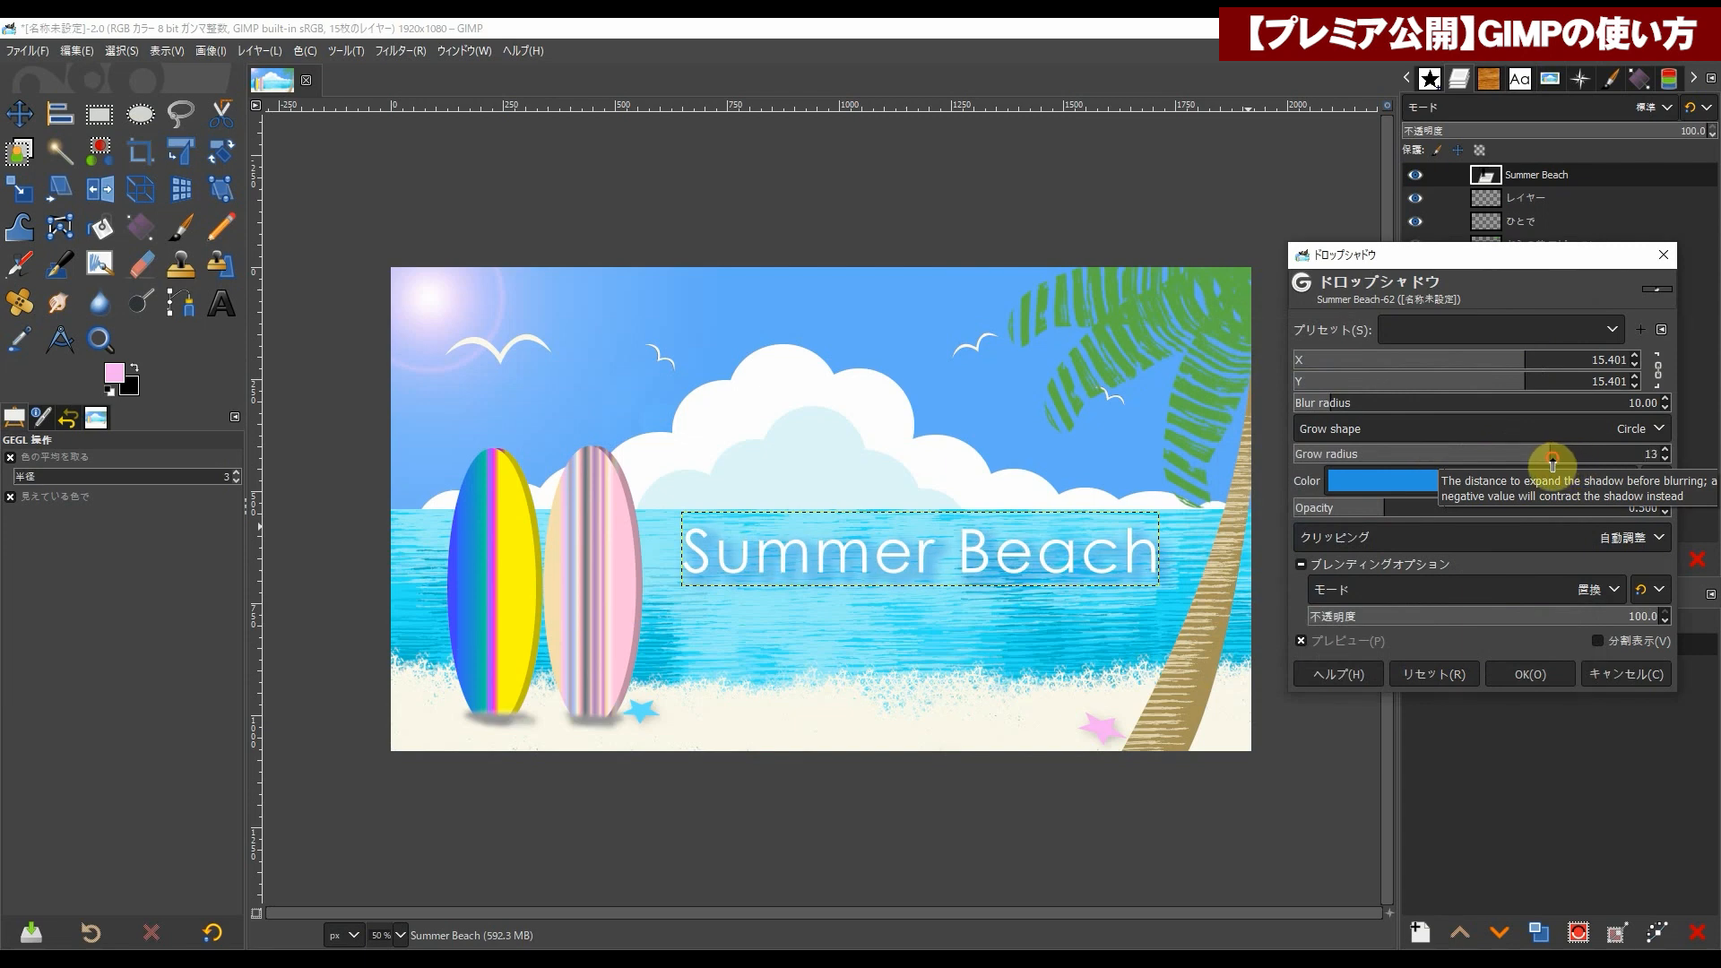
pyautogui.click(1531, 674)
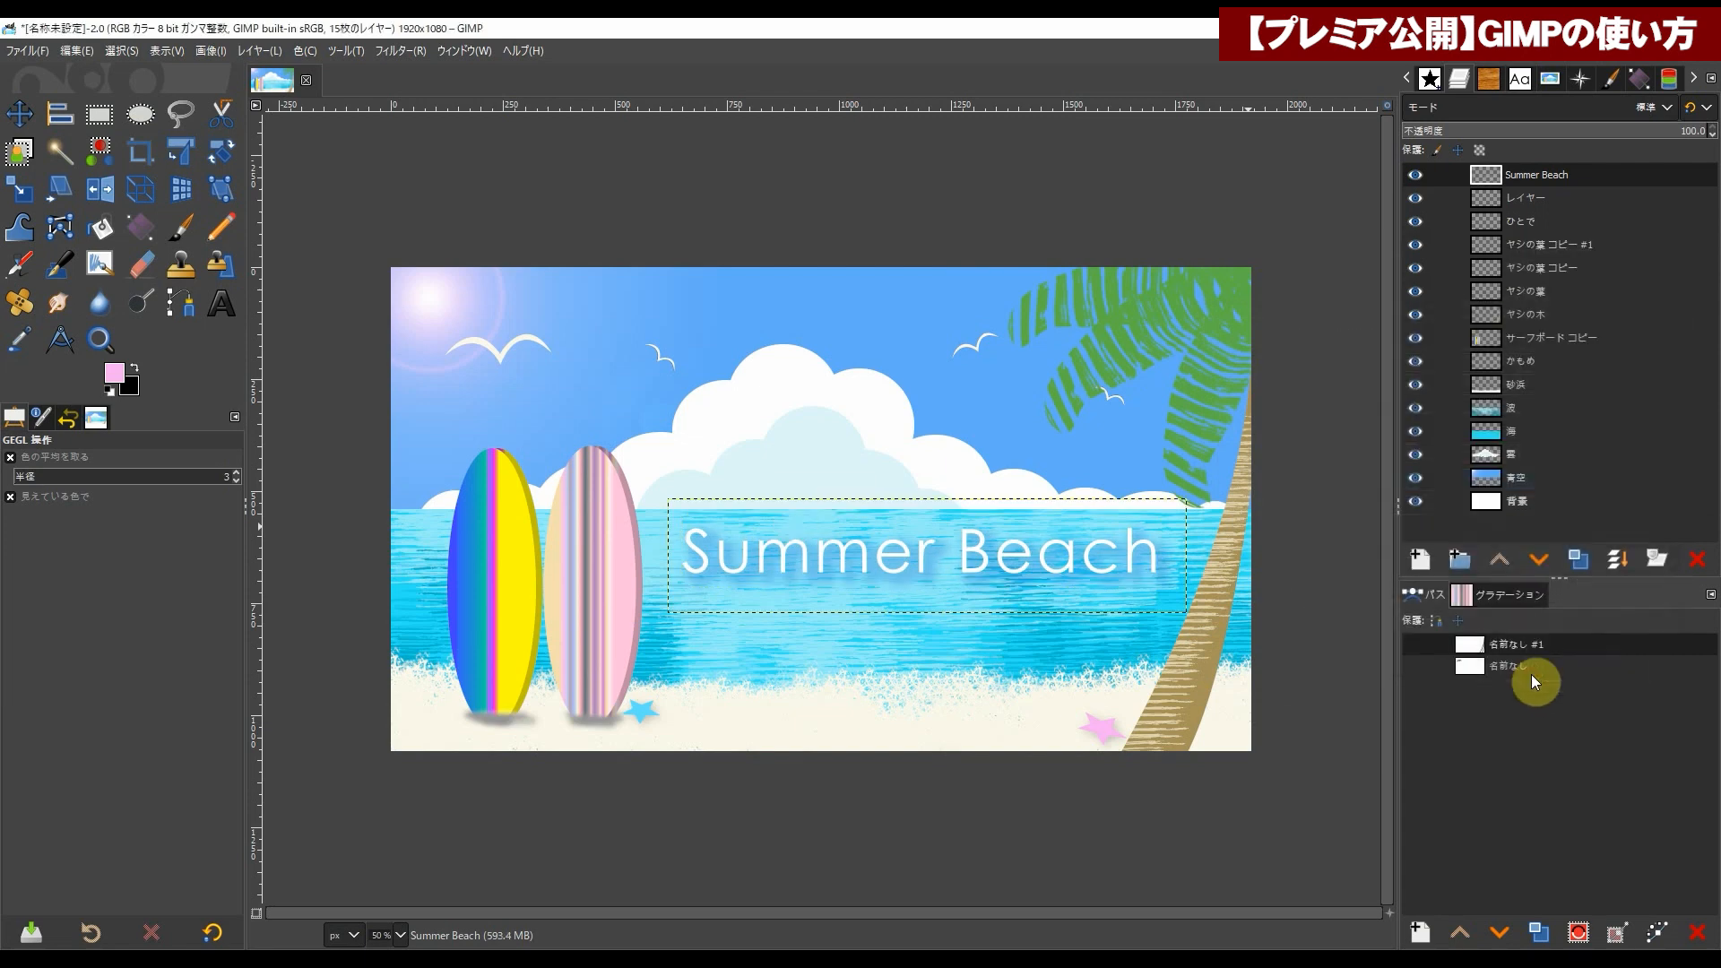
pyautogui.click(1489, 500)
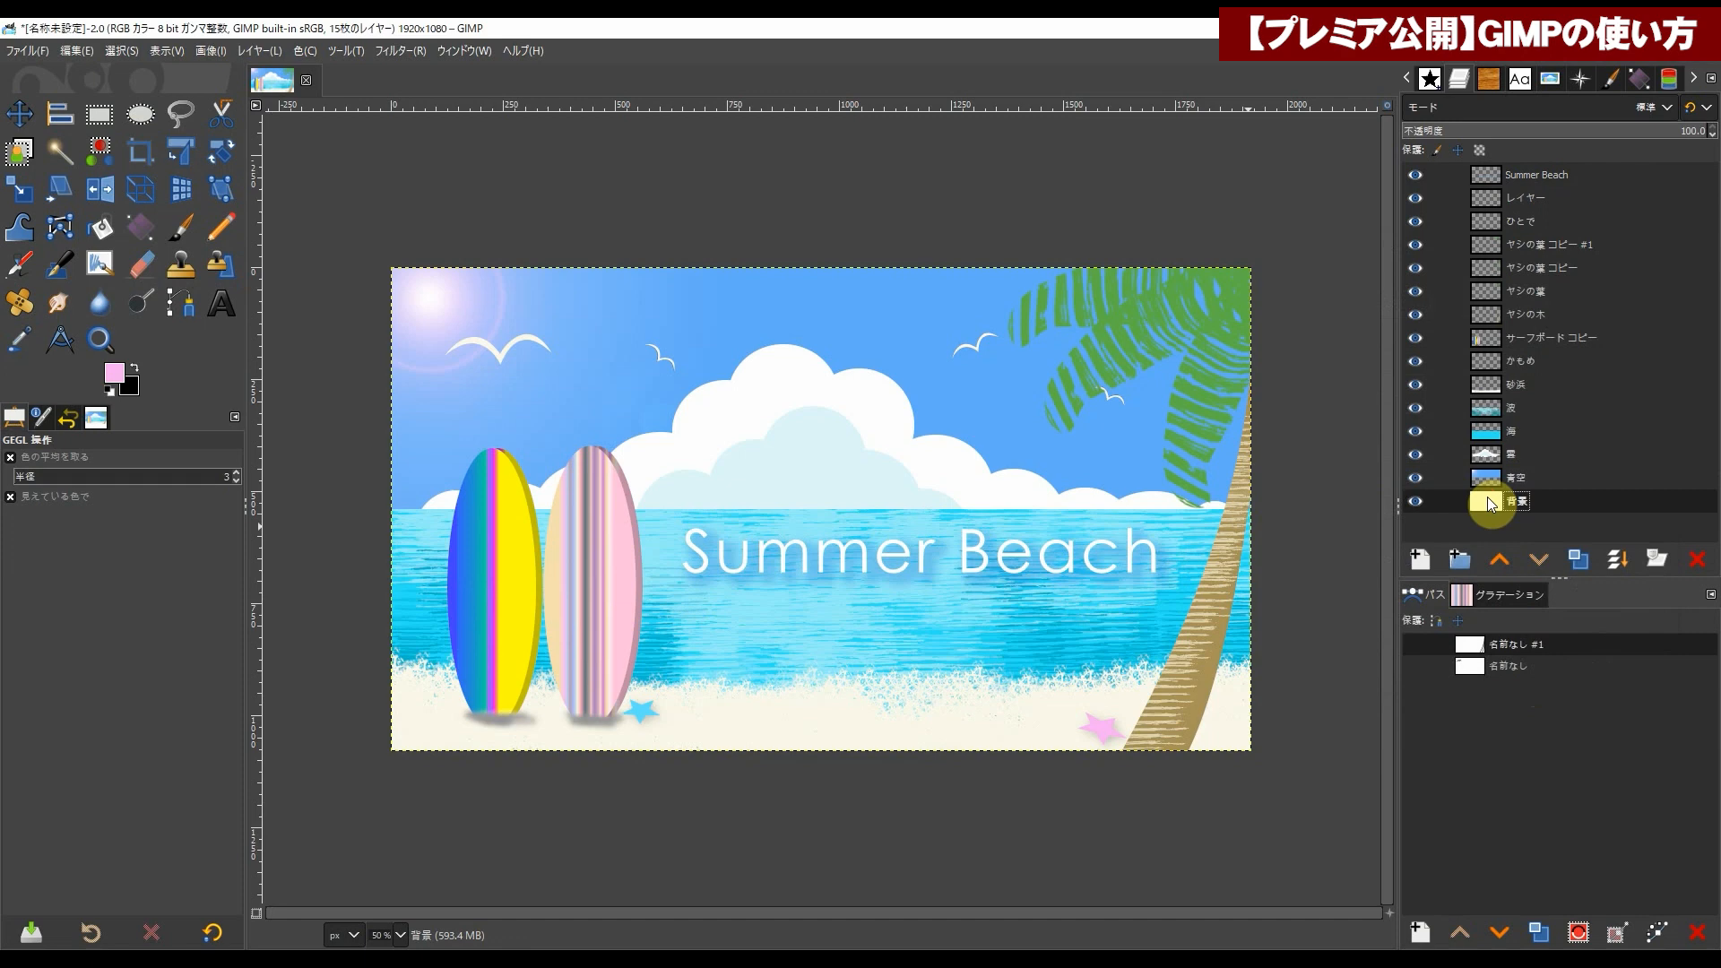